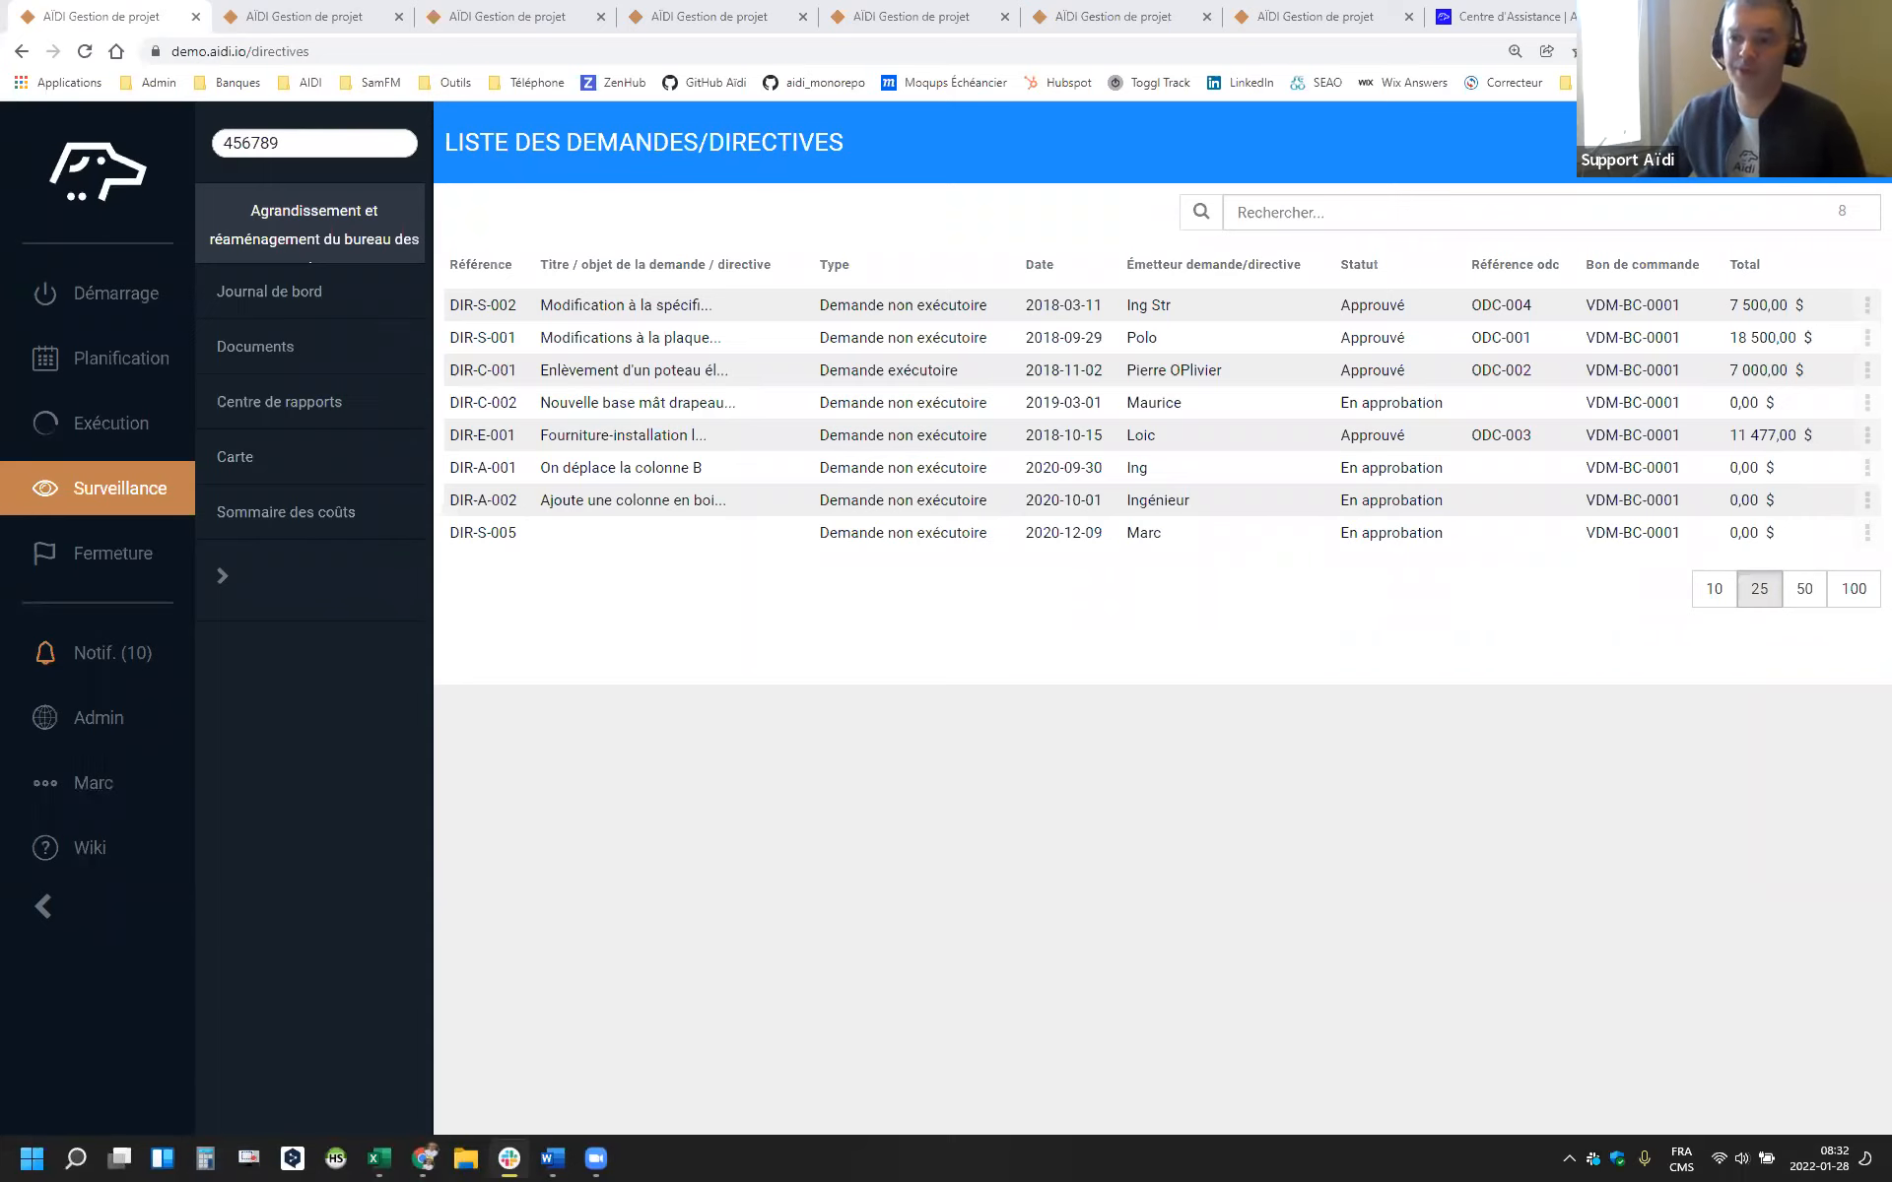
Start a new demande/directive under Exécution, with component Construction and the Fournisseur 108 purchase order
left_click(145, 440)
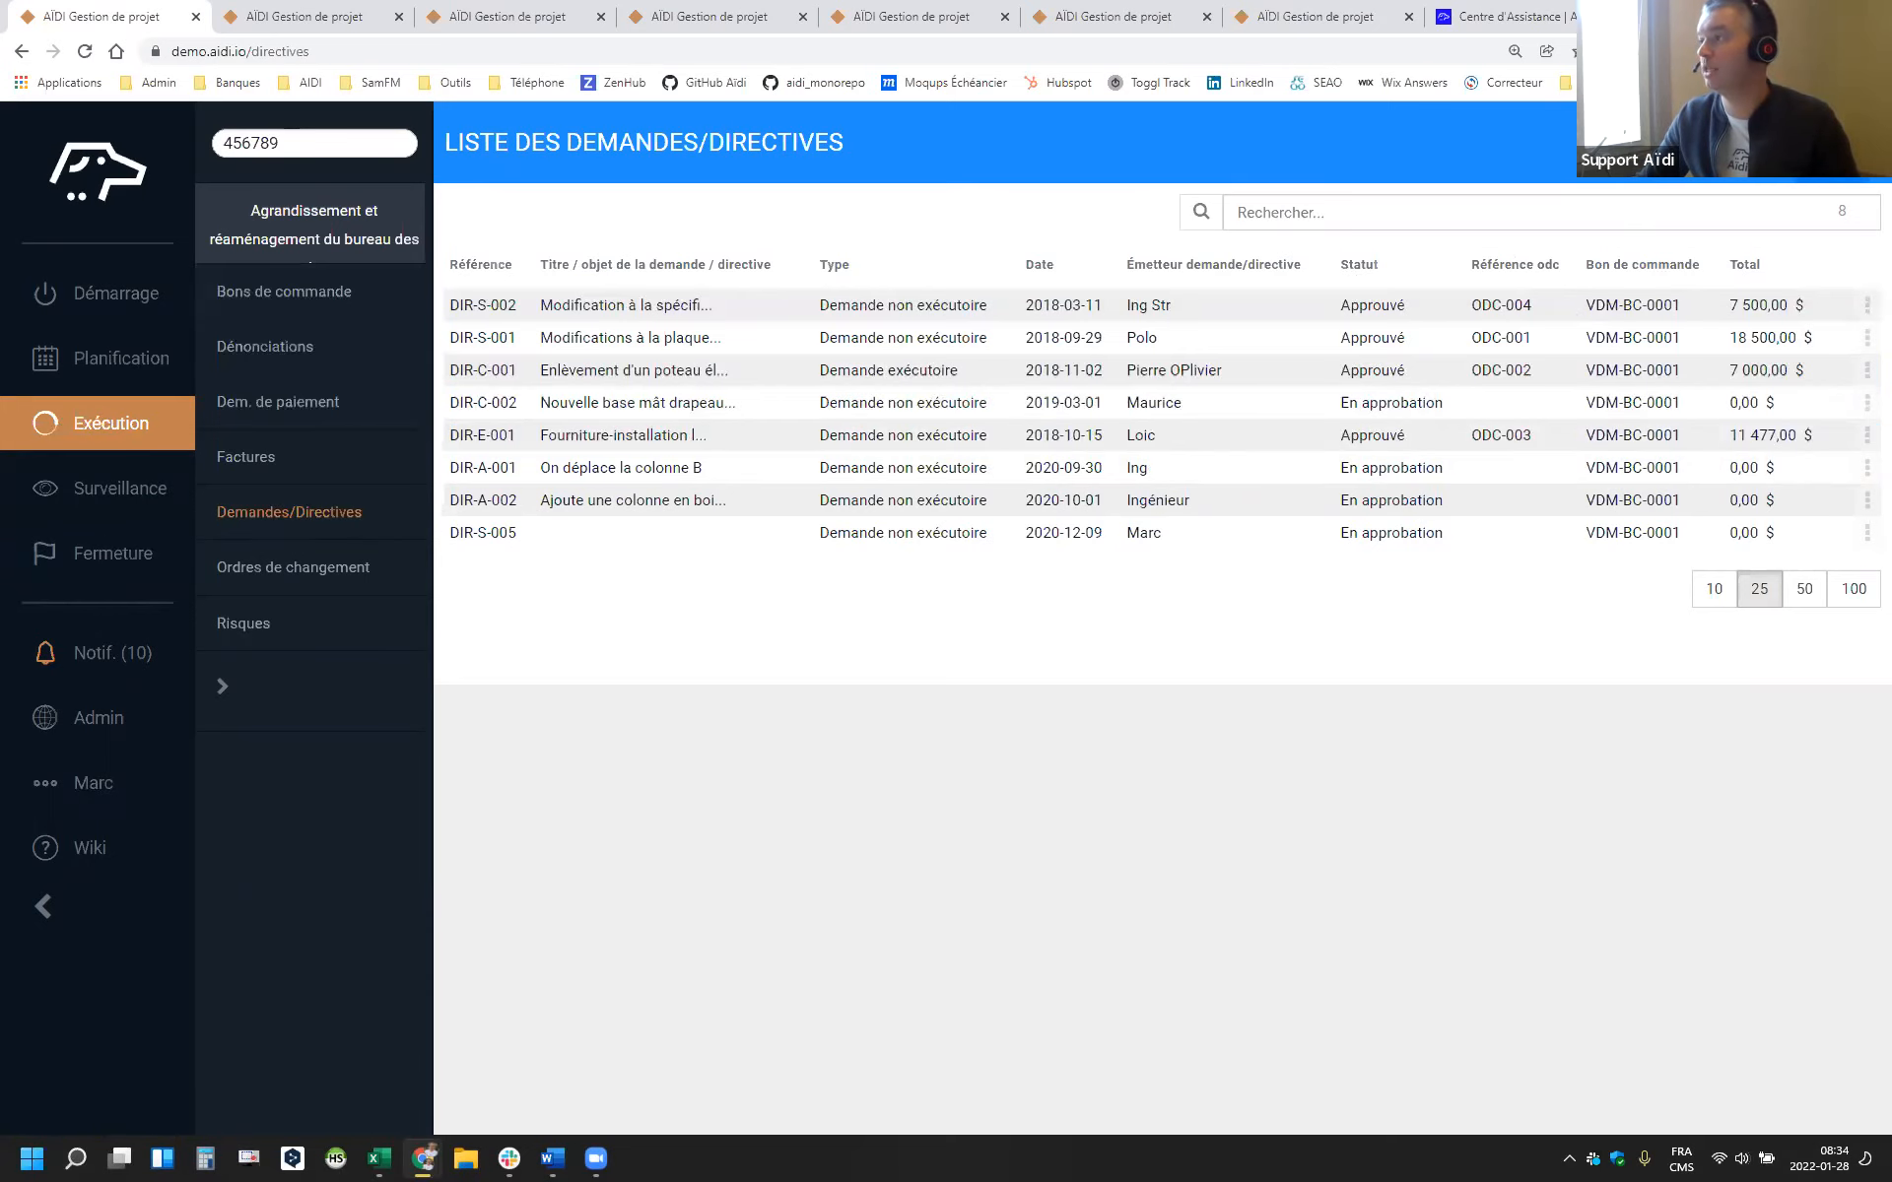
left_click(1844, 143)
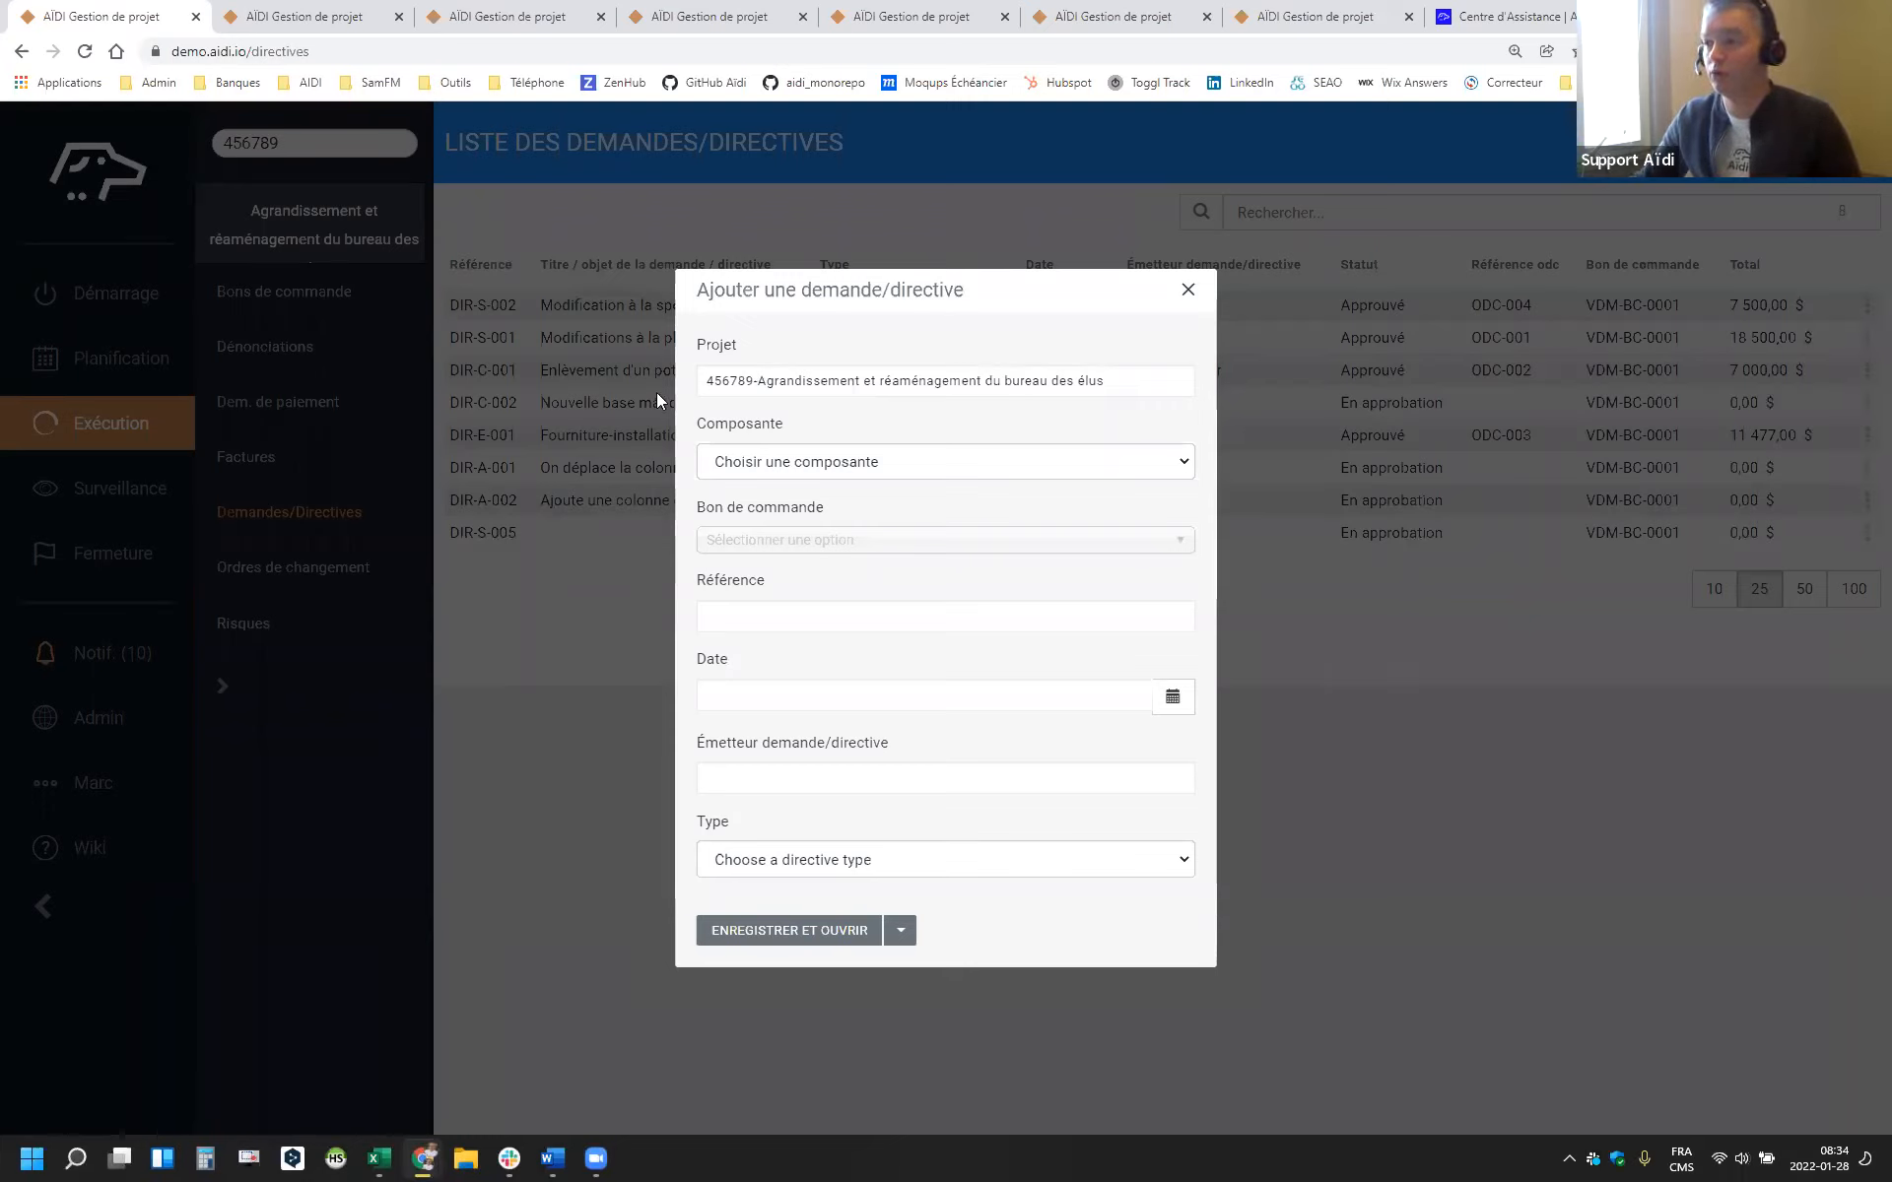
left_click(790, 467)
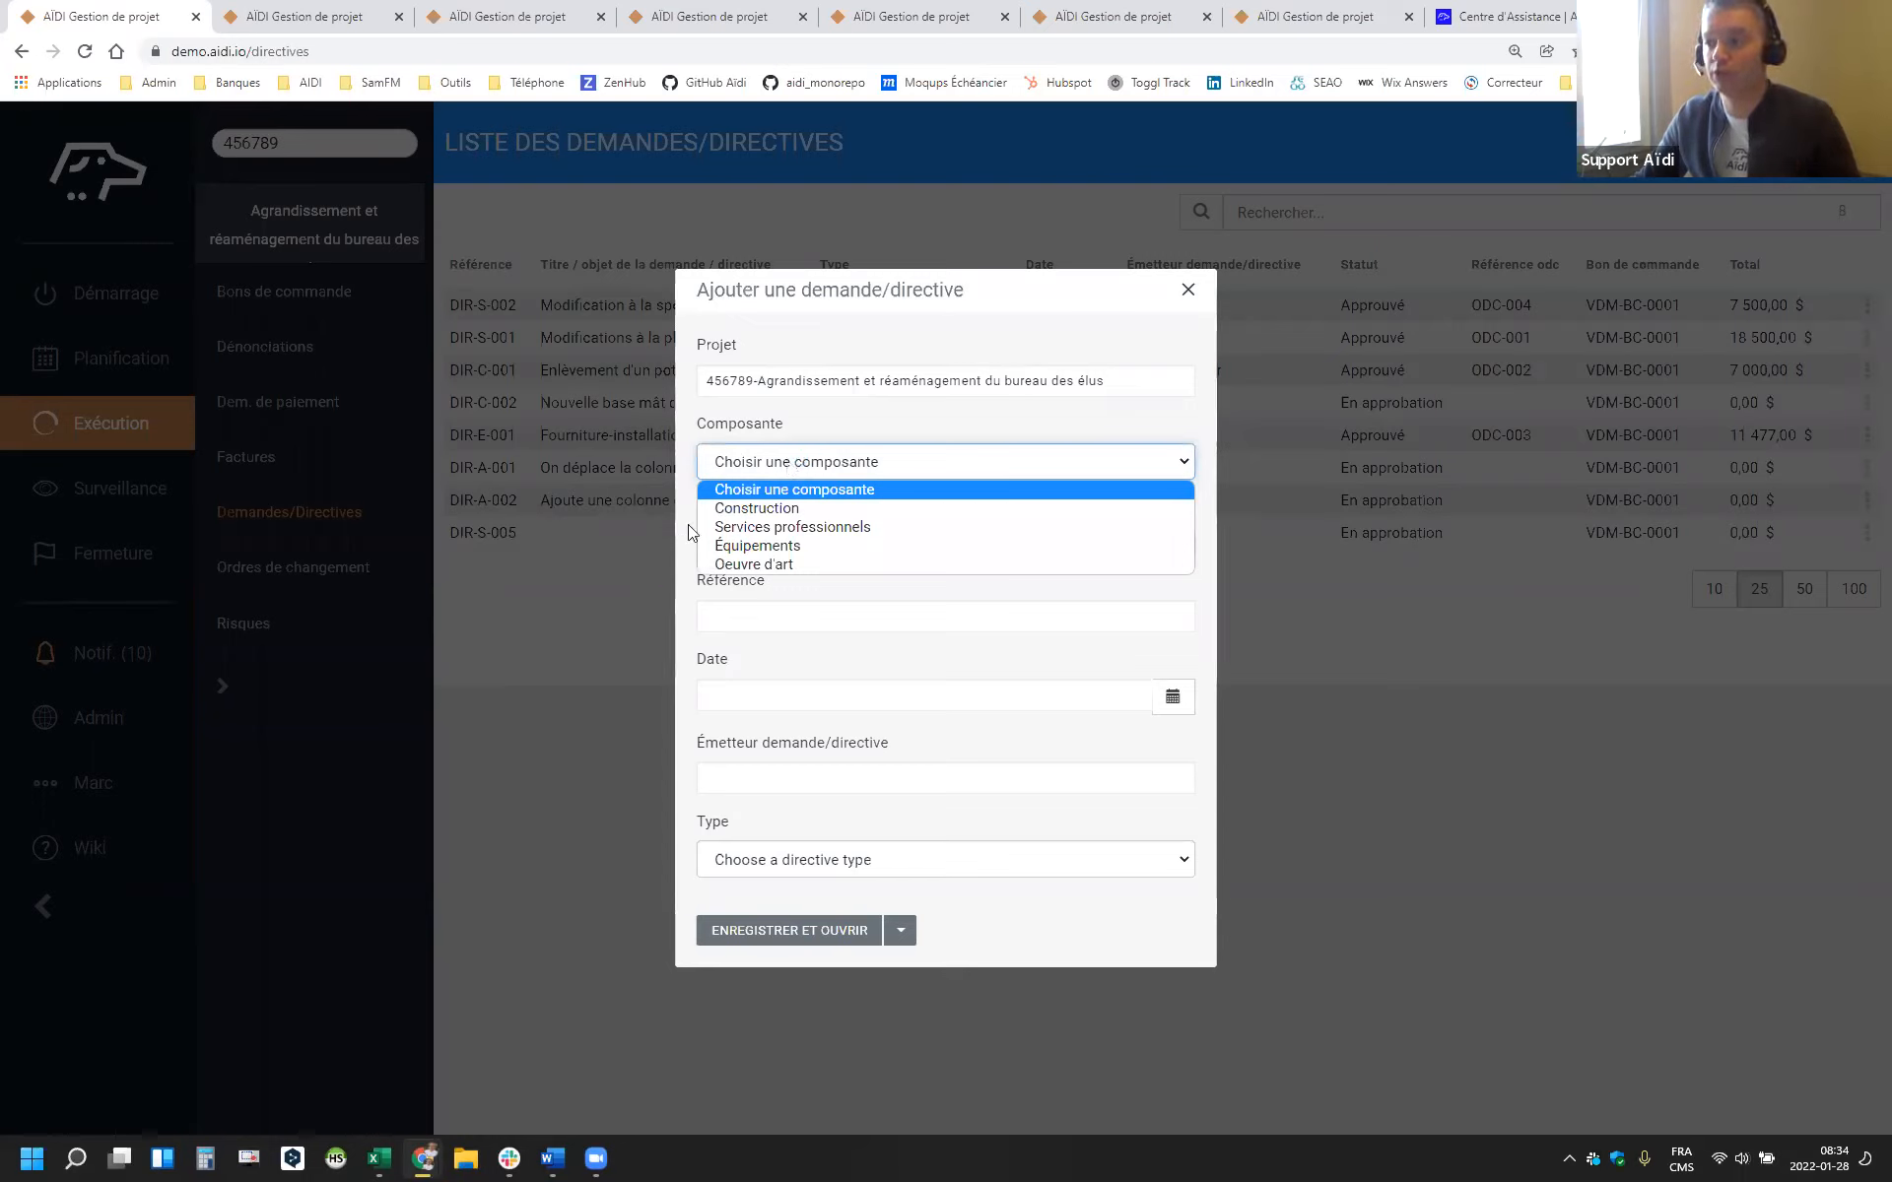
left_click(842, 509)
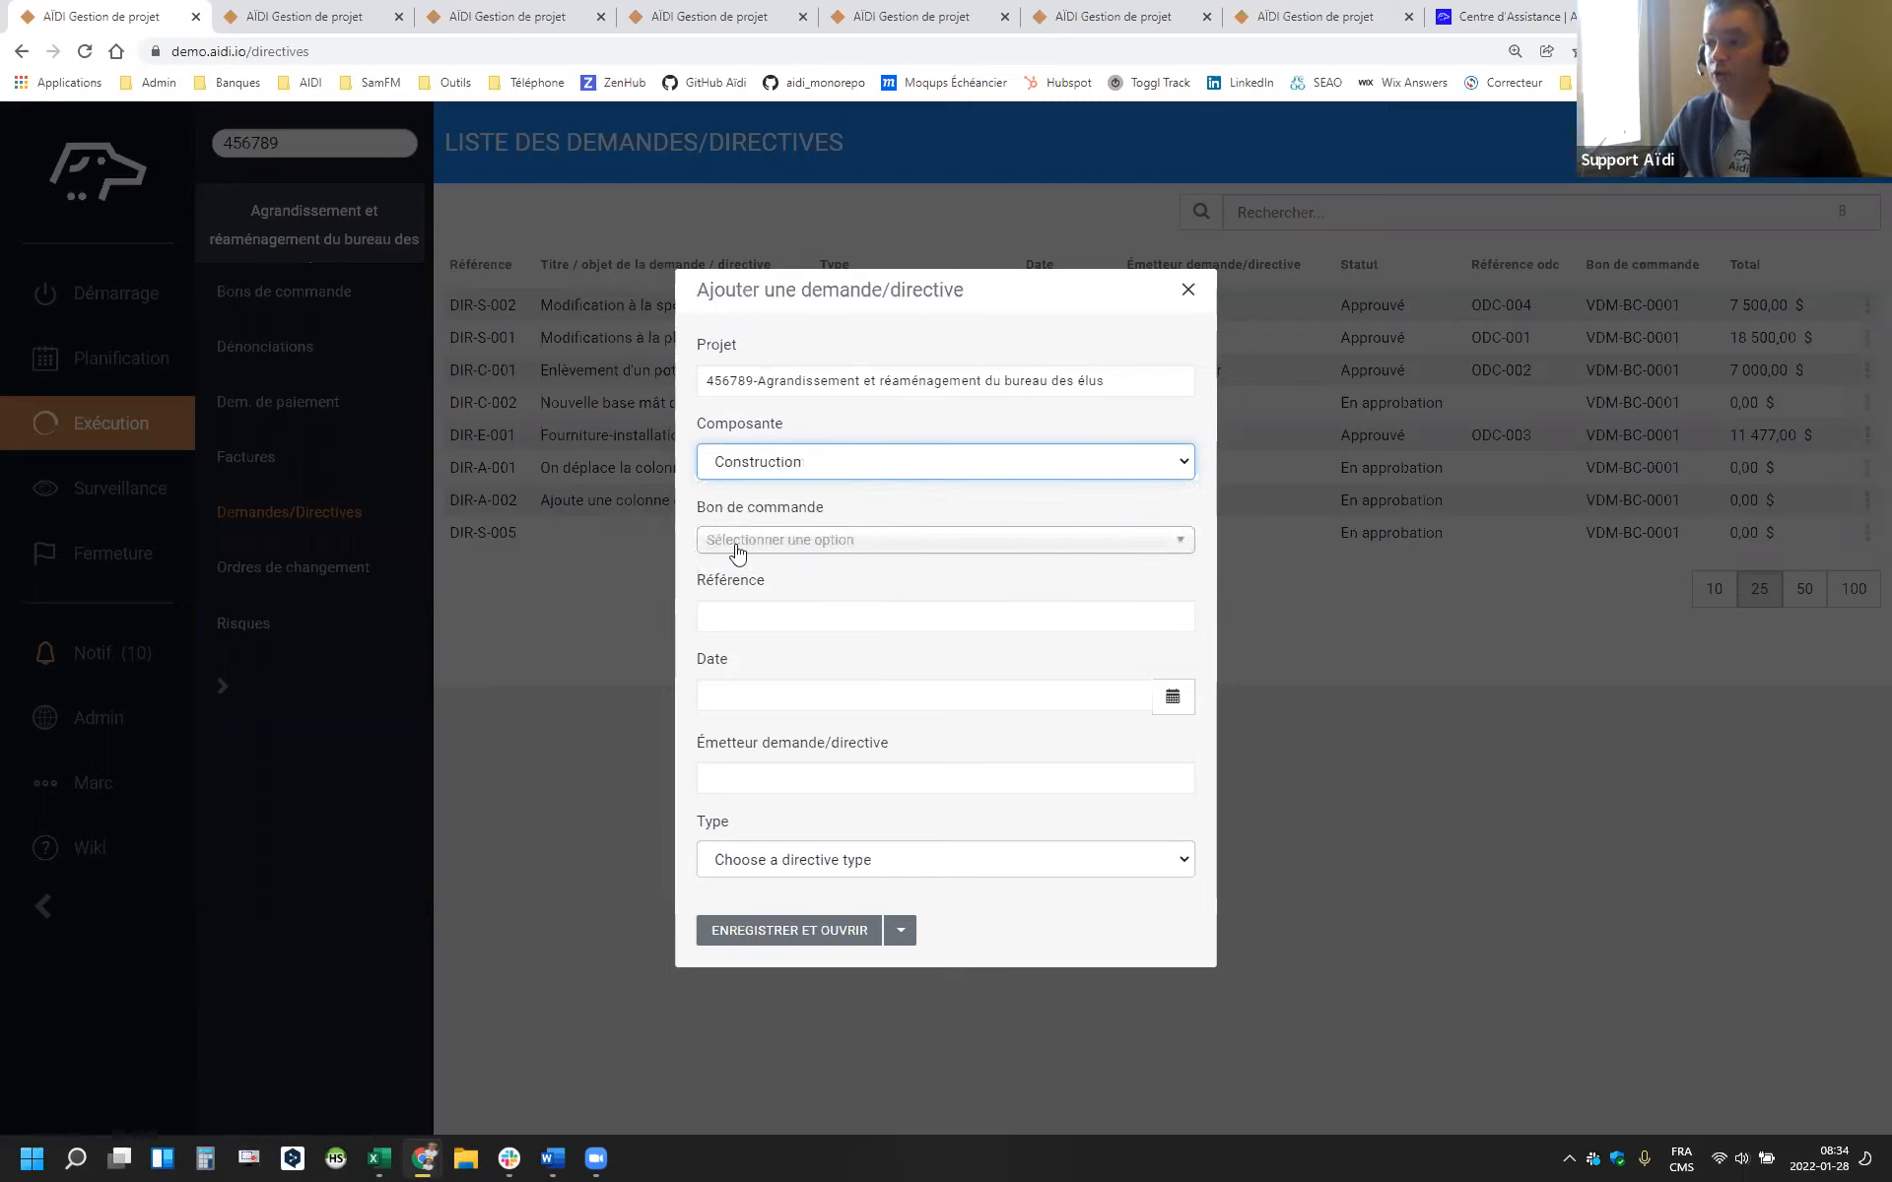
left_click(857, 548)
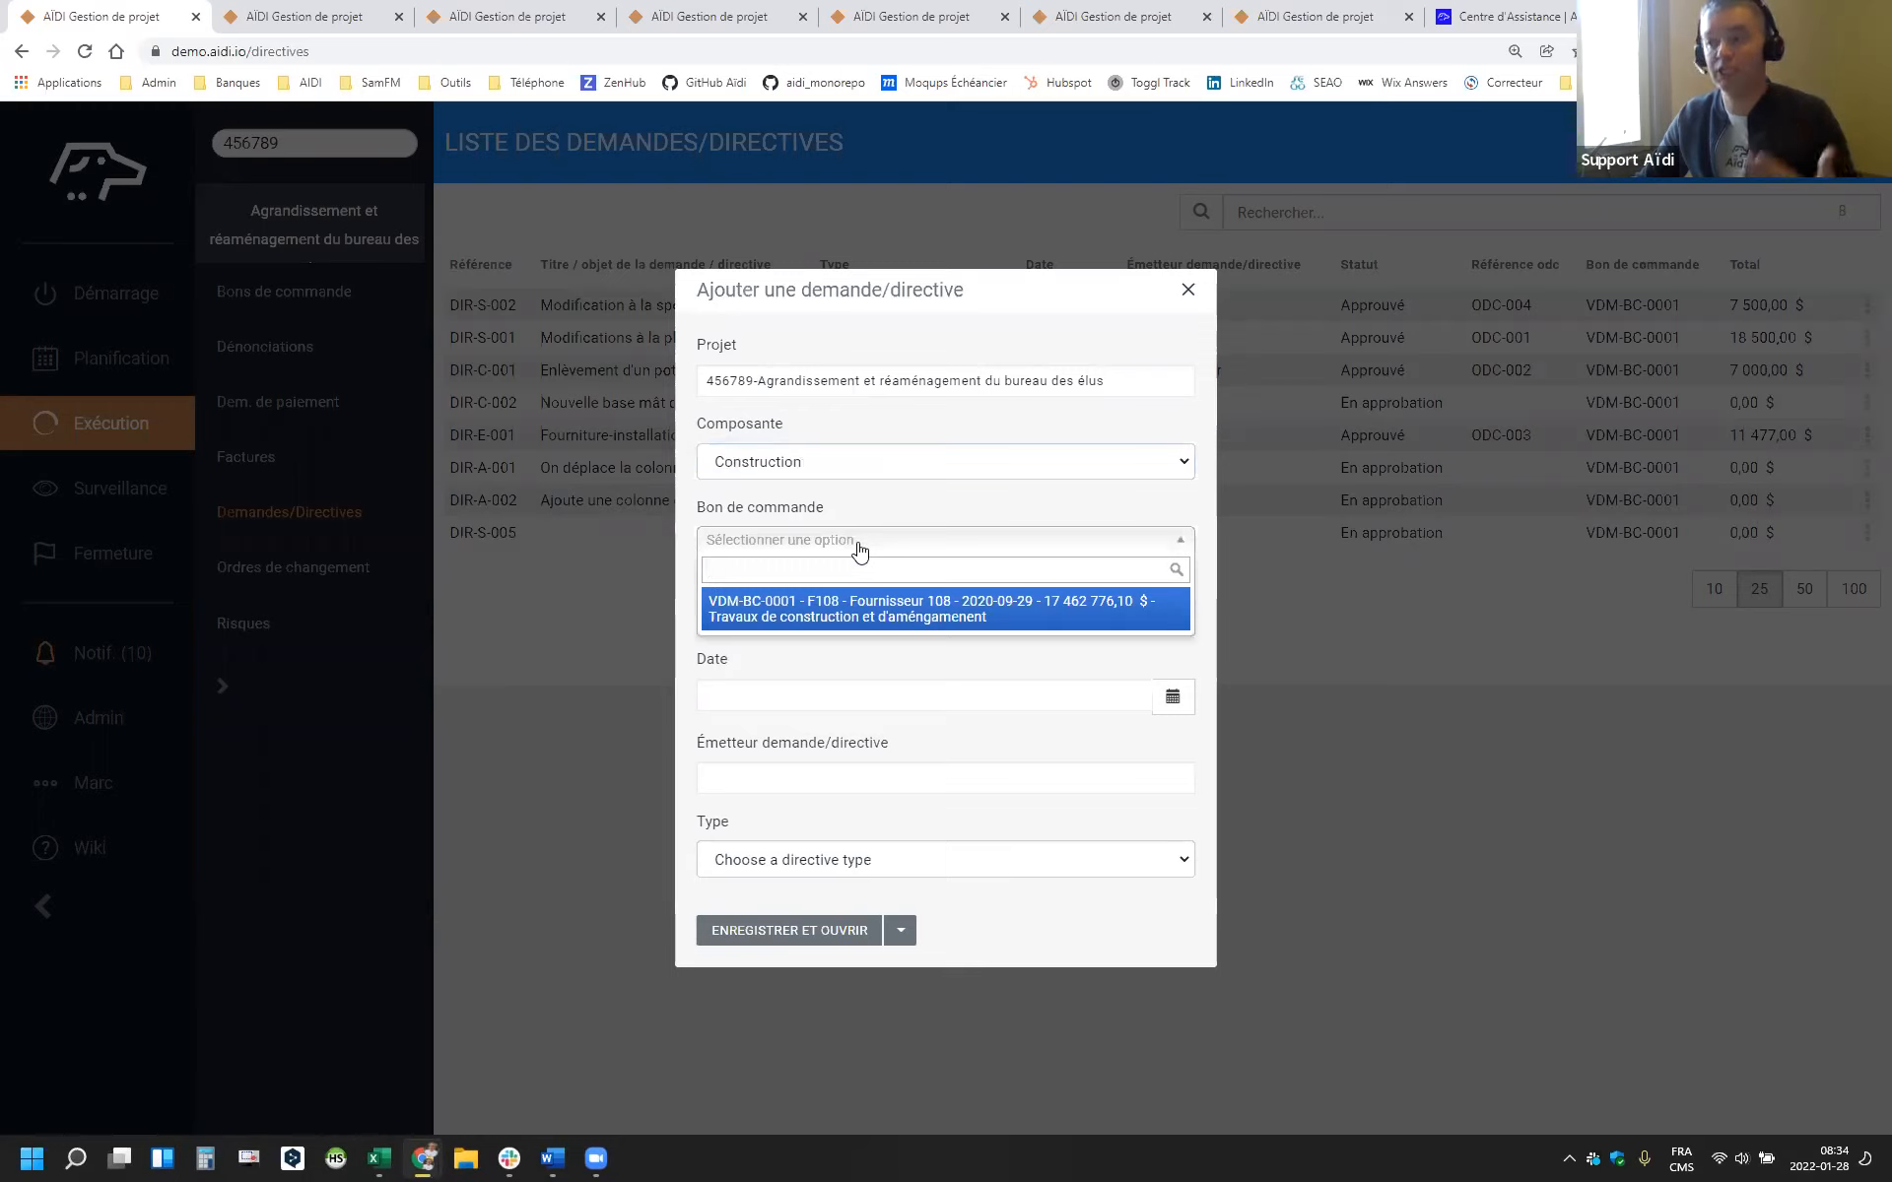
left_click(826, 615)
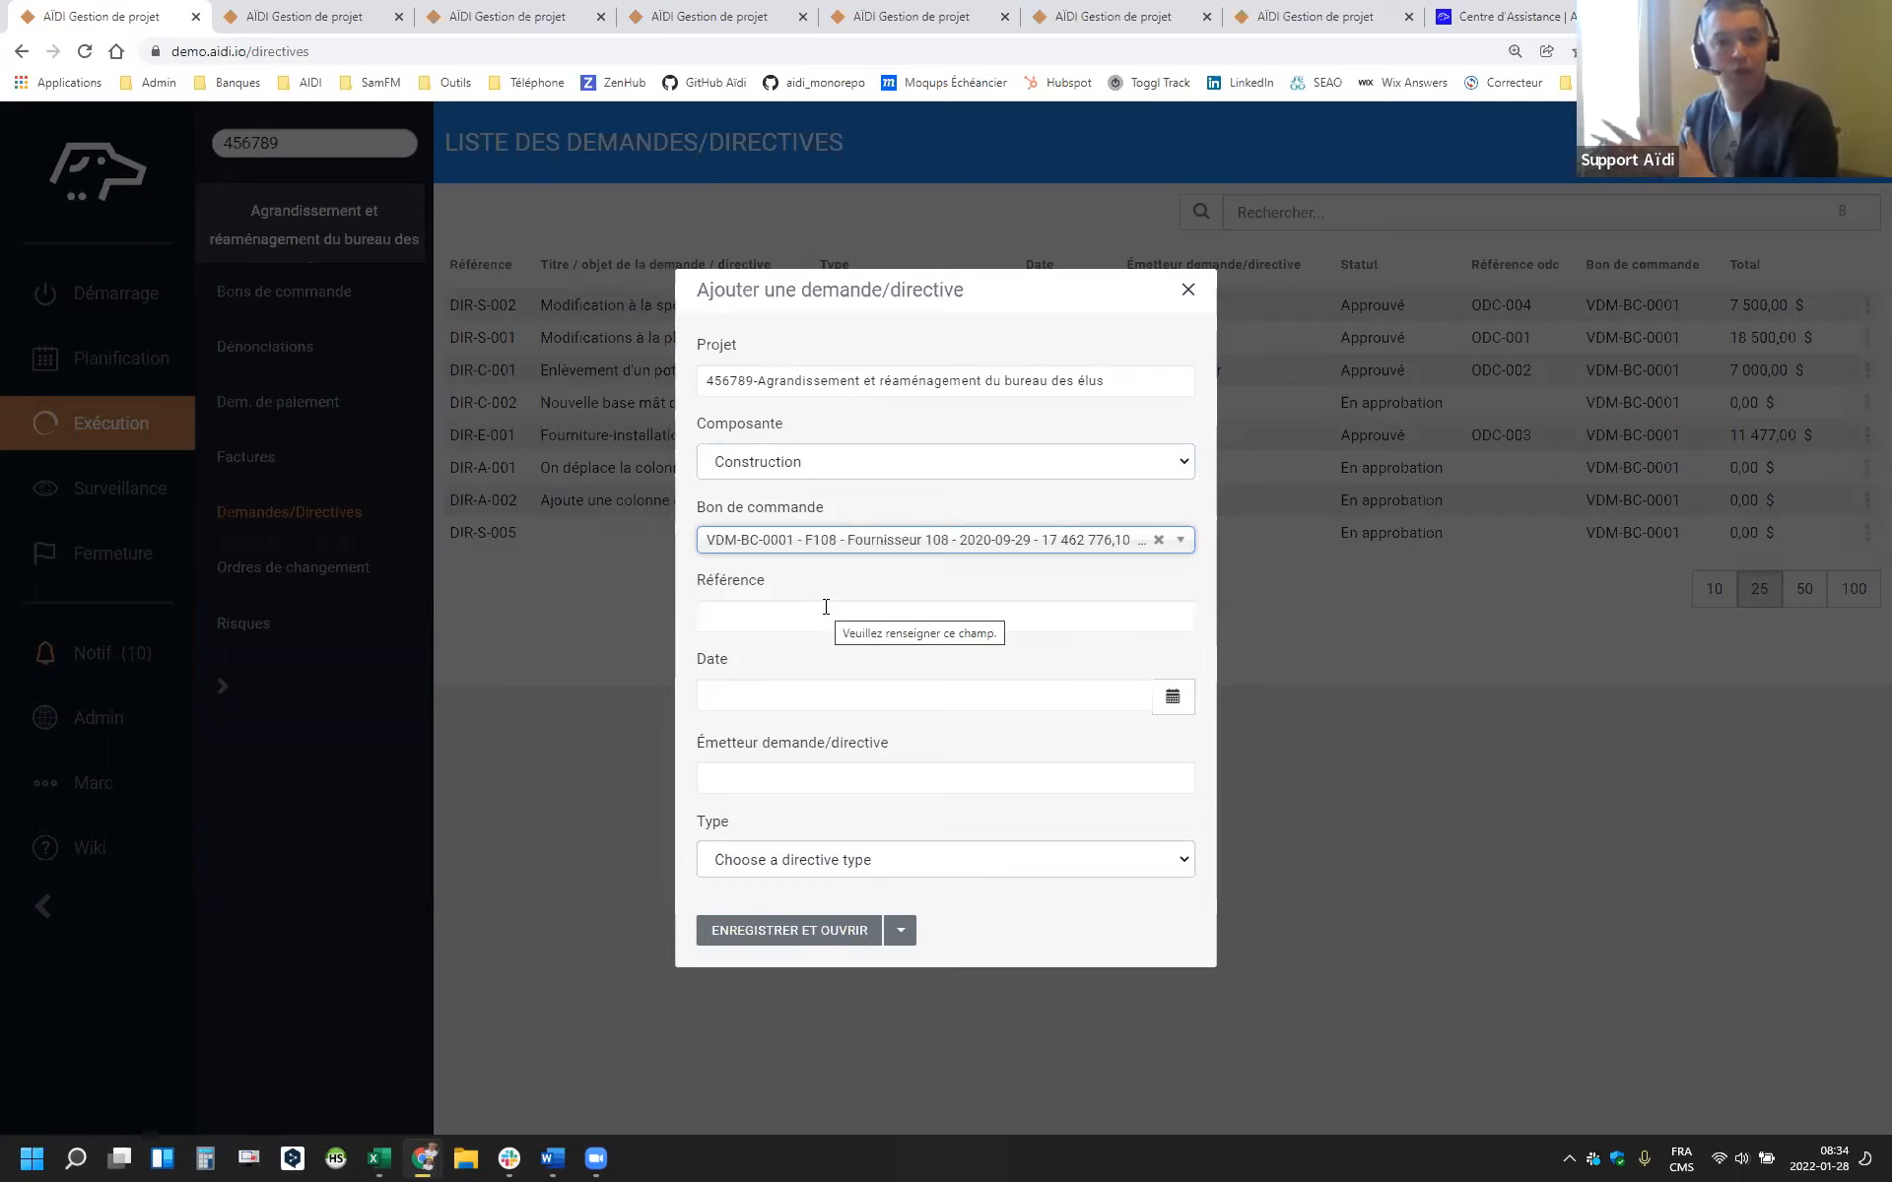
Enter DDC-S-005 as the reference of the new demande/directive
left_click(826, 611)
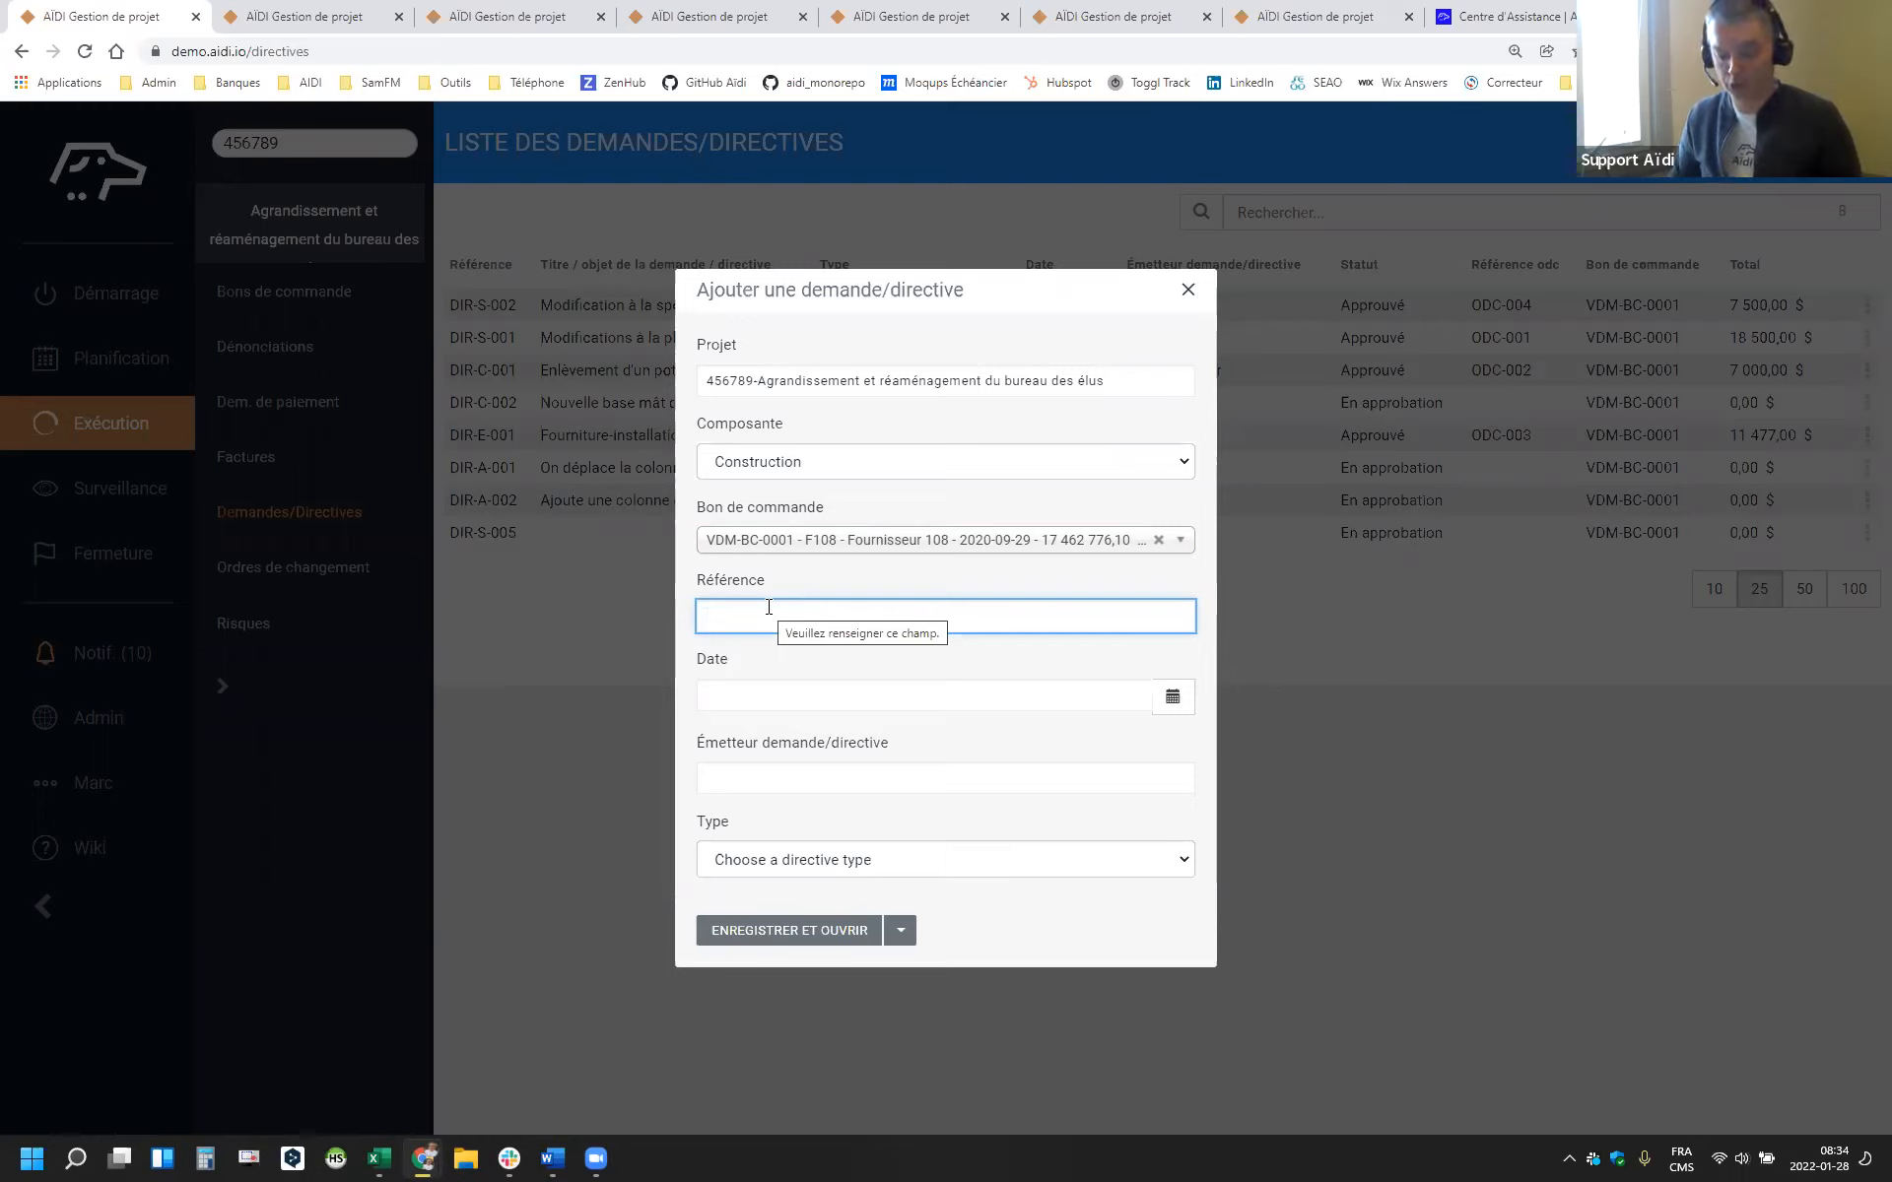
type("ODC")
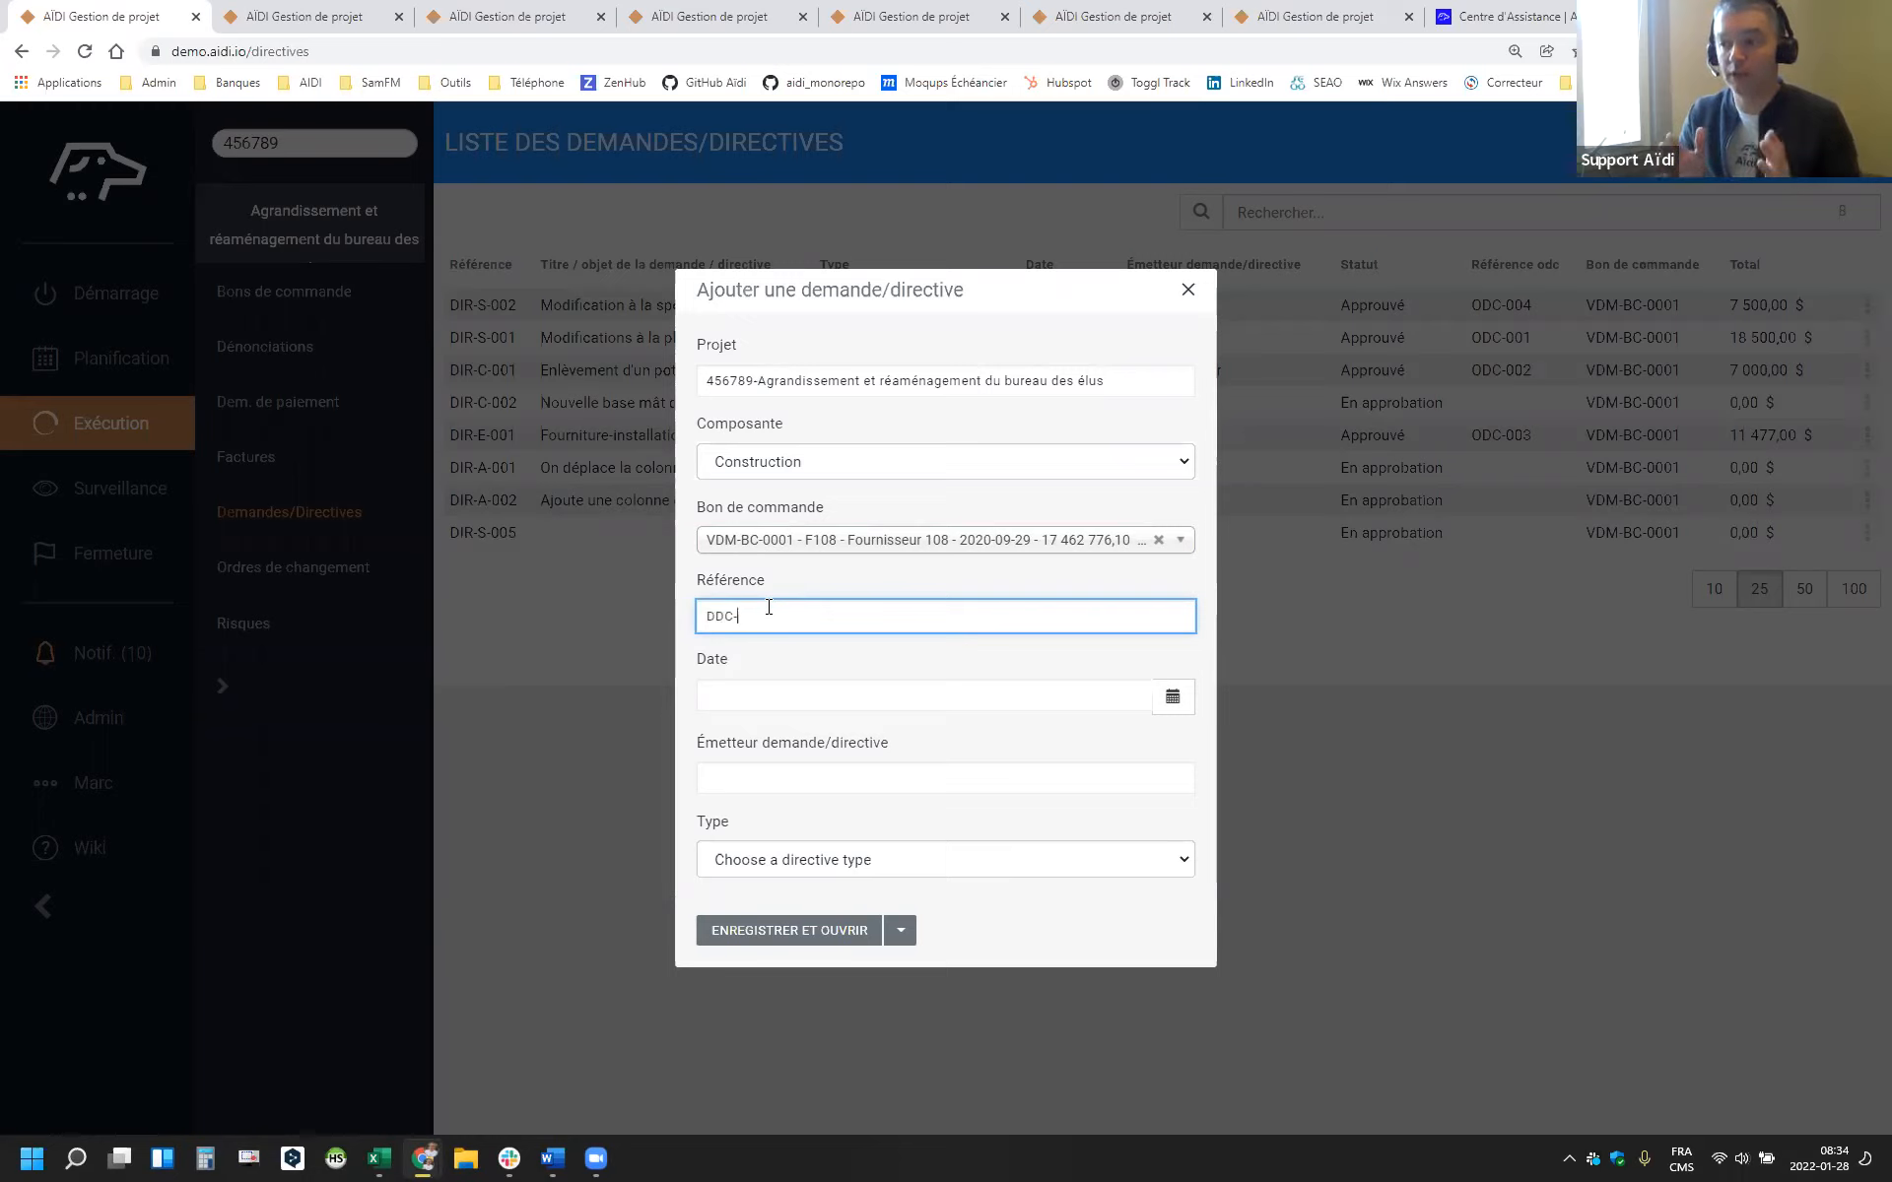
type("-S")
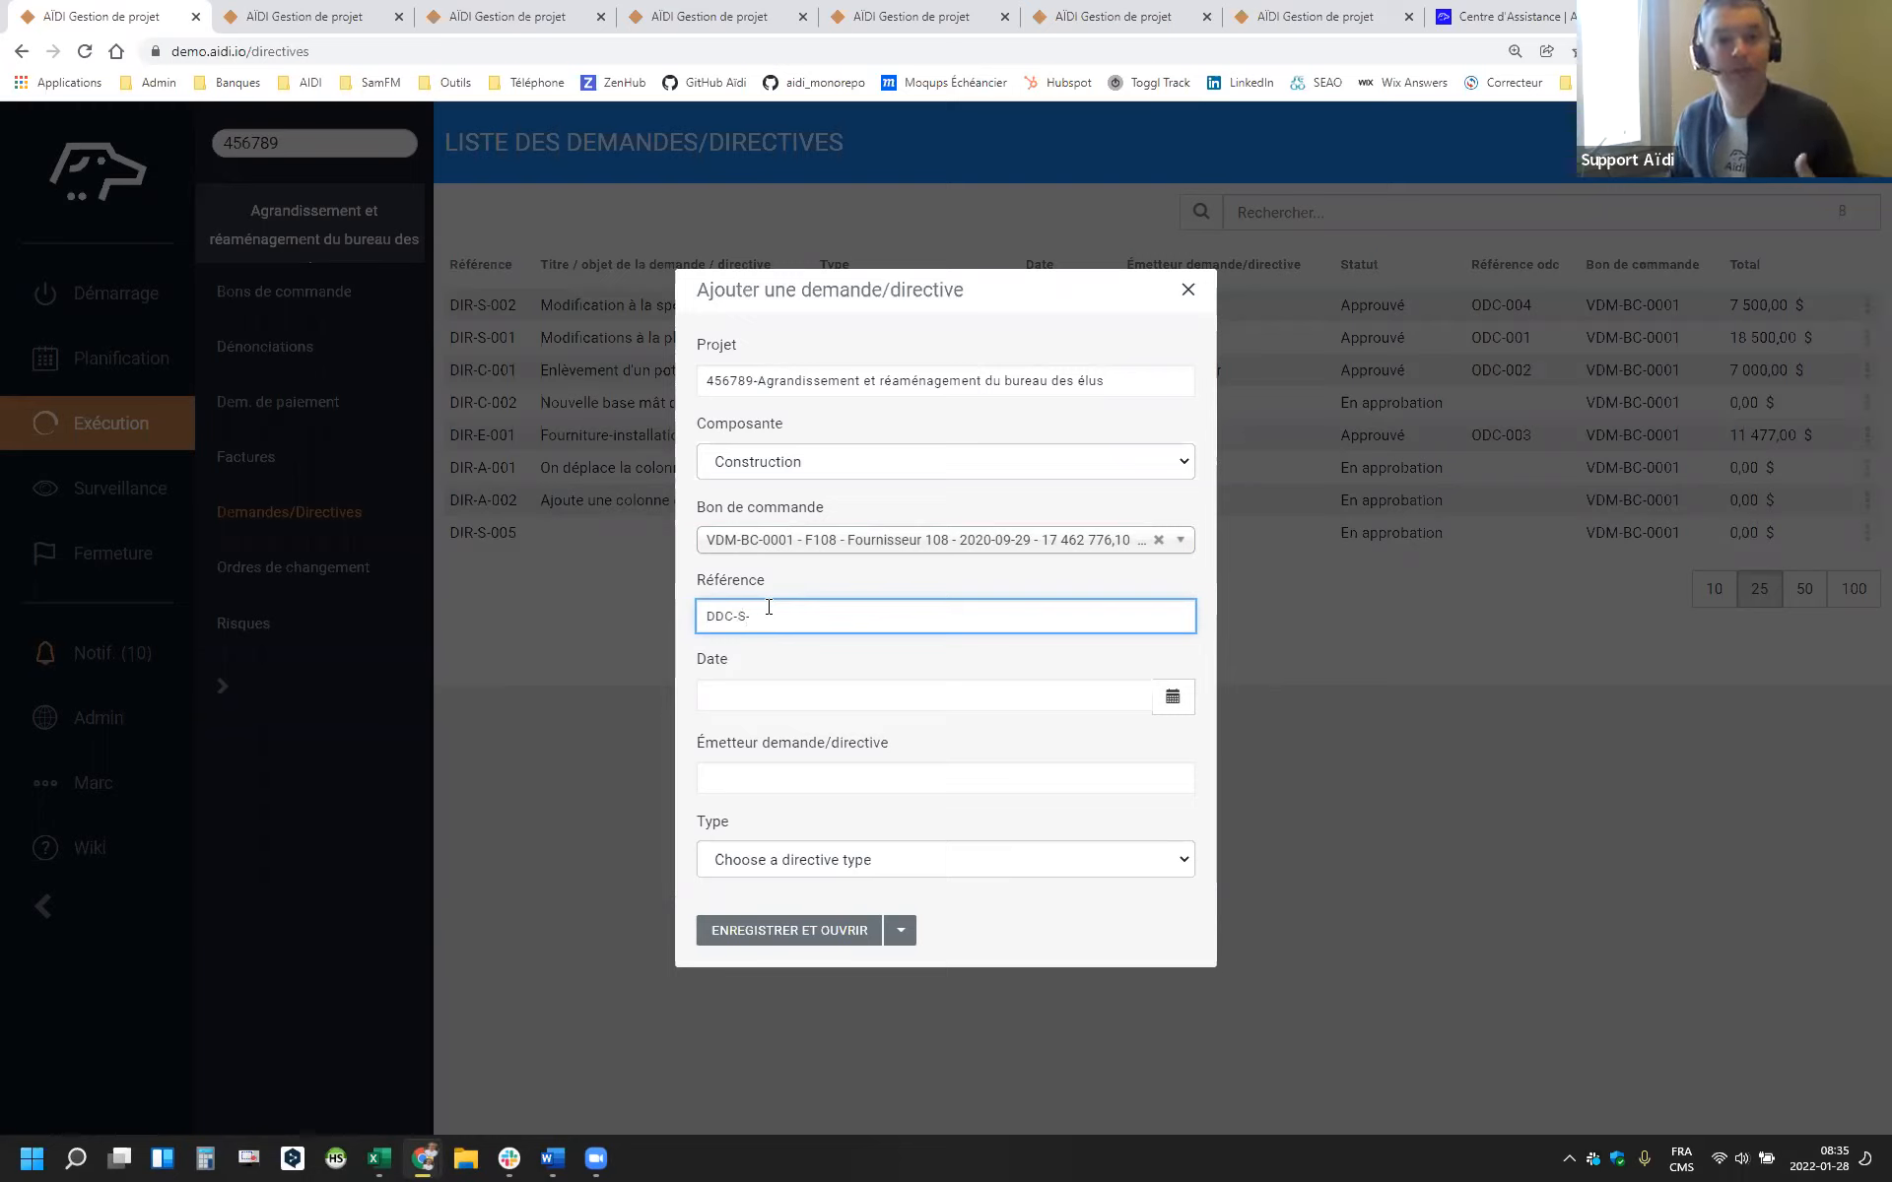
type("-005")
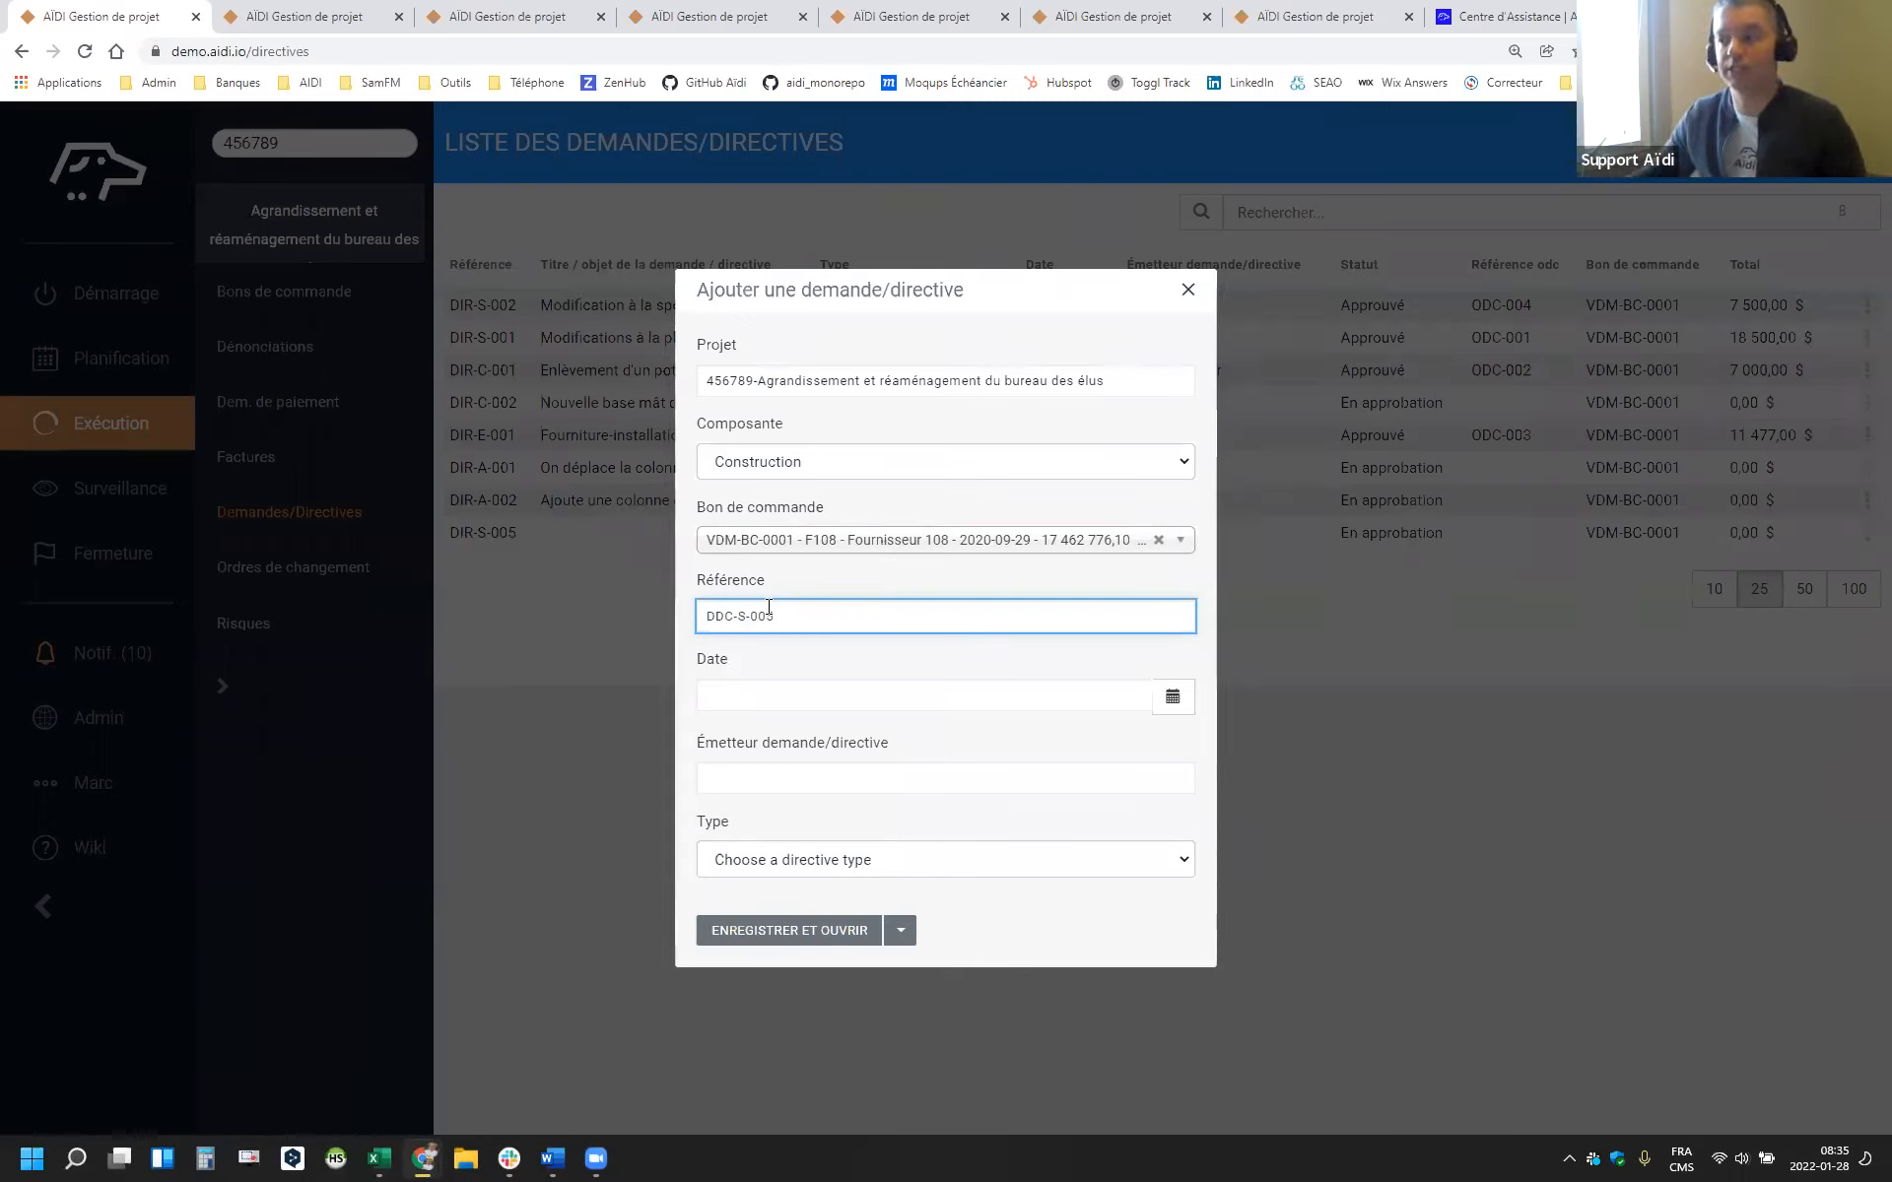
Set the demande/directive's date to 2022-01-04 and enter the issuer's first name
left_click(882, 697)
left_click(1174, 699)
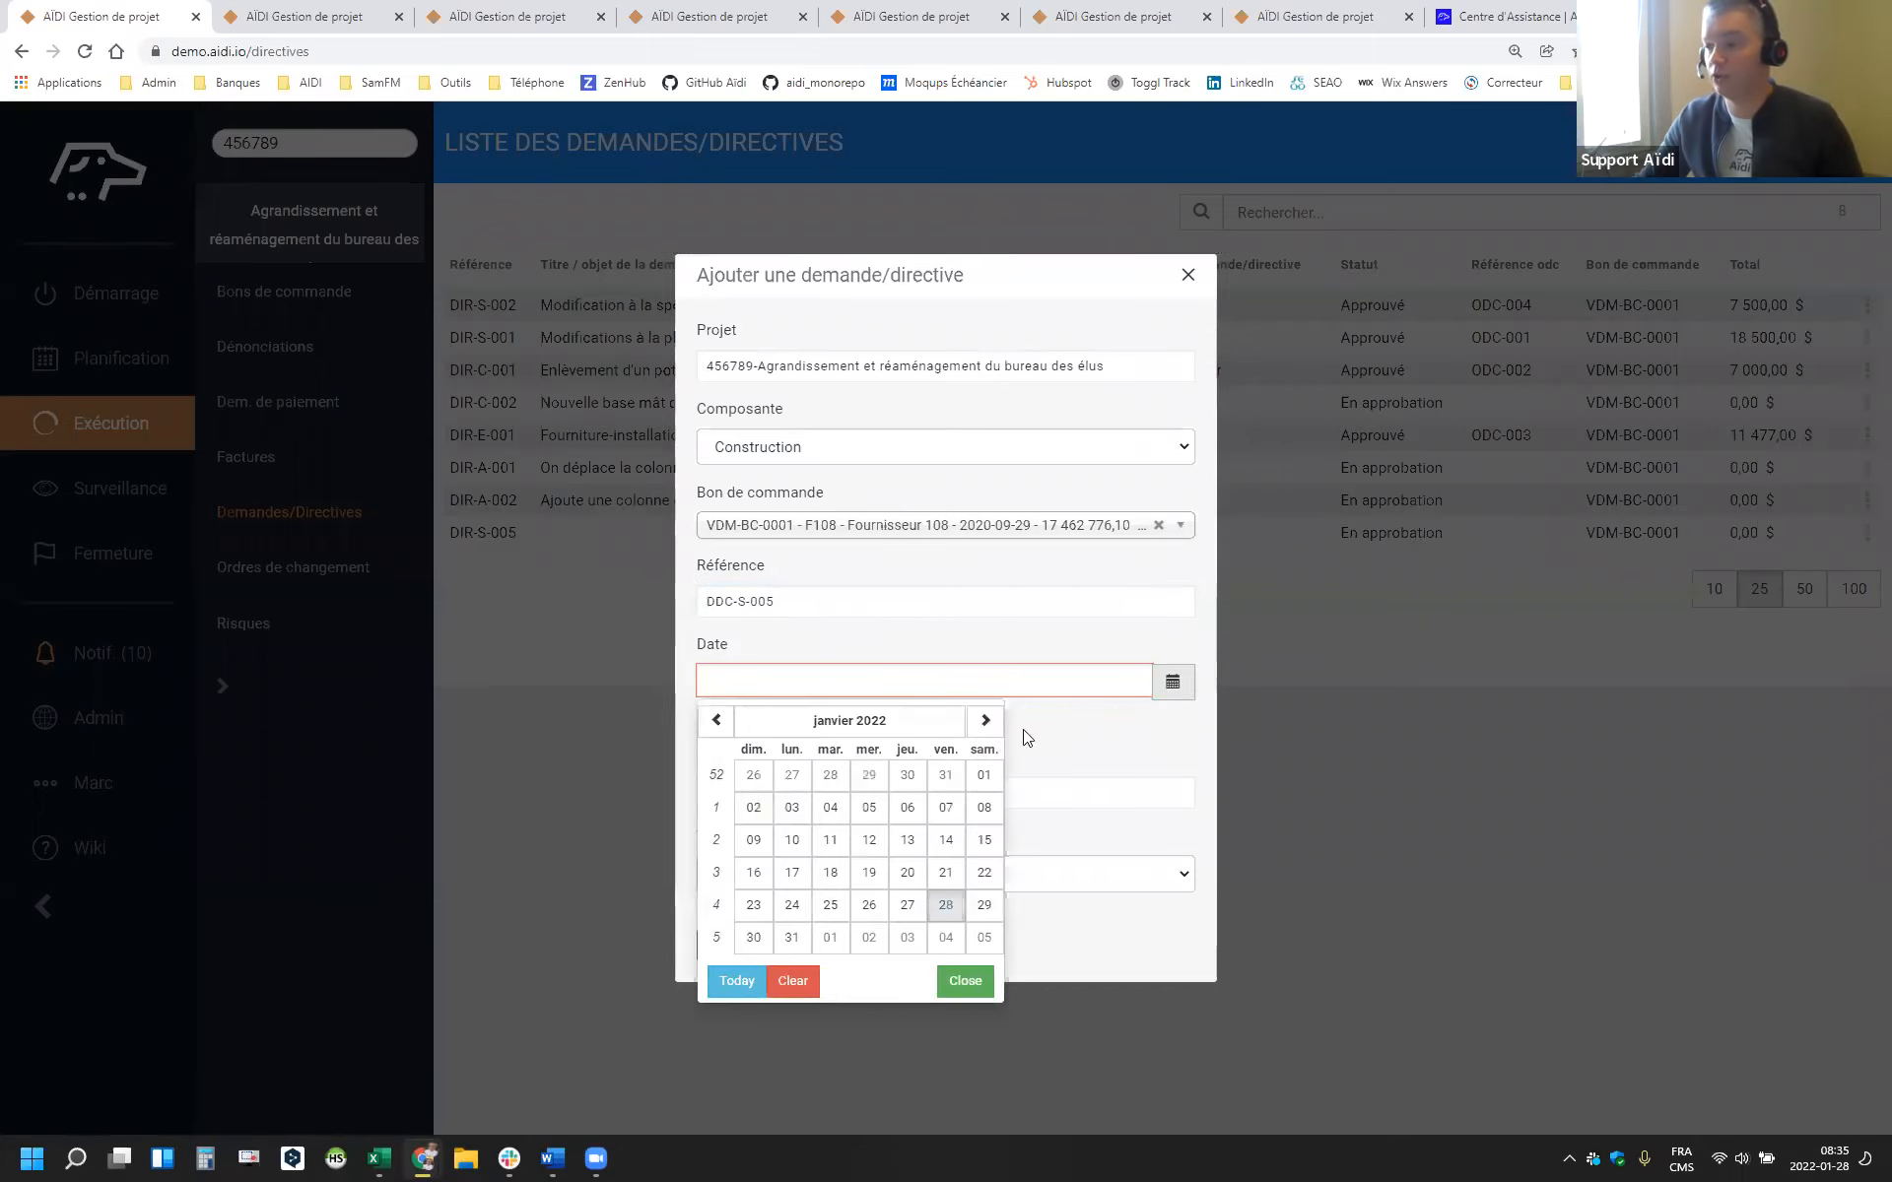
left_click(825, 810)
left_click(808, 780)
type("Marc")
key("Tab")
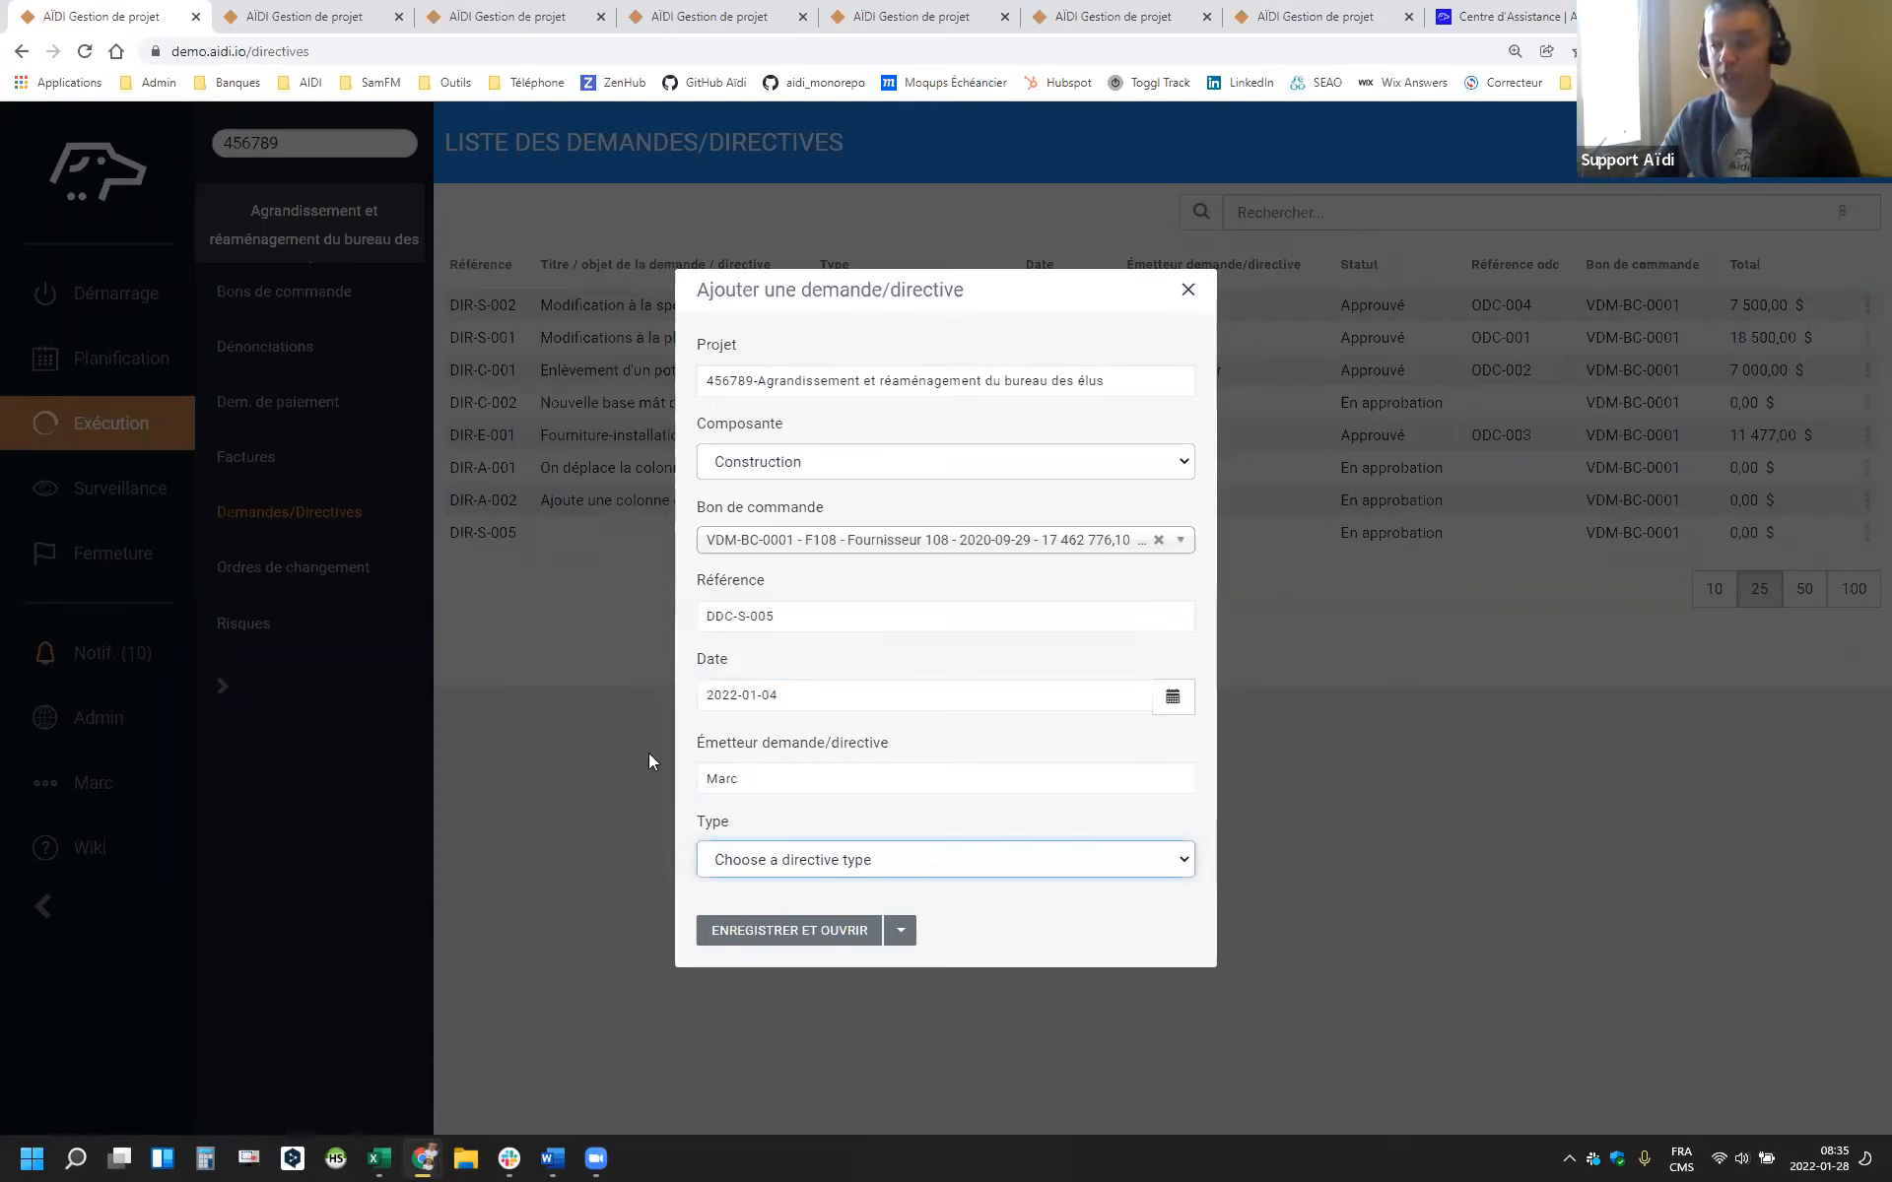
Choose Demande non exécutoire as the type, and save and open the new record
left_click(822, 861)
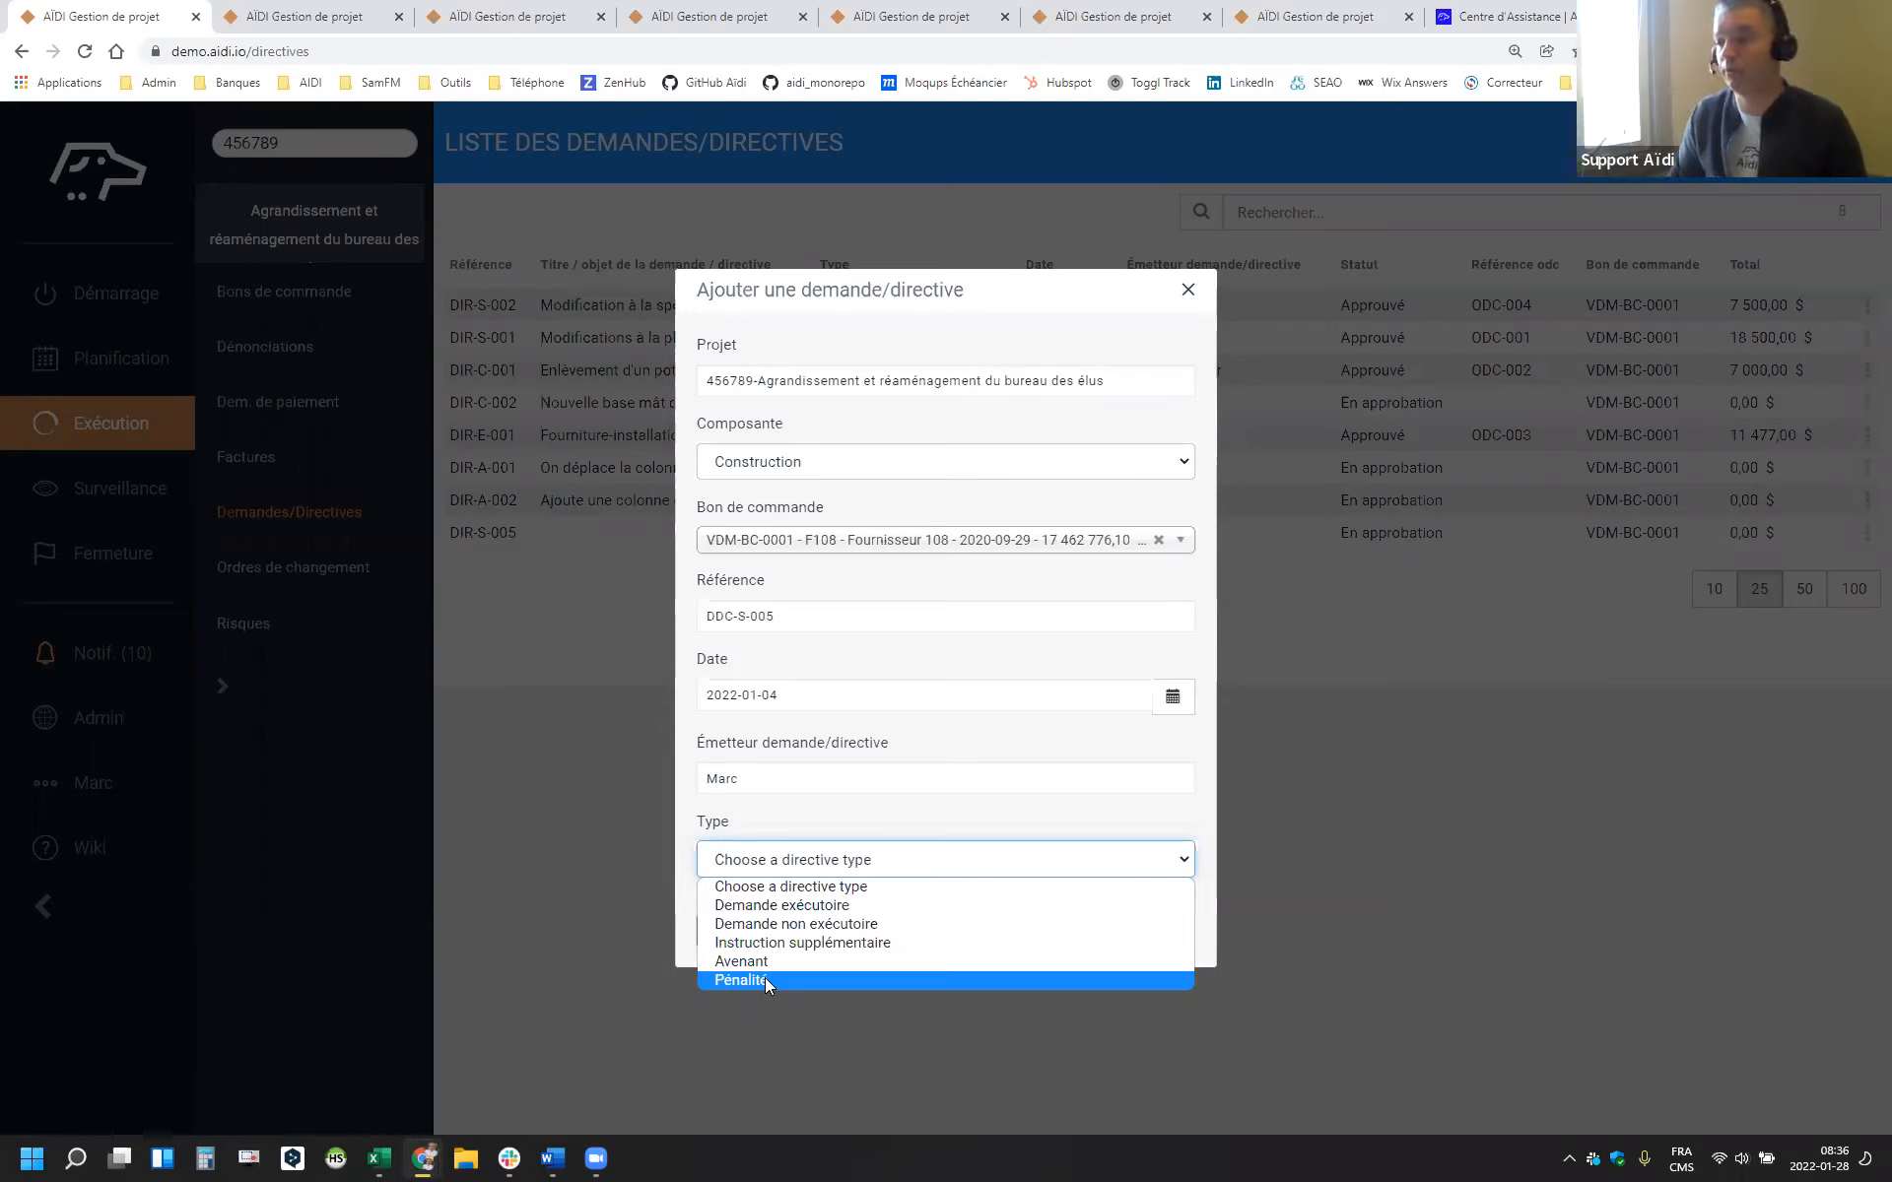
left_click(867, 920)
left_click(748, 930)
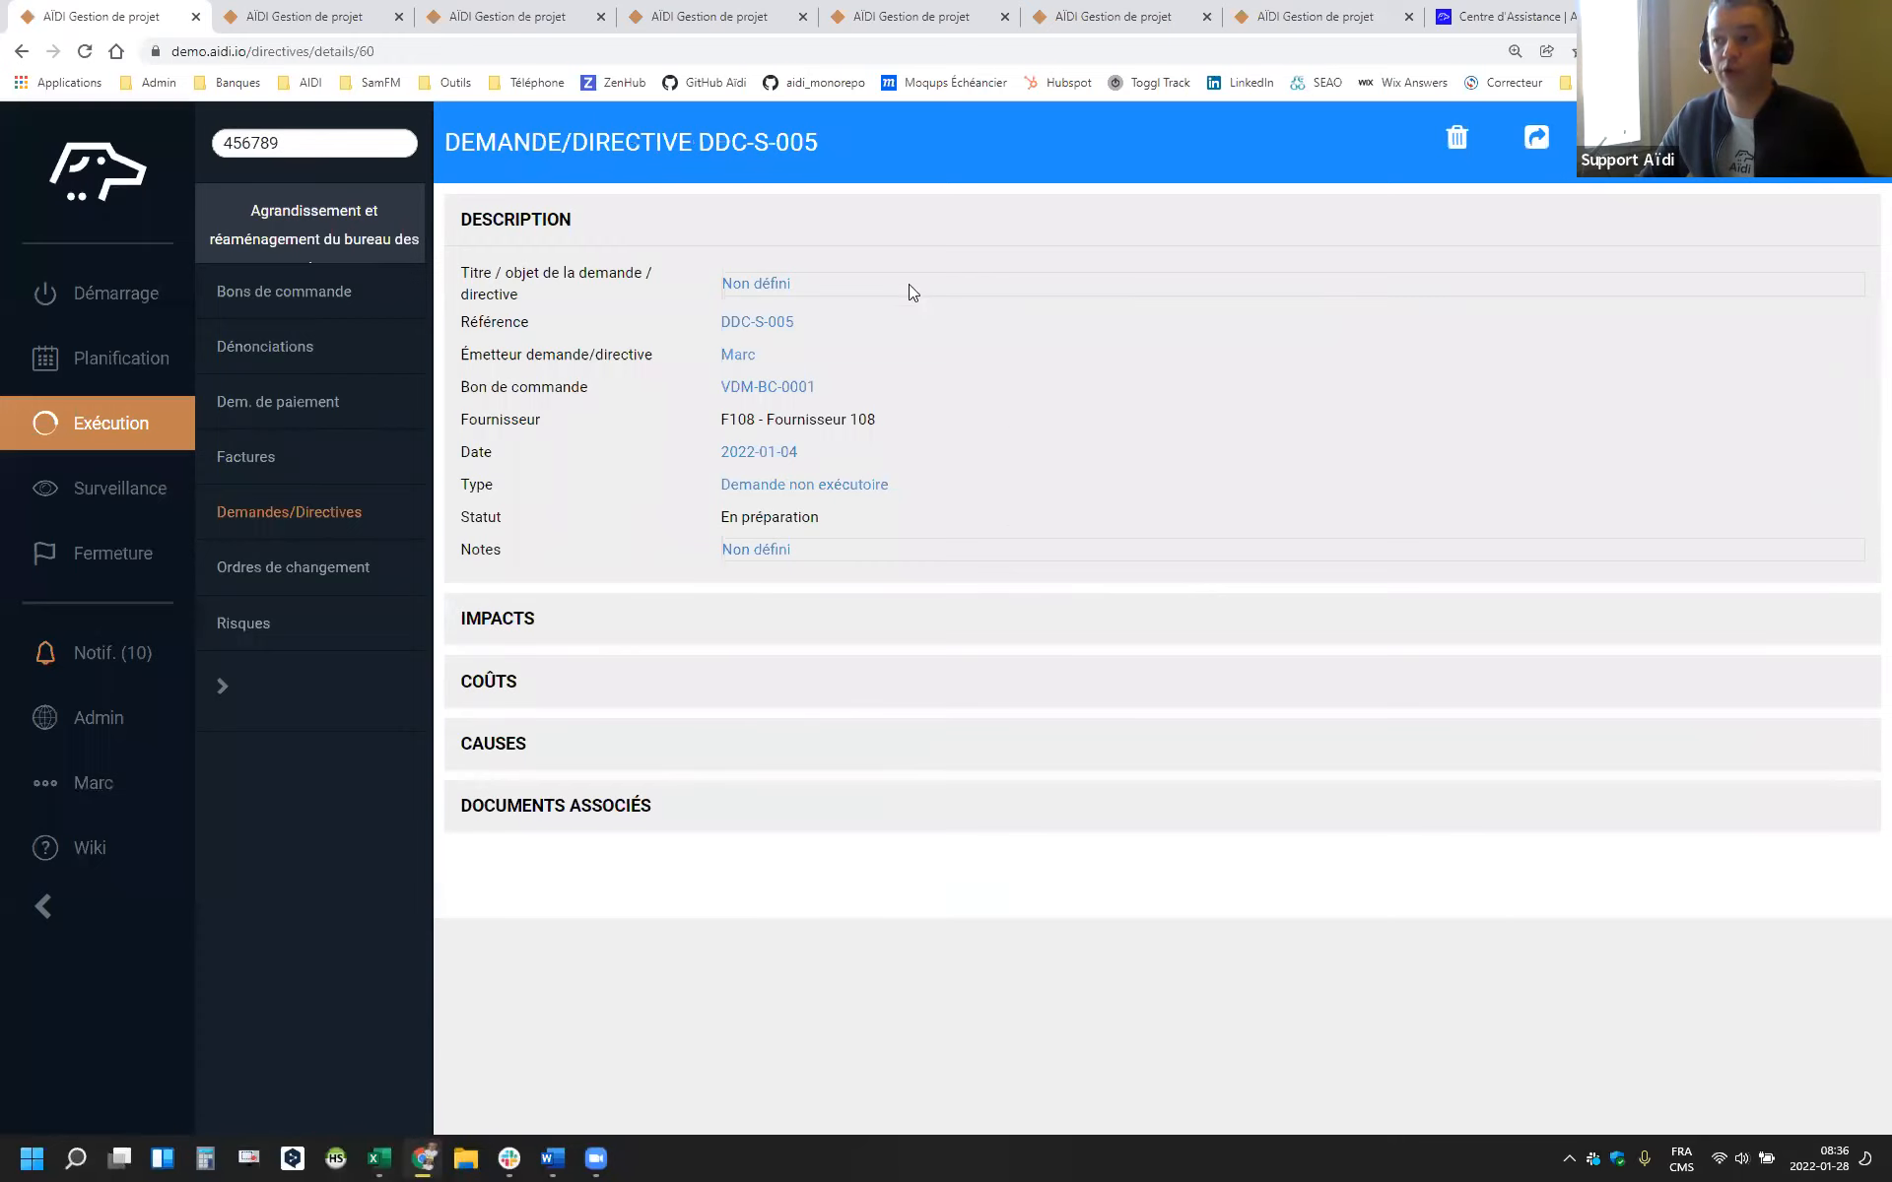
Set the title/object of the demande/directive to "Ajout d'une porte bleue" and save it
left_click(745, 286)
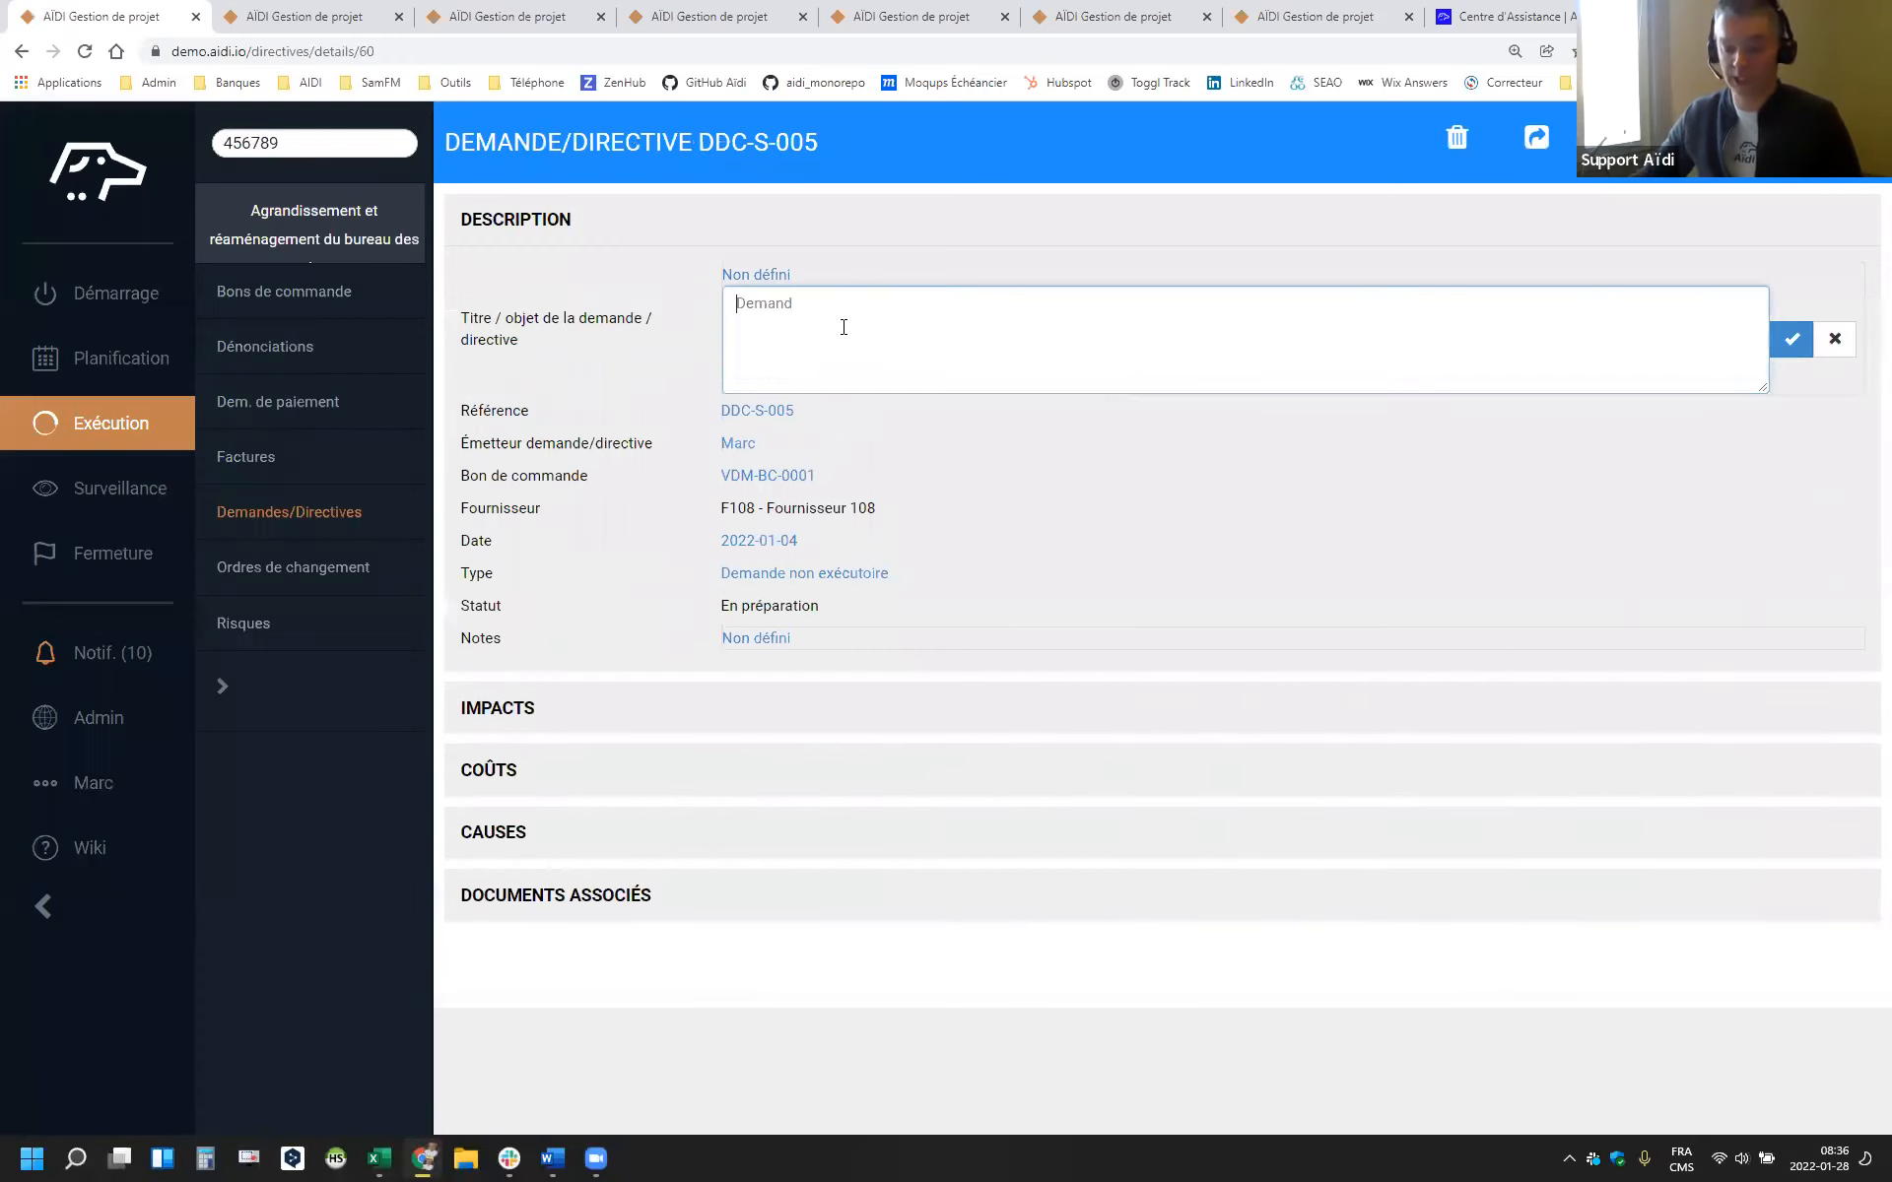
type("Ajout d'une porte")
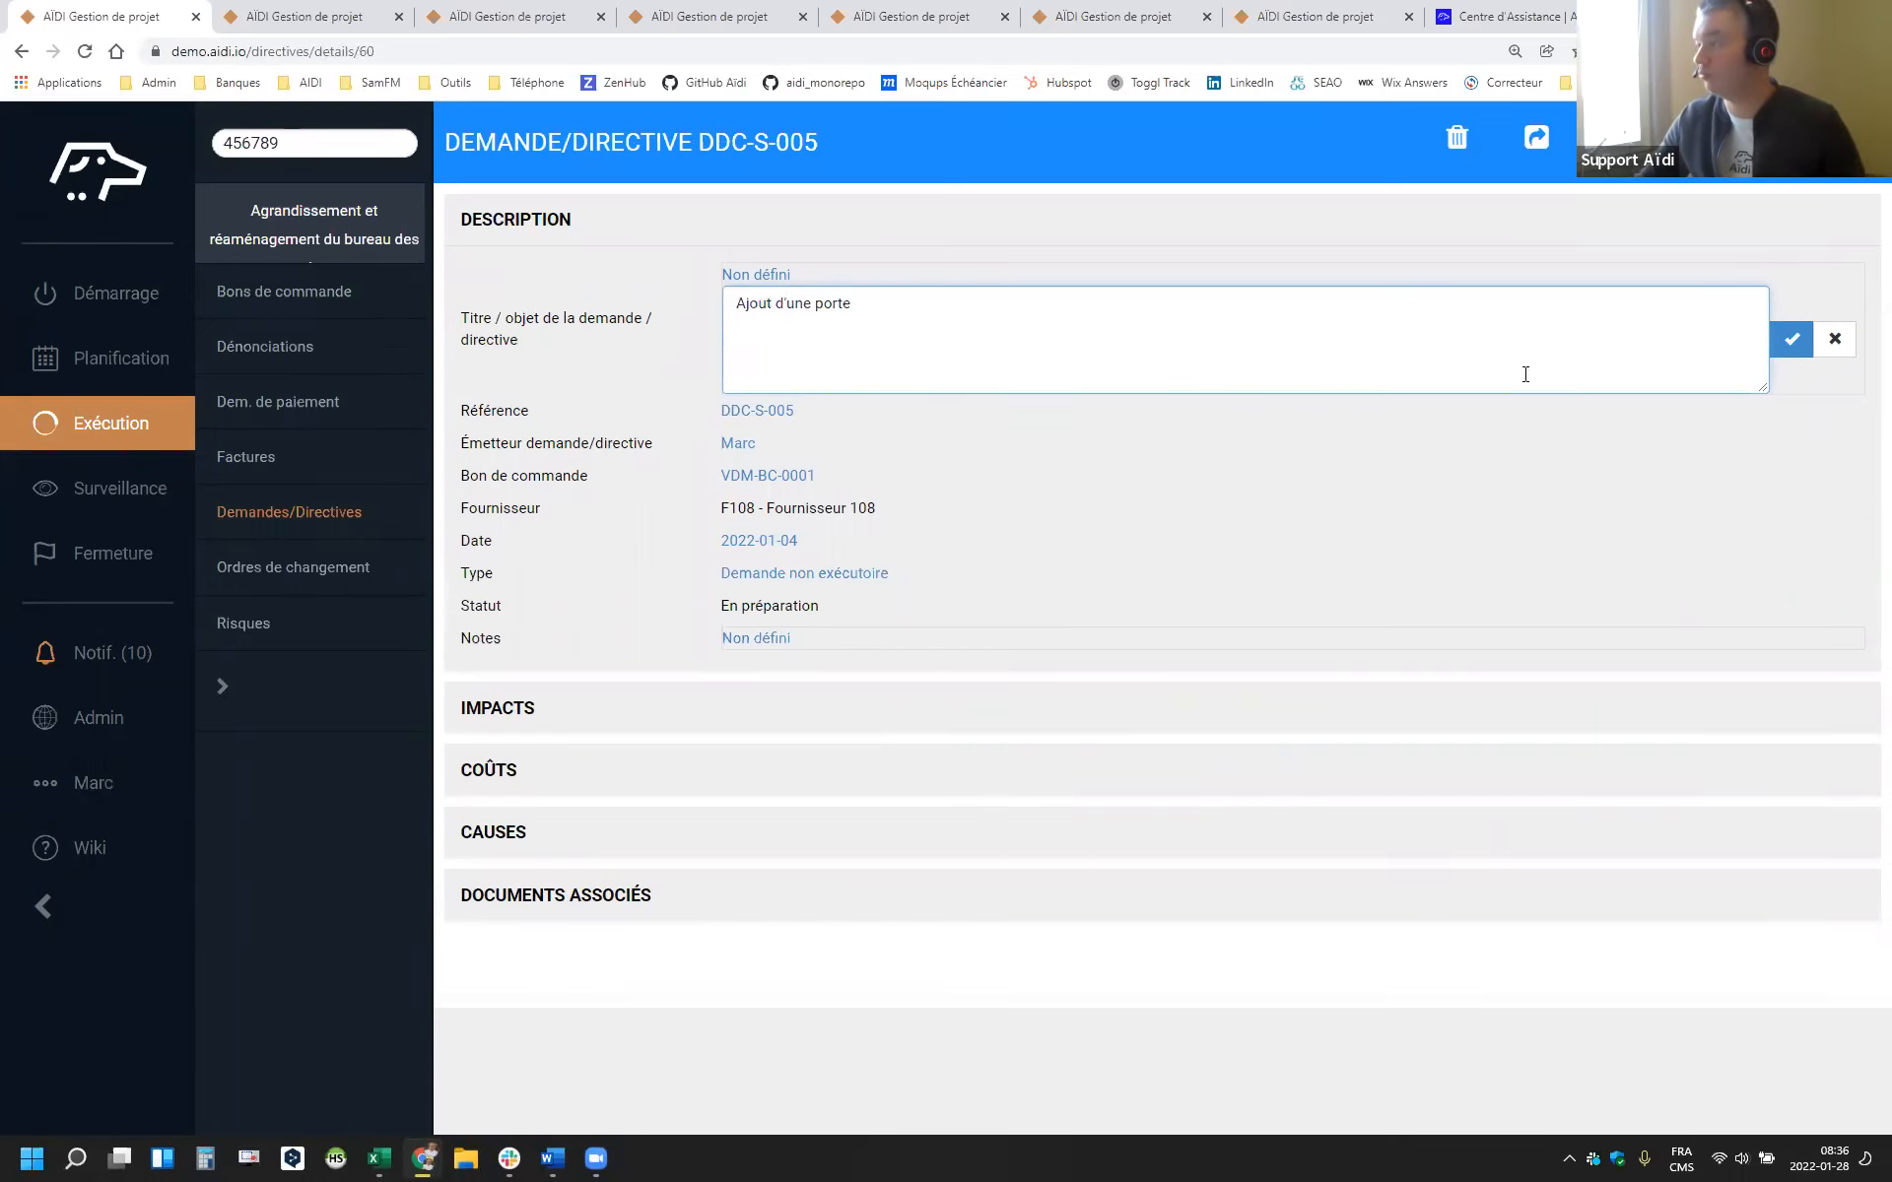
type(" bleue")
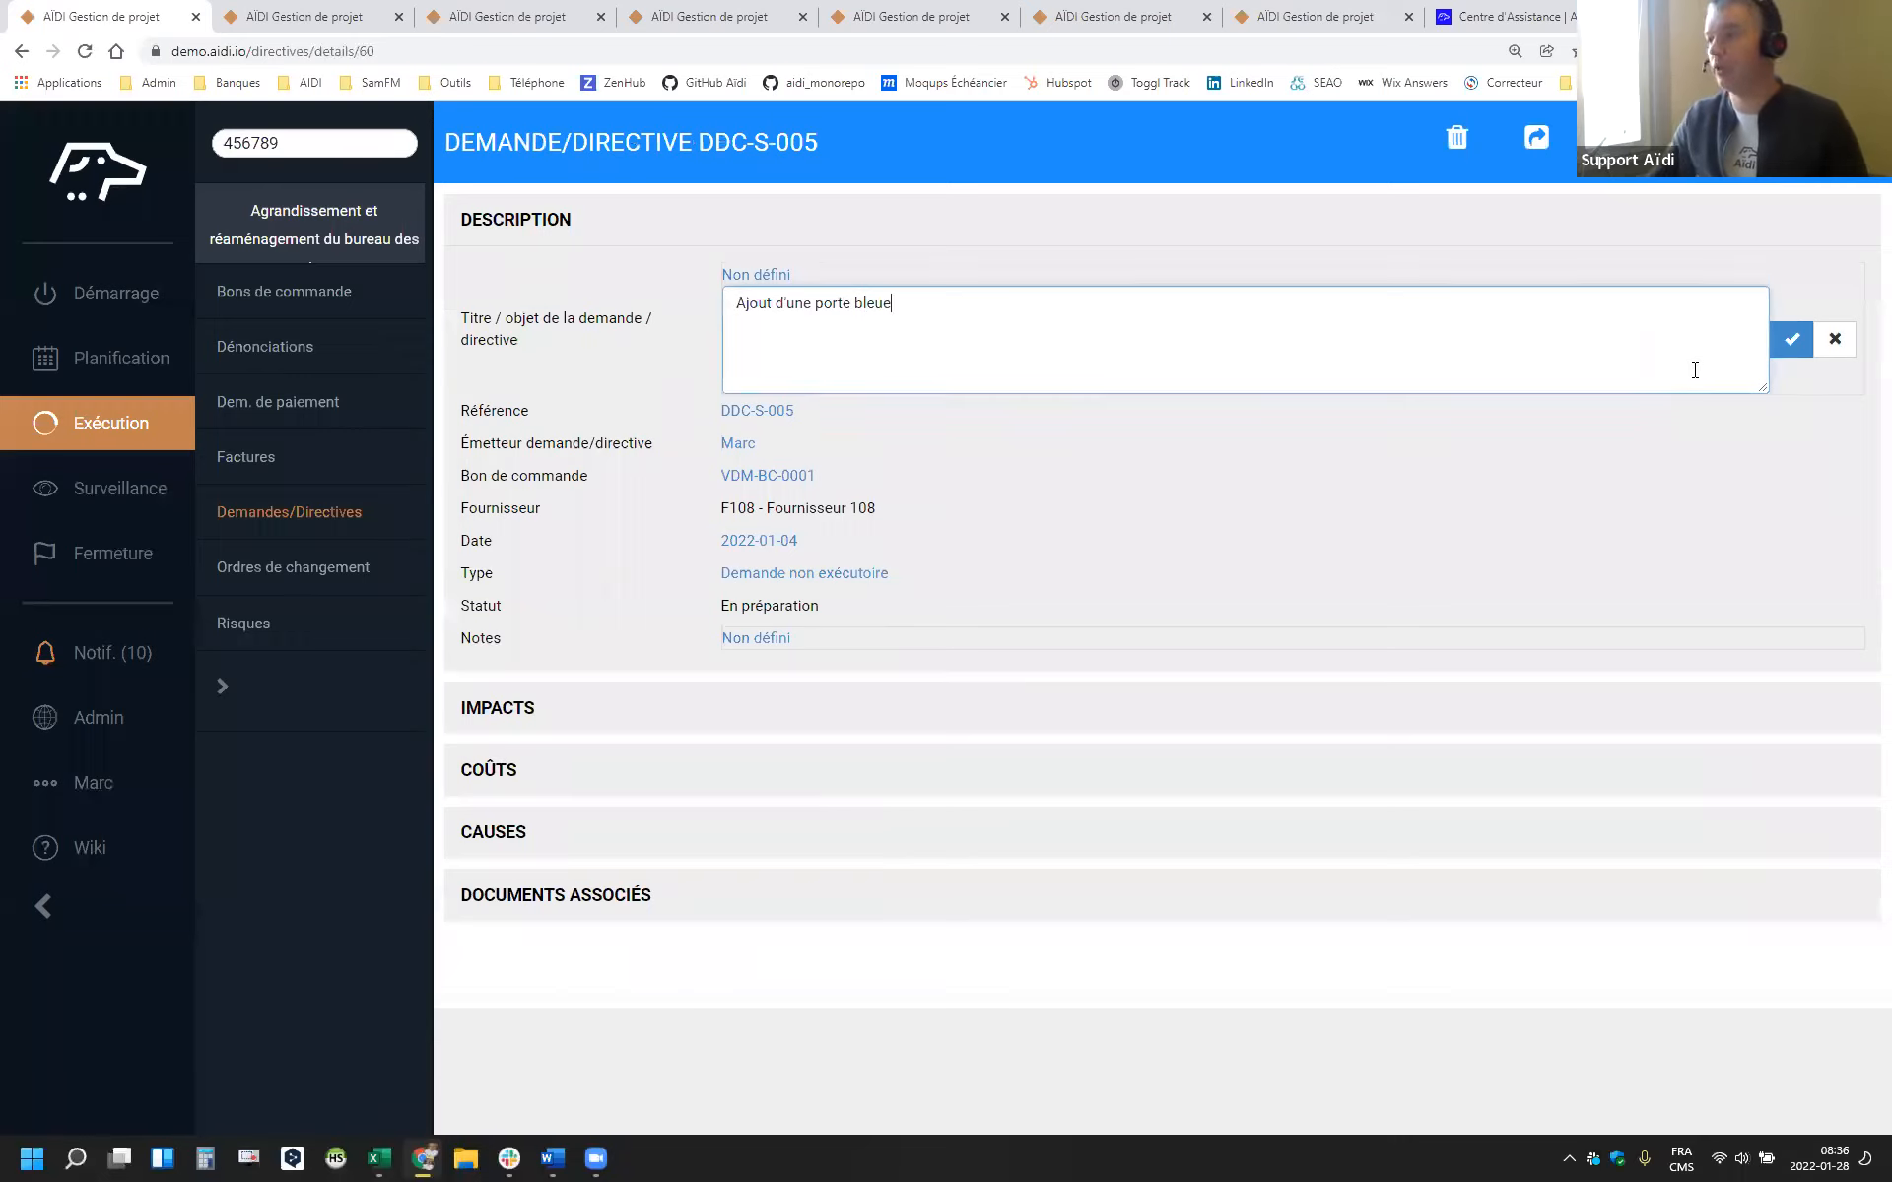
left_click(1792, 341)
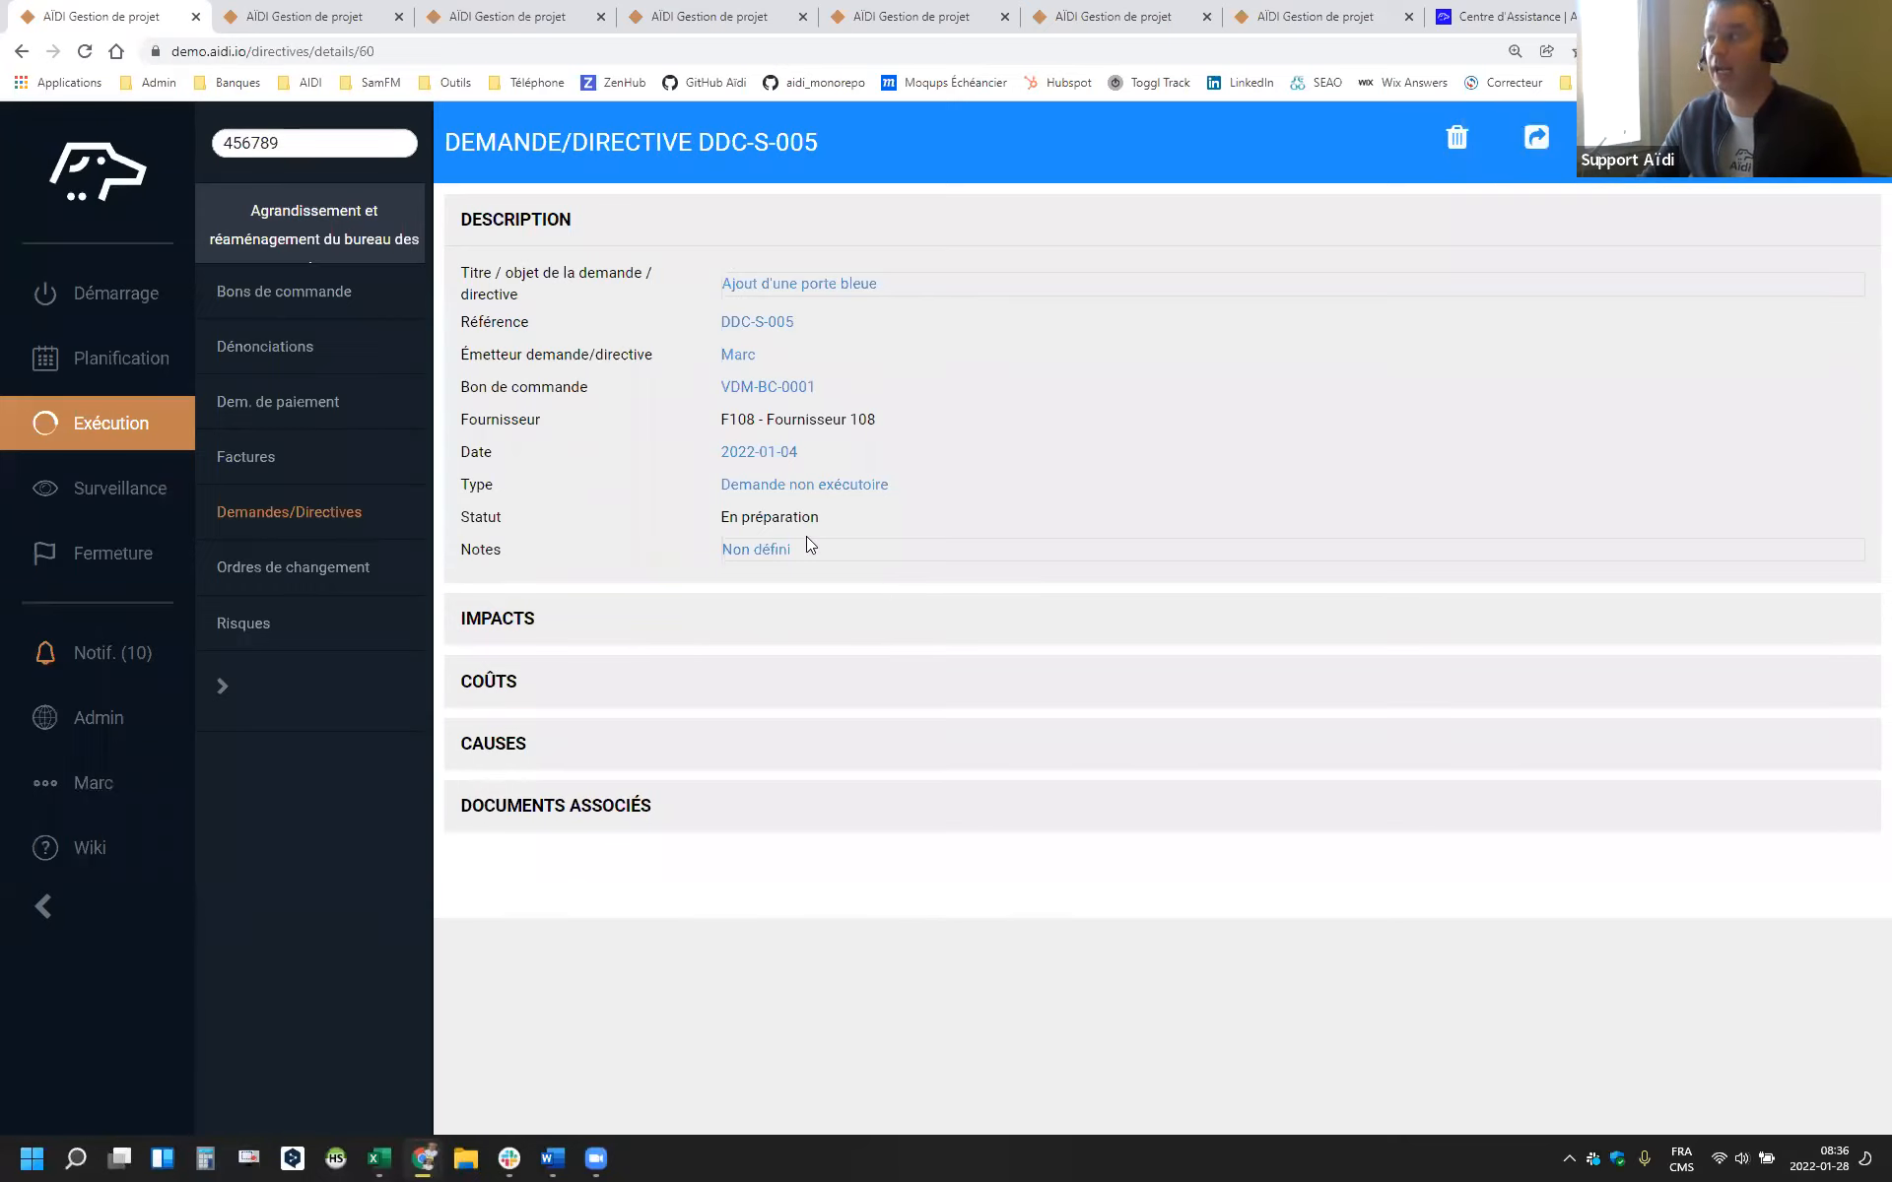
left_click_drag(828, 521, 749, 522)
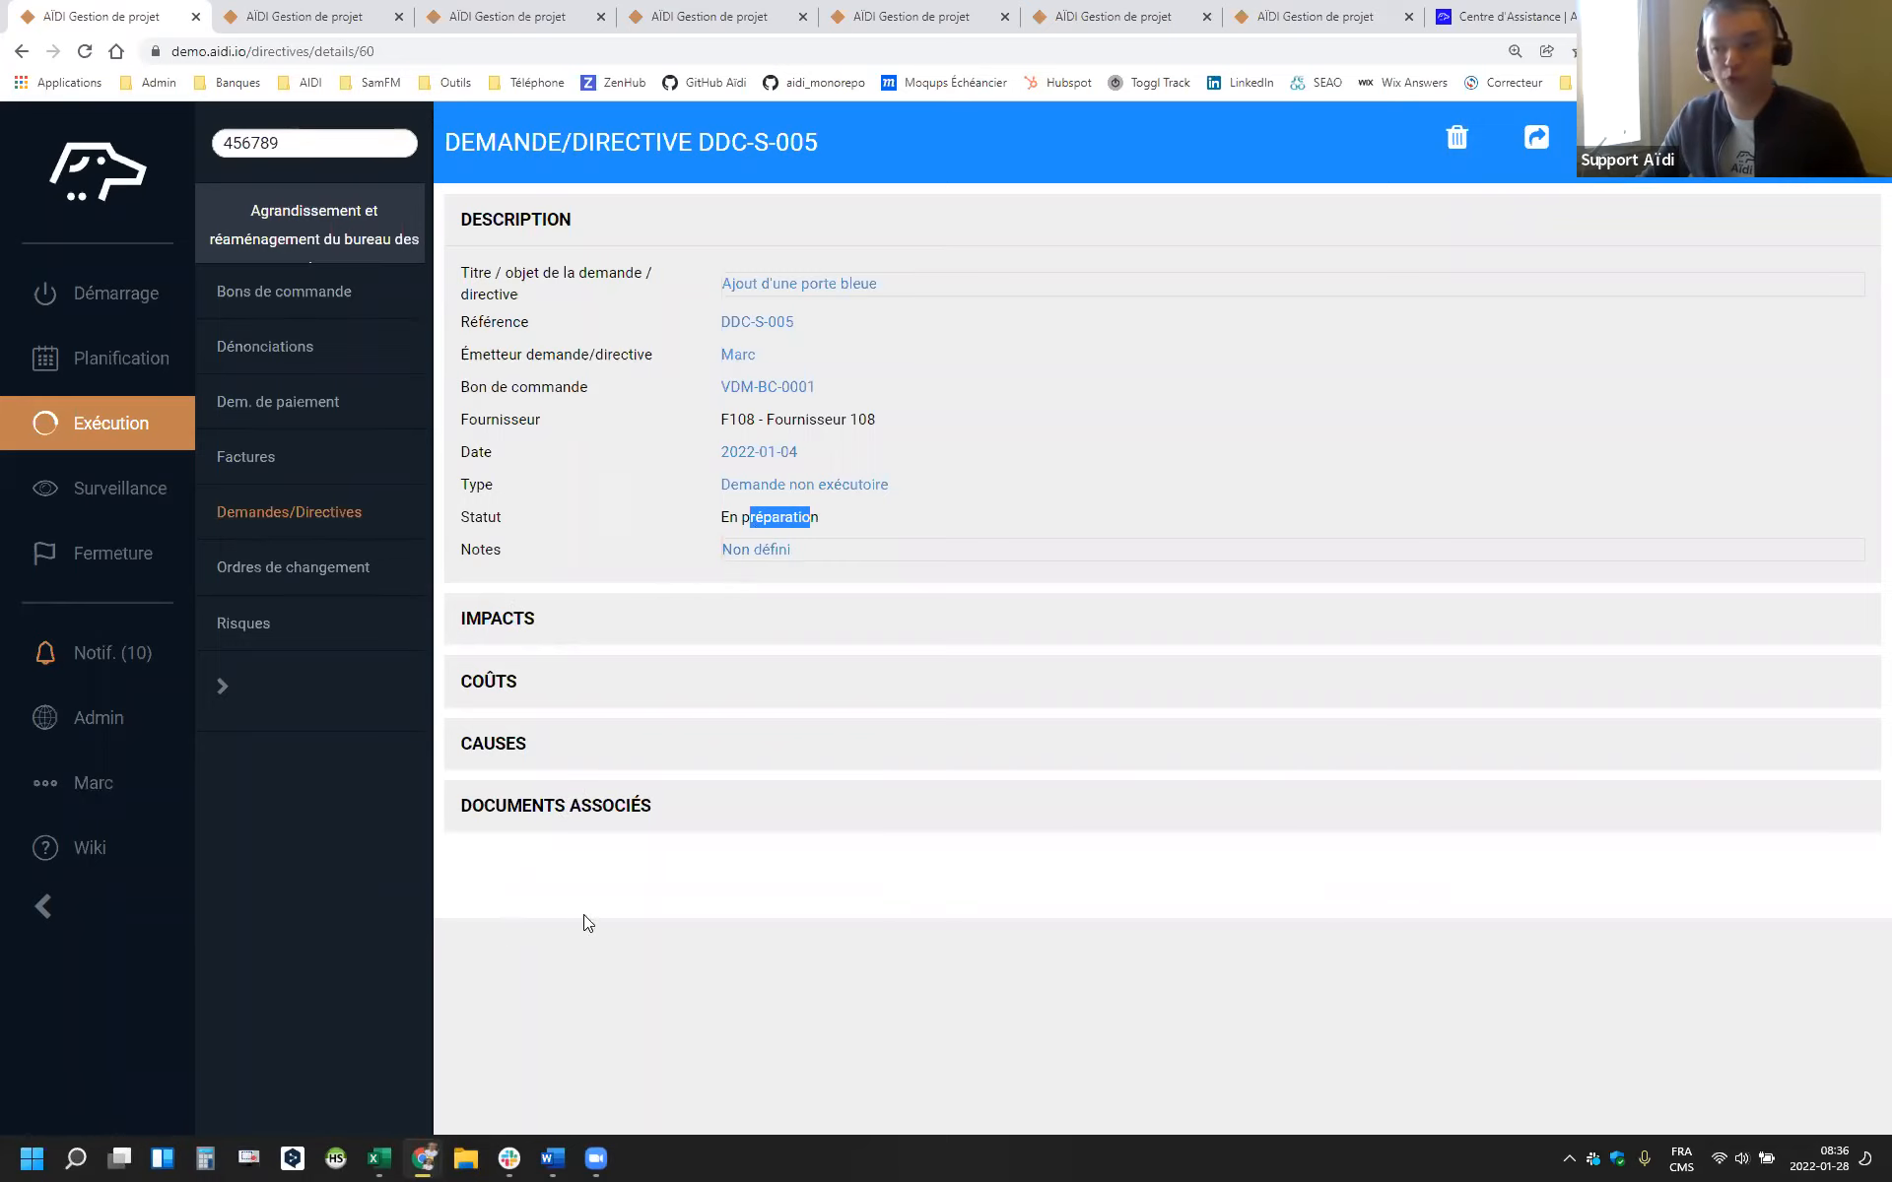
Set the discipline in the Impacts section to Structure, save it and collapse the section
left_click(541, 618)
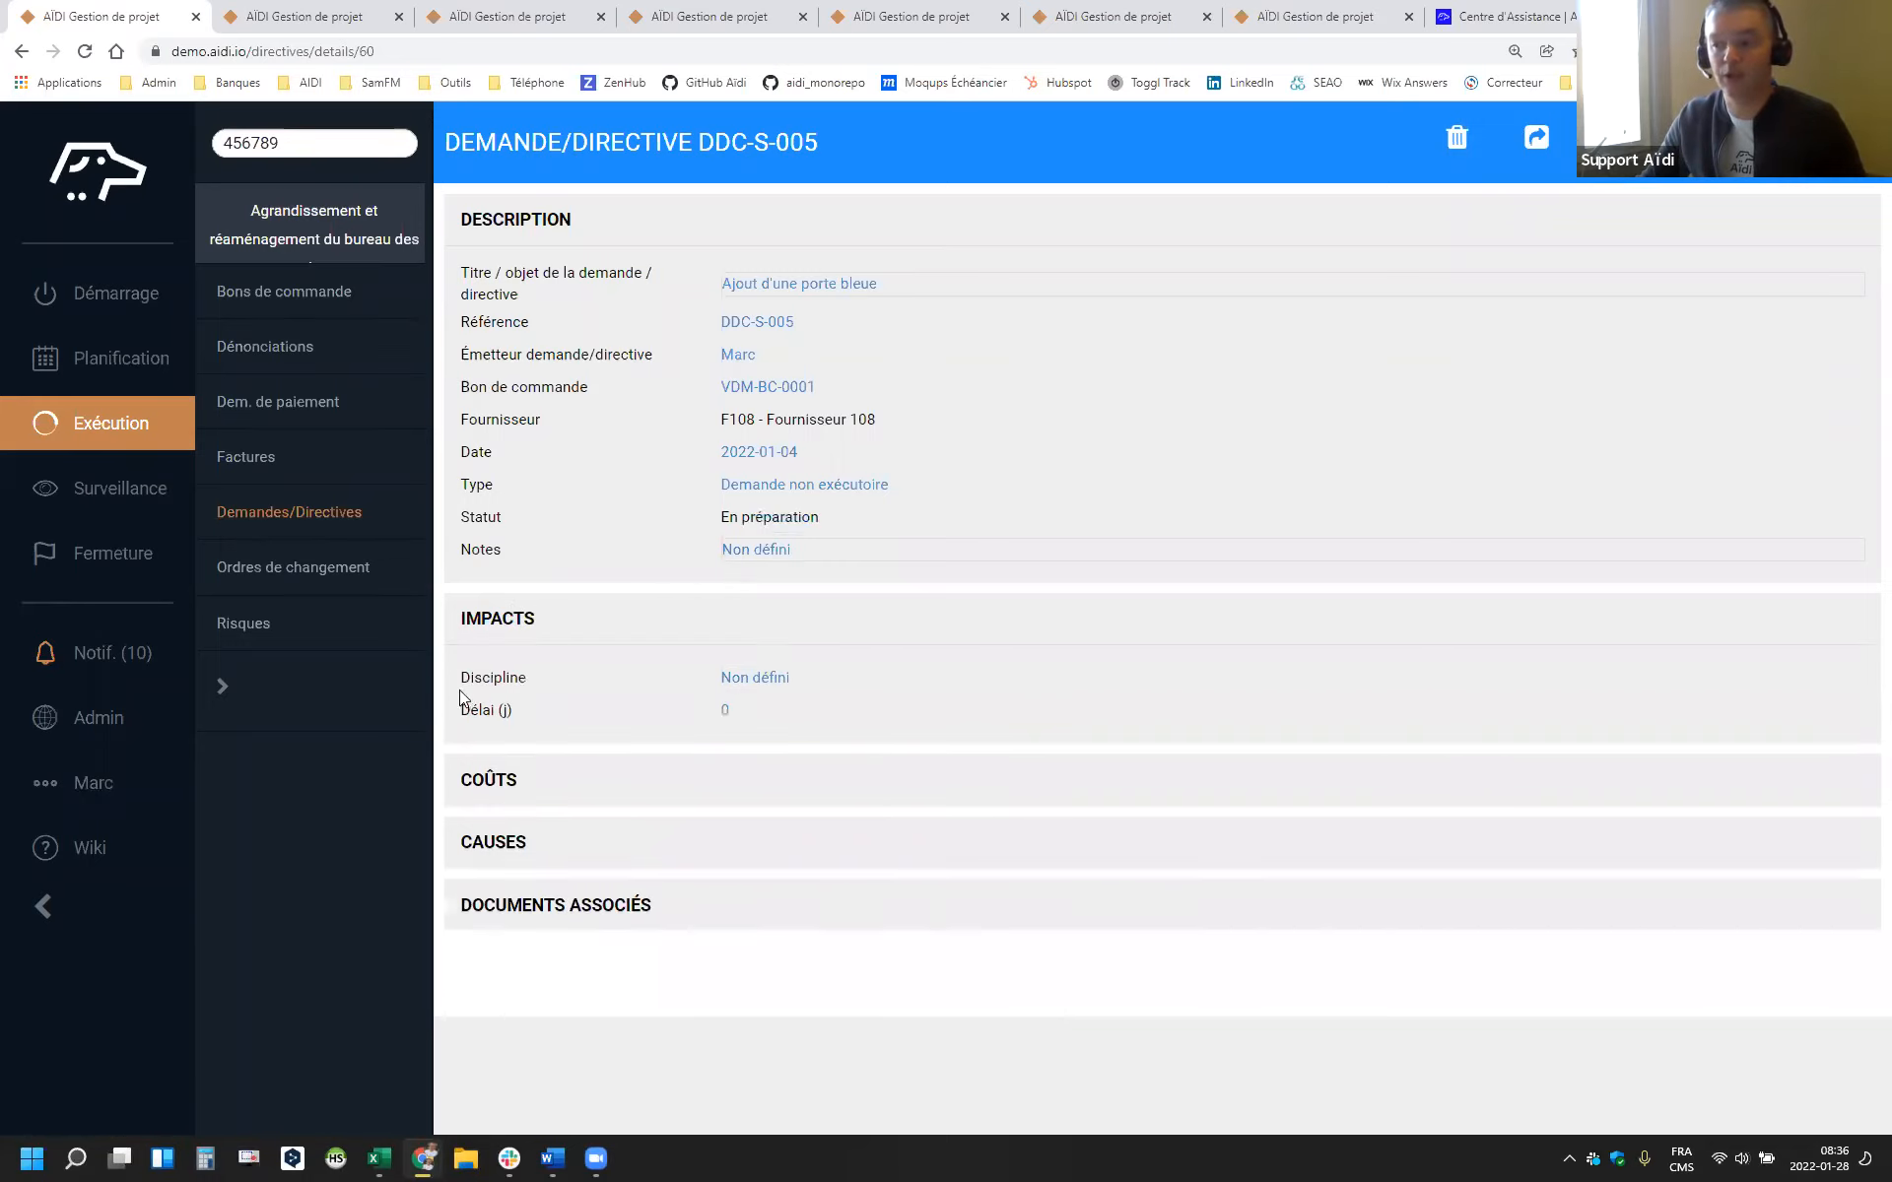
left_click(773, 679)
left_click(795, 700)
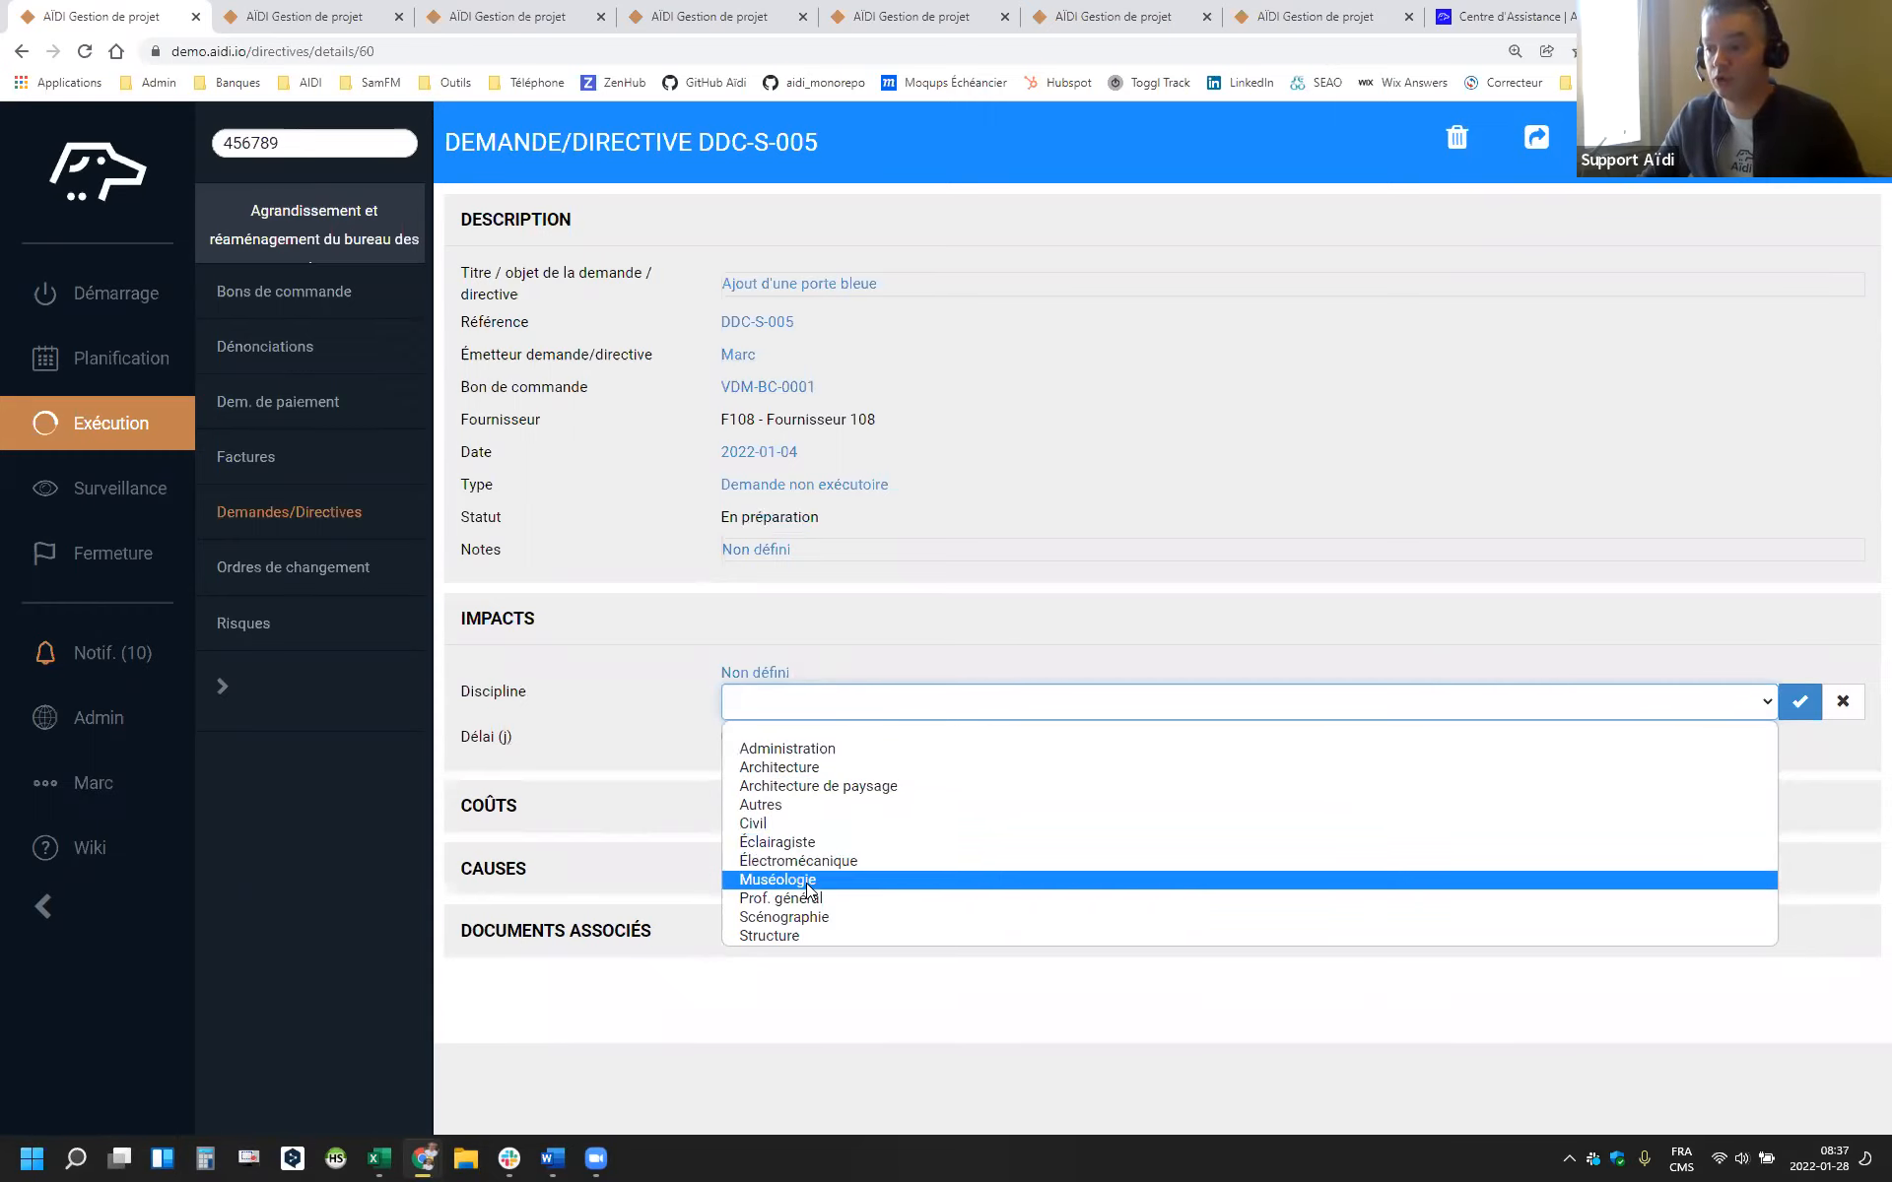
left_click(781, 936)
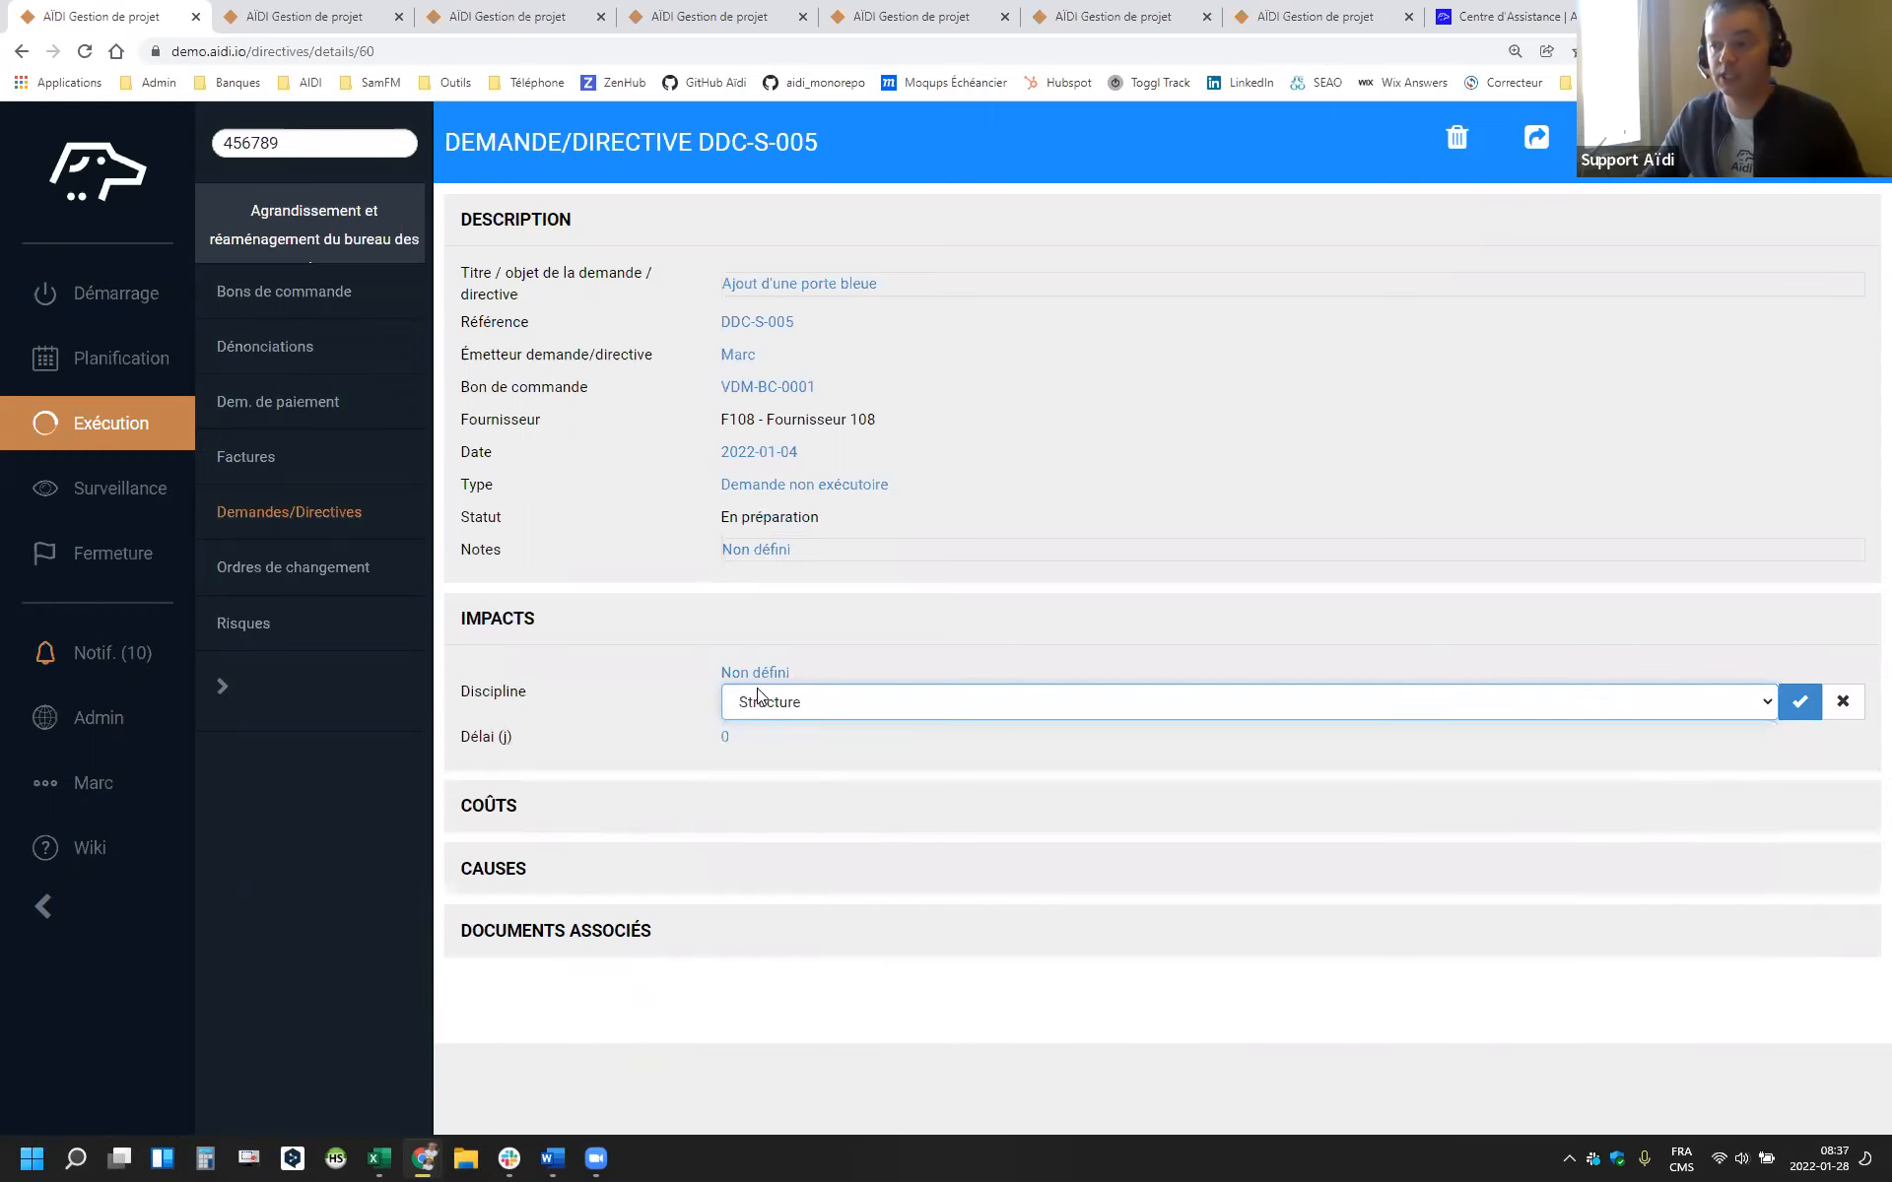
left_click(1799, 701)
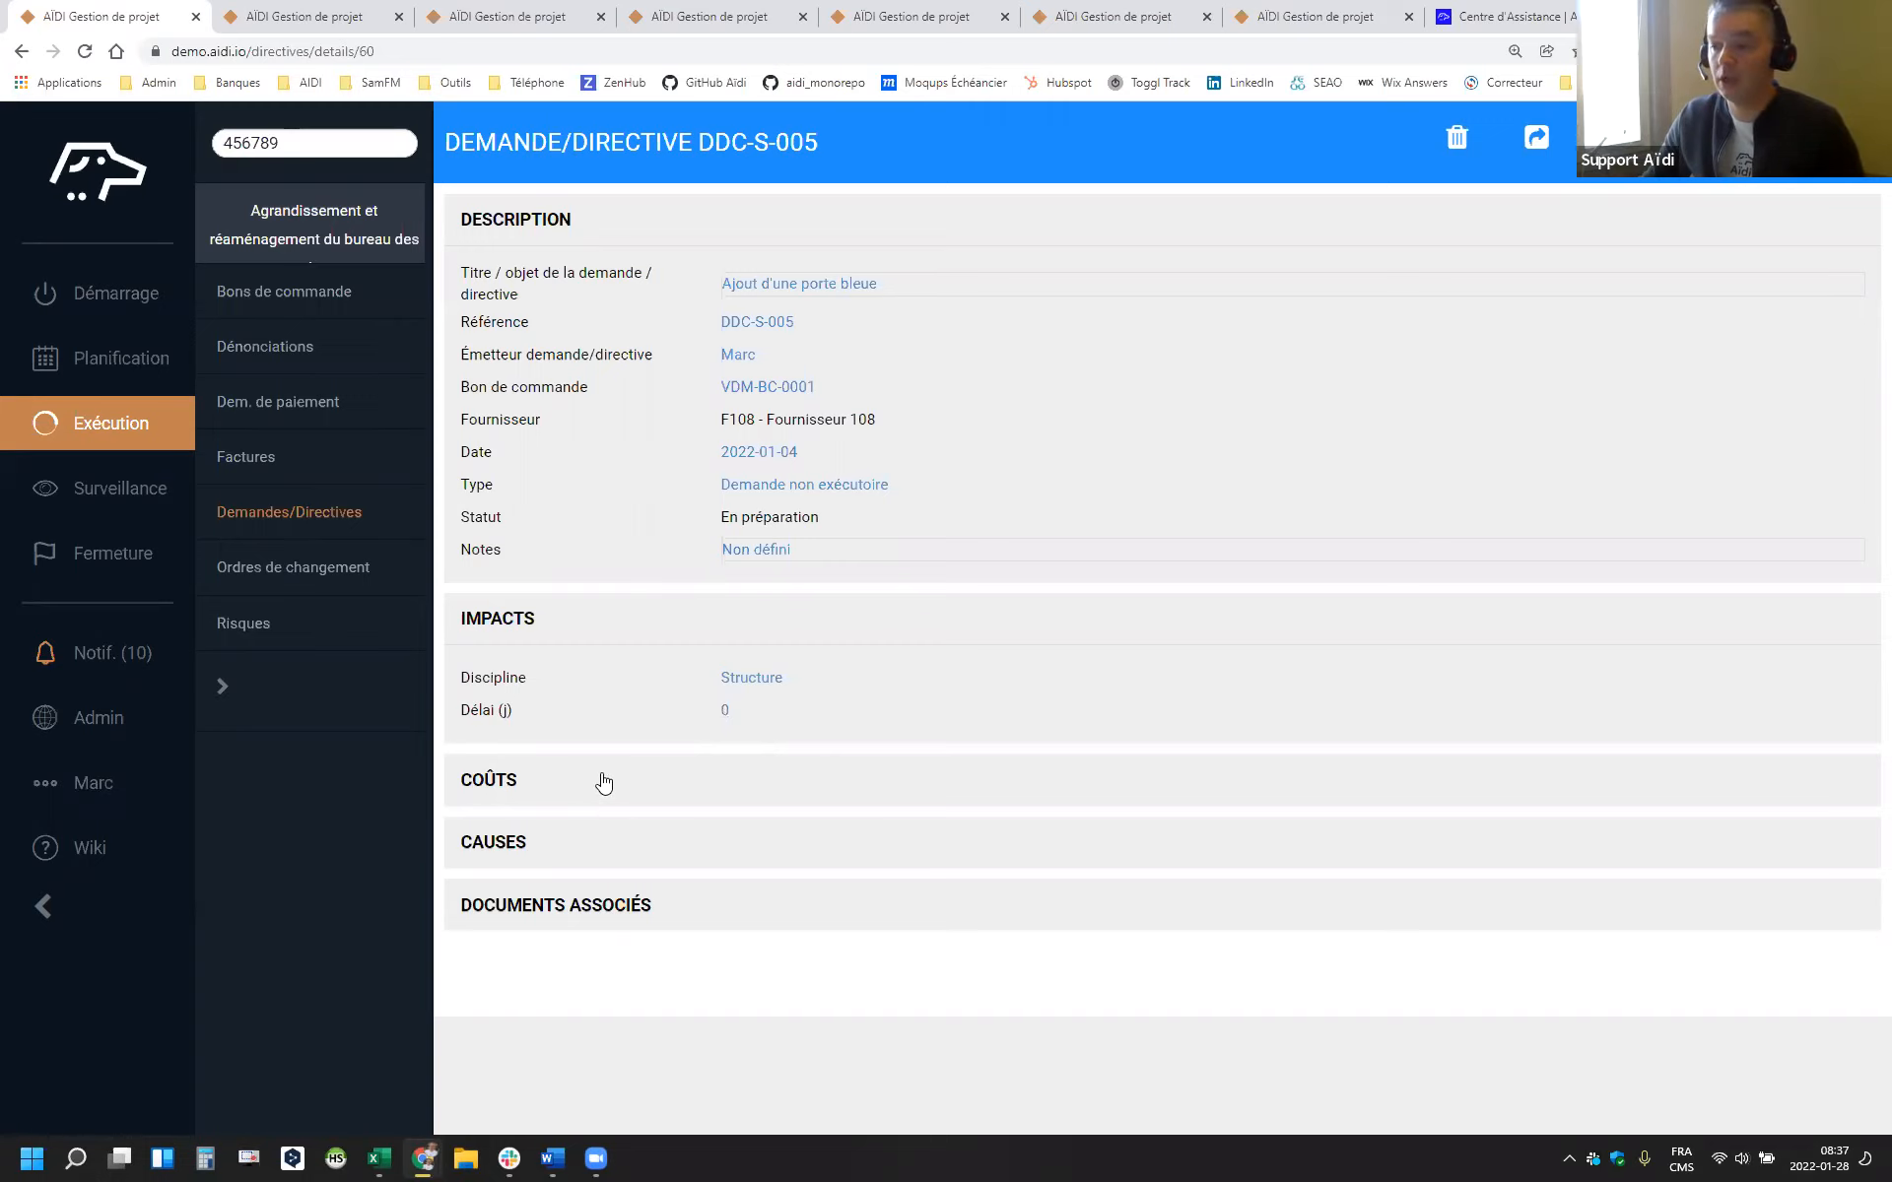
left_click(554, 622)
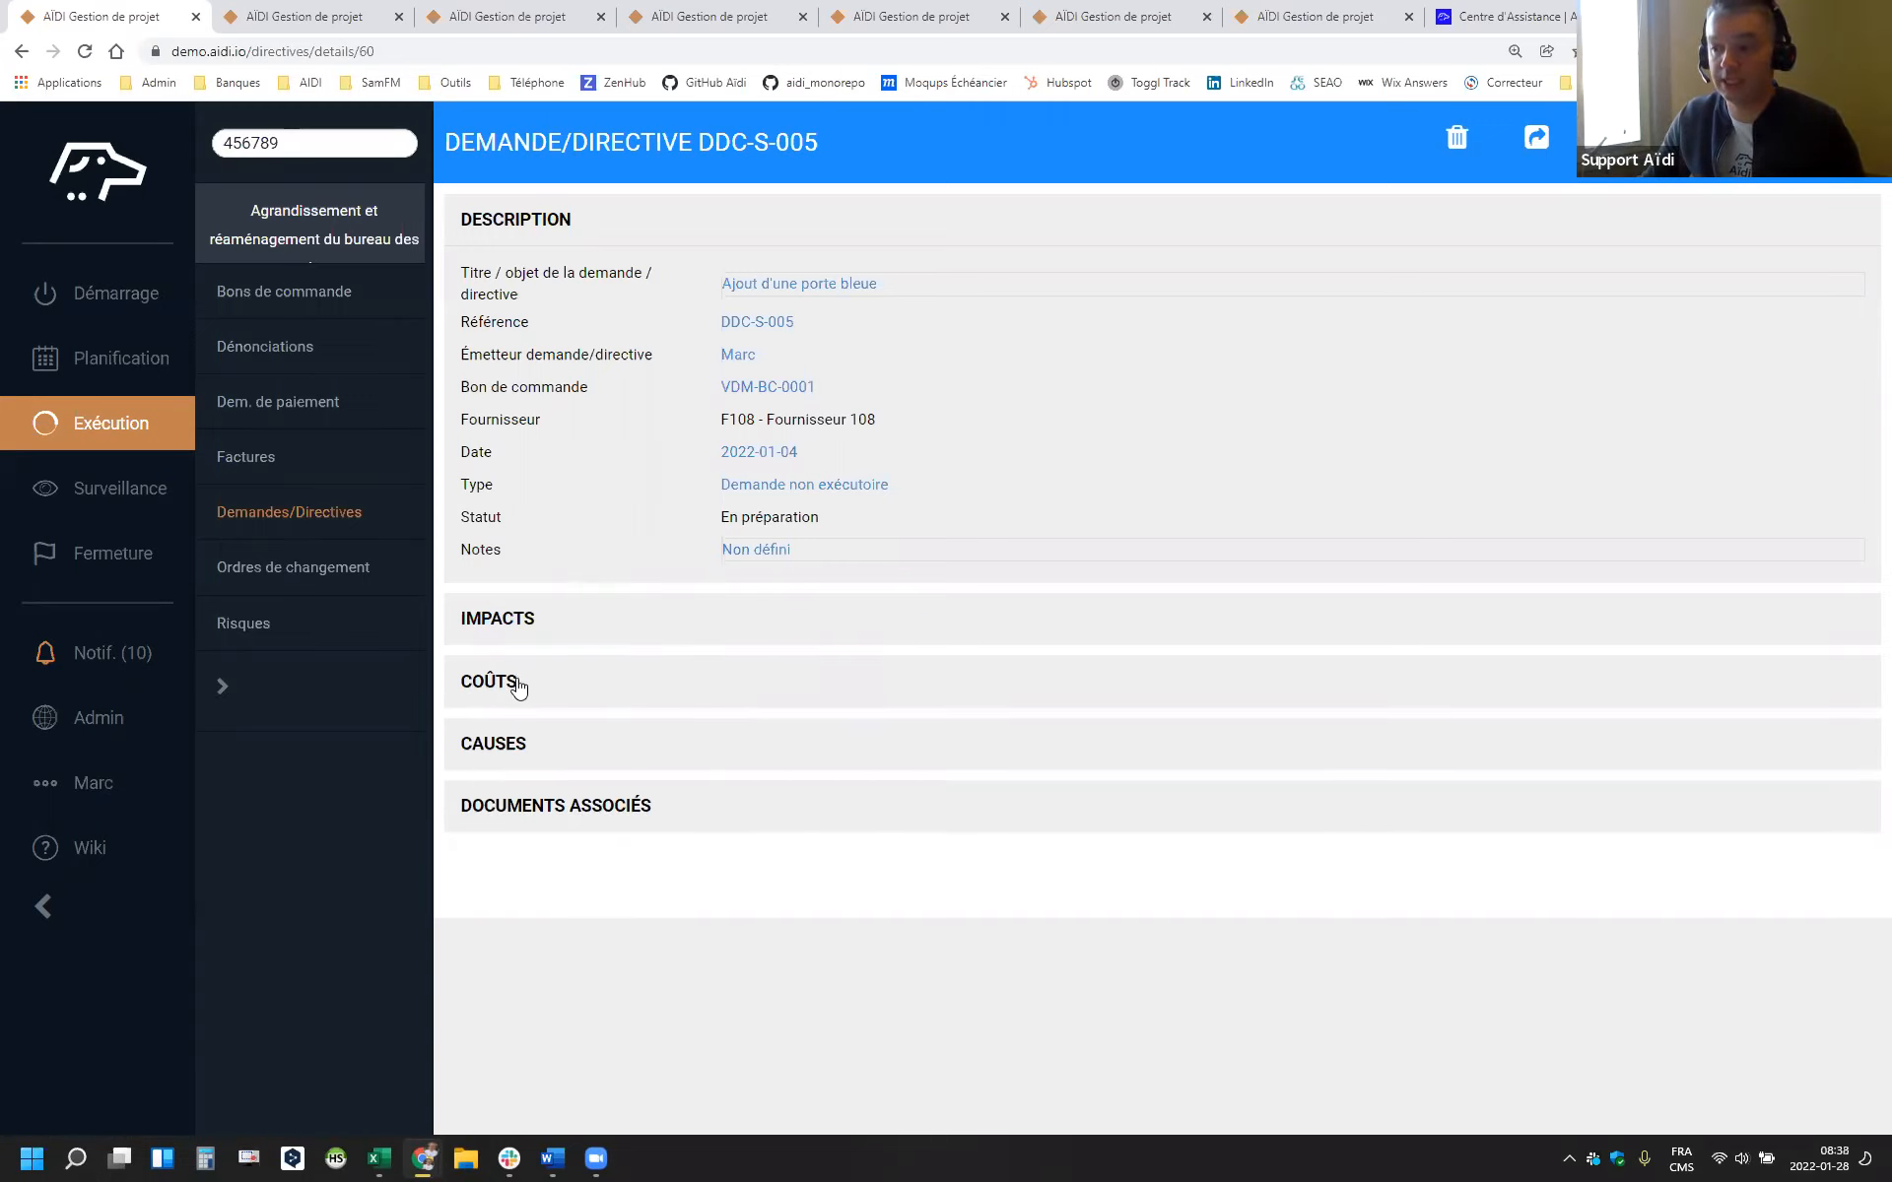
Examine the cost breakdown in the Coûts section, including the sub-items of A - Construction and the B - Contingences line
left_click(522, 685)
scroll(735, 692, "down", 2)
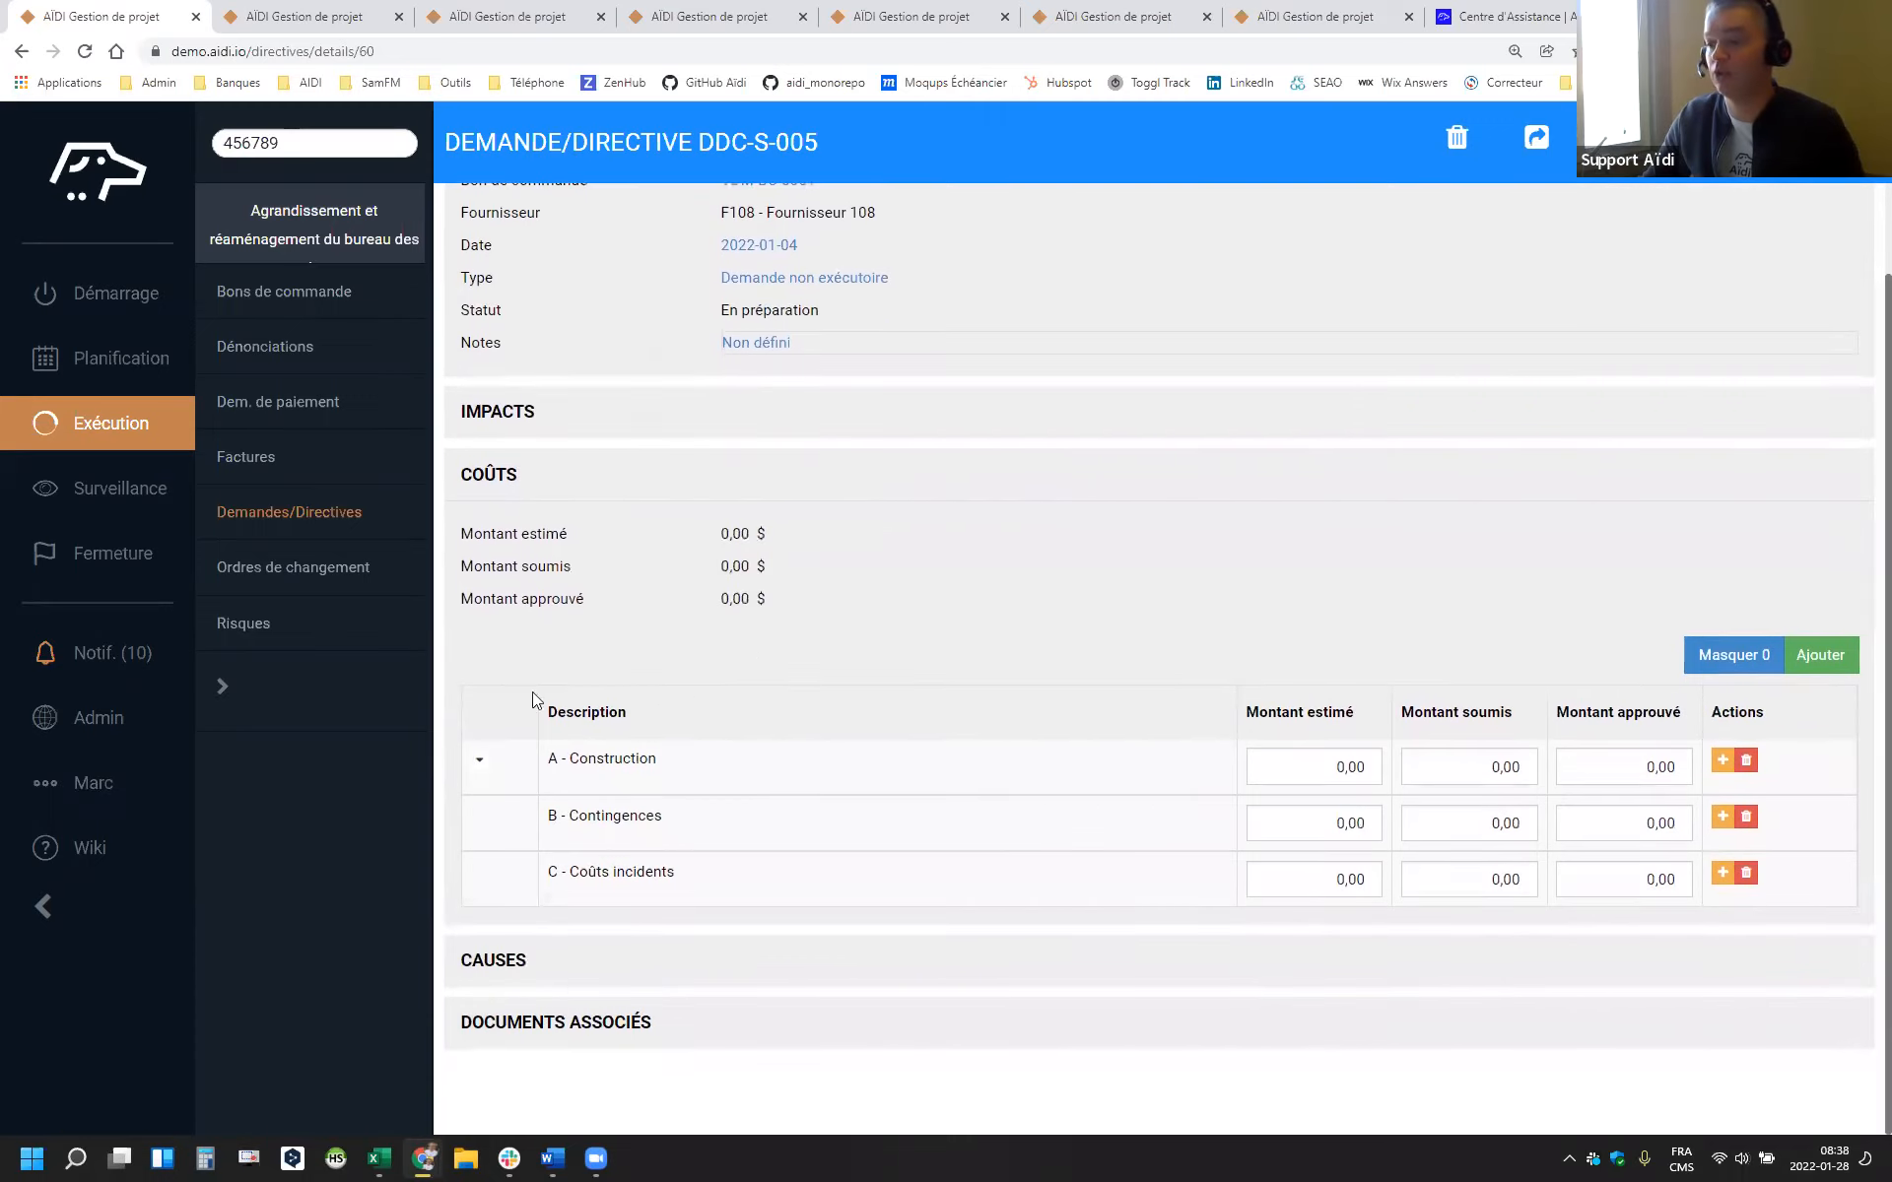
left_click(480, 760)
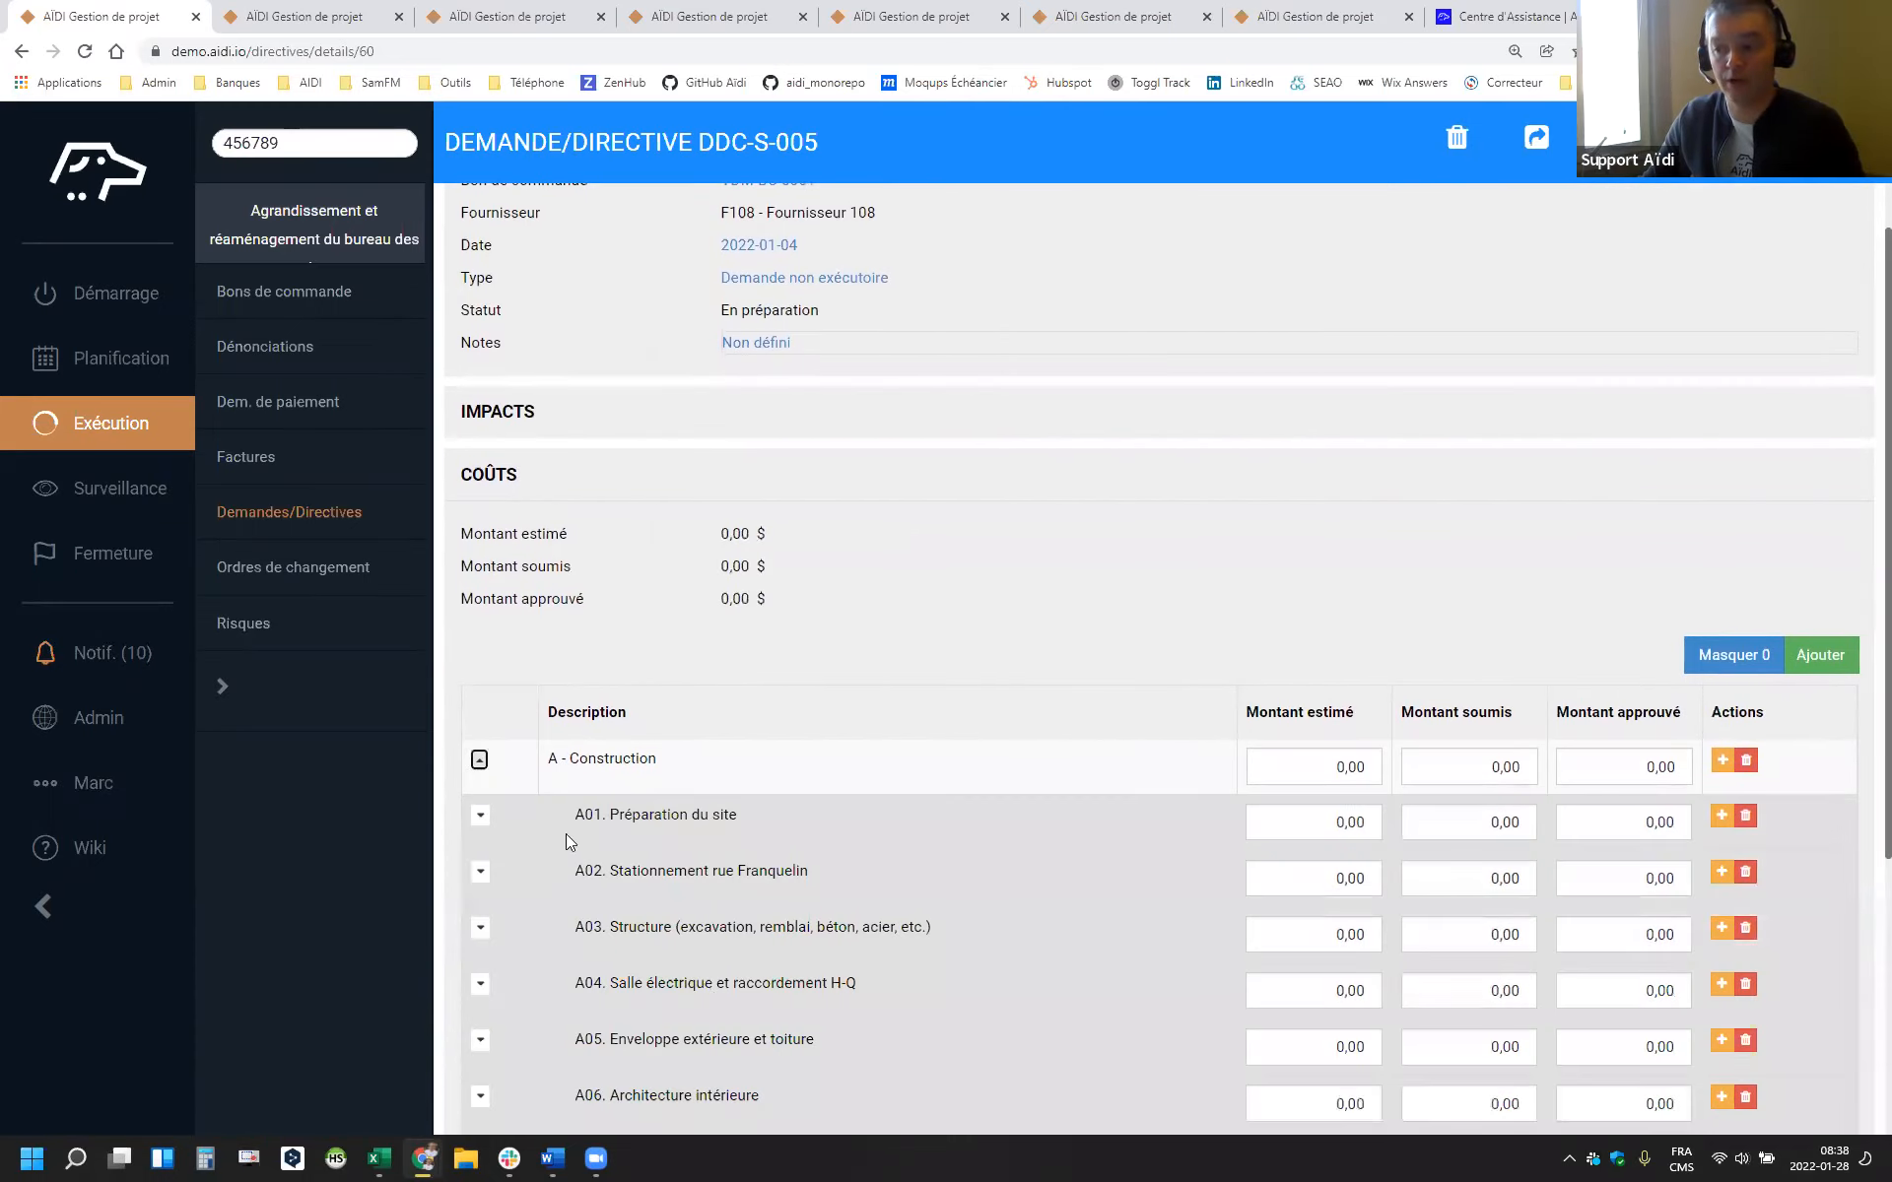
scroll(689, 884, "down", 1)
scroll(721, 892, "down", 3)
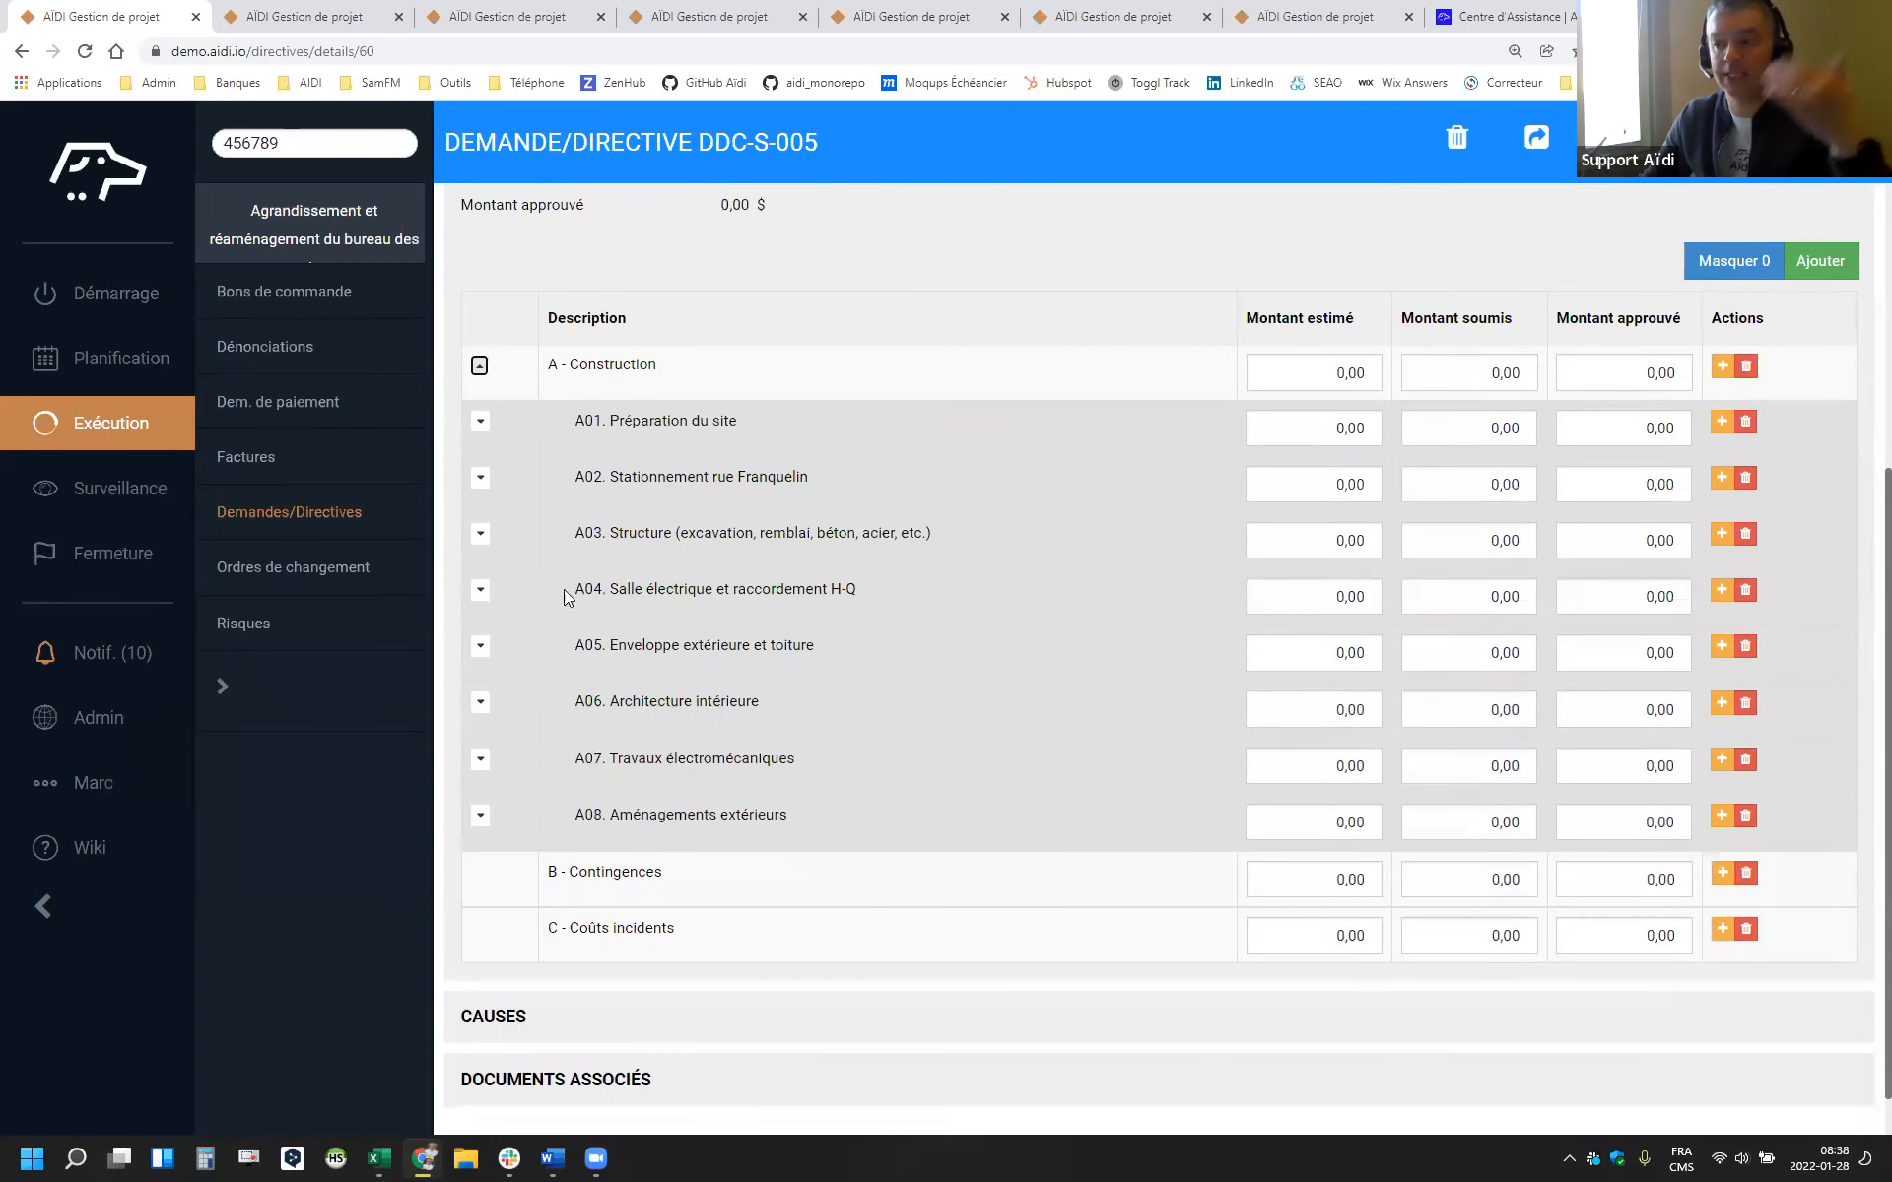
left_click(478, 366)
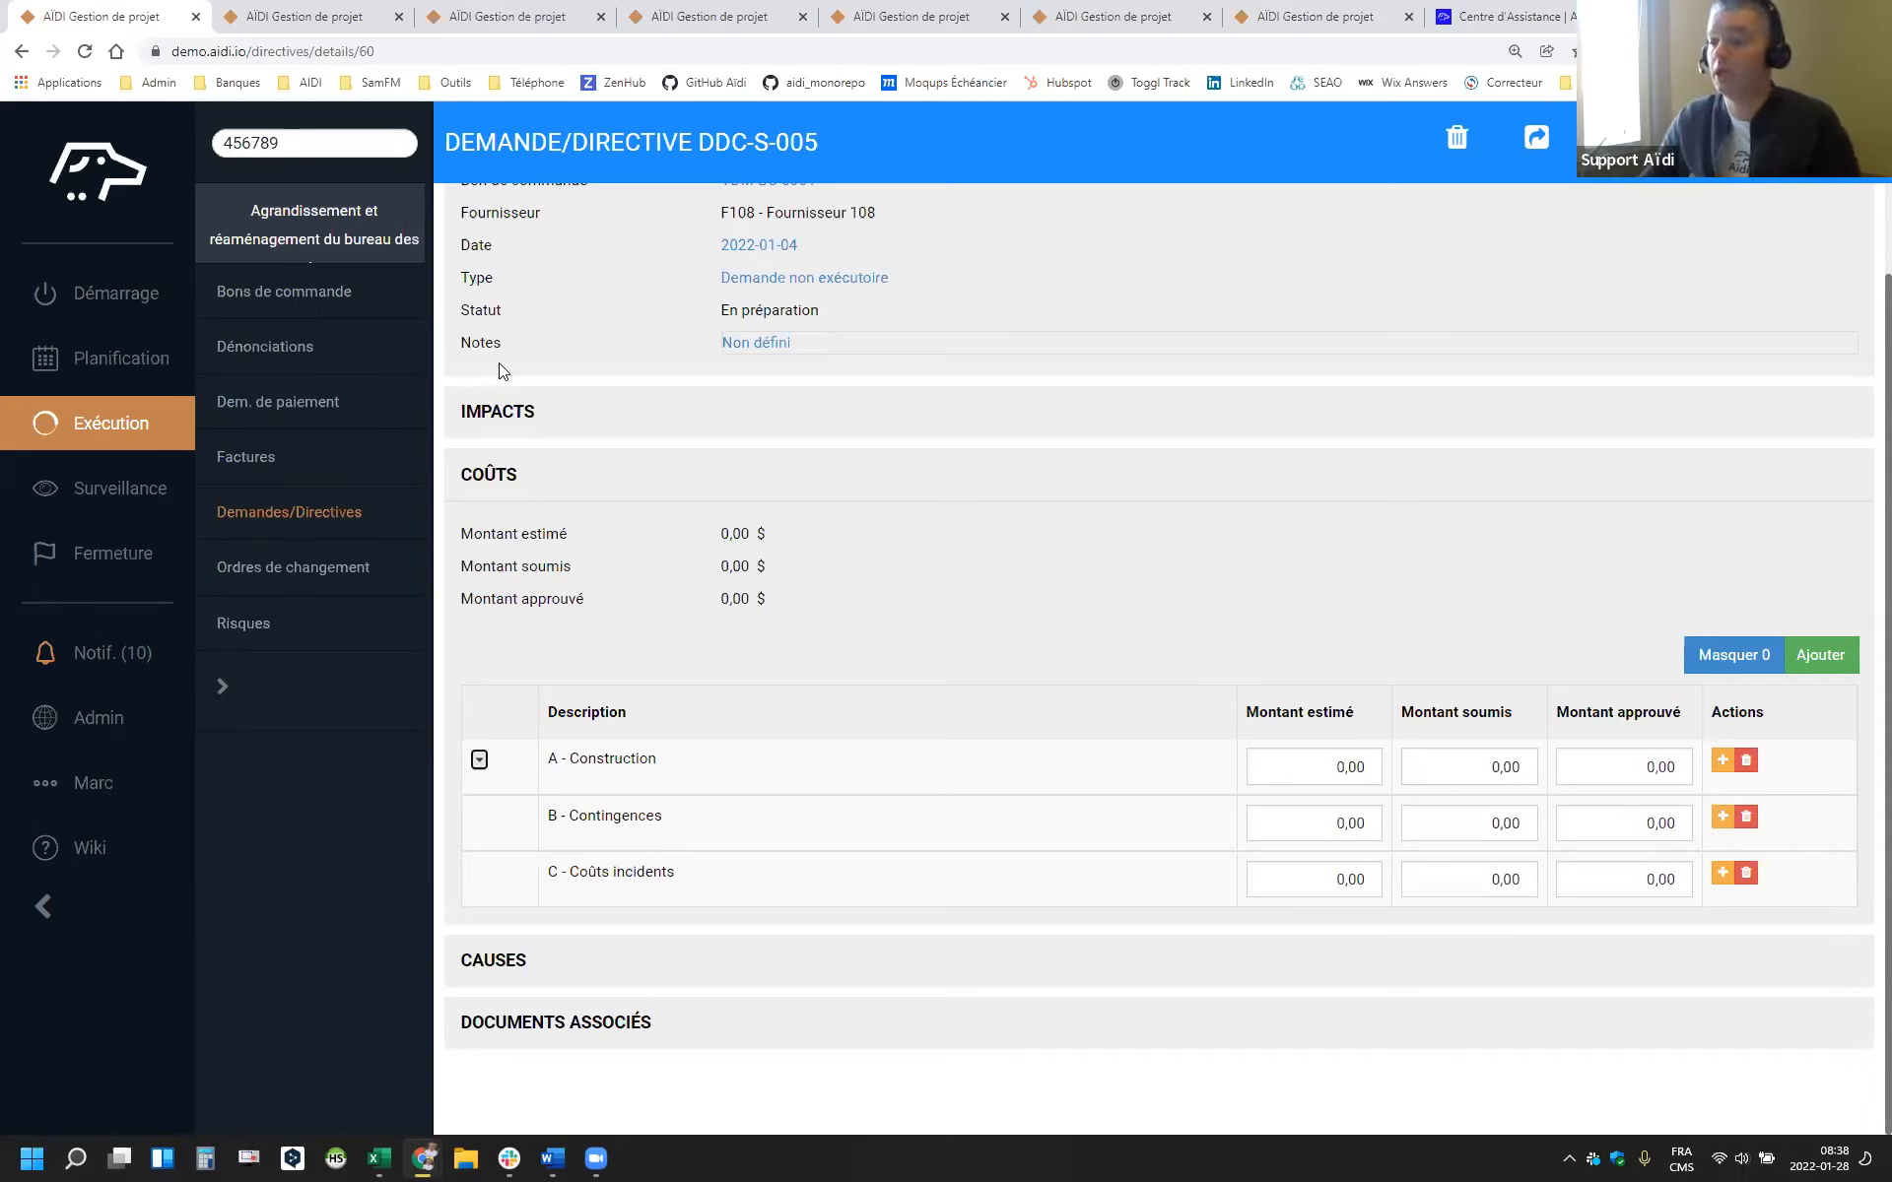
left_click_drag(559, 815, 716, 821)
left_click(711, 823)
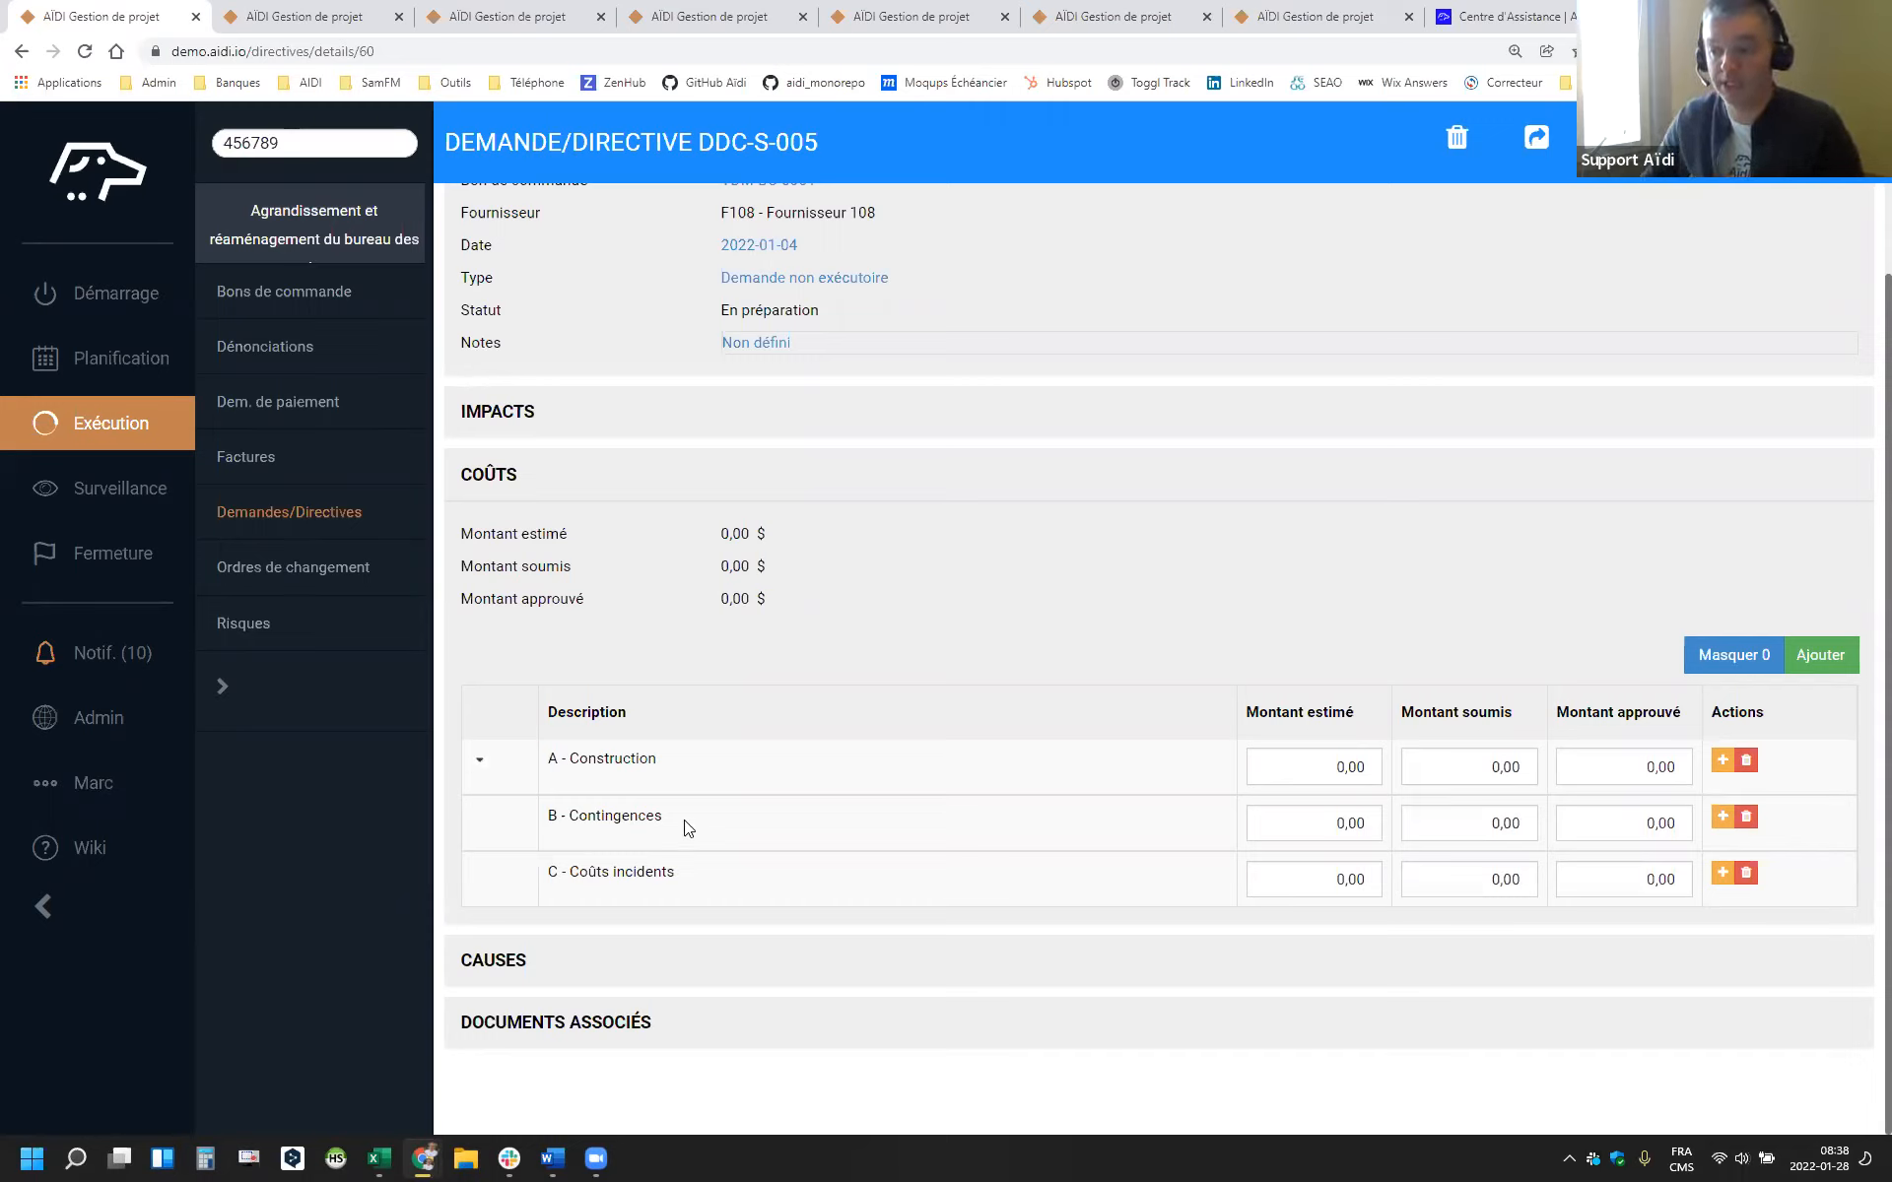
left_click_drag(549, 818, 631, 820)
left_click(654, 822)
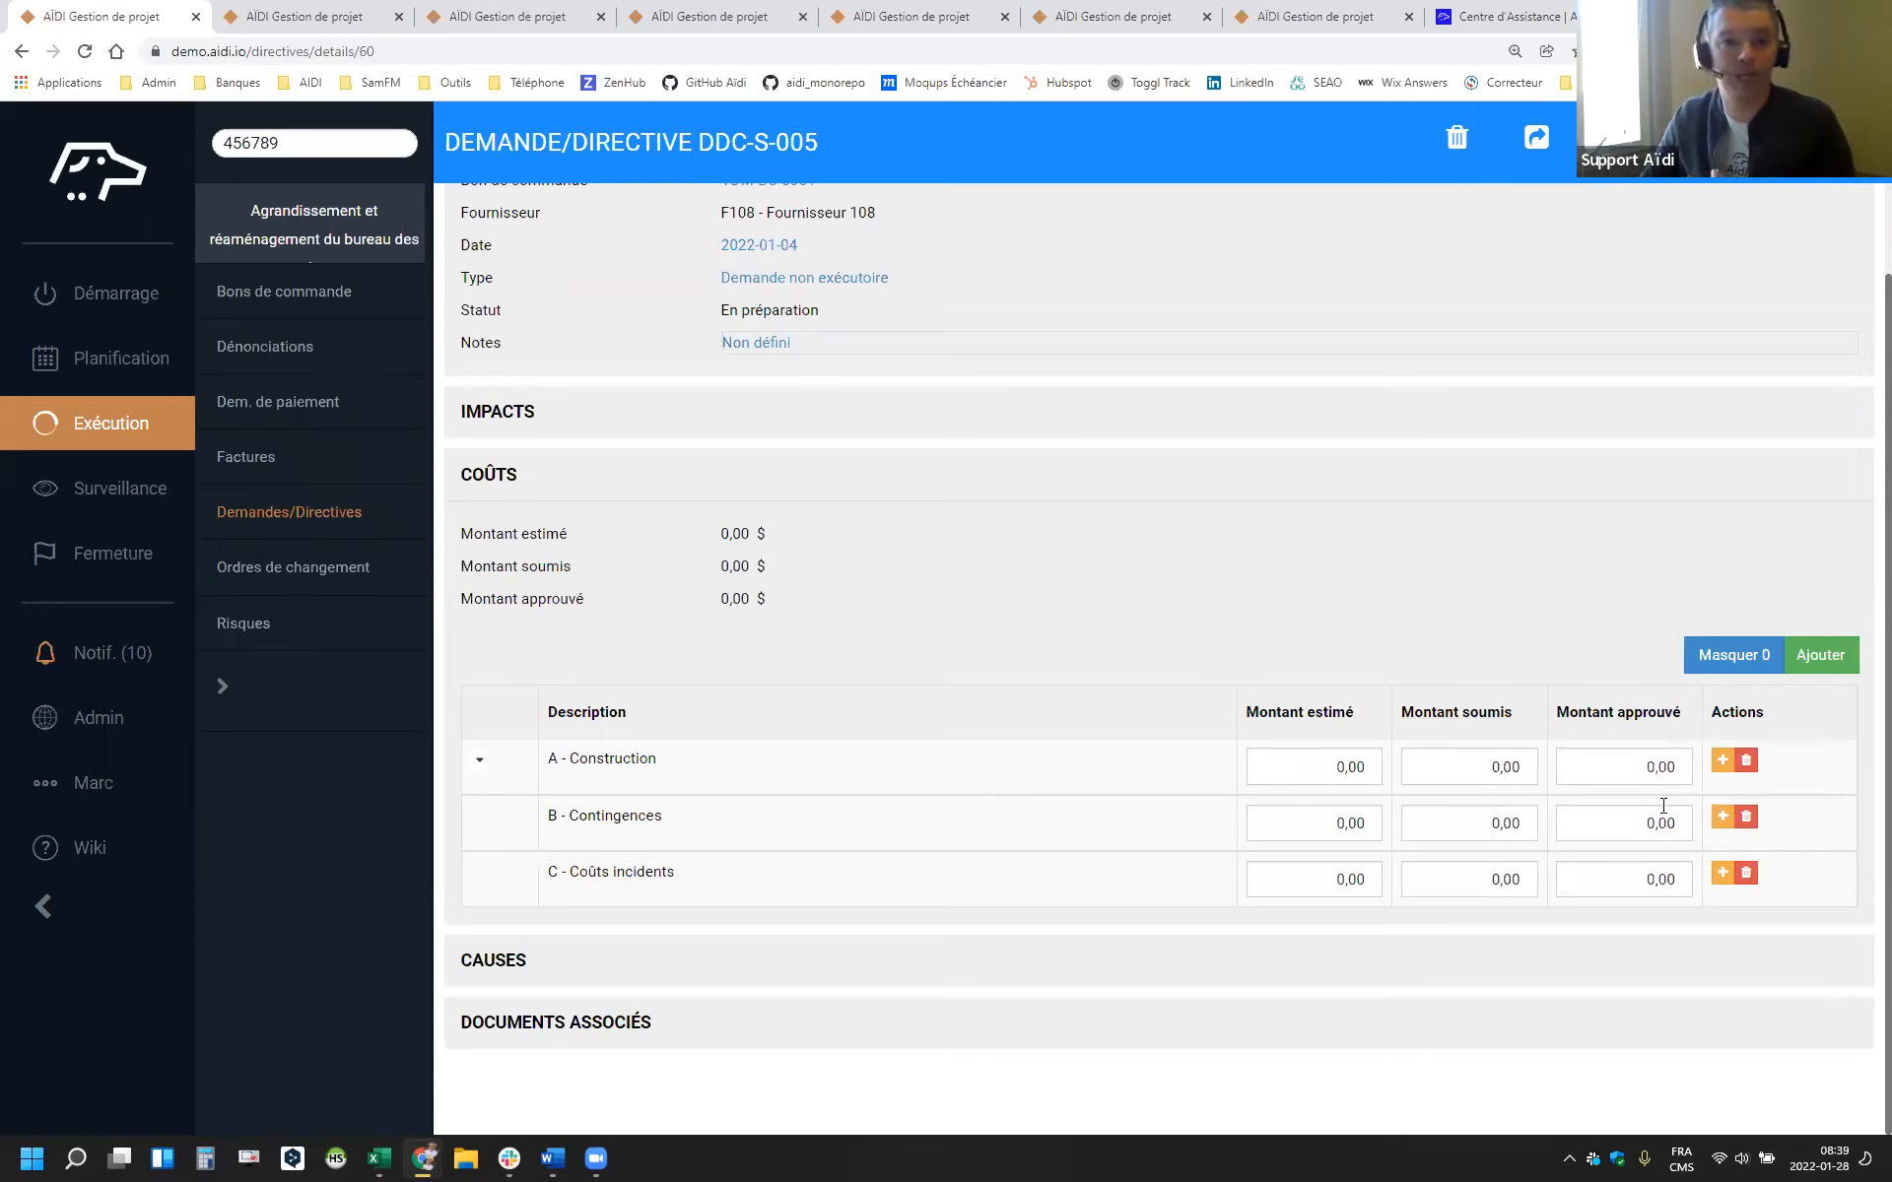
On the B - Contingences line, set the estimated amount to 5000 and the submitted amount to 7500
left_click(1314, 808)
type("5000")
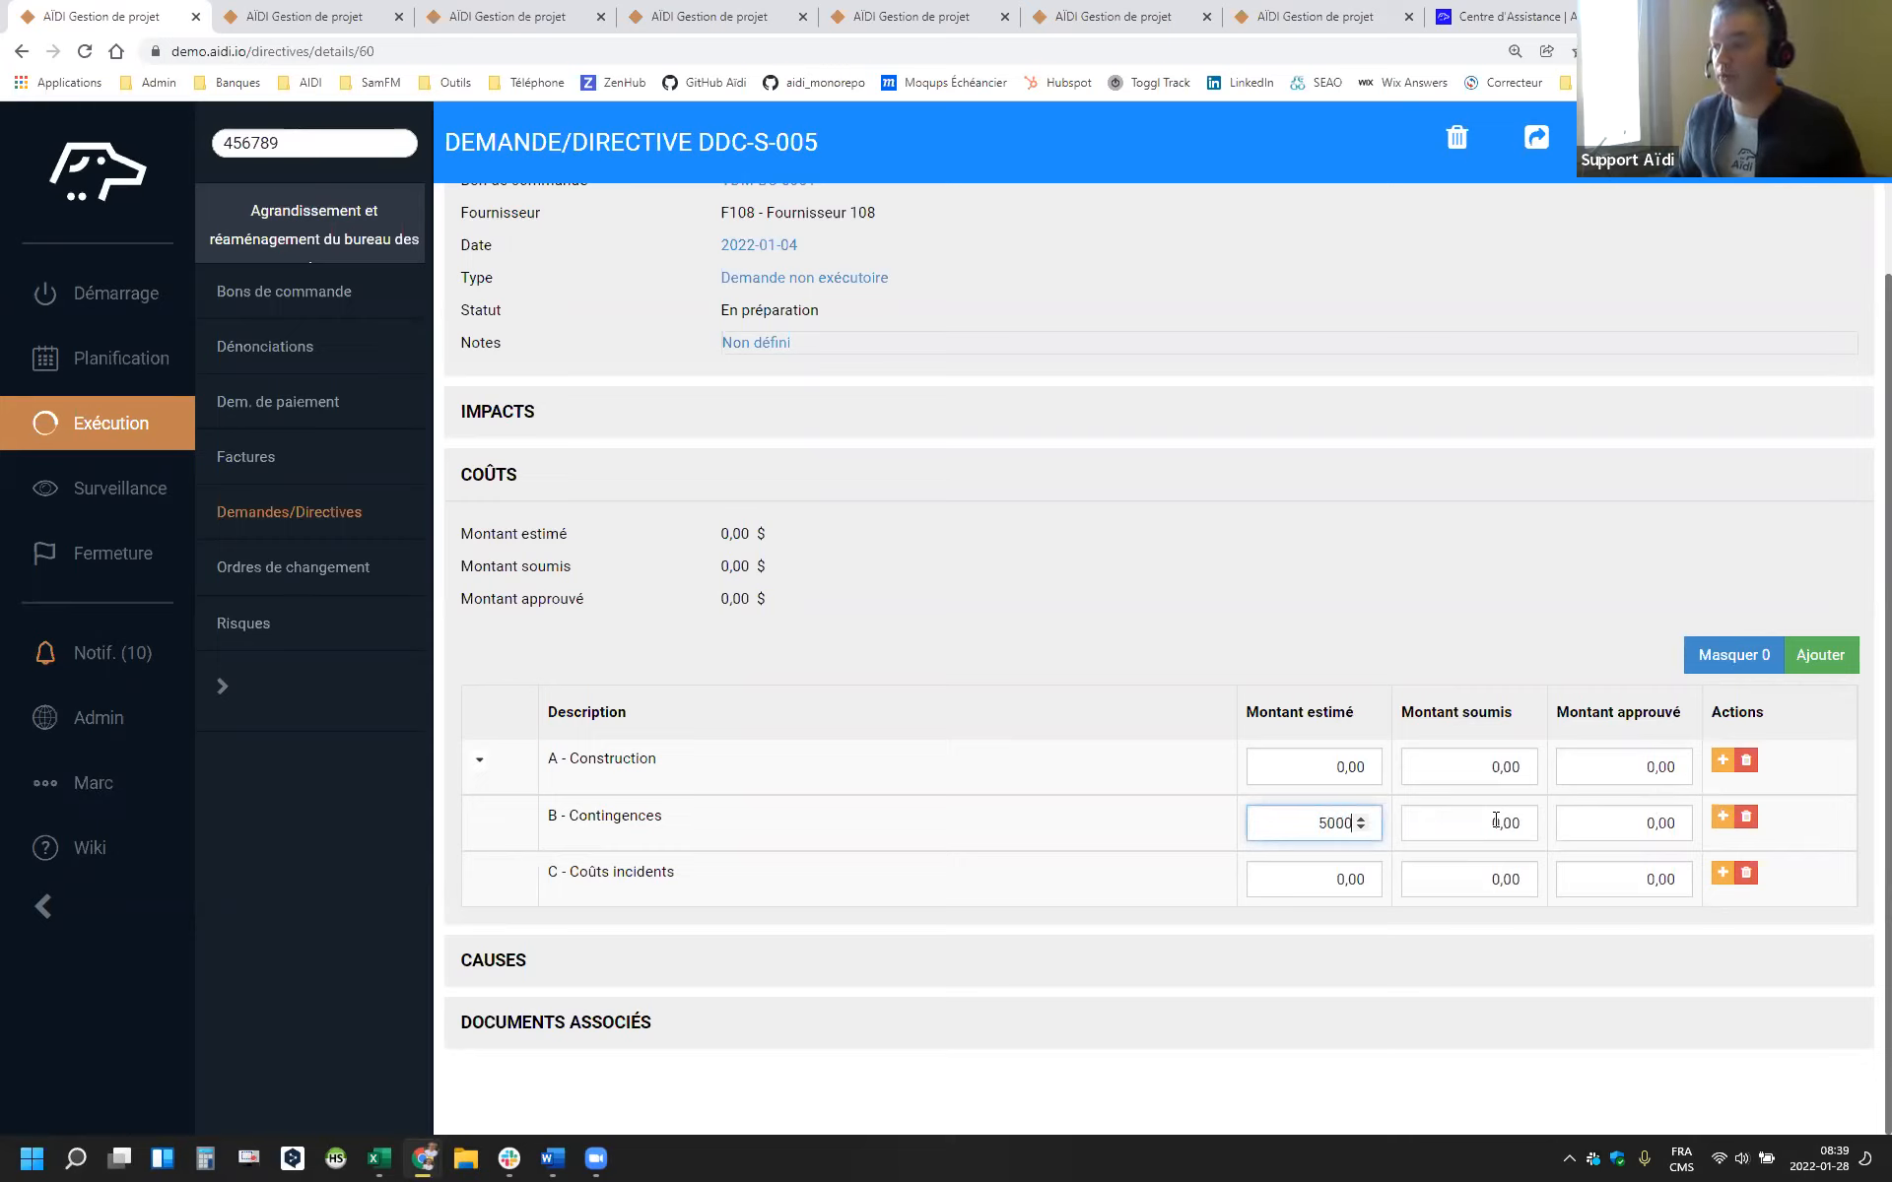
left_click(1498, 820)
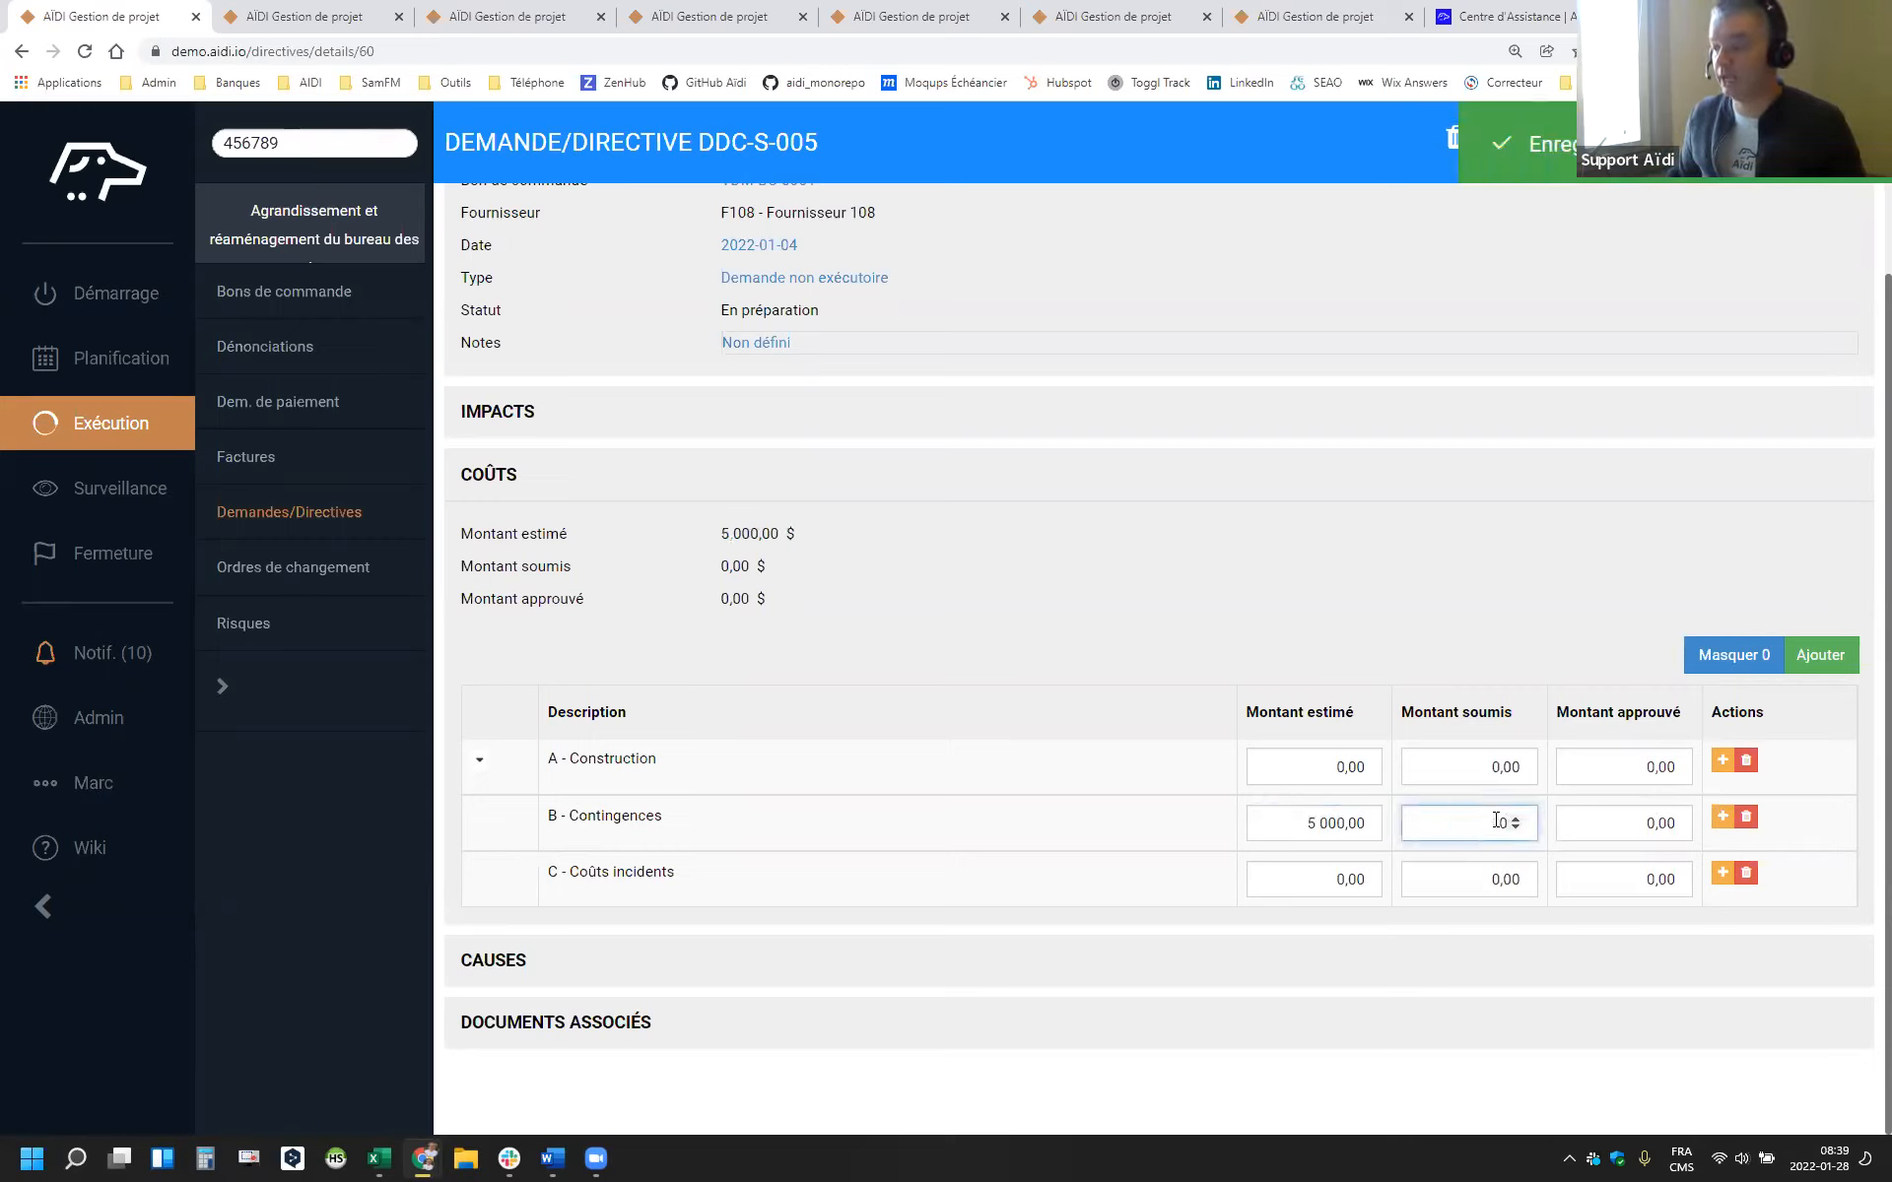
type("500")
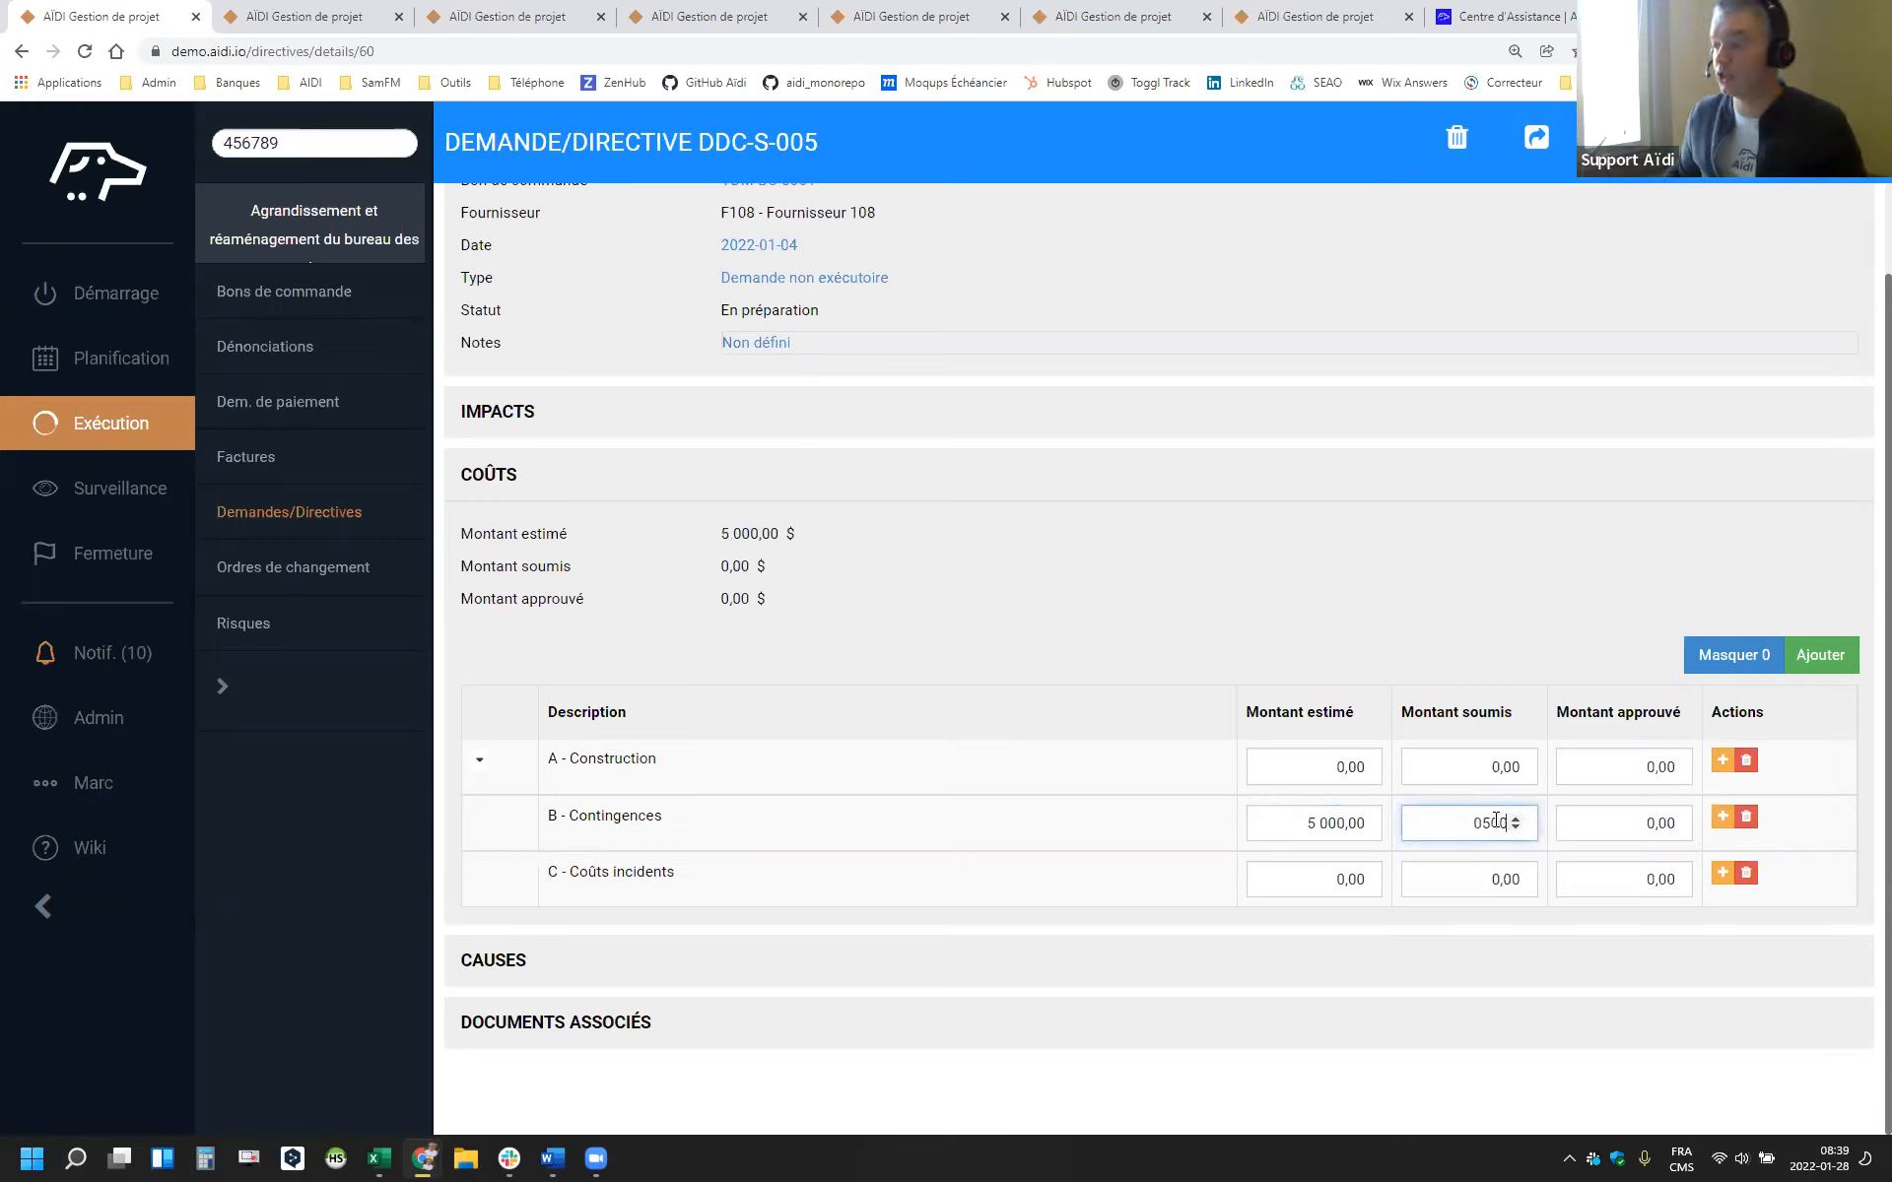
key("BackSpace")
key("BackSpace")
key("BackSpace")
key("BackSpace")
type("75000")
key("Tab")
left_click(1496, 821)
key("BackSpace")
Set the approved amount of the B - Contingences line to 6000 and collapse the Coûts section
key("Tab")
type("6000")
key("Tab")
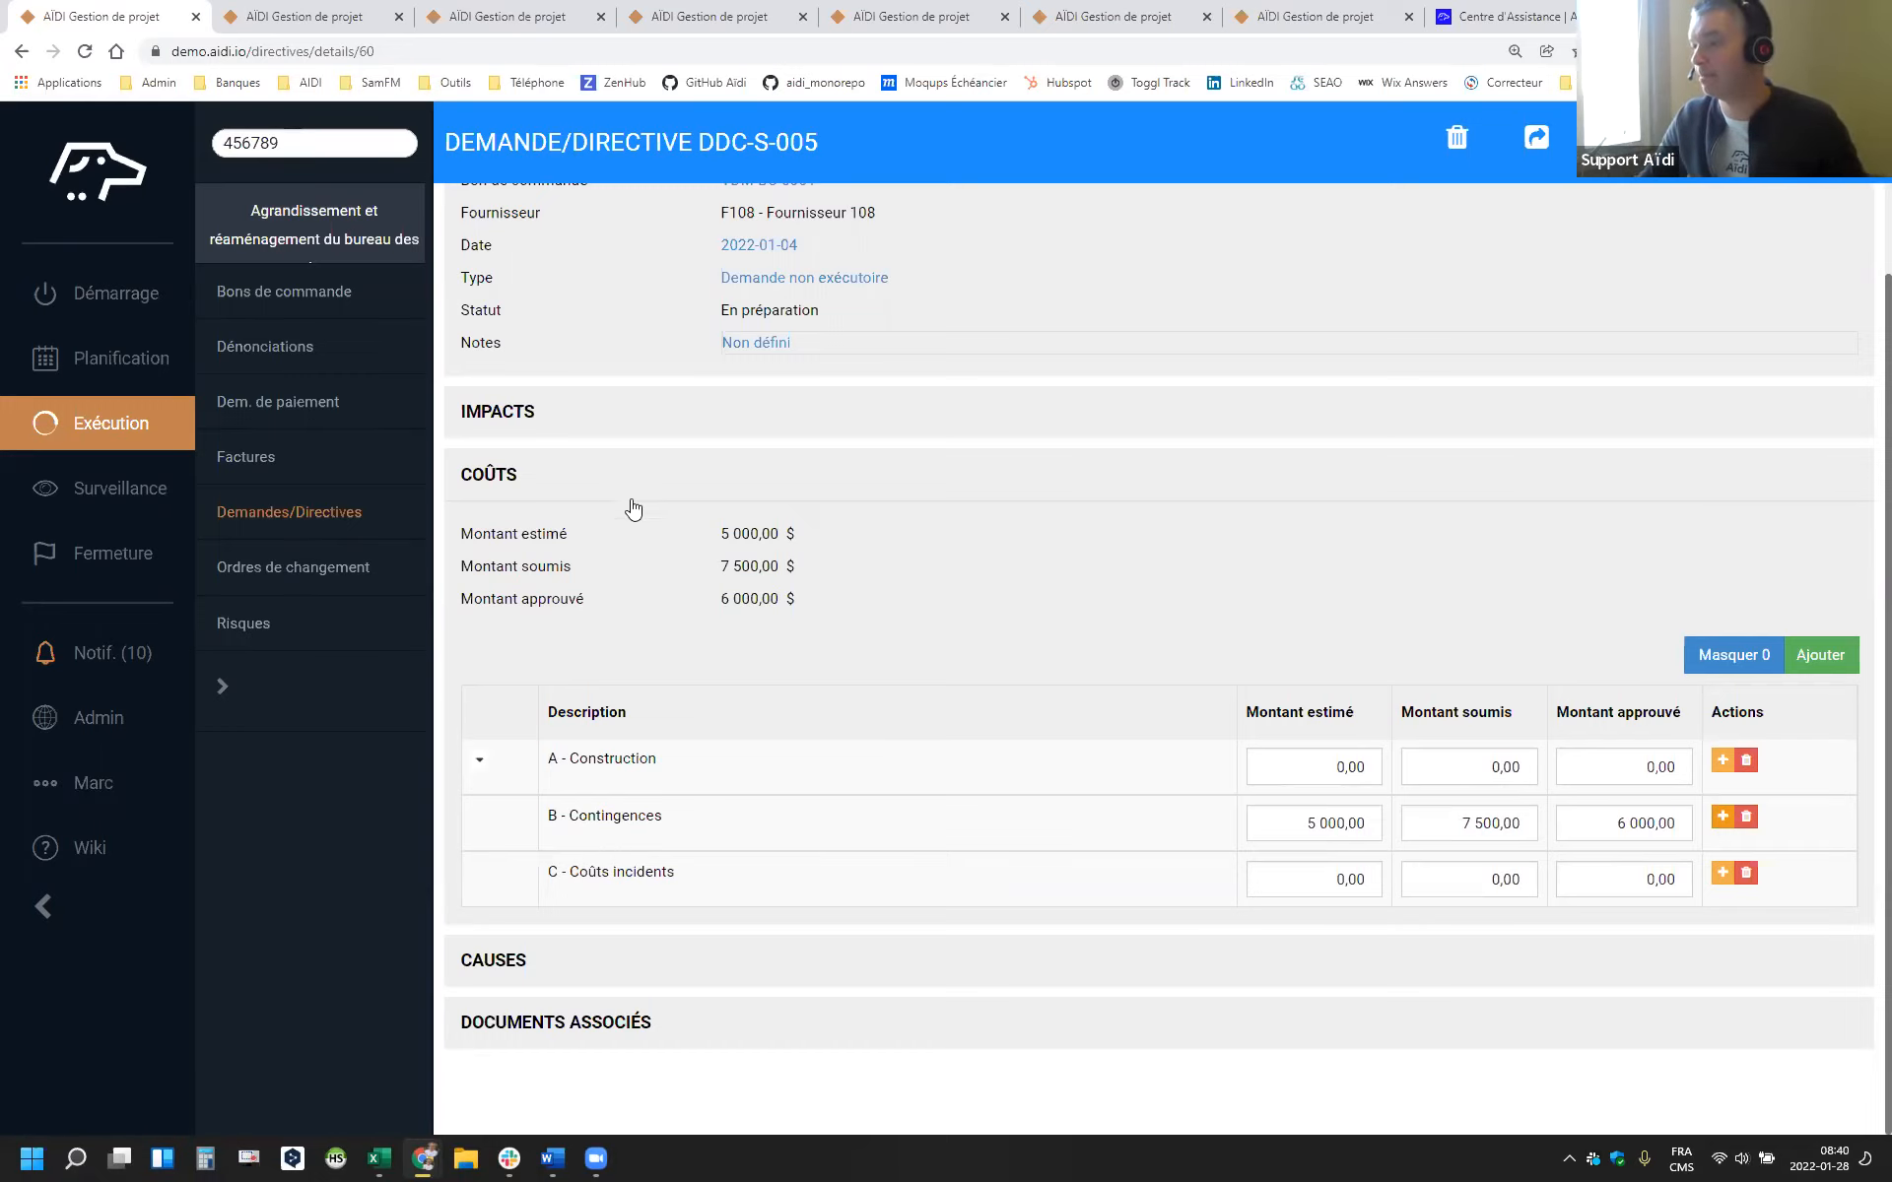
left_click(610, 479)
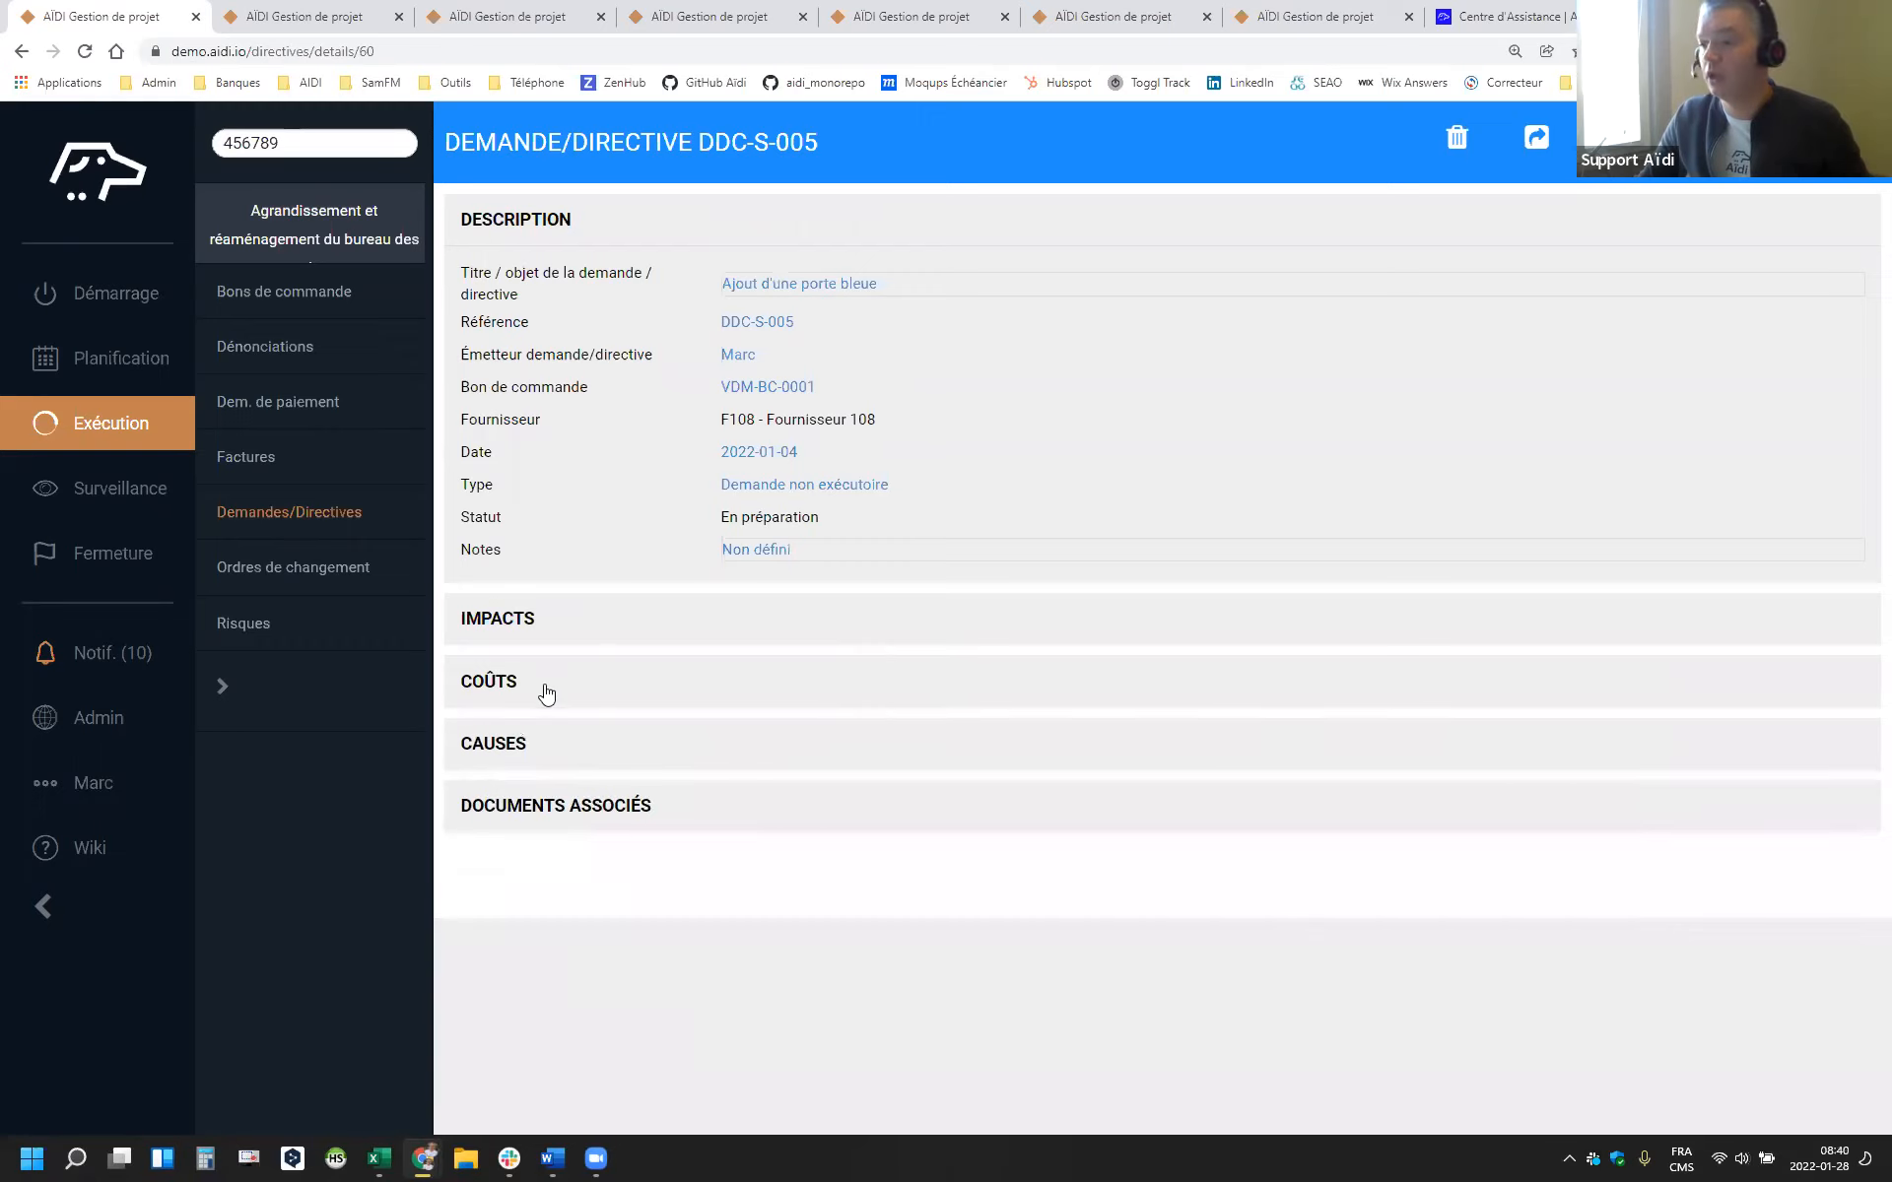
Expand the Causes section and add the cause Condition de chantier to the change request
left_click(540, 688)
left_click(565, 690)
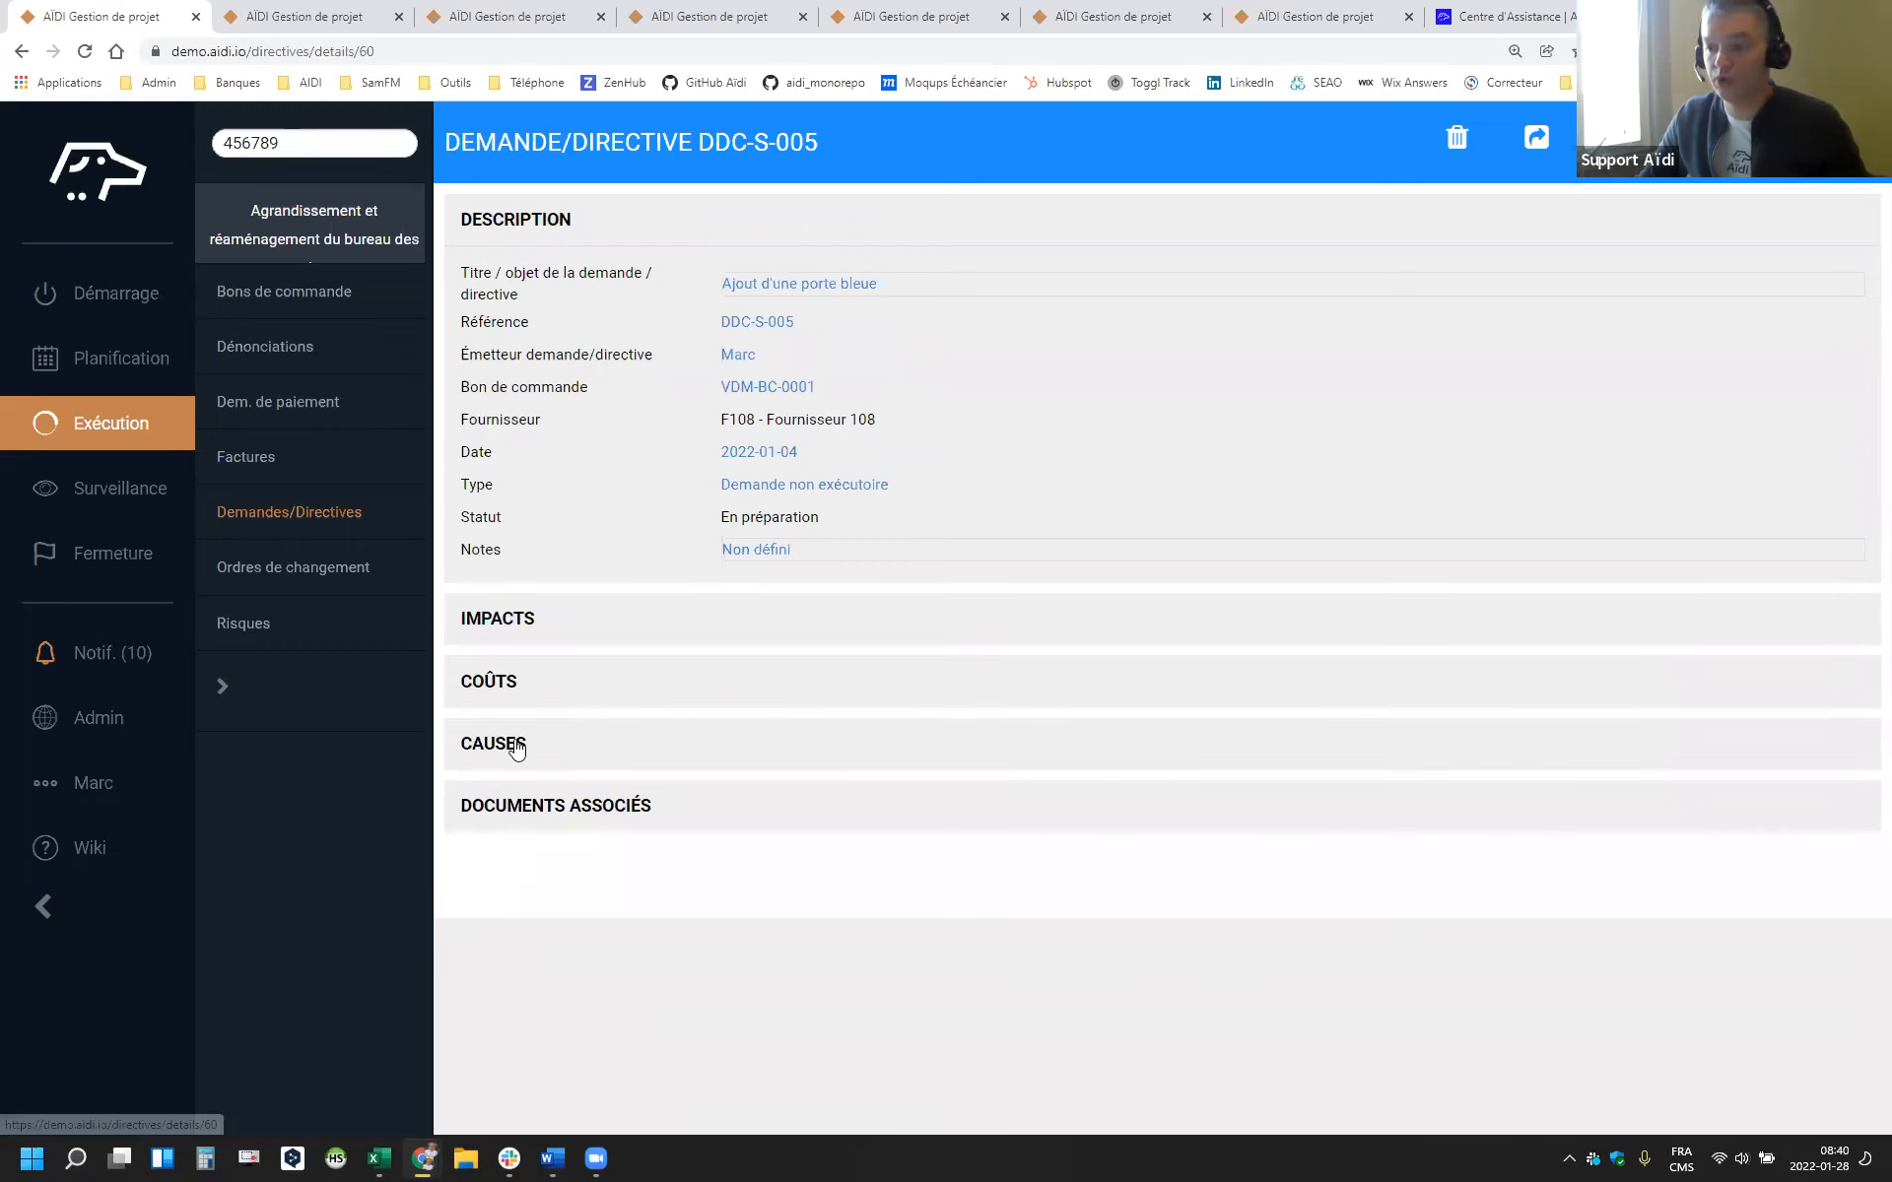
left_click(591, 751)
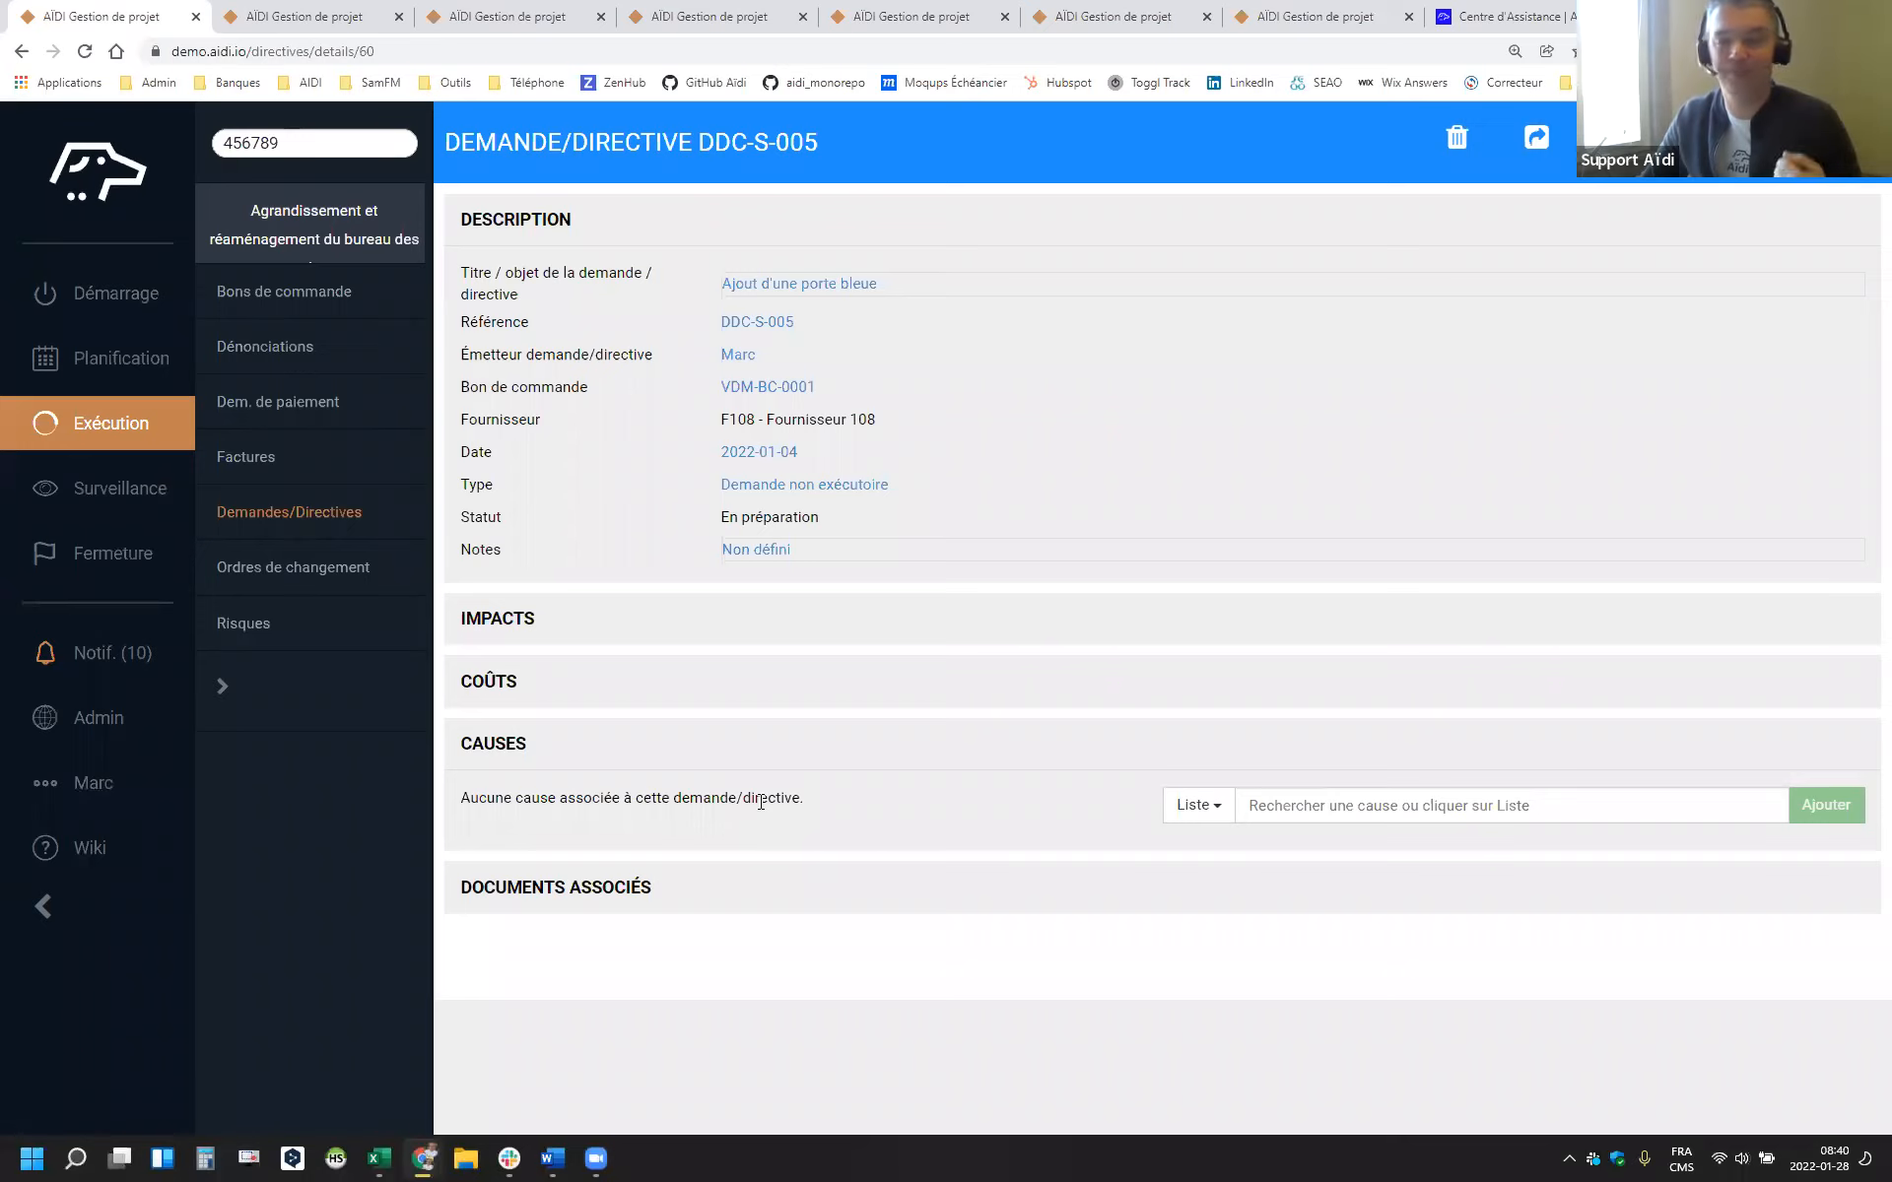
left_click(1192, 817)
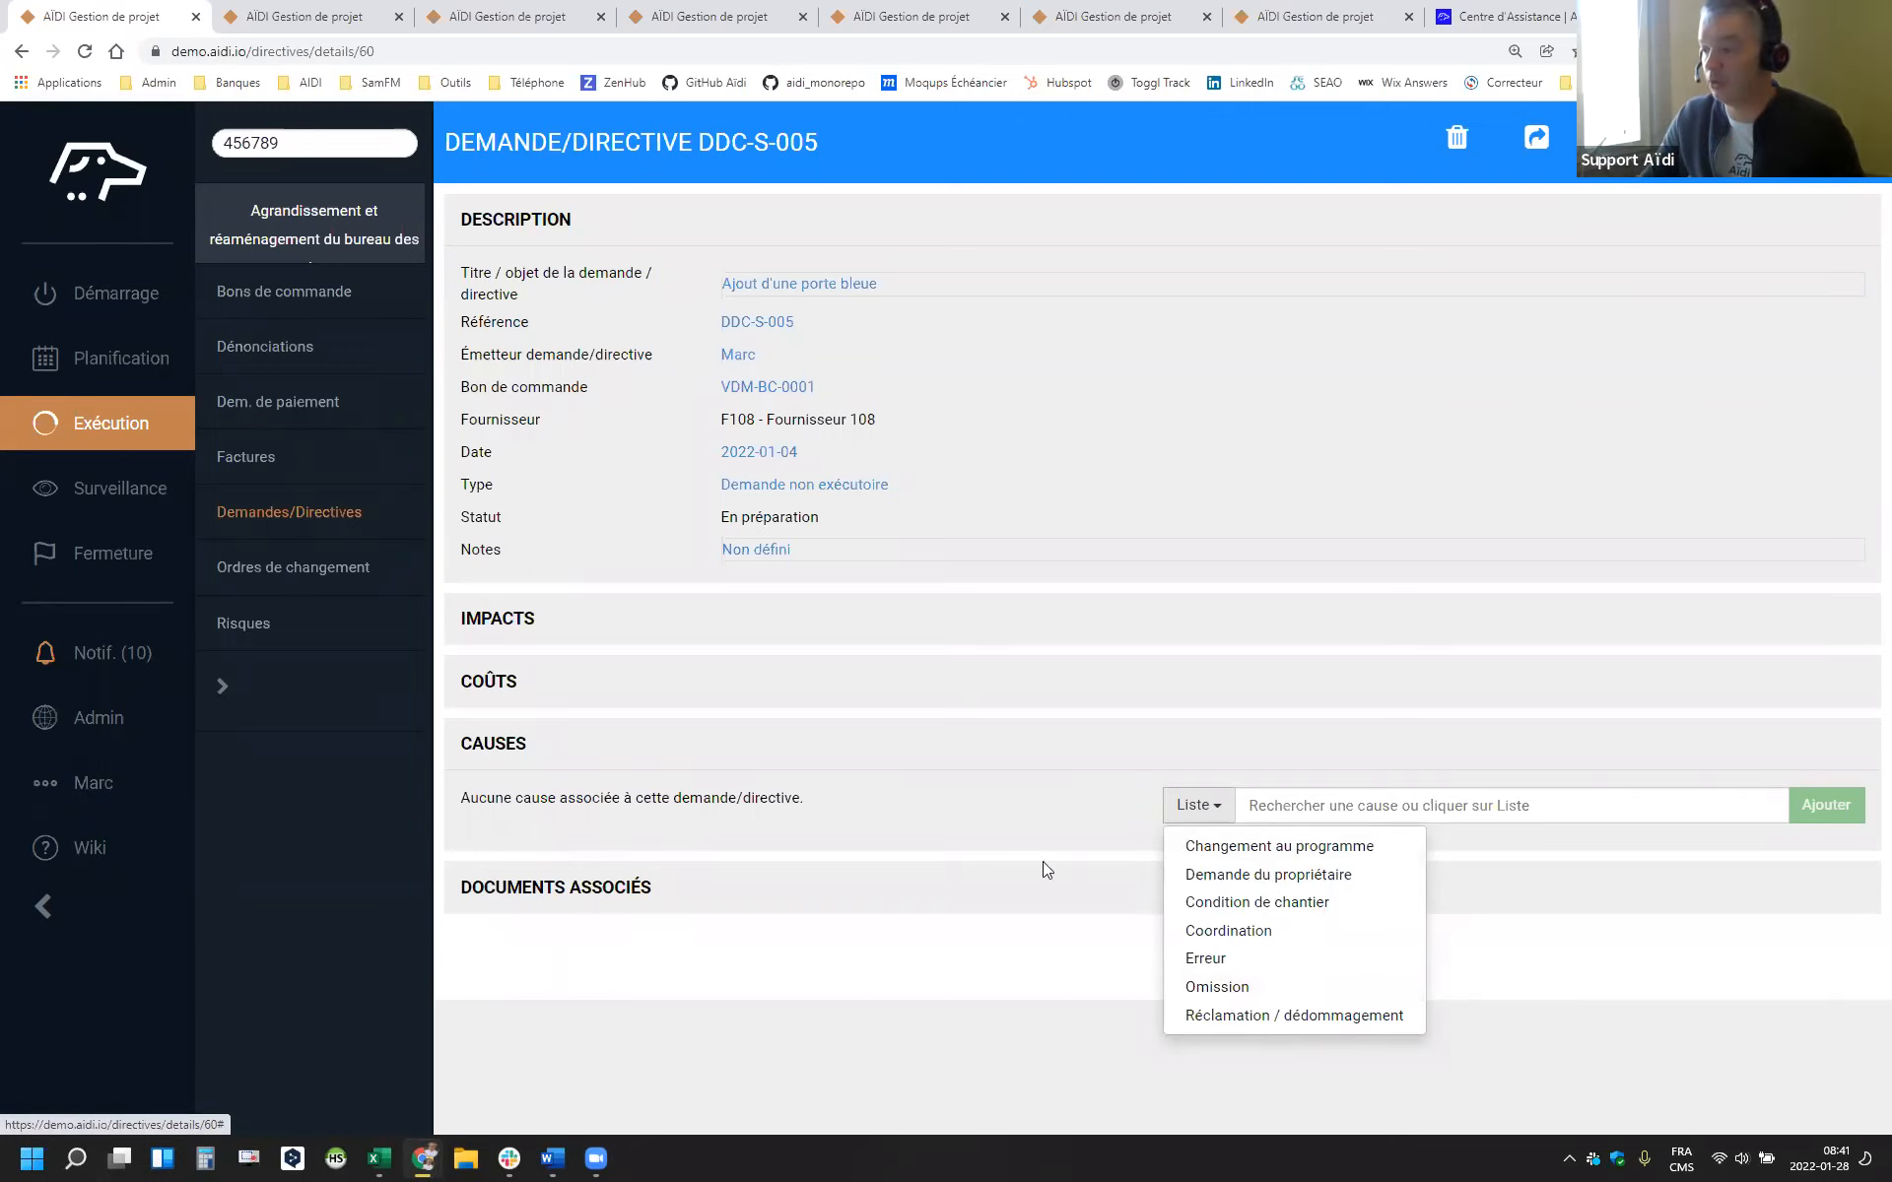
left_click(1262, 912)
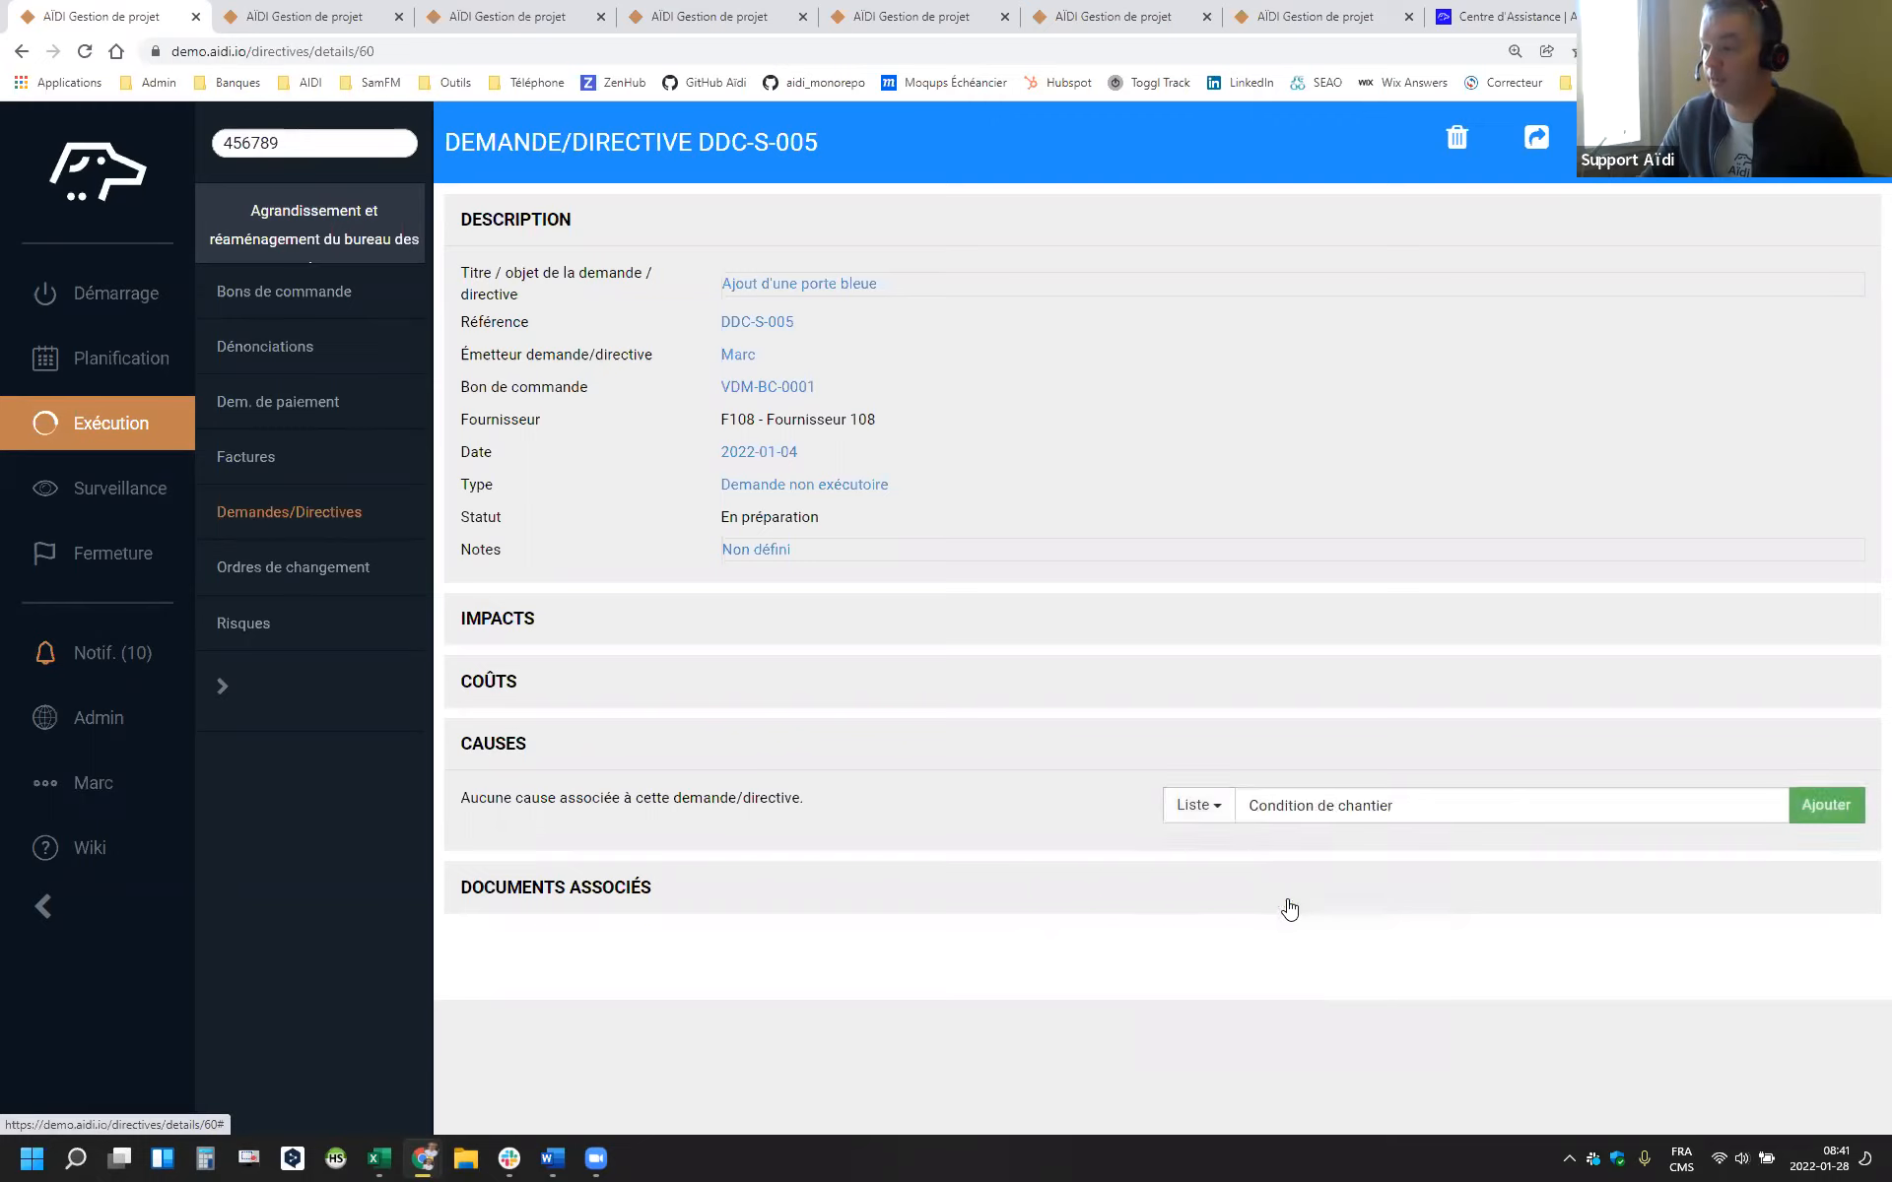
left_click(1819, 814)
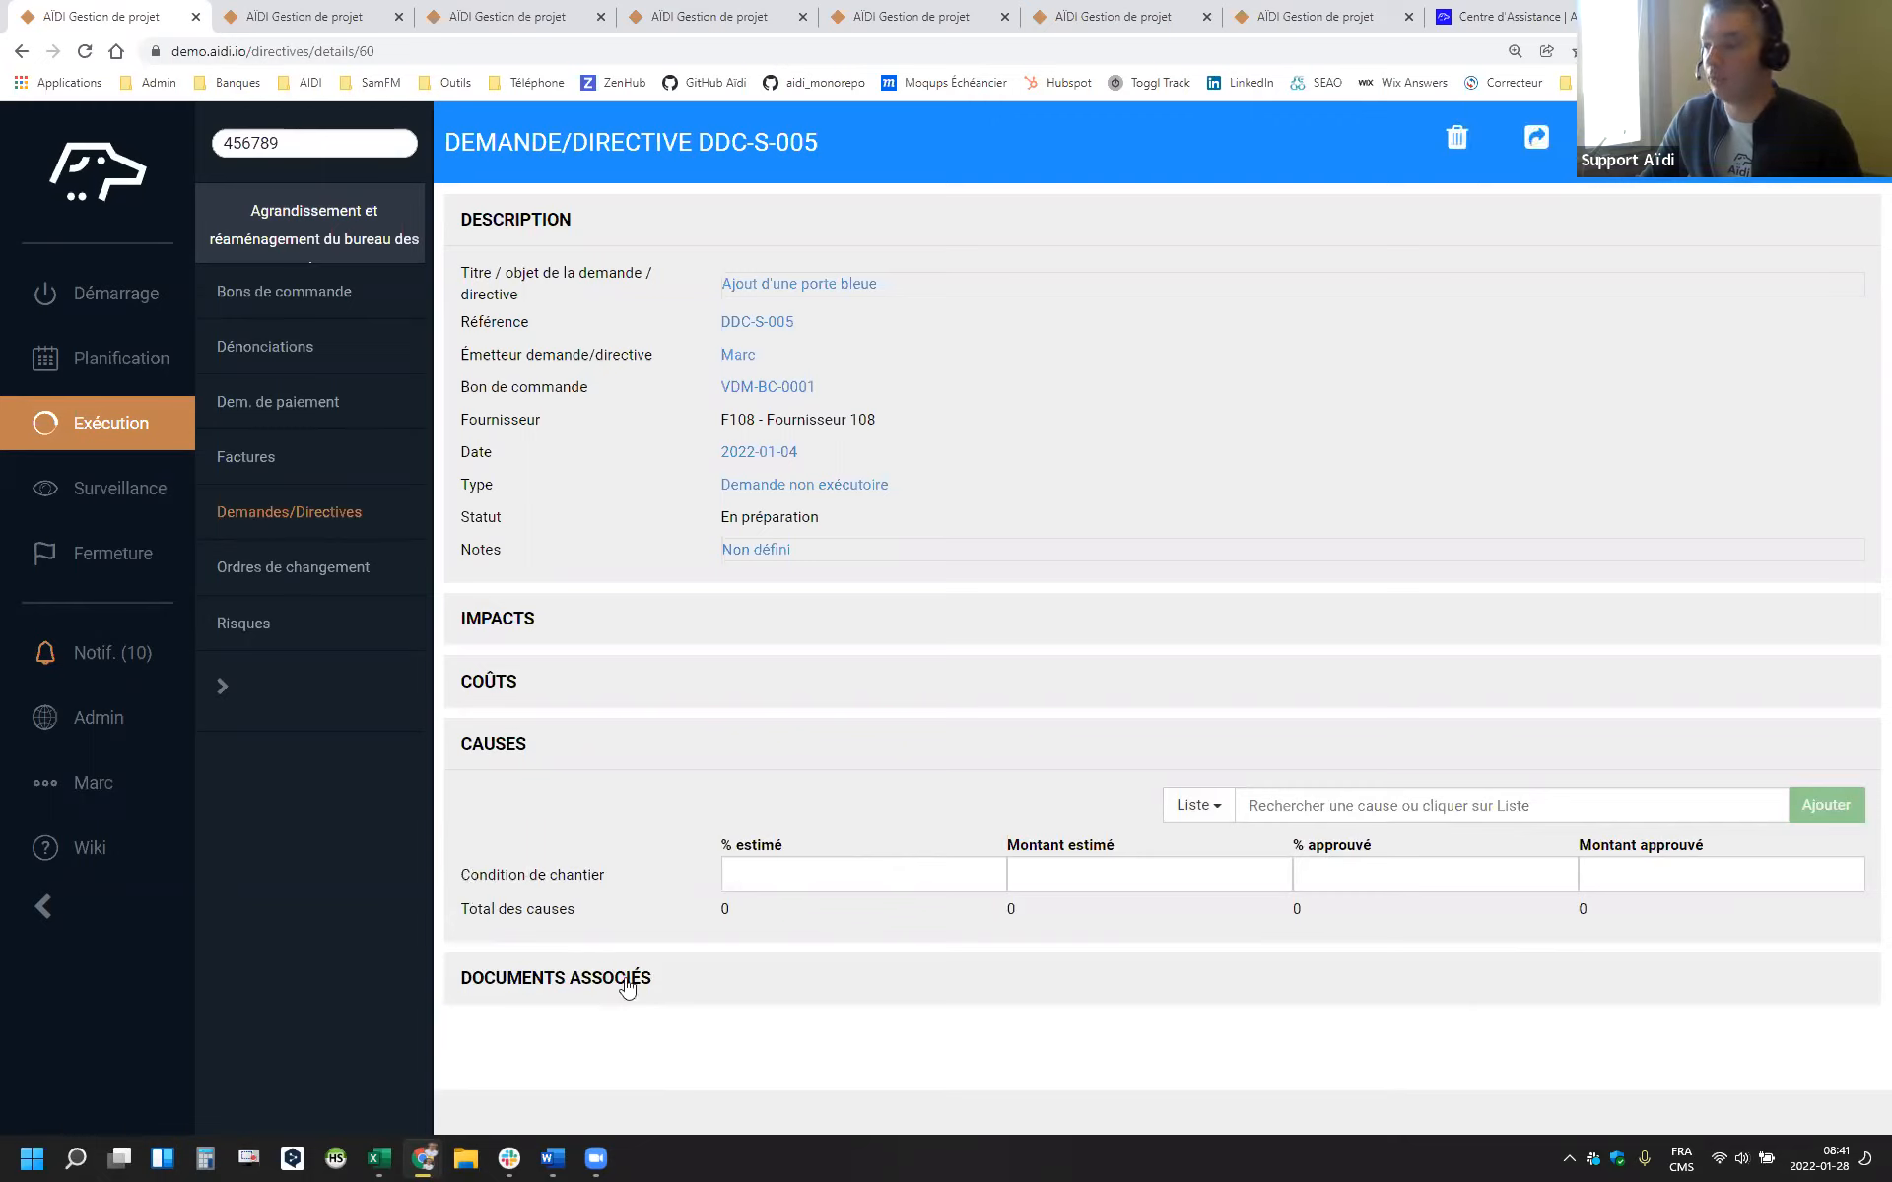
Add Demande du propriétaire as a second cause of the change request
left_click(1202, 814)
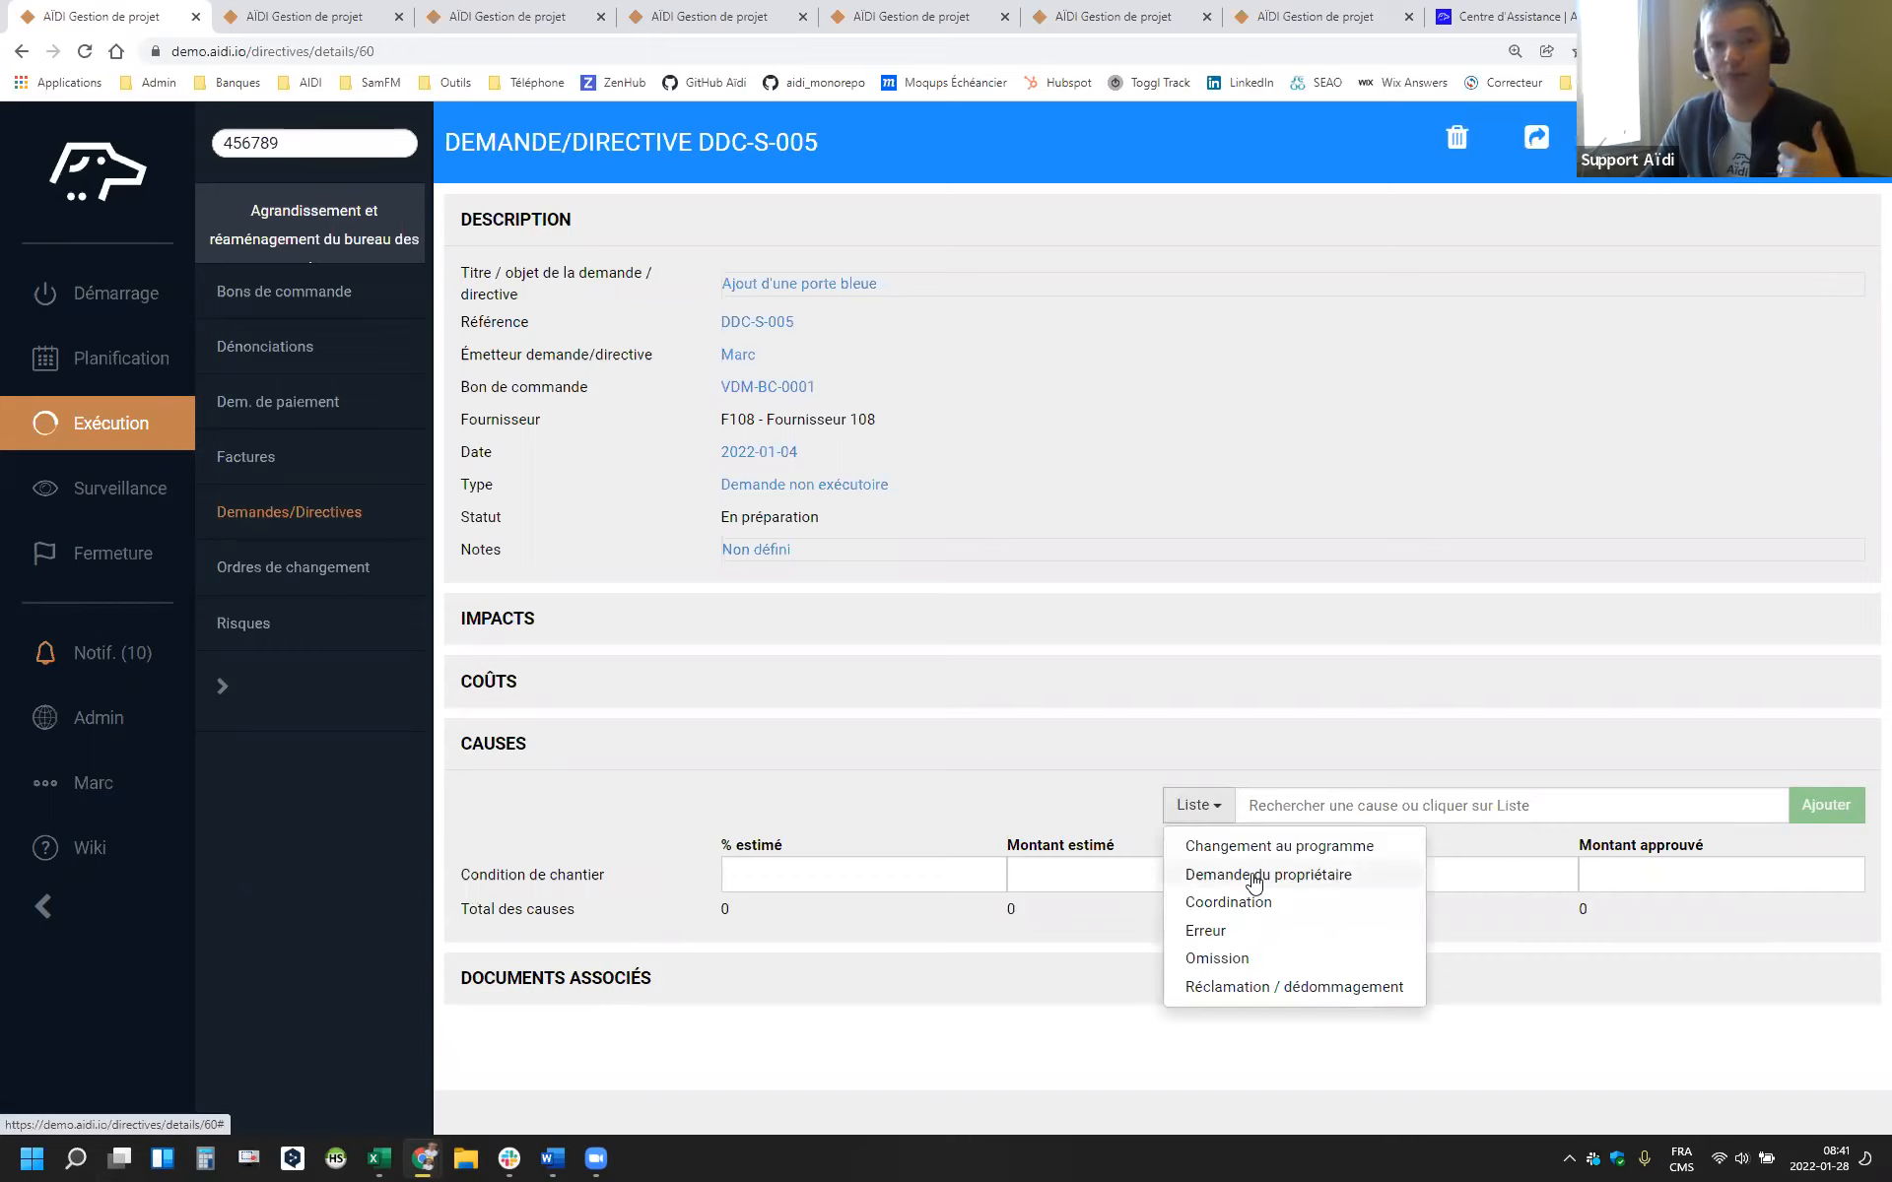
left_click(1325, 879)
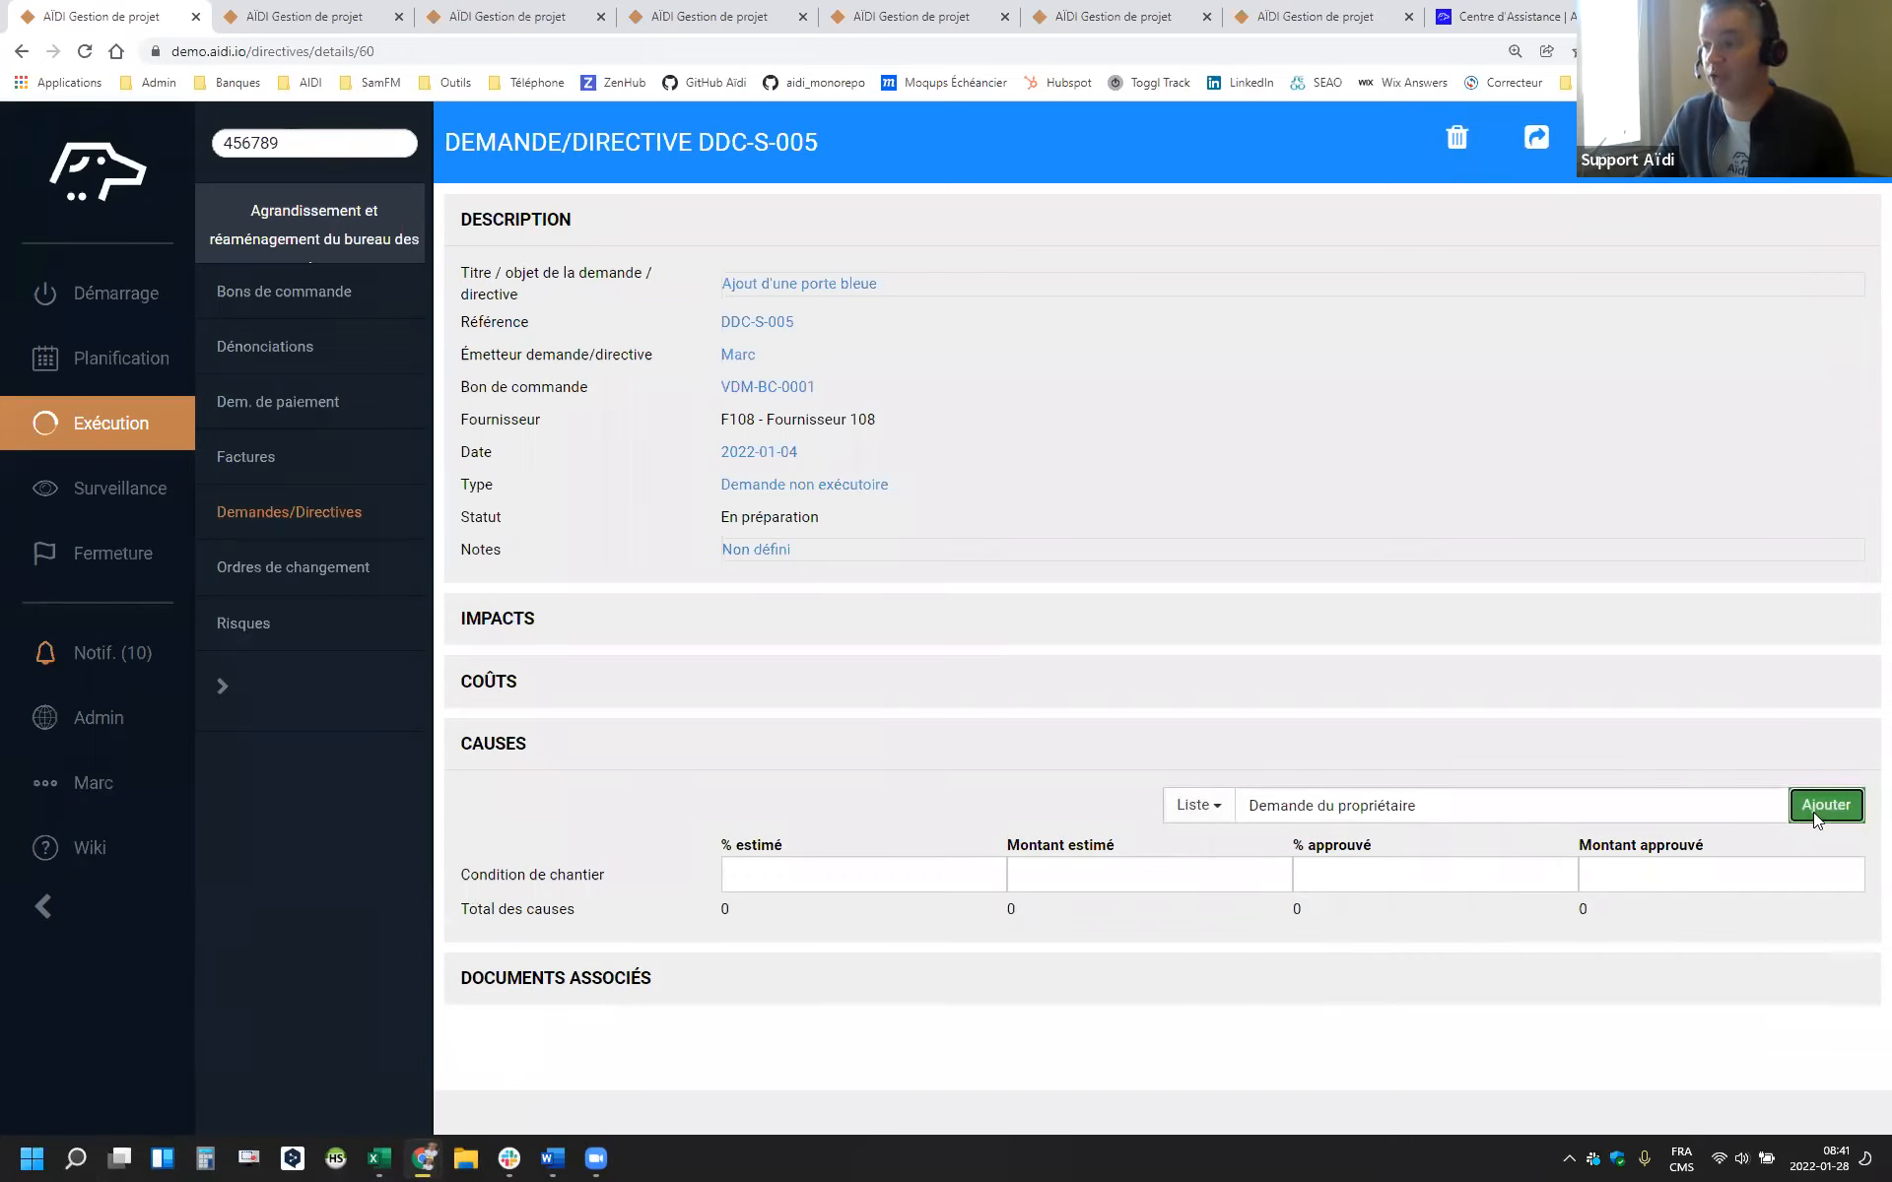
left_click(1825, 806)
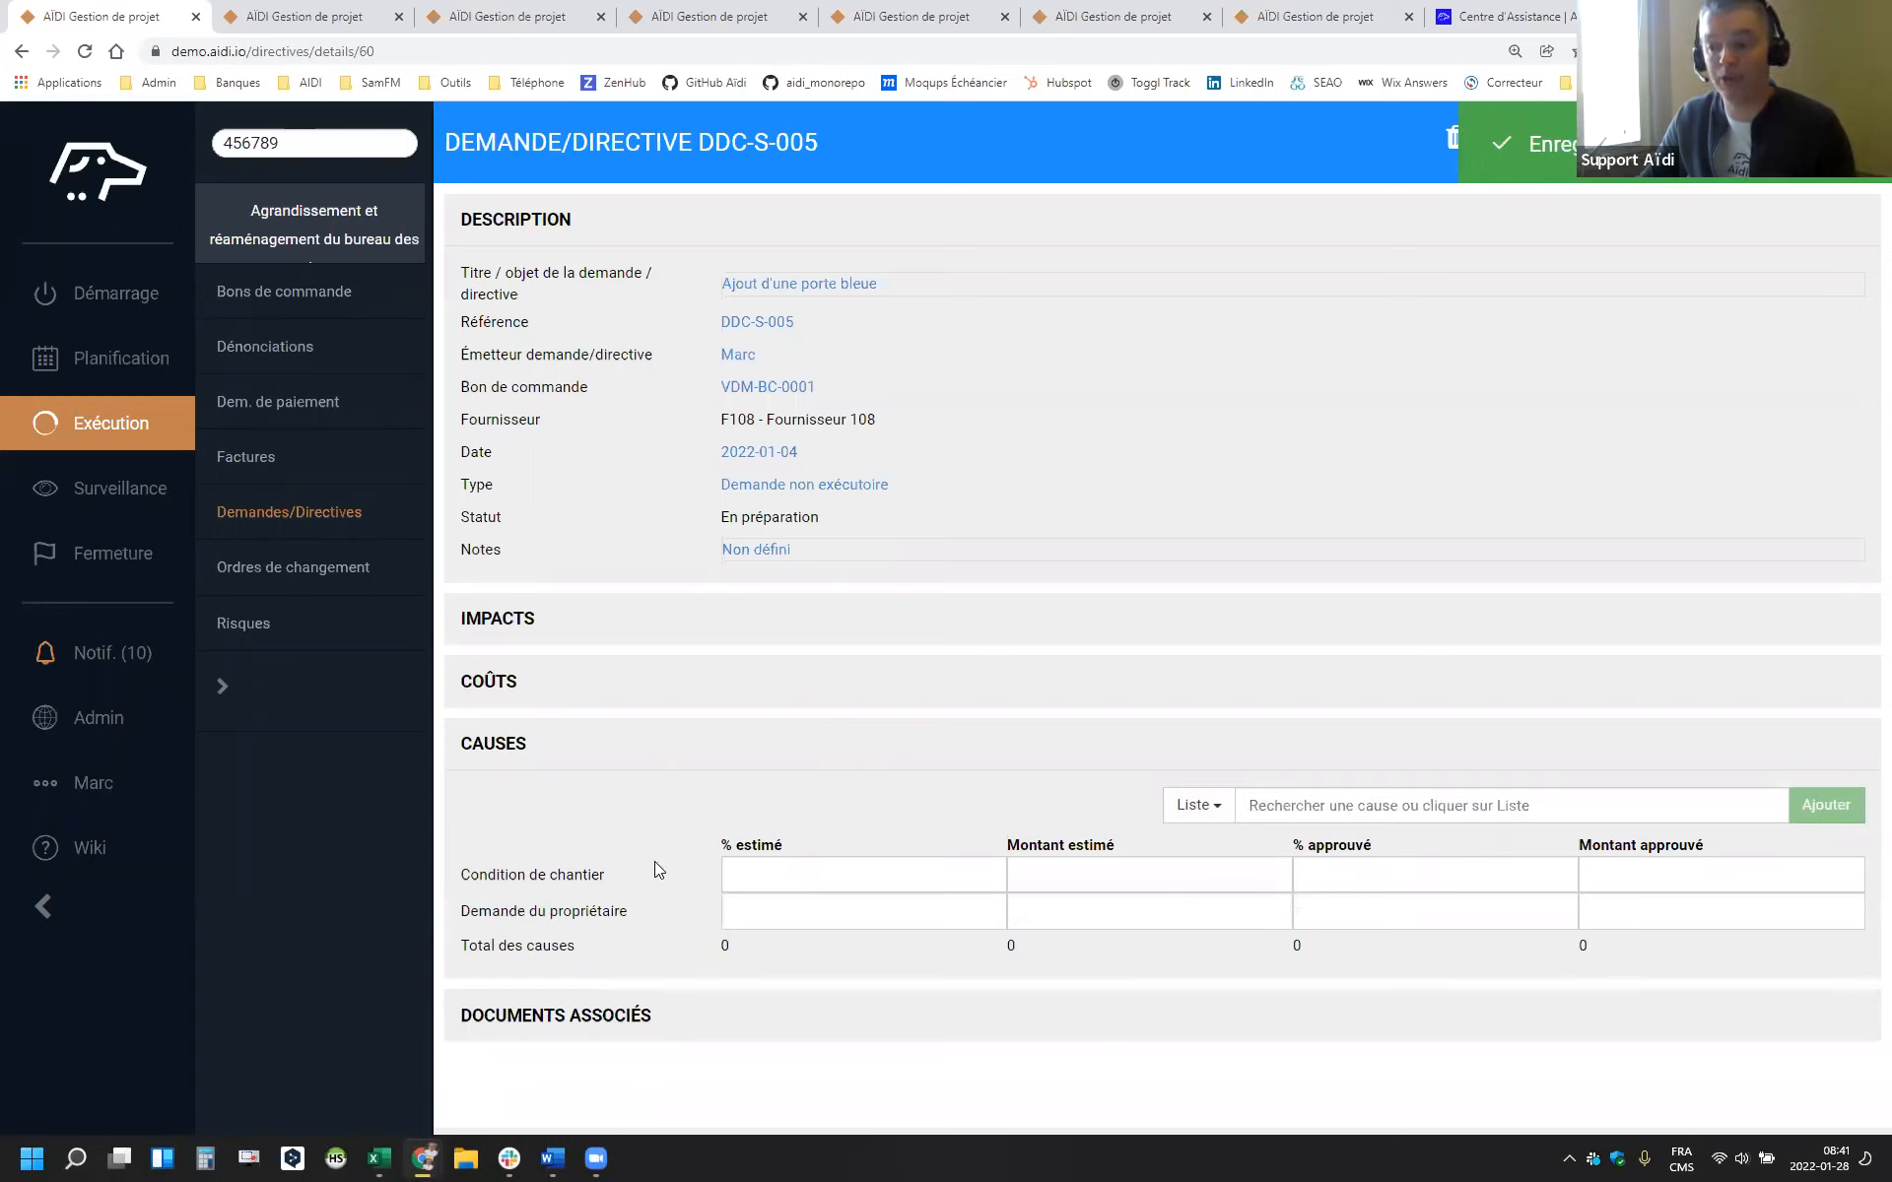
Set the approved percentage to 50 for both Condition de chantier and Demande du propriétaire, and collapse the Causes section
left_click(1391, 880)
type("50")
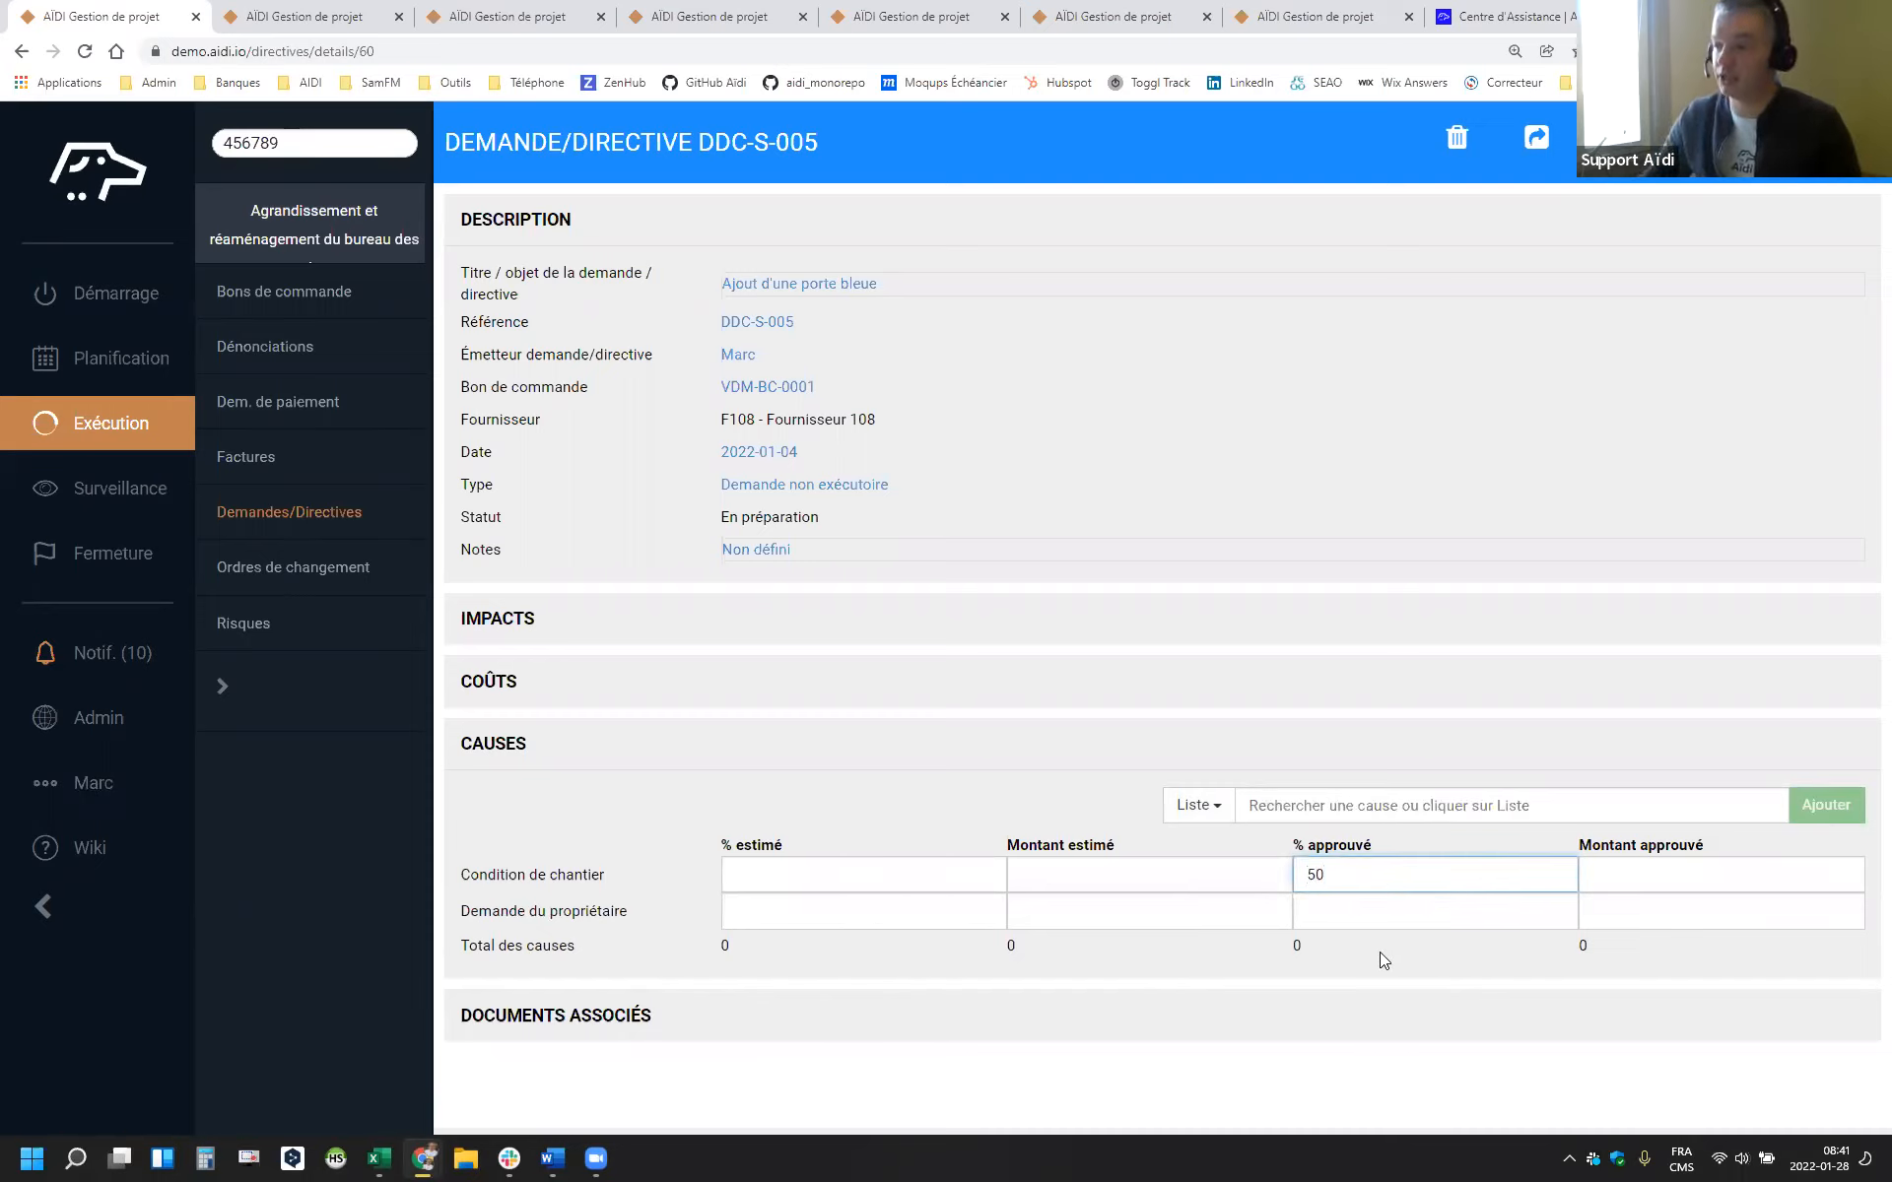
left_click(1338, 921)
type("50")
left_click(1331, 954)
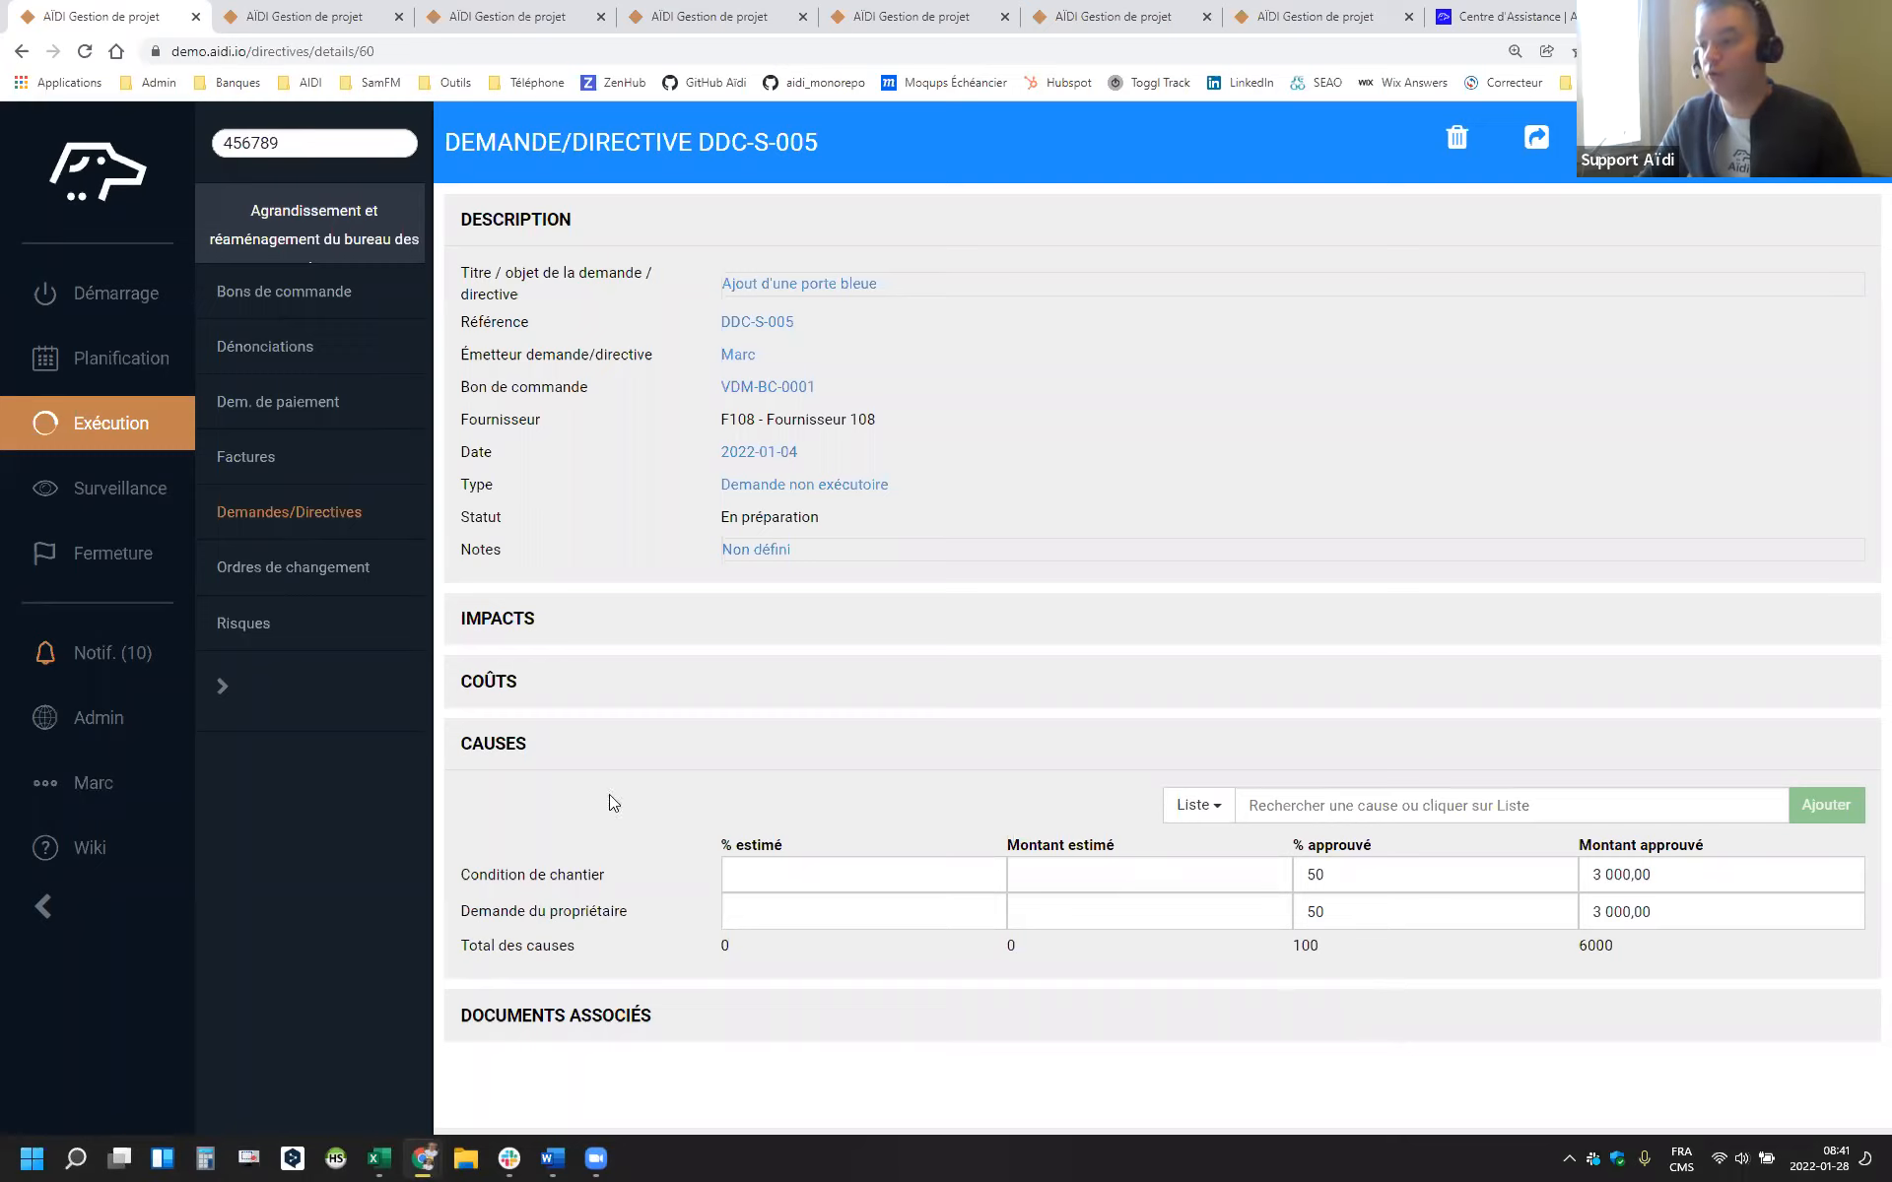
left_click(563, 755)
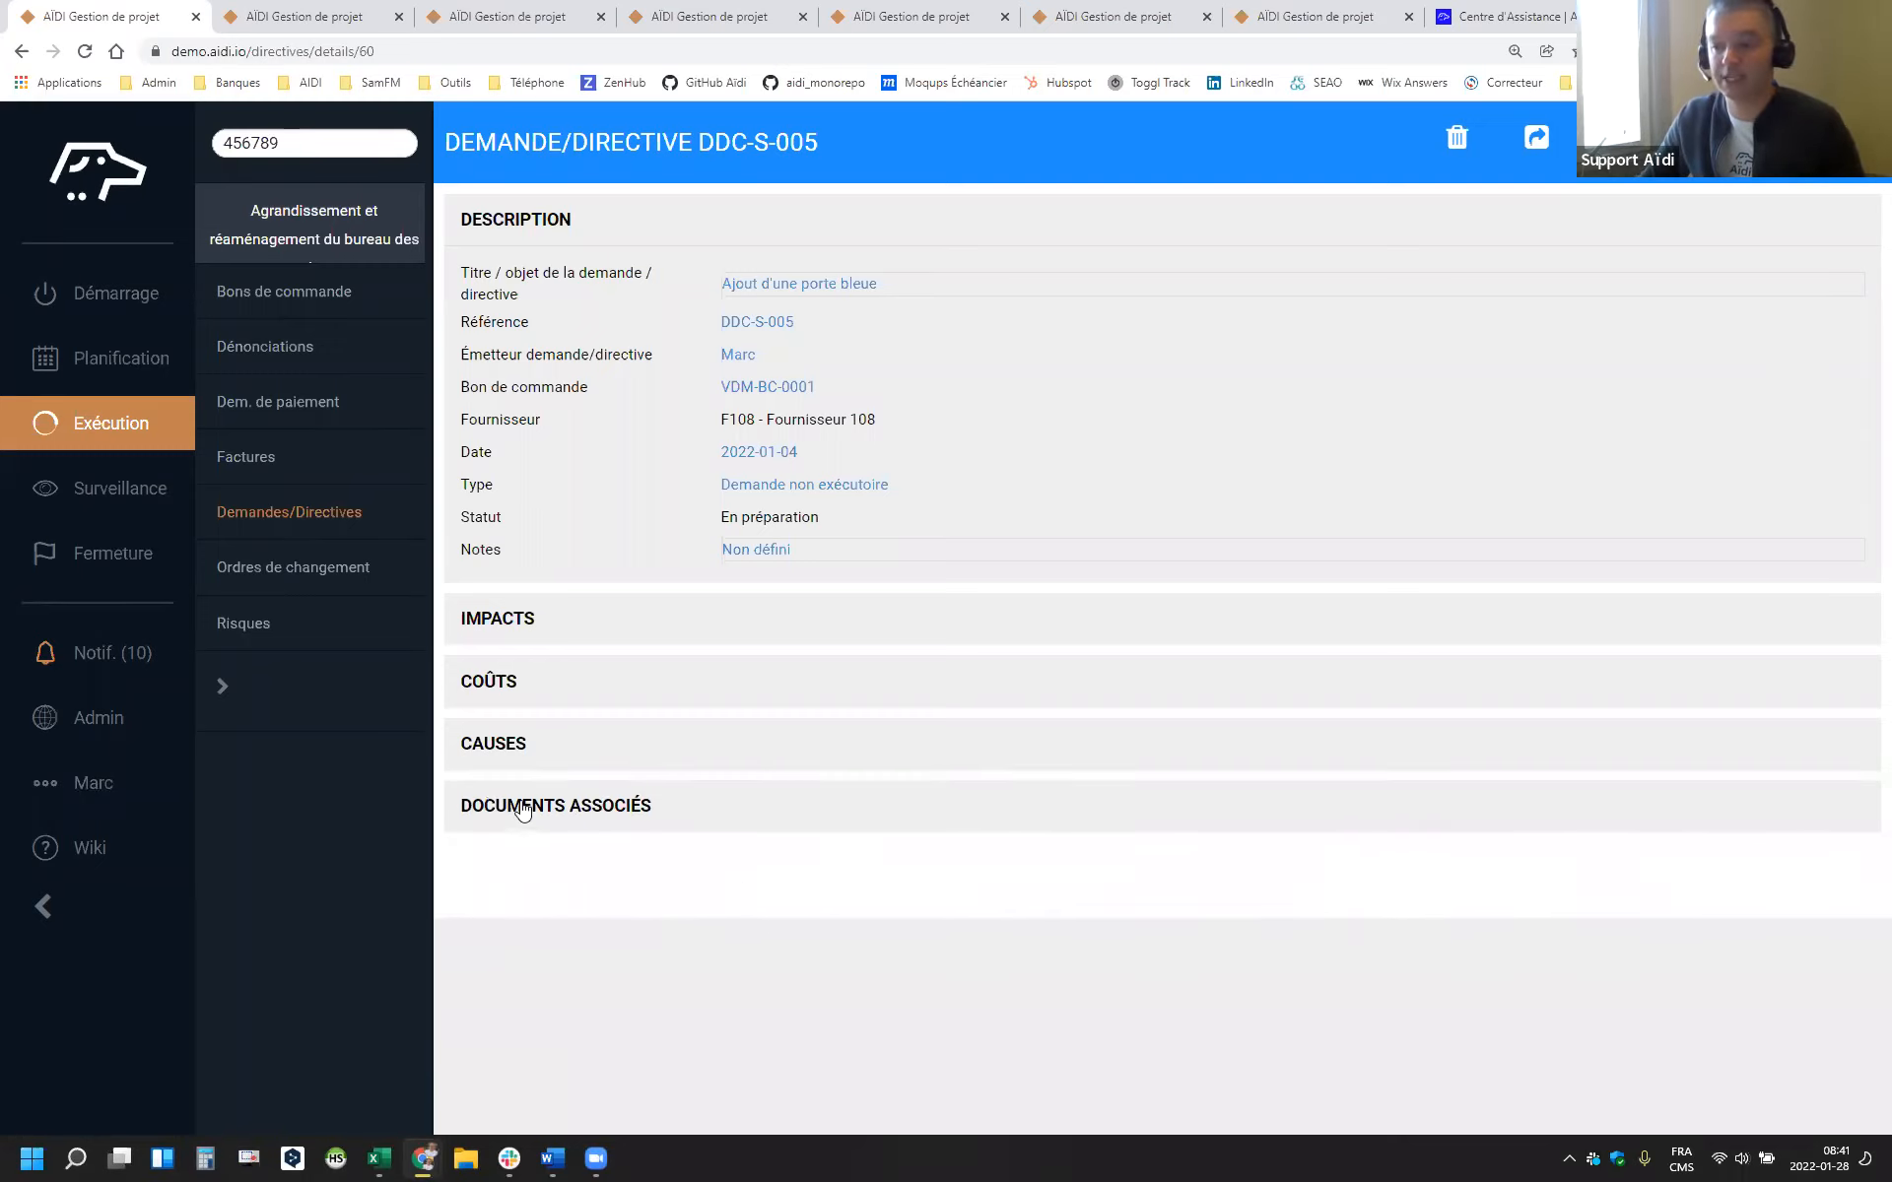
Examine the form for adding an associated document, close it without adding one, and expand the Impacts section
left_click(618, 816)
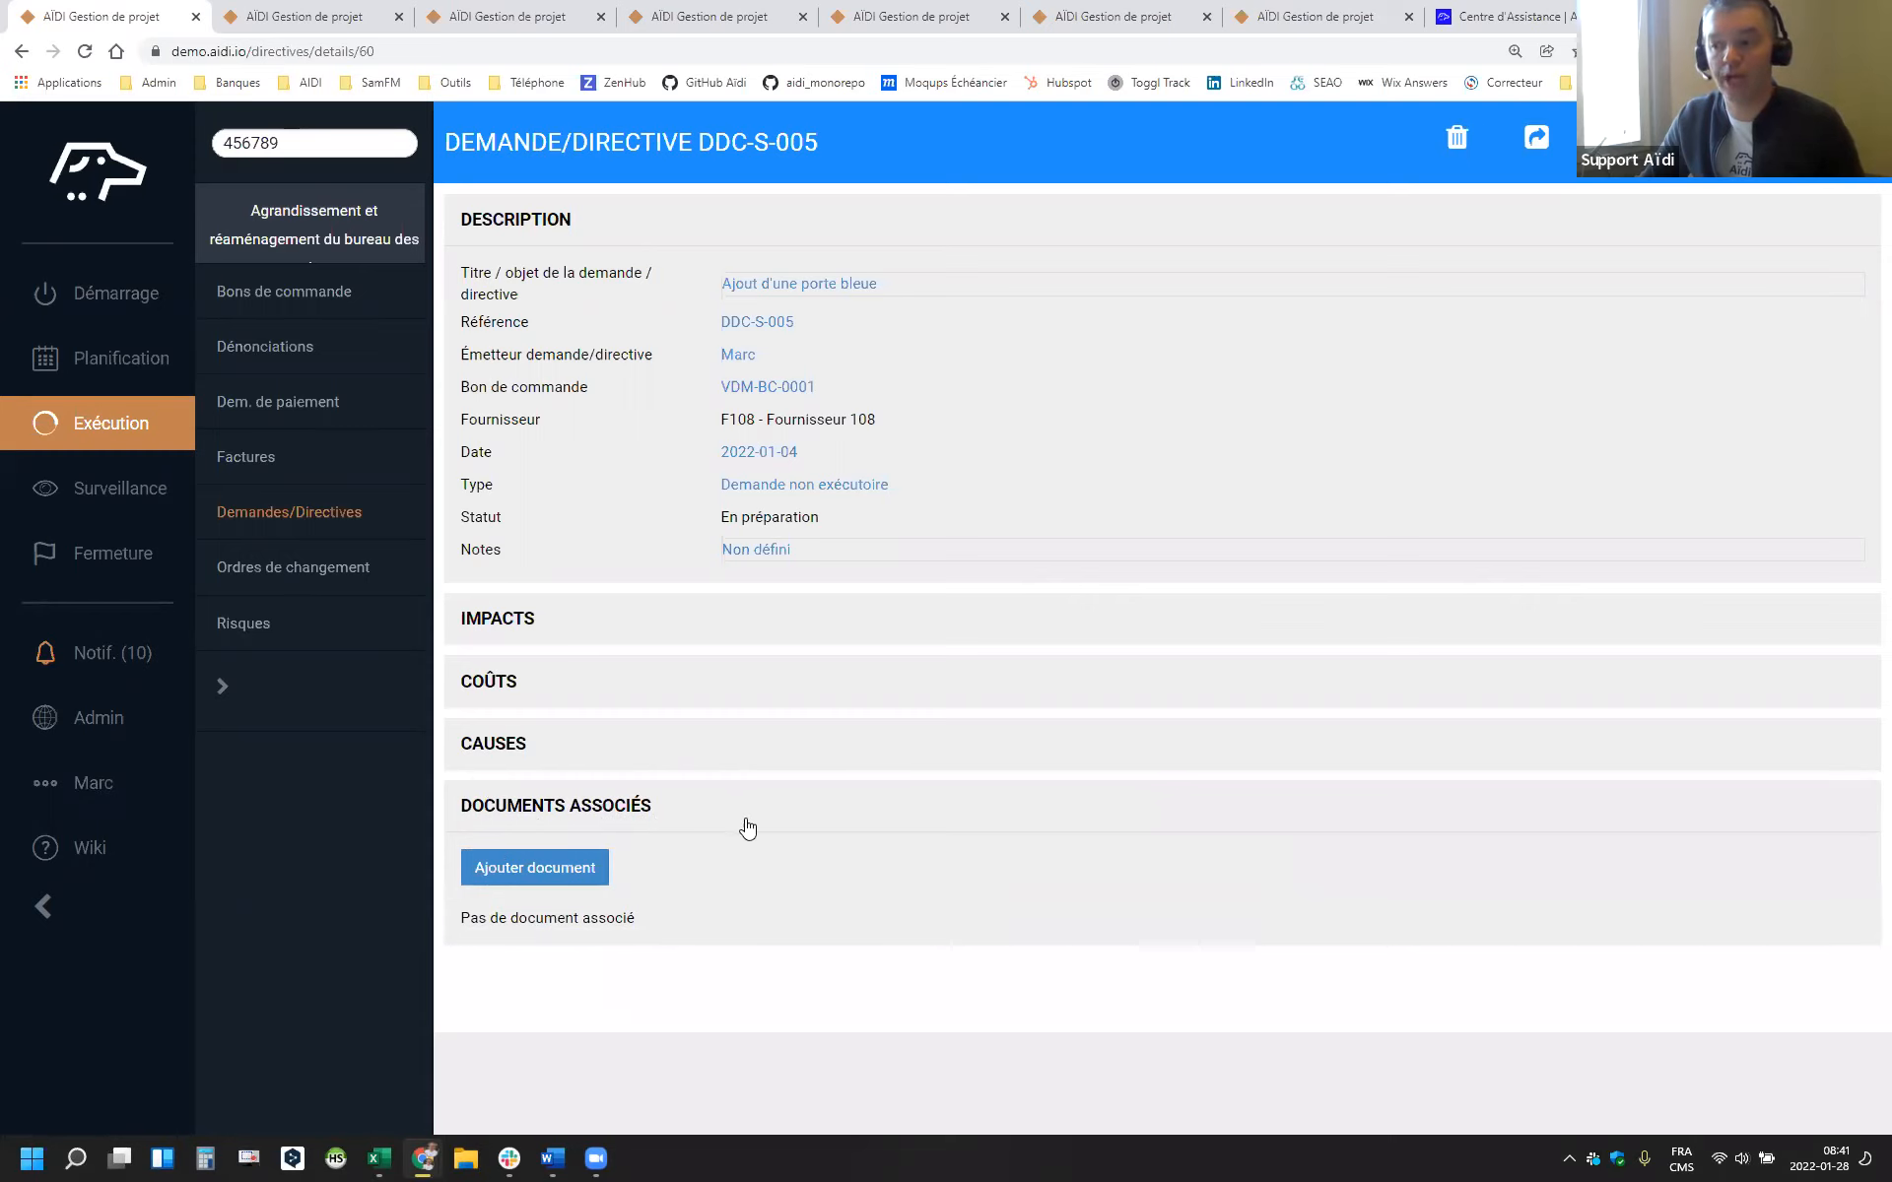
left_click(596, 866)
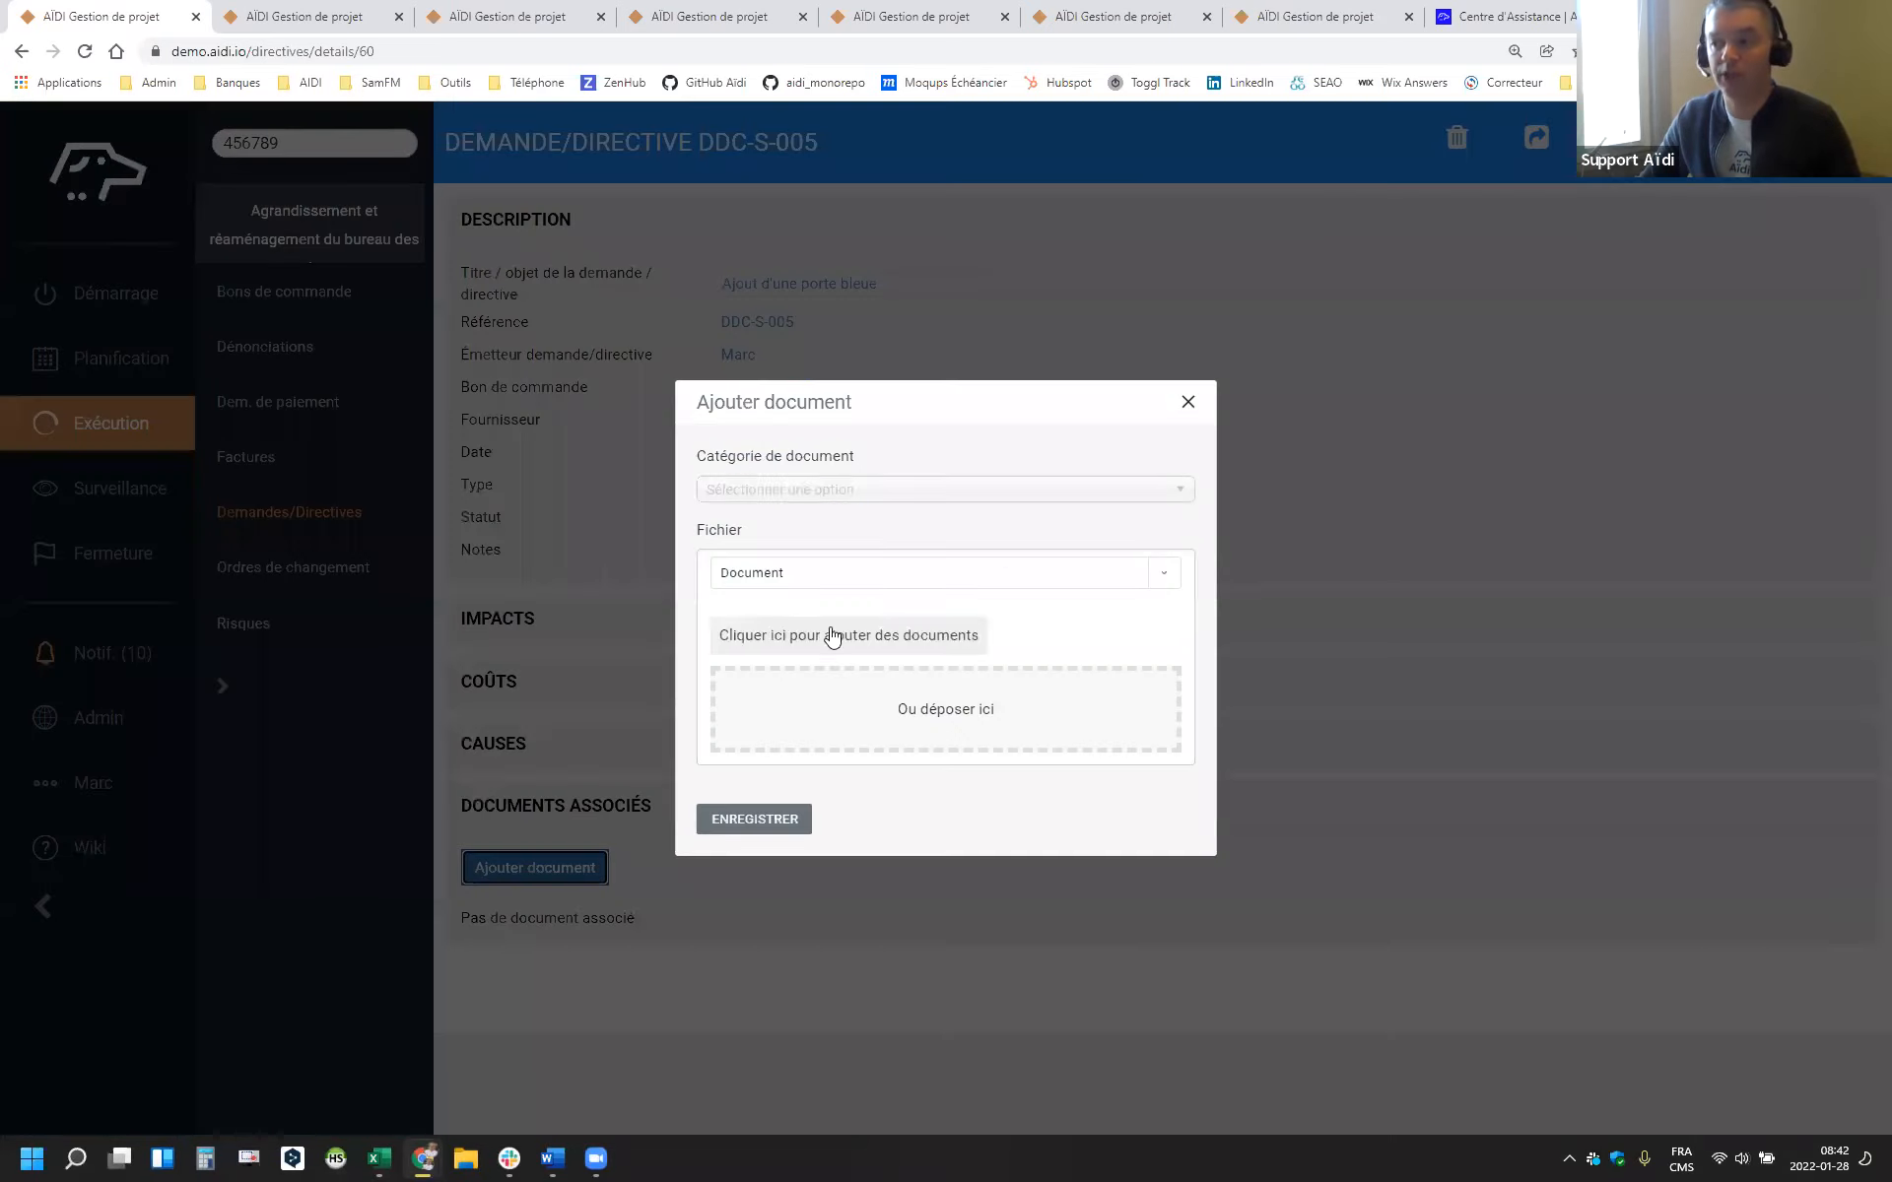
left_click(1188, 403)
left_click(560, 814)
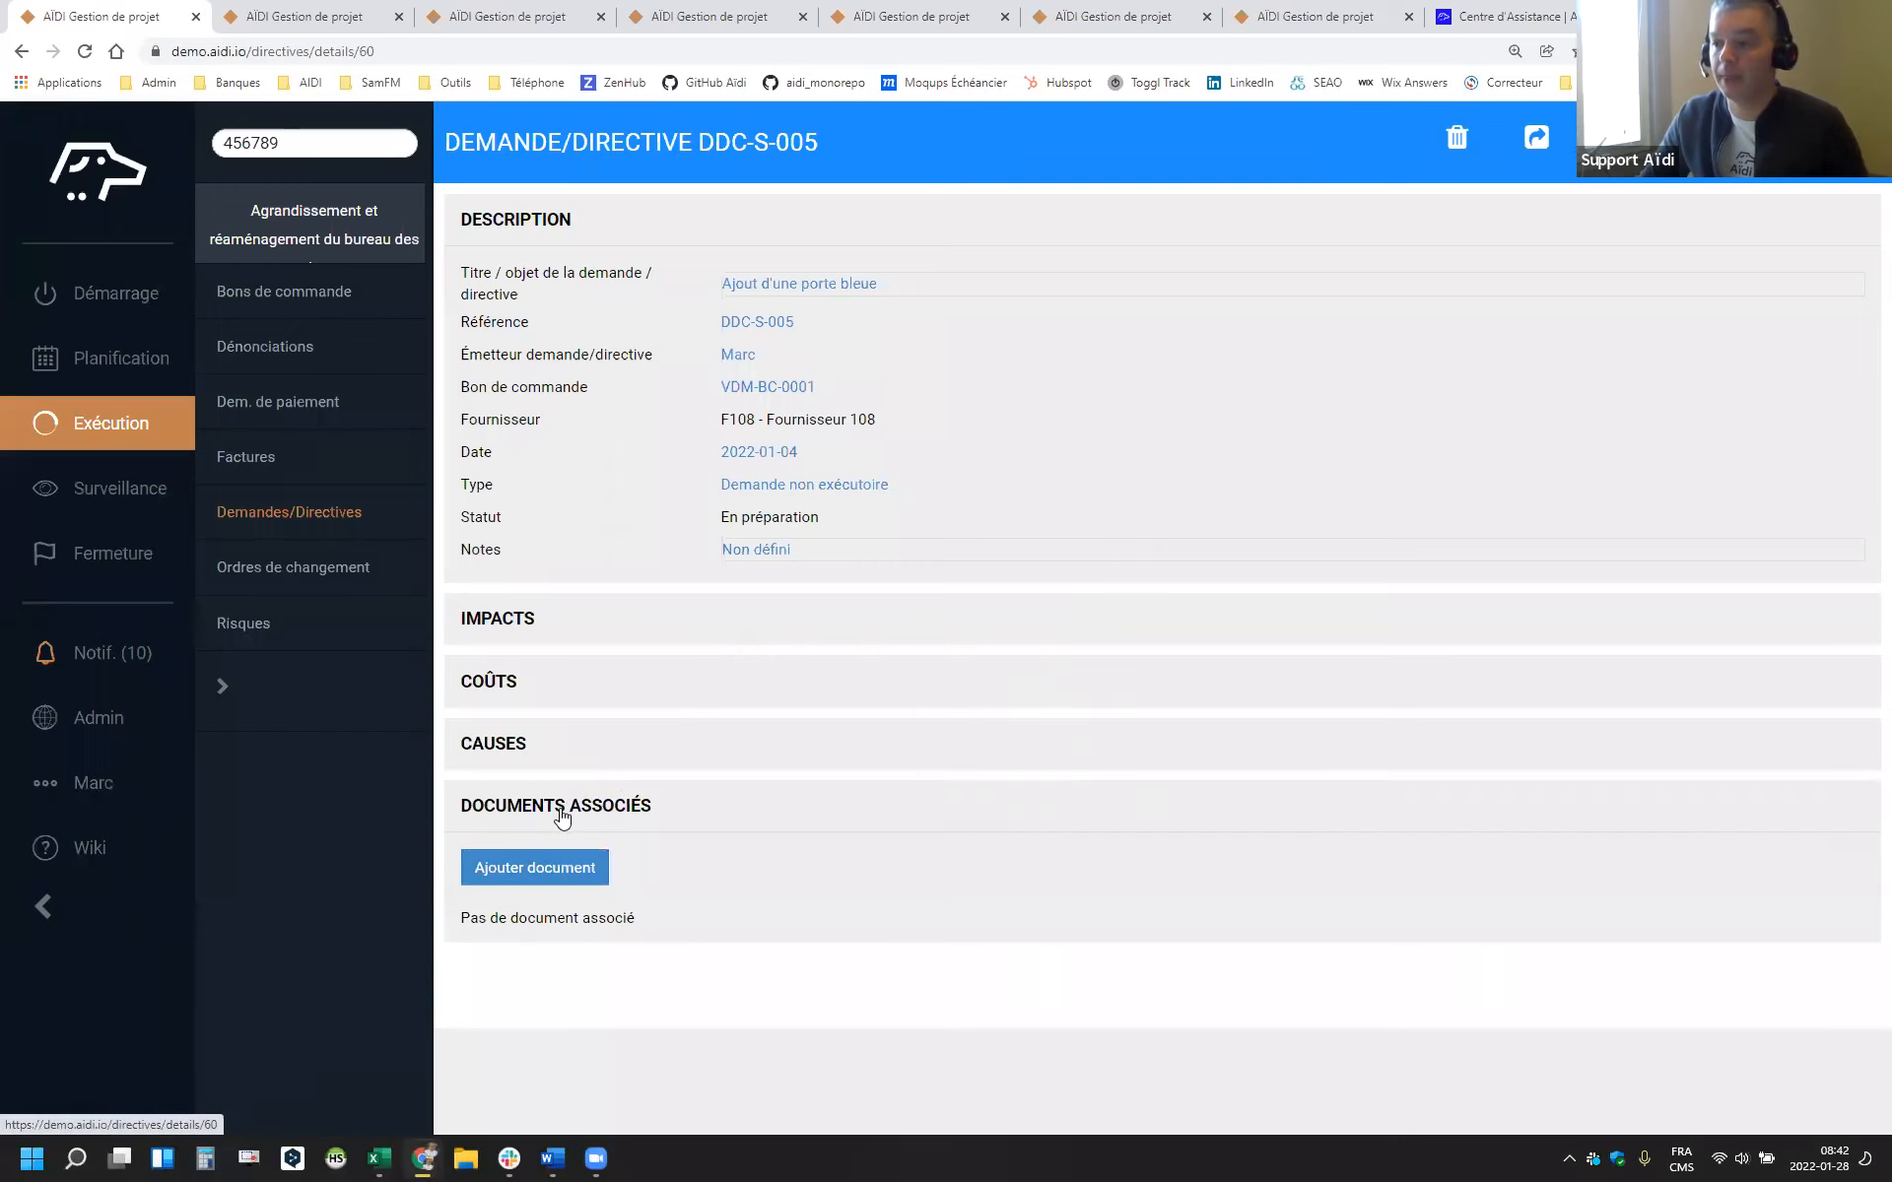
left_click(559, 814)
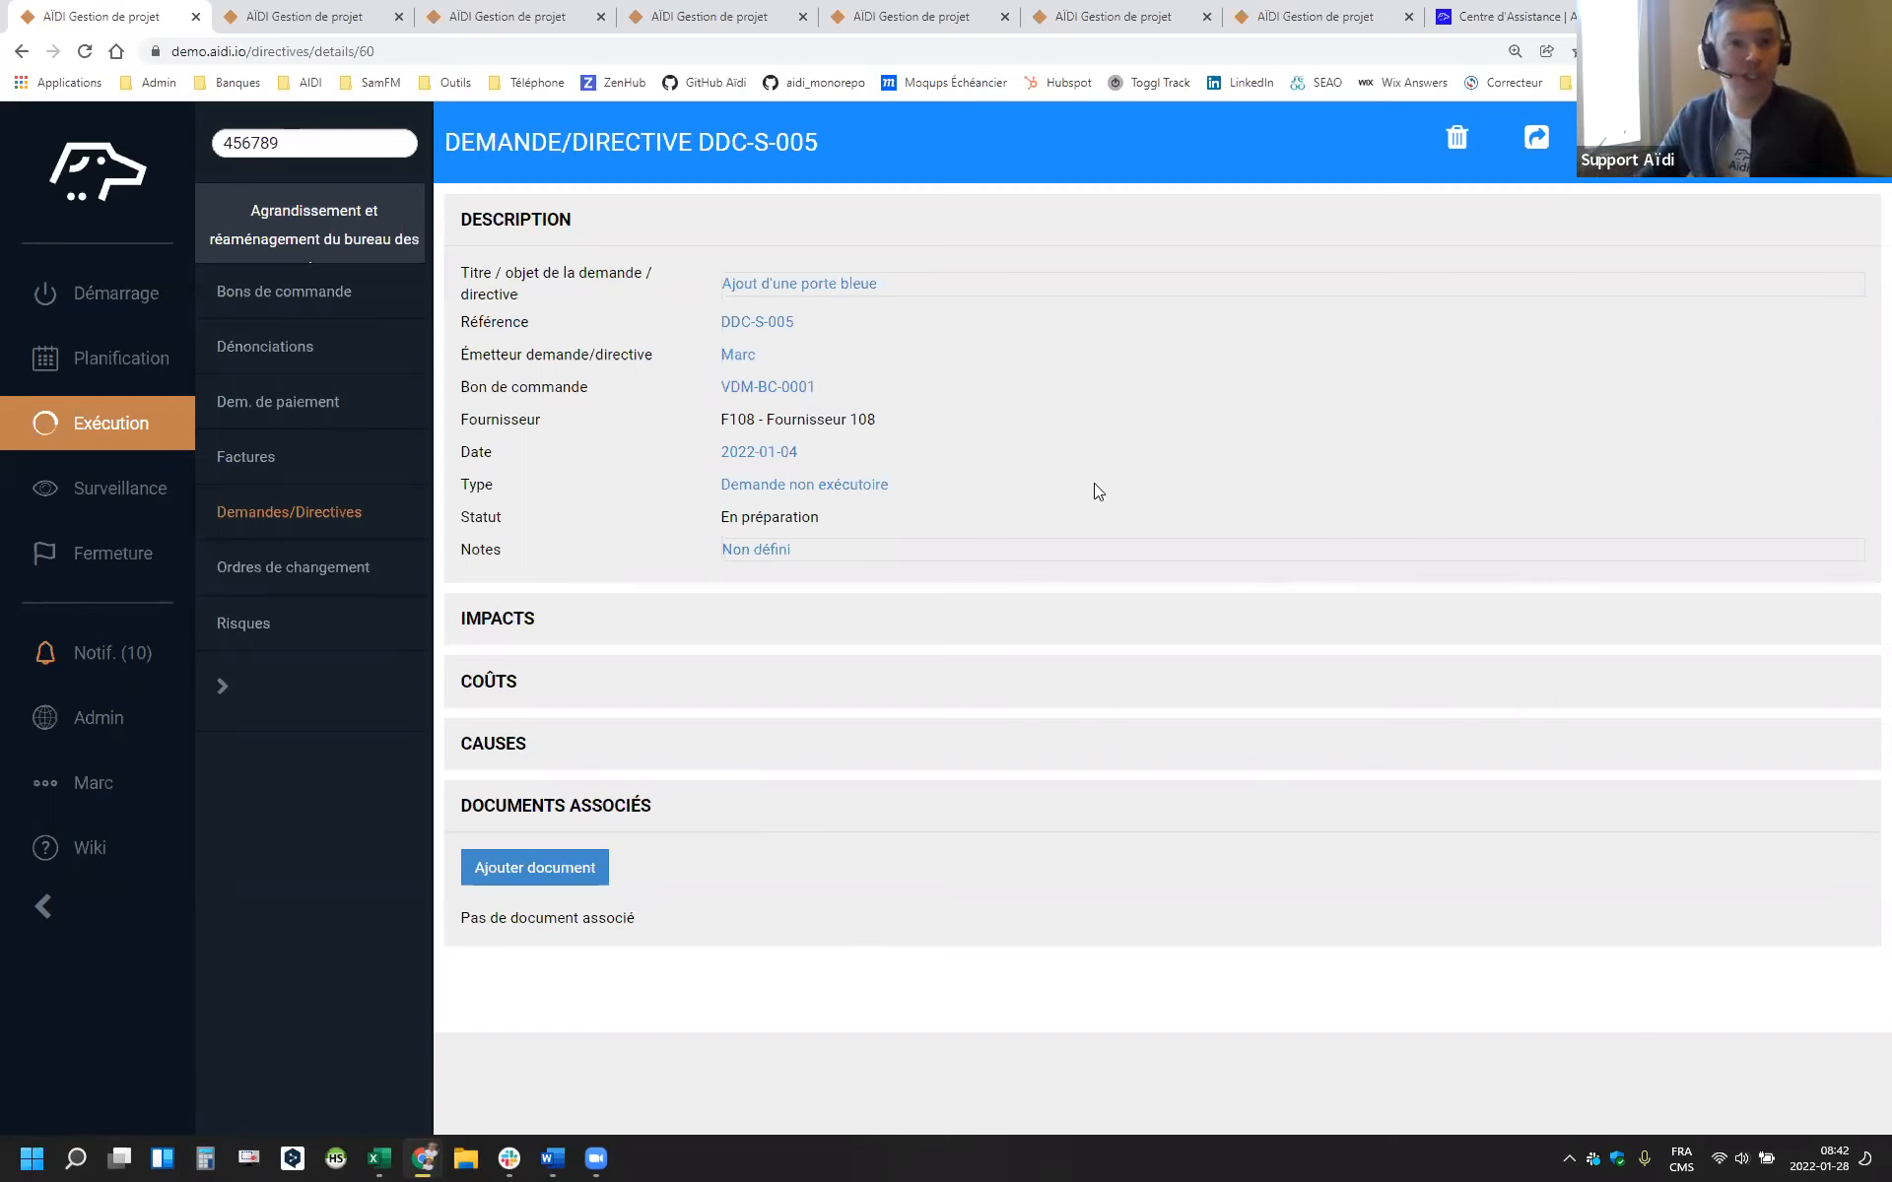
left_click(739, 631)
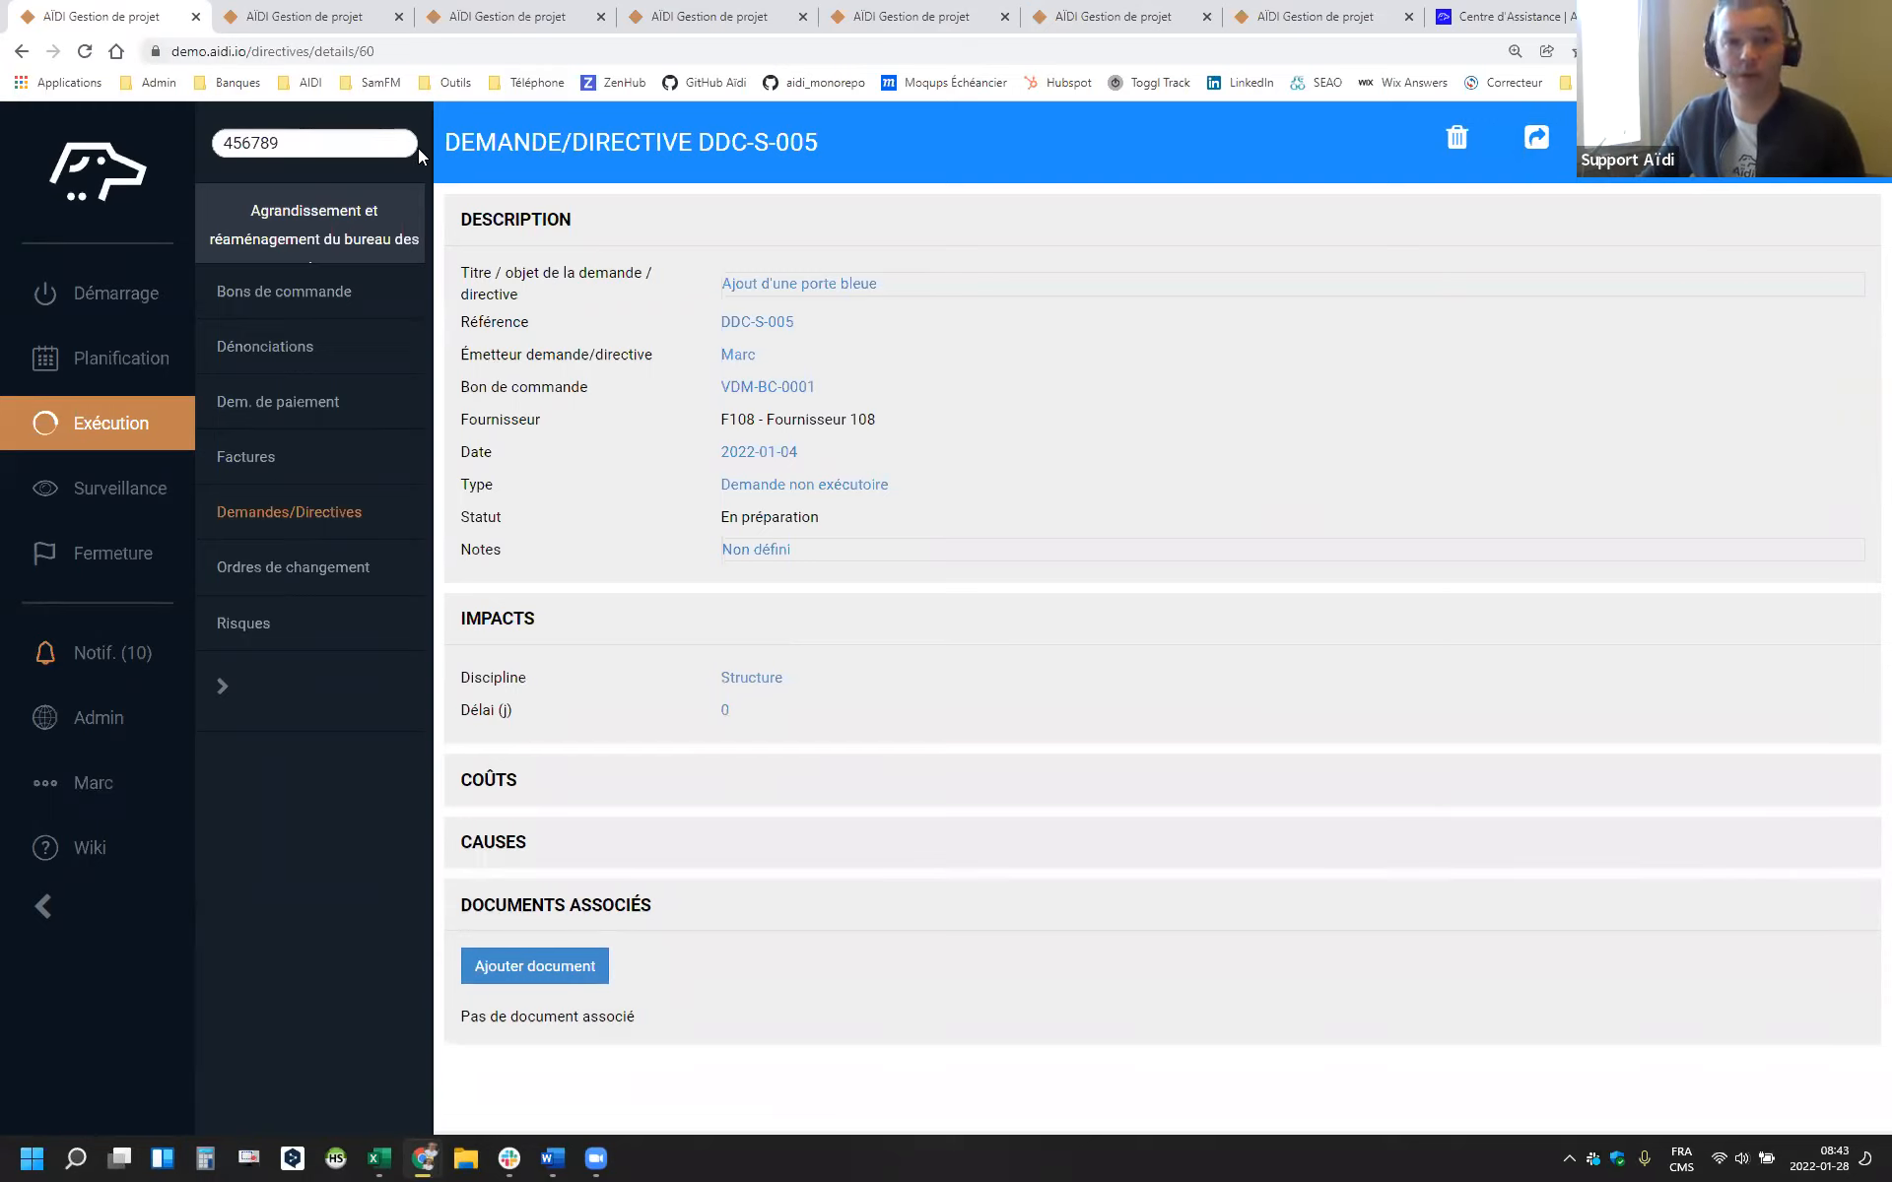
Examine how the Demande/Directive approval chain is configured in the purchase order linked to the change request
right_click(280, 291)
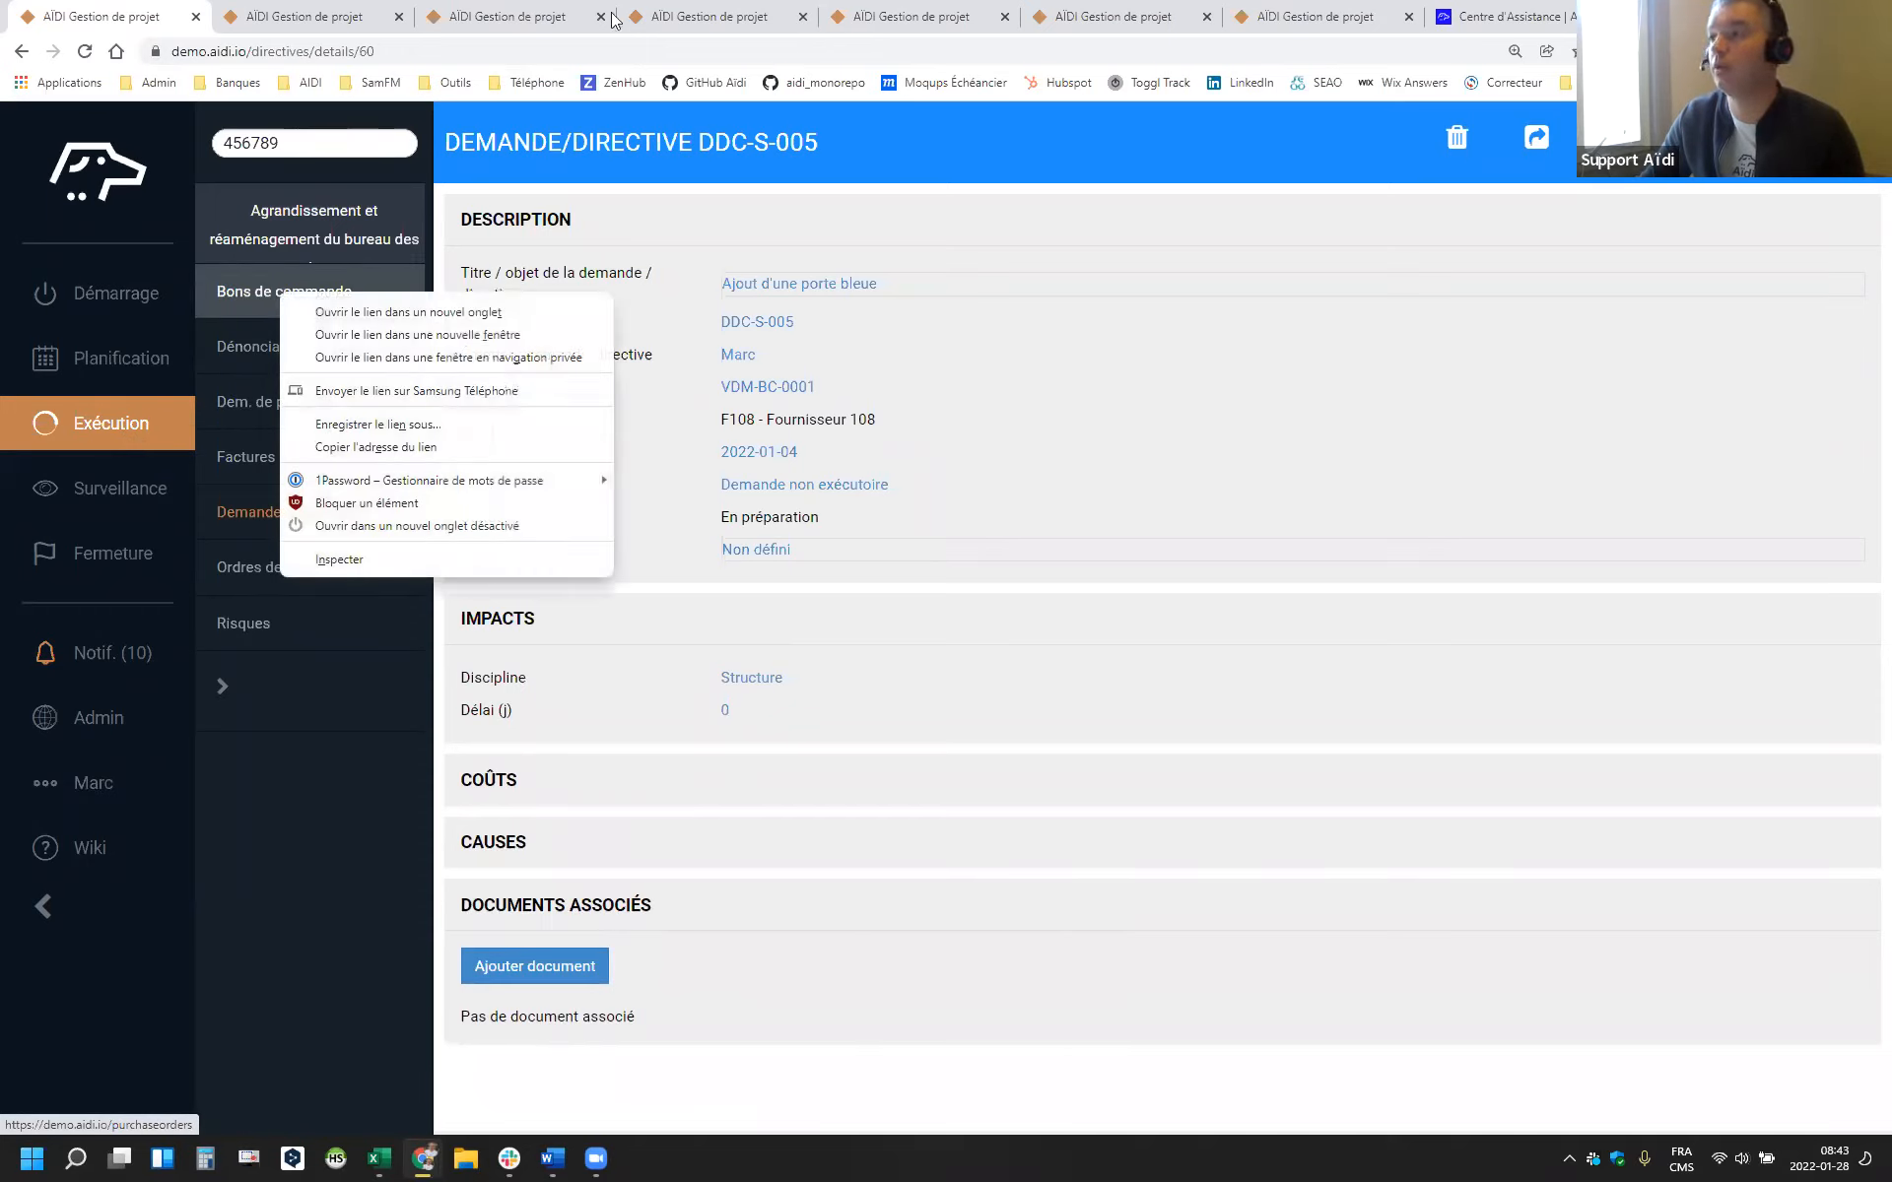
left_click(433, 313)
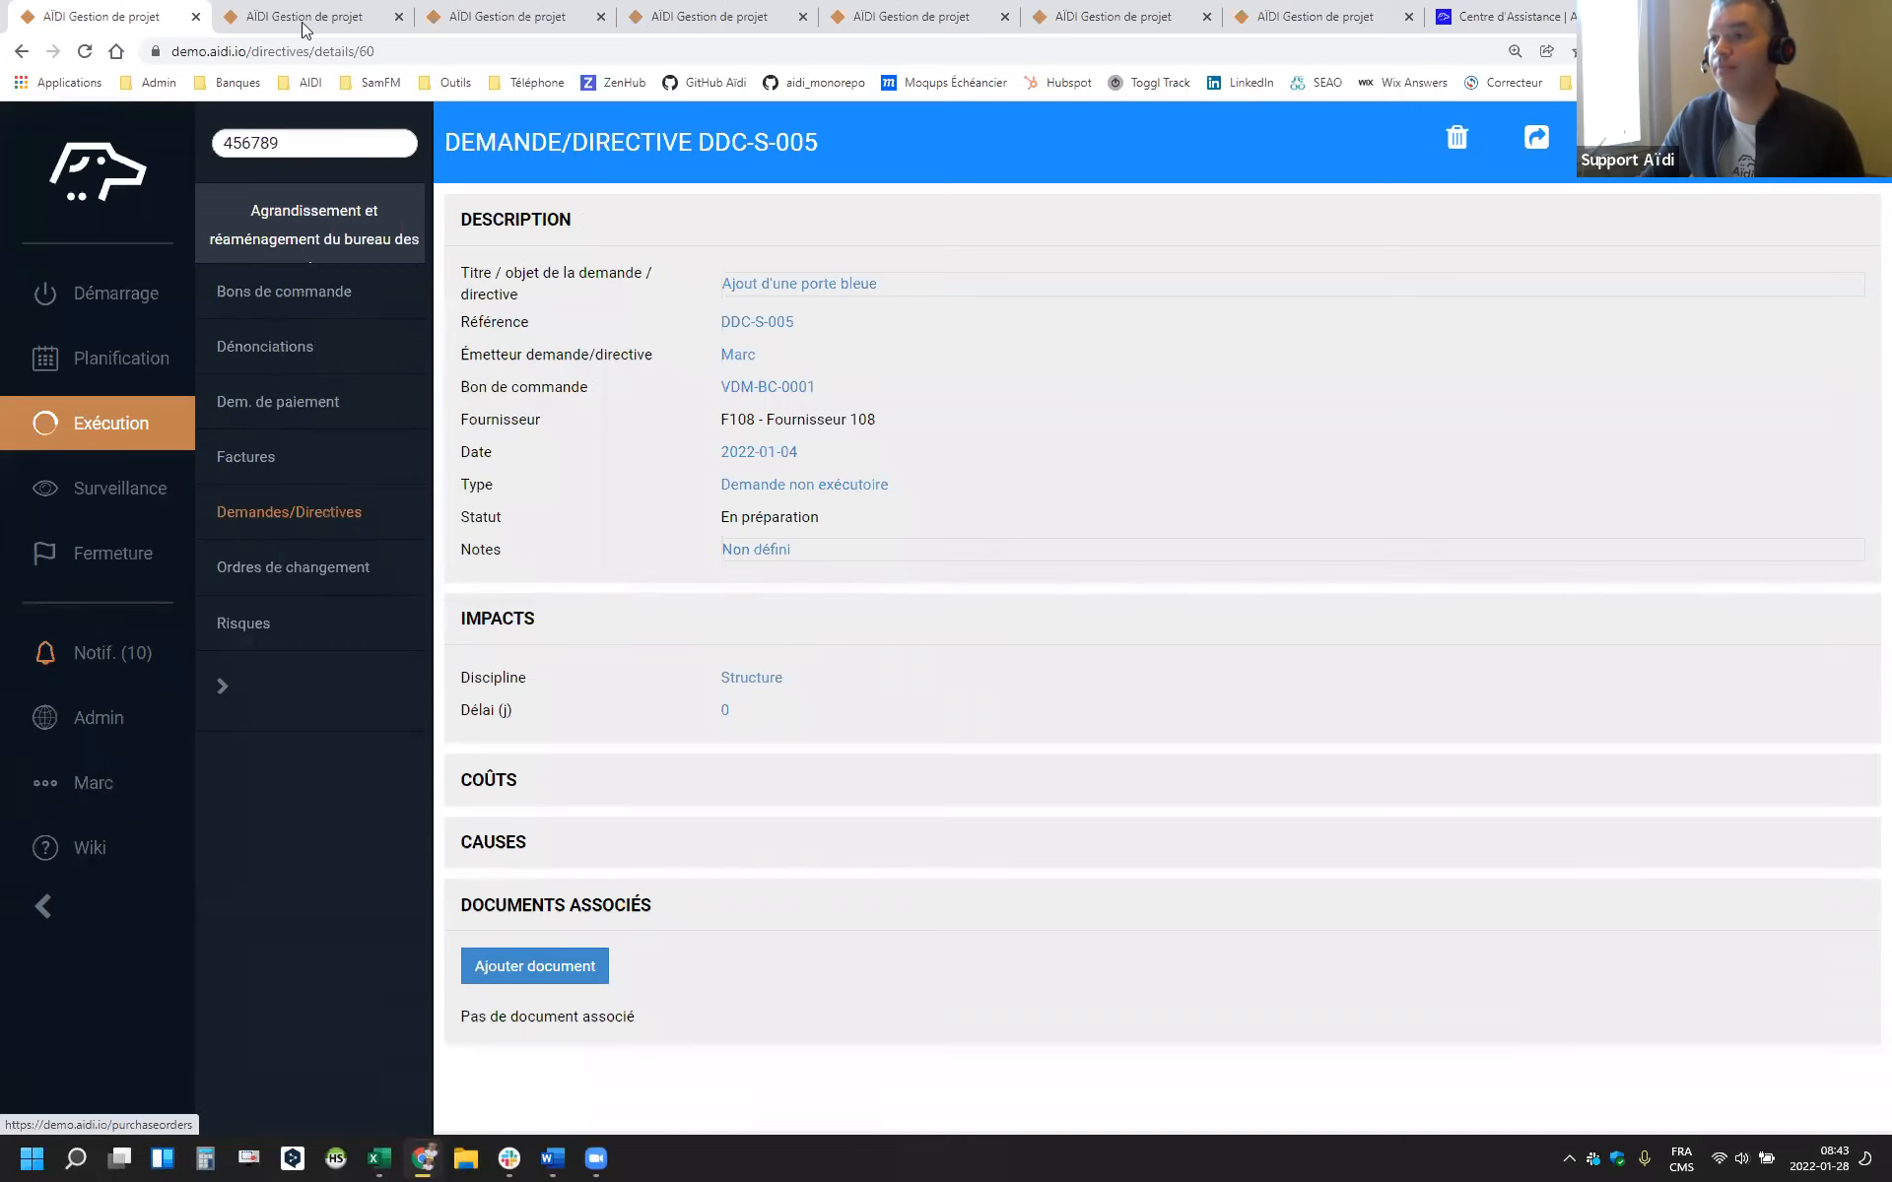
left_click(971, 14)
left_click(818, 16)
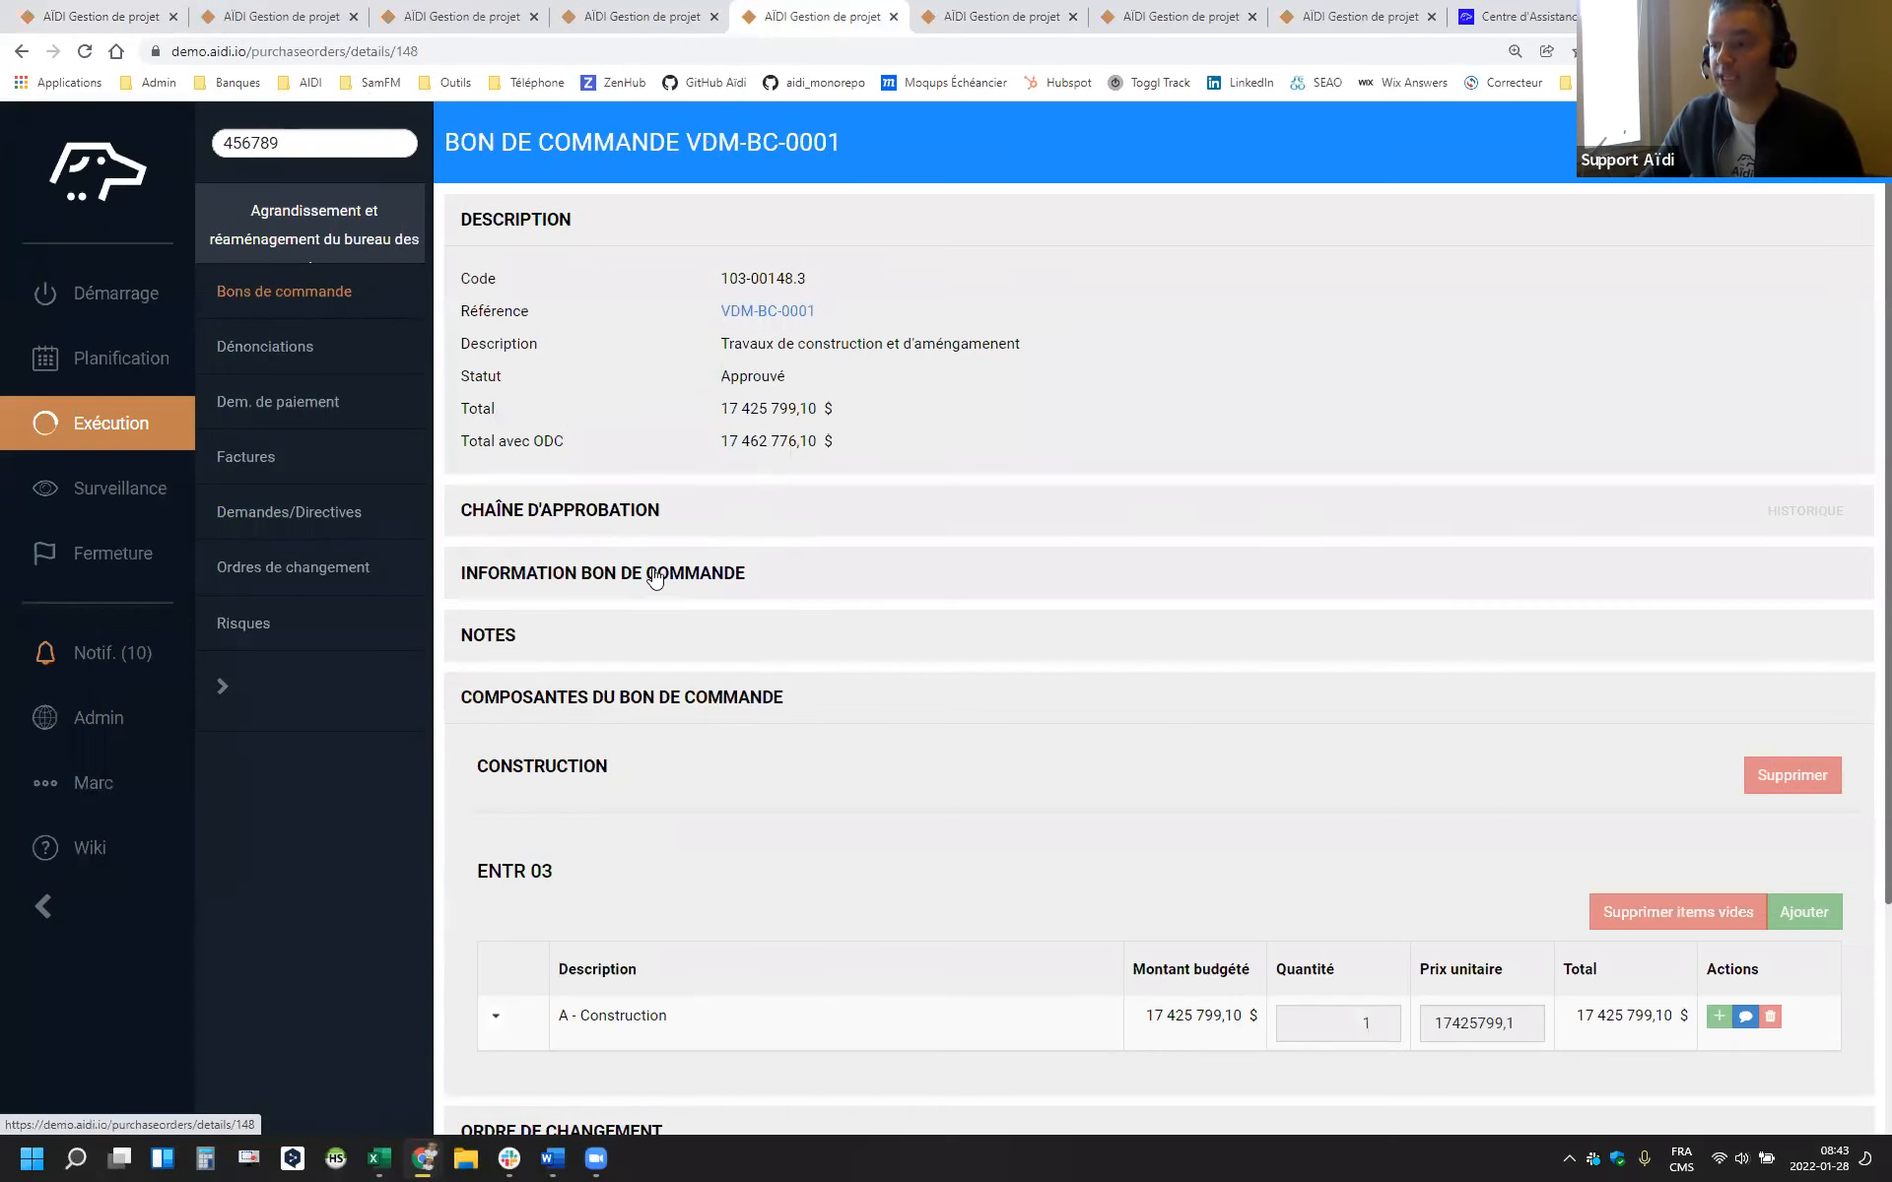
scroll(602, 631, "down", 1)
scroll(606, 592, "down", 3)
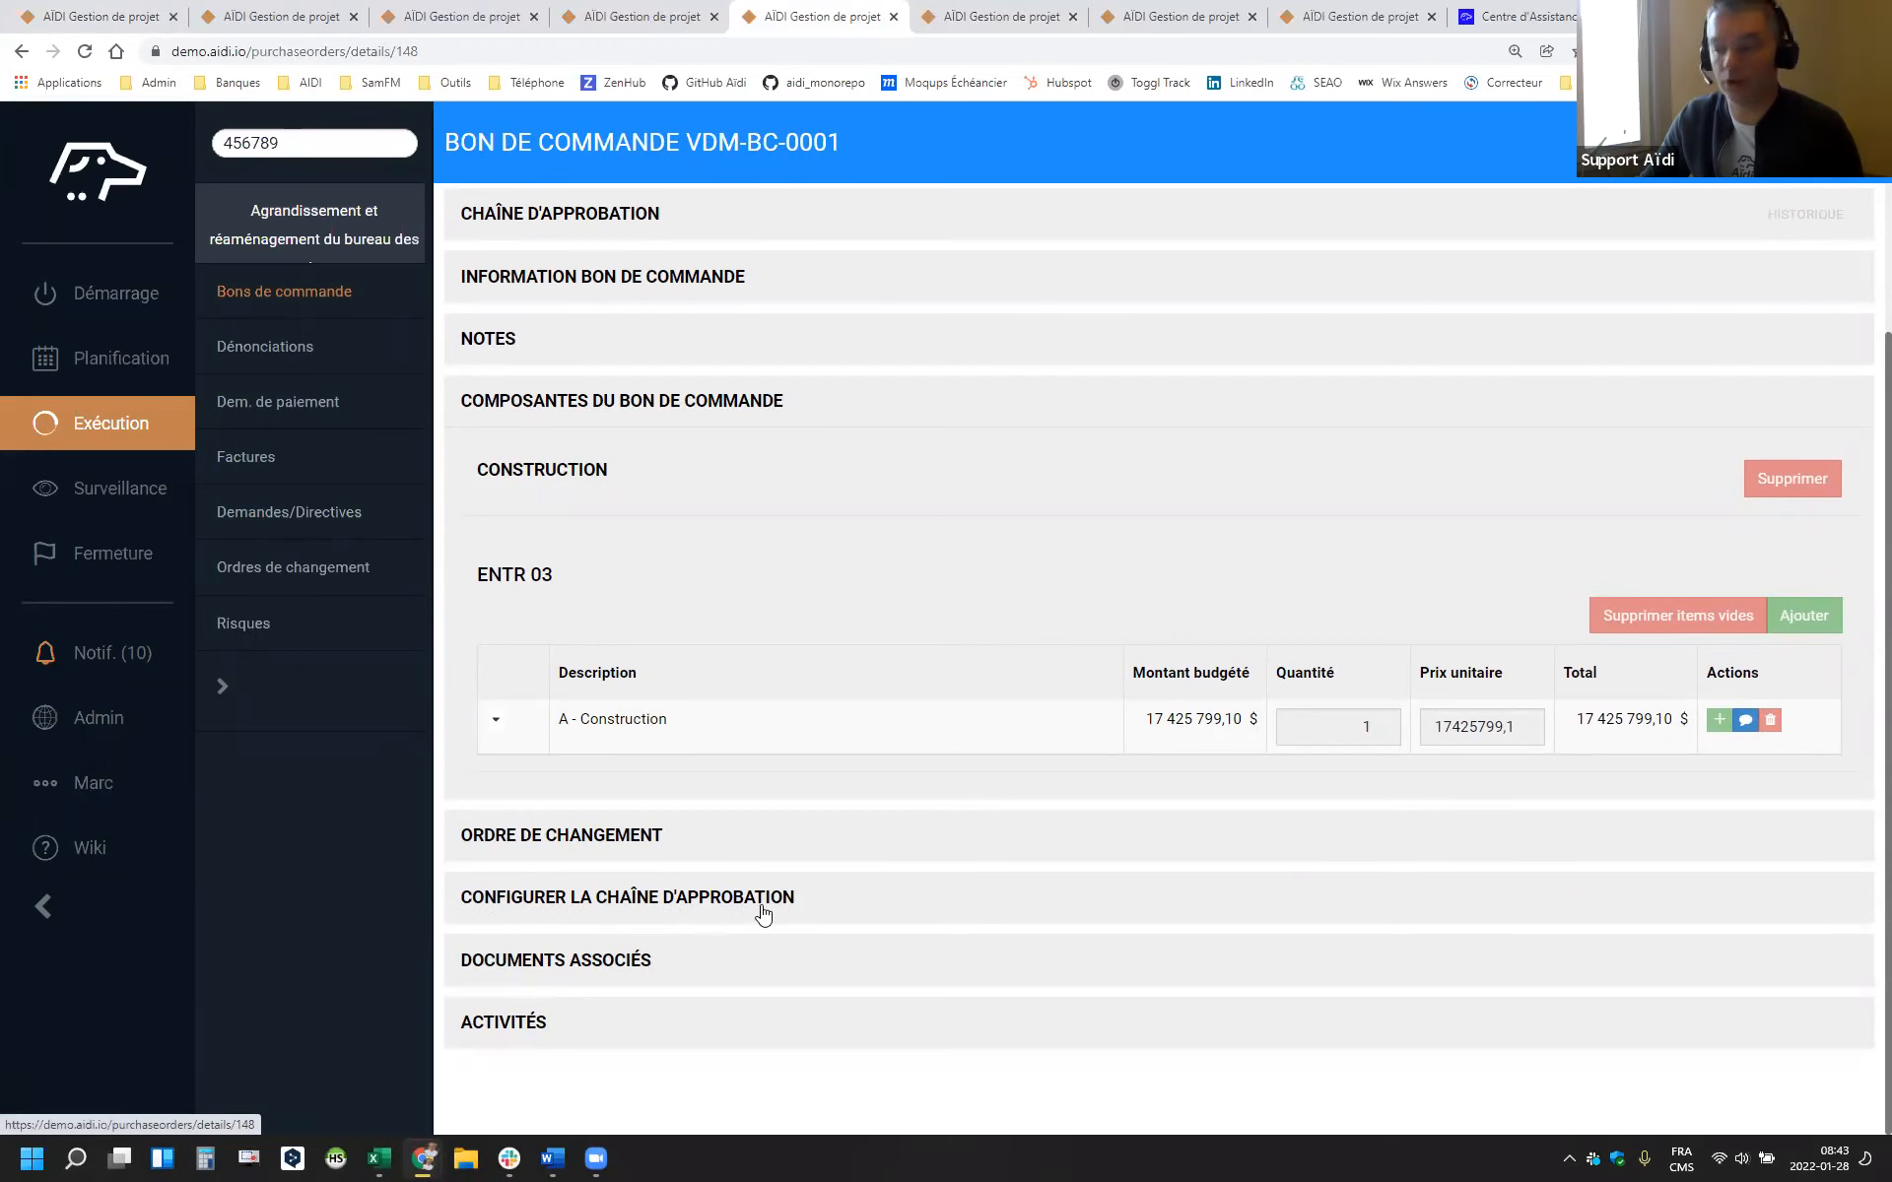
left_click(761, 912)
scroll(785, 875, "down", 3)
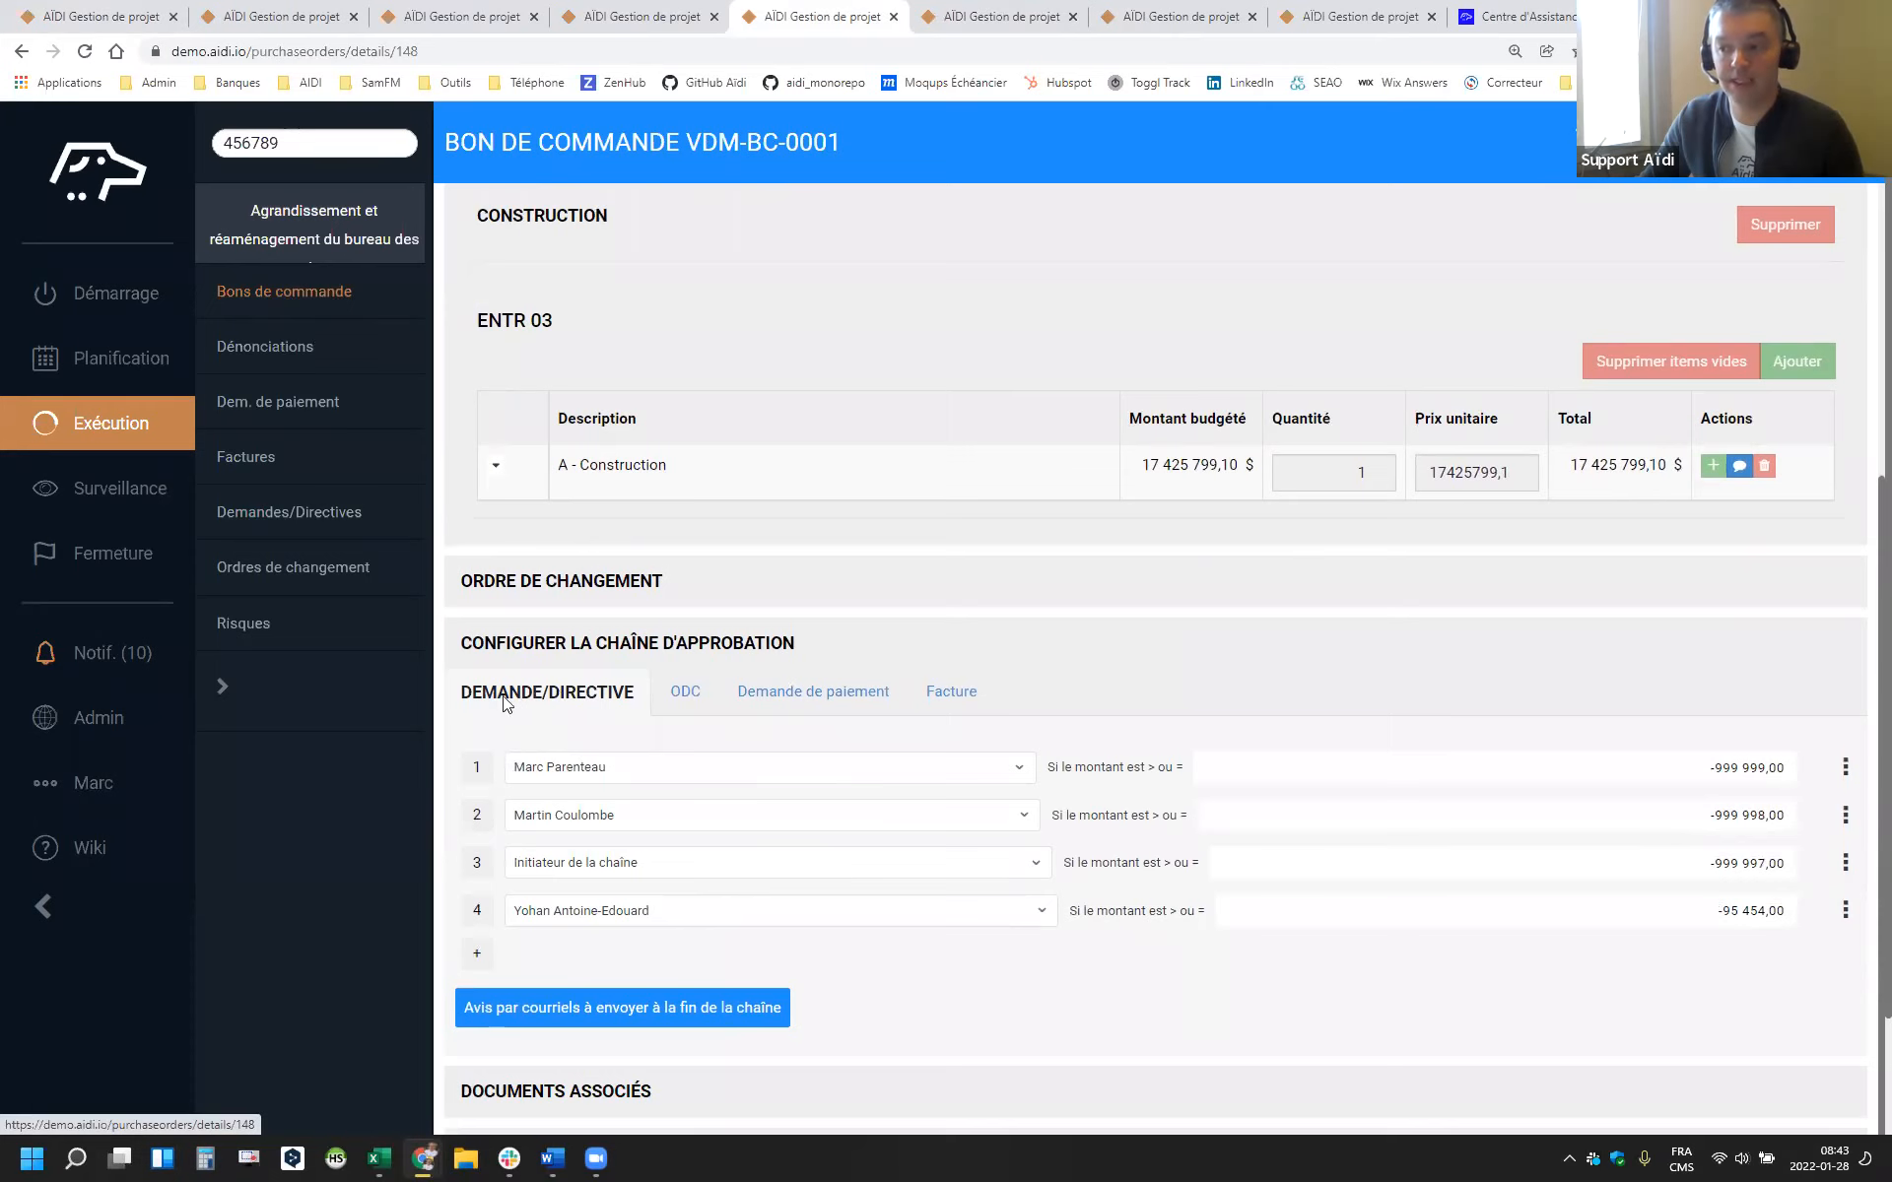
left_click(702, 705)
left_click(540, 835)
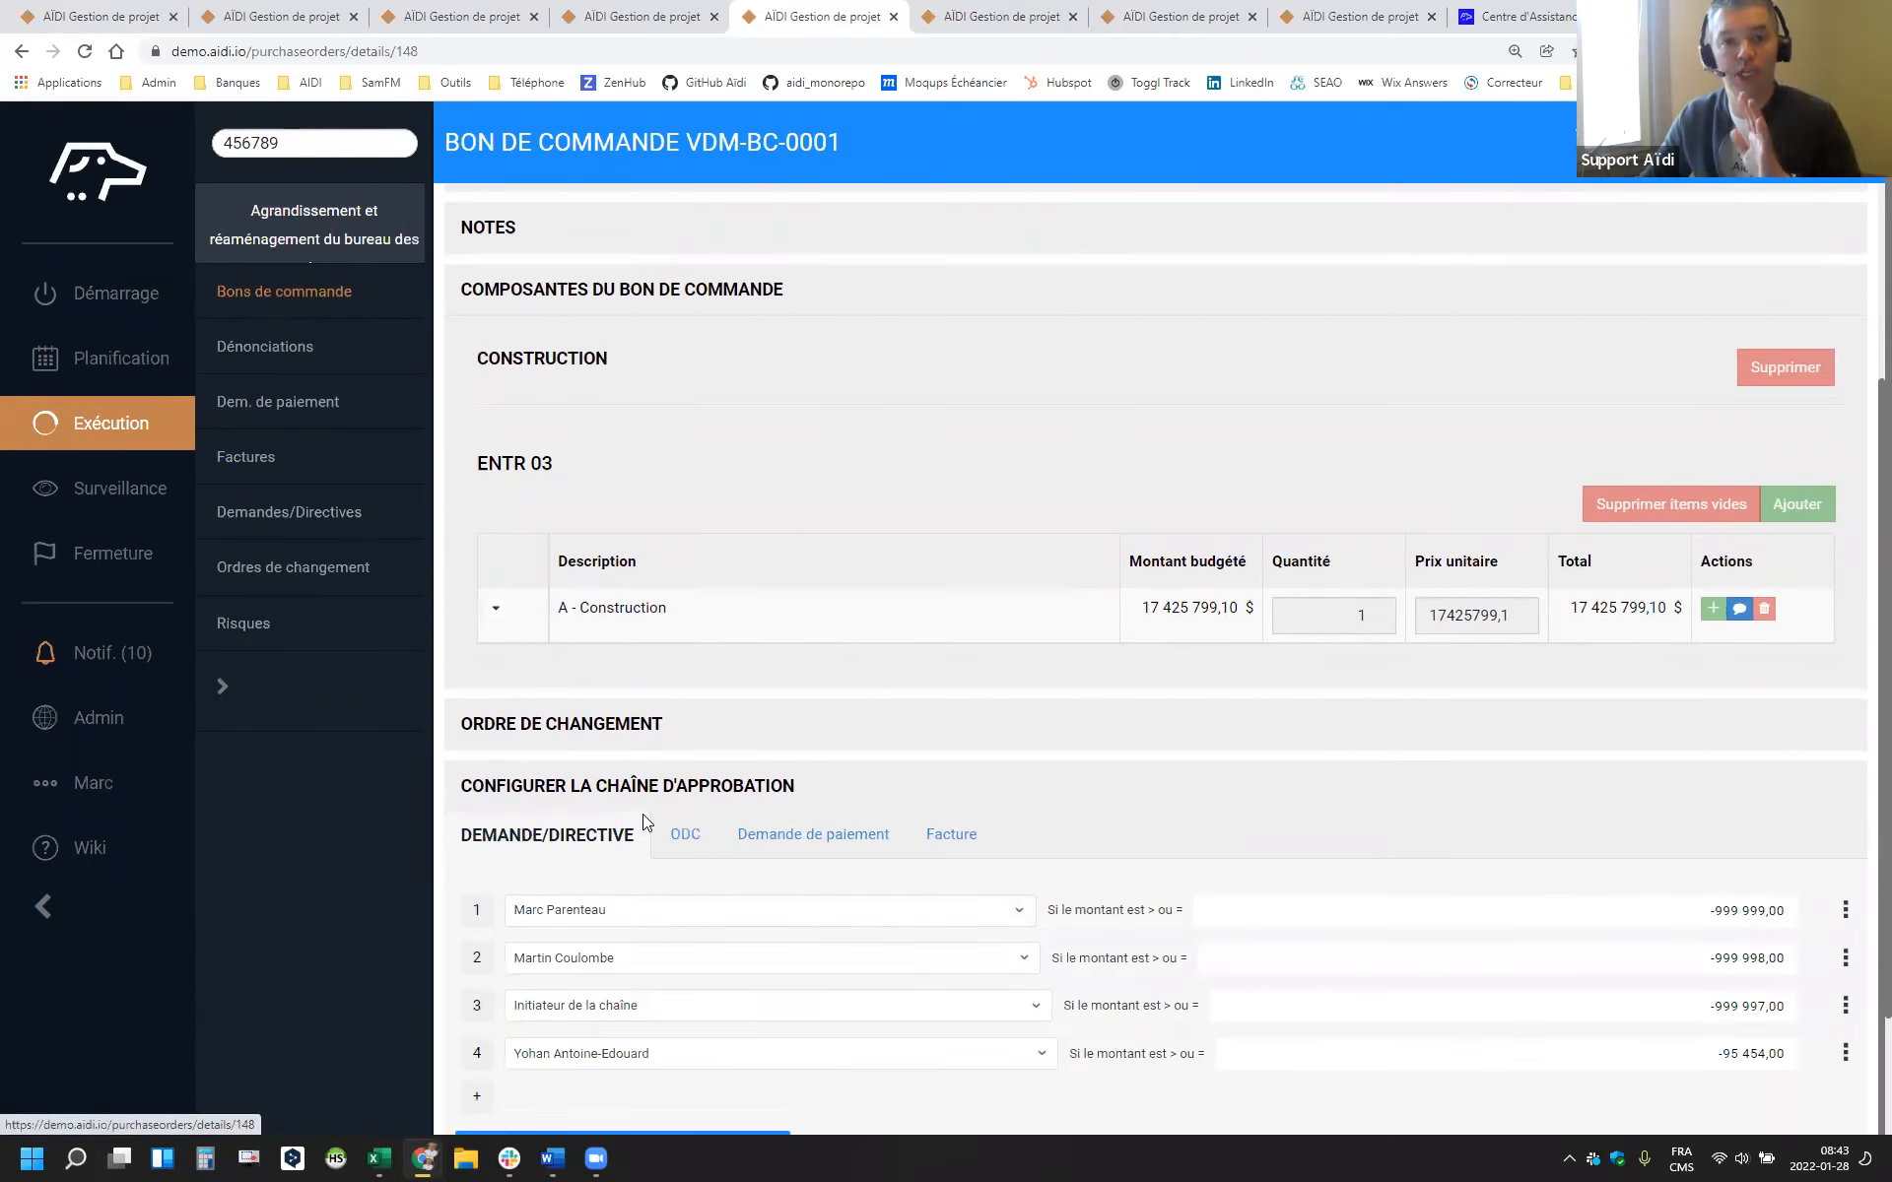
scroll(646, 799, "down", 2)
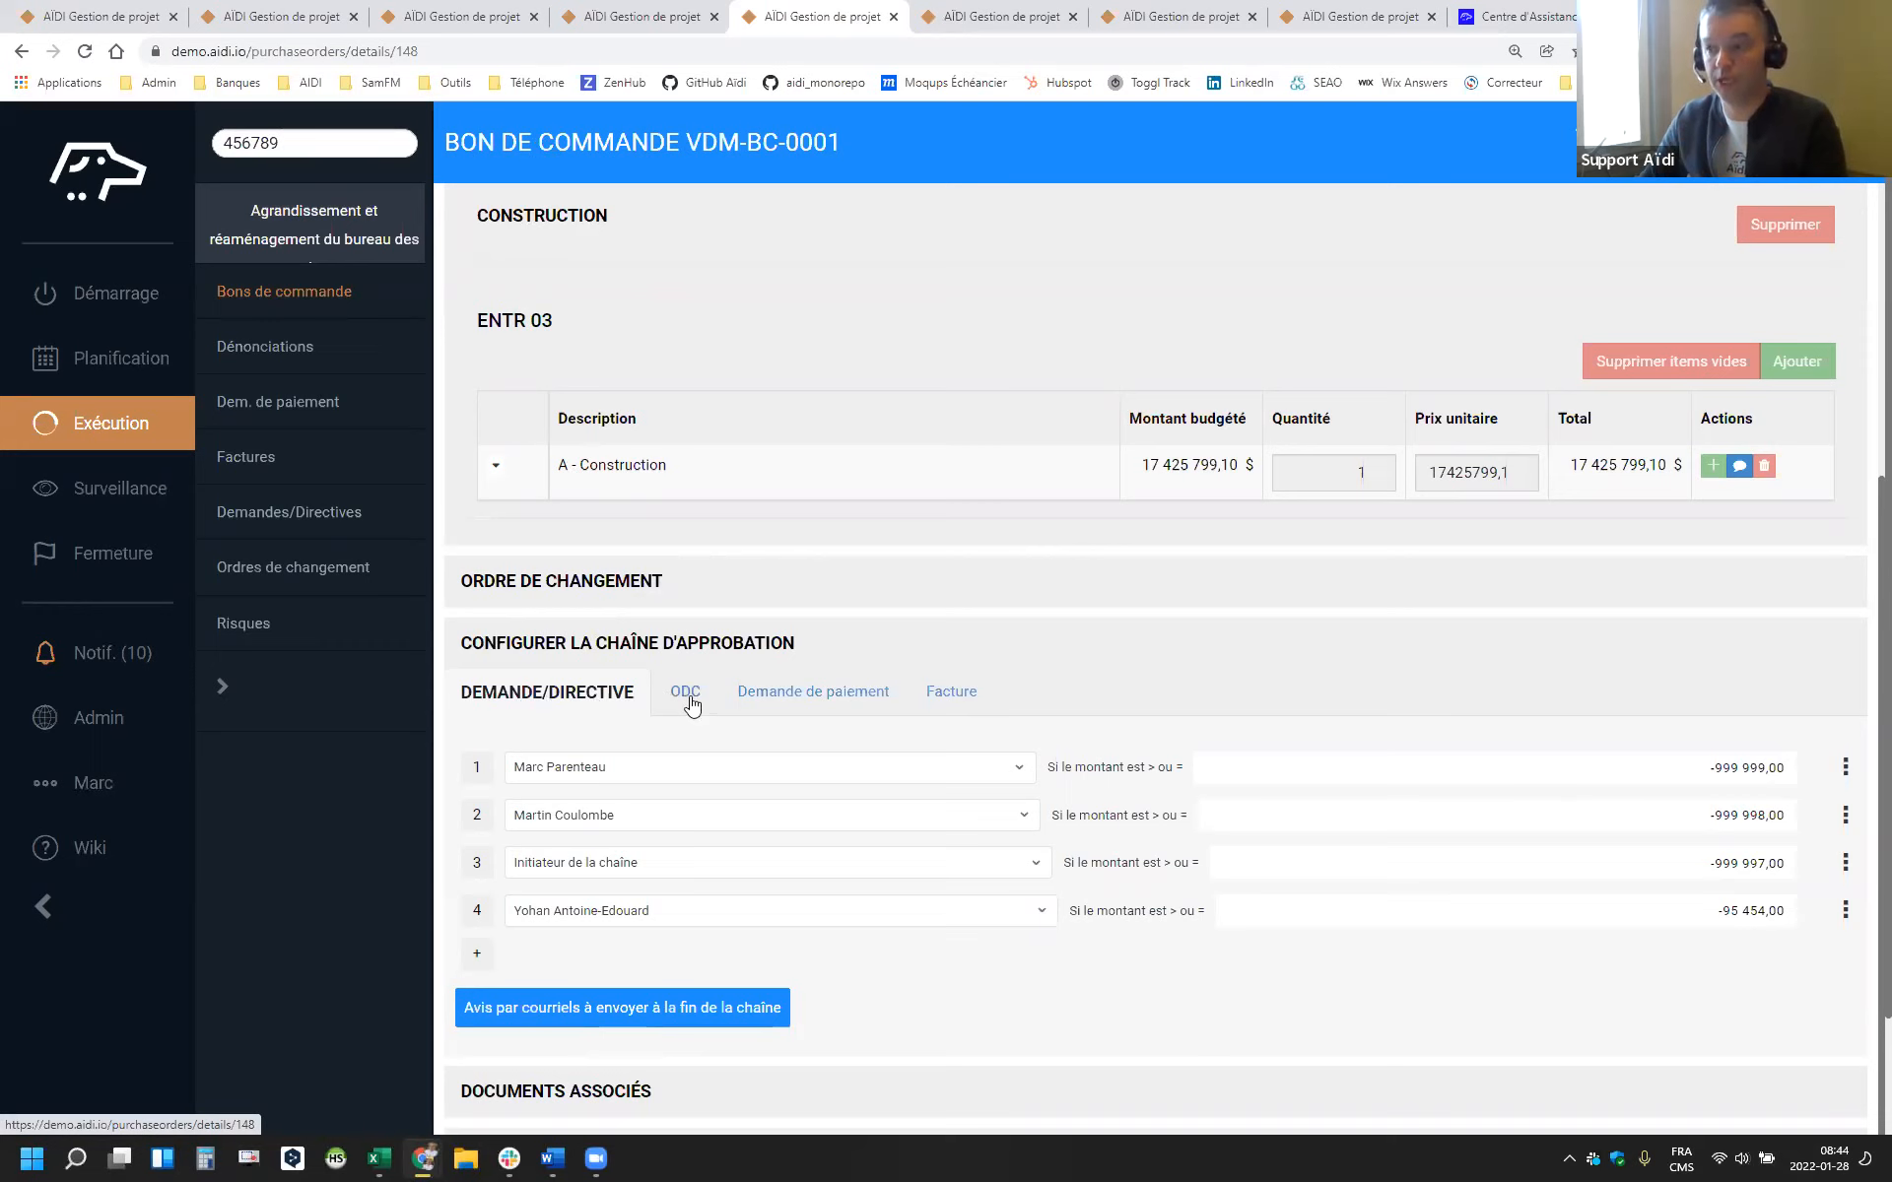
Submit change request DDC-S-005 for approval and expand its Chaîne d'approbation section
left_click(99, 16)
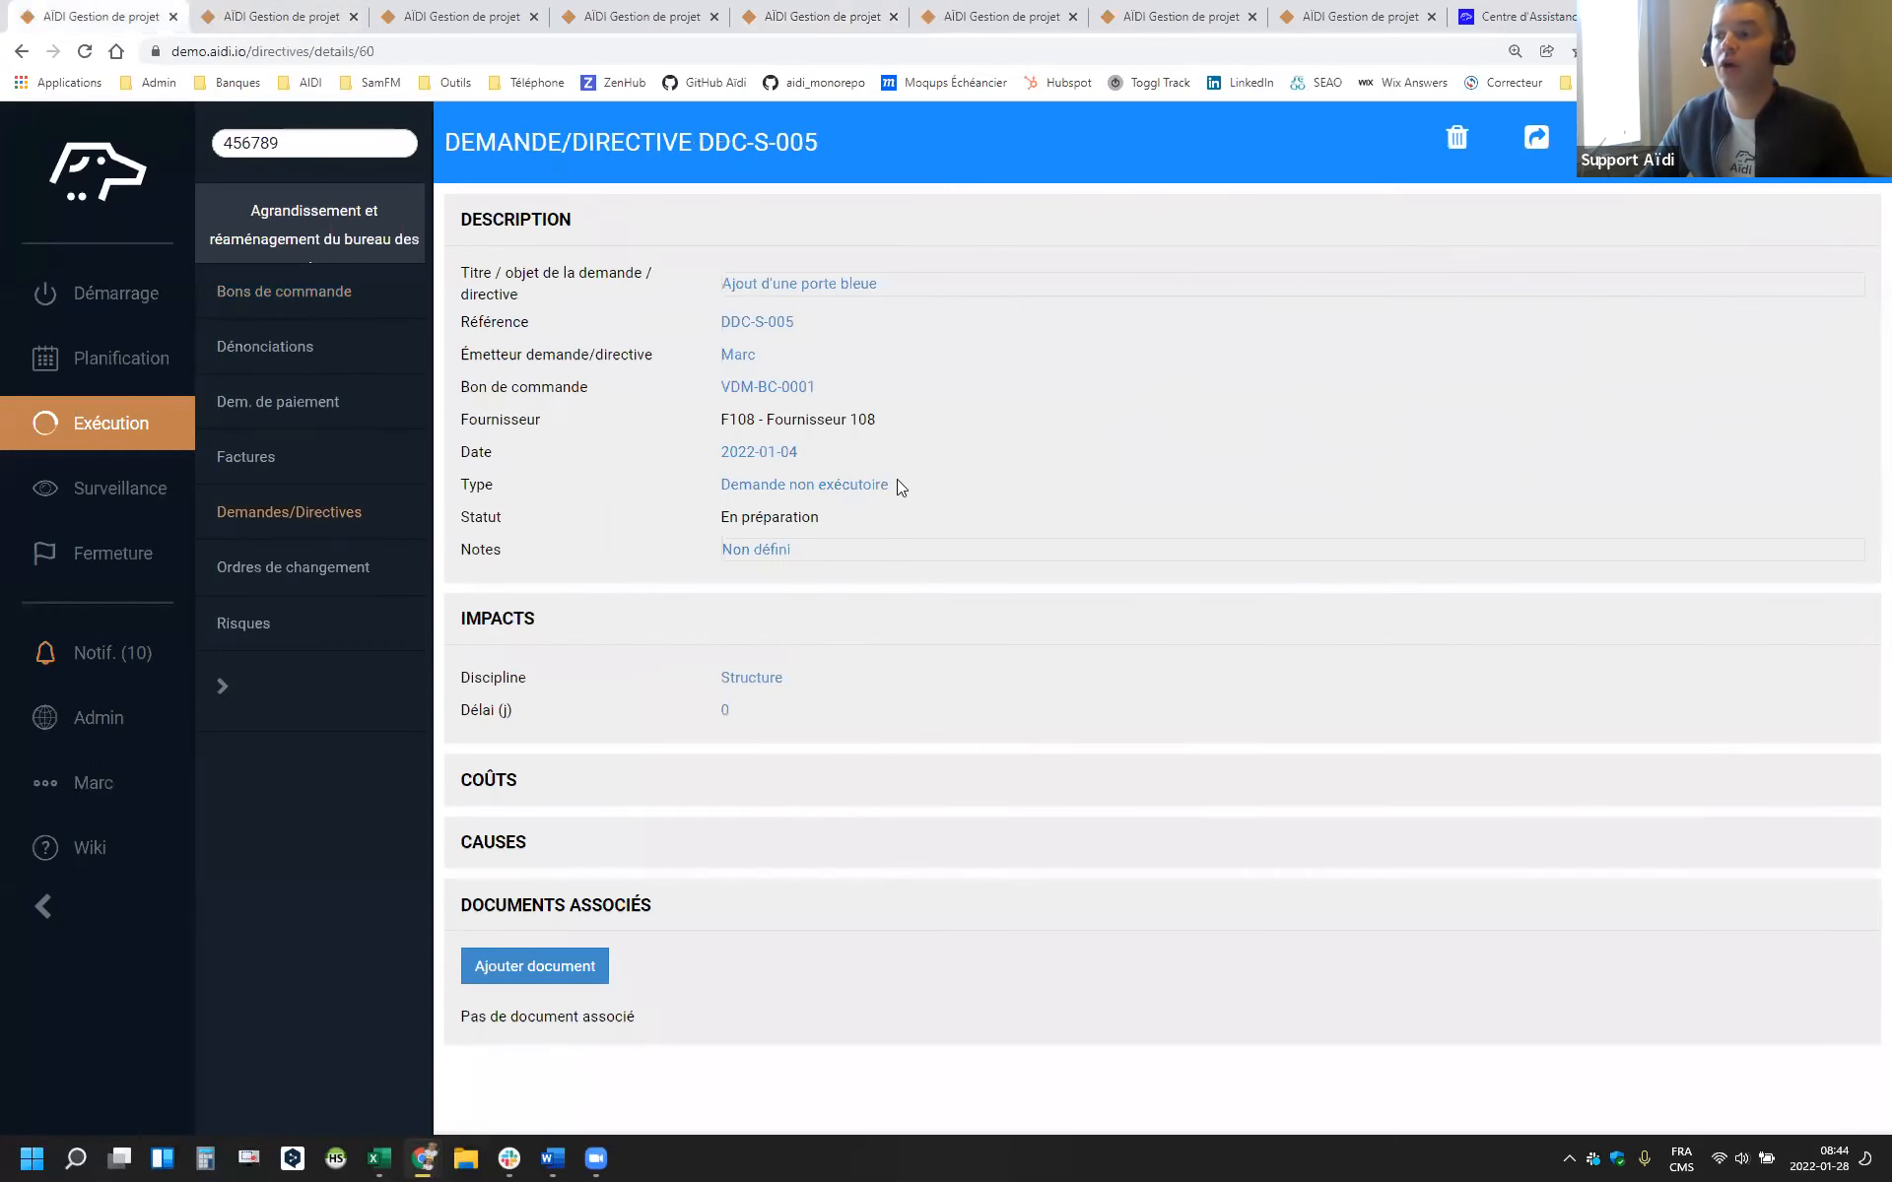
left_click(1548, 168)
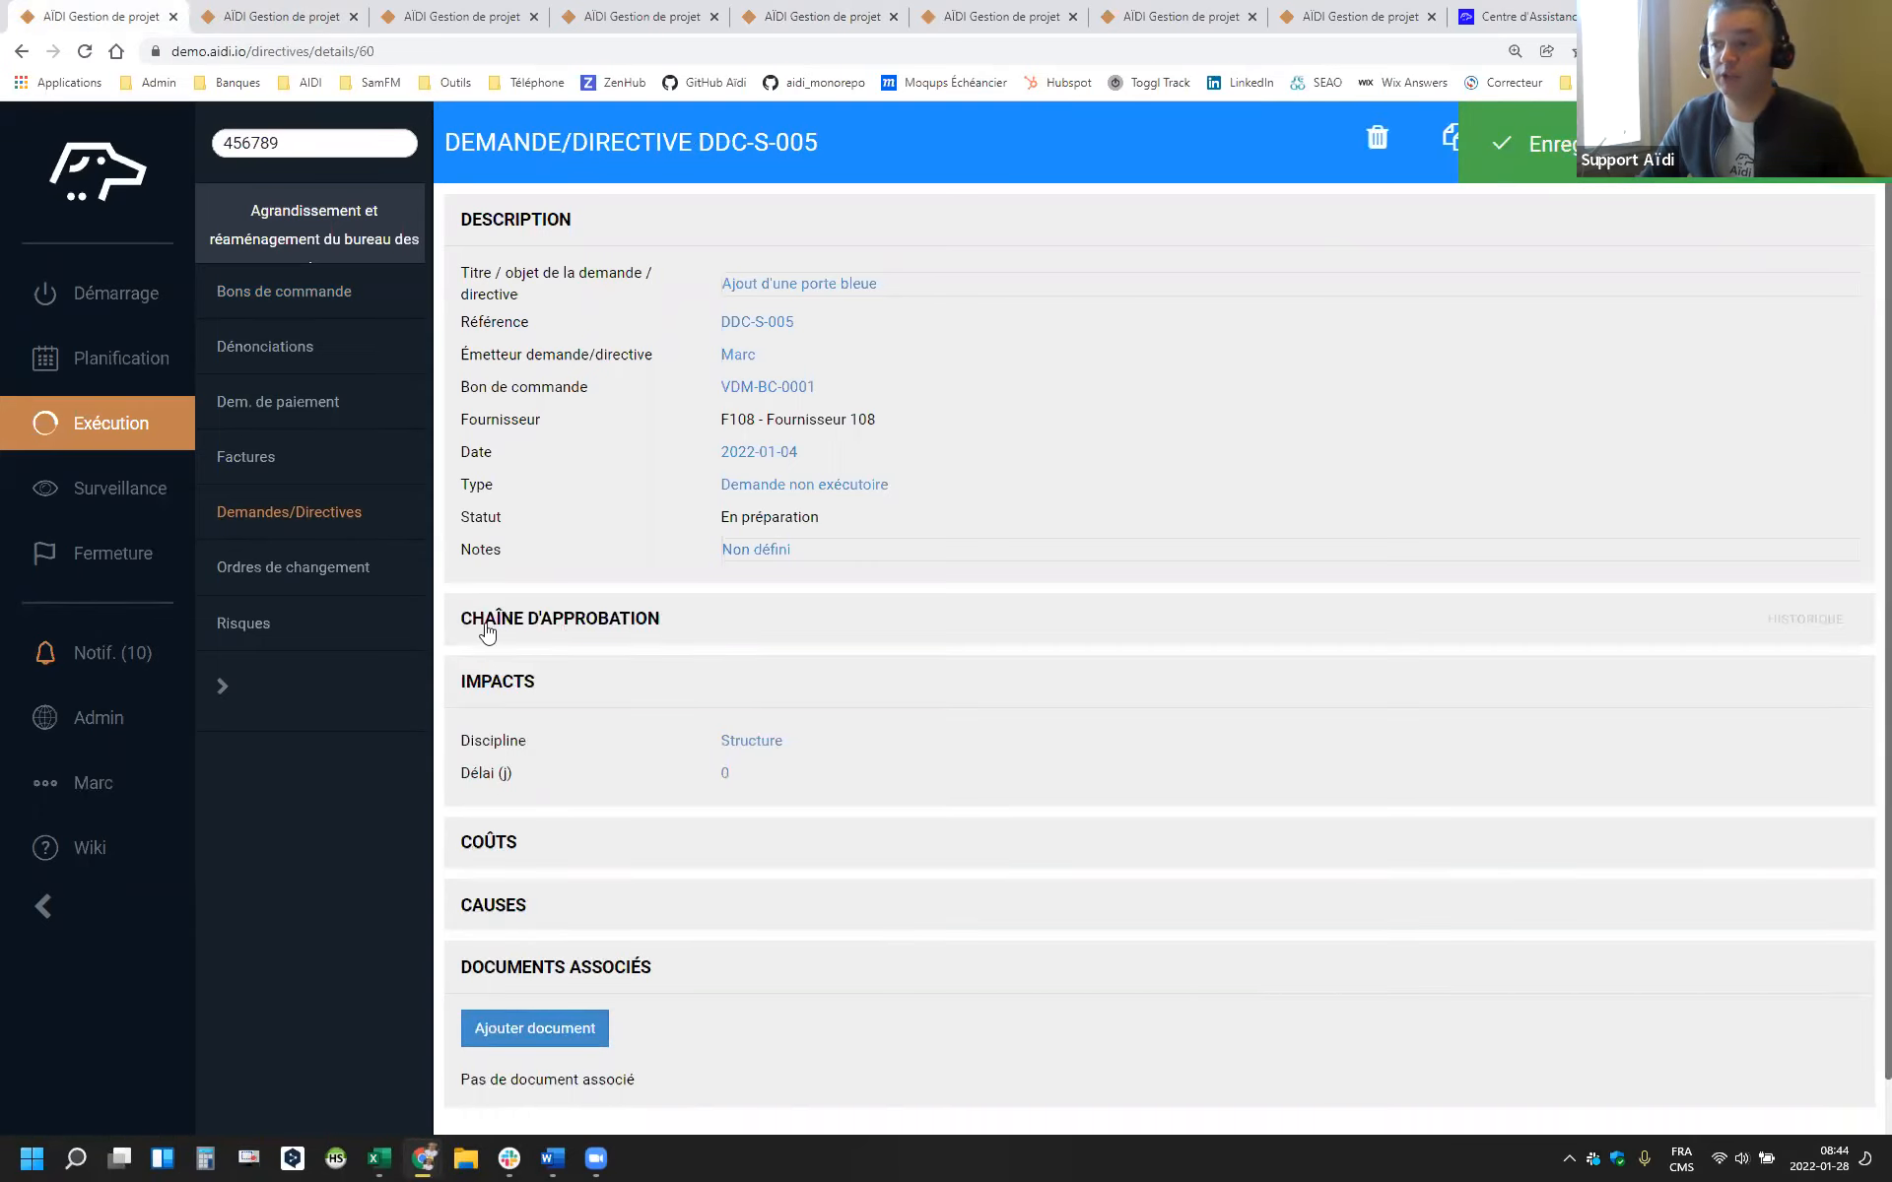
left_click(636, 623)
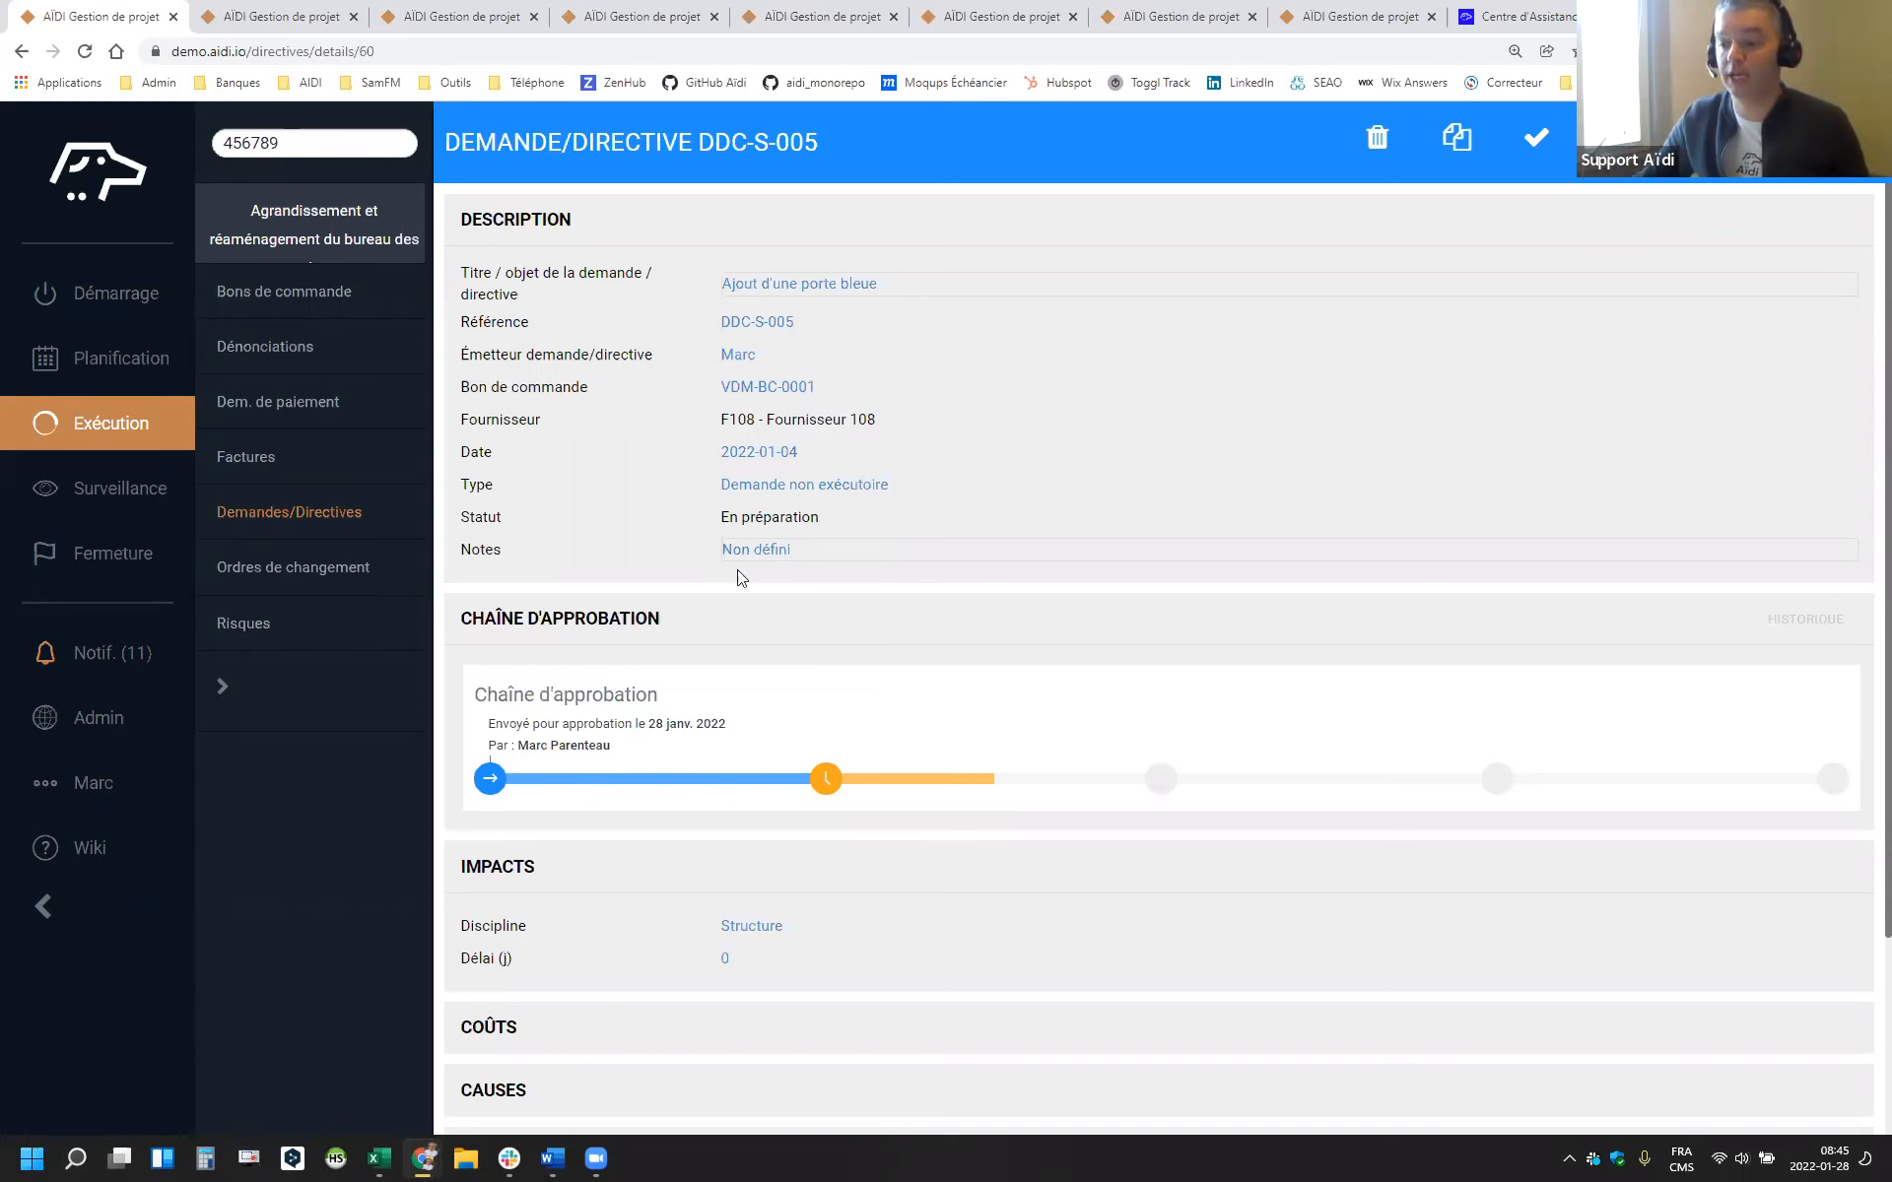
Examine the costs and status of DDC-S-005 as the contractor sees them, using the browser window logged in as Entrepreneur
mouse_move(438, 1157)
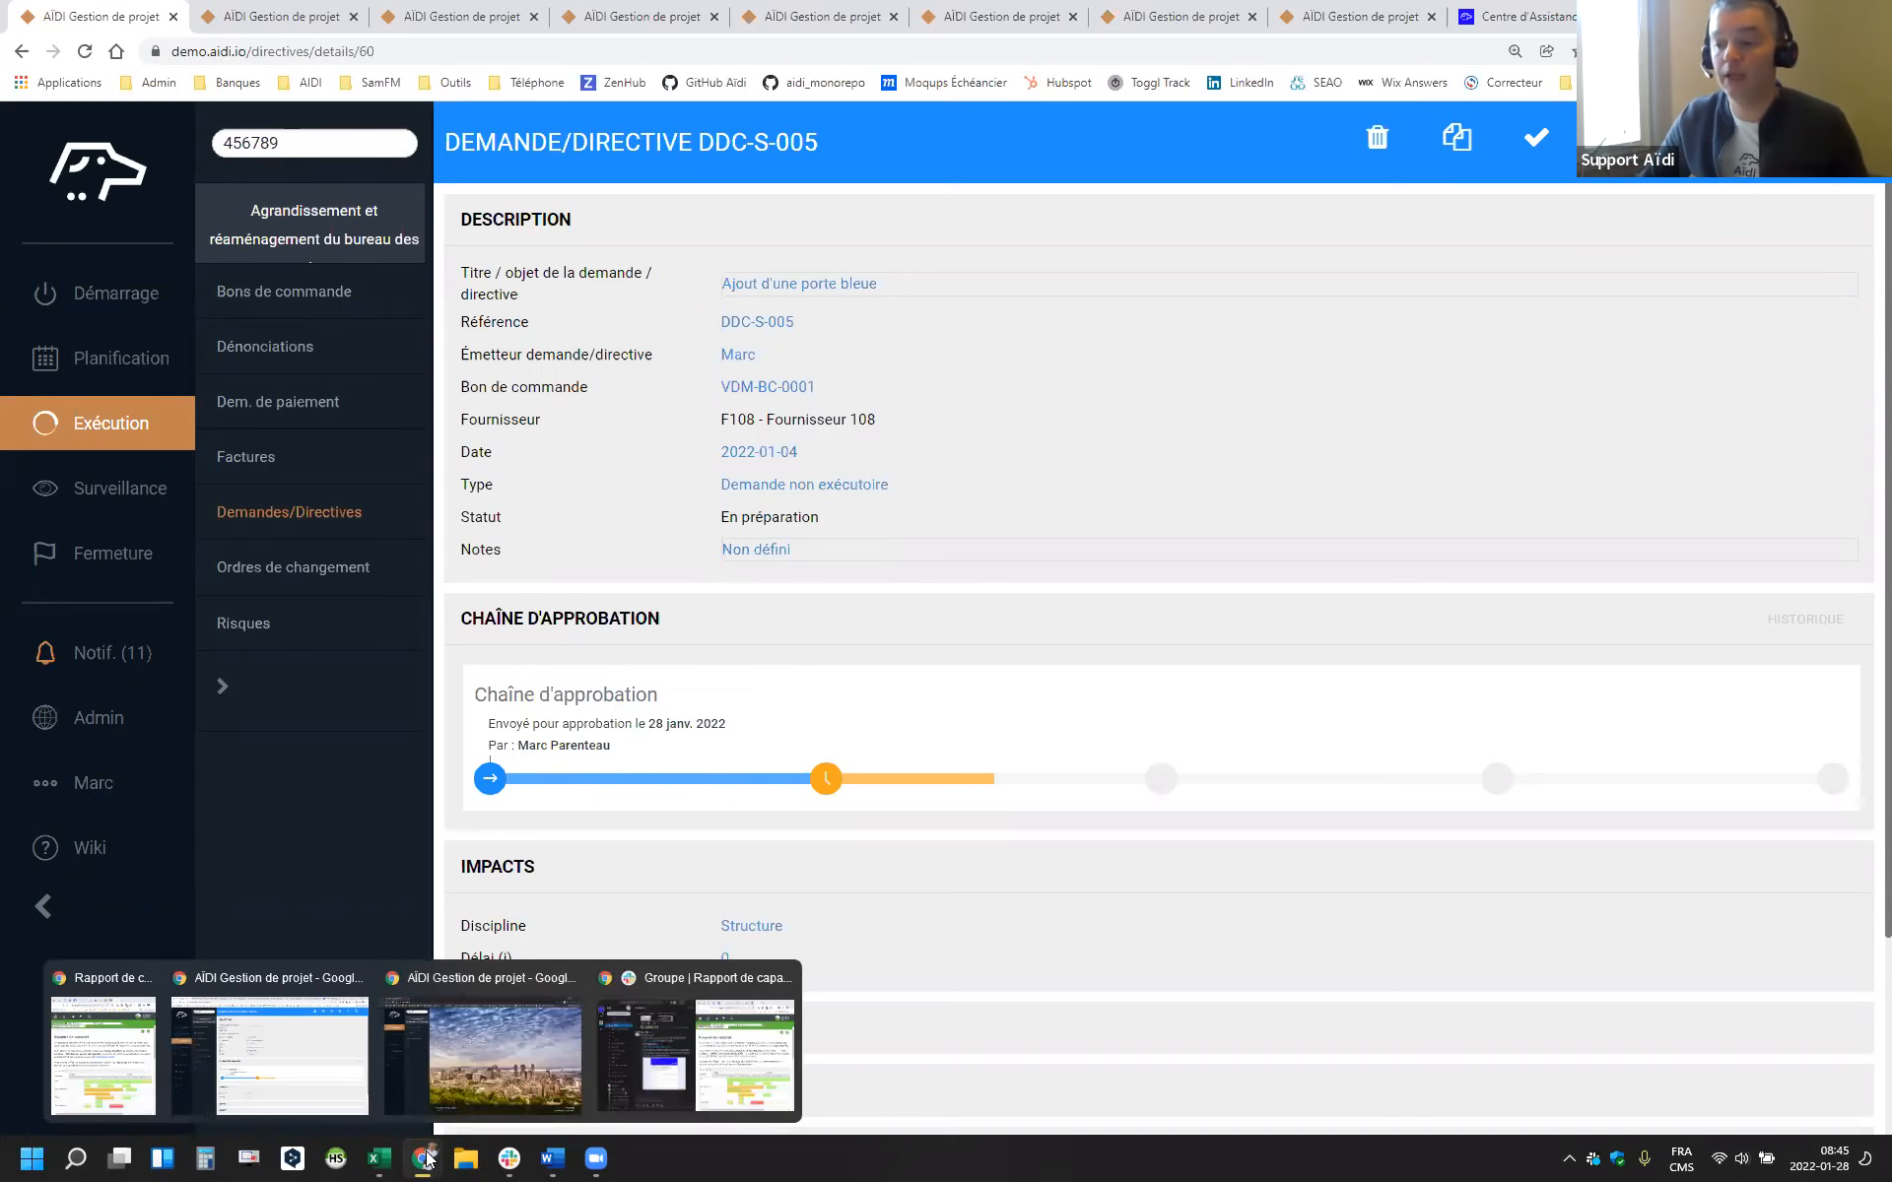
left_click(483, 1042)
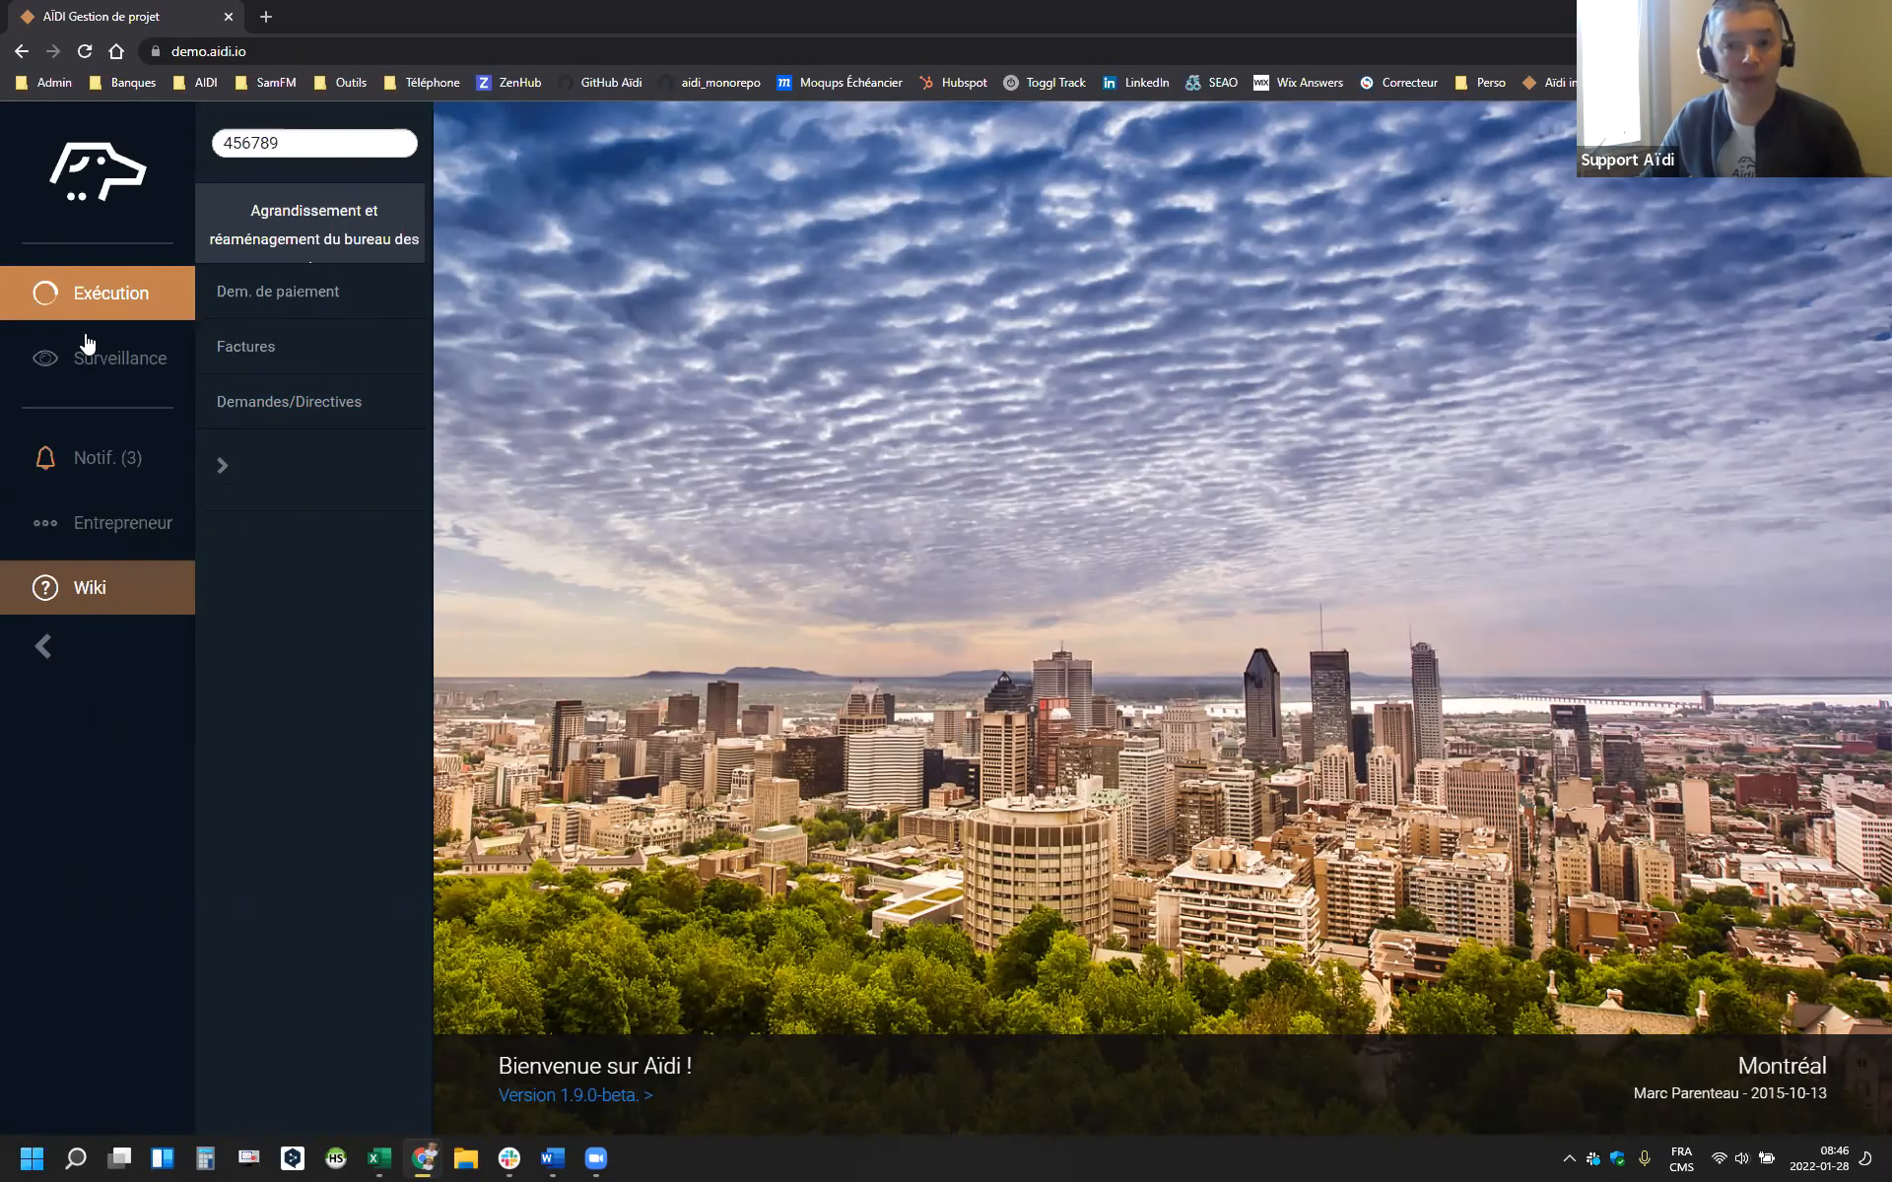
left_click(384, 420)
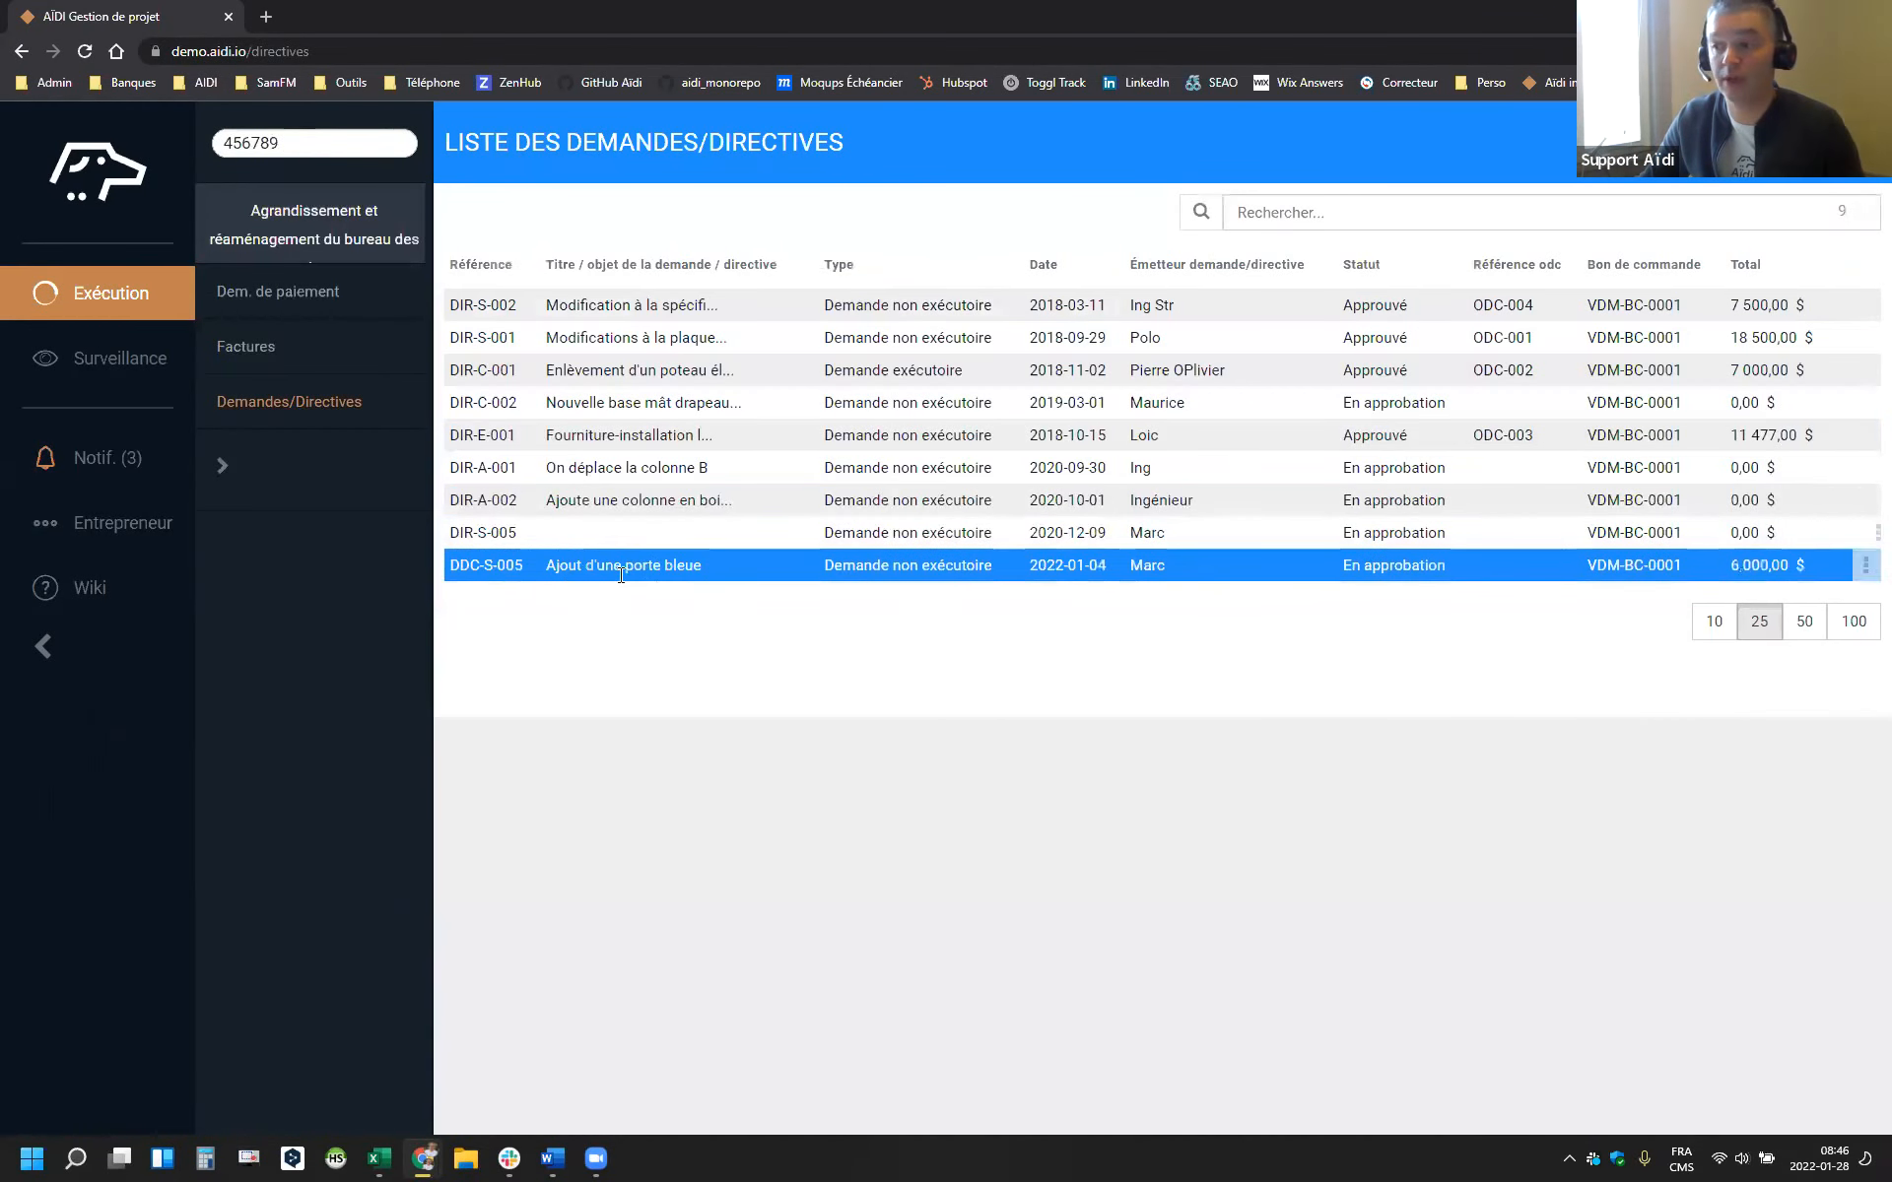
left_click(911, 568)
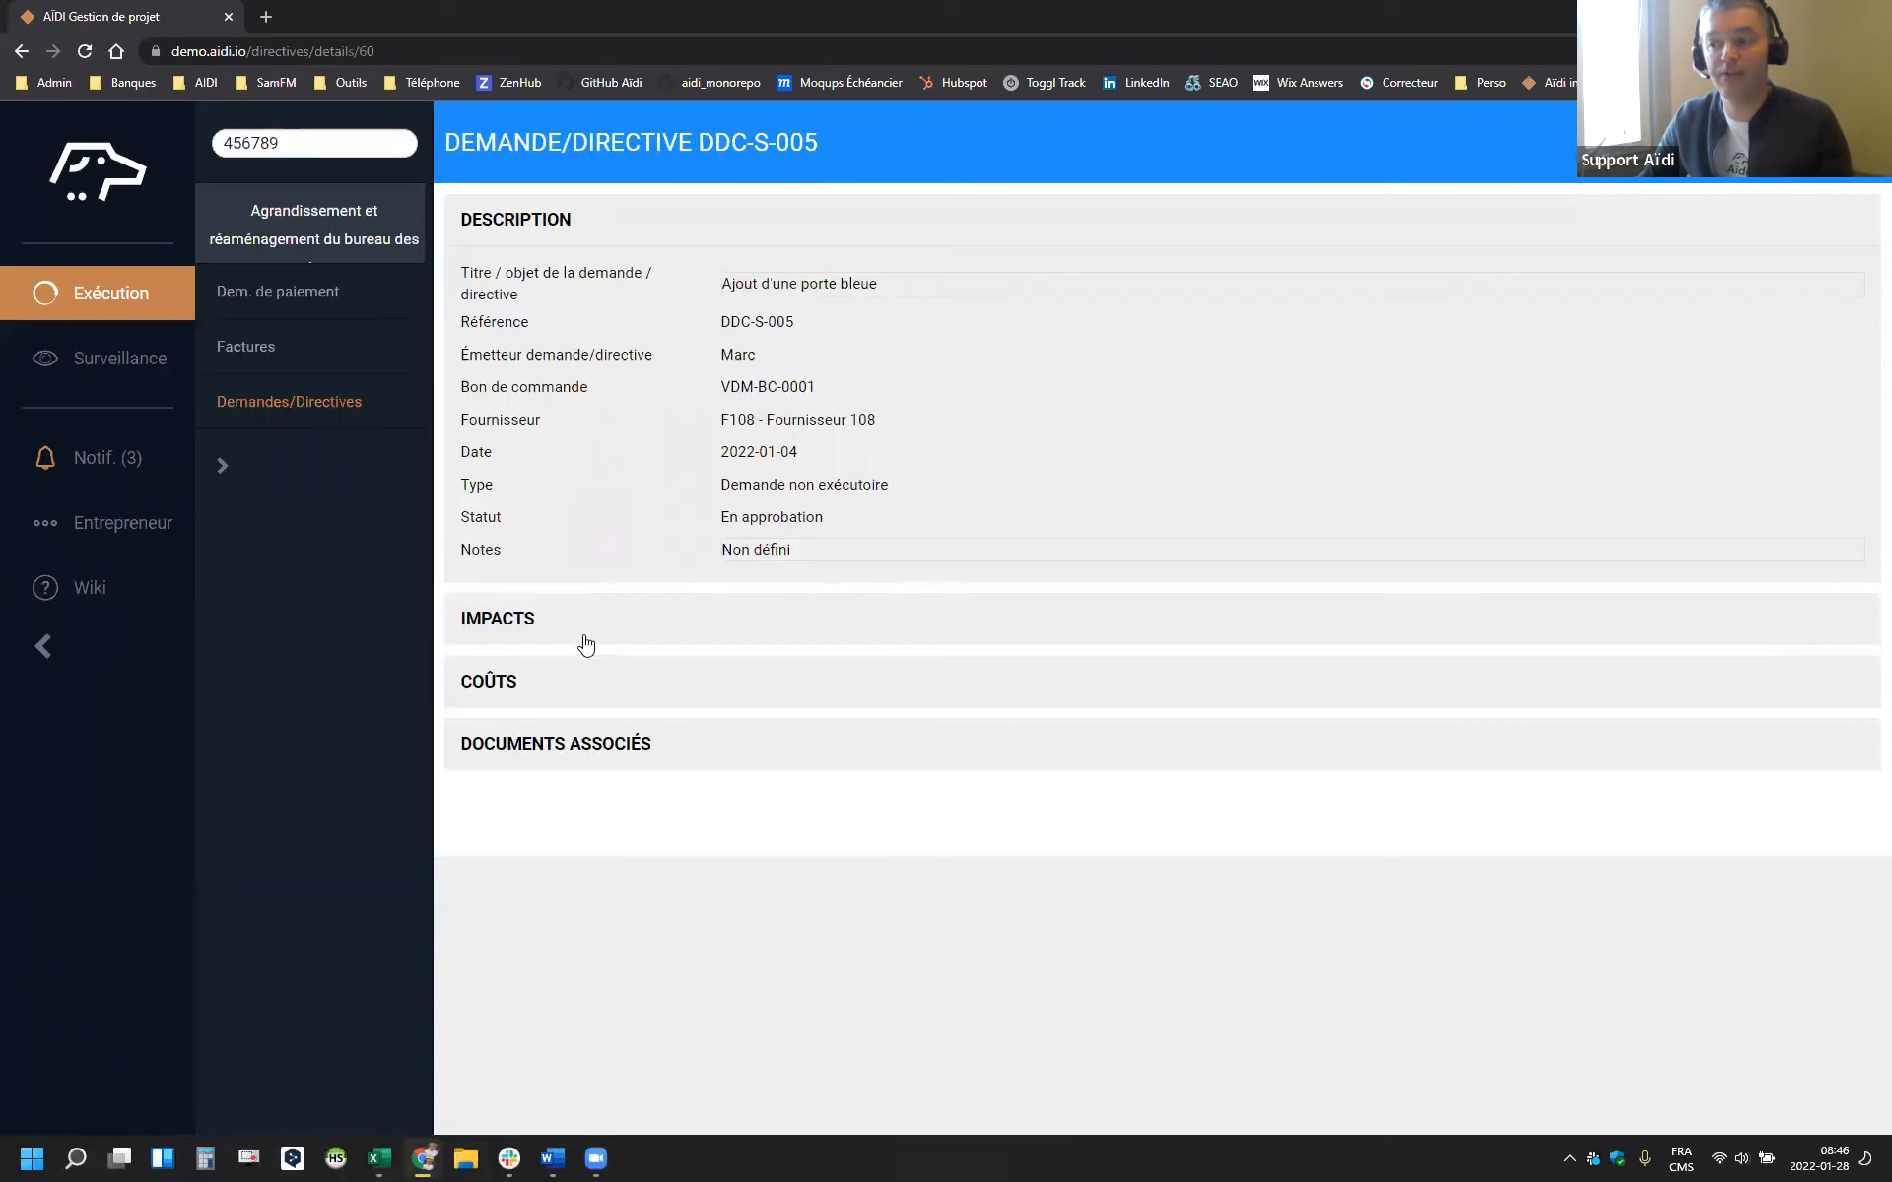
left_click(521, 691)
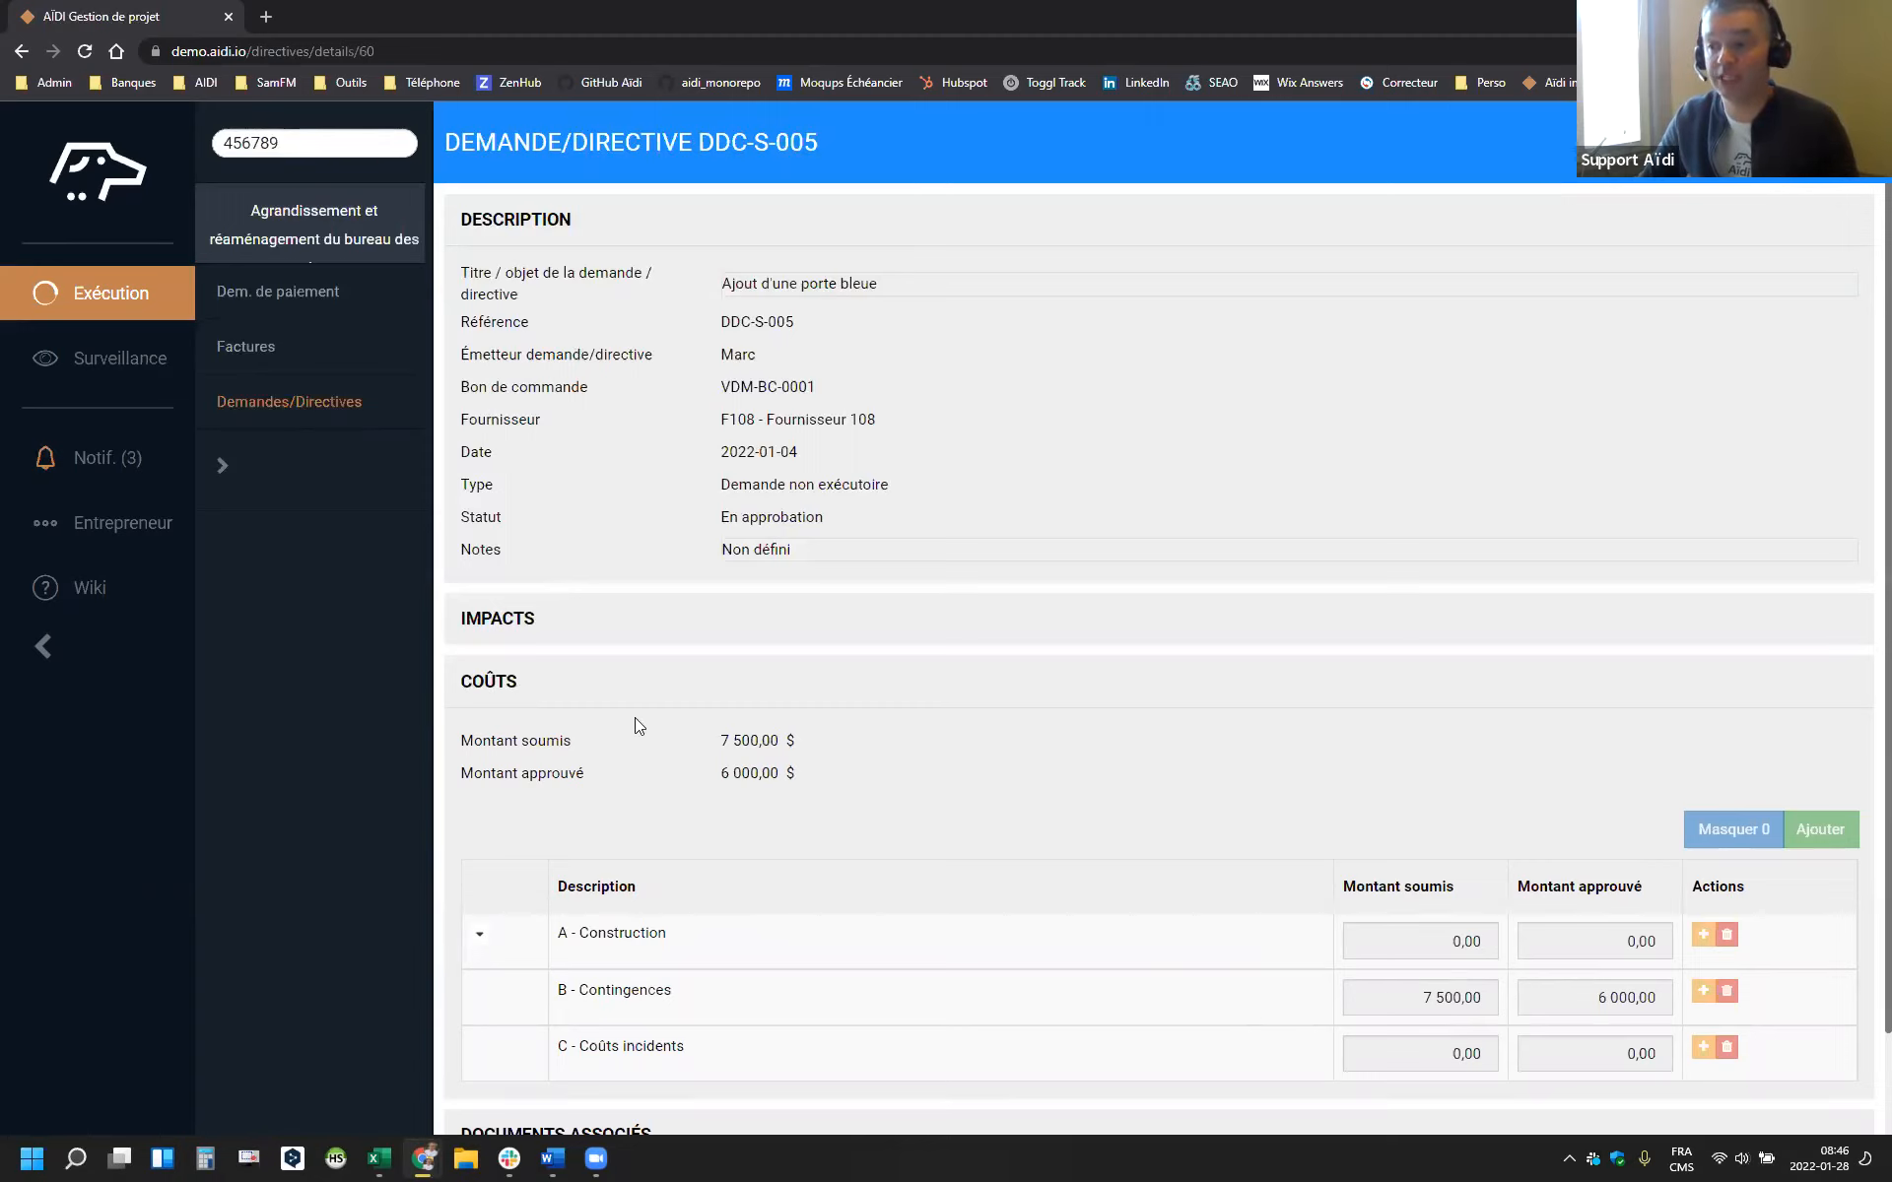
left_click(532, 694)
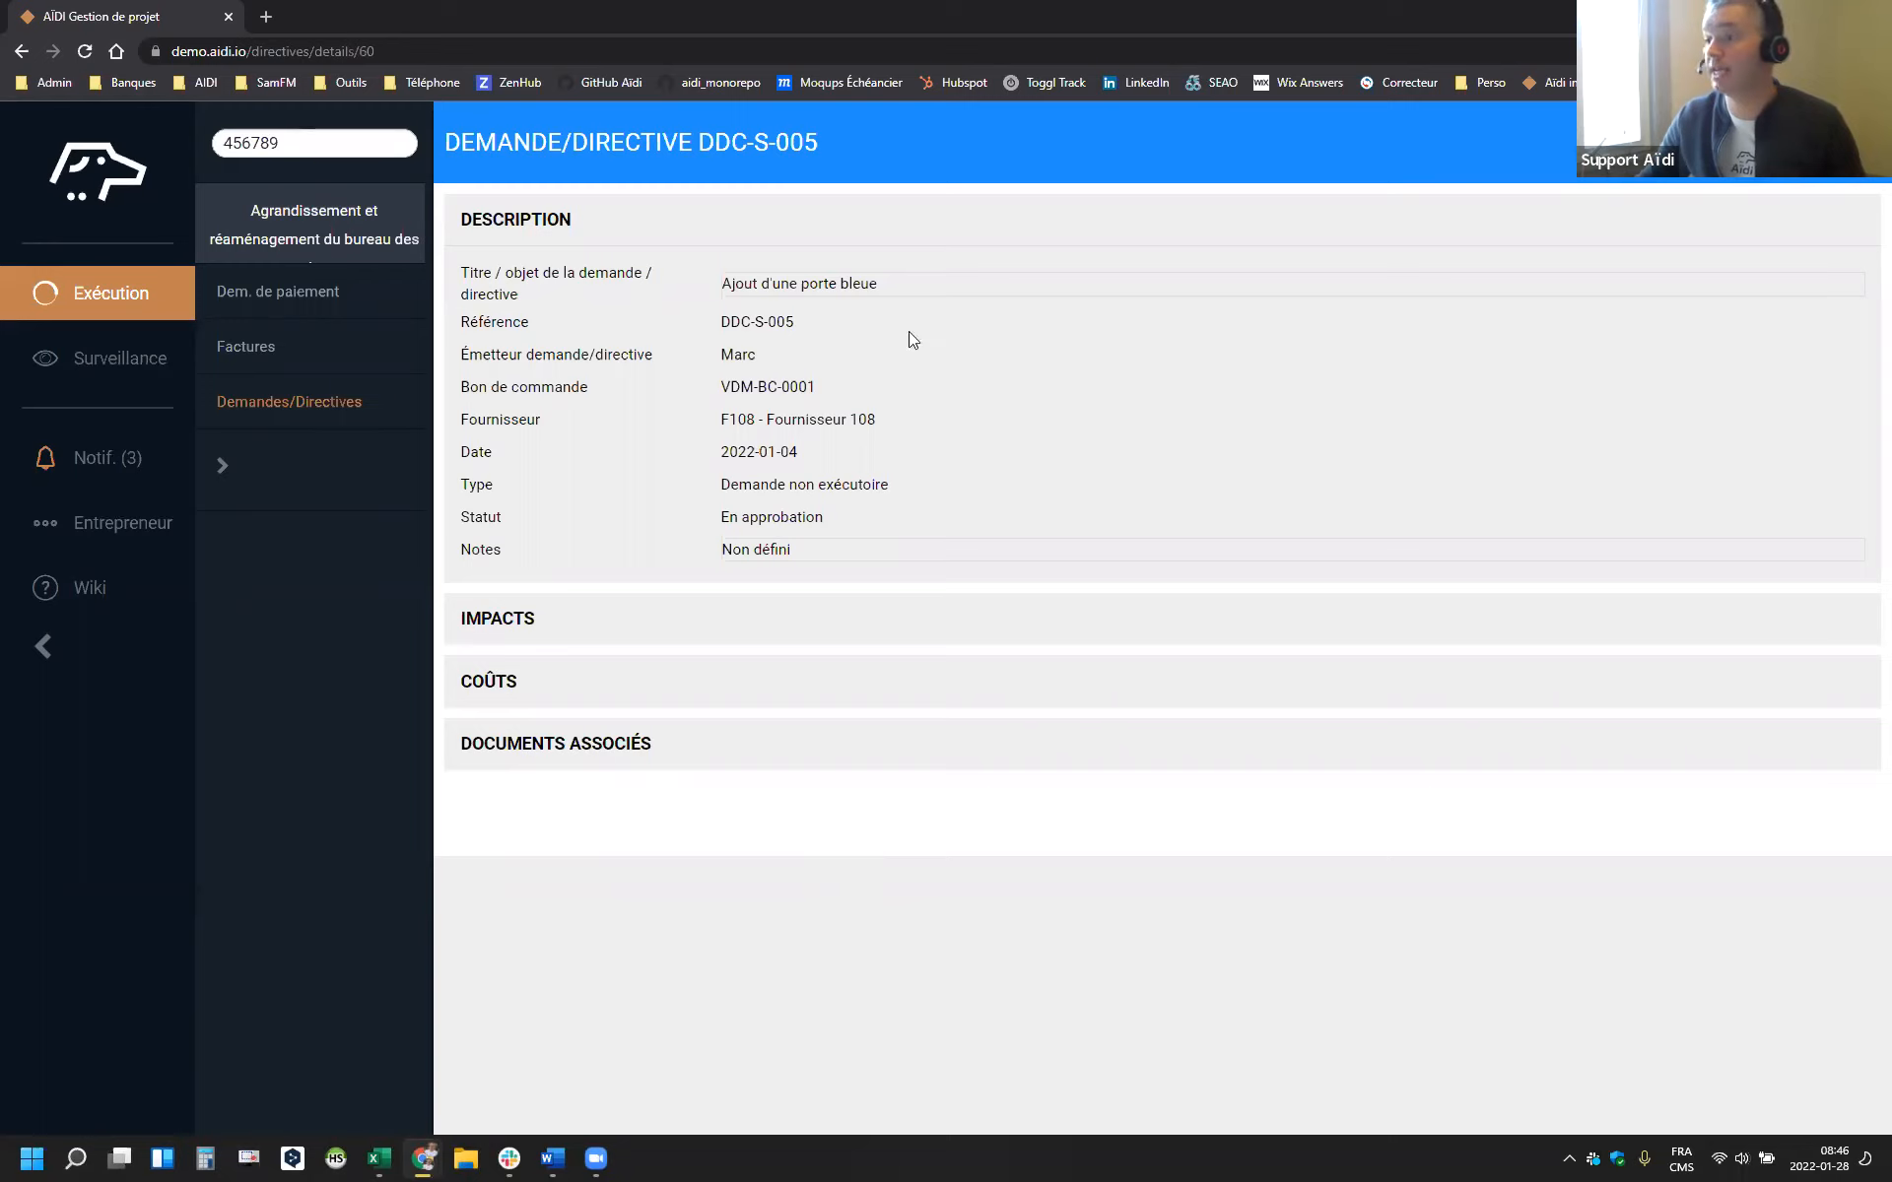
left_click_drag(720, 516, 974, 526)
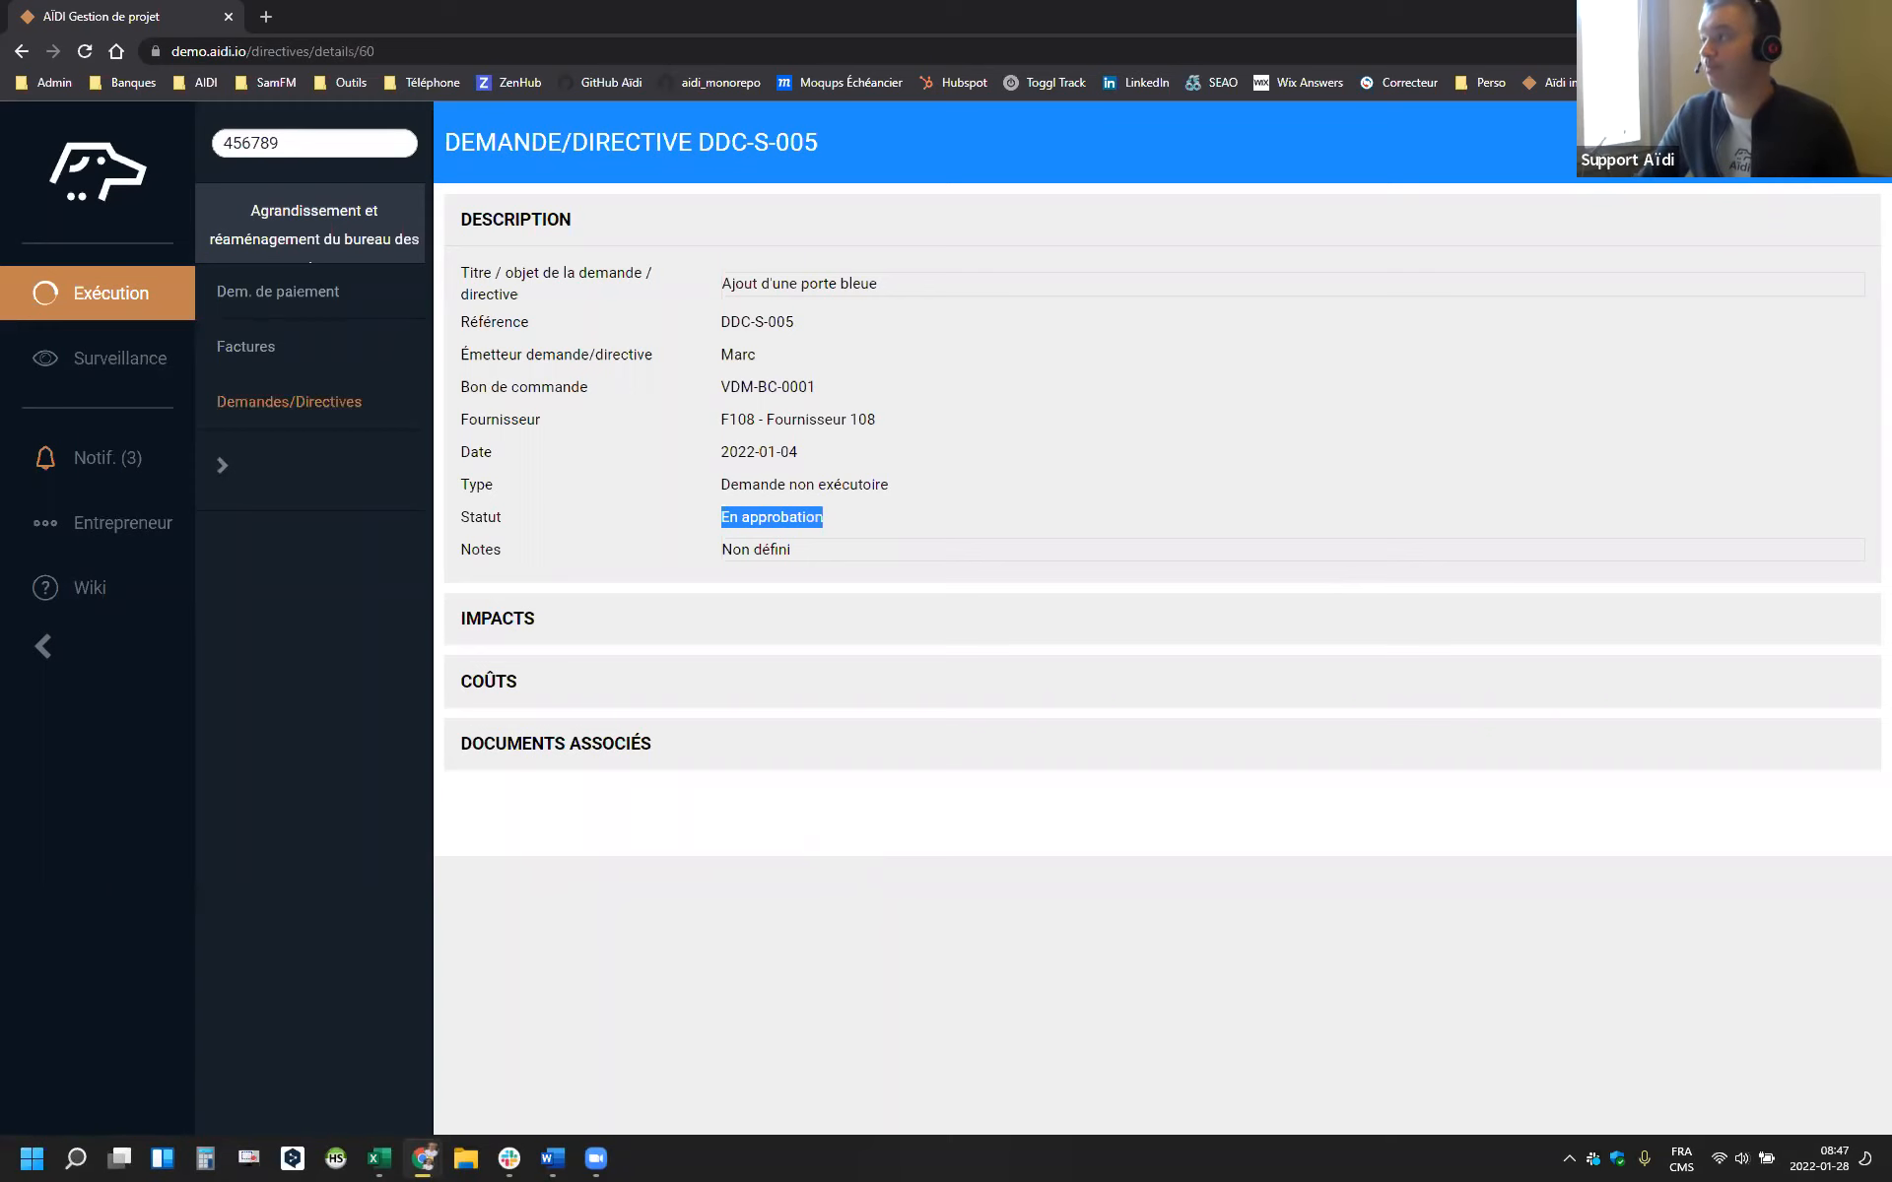
Return to the internal browser window and open a new change order form for project 456789
key("alt+Tab")
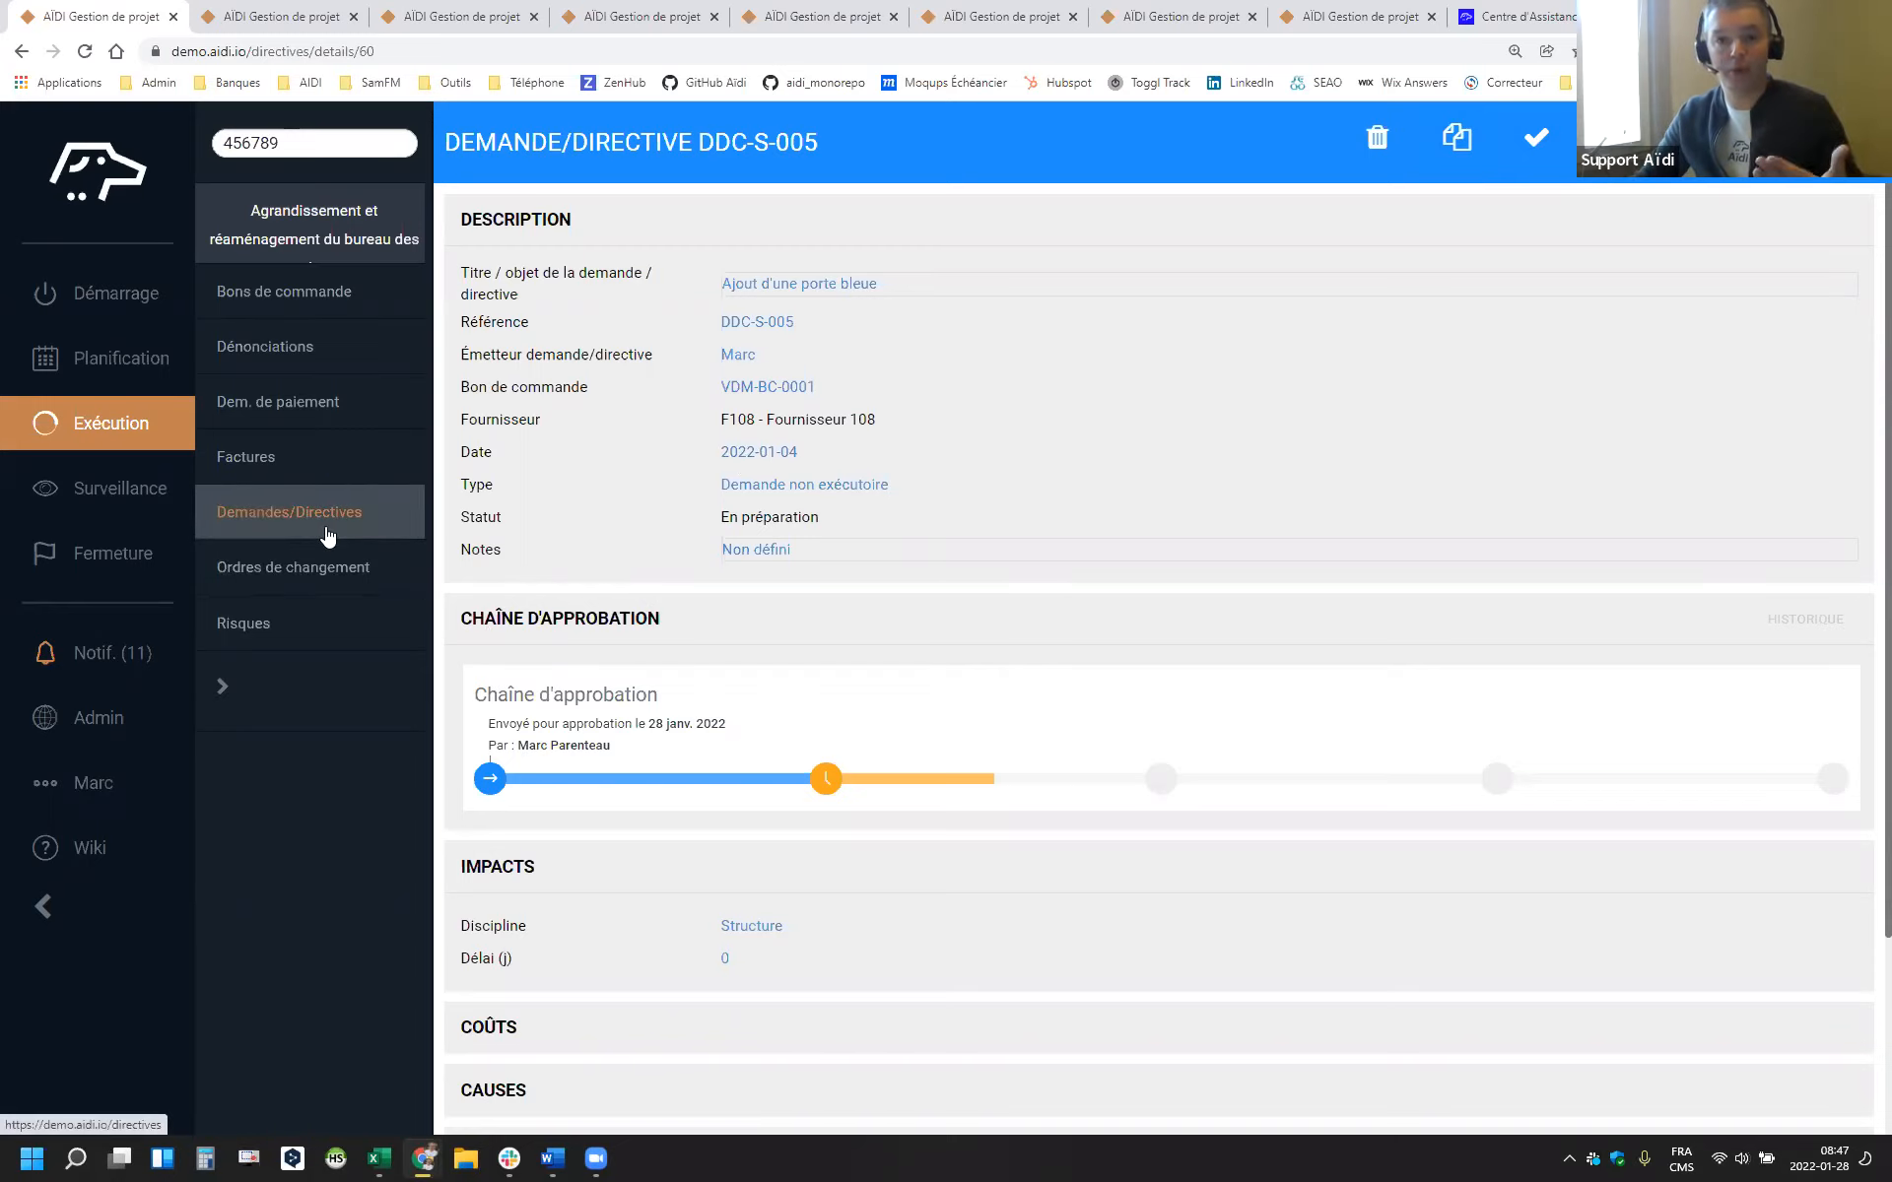
left_click(323, 569)
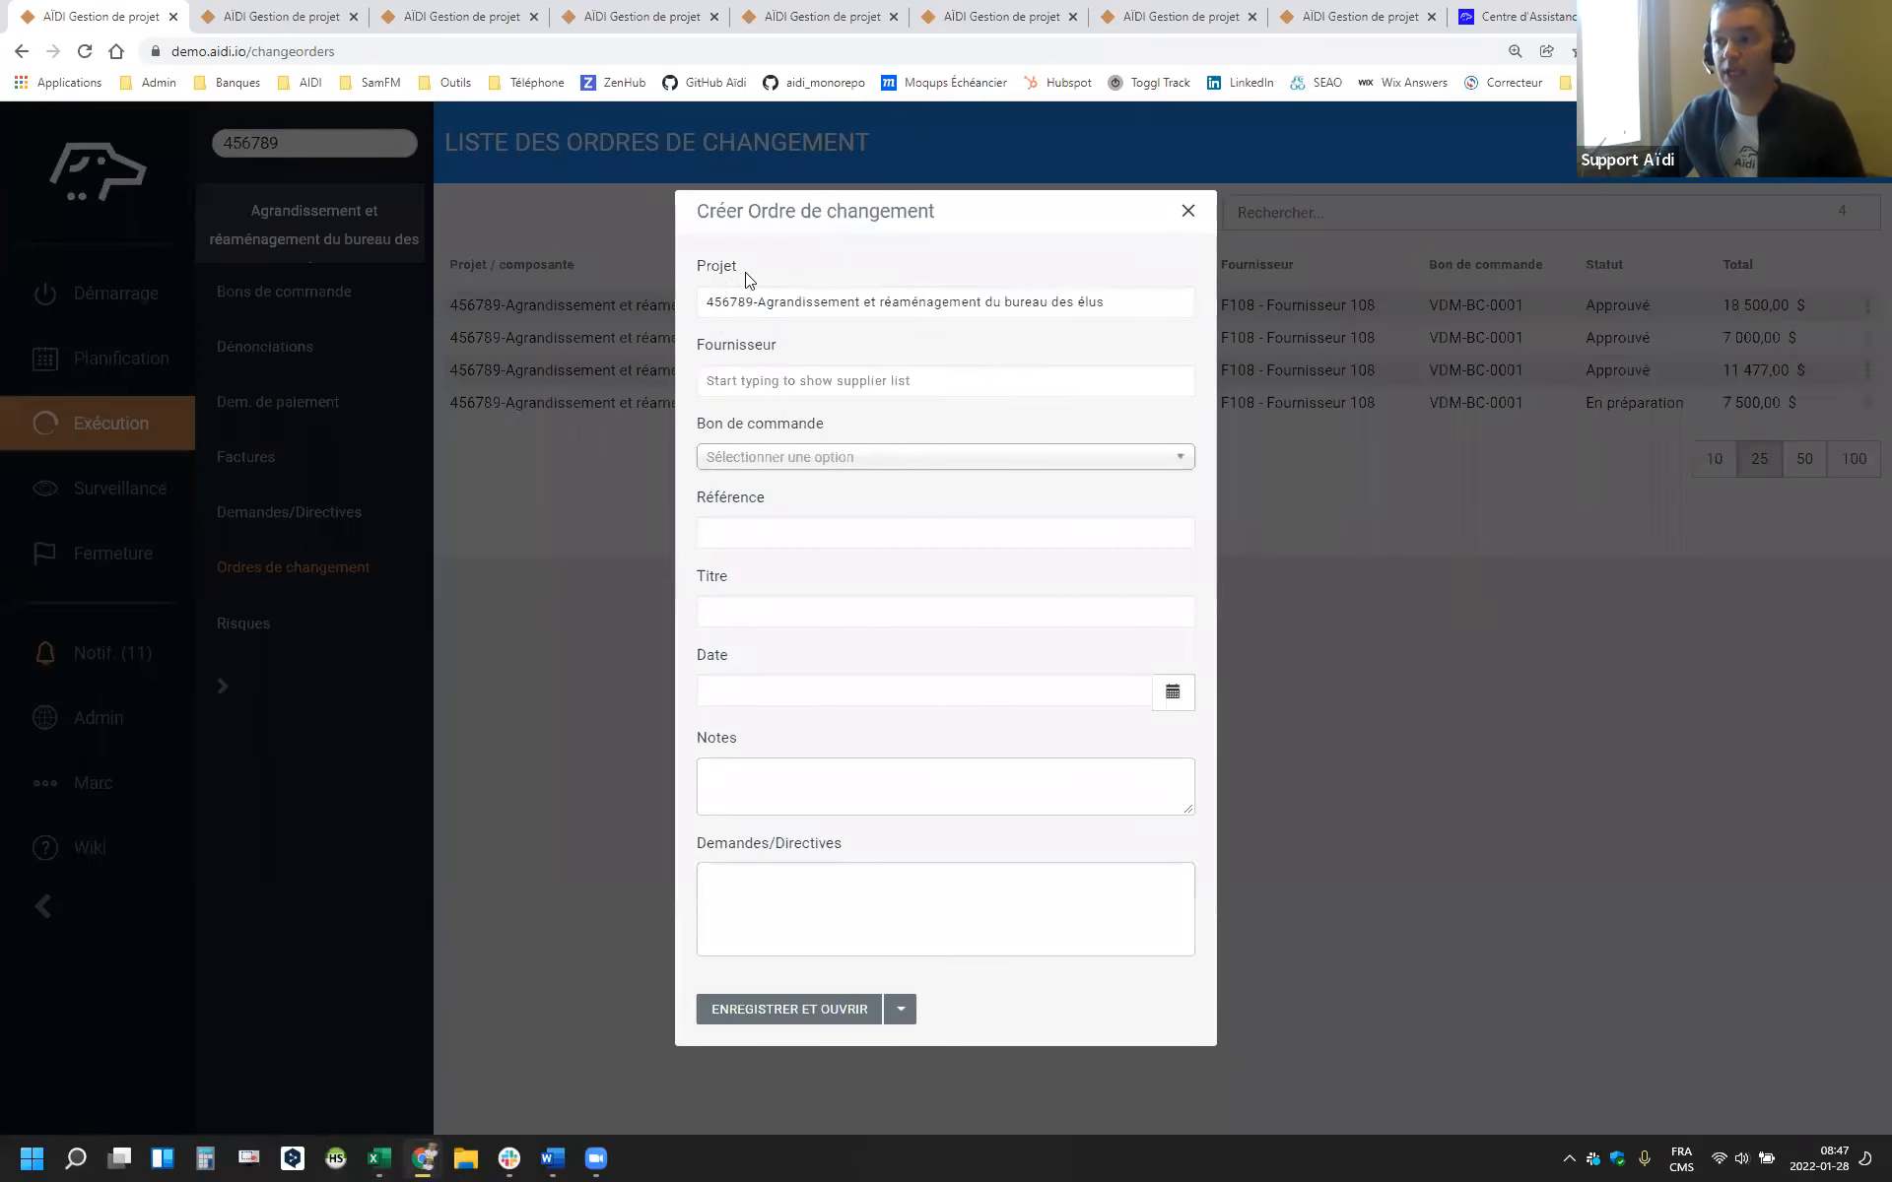
left_click(786, 381)
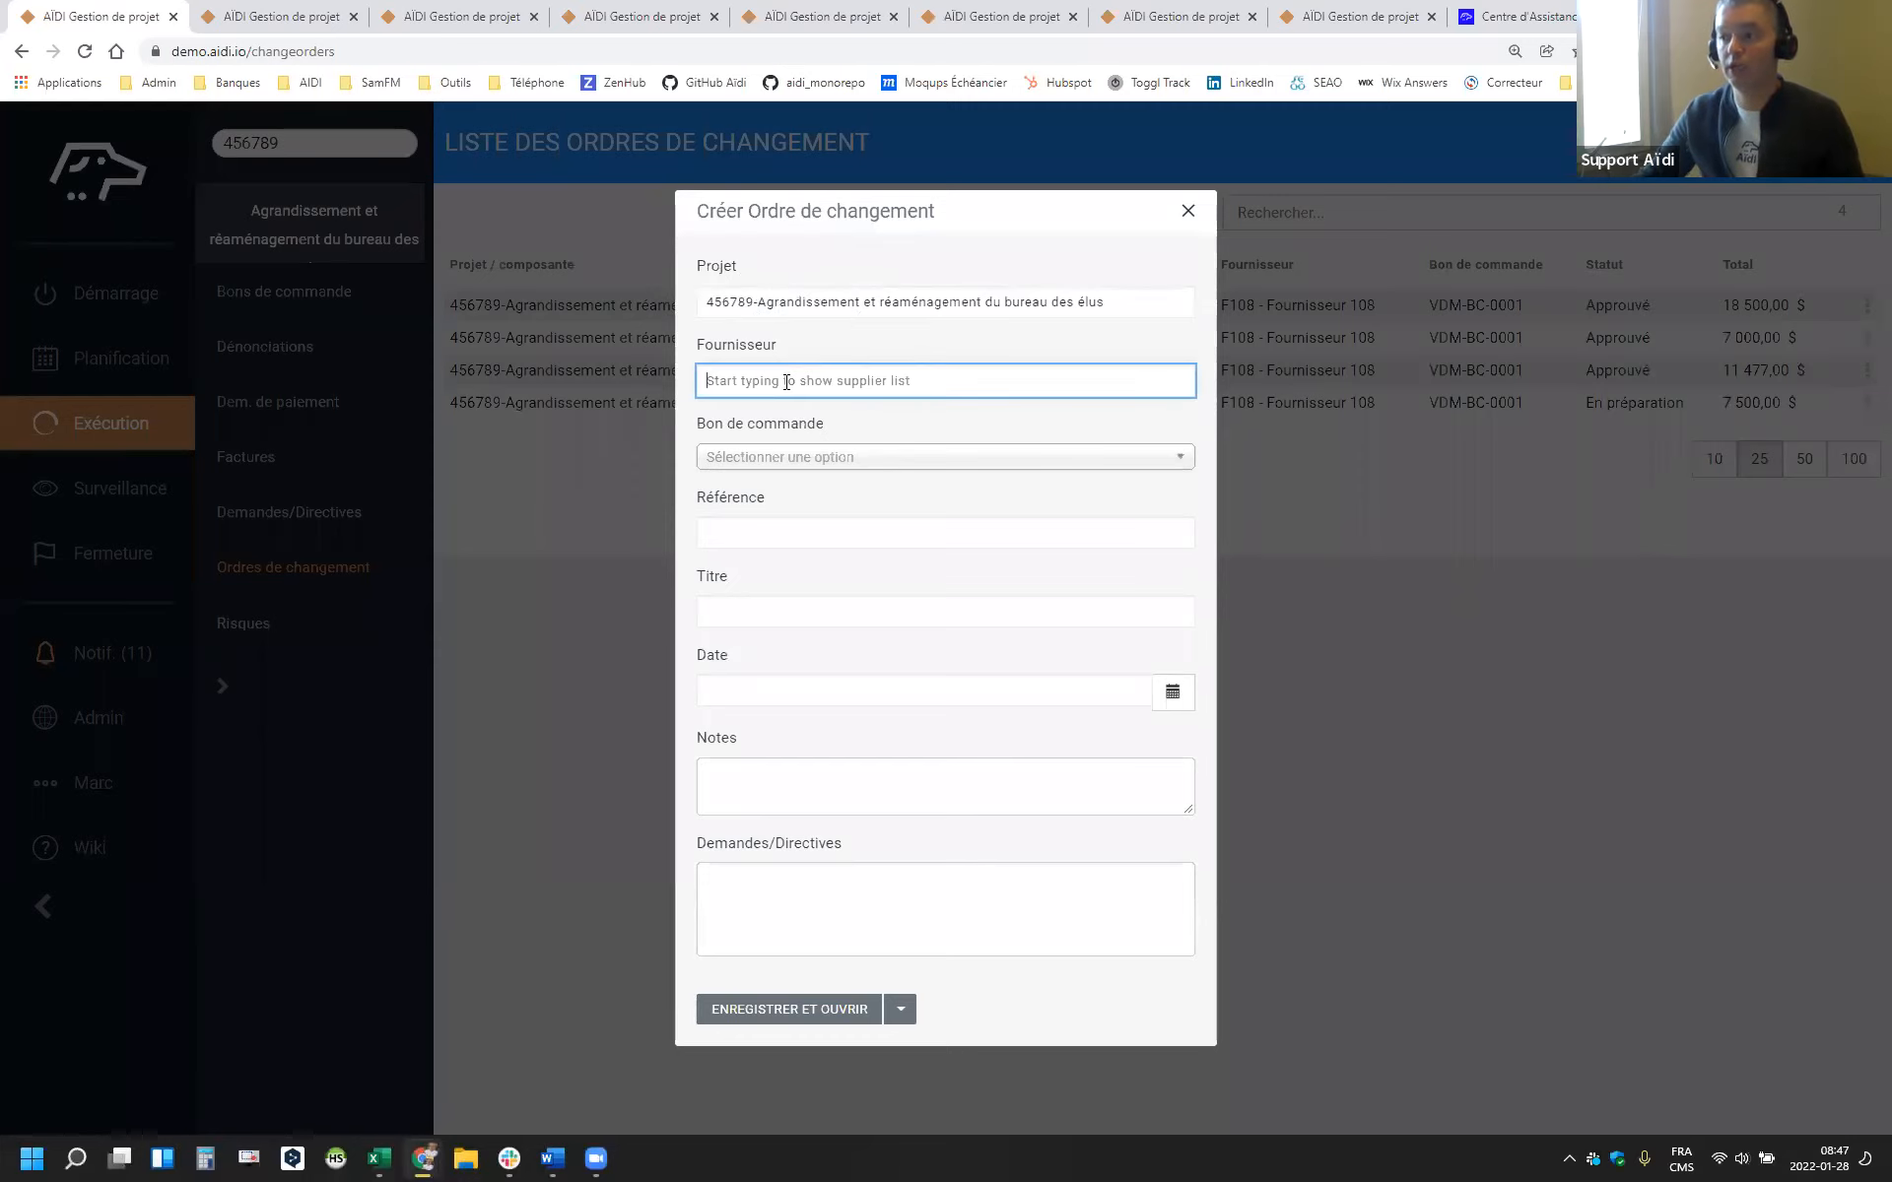
type("demo")
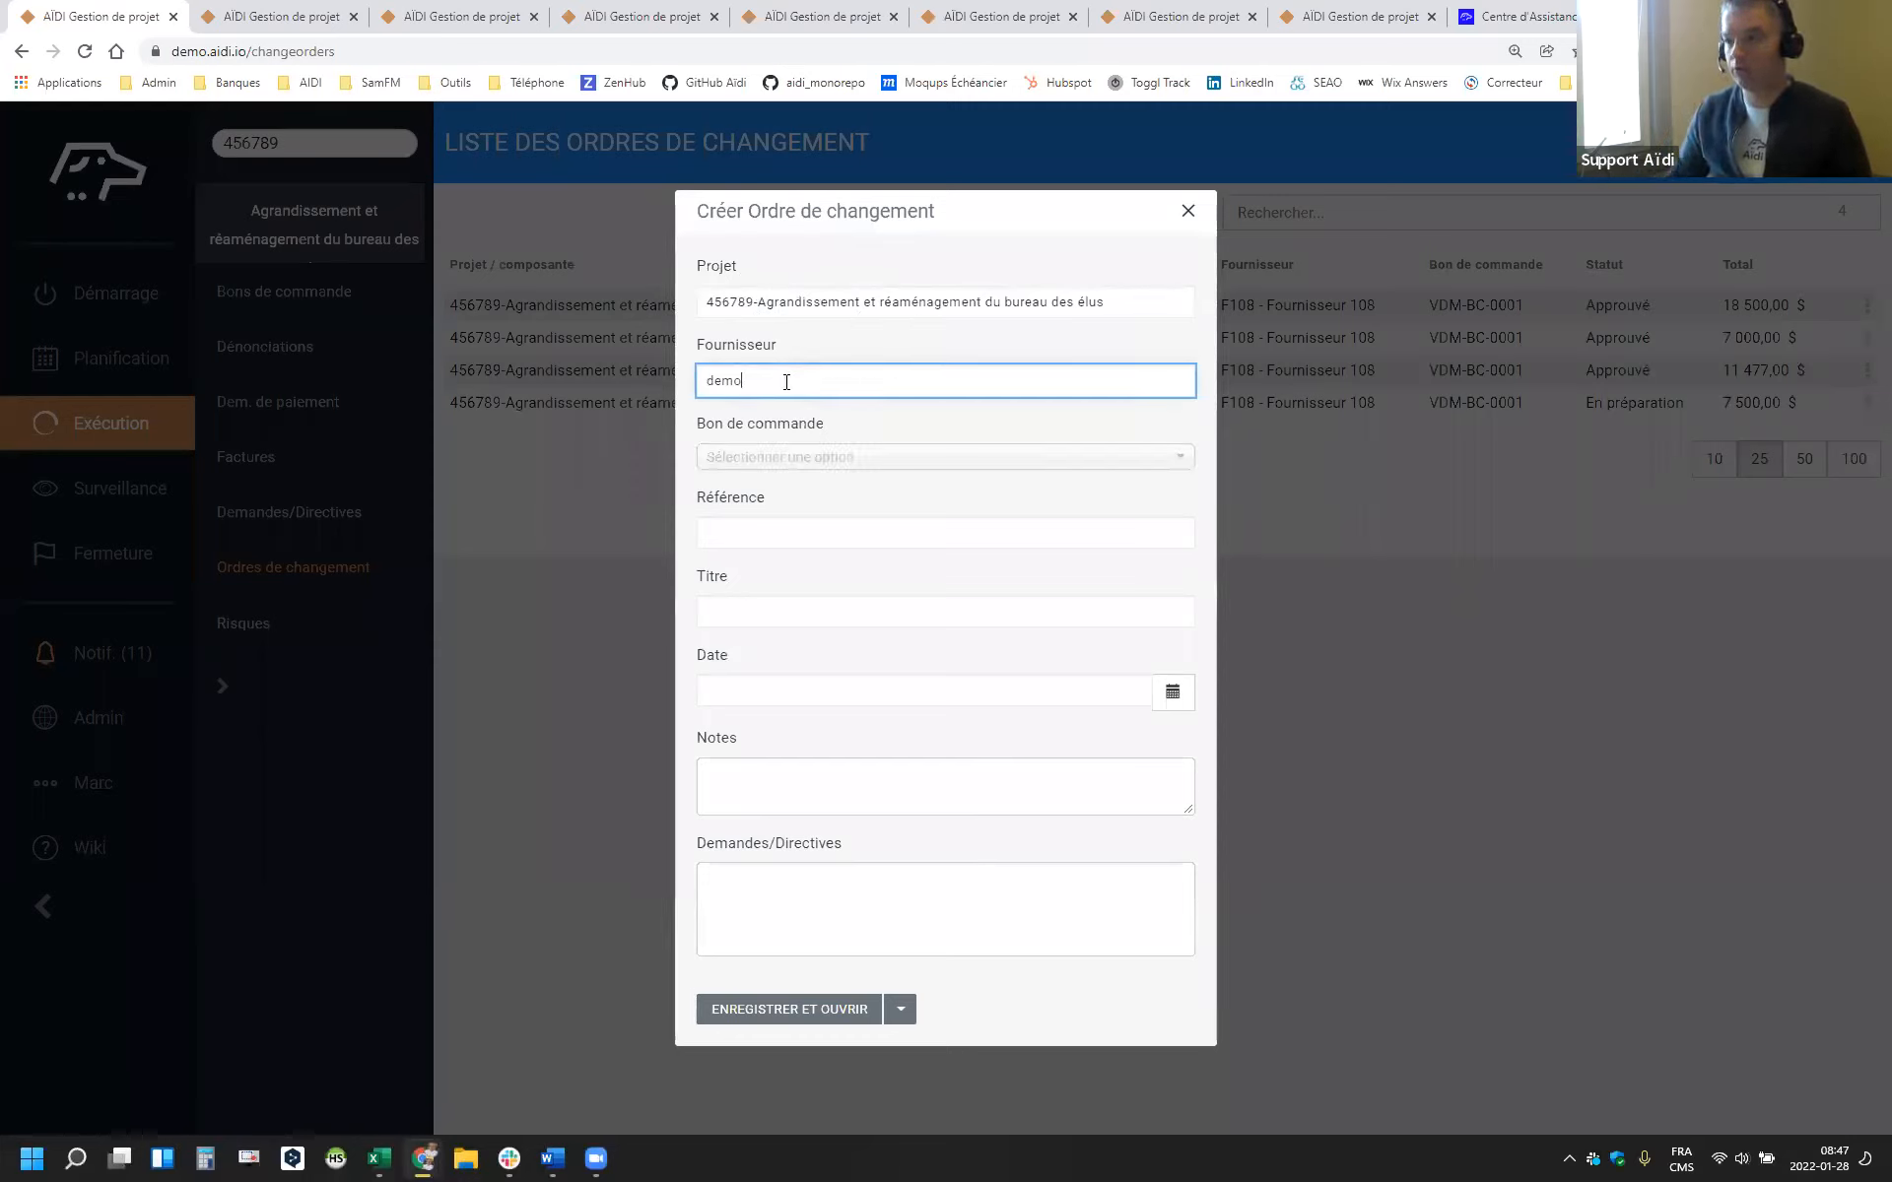
left_click_drag(782, 384, 611, 367)
key("BackSpace")
type("108")
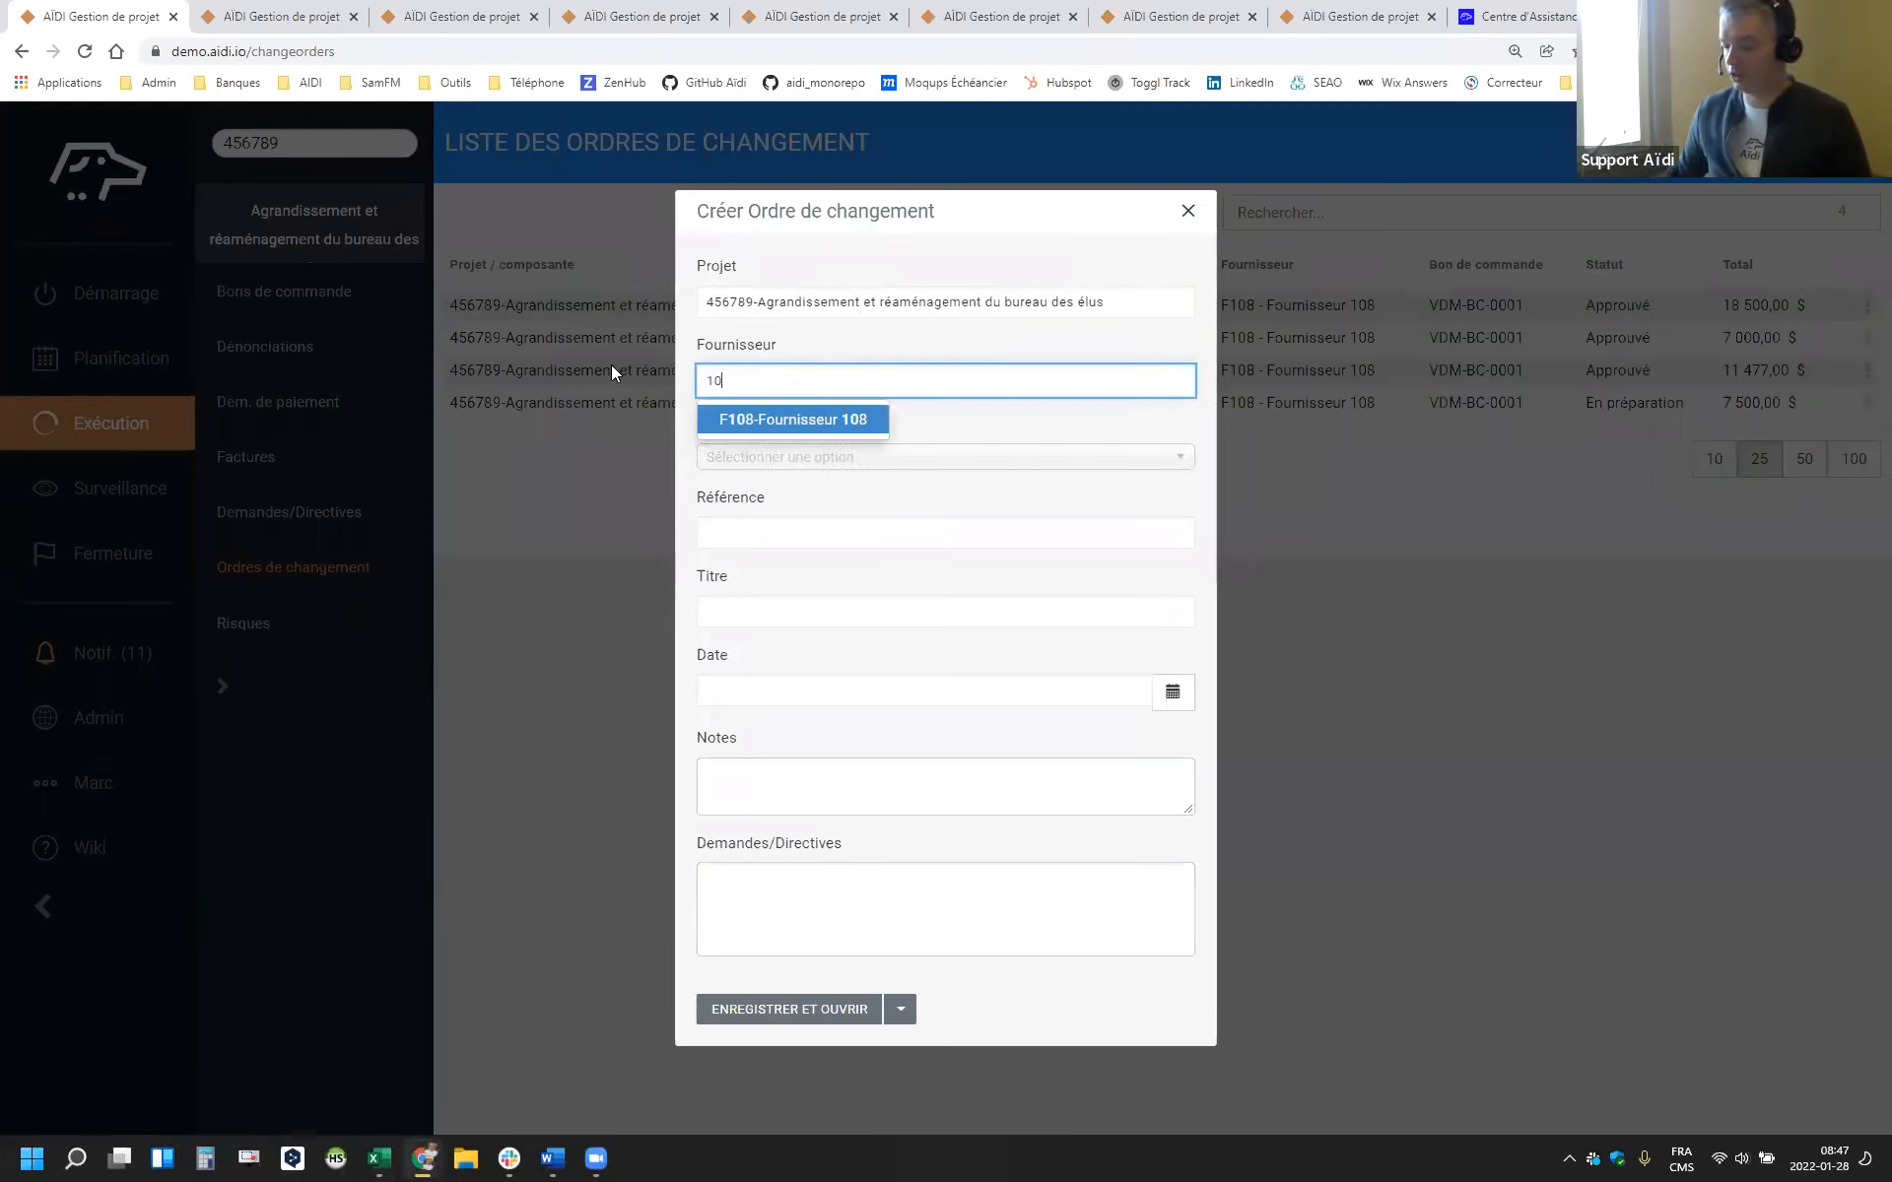
left_click(772, 422)
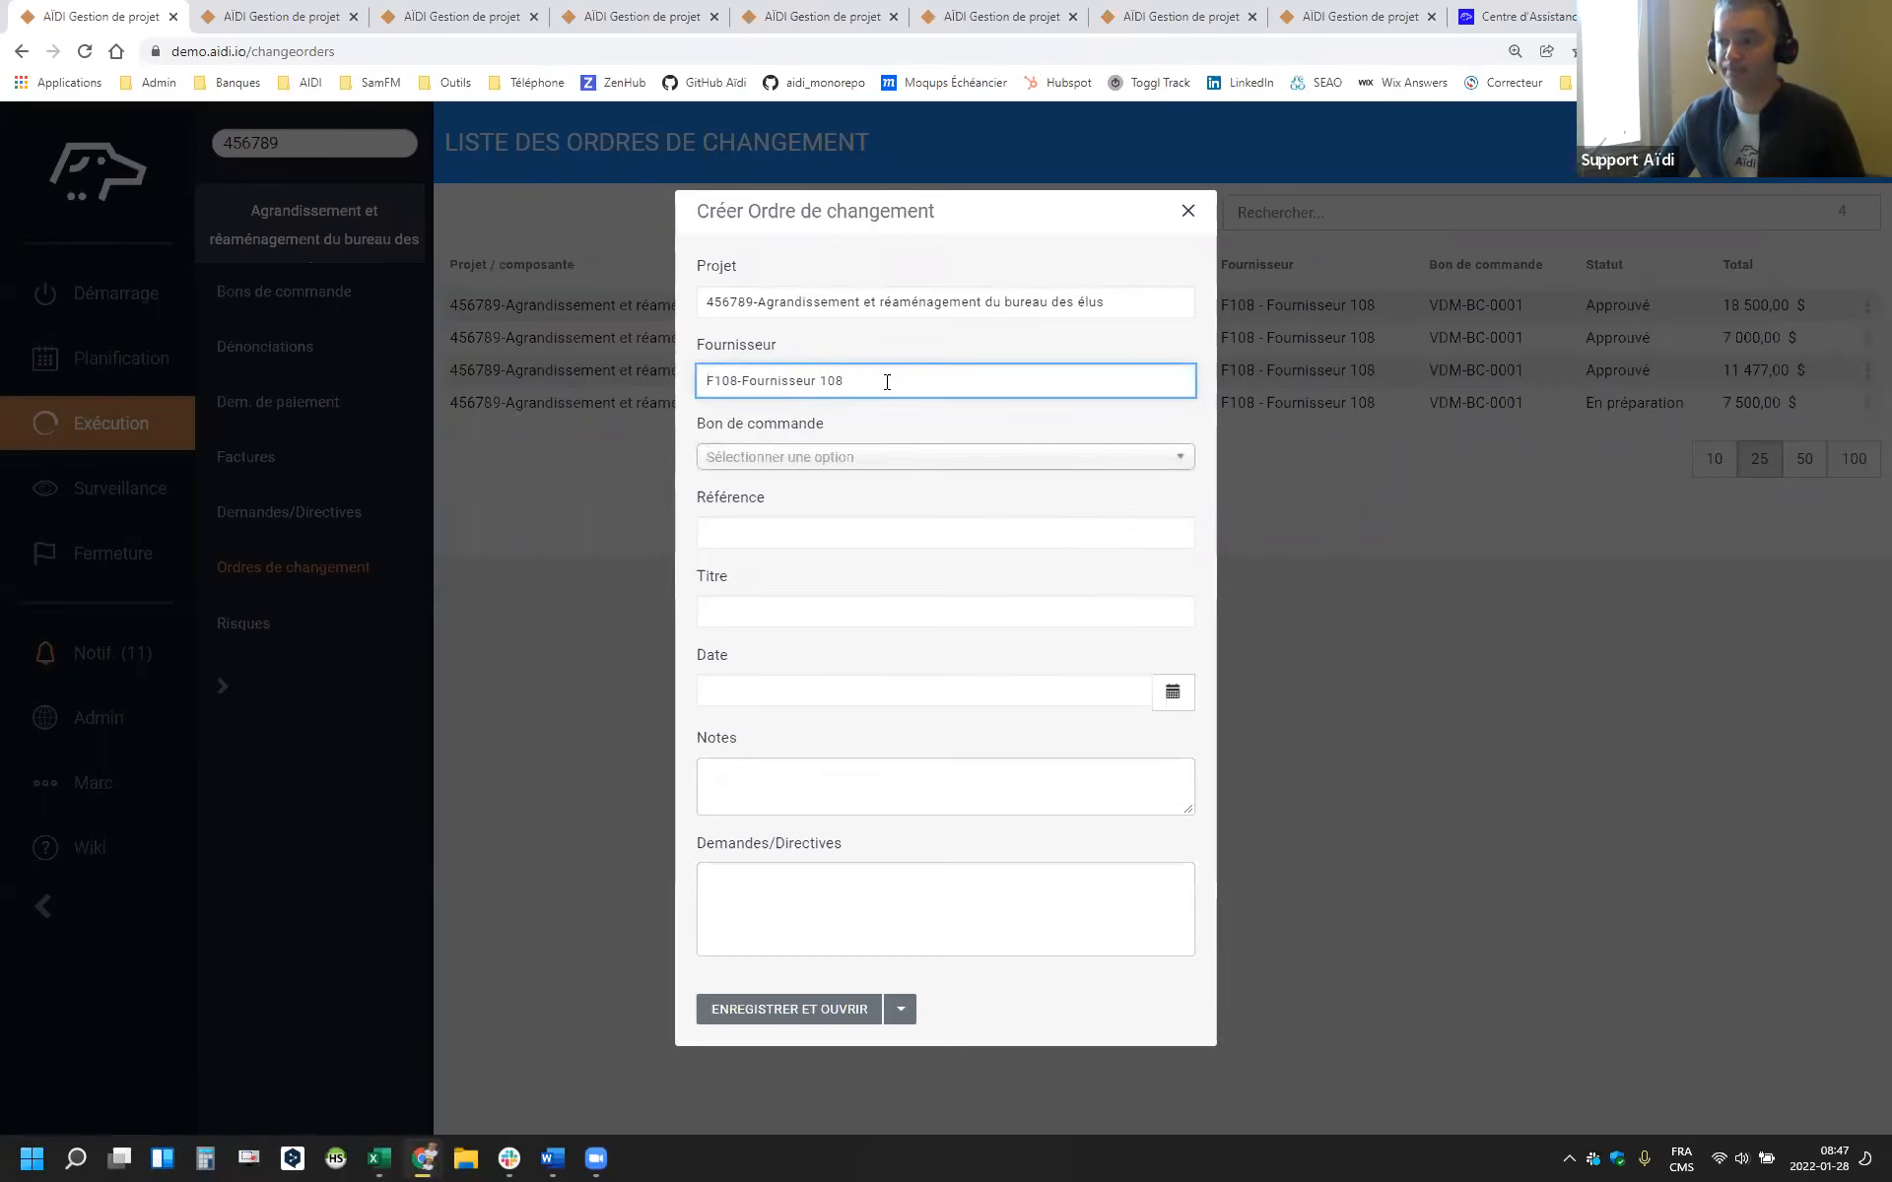
left_click(799, 459)
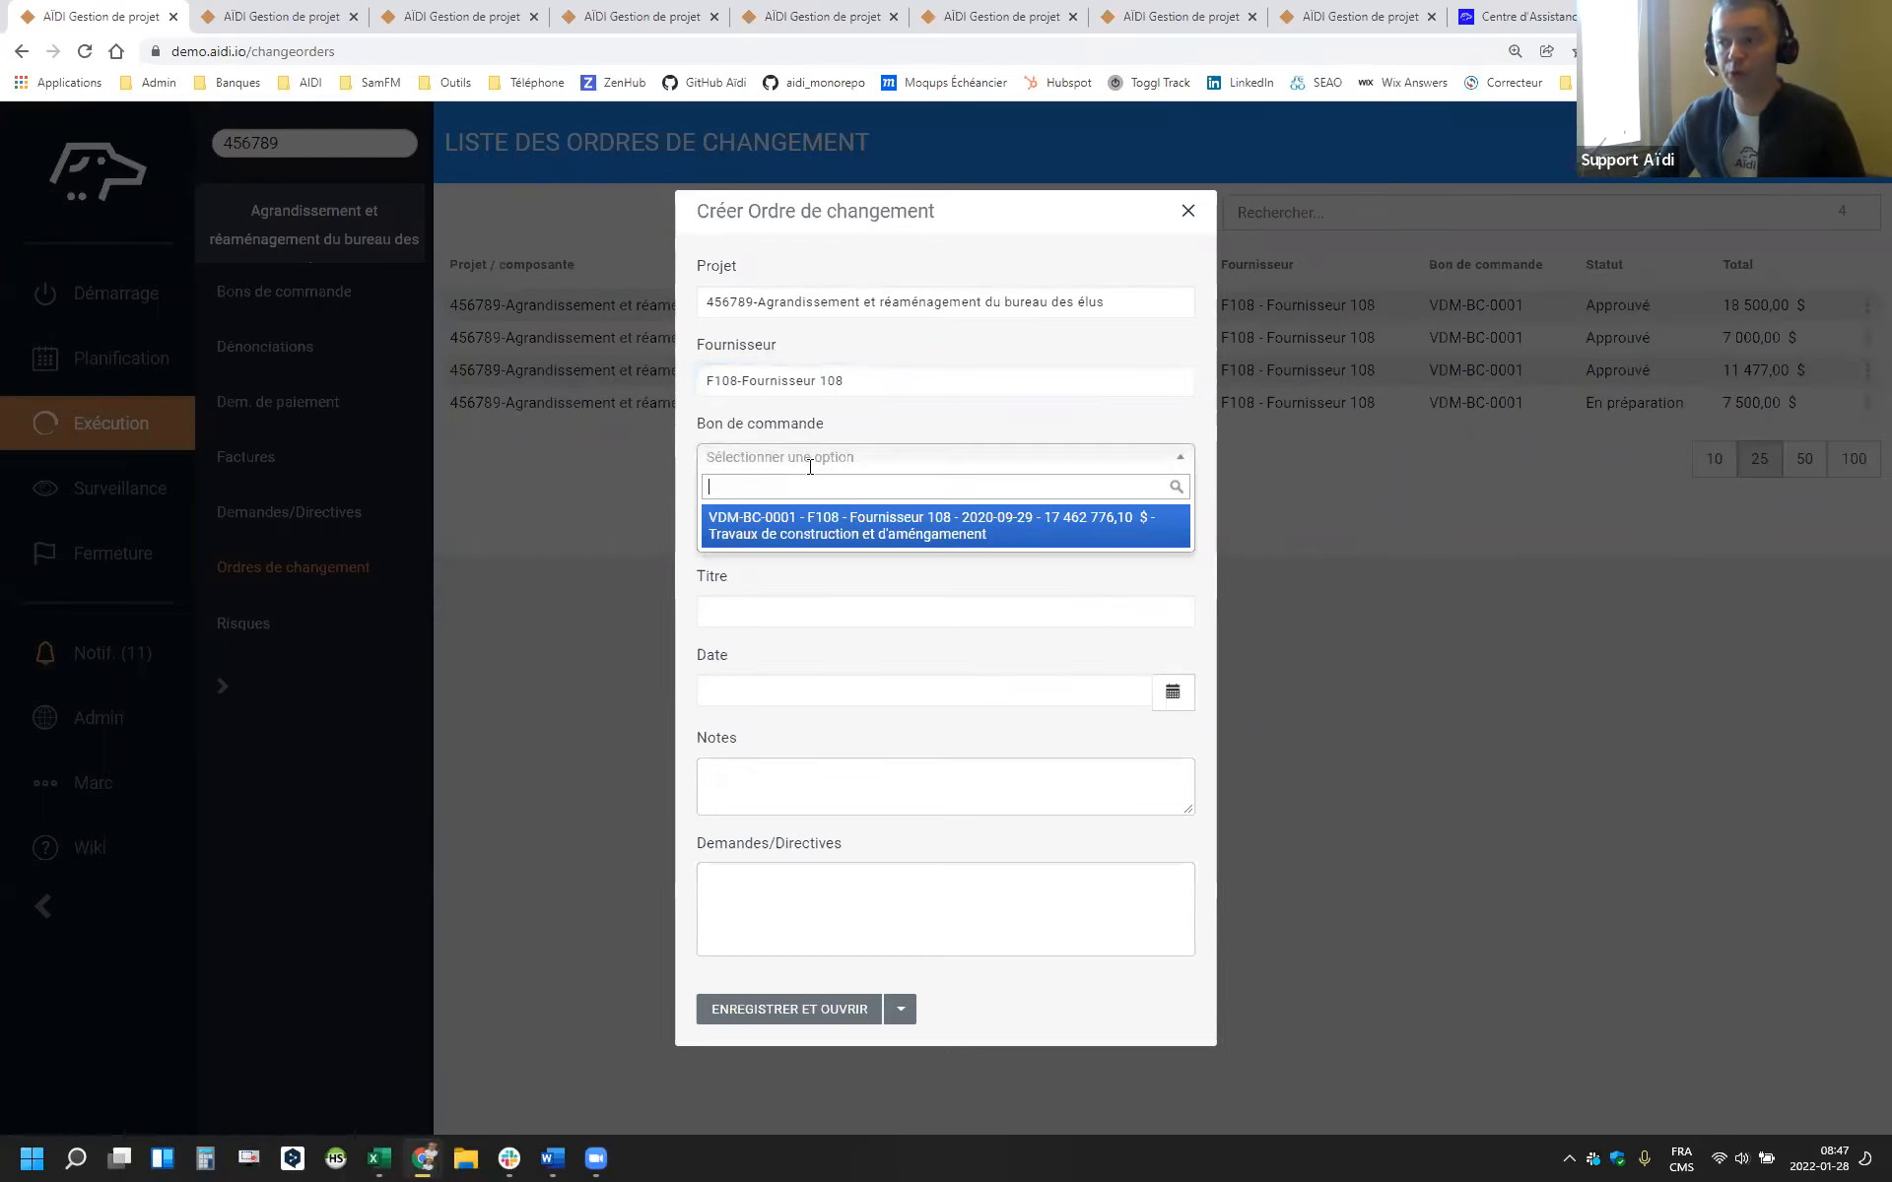
left_click(826, 533)
left_click(776, 526)
type("ODC005")
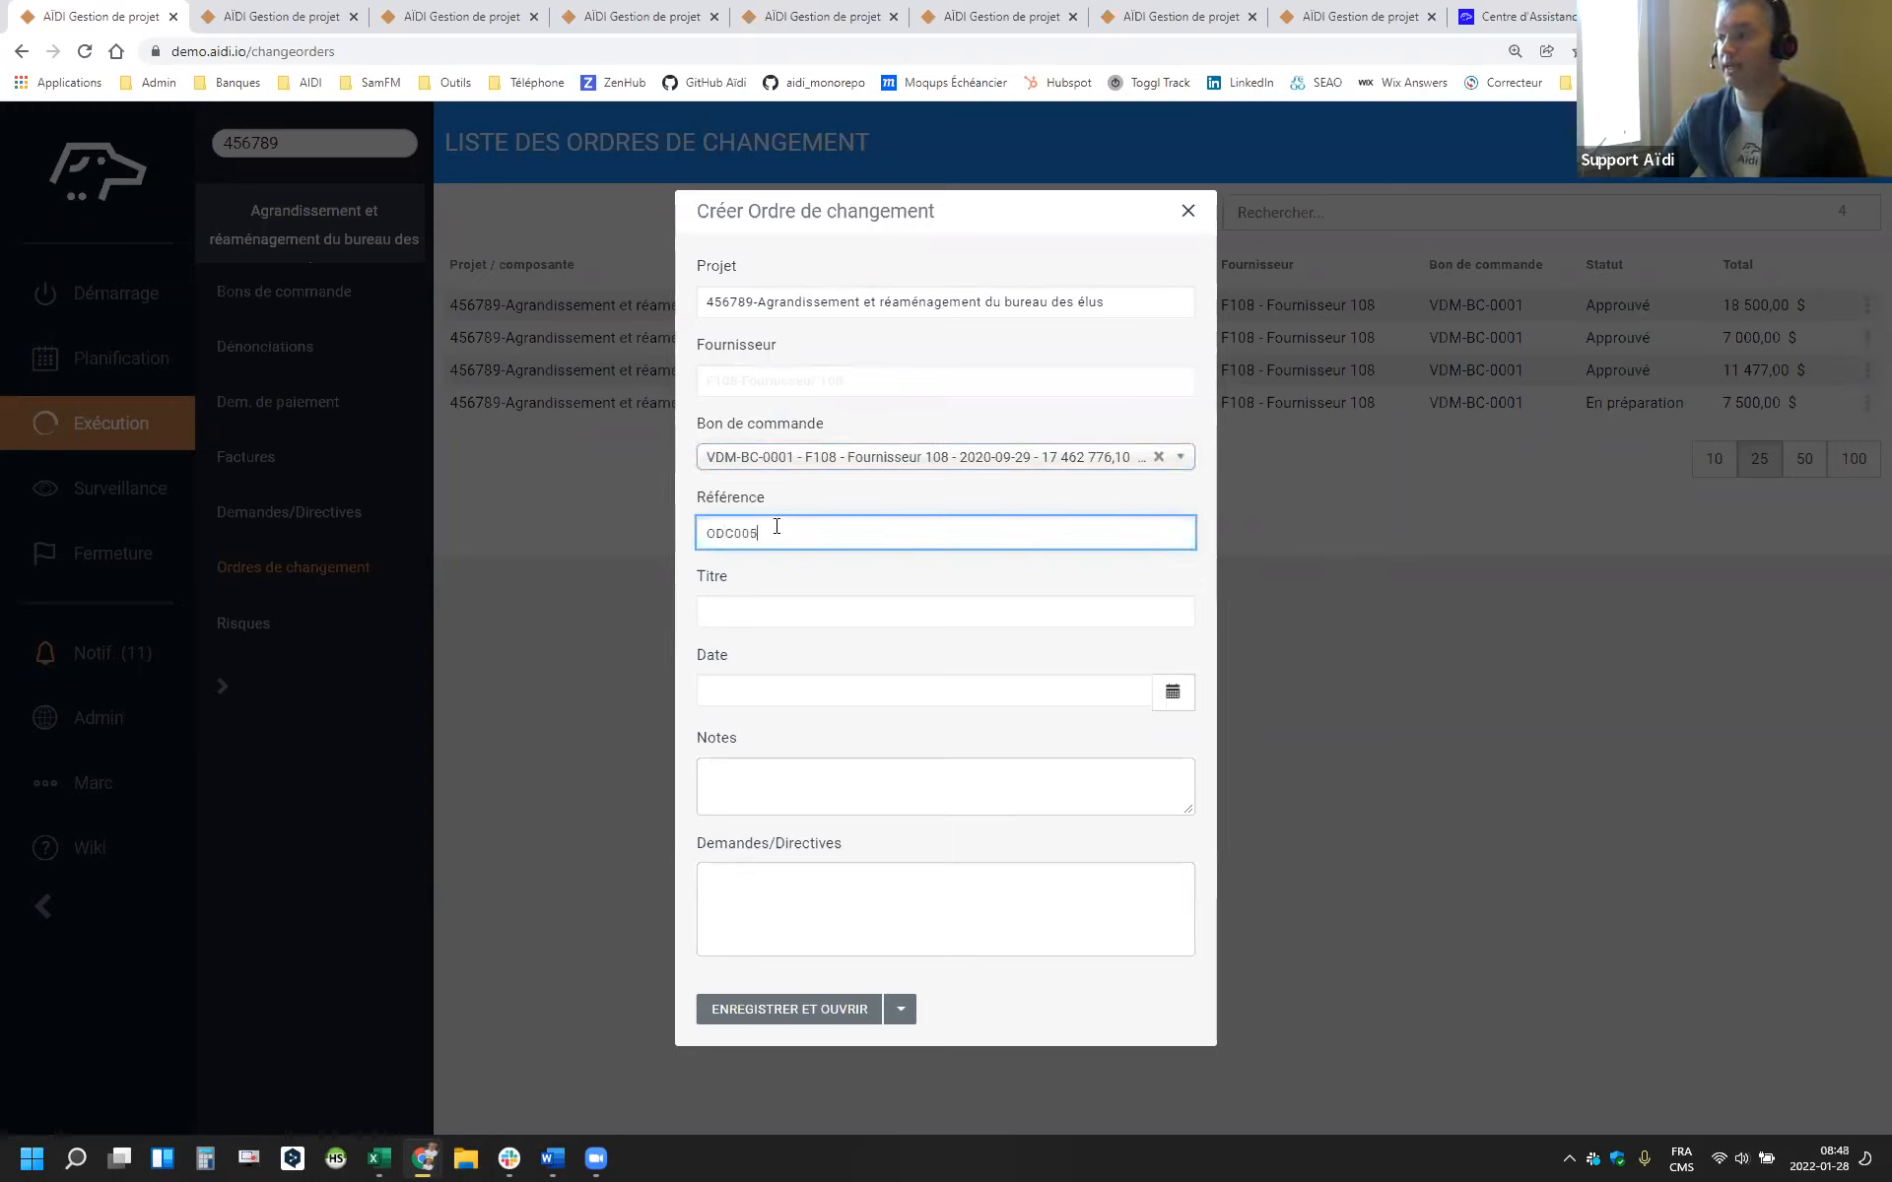
left_click(759, 611)
type("Ajoute d'une porte")
key("Tab")
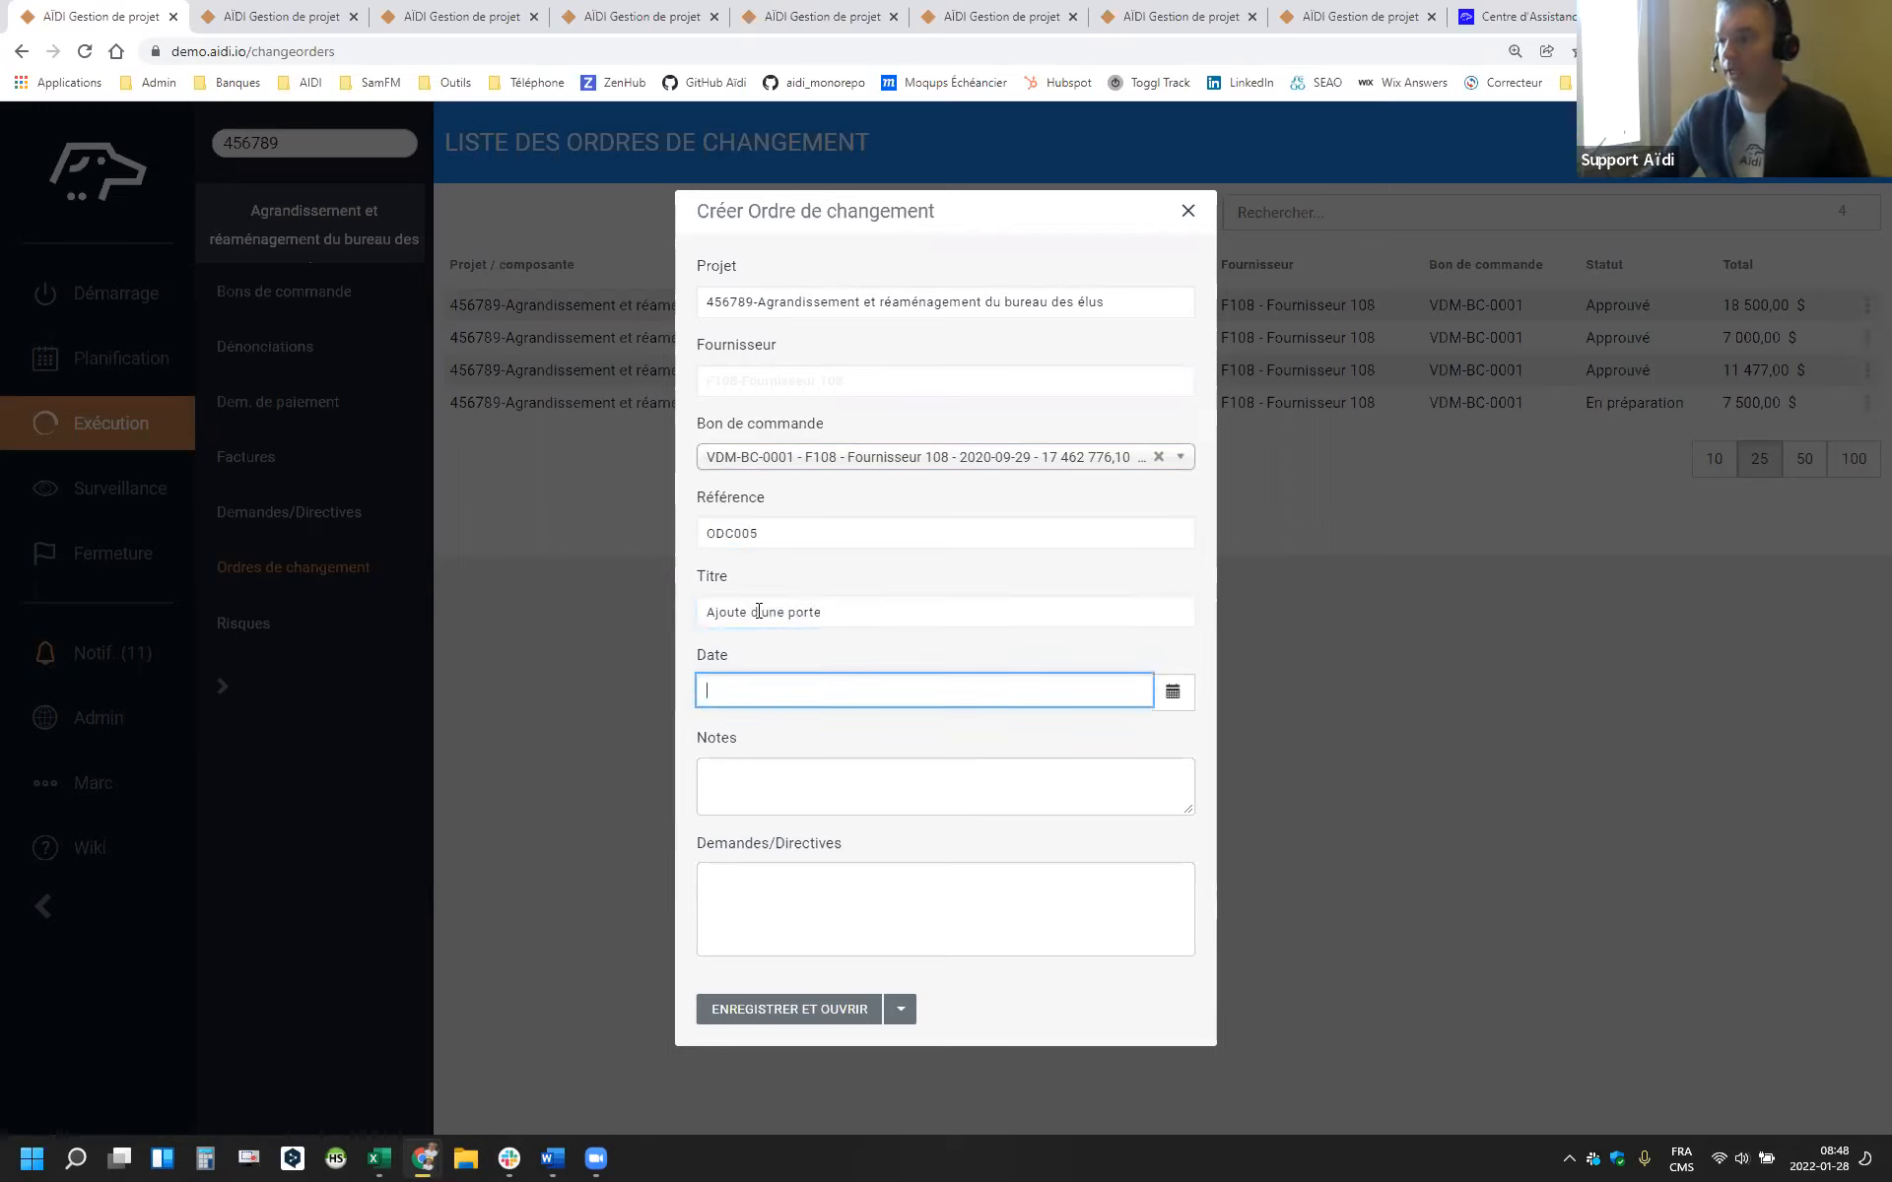
Open change request DDC-S-005 from the project's Demandes/Directives list in the second browser tab
left_click(310, 12)
left_click(308, 513)
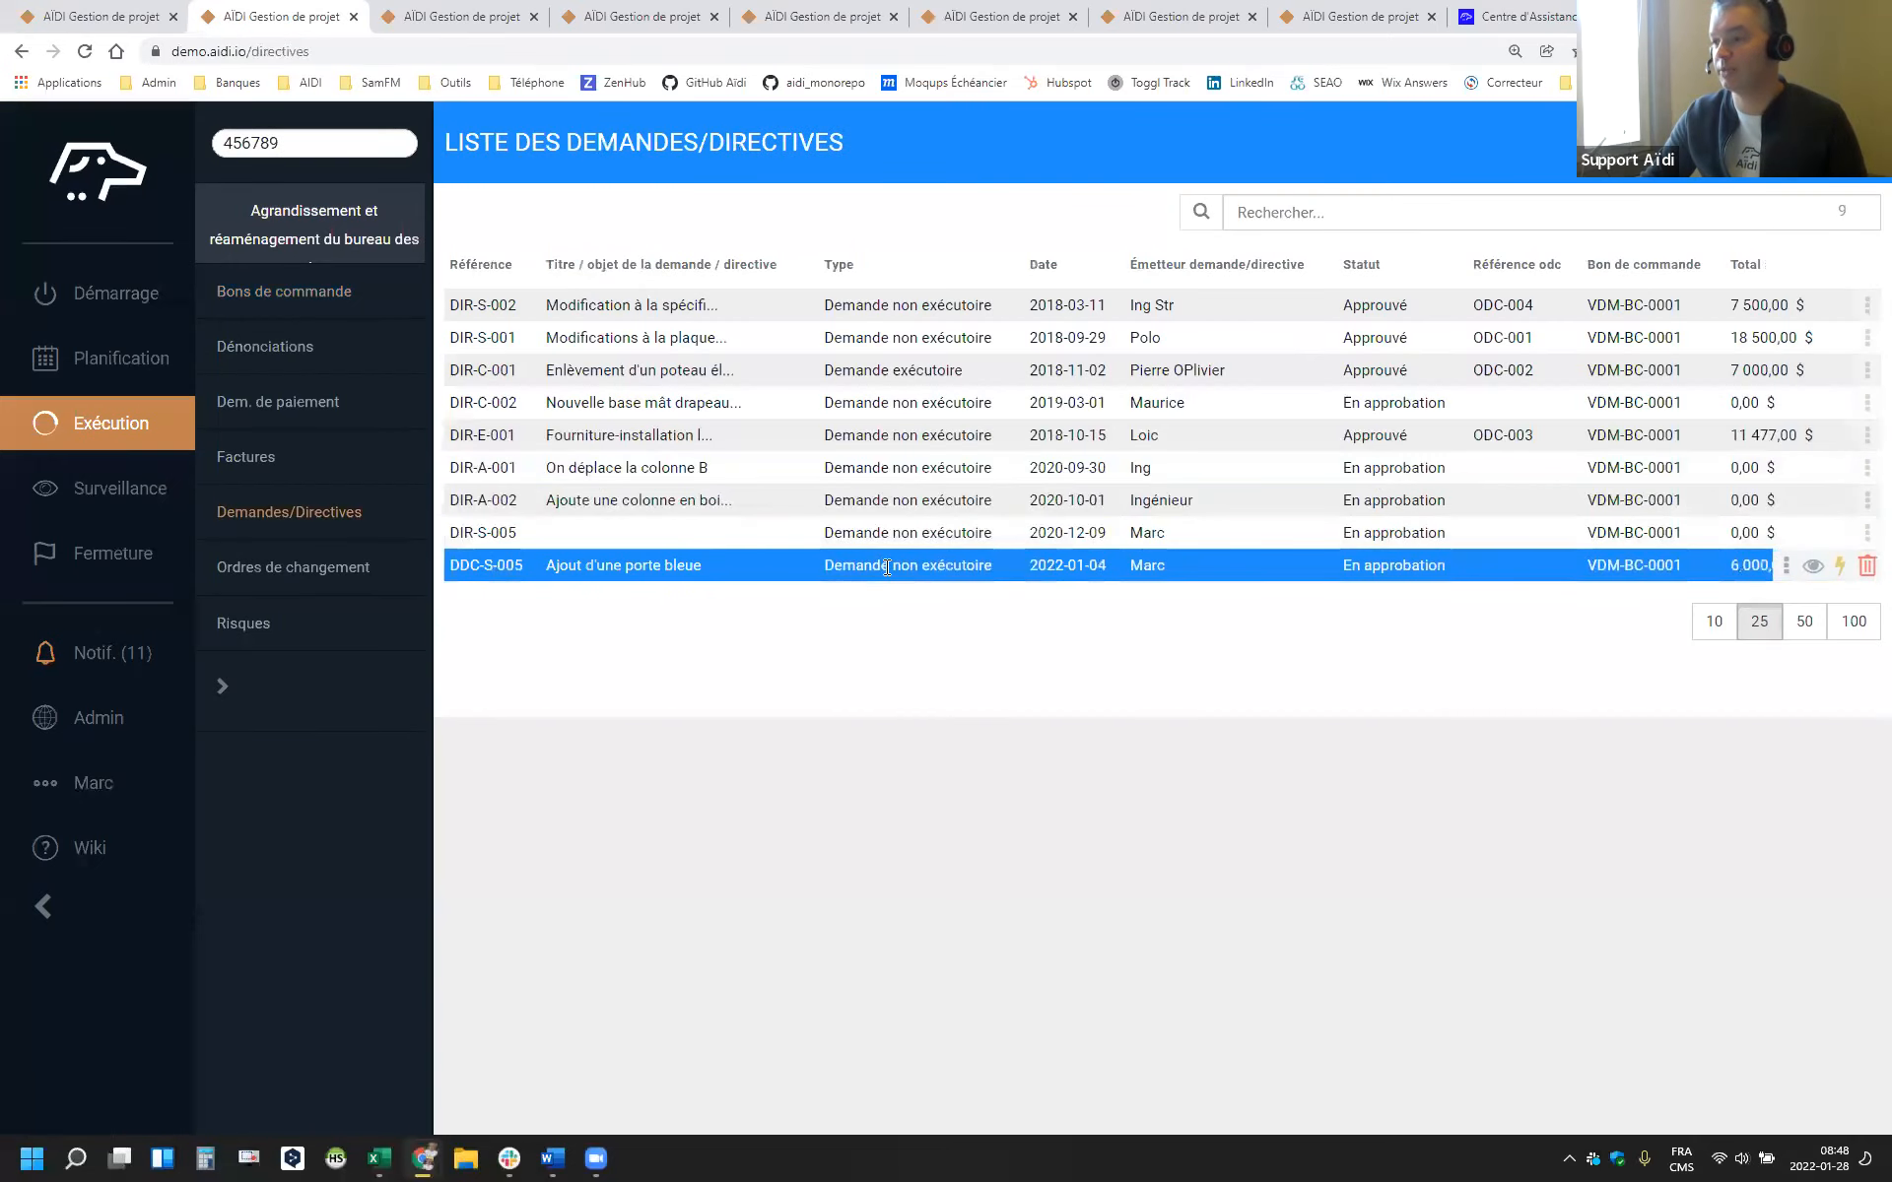
left_click(885, 565)
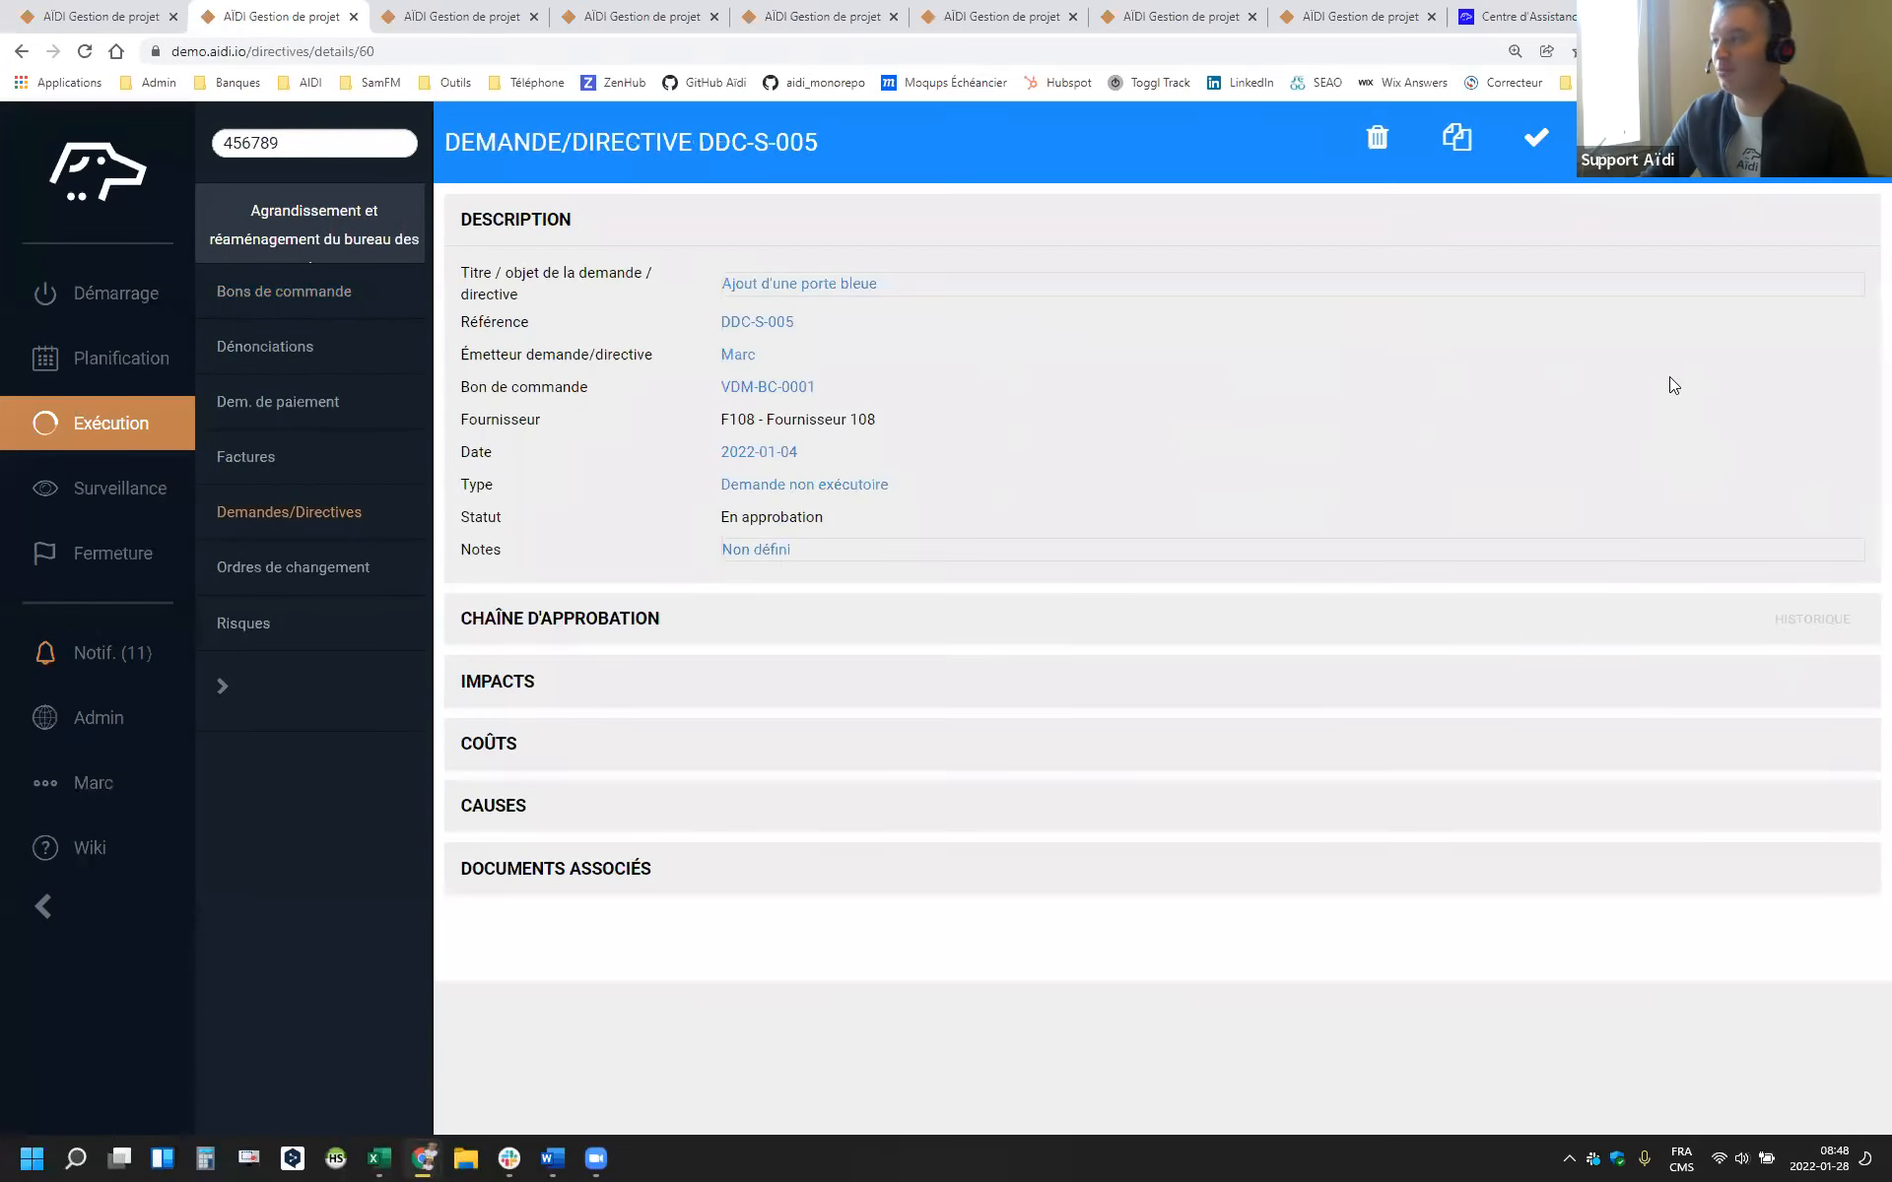
Approve DDC-S-005 without comments through every remaining level of its approval chain and check its status
left_click(1535, 141)
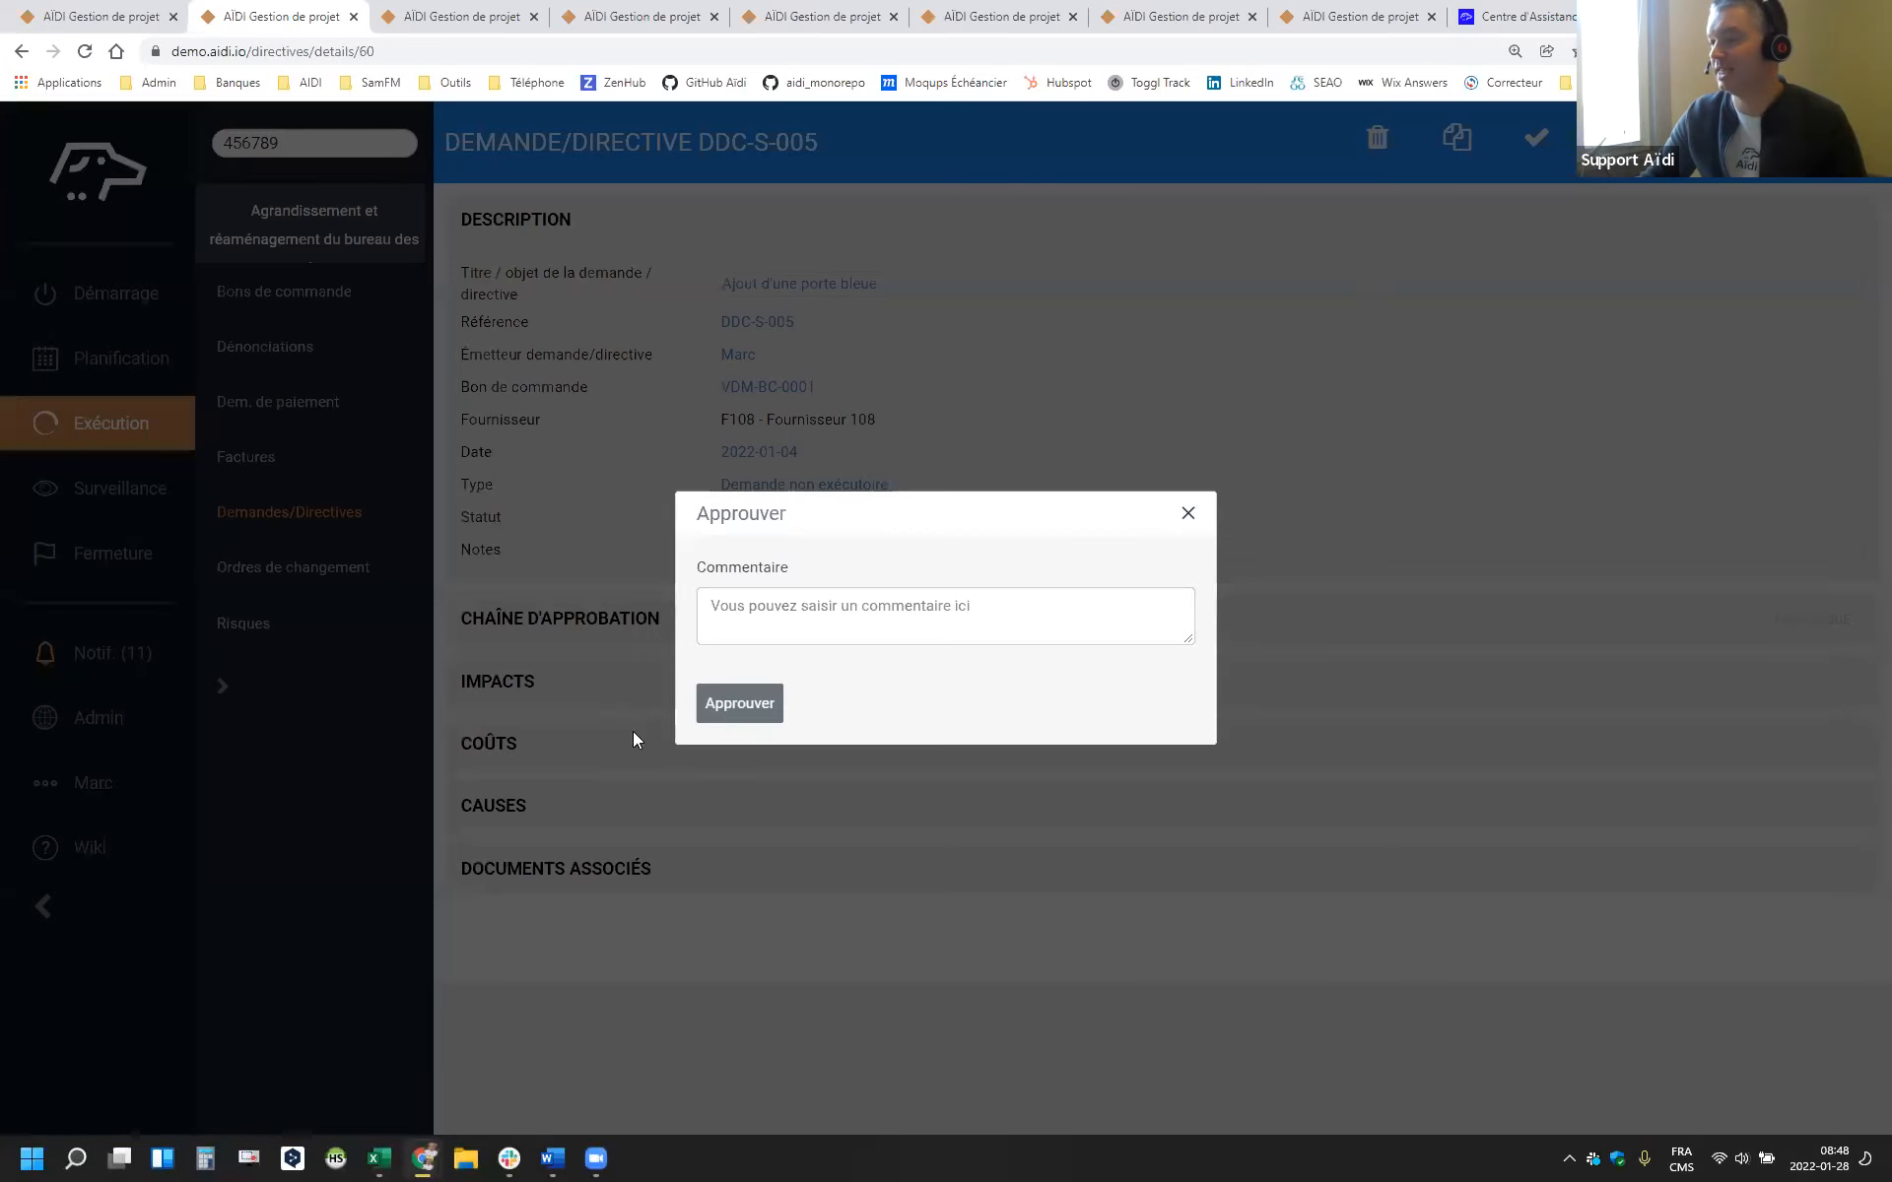
left_click(746, 711)
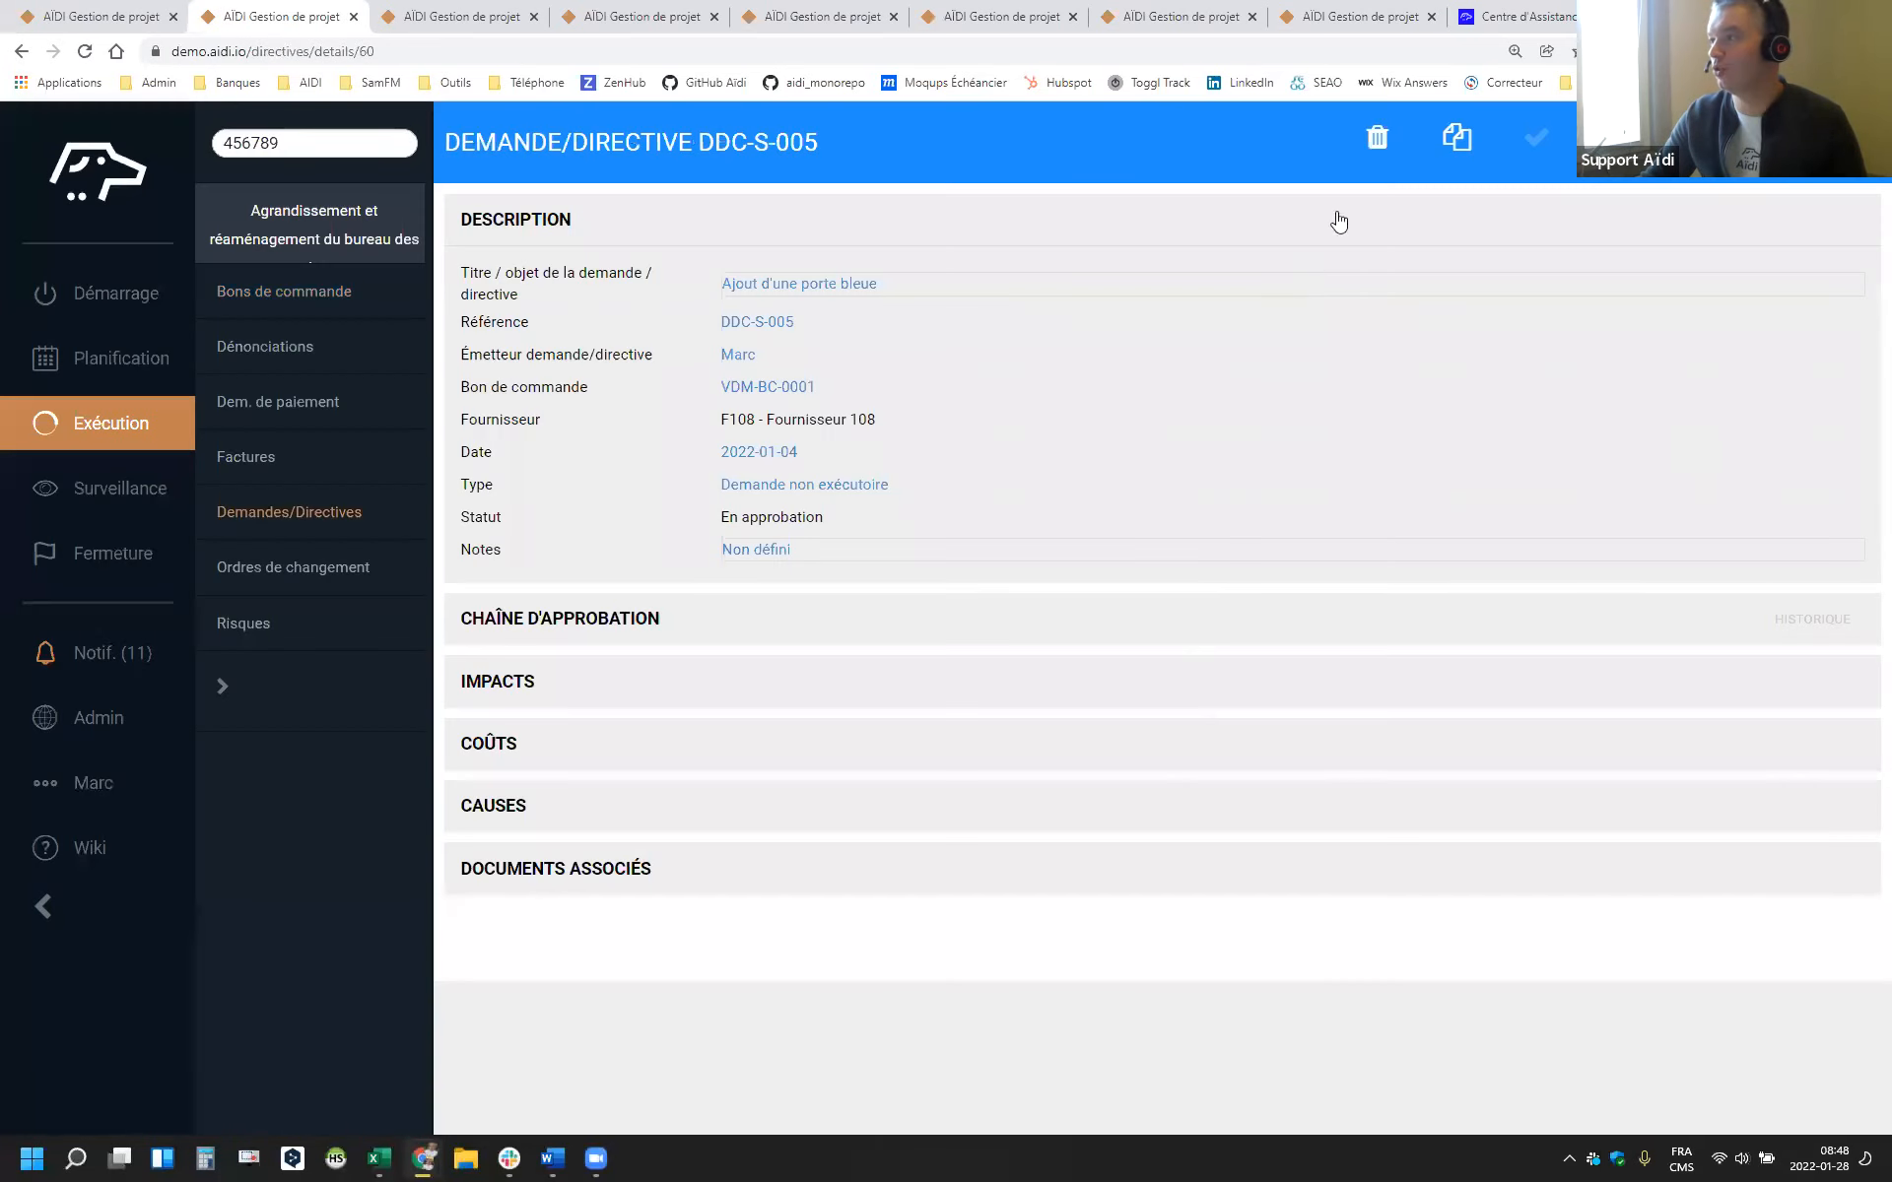
left_click(1534, 177)
left_click(739, 700)
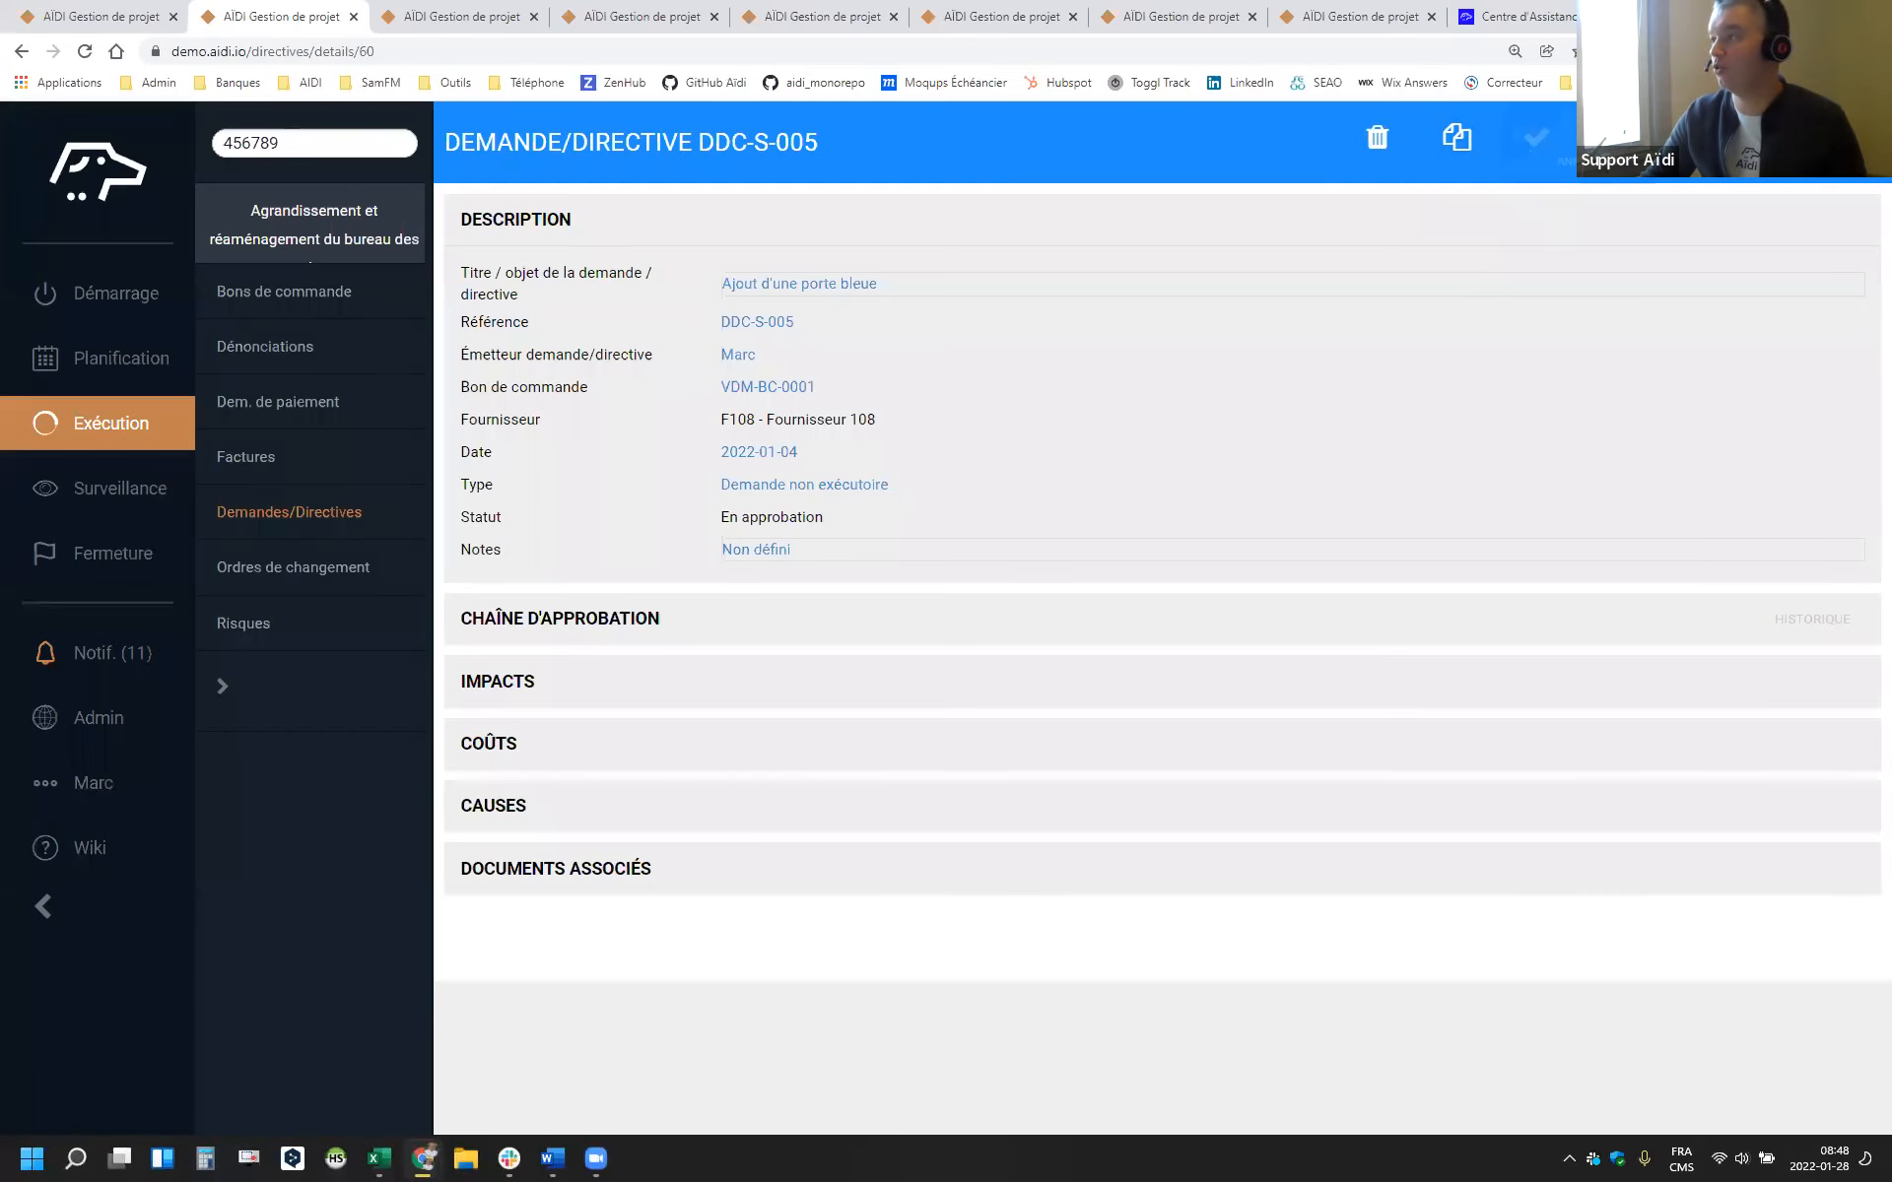
left_click(1541, 160)
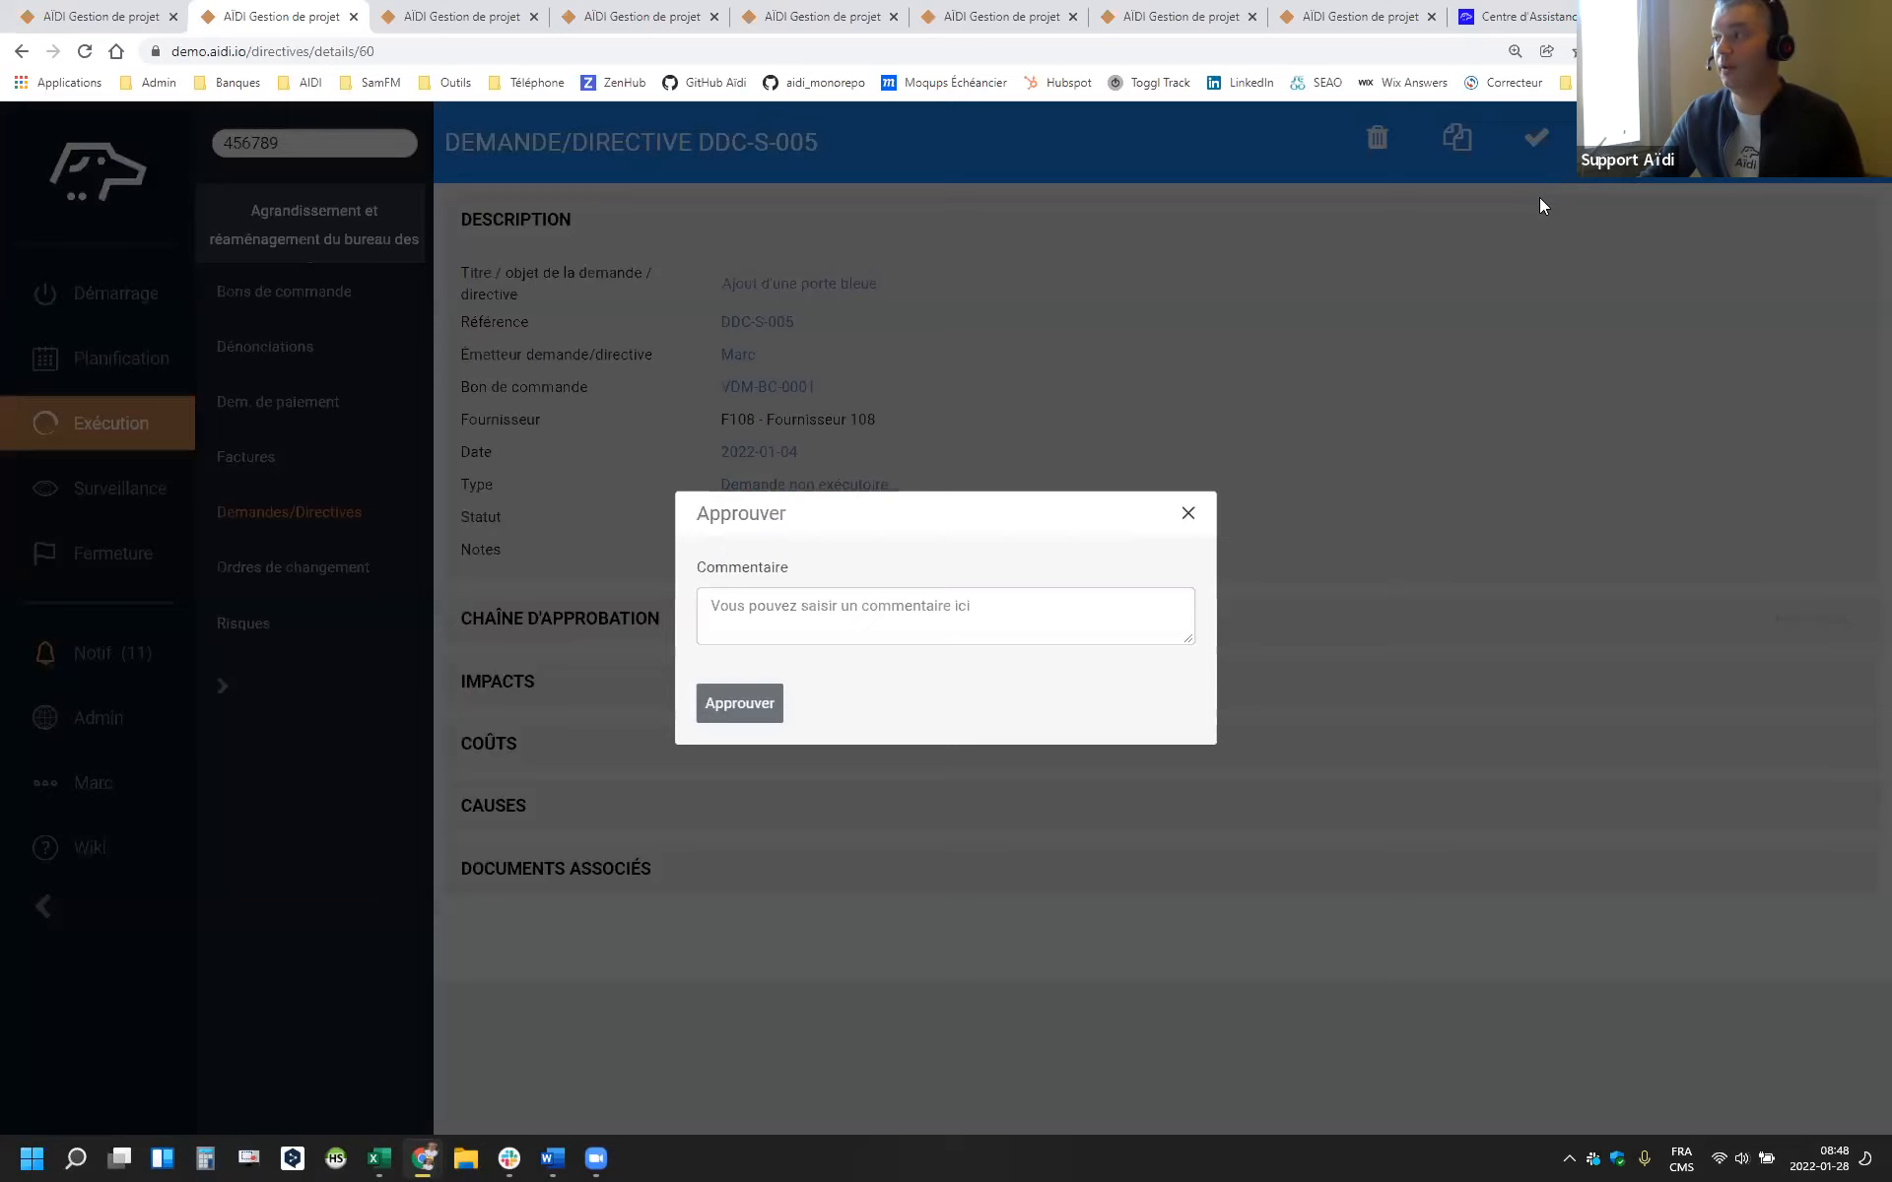
left_click(747, 703)
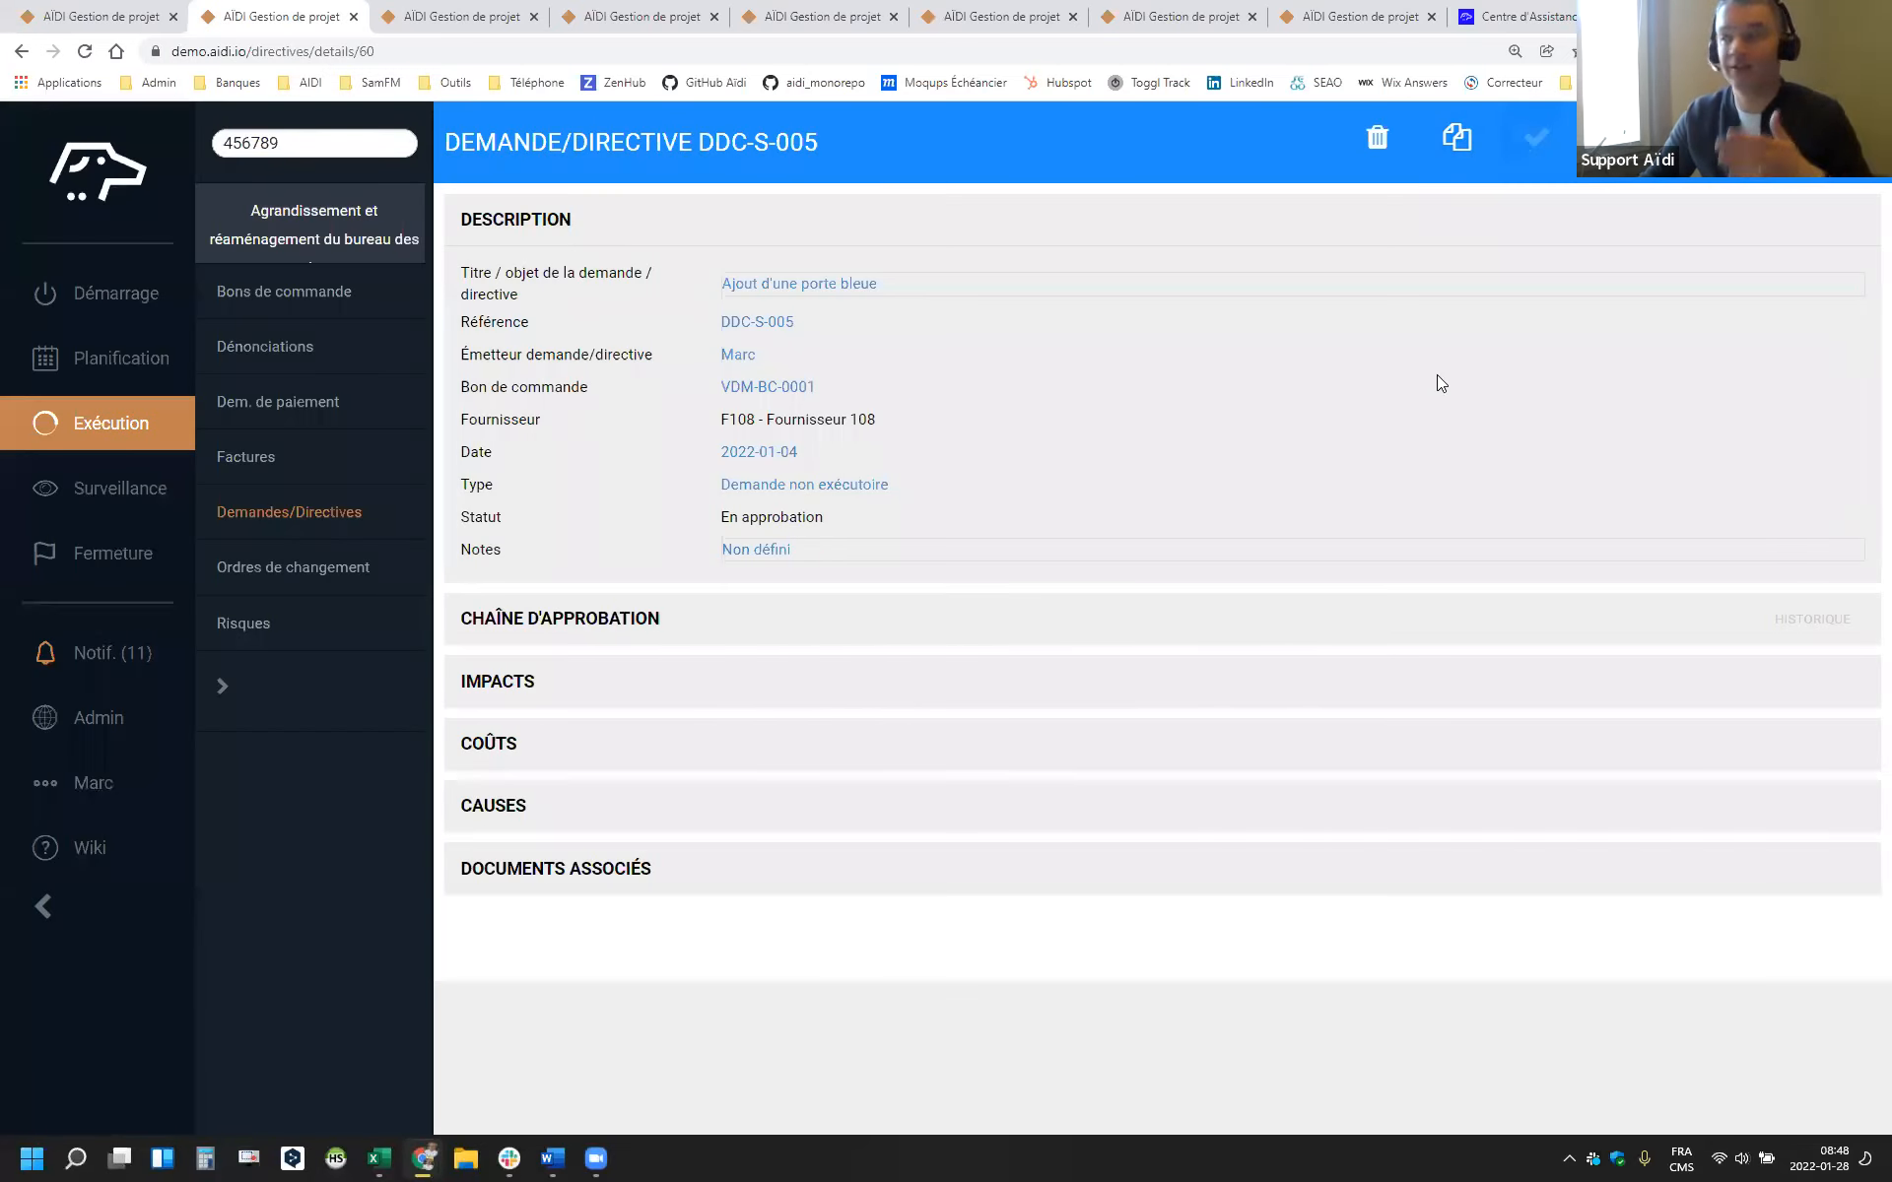
left_click(1539, 154)
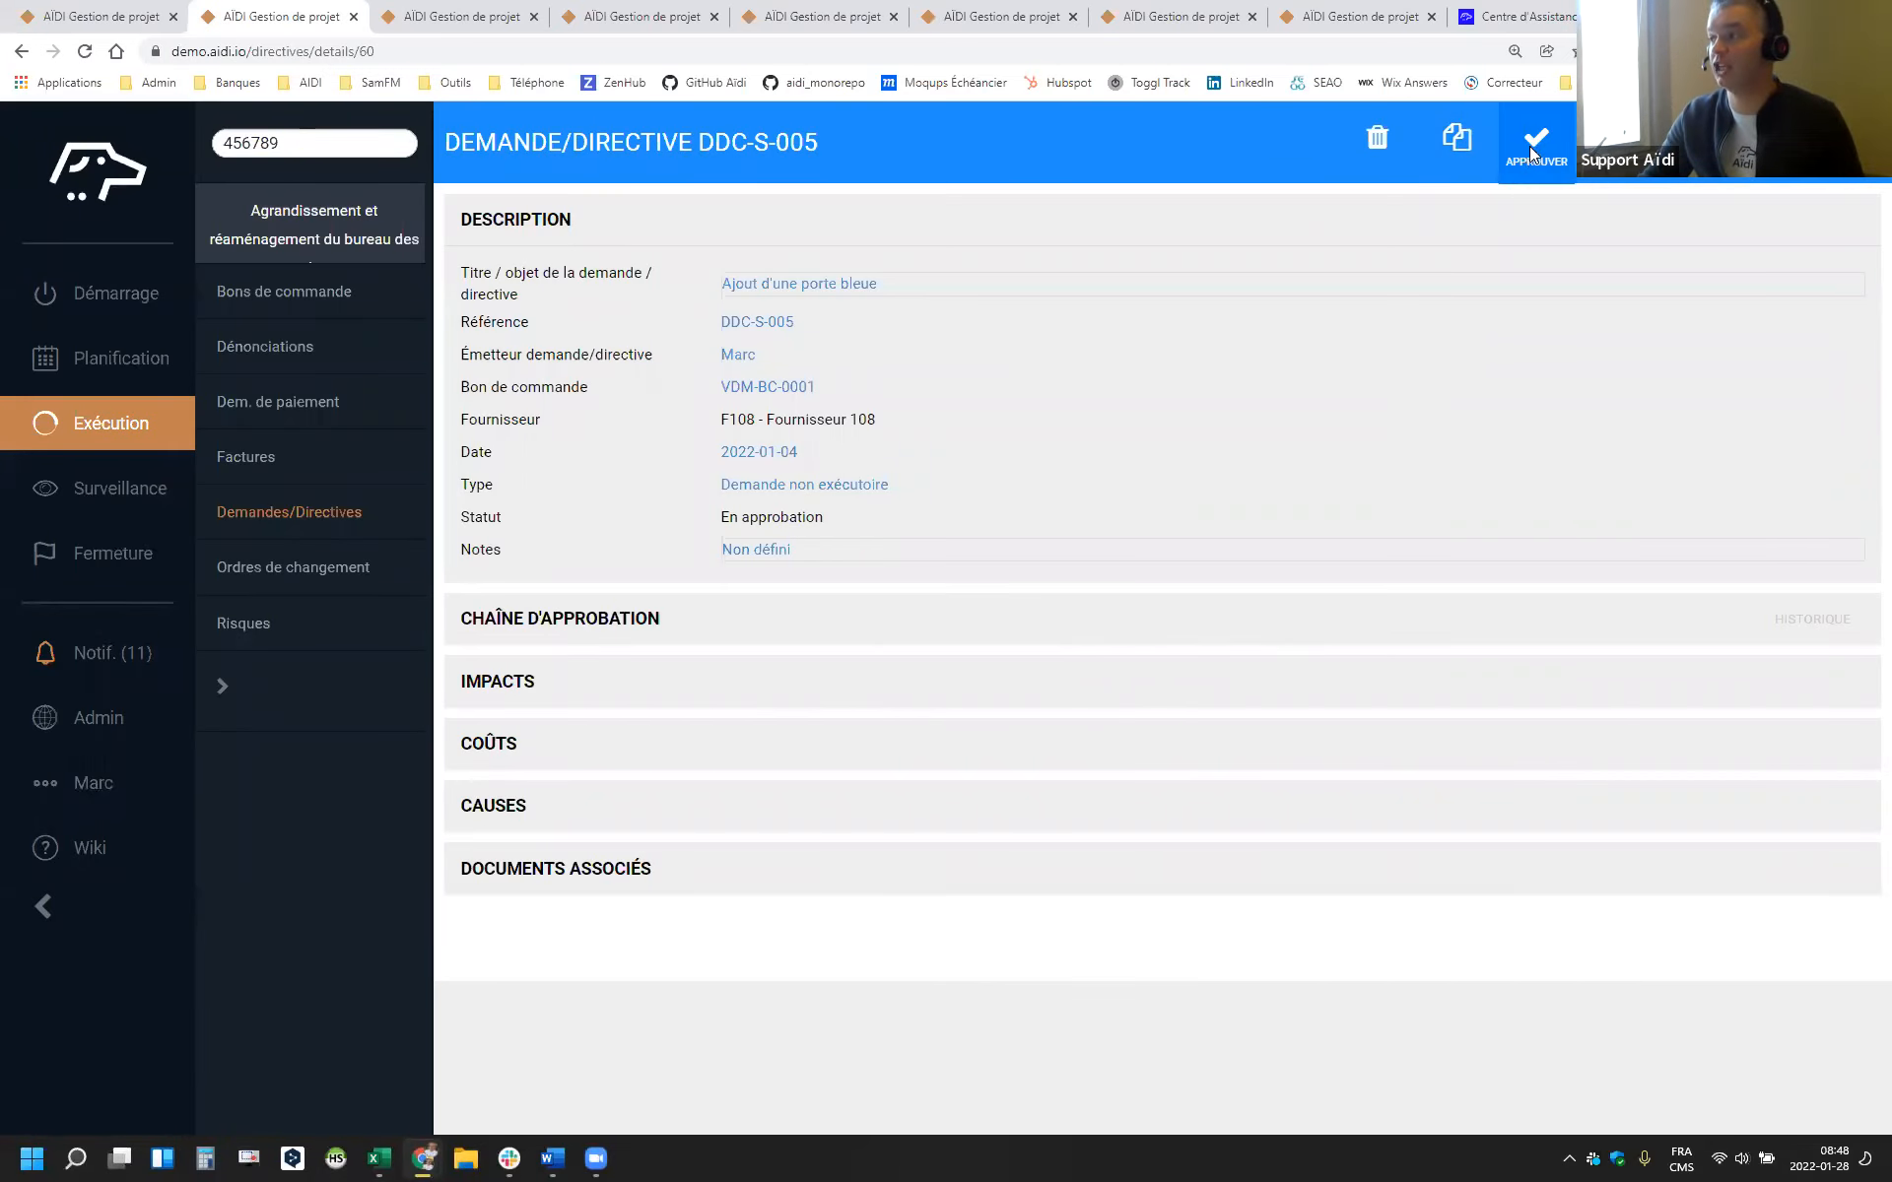
left_click(734, 707)
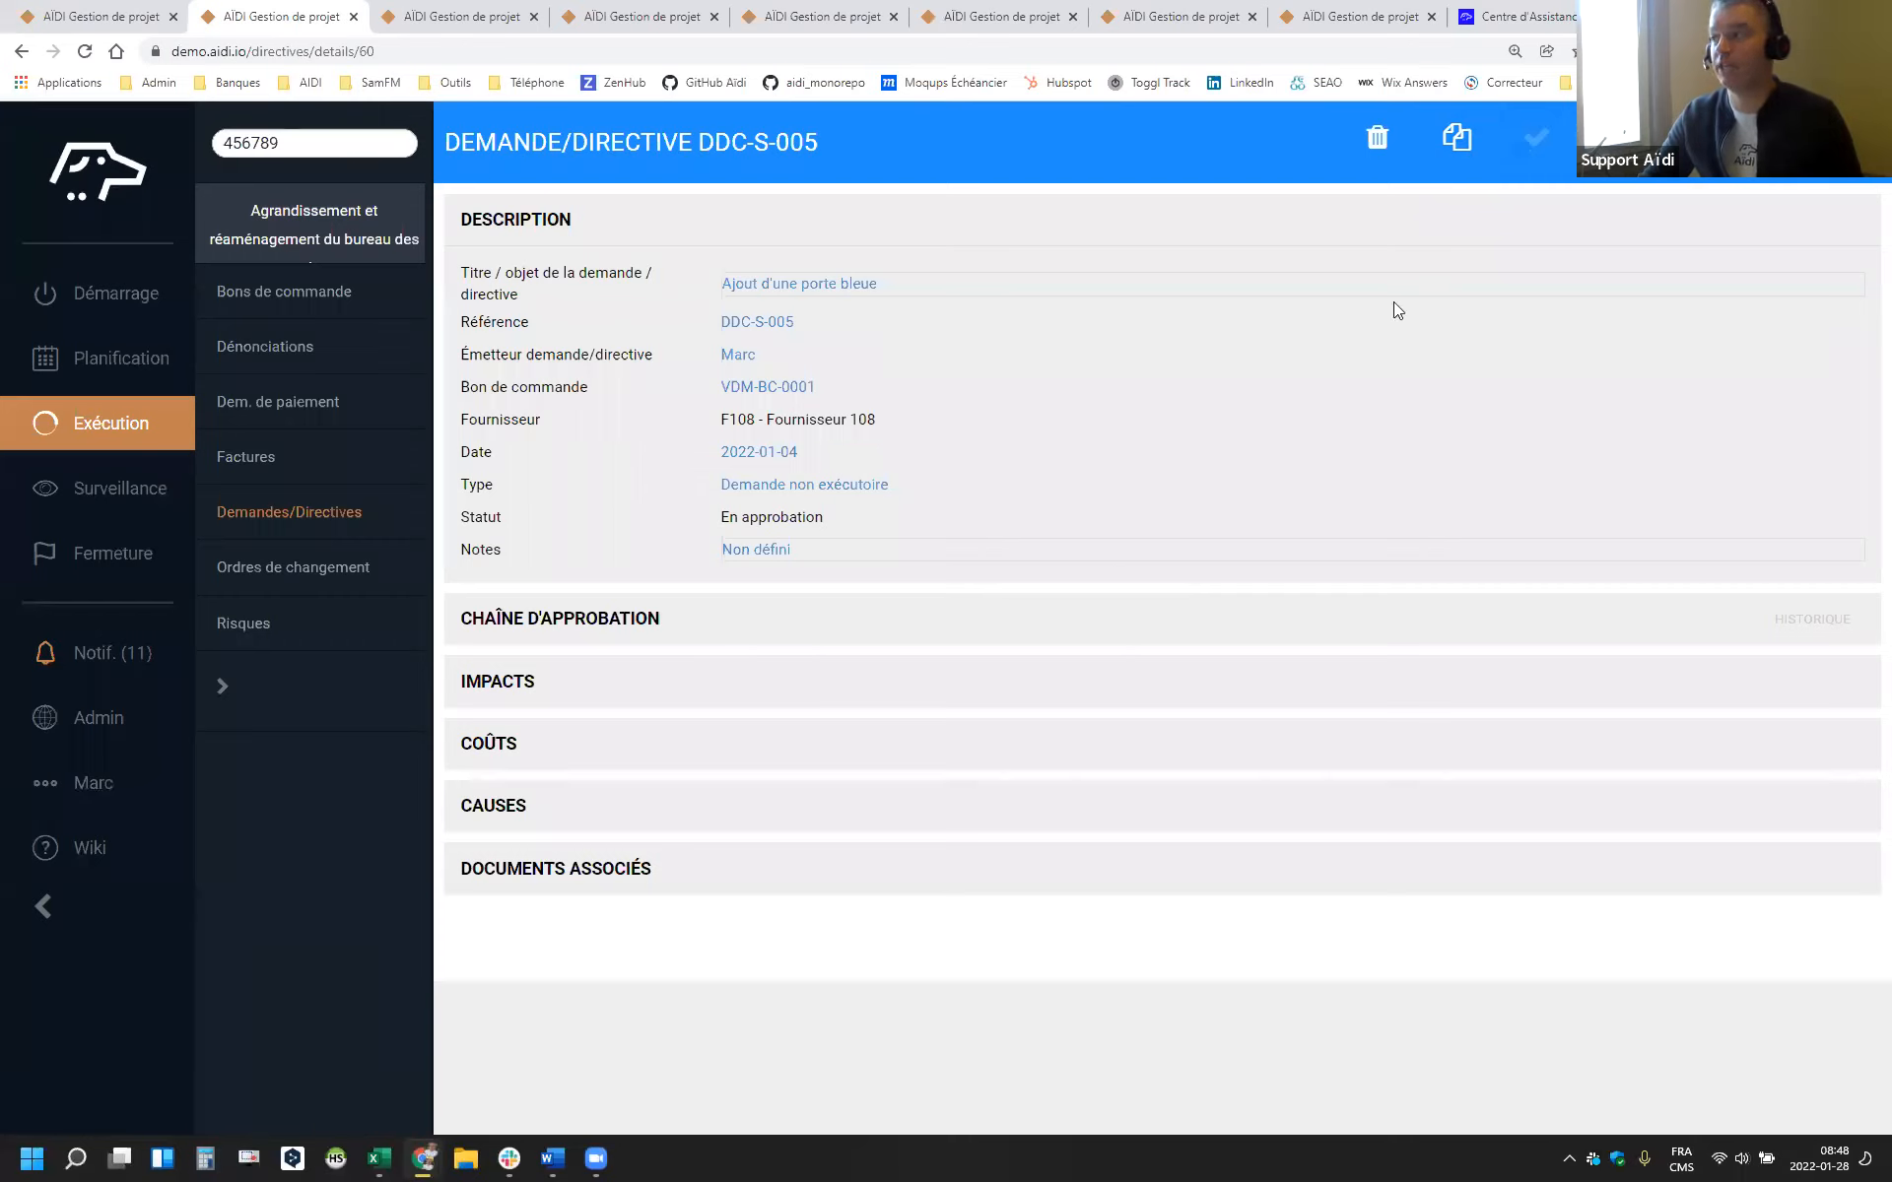
left_click_drag(715, 528, 824, 518)
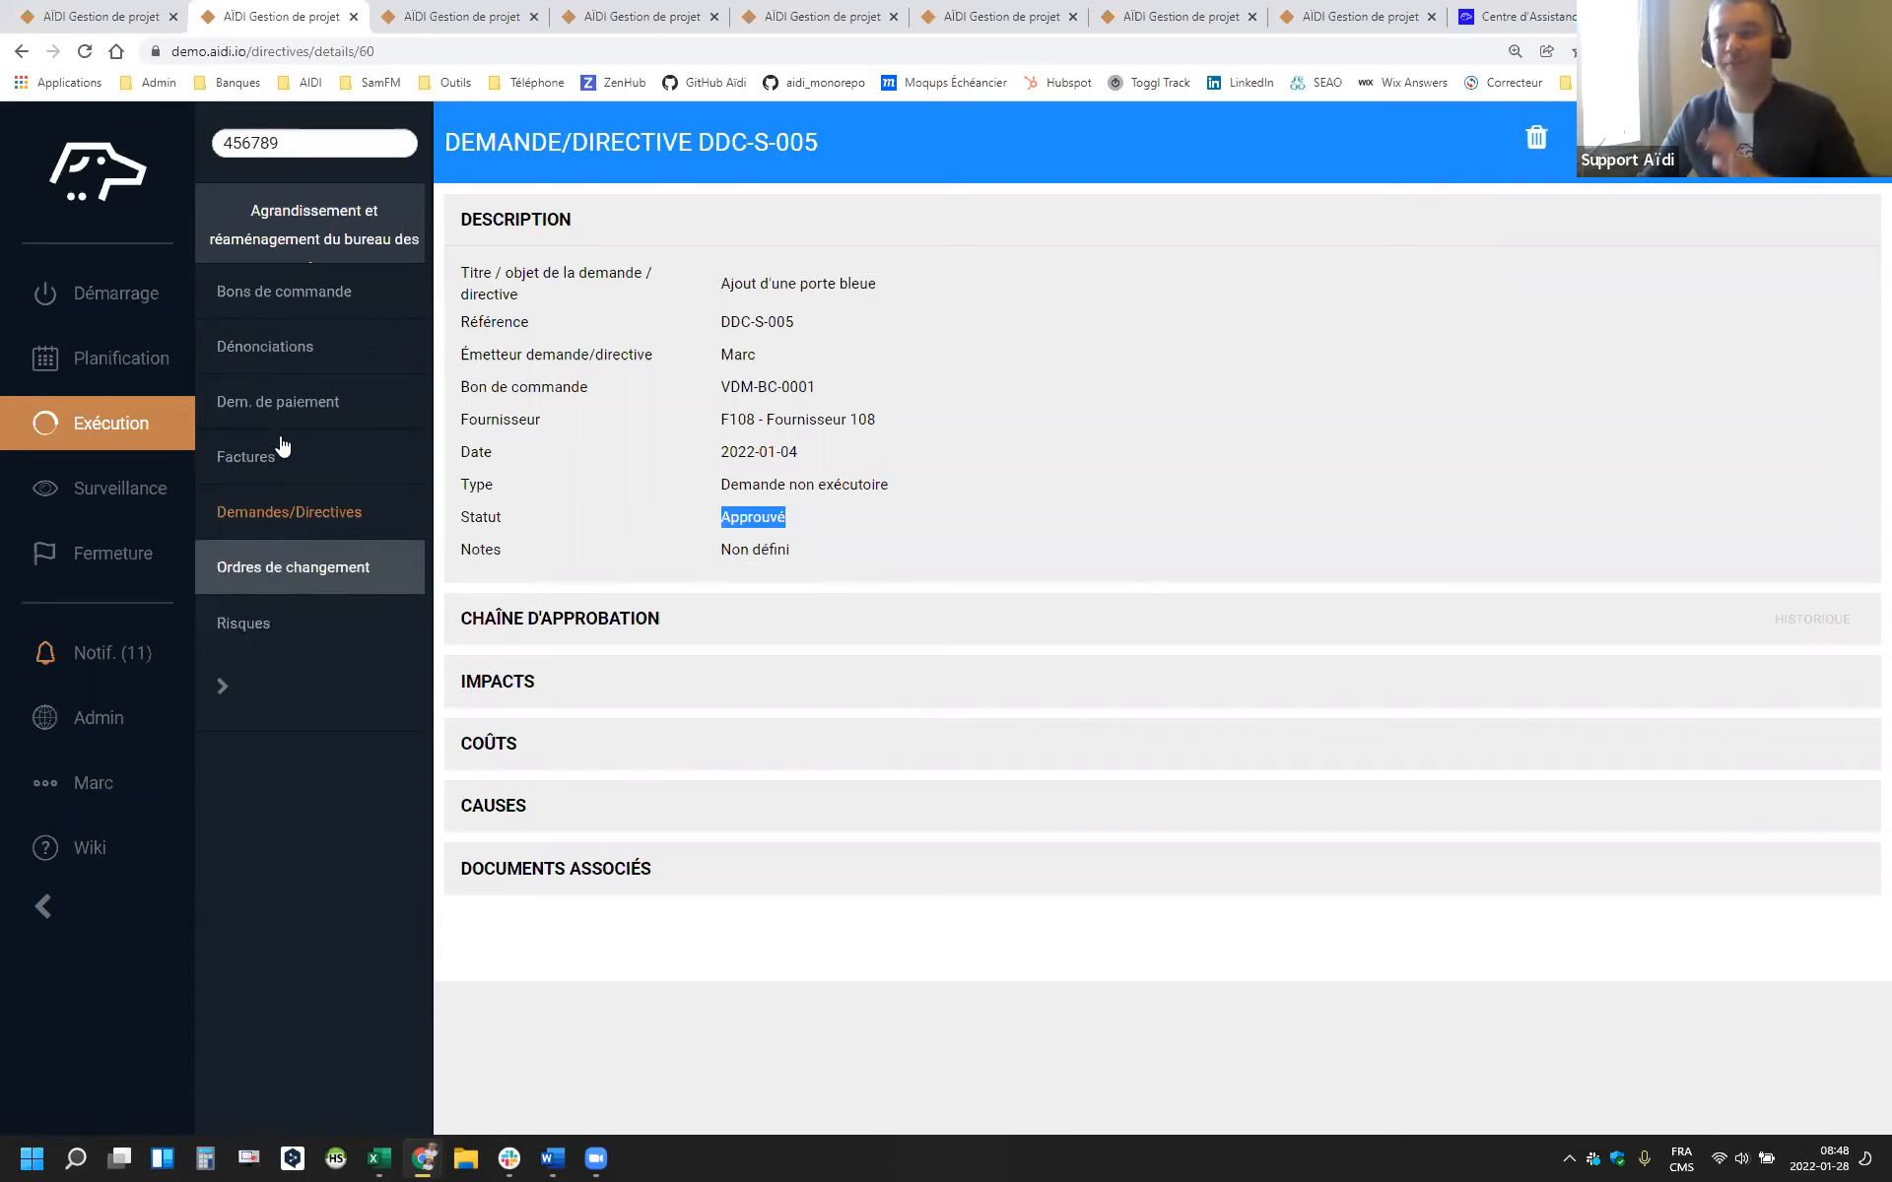
Start a new change order for supplier F108-Fournisseur 108 and purchase order VDM-BC-0001
left_click(296, 569)
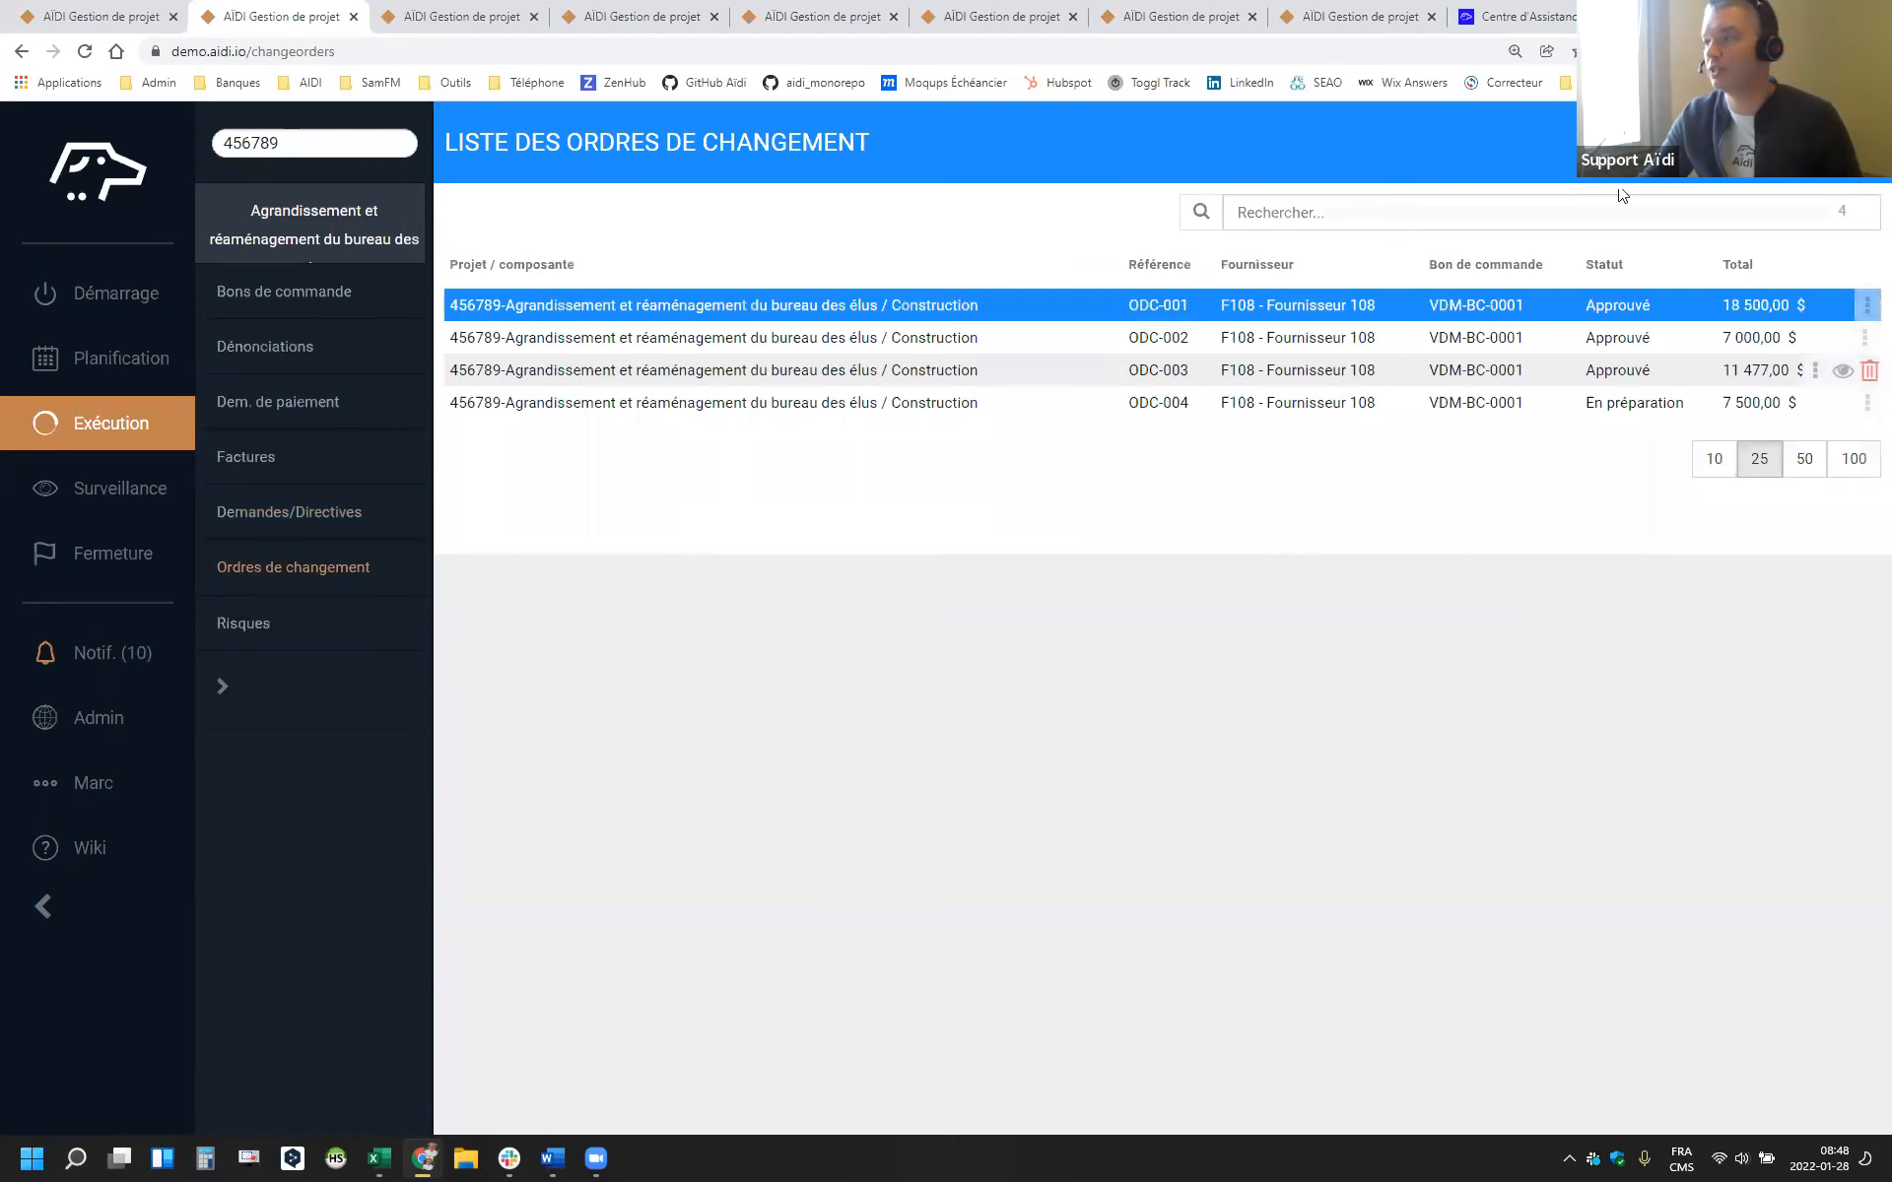
left_click(1849, 143)
left_click(782, 385)
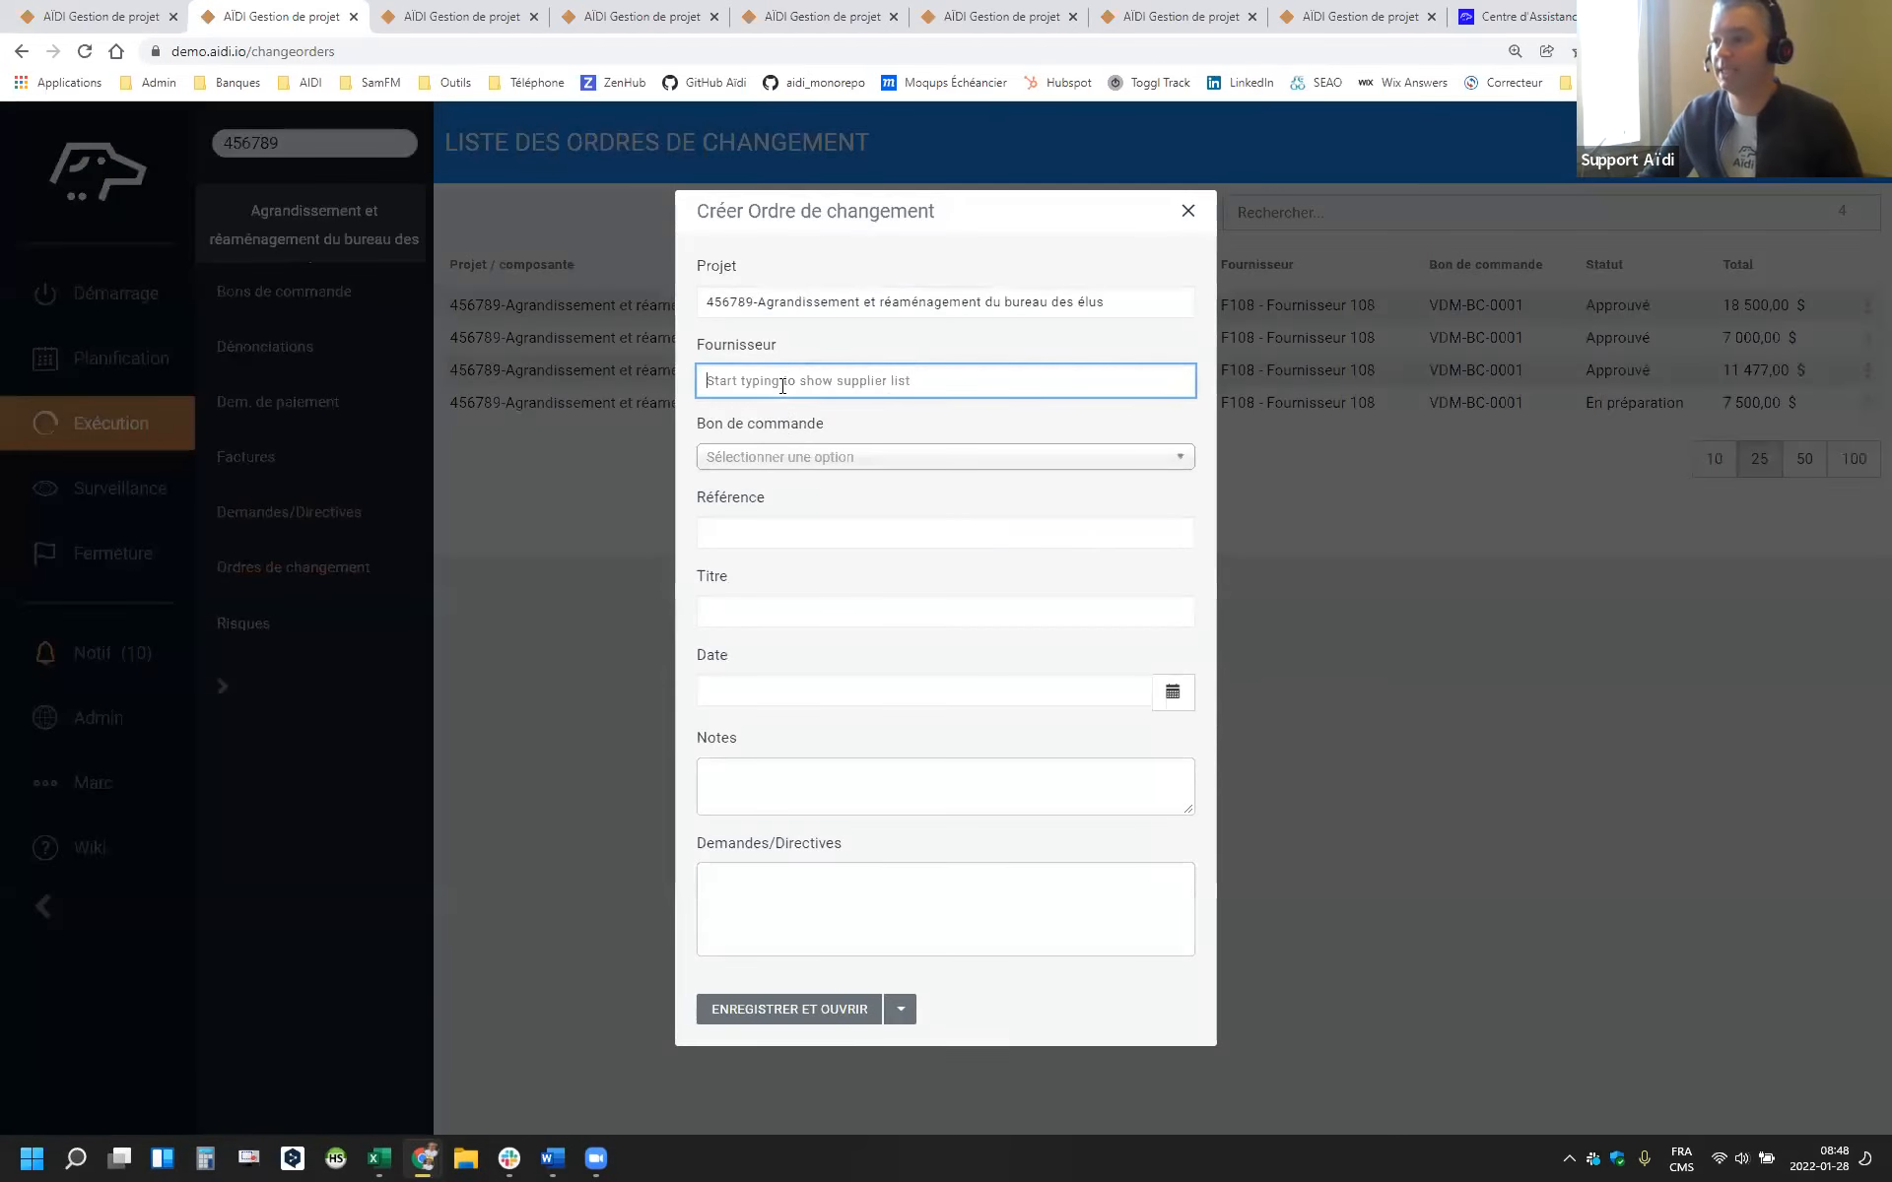
type("108")
left_click(755, 434)
left_click(755, 456)
left_click(749, 527)
left_click(747, 537)
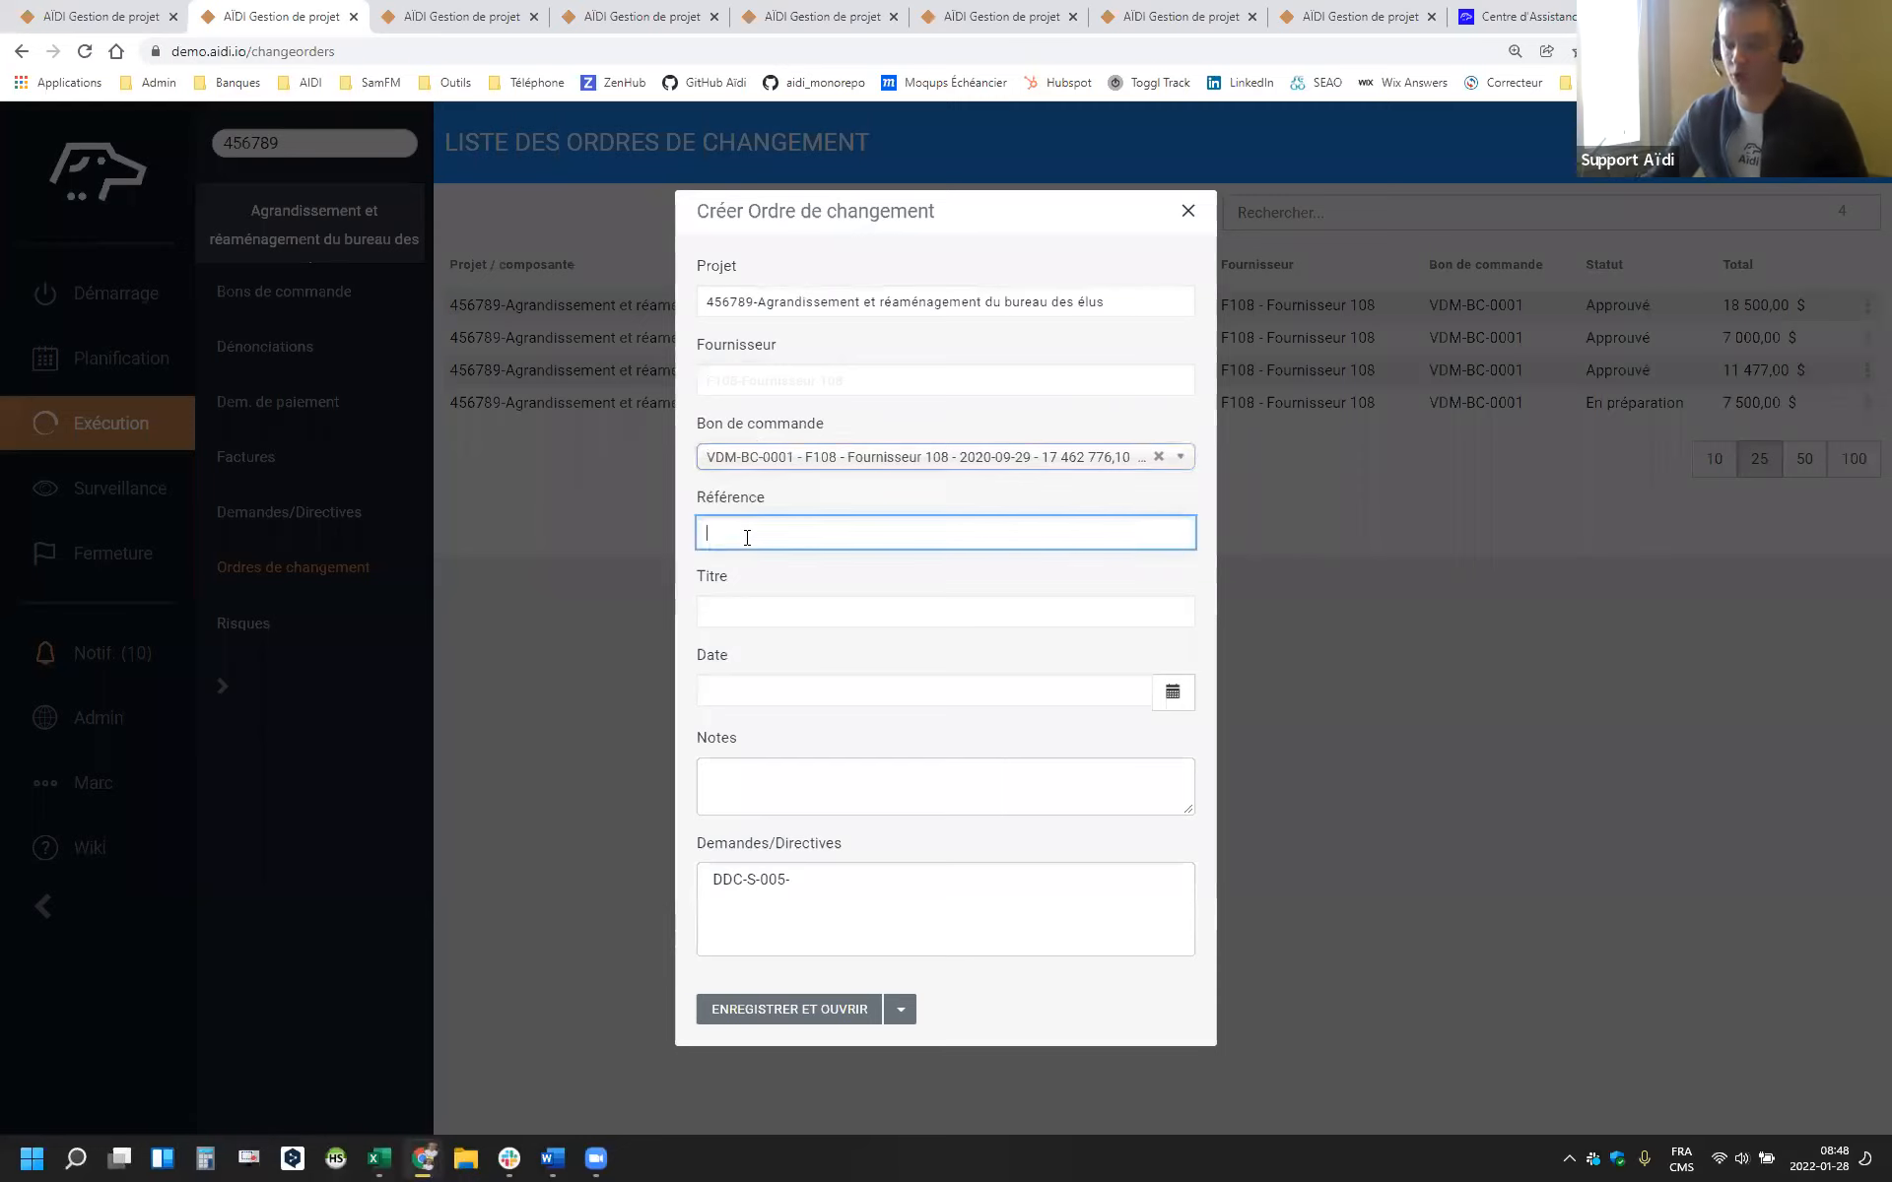
Give the change order the reference ODC 005, the title Ajout d'une porte and the date 2022-01-28
type("ODC 005")
key("Tab")
type("Ajout d'une porte")
key("Tab")
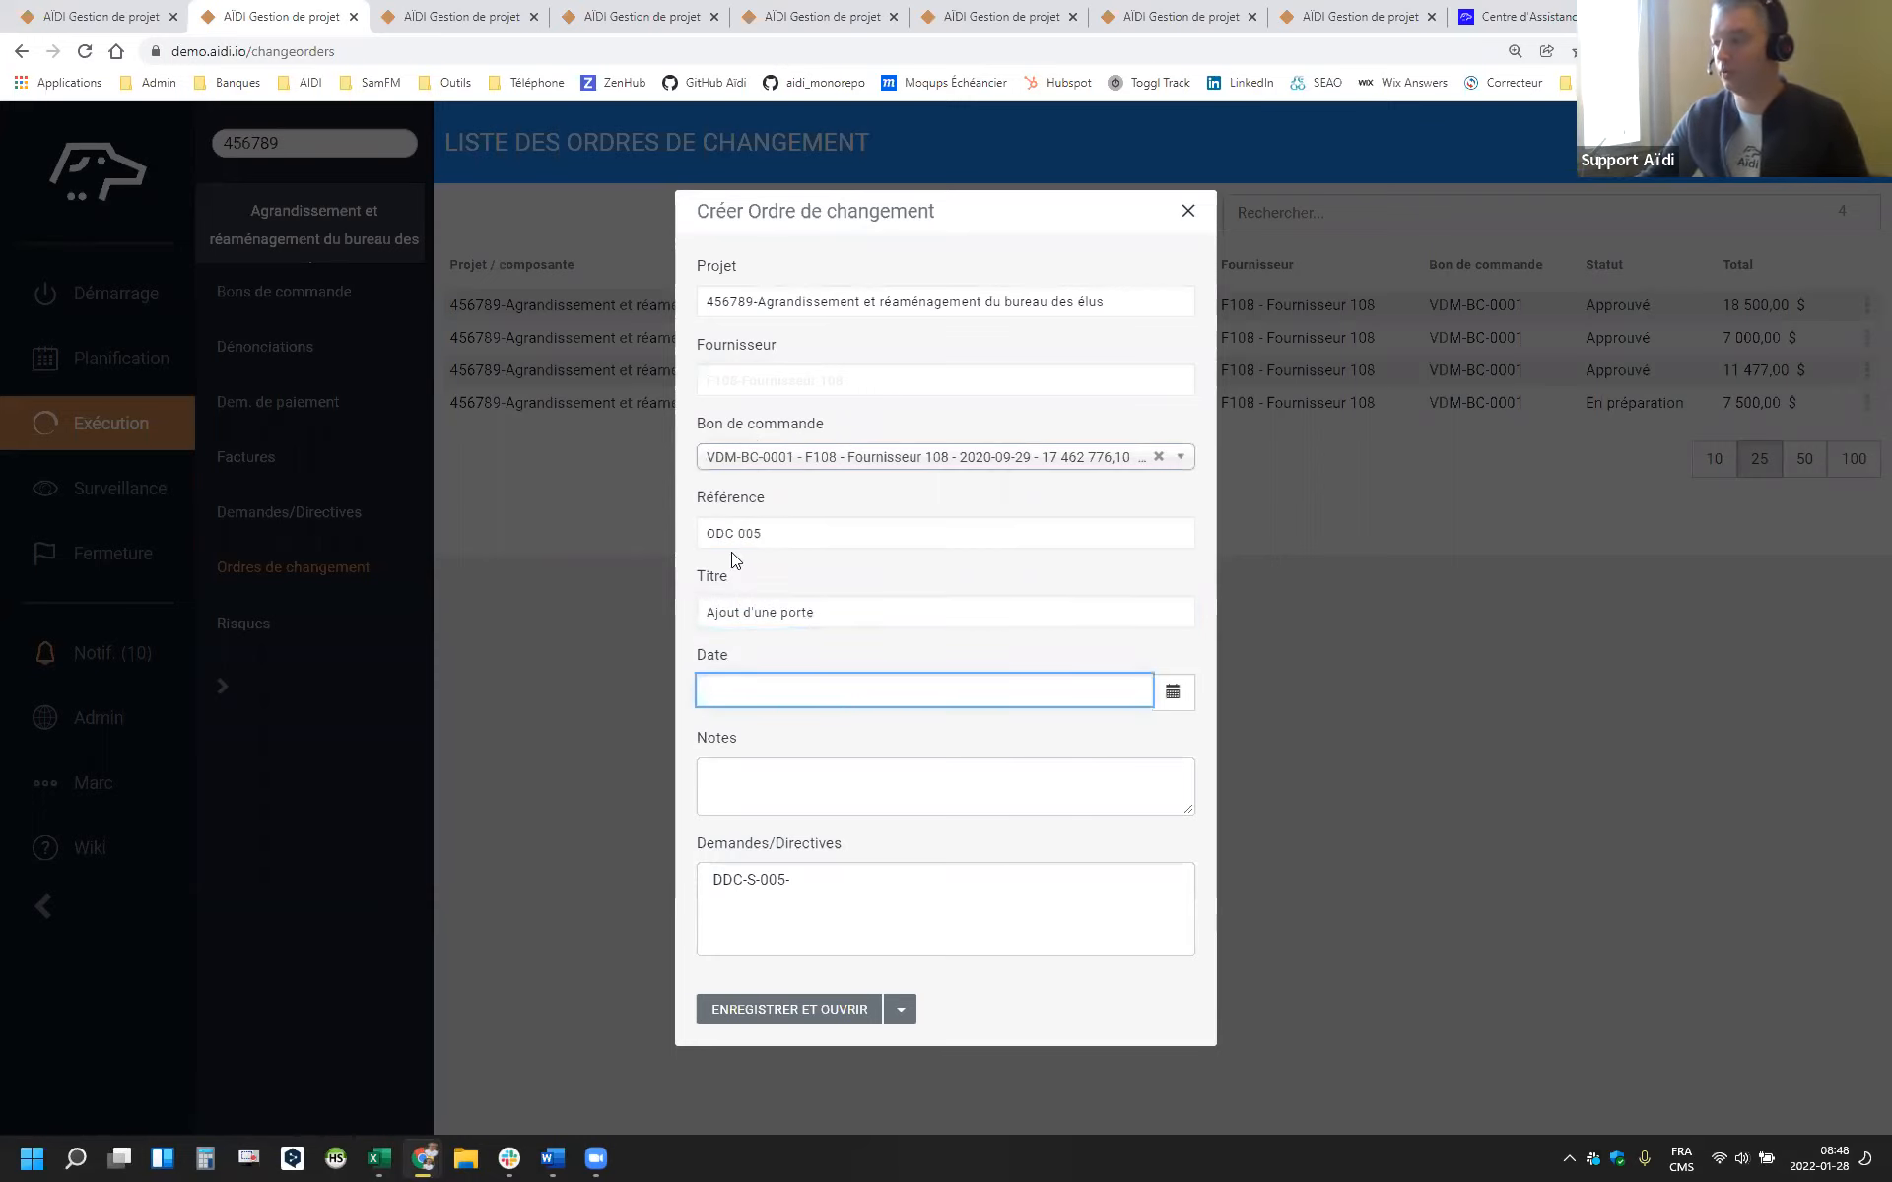
left_click(1173, 697)
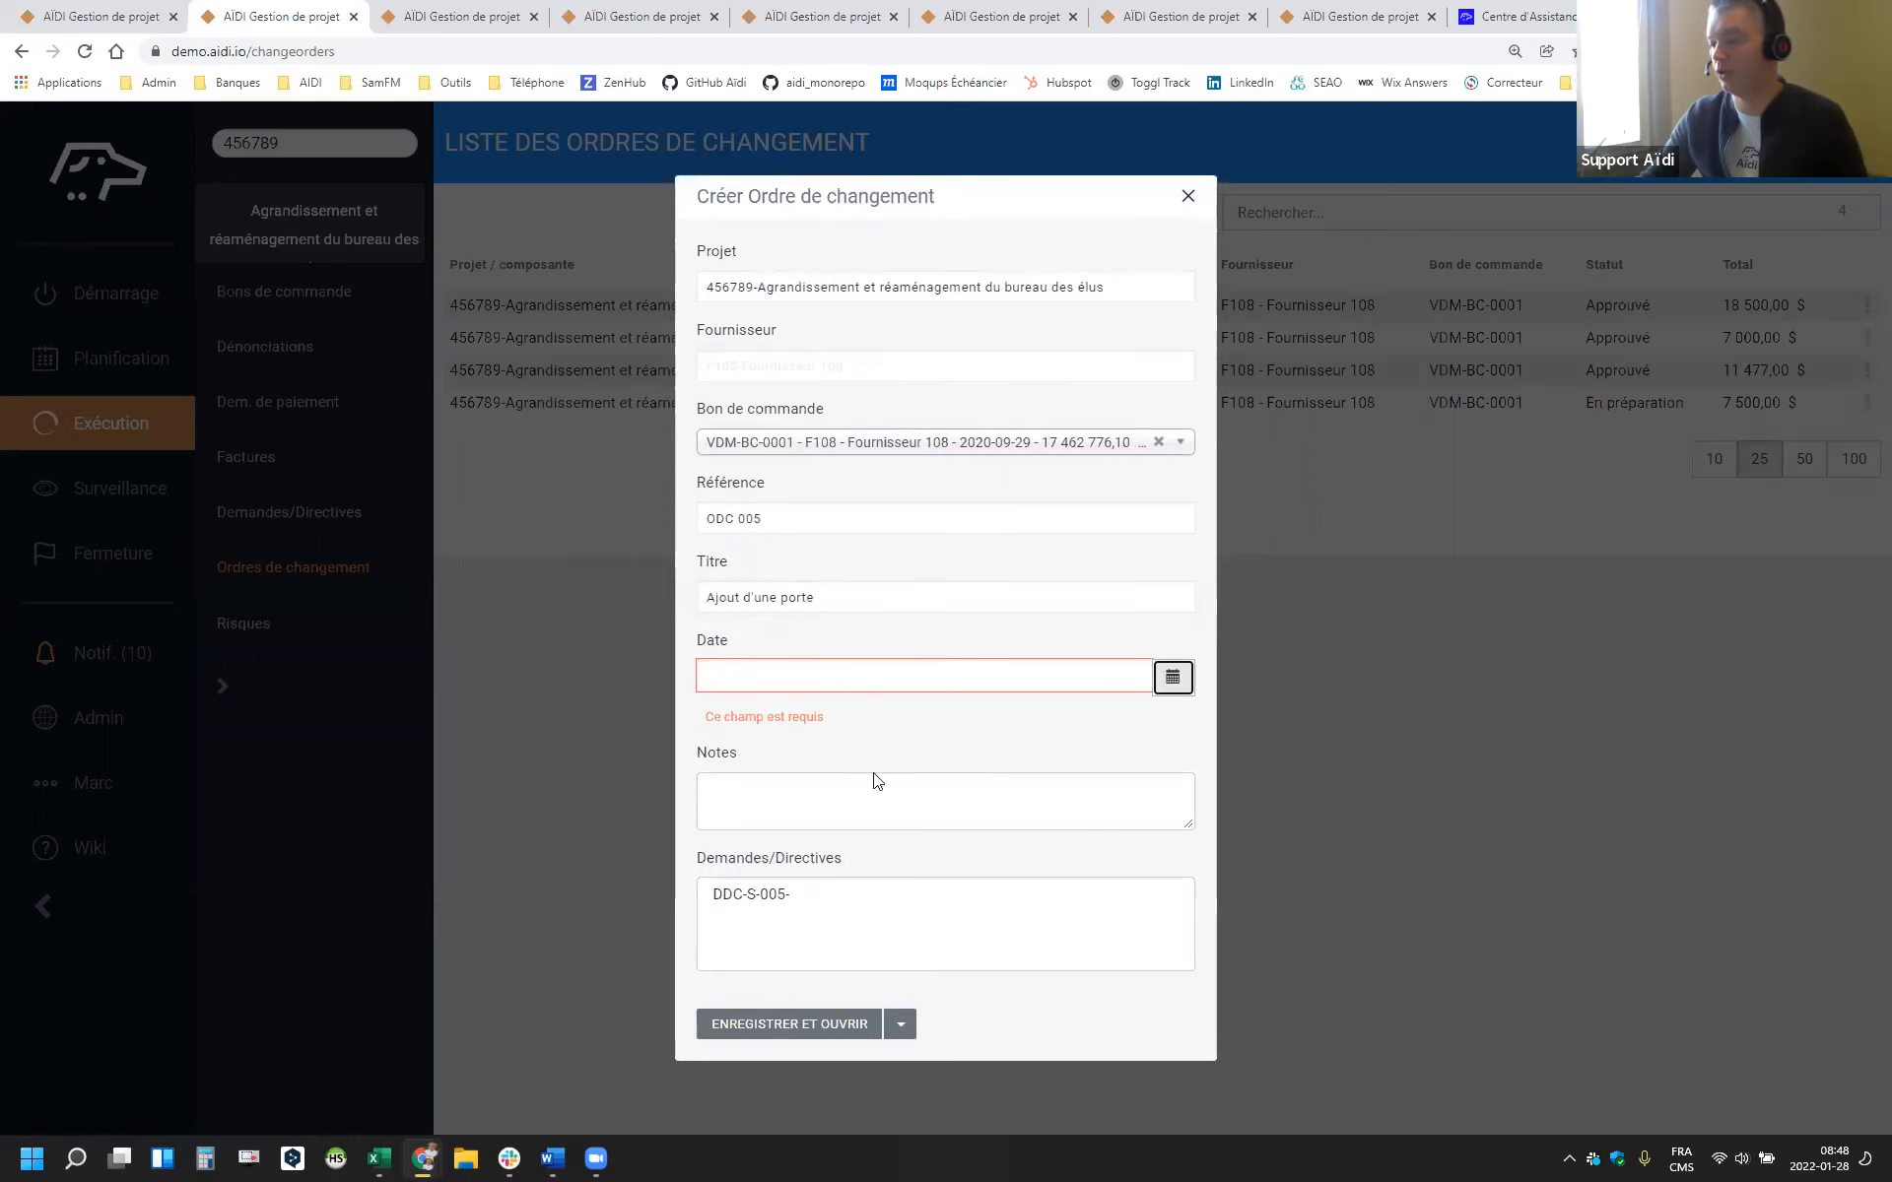
left_click(1172, 677)
left_click(928, 903)
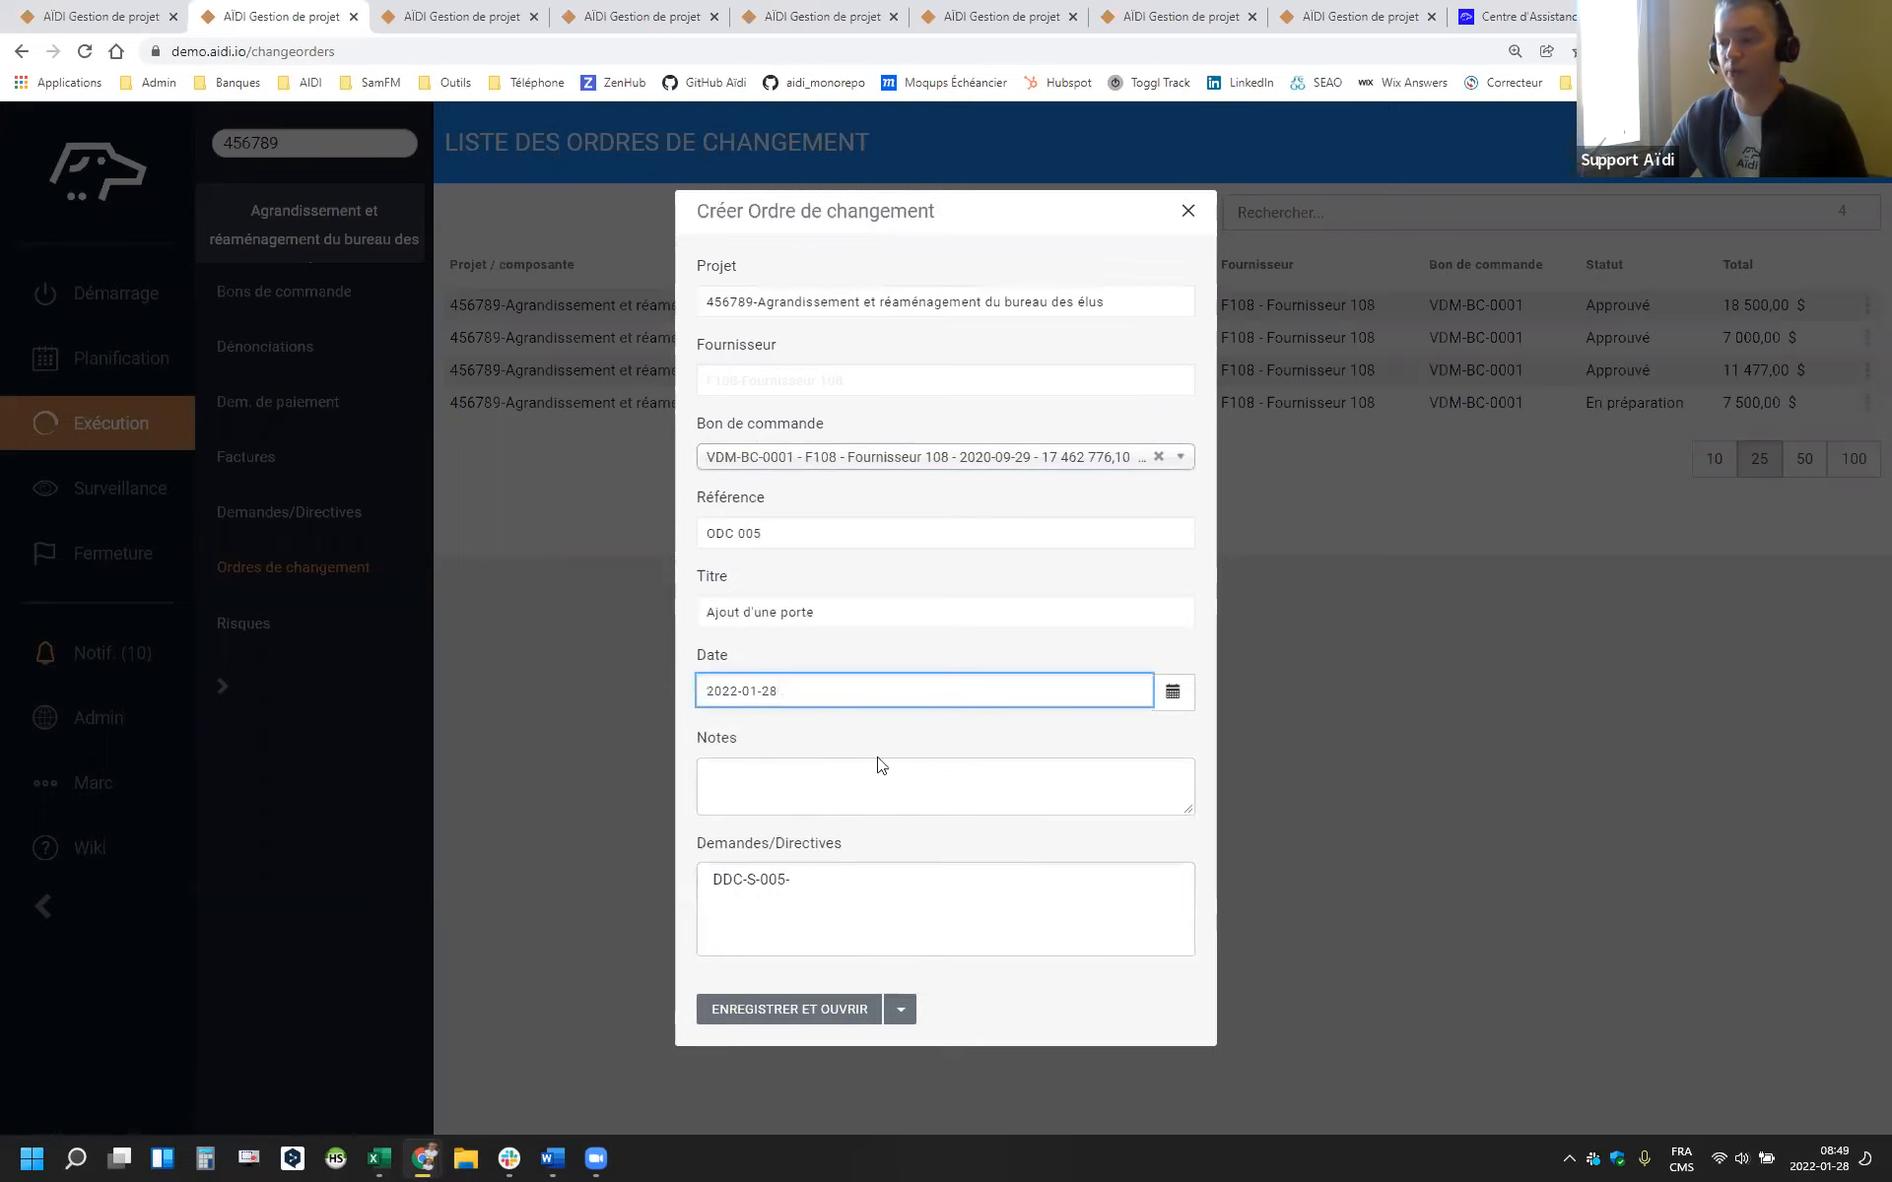
Associate change request DDC-S-005 with the change order, then save and open it
left_click(741, 887)
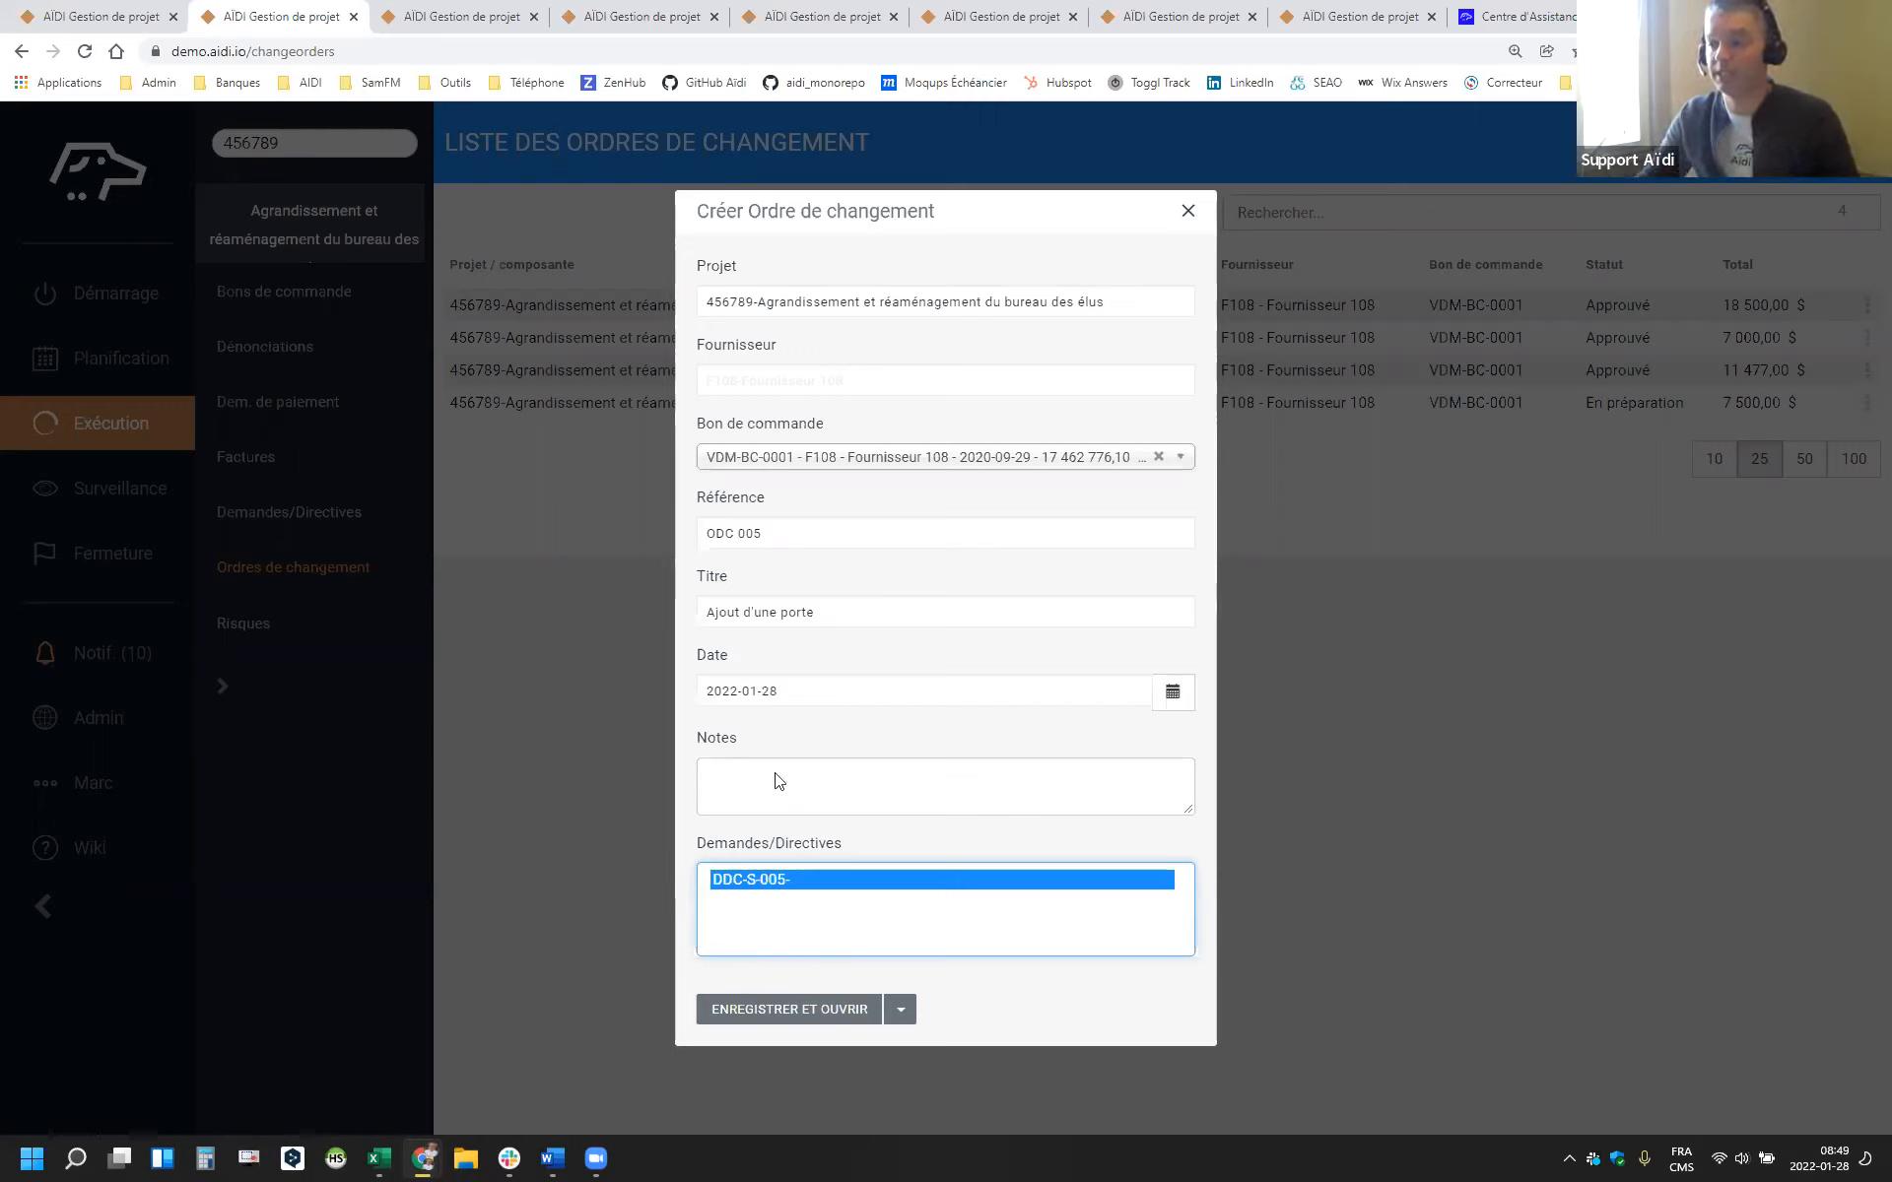
left_click(761, 1011)
left_click(773, 883)
left_click(789, 1009)
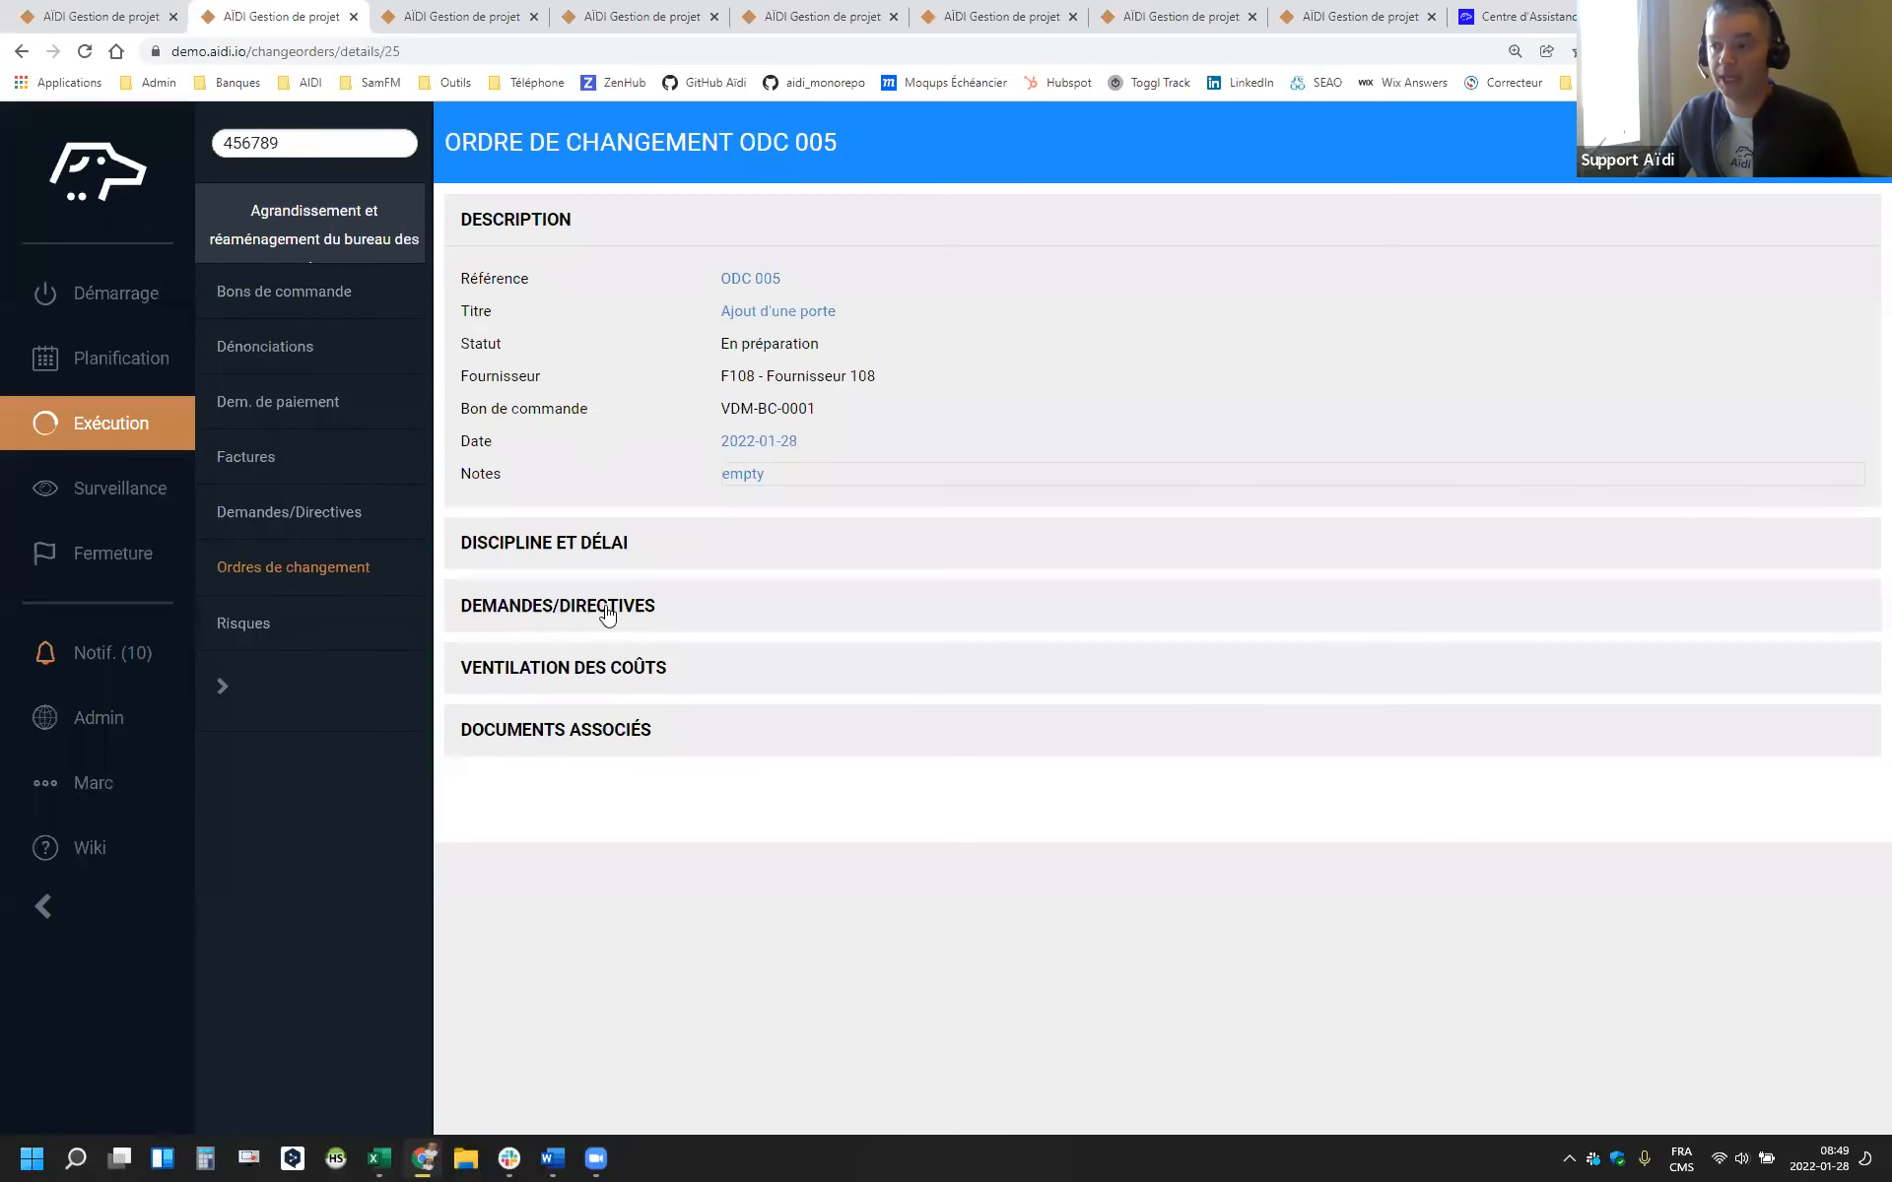
Examine the associated requests, cost breakdown, discipline and delay sections and the status of change order ODC 005
left_click(607, 614)
left_click(739, 810)
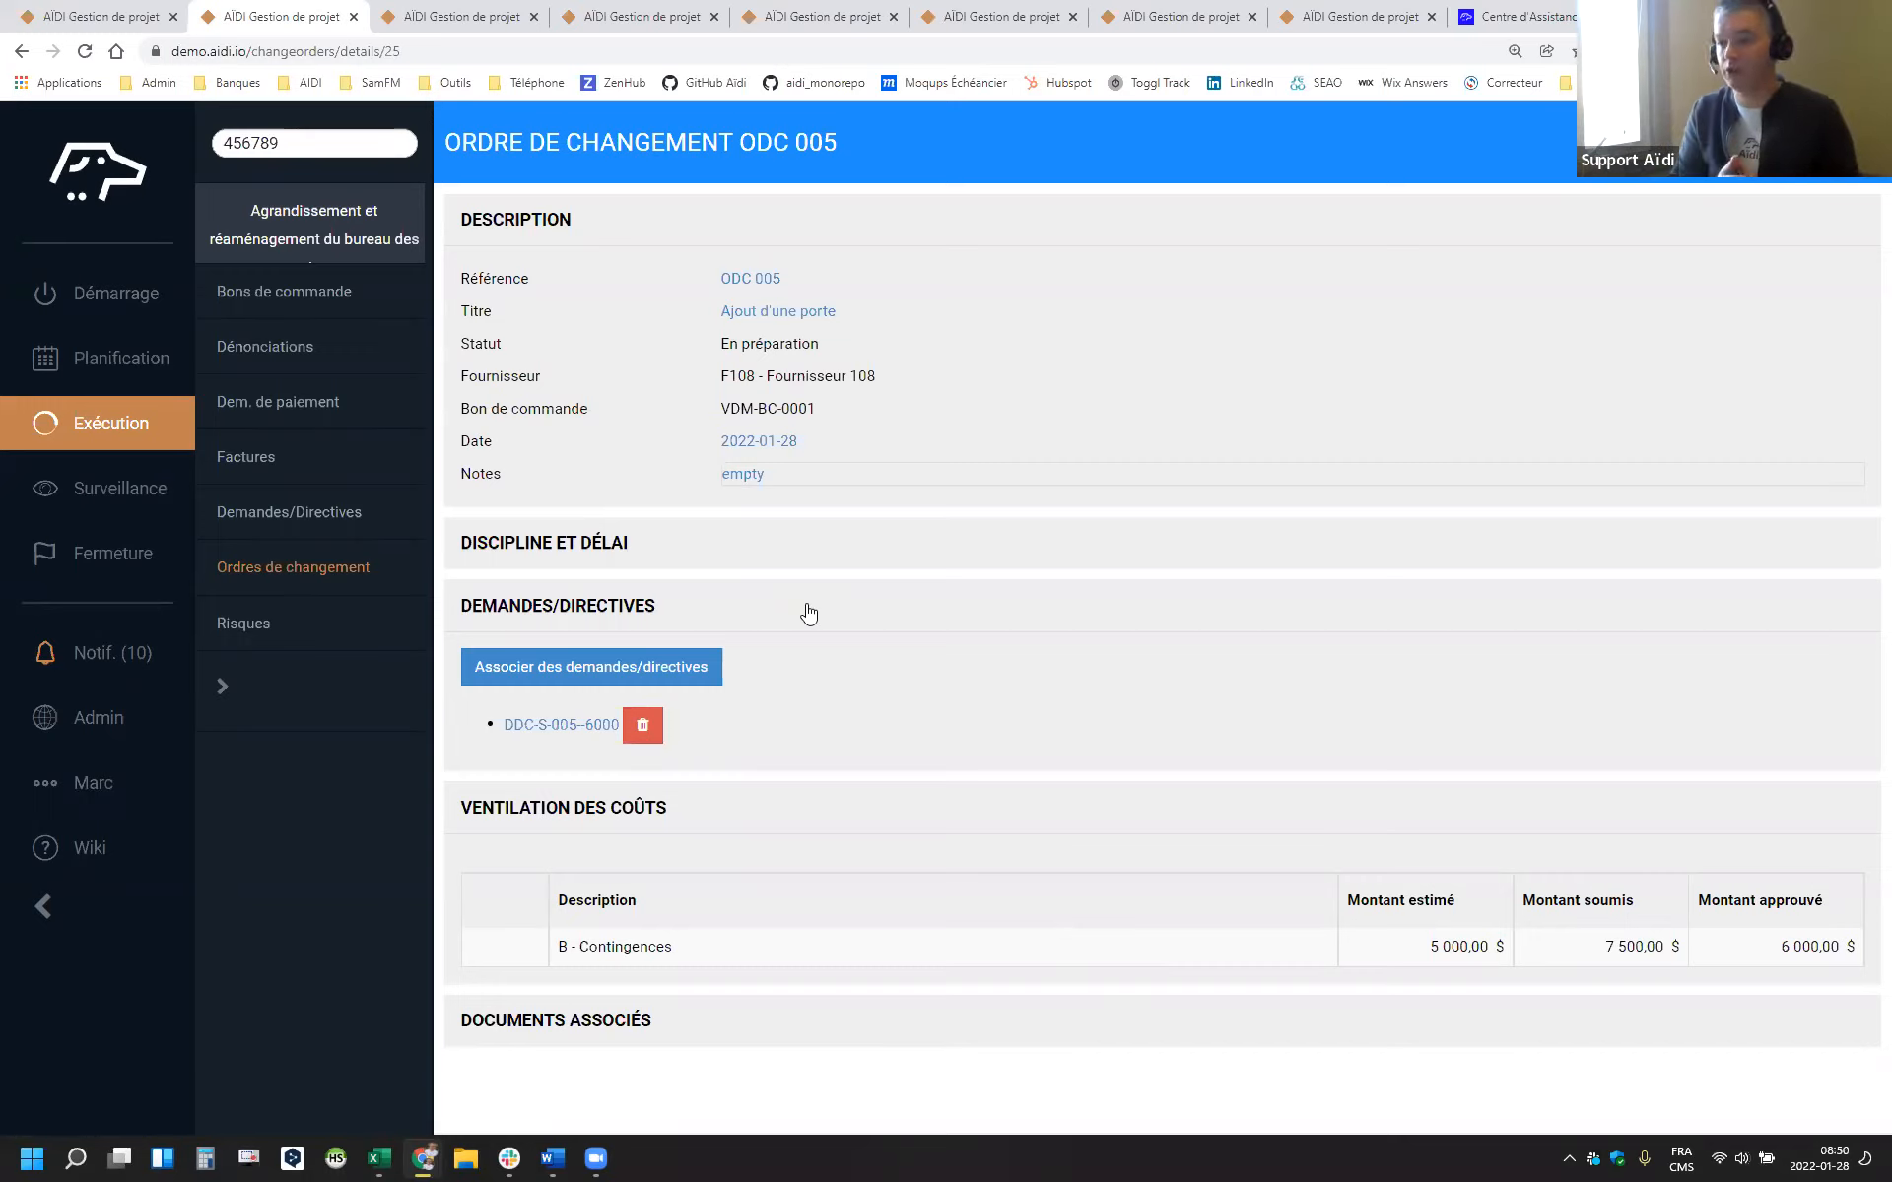
left_click(618, 543)
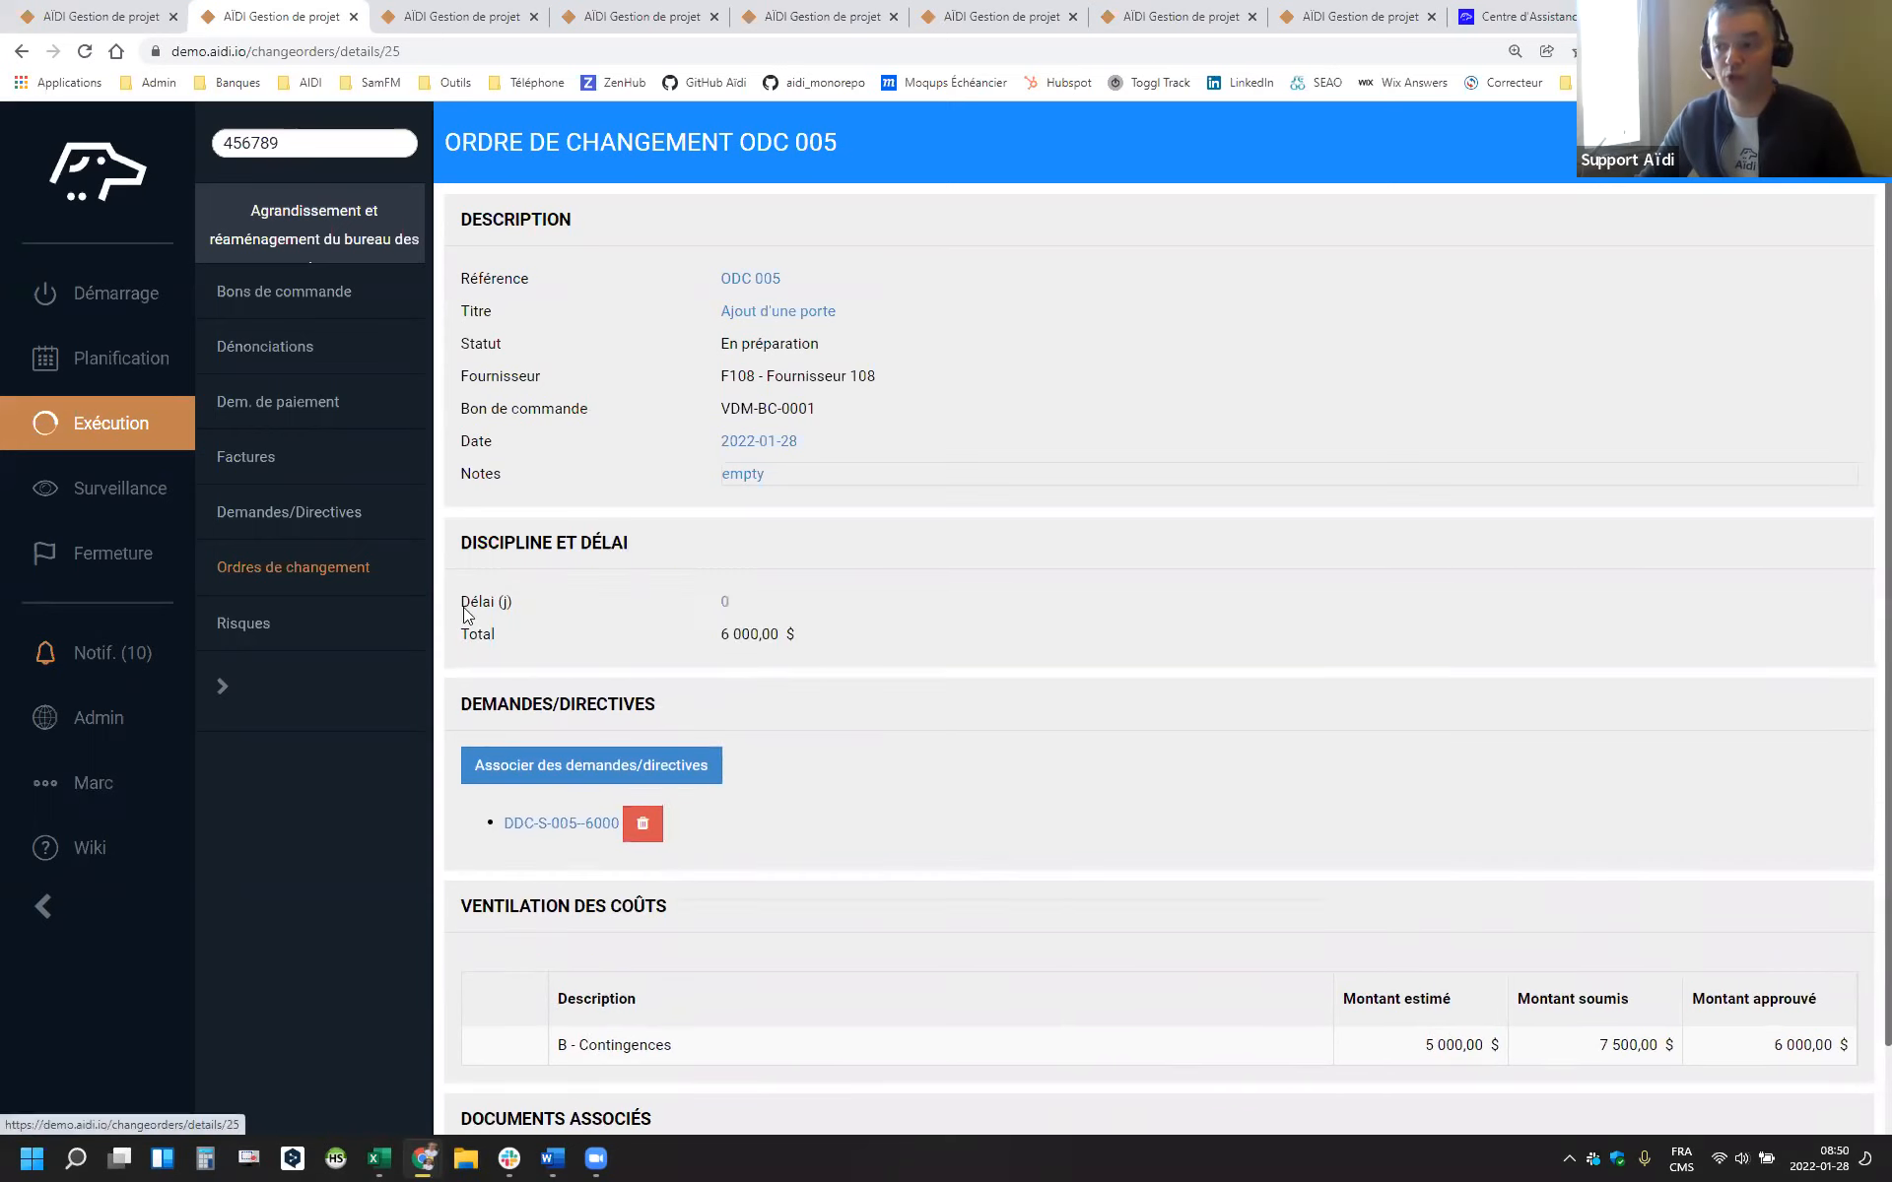
scroll(609, 595, "down", 1)
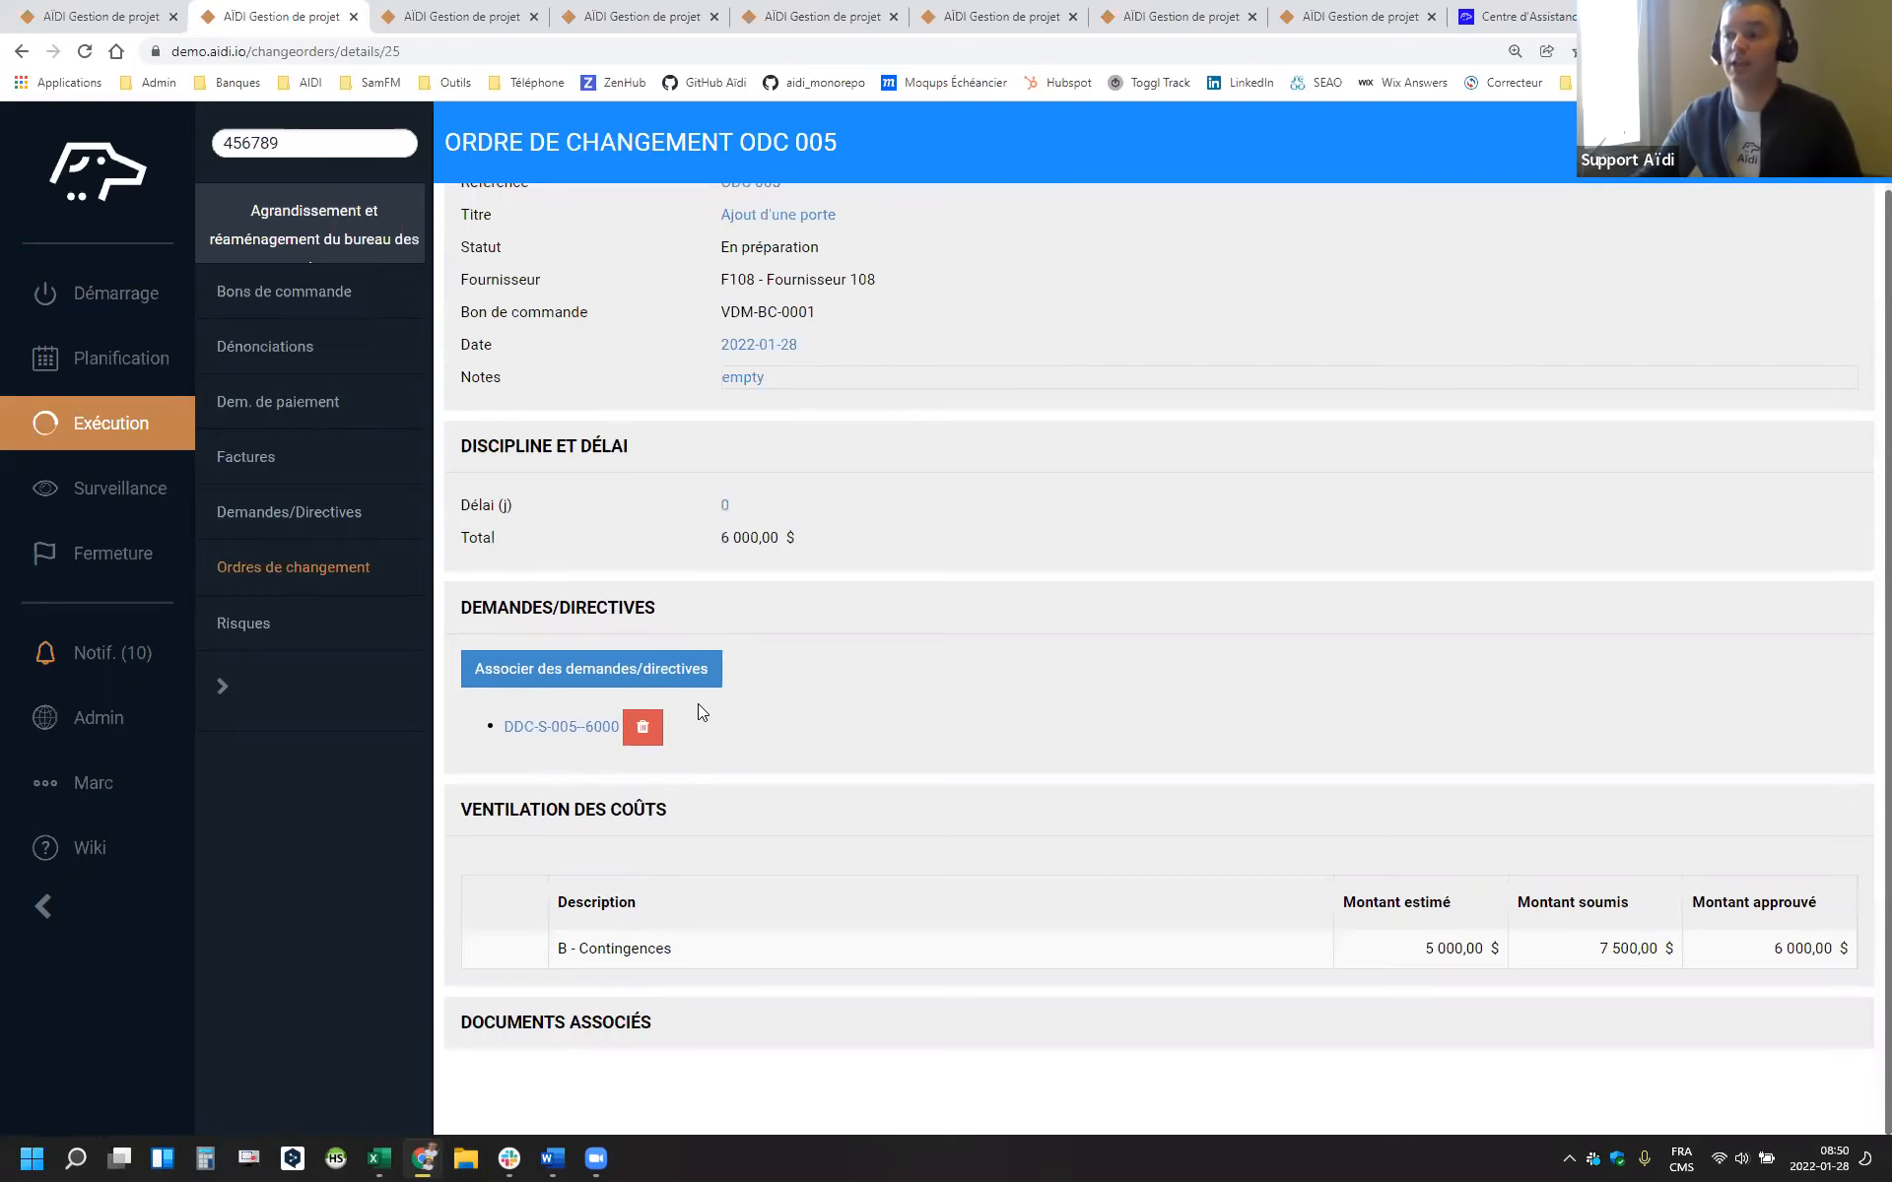
scroll(697, 703, "up", 1)
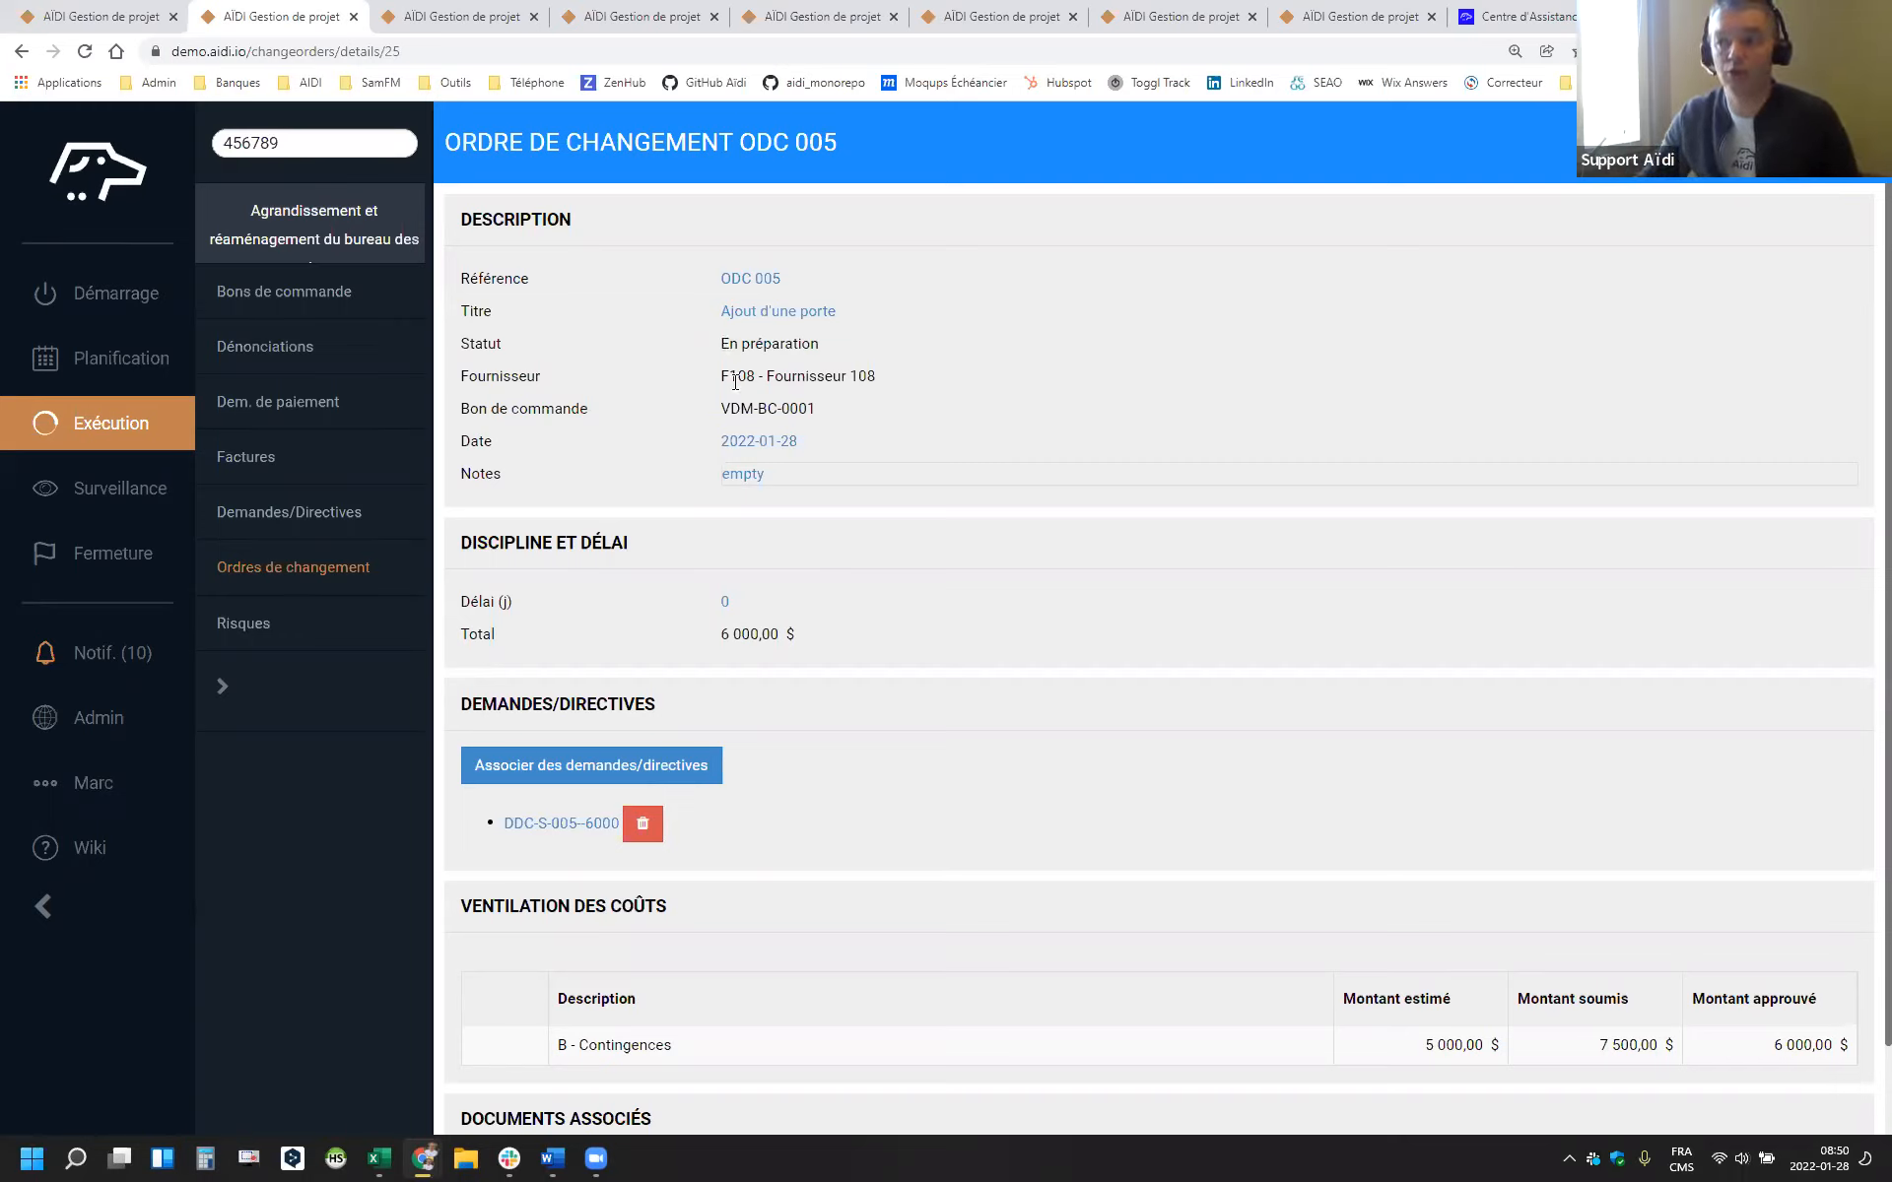
left_click_drag(829, 347, 674, 345)
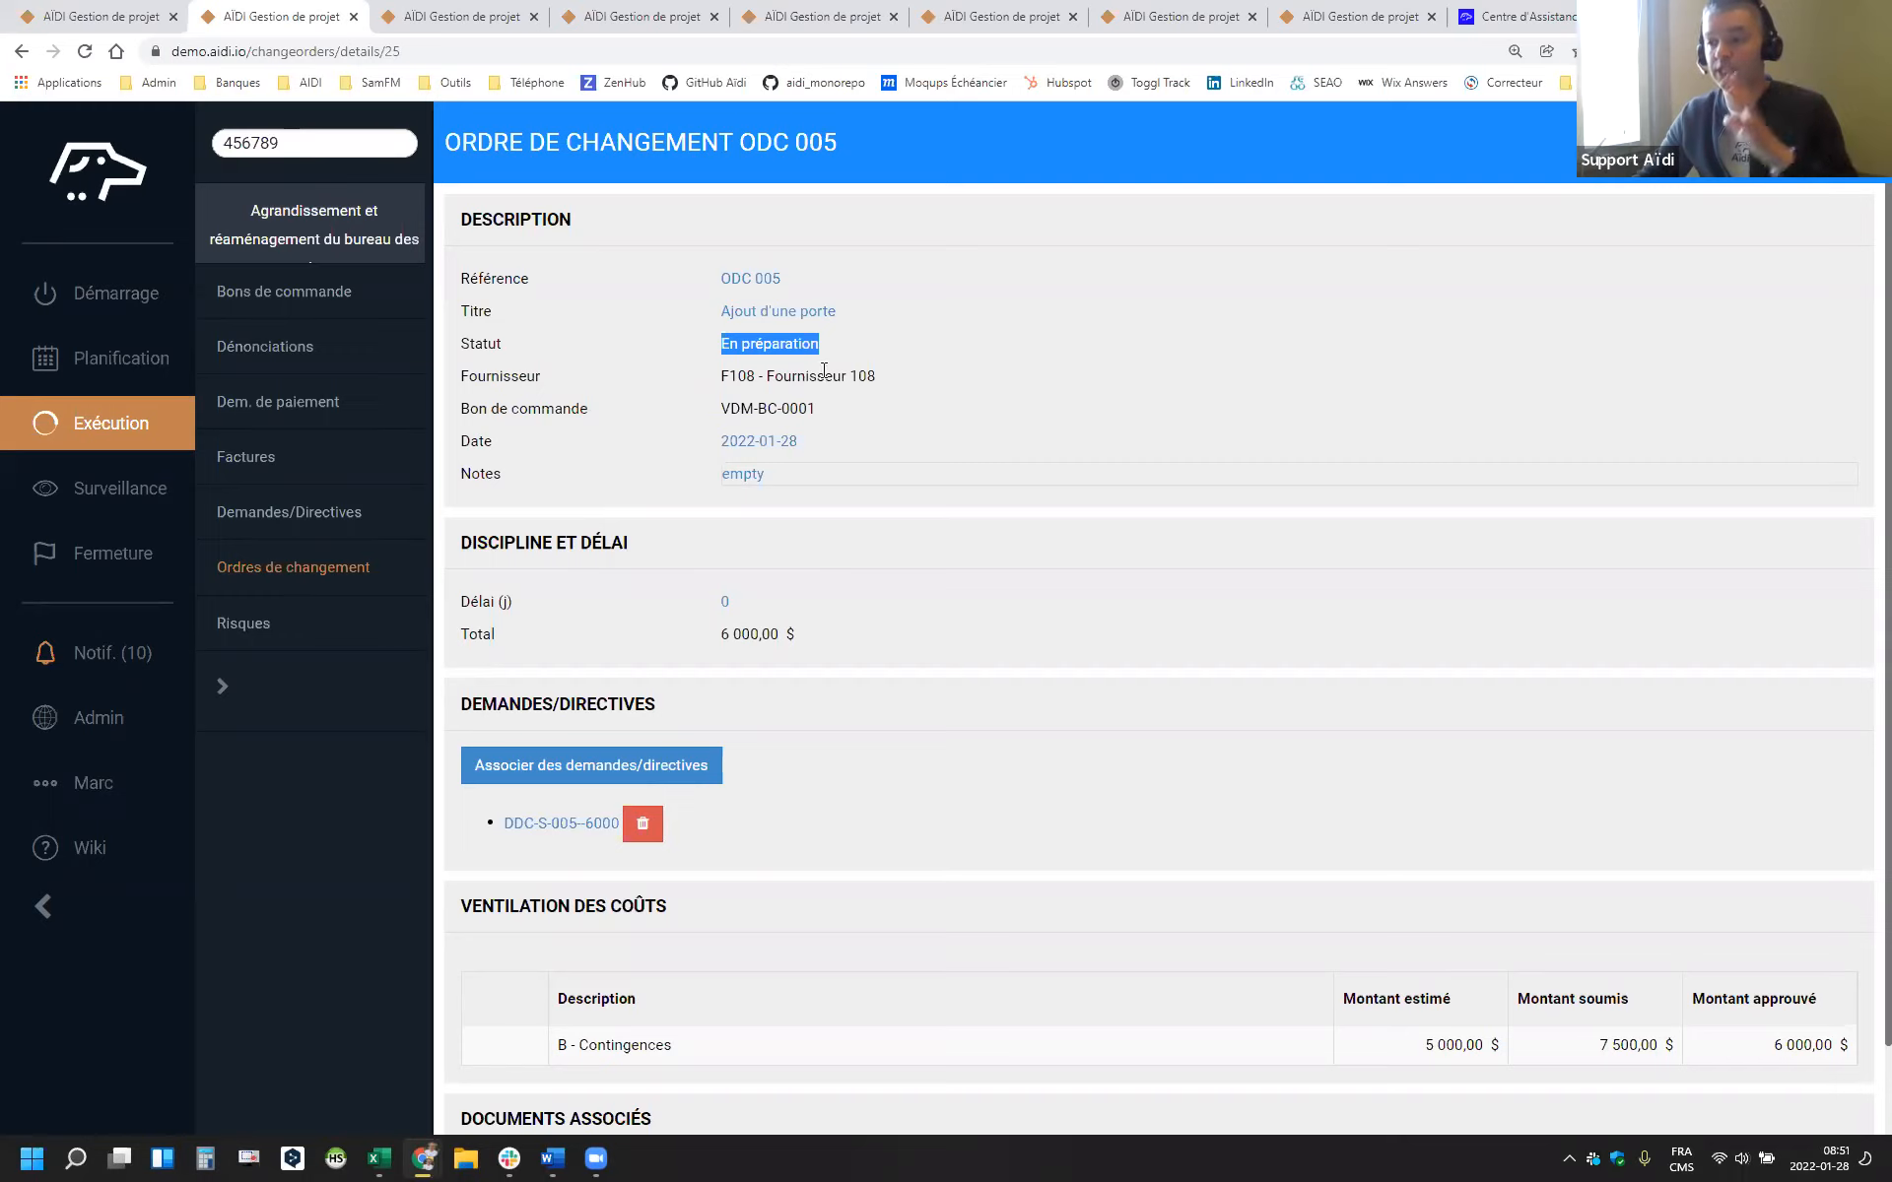
left_click(759, 335)
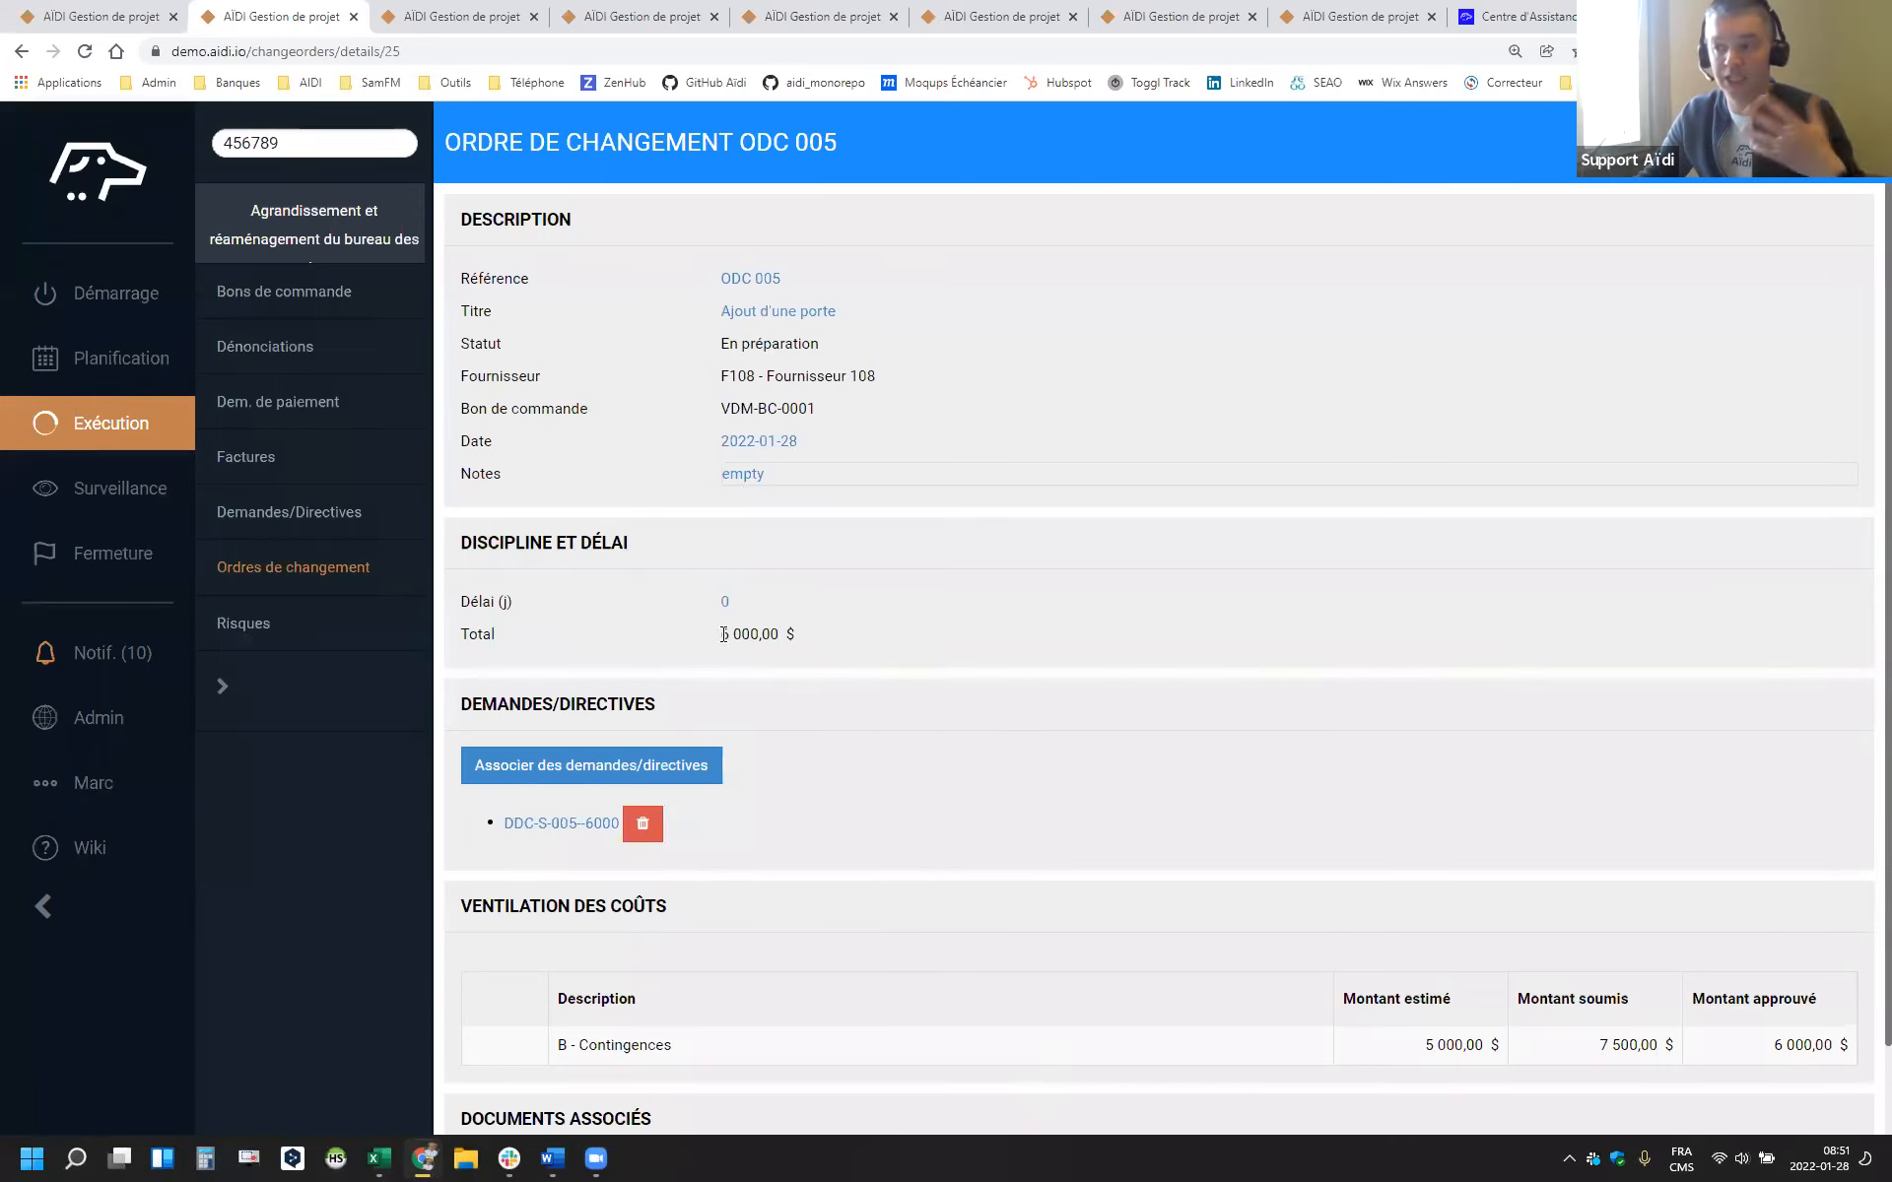
scroll(722, 626, "down", 1)
scroll(1389, 648, "up", 1)
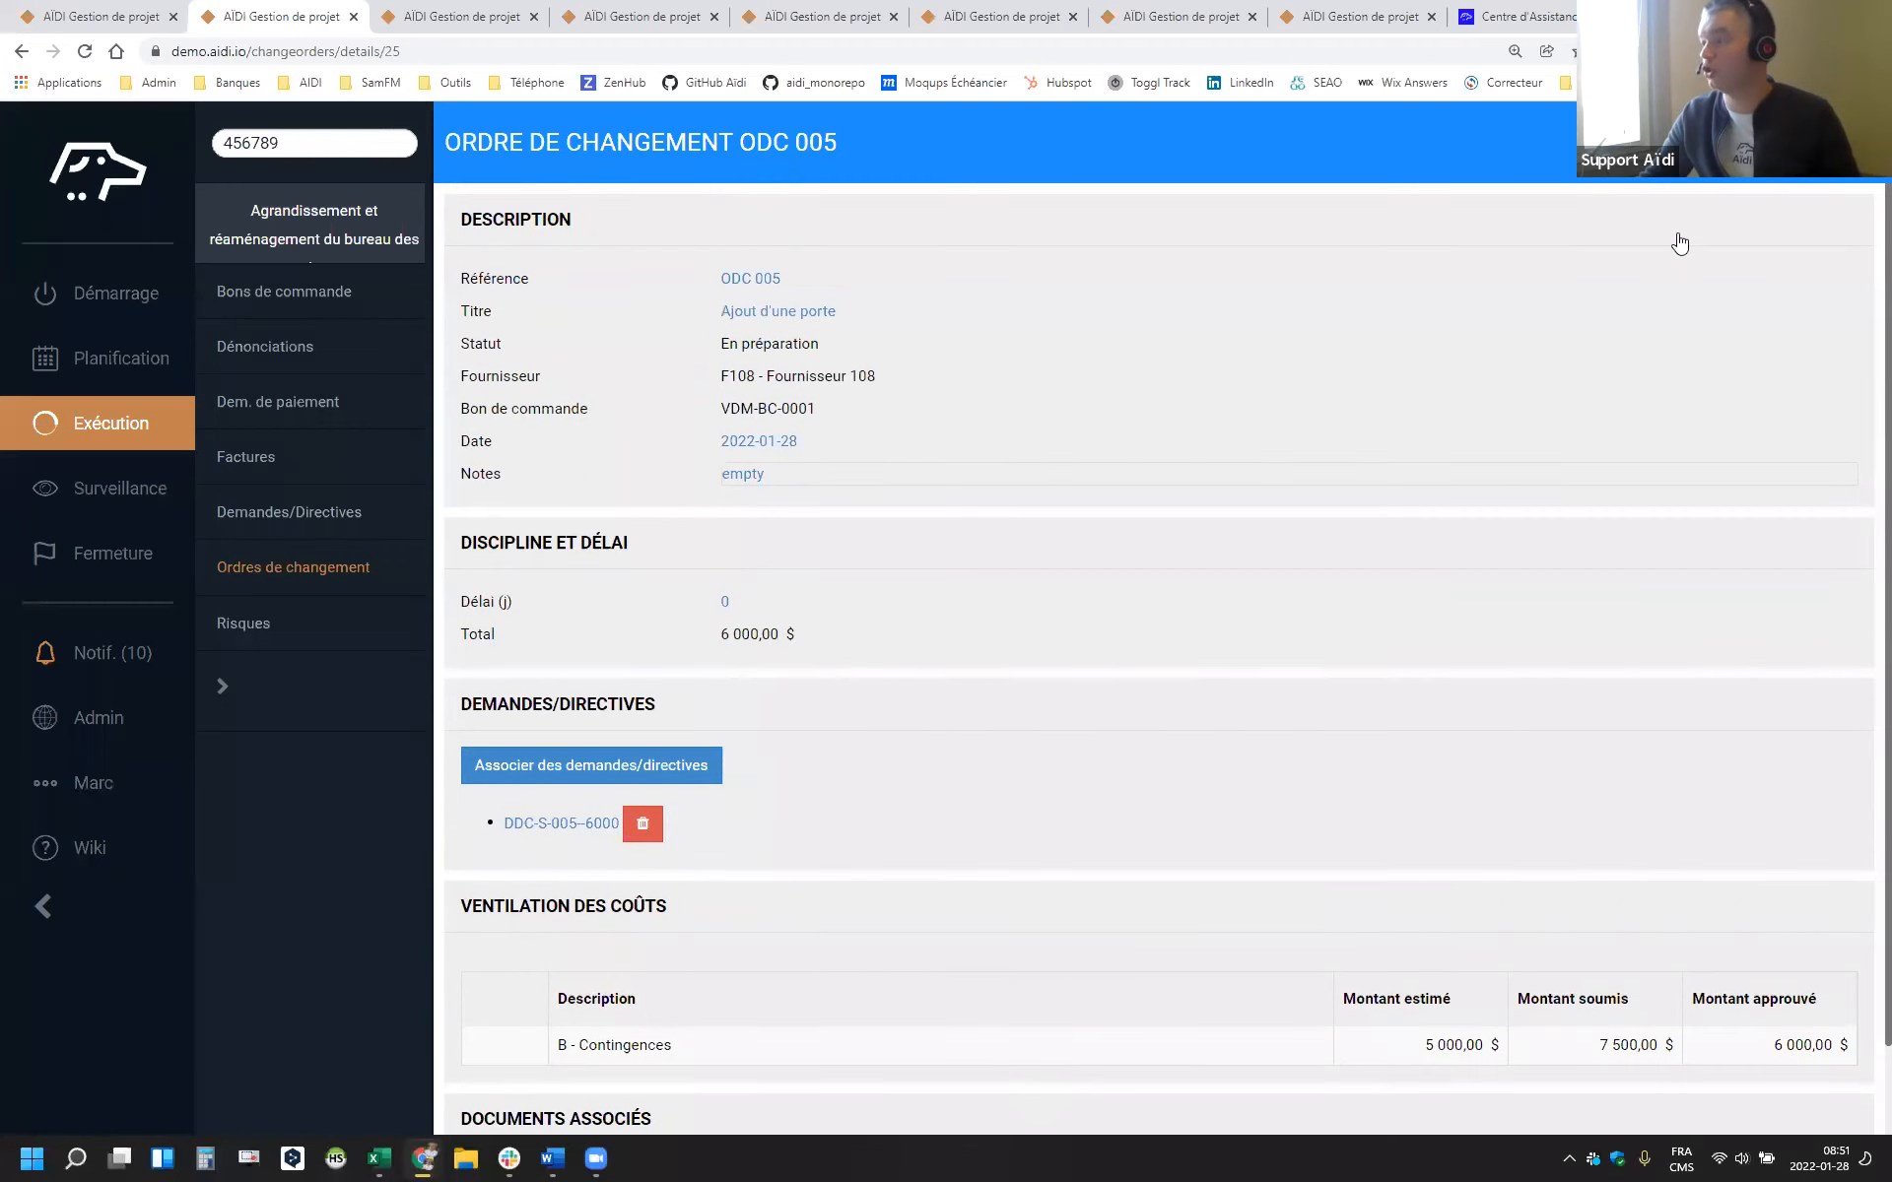
Approve change order ODC 005 without adding a comment
left_click(1752, 166)
left_click(853, 625)
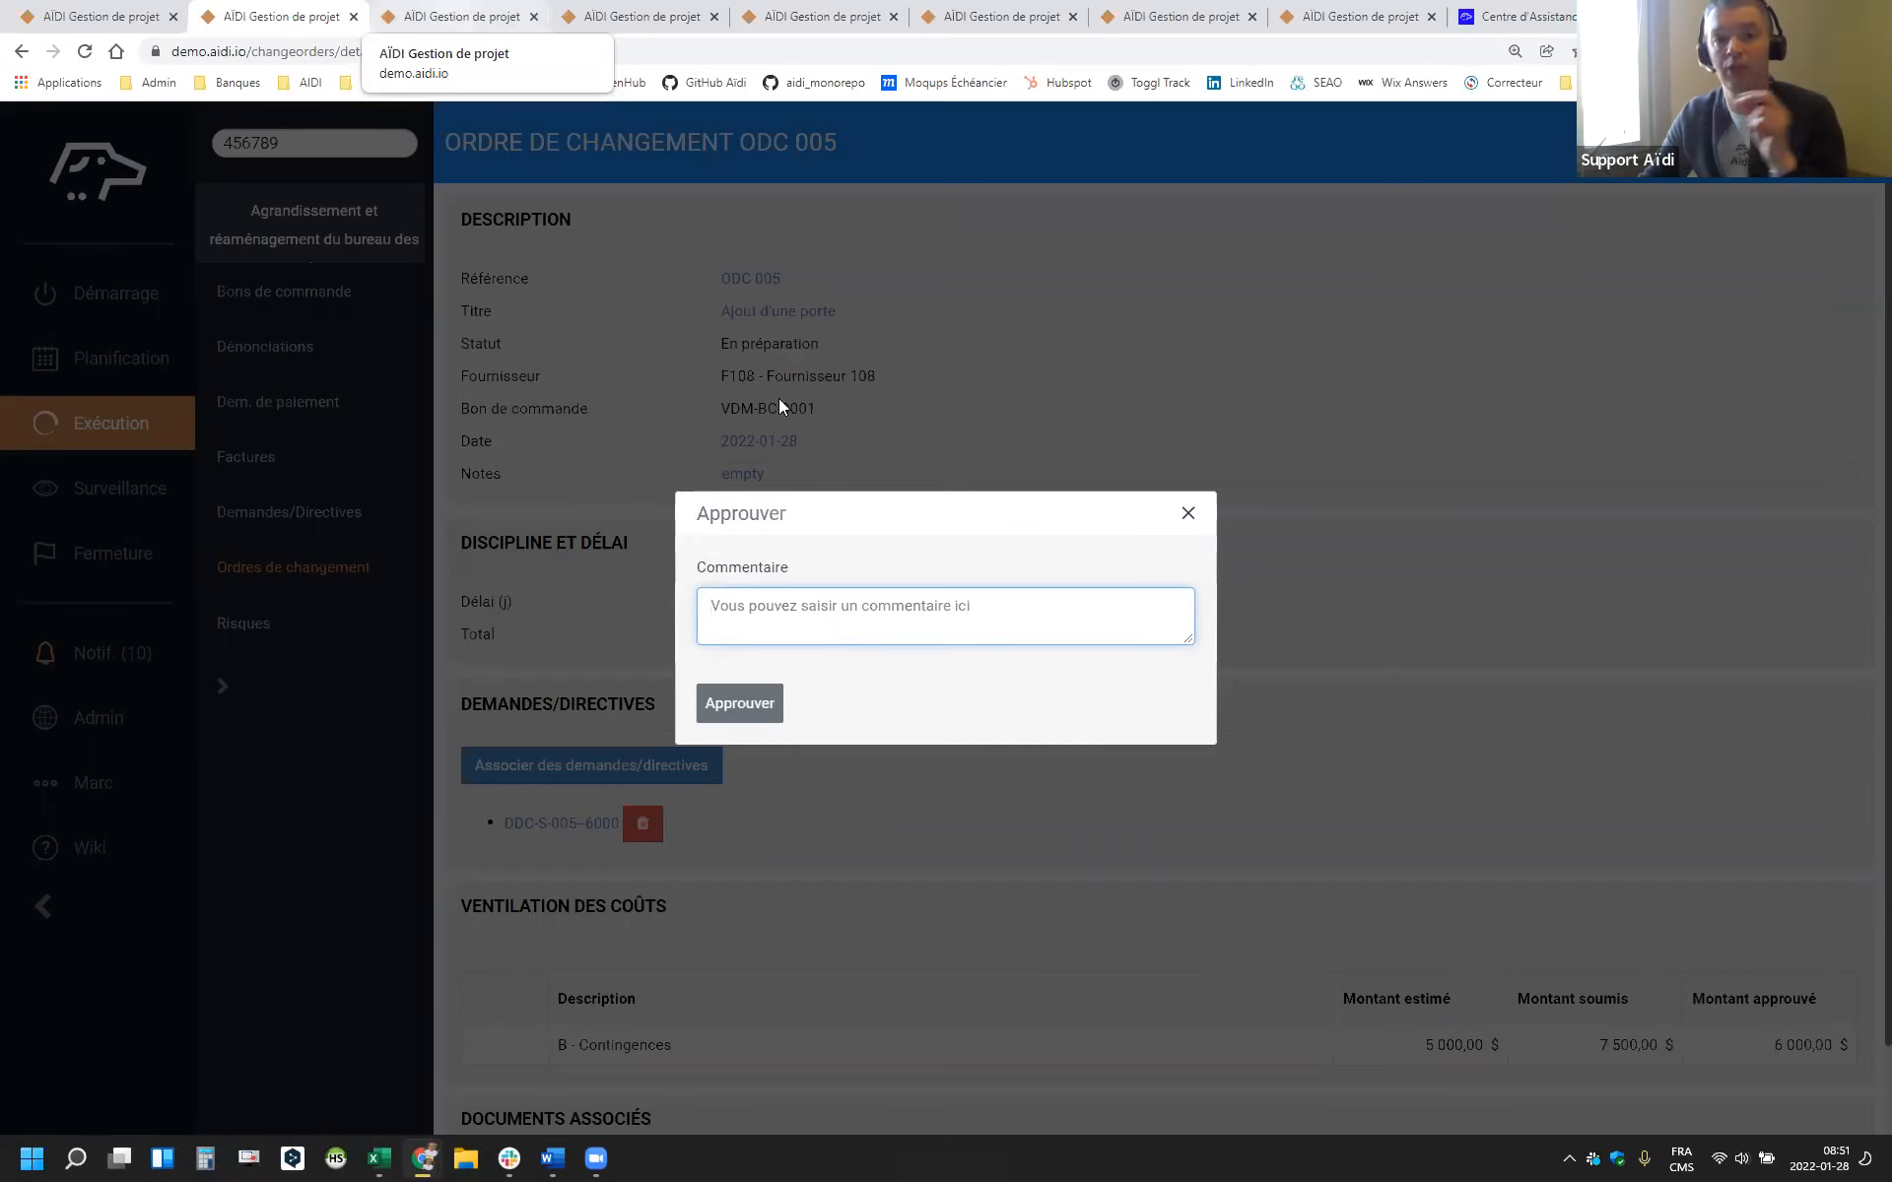
left_click(744, 711)
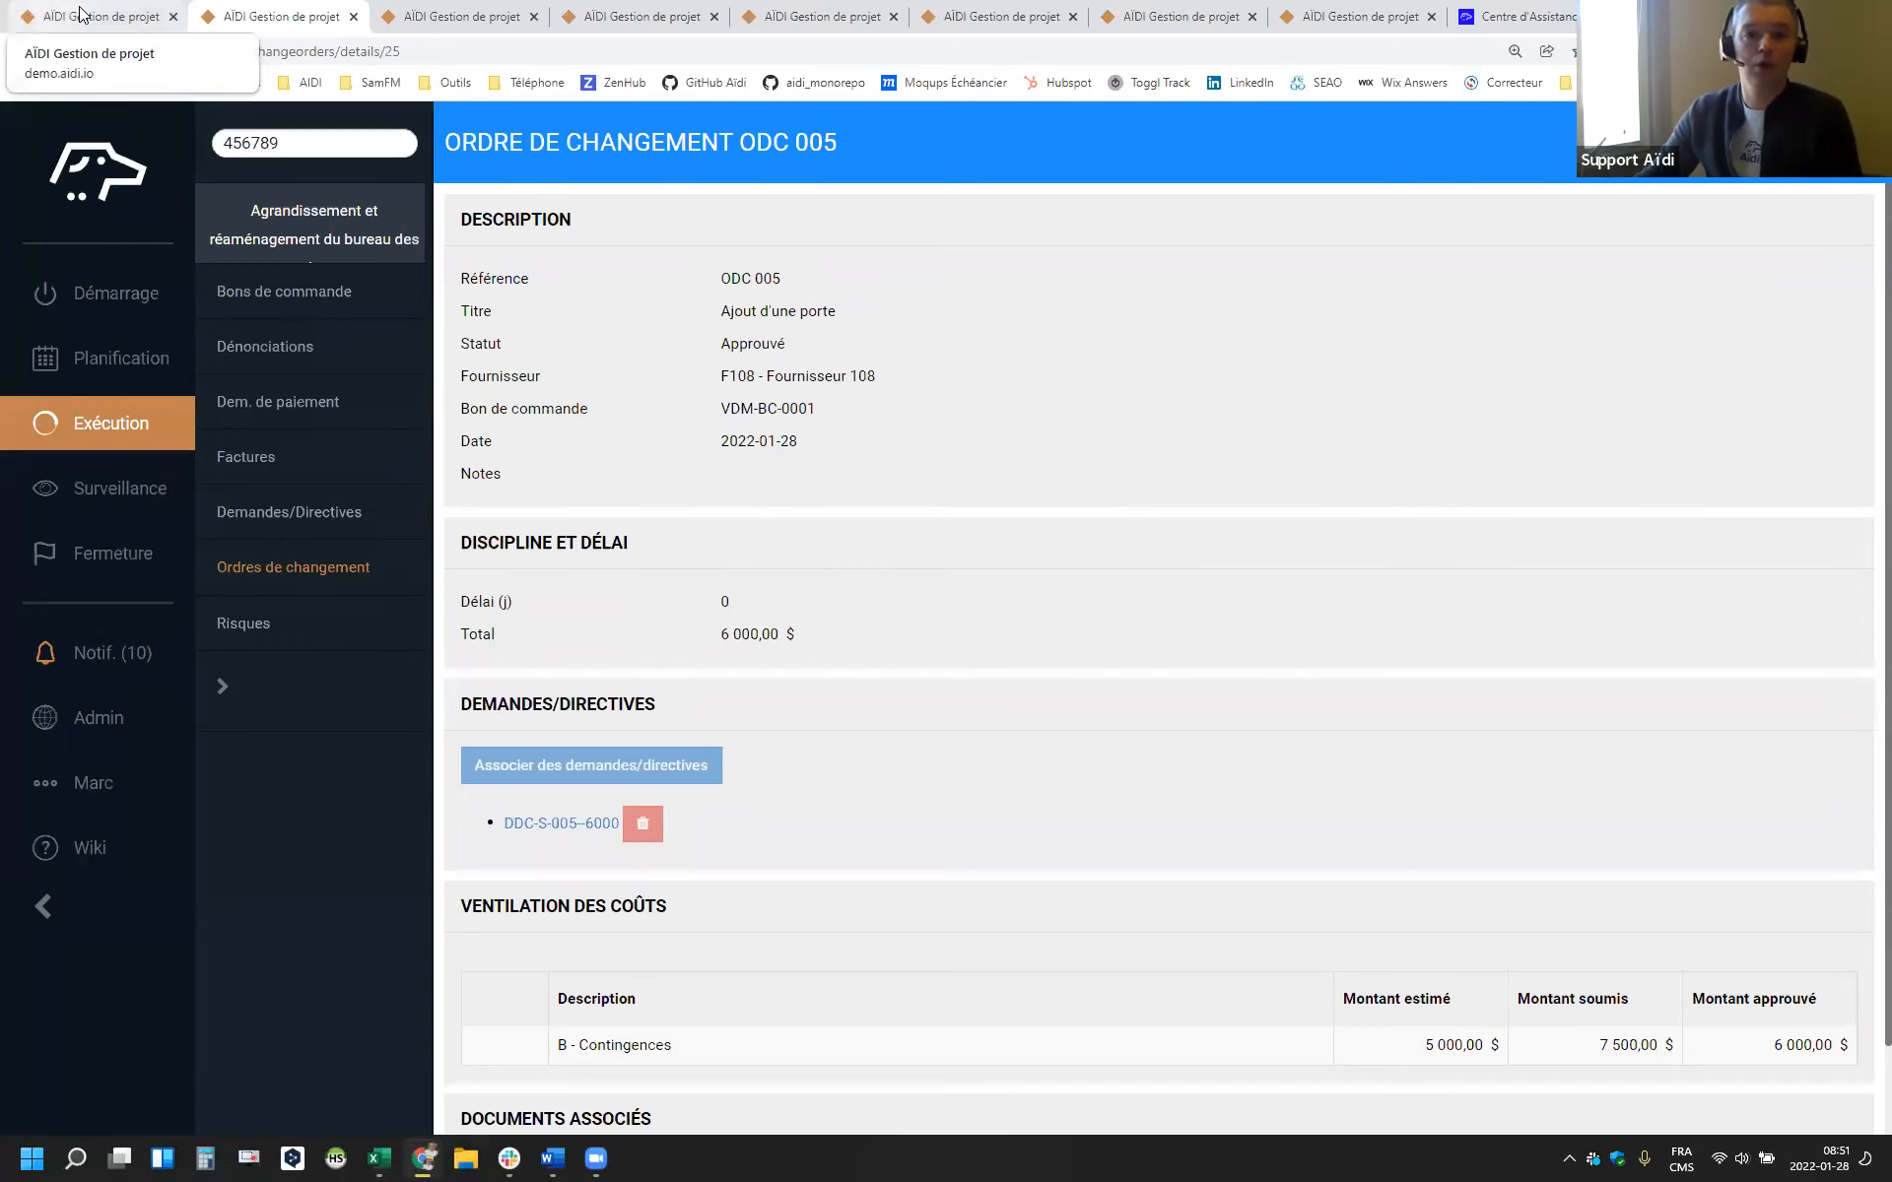
Discard the unfinished change order form left in the first browser tab and open request DDC-S-005 from the requests and directives list
left_click(127, 26)
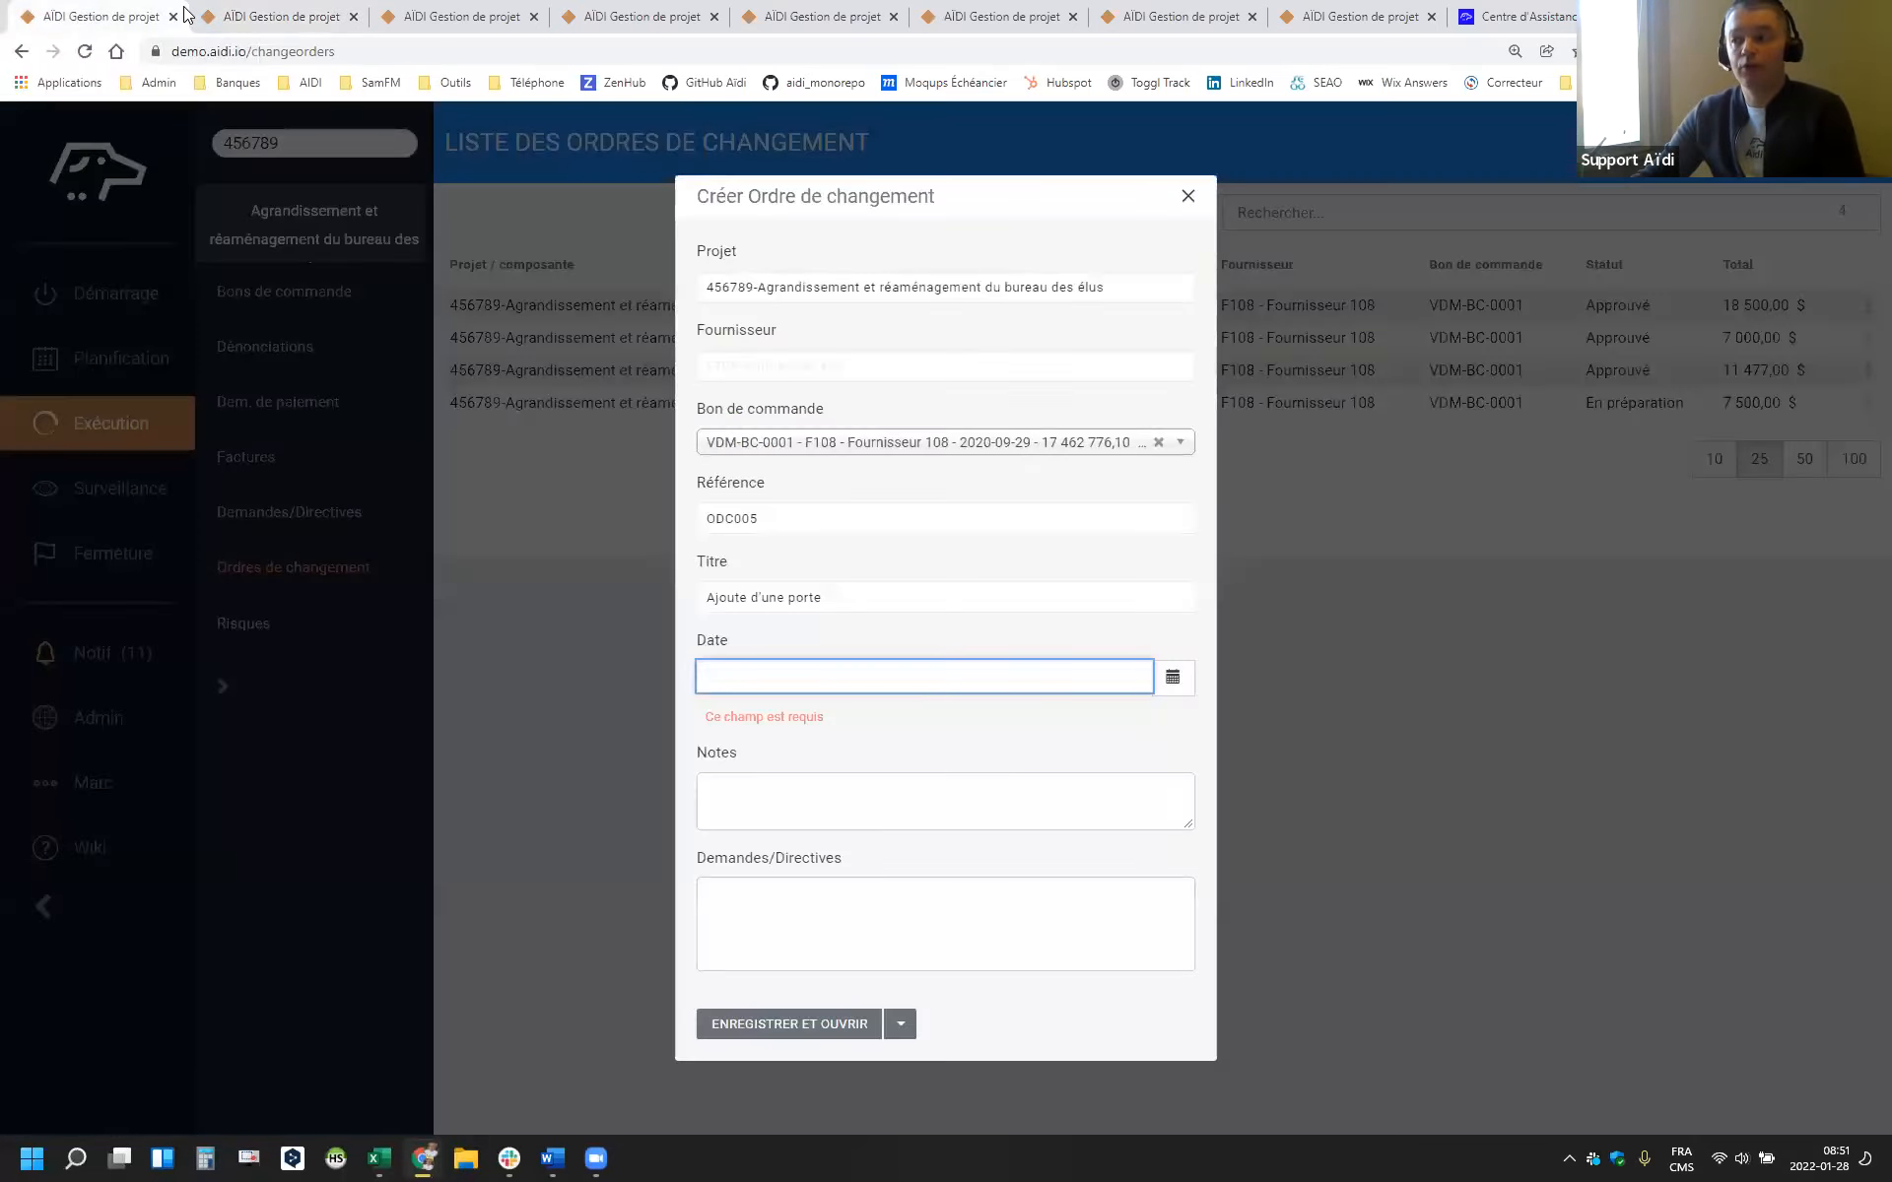
left_click(1185, 197)
left_click(346, 514)
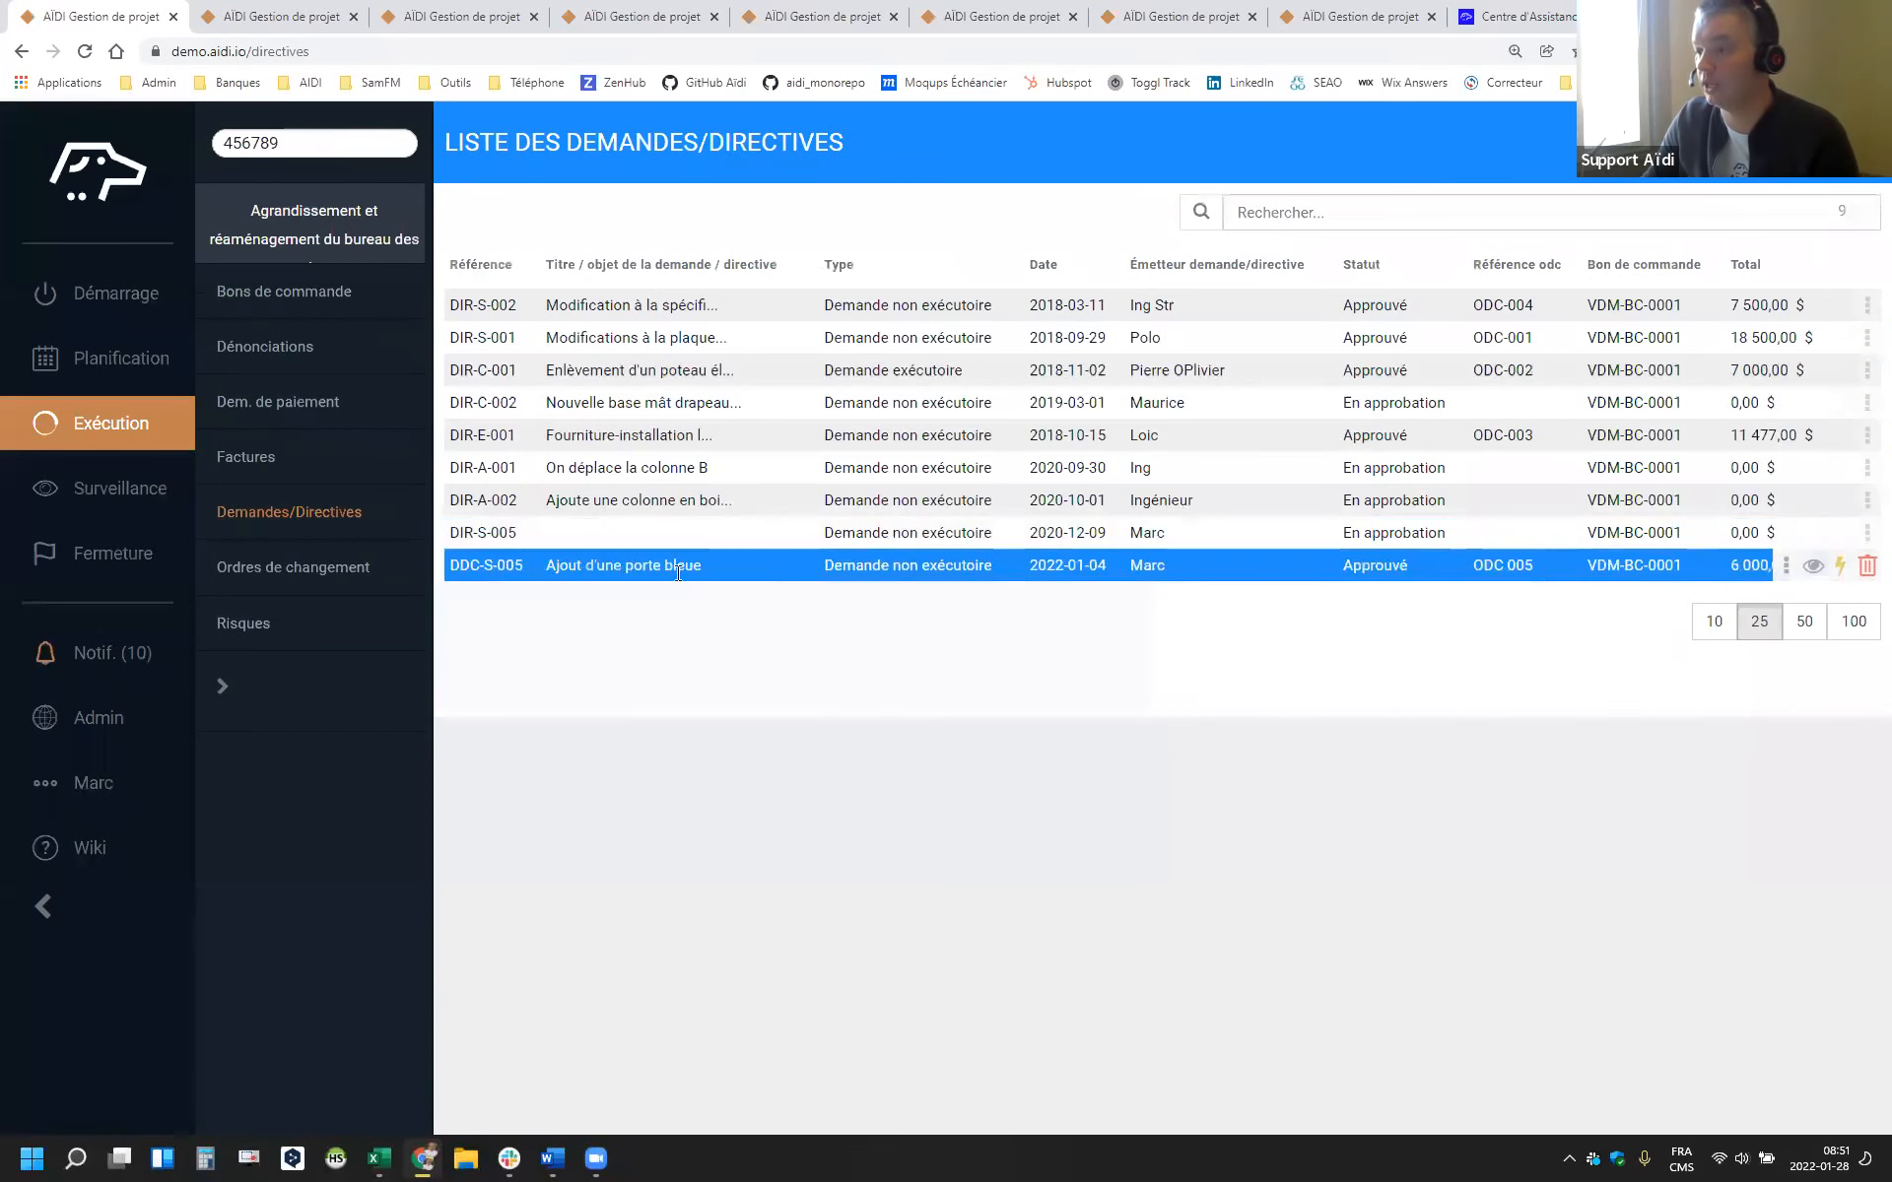
left_click(759, 567)
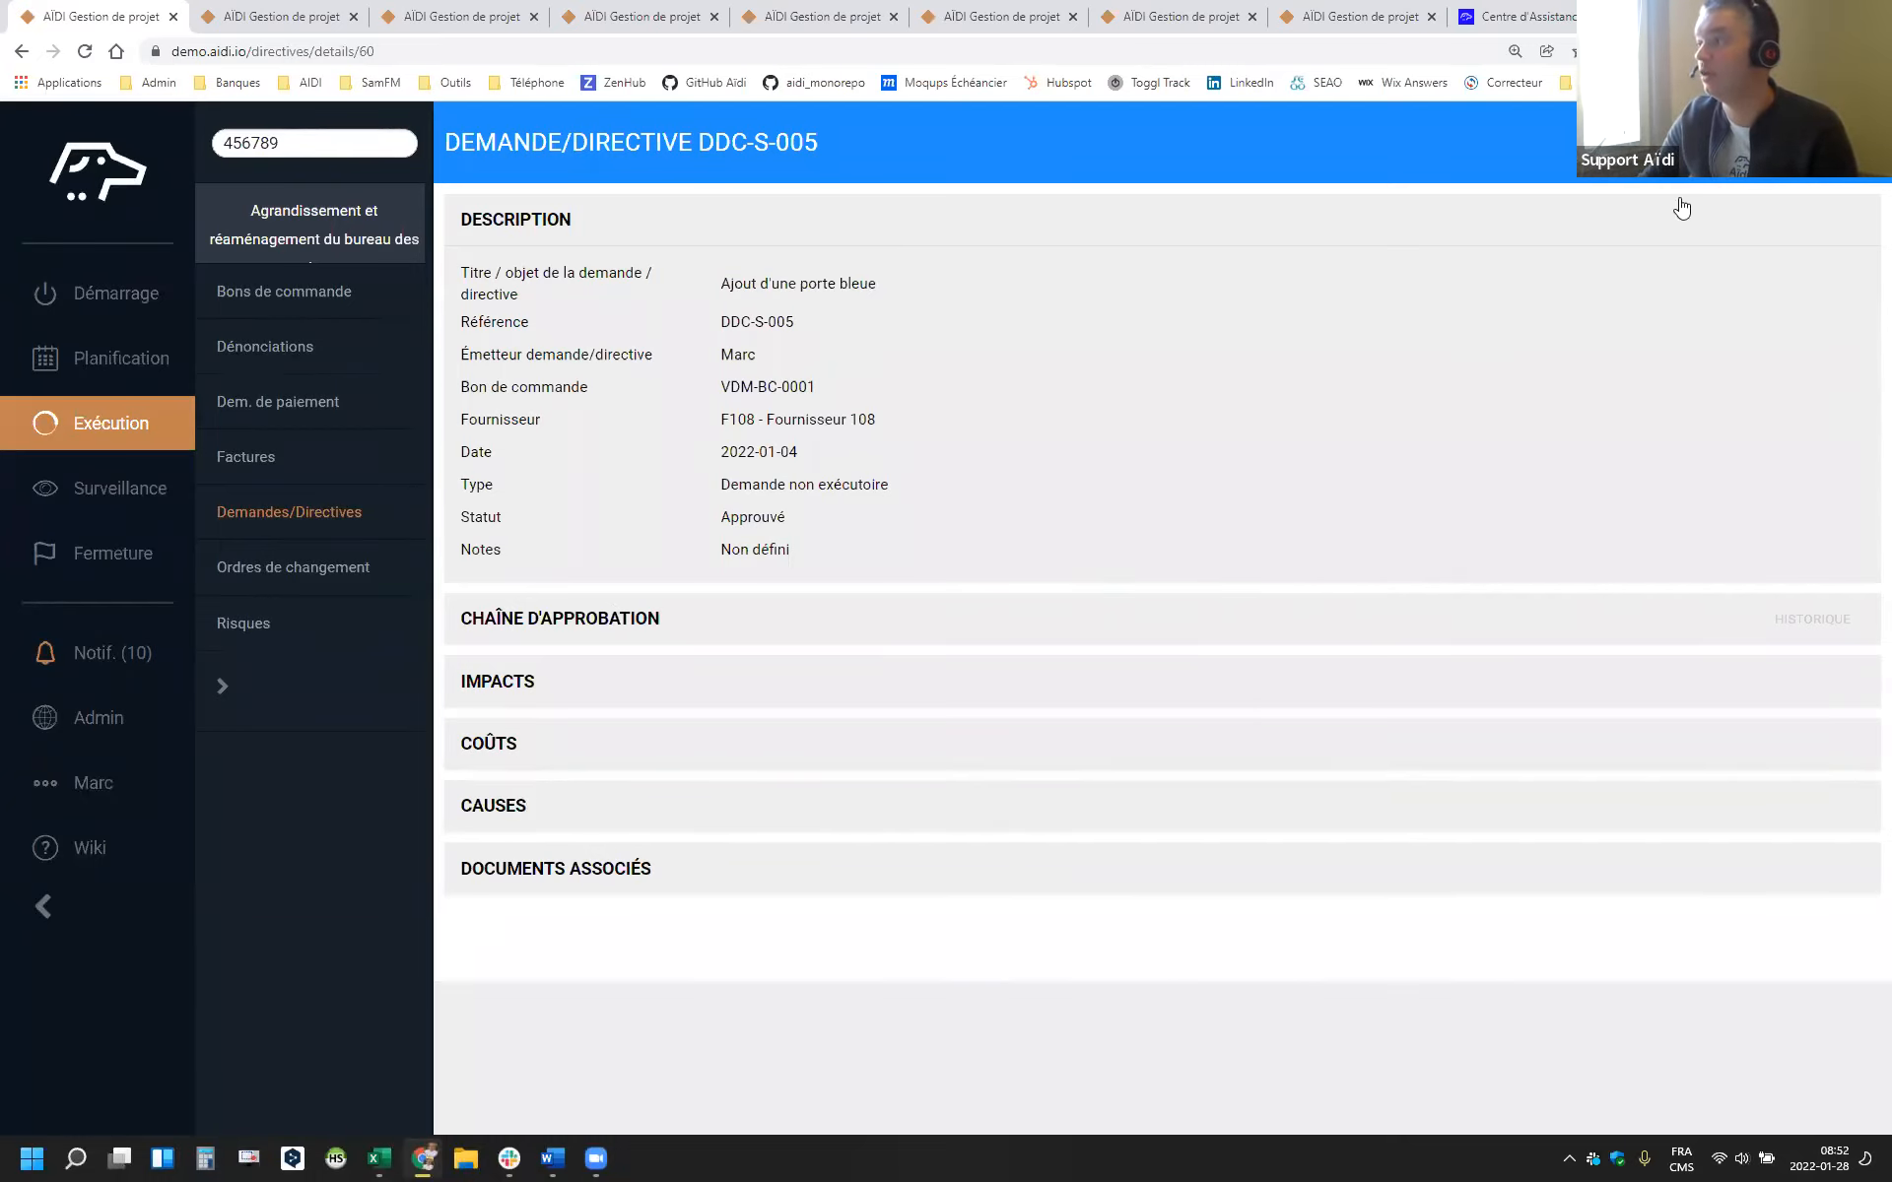
left_click_drag(497, 143, 904, 491)
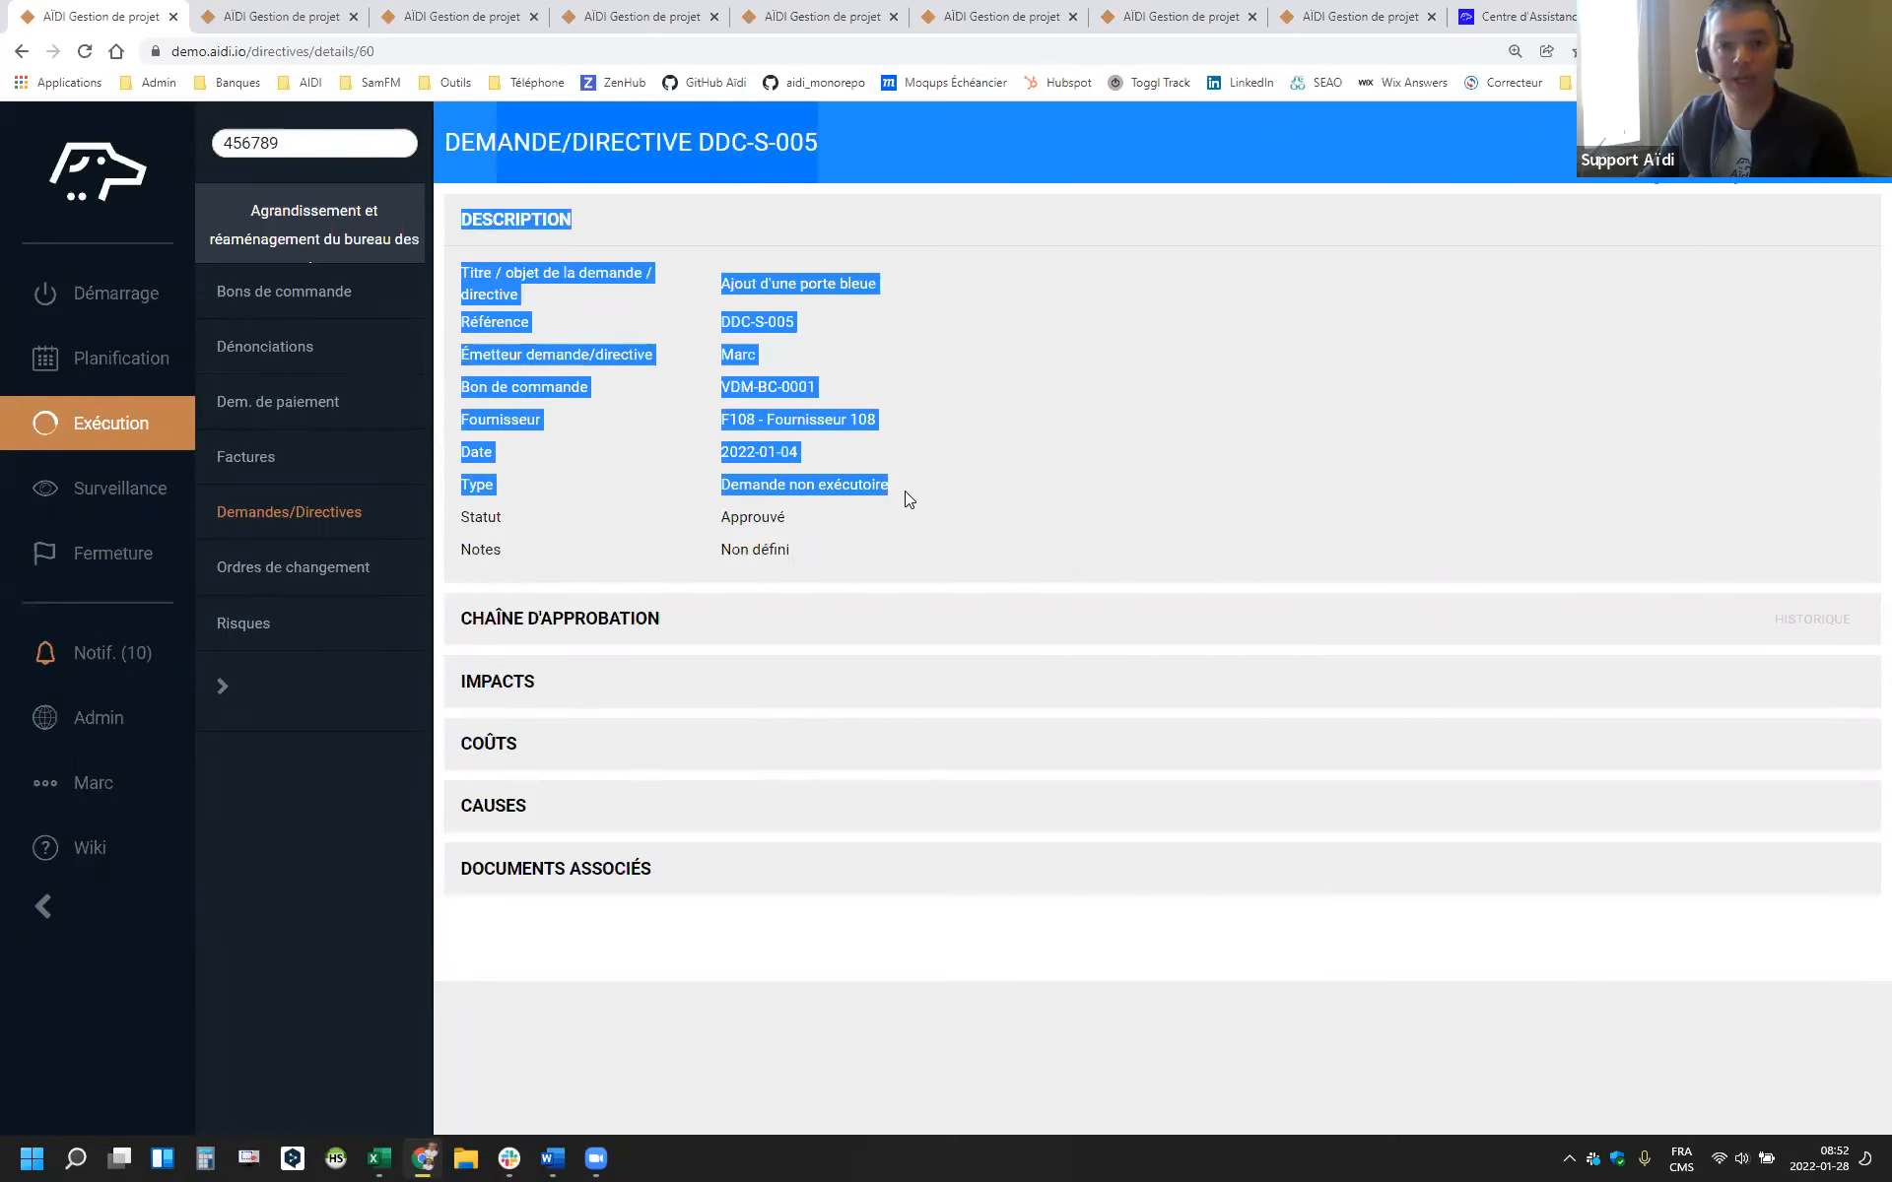
left_click(905, 491)
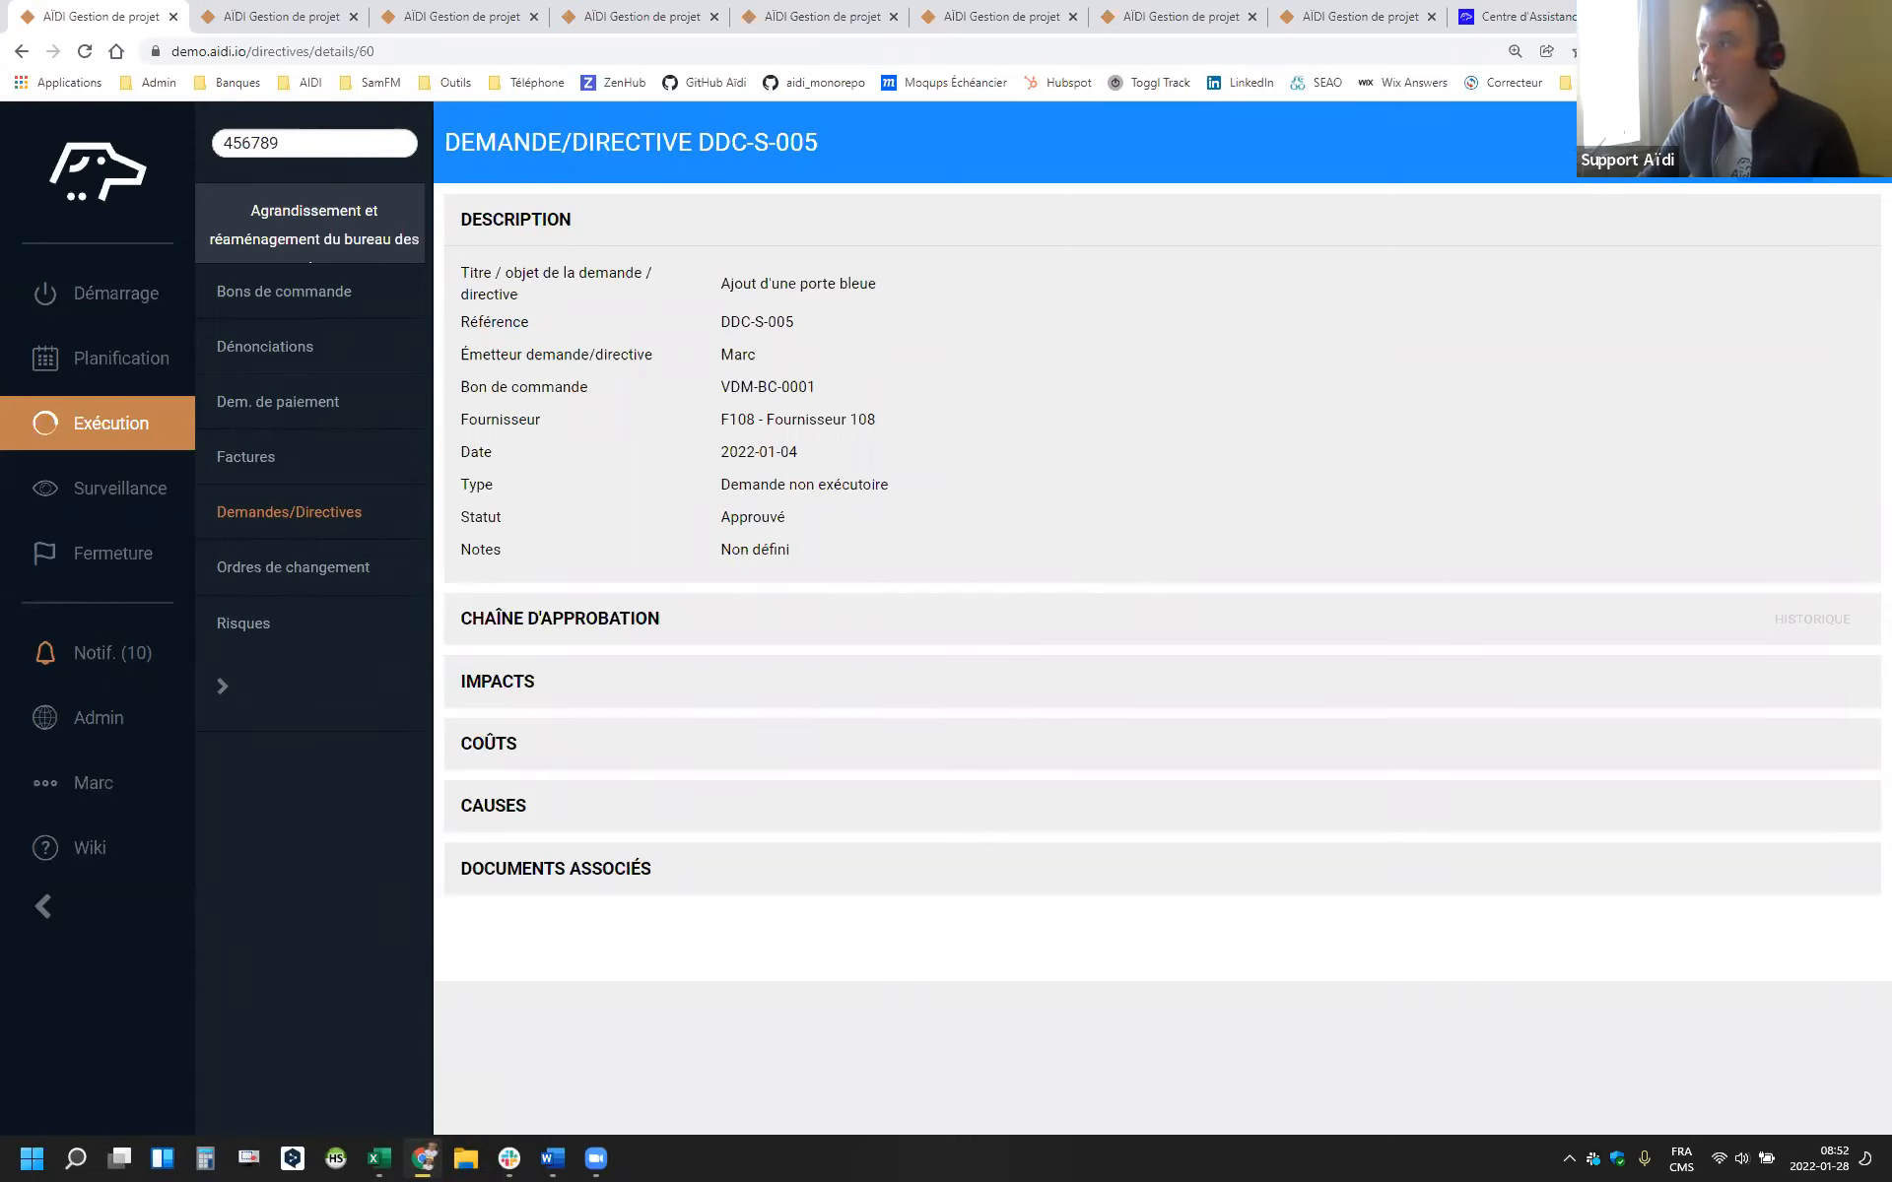
Generate the FORMULE DIRECTIVE_V0.2.docx letter template from request DDC-S-005 for download
left_click(1773, 143)
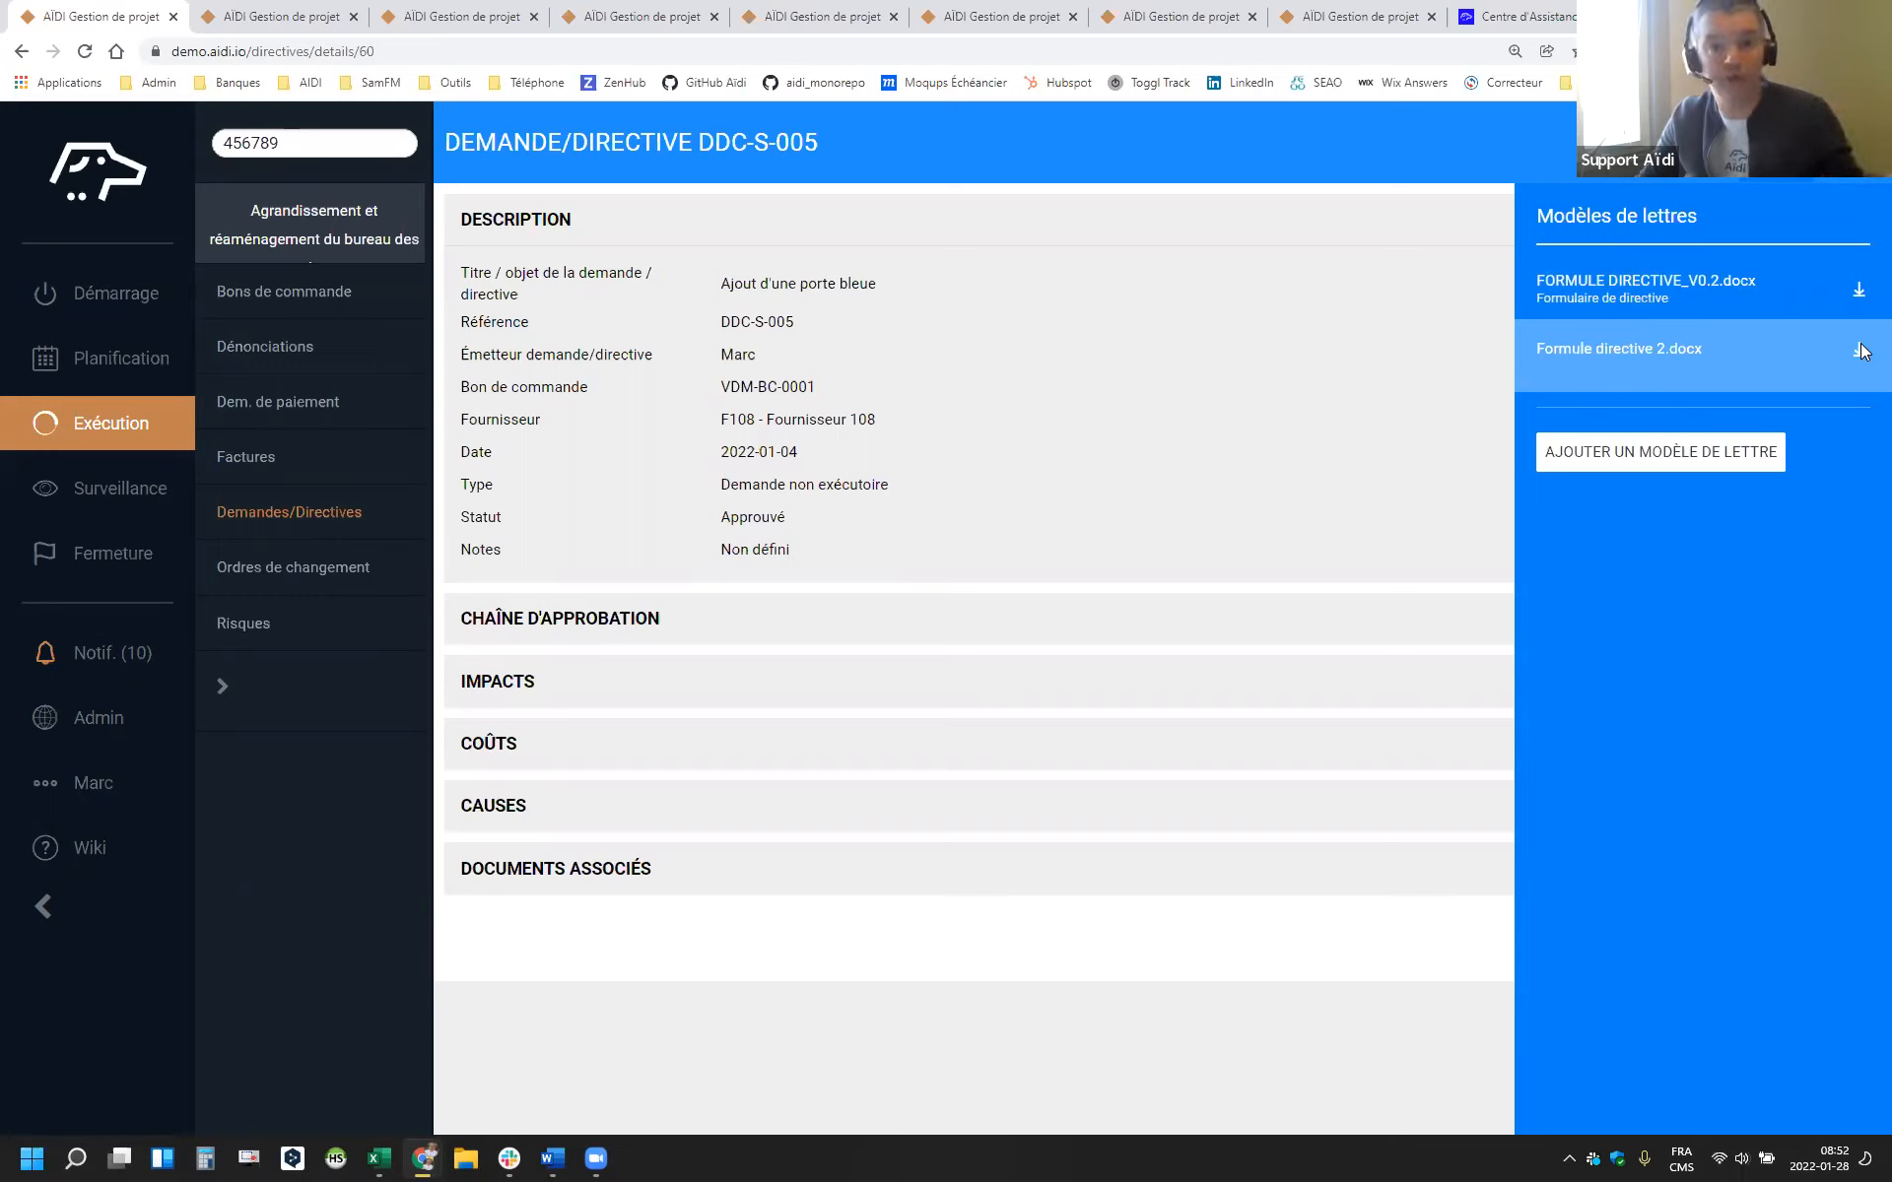
left_click(1859, 290)
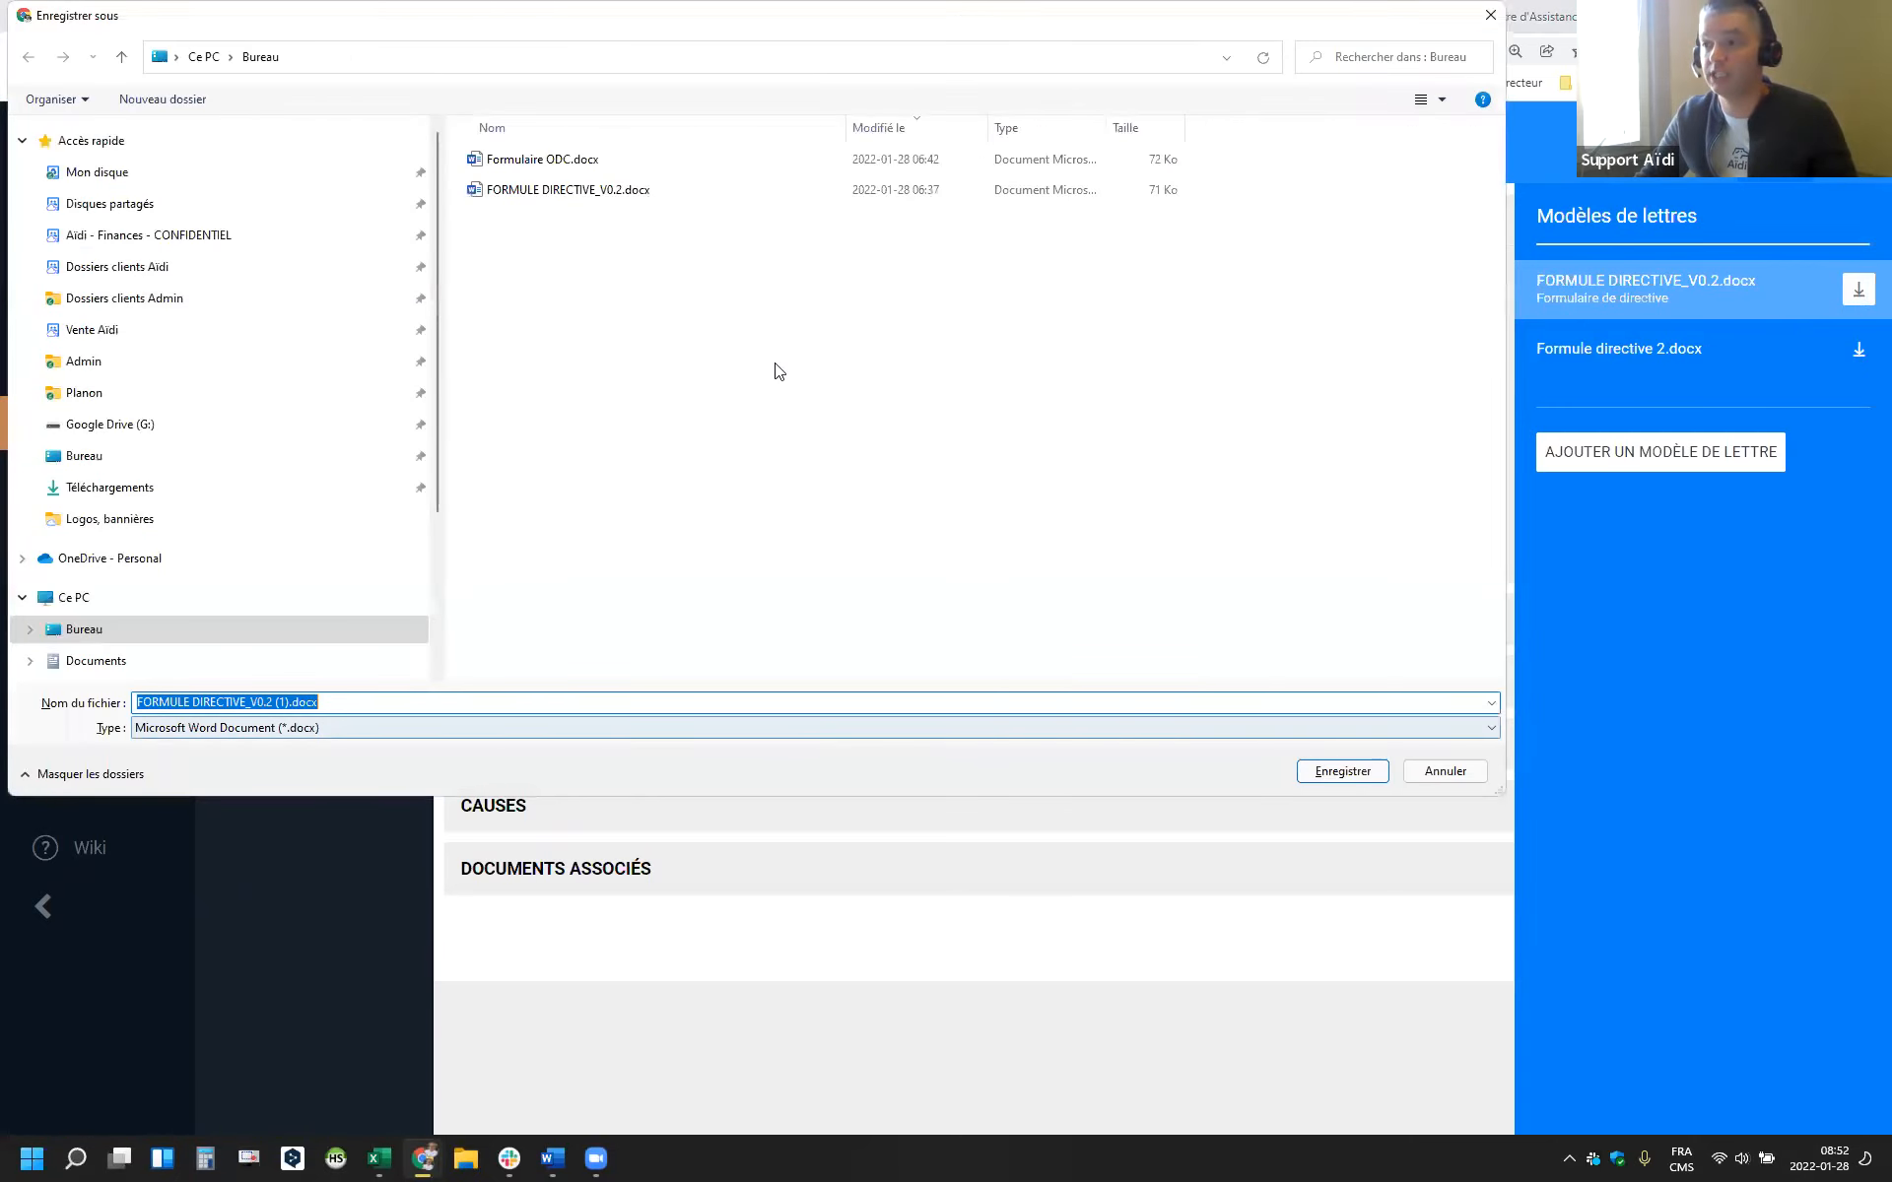
key("Return")
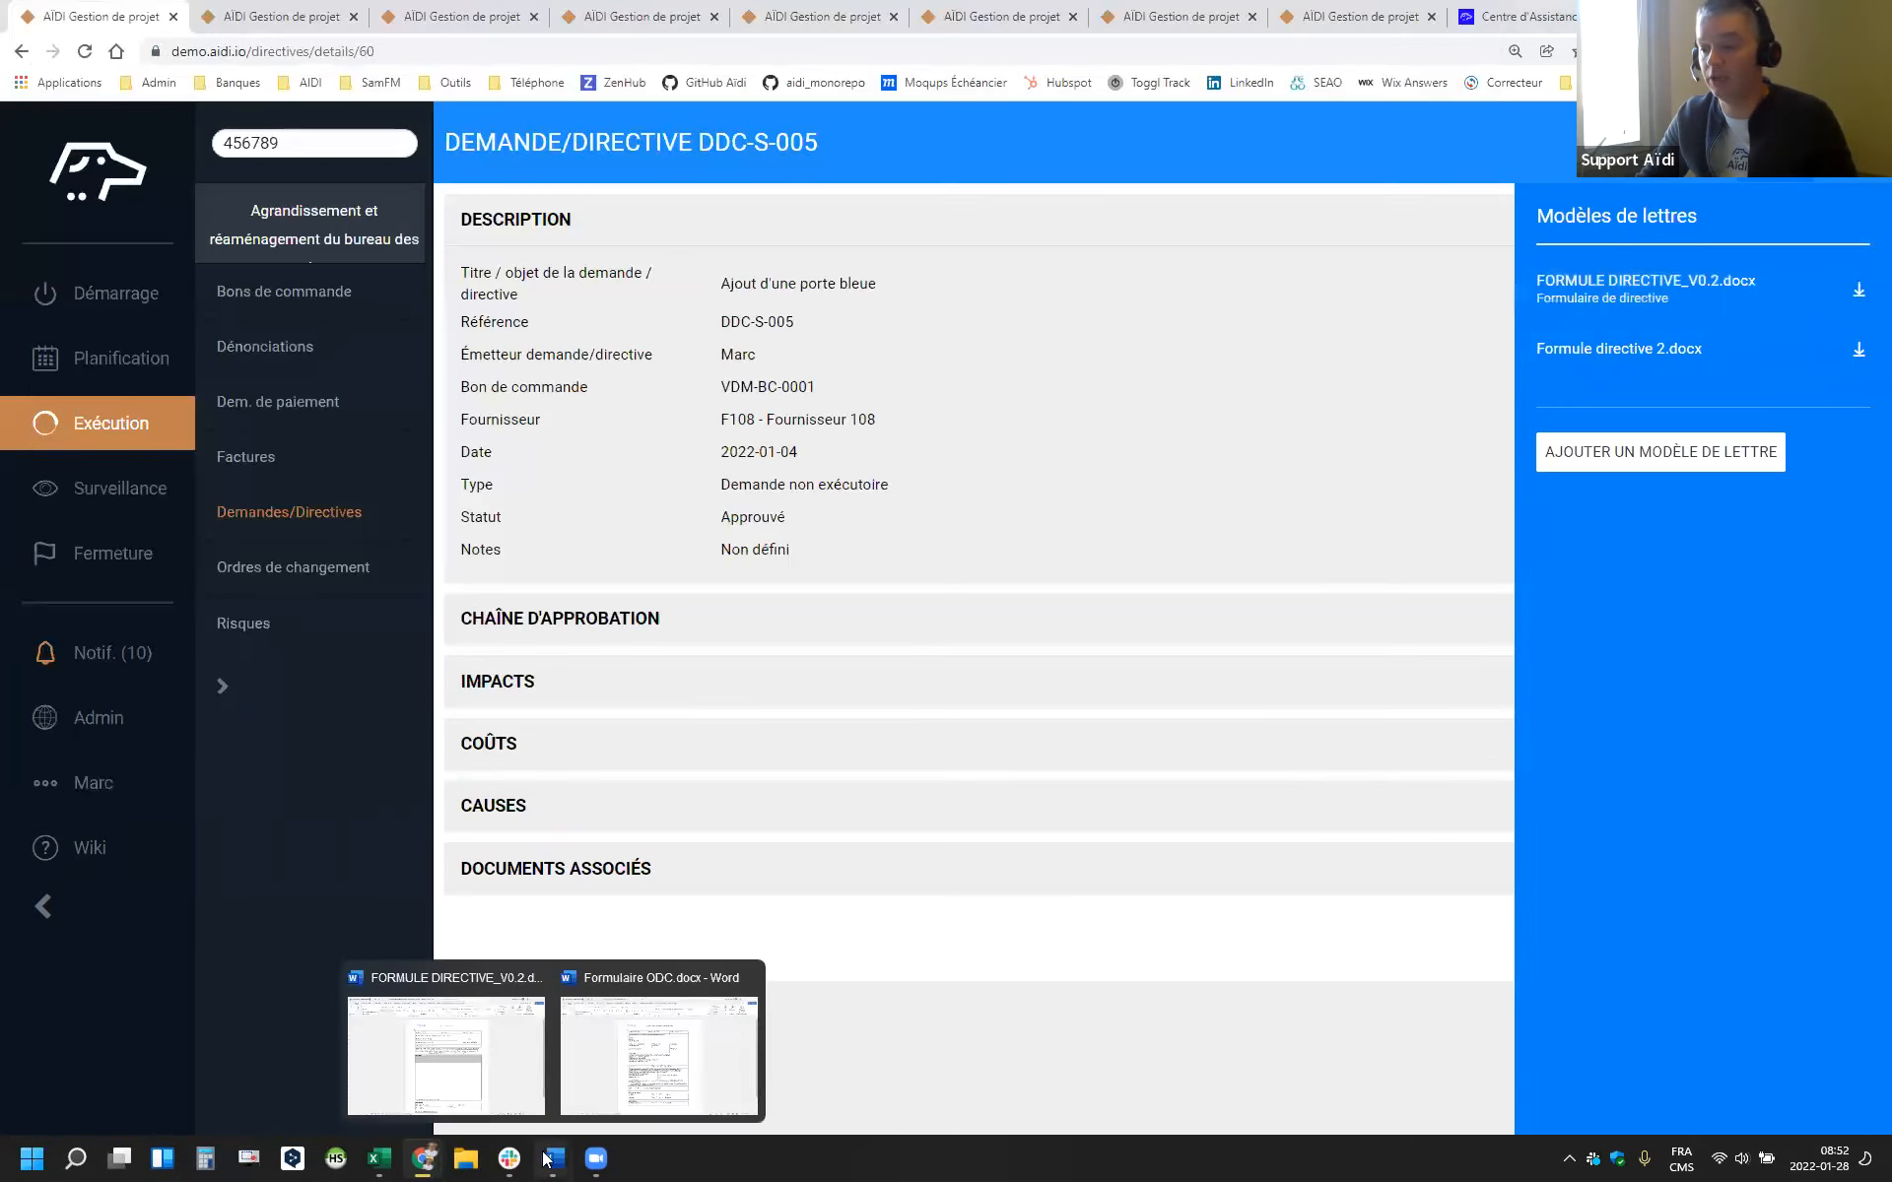
Switch to Word and examine the filled-in fields of FORMULE DIRECTIVE_V0.2.docx, from the project details down to the signature blocks
left_click(552, 1159)
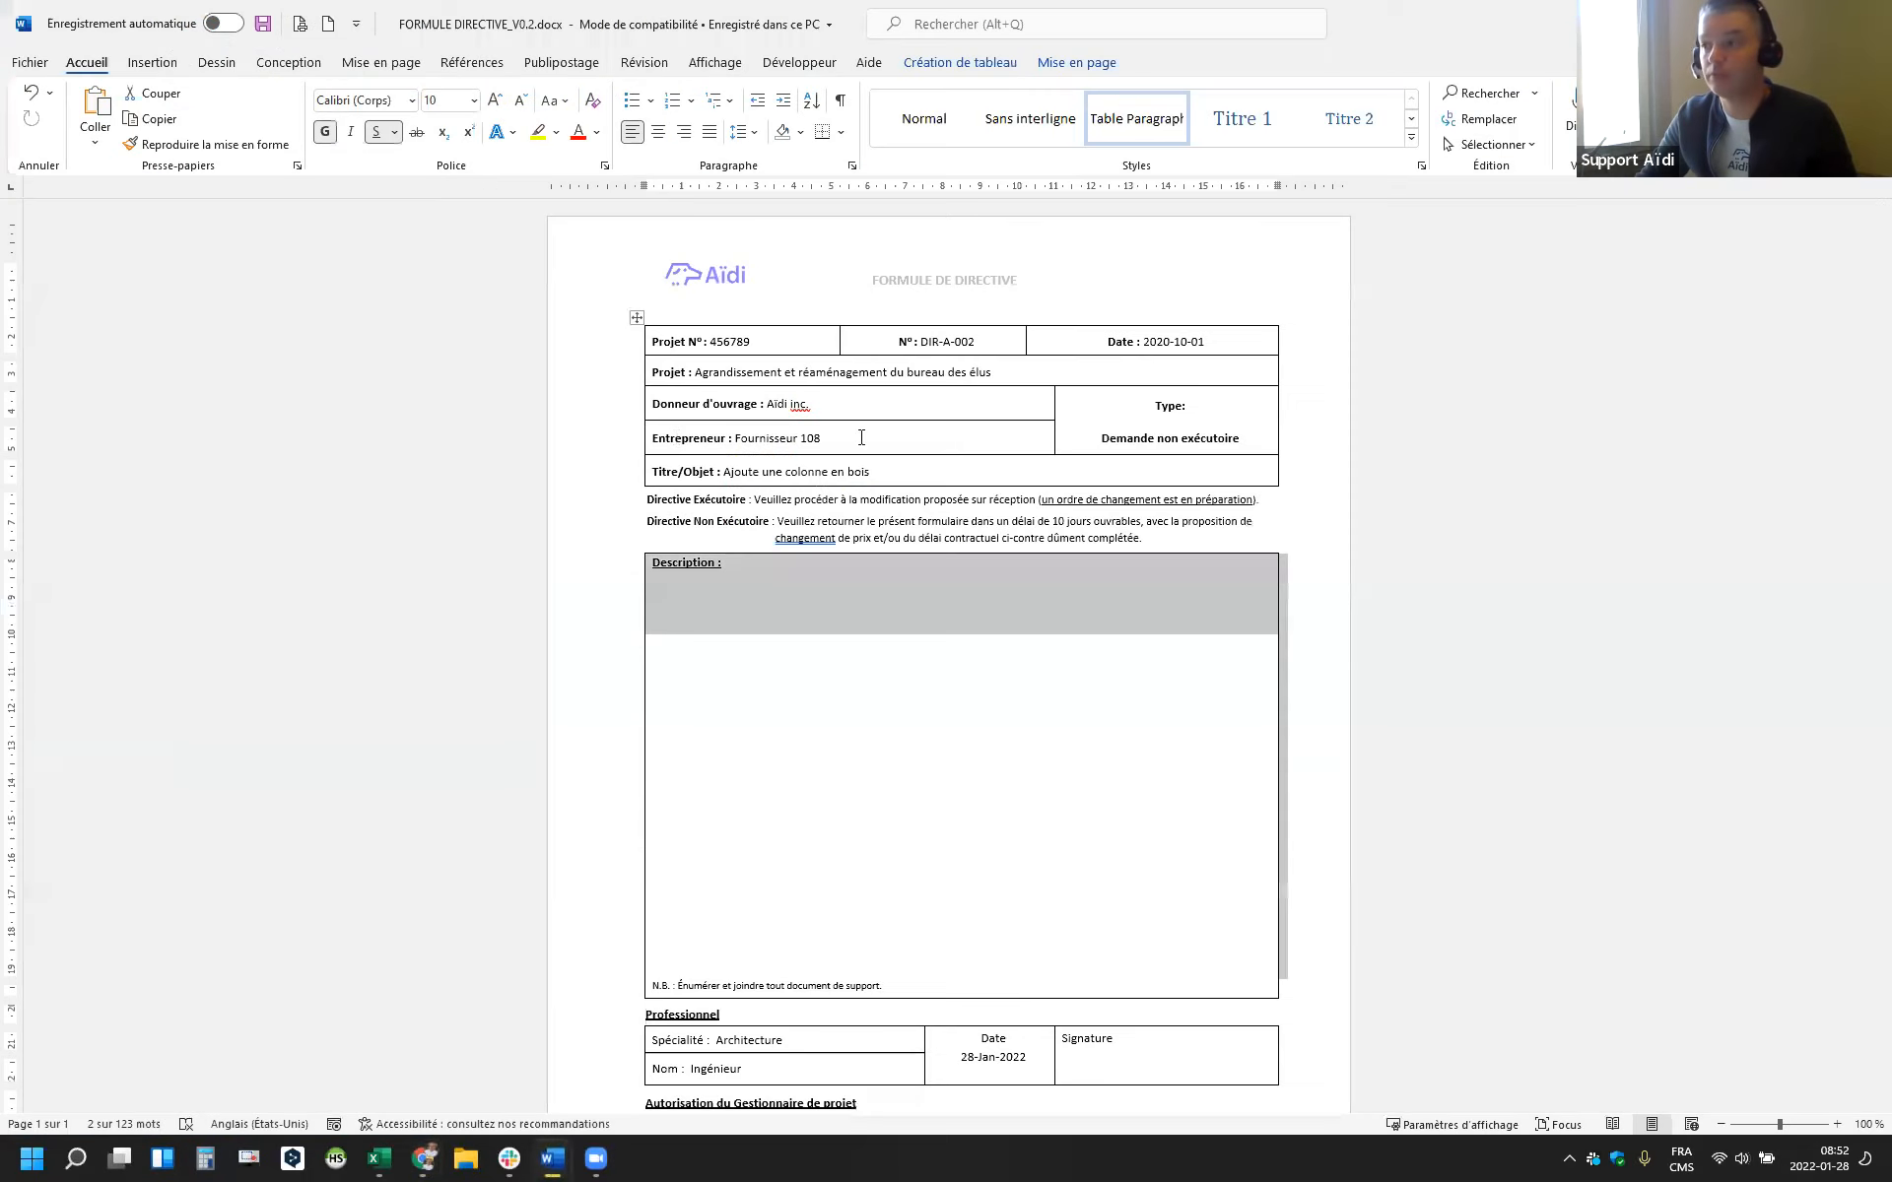
double_click(729, 345)
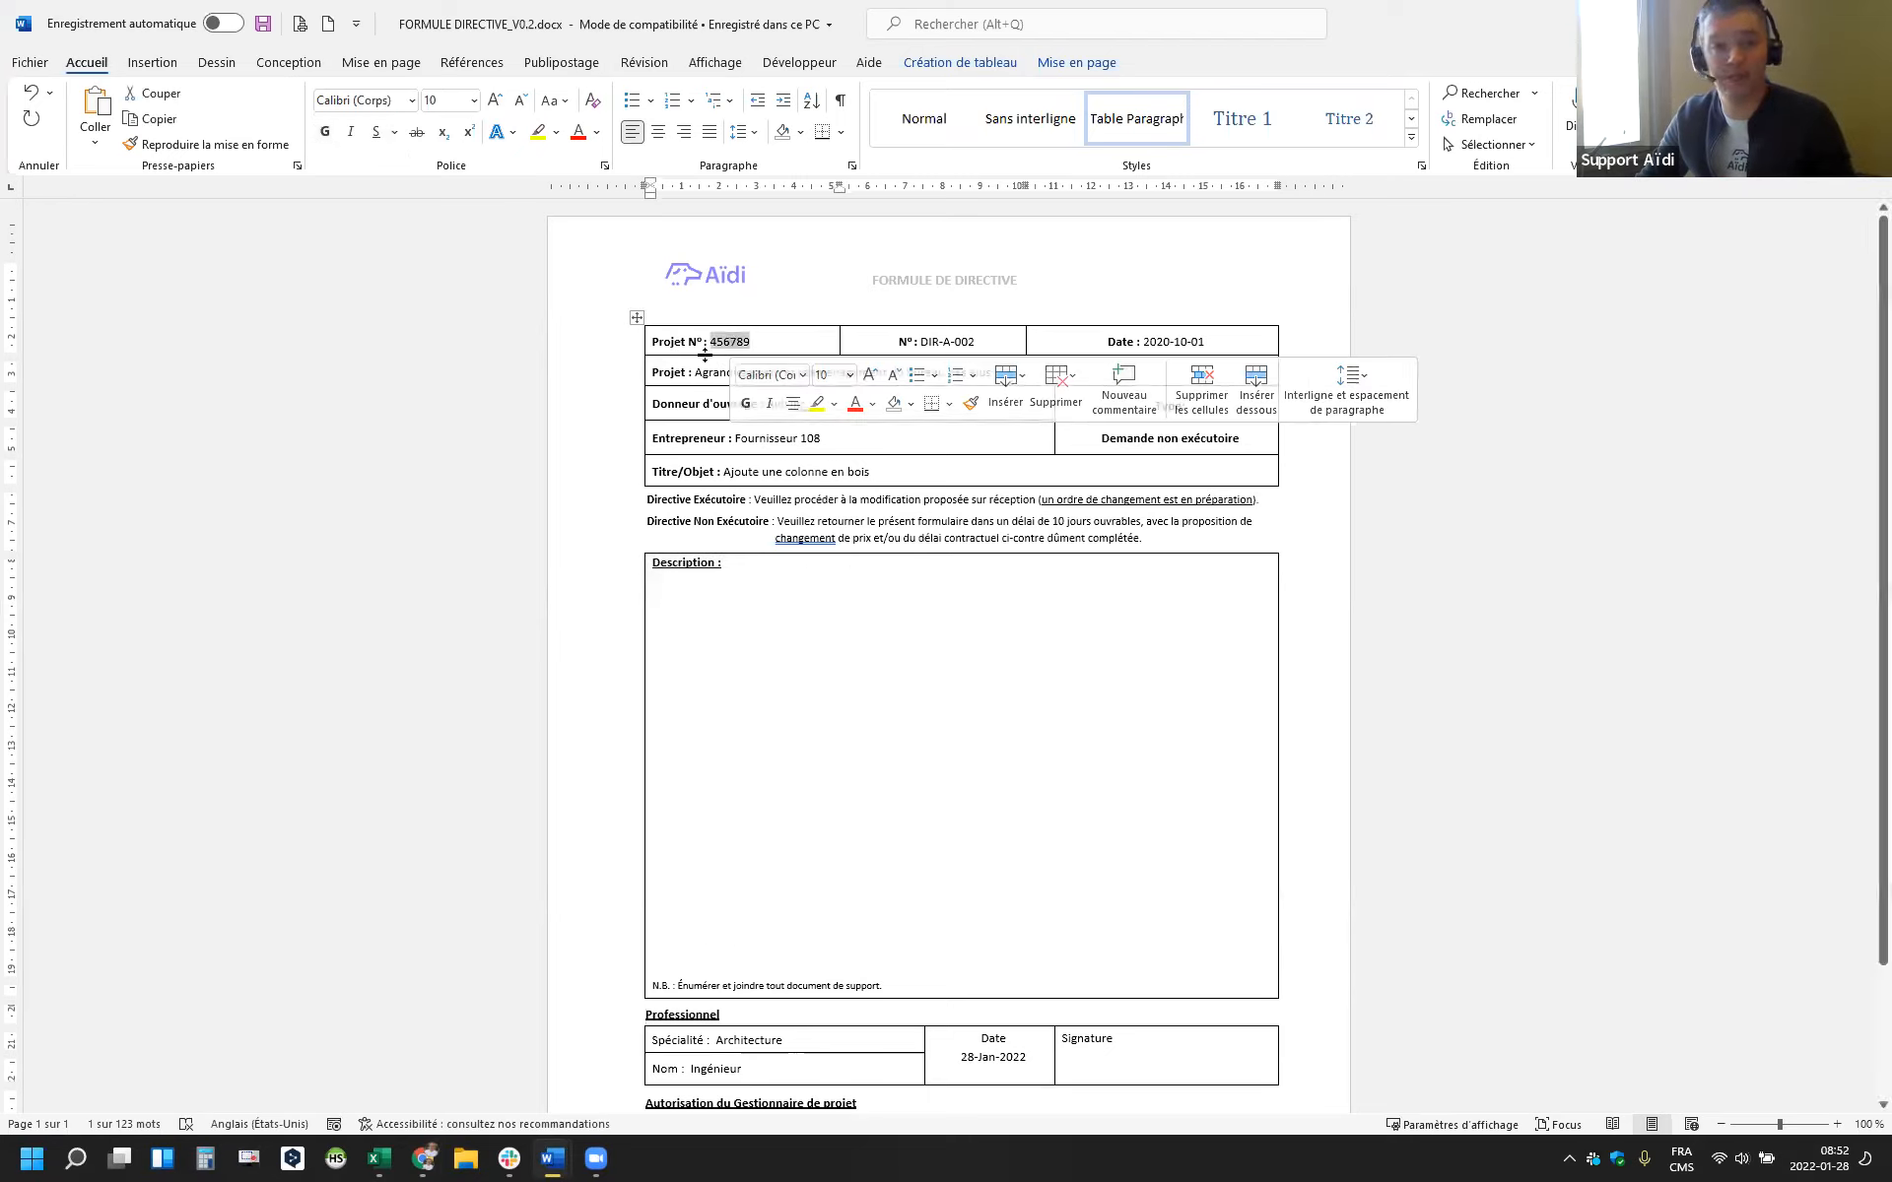
double_click(969, 342)
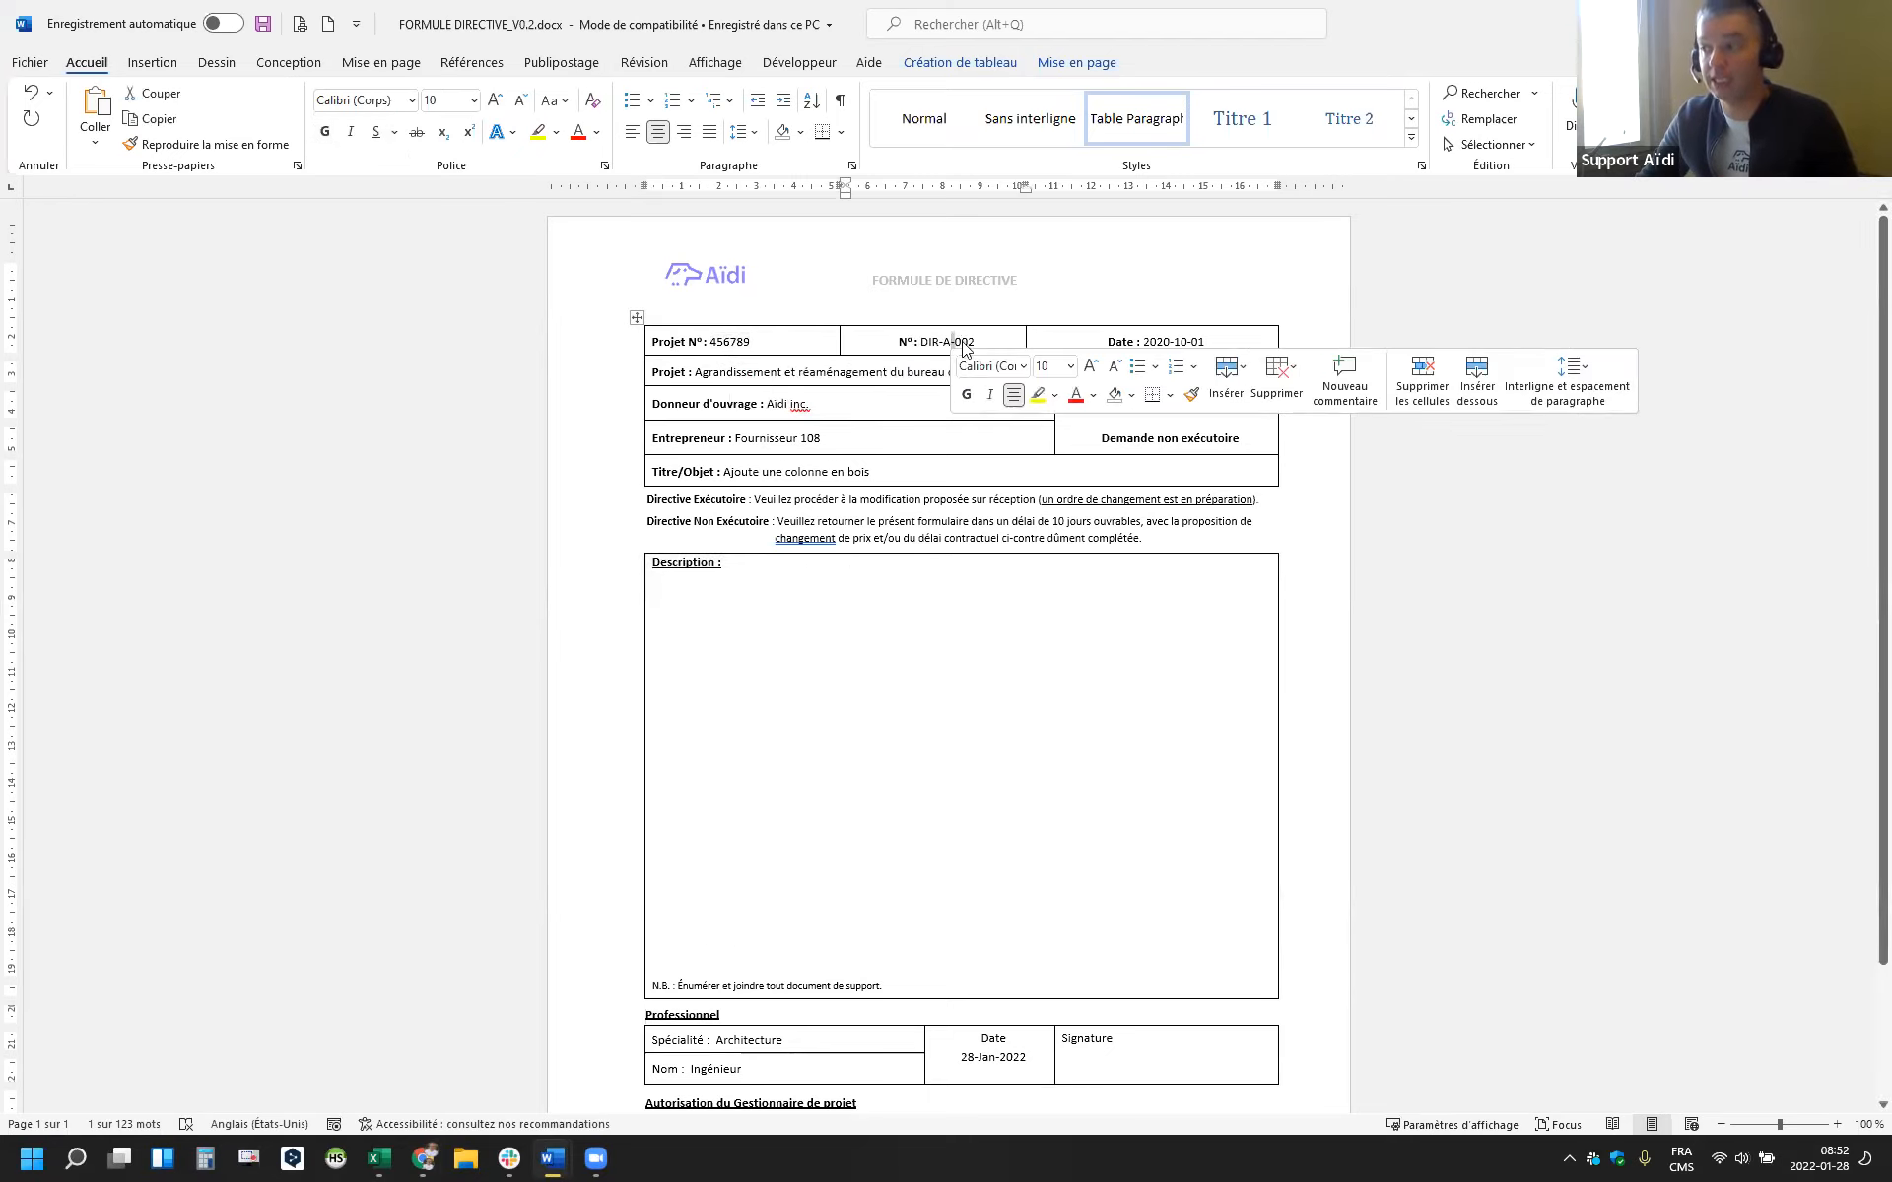
left_click(727, 372)
left_click_drag(730, 372, 843, 374)
left_click(759, 404)
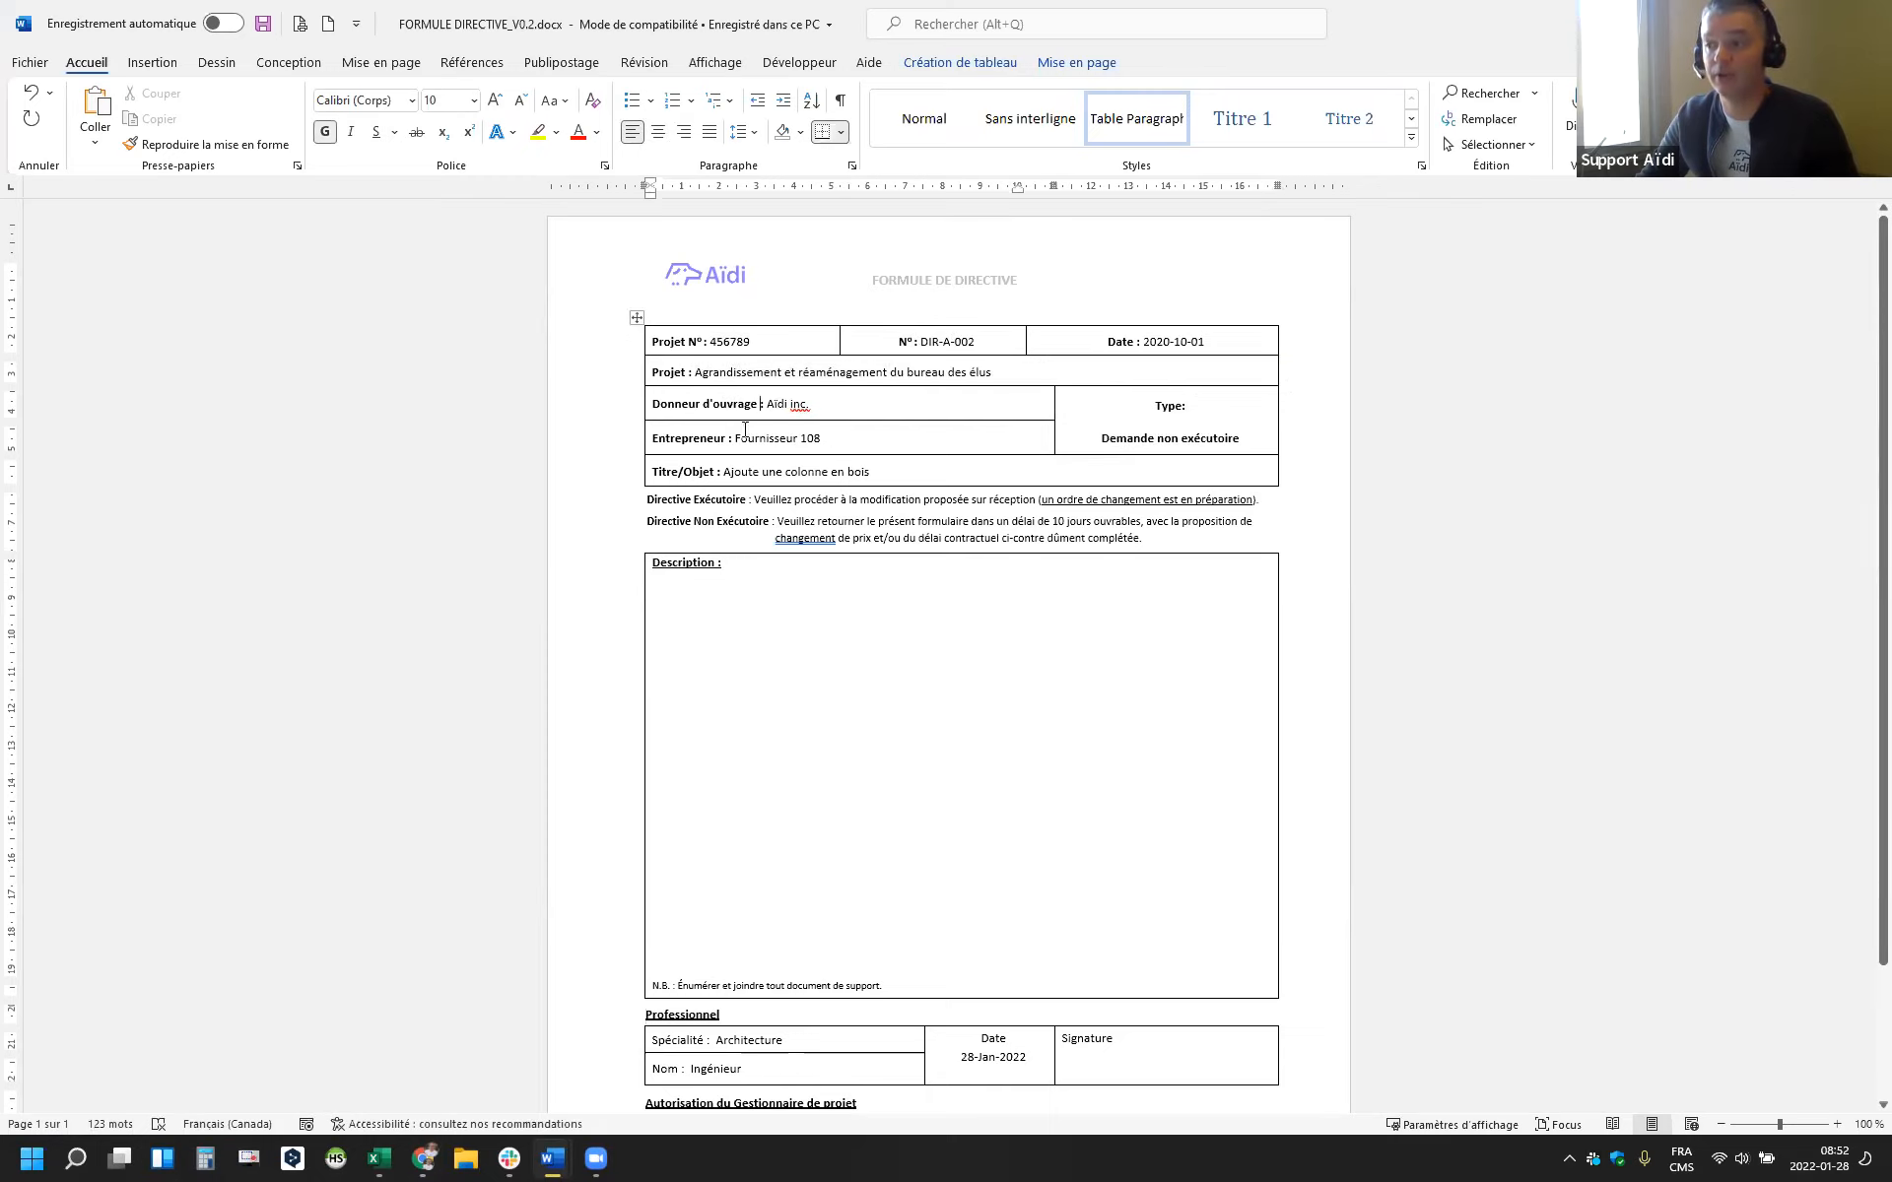
scroll(760, 601, "down", 3)
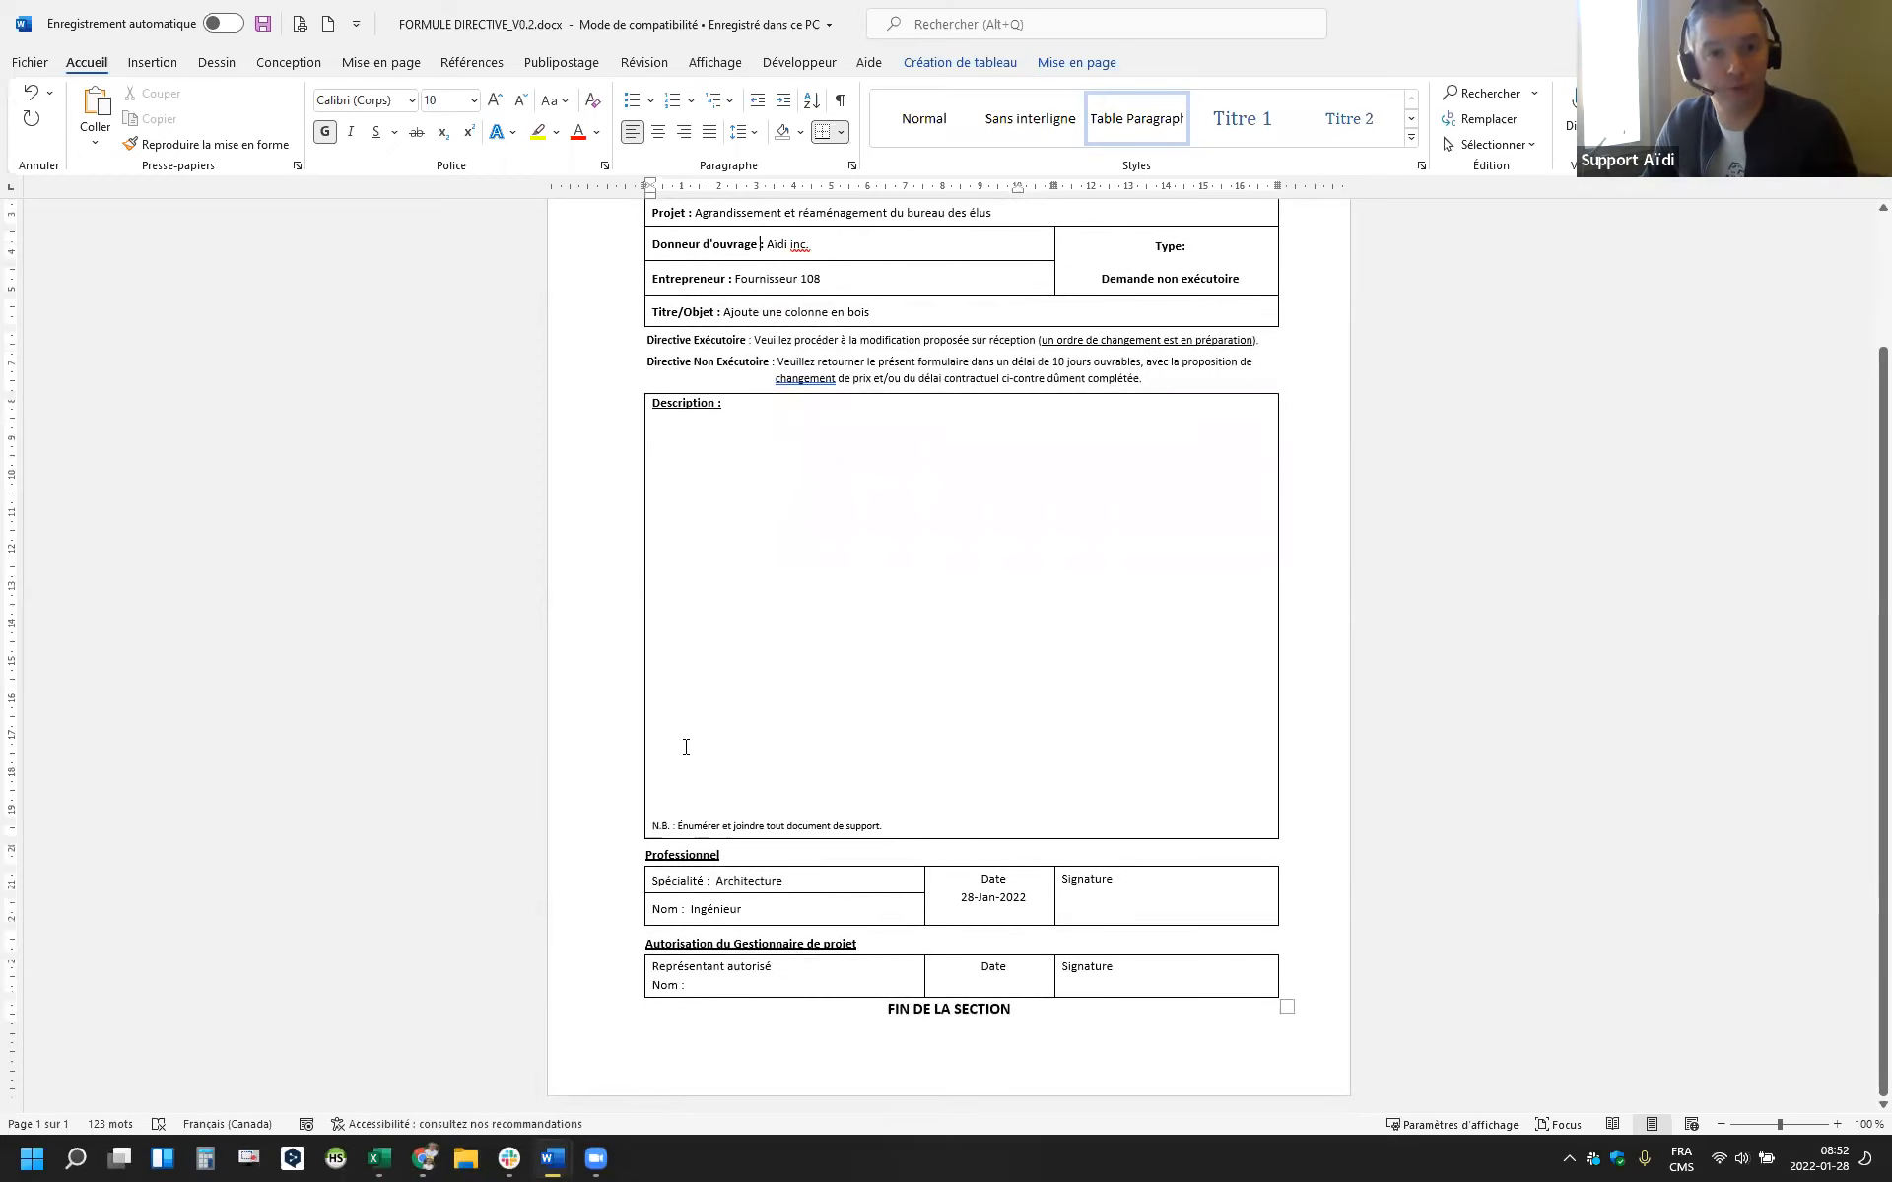
Return to Aïdi in the browser and check which letter templates are offered for change order ODC 005
mouse_move(424, 1159)
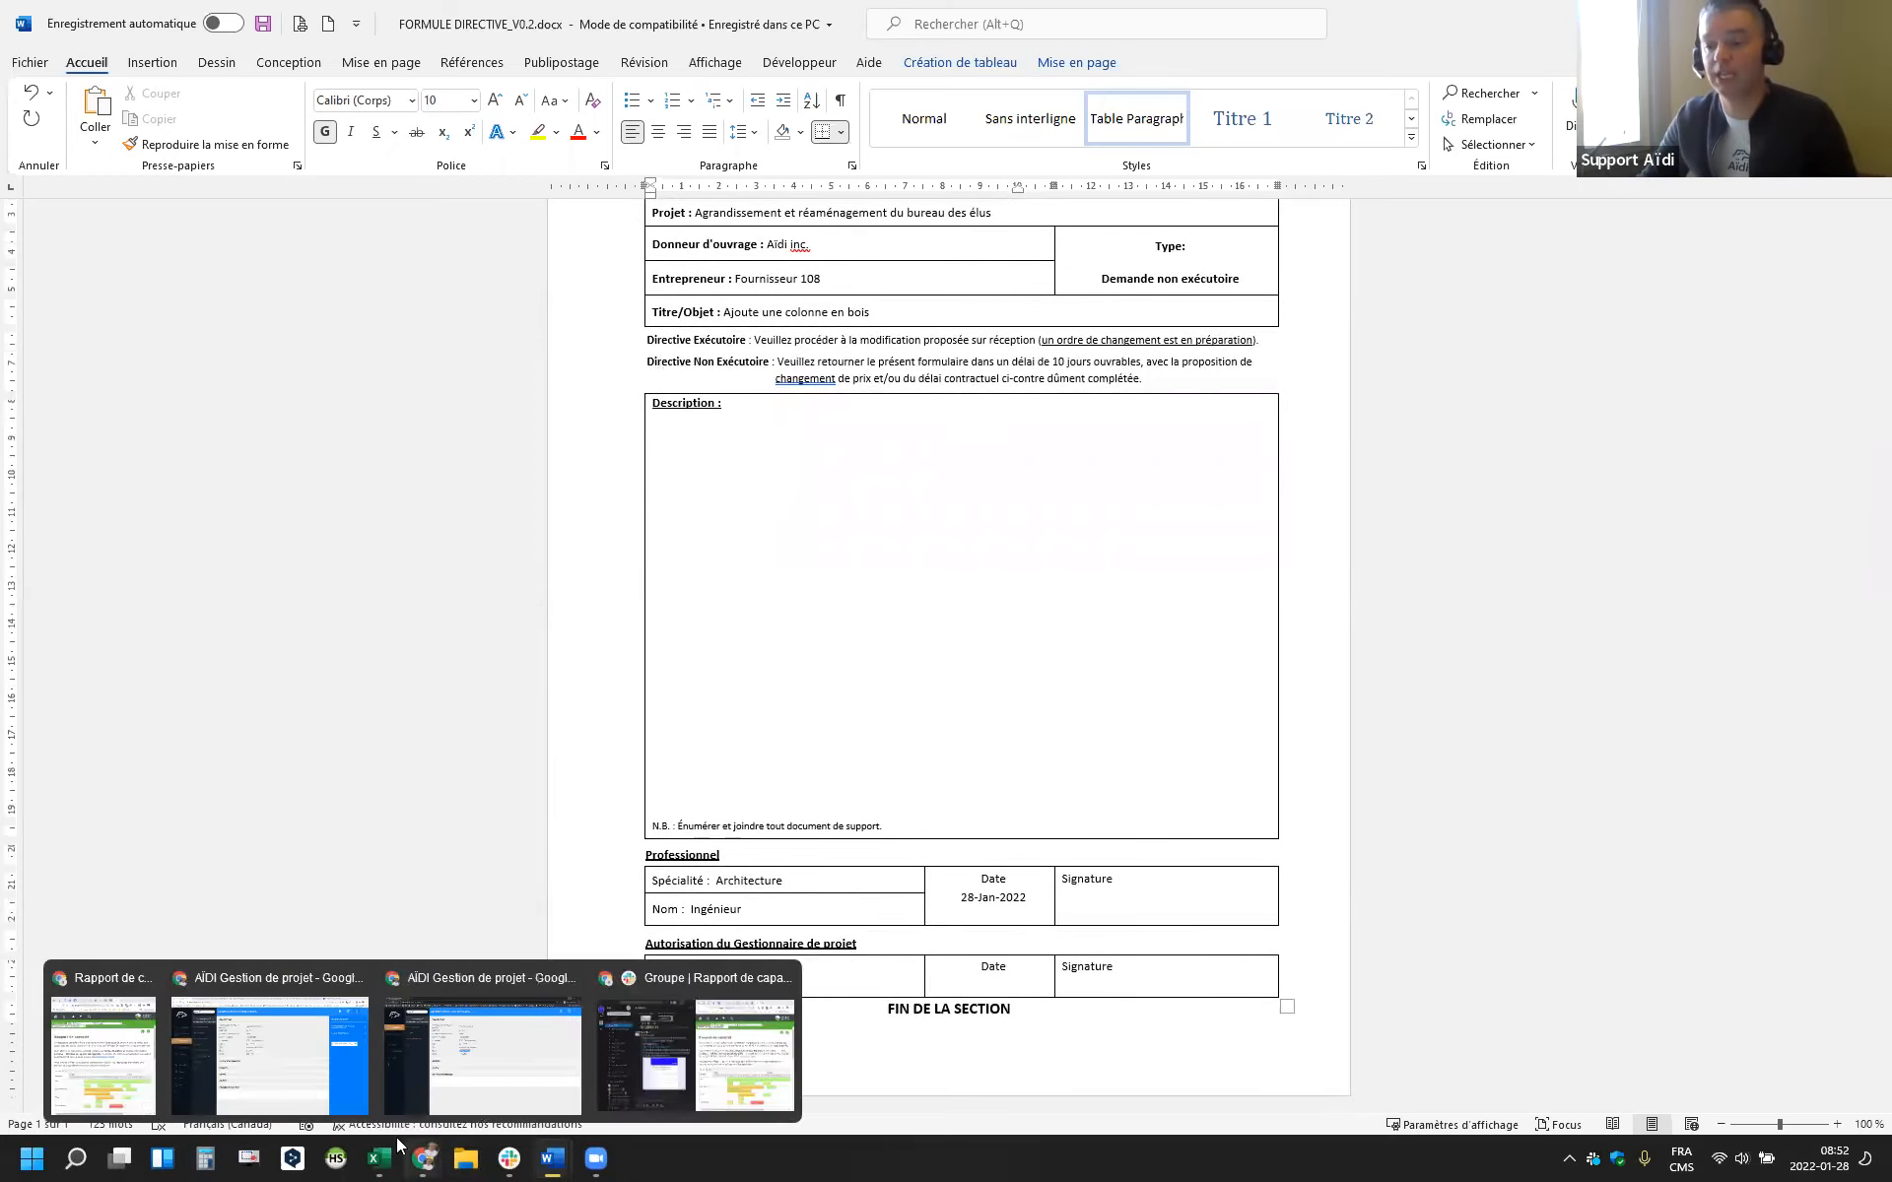
left_click(282, 1064)
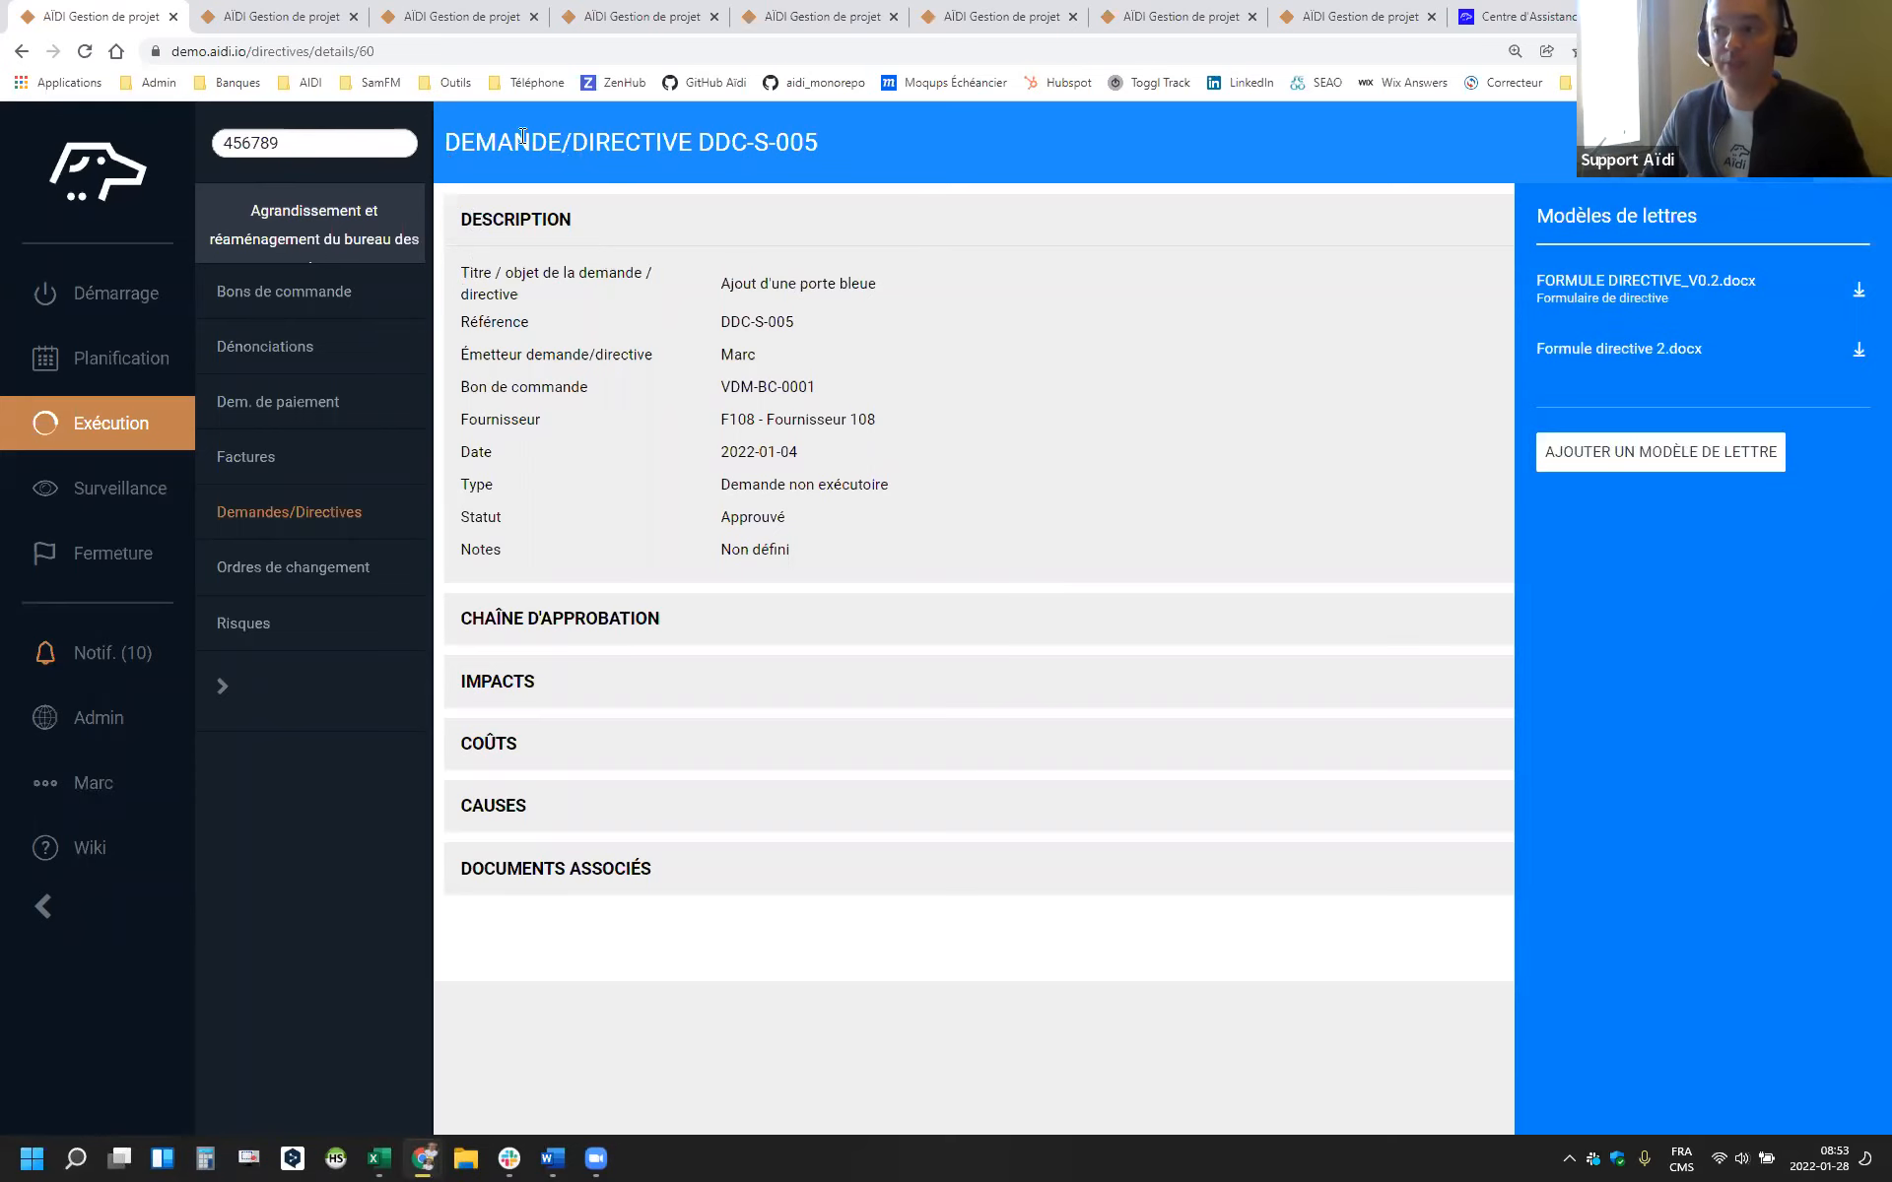
left_click_drag(523, 136, 749, 137)
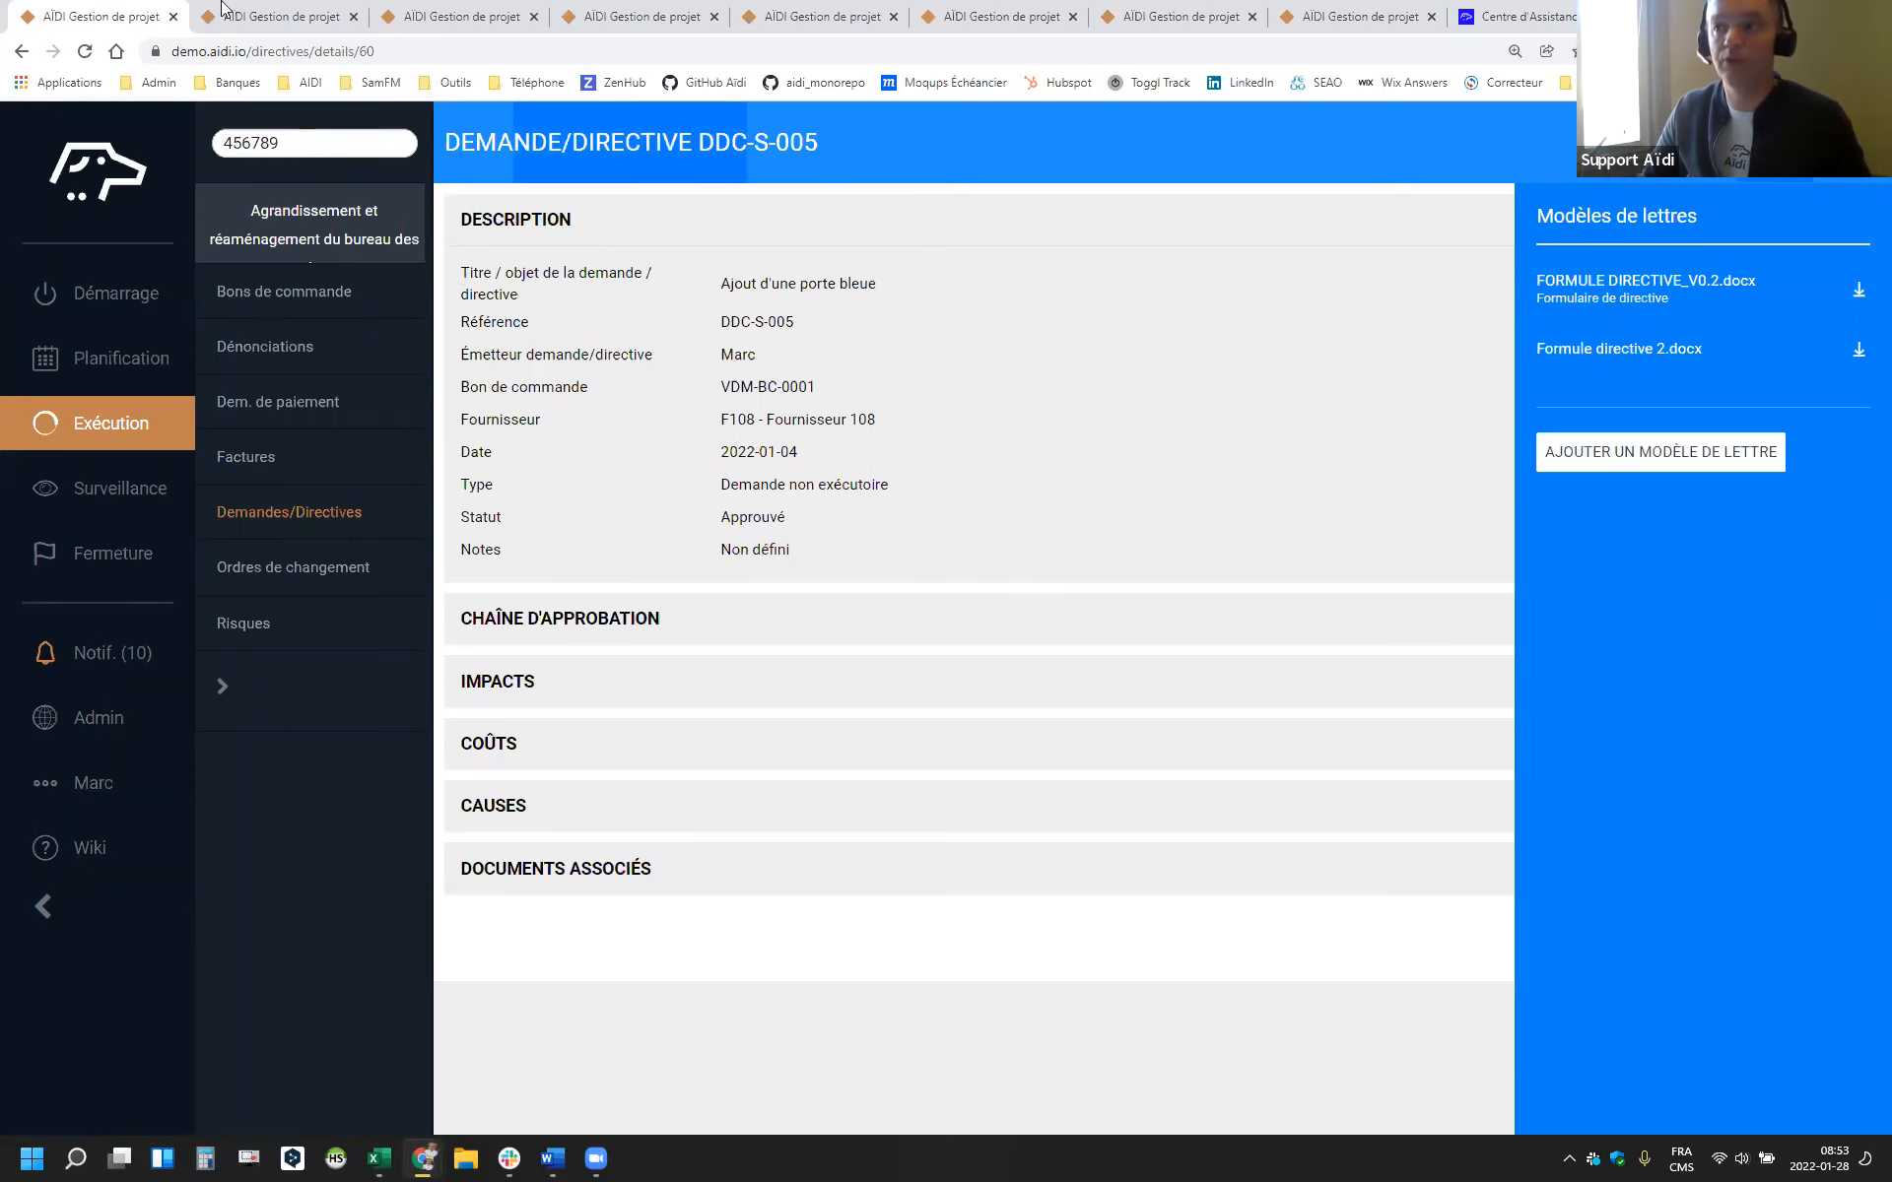
left_click(222, 8)
left_click_drag(481, 144, 760, 143)
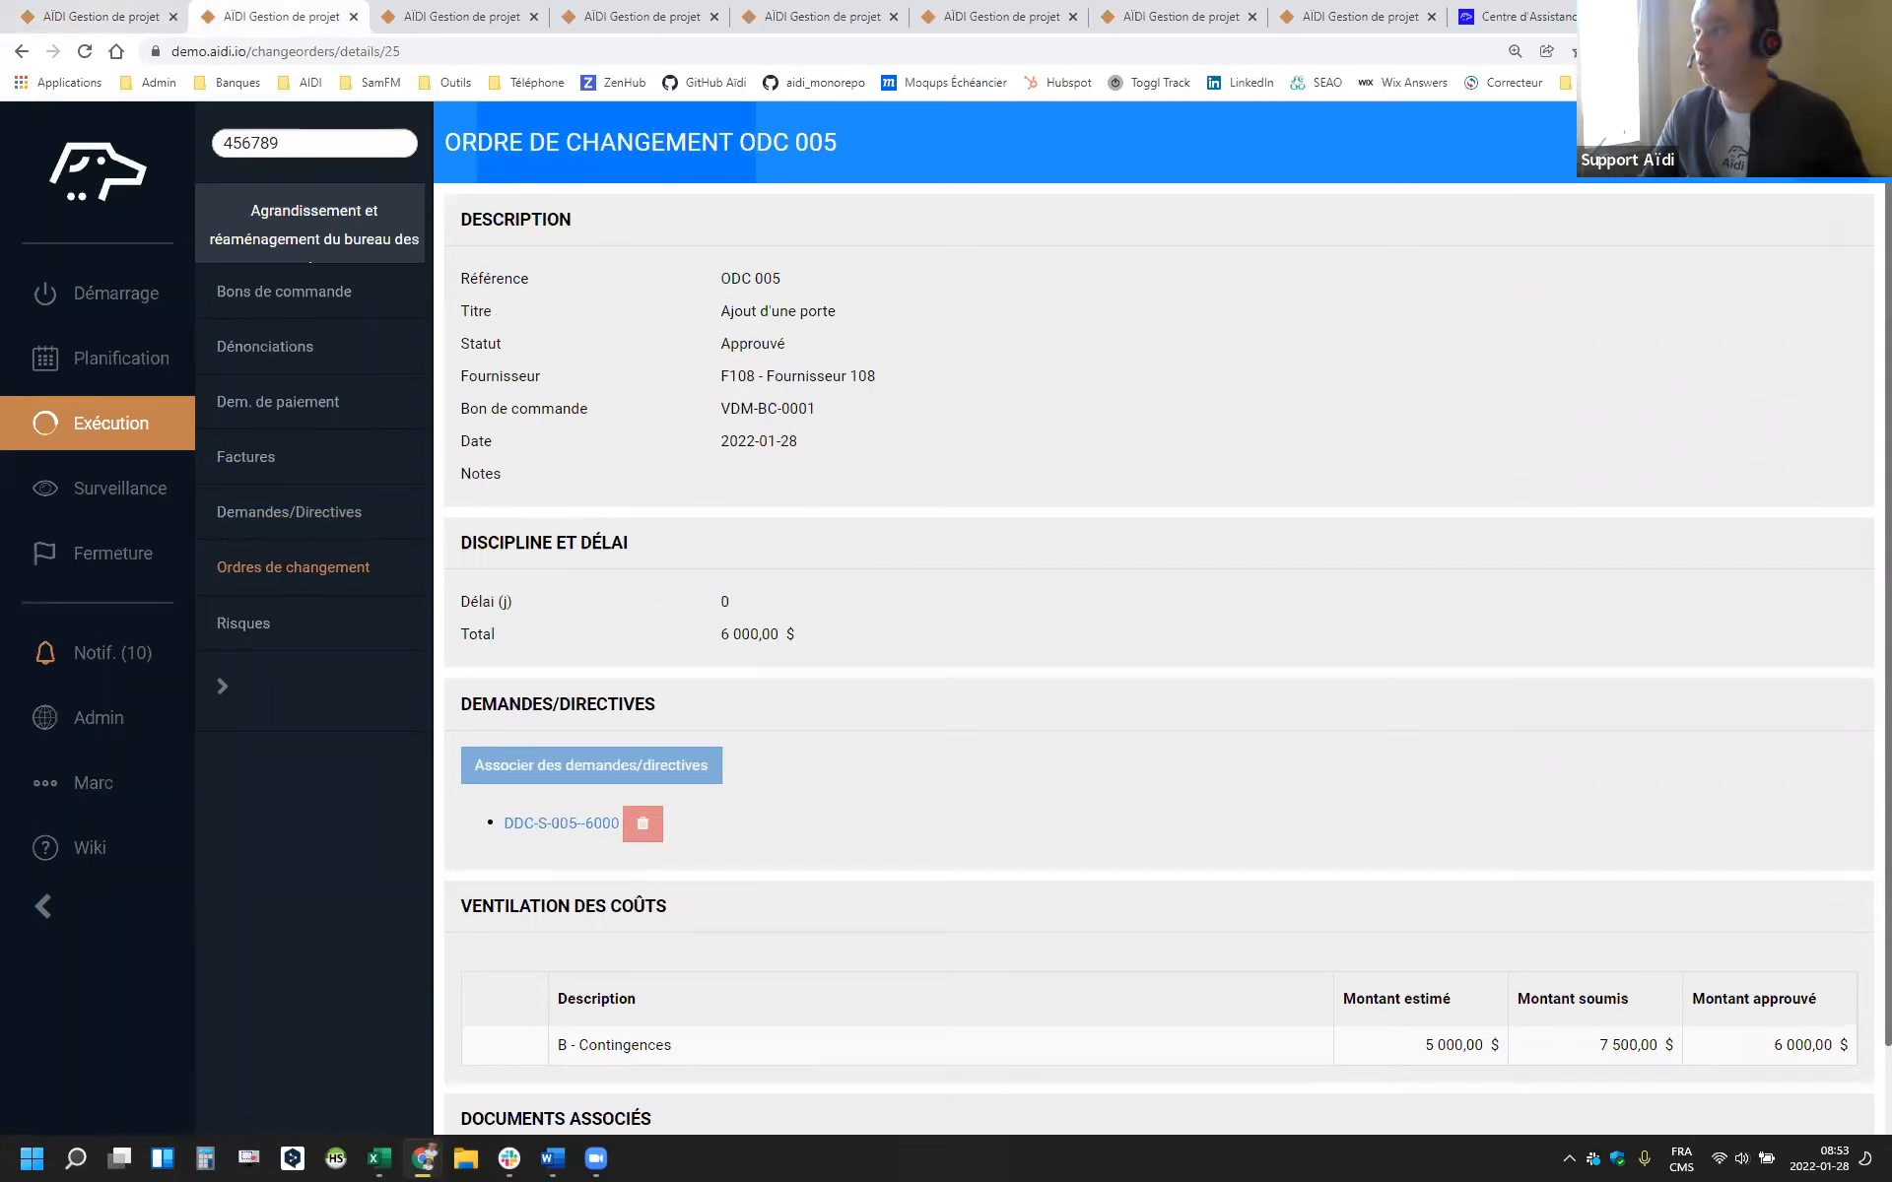
left_click(1720, 143)
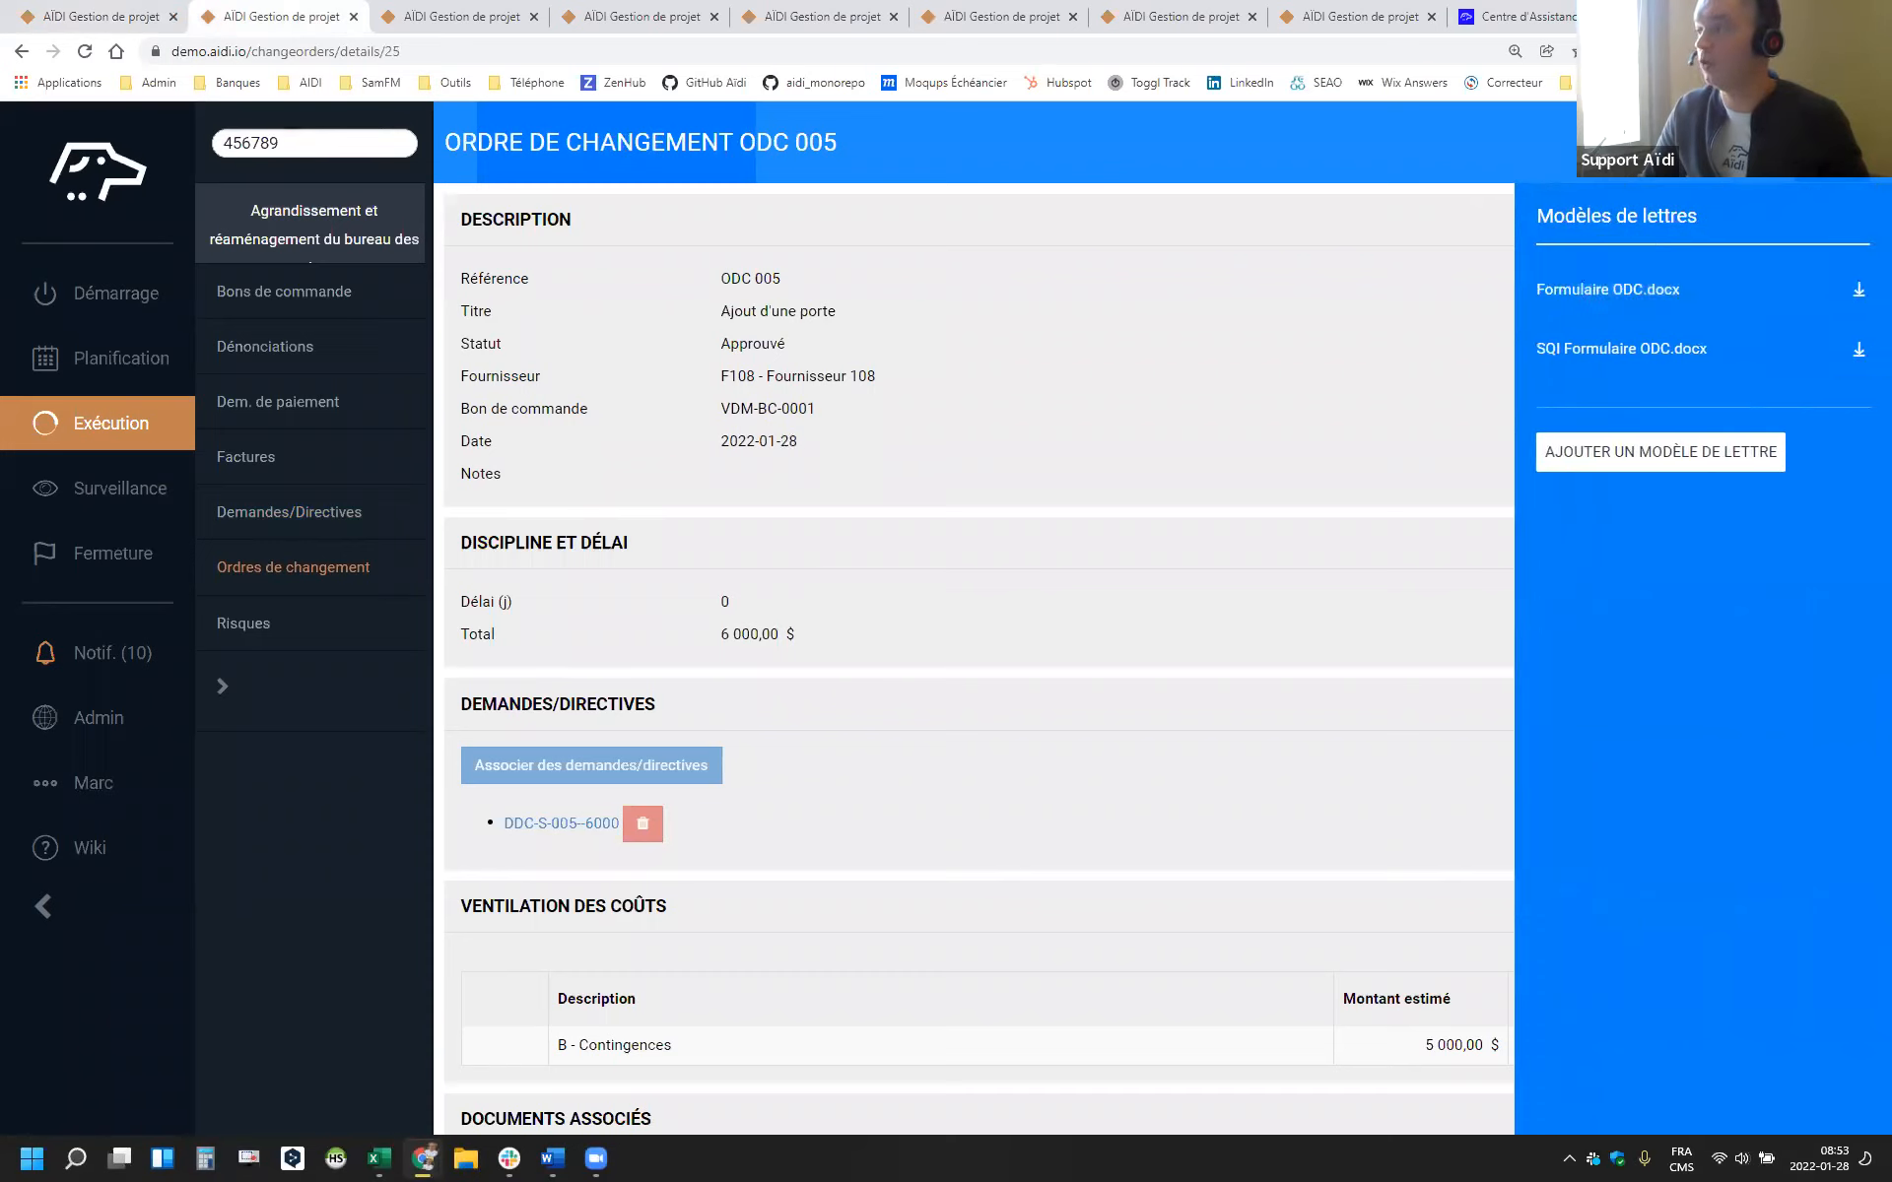
left_click(1719, 143)
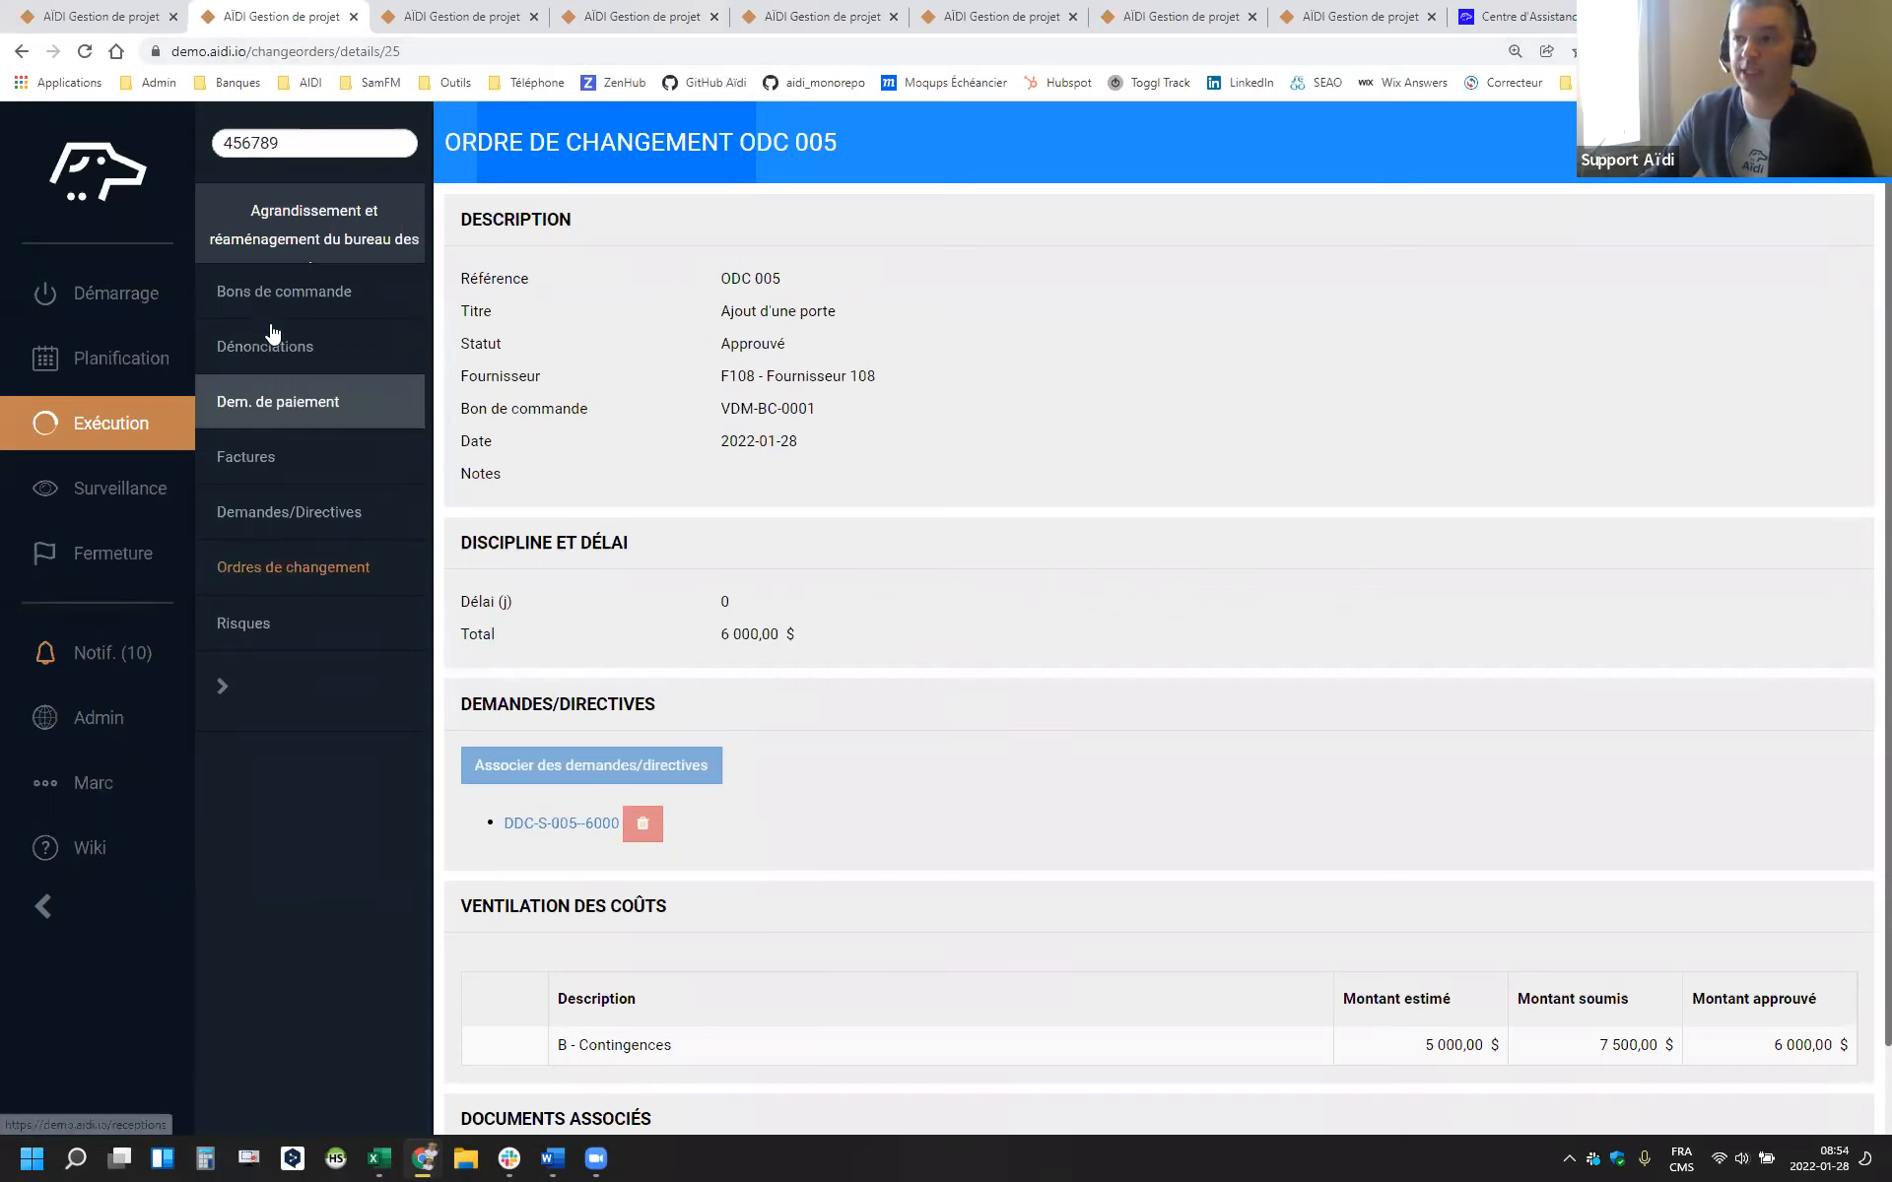
Open the purchase orders list in a new browser tab and open purchase order VDM-BC-0001
right_click(300, 292)
left_click(355, 308)
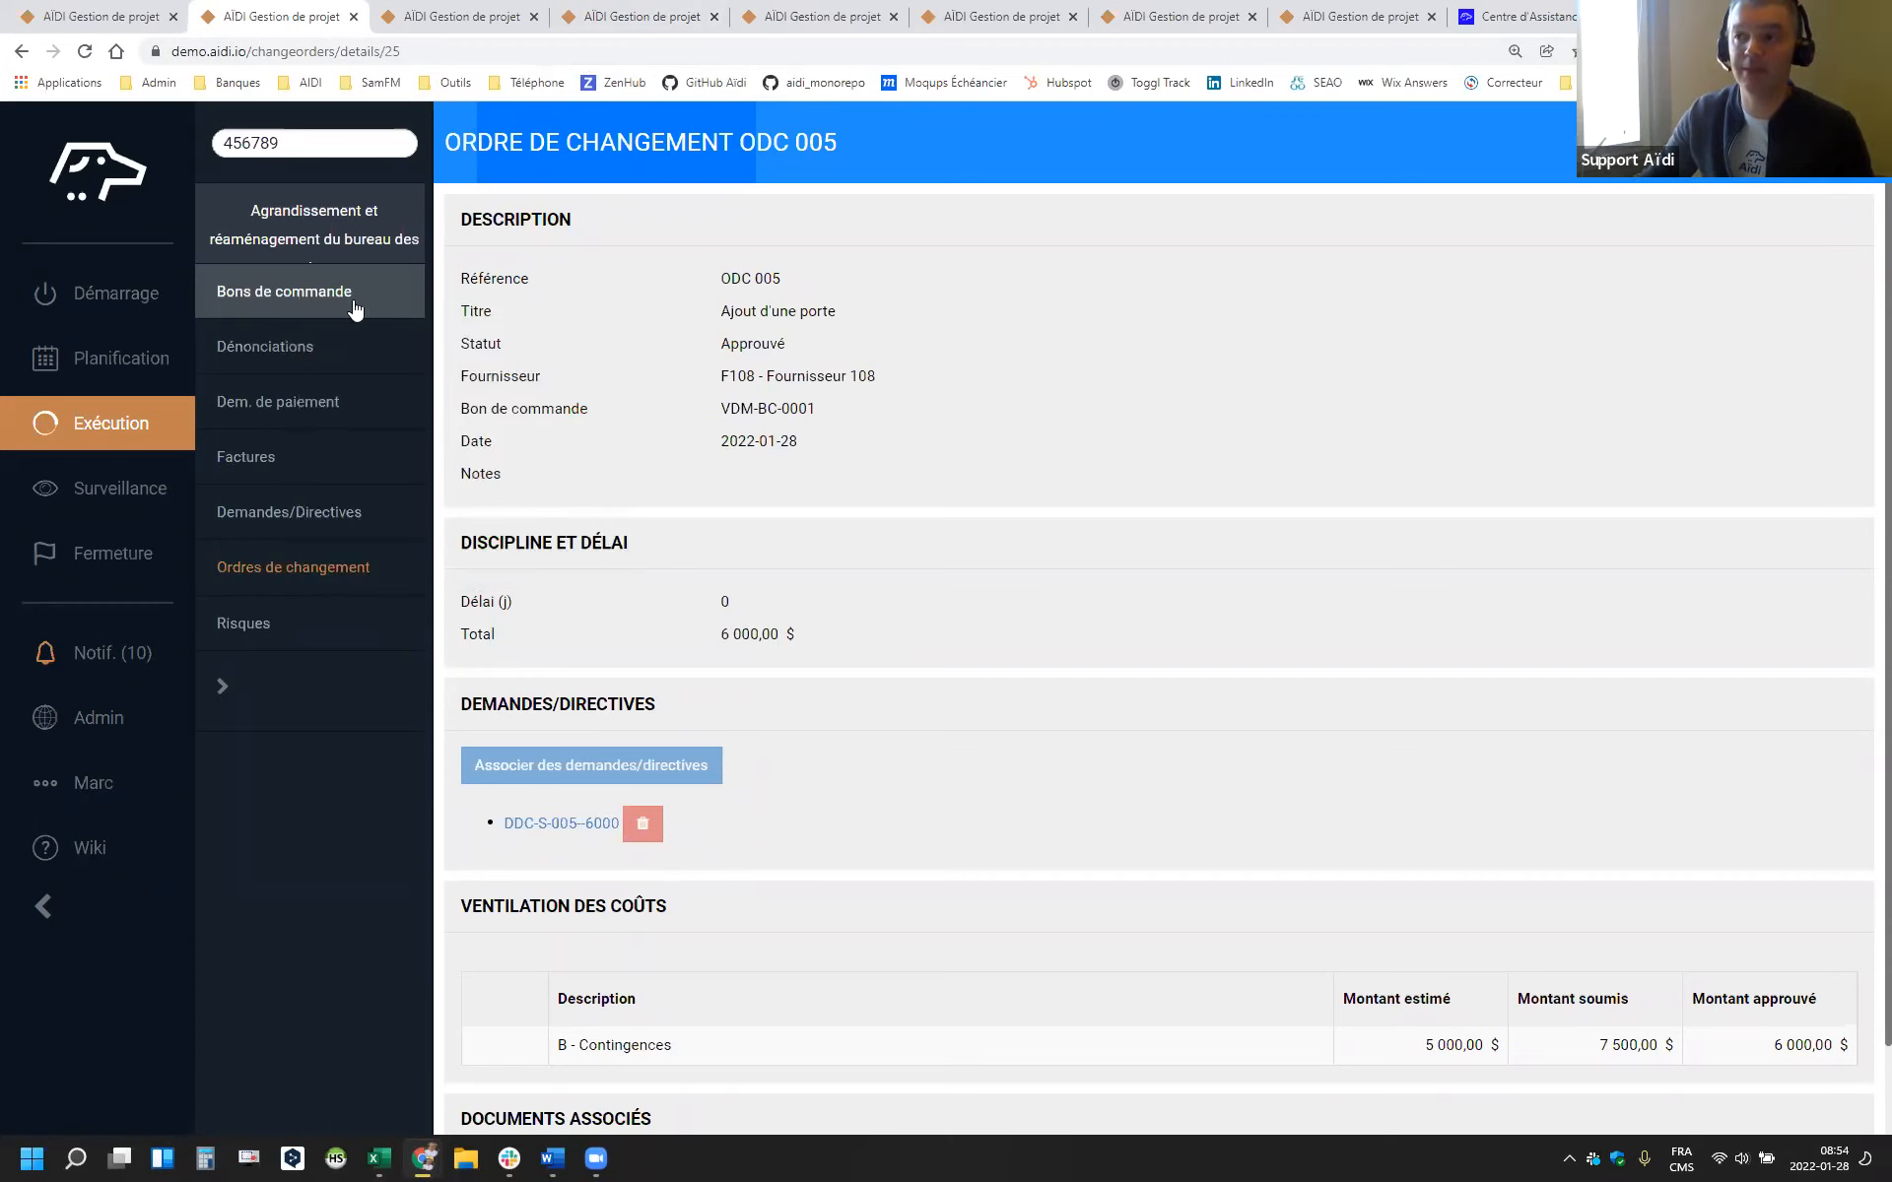
left_click(405, 16)
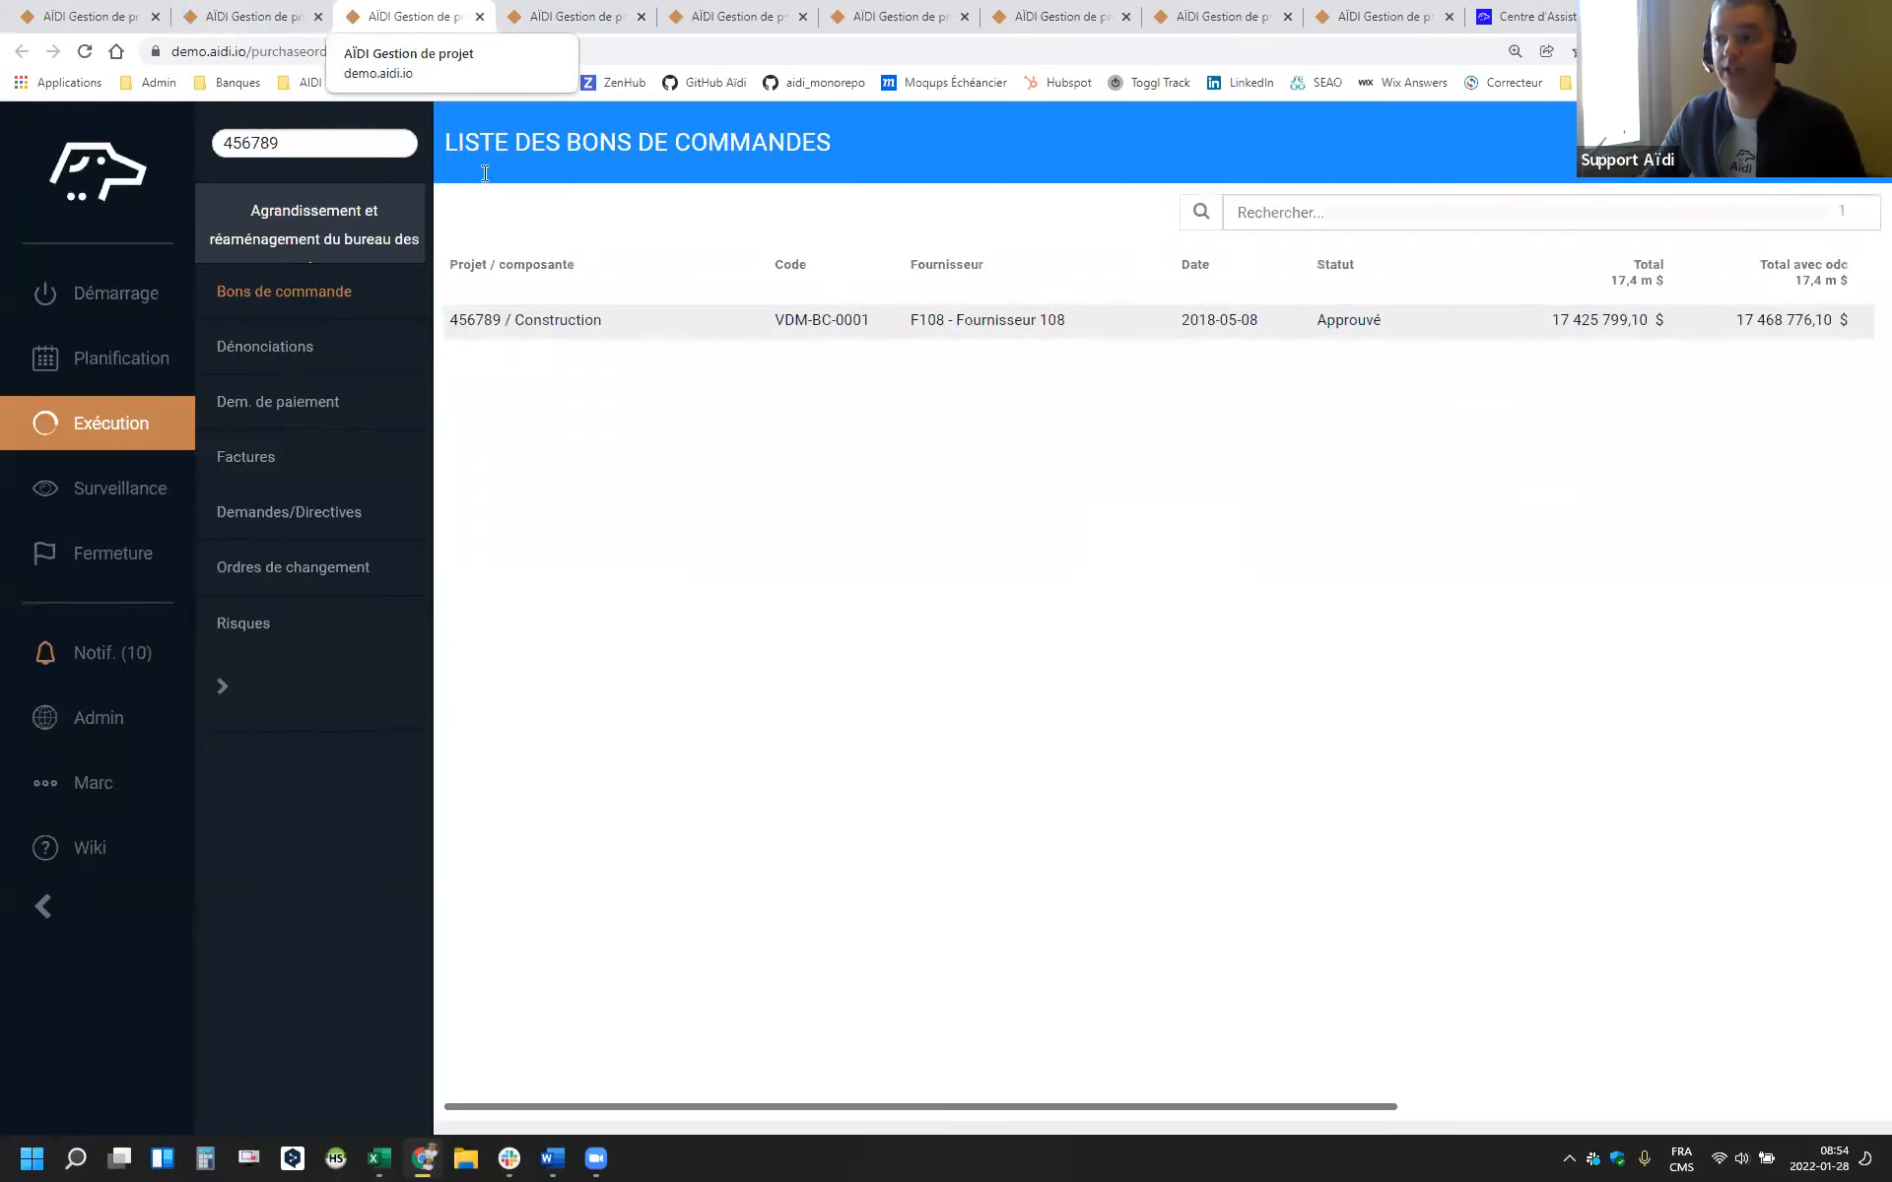
left_click(1164, 325)
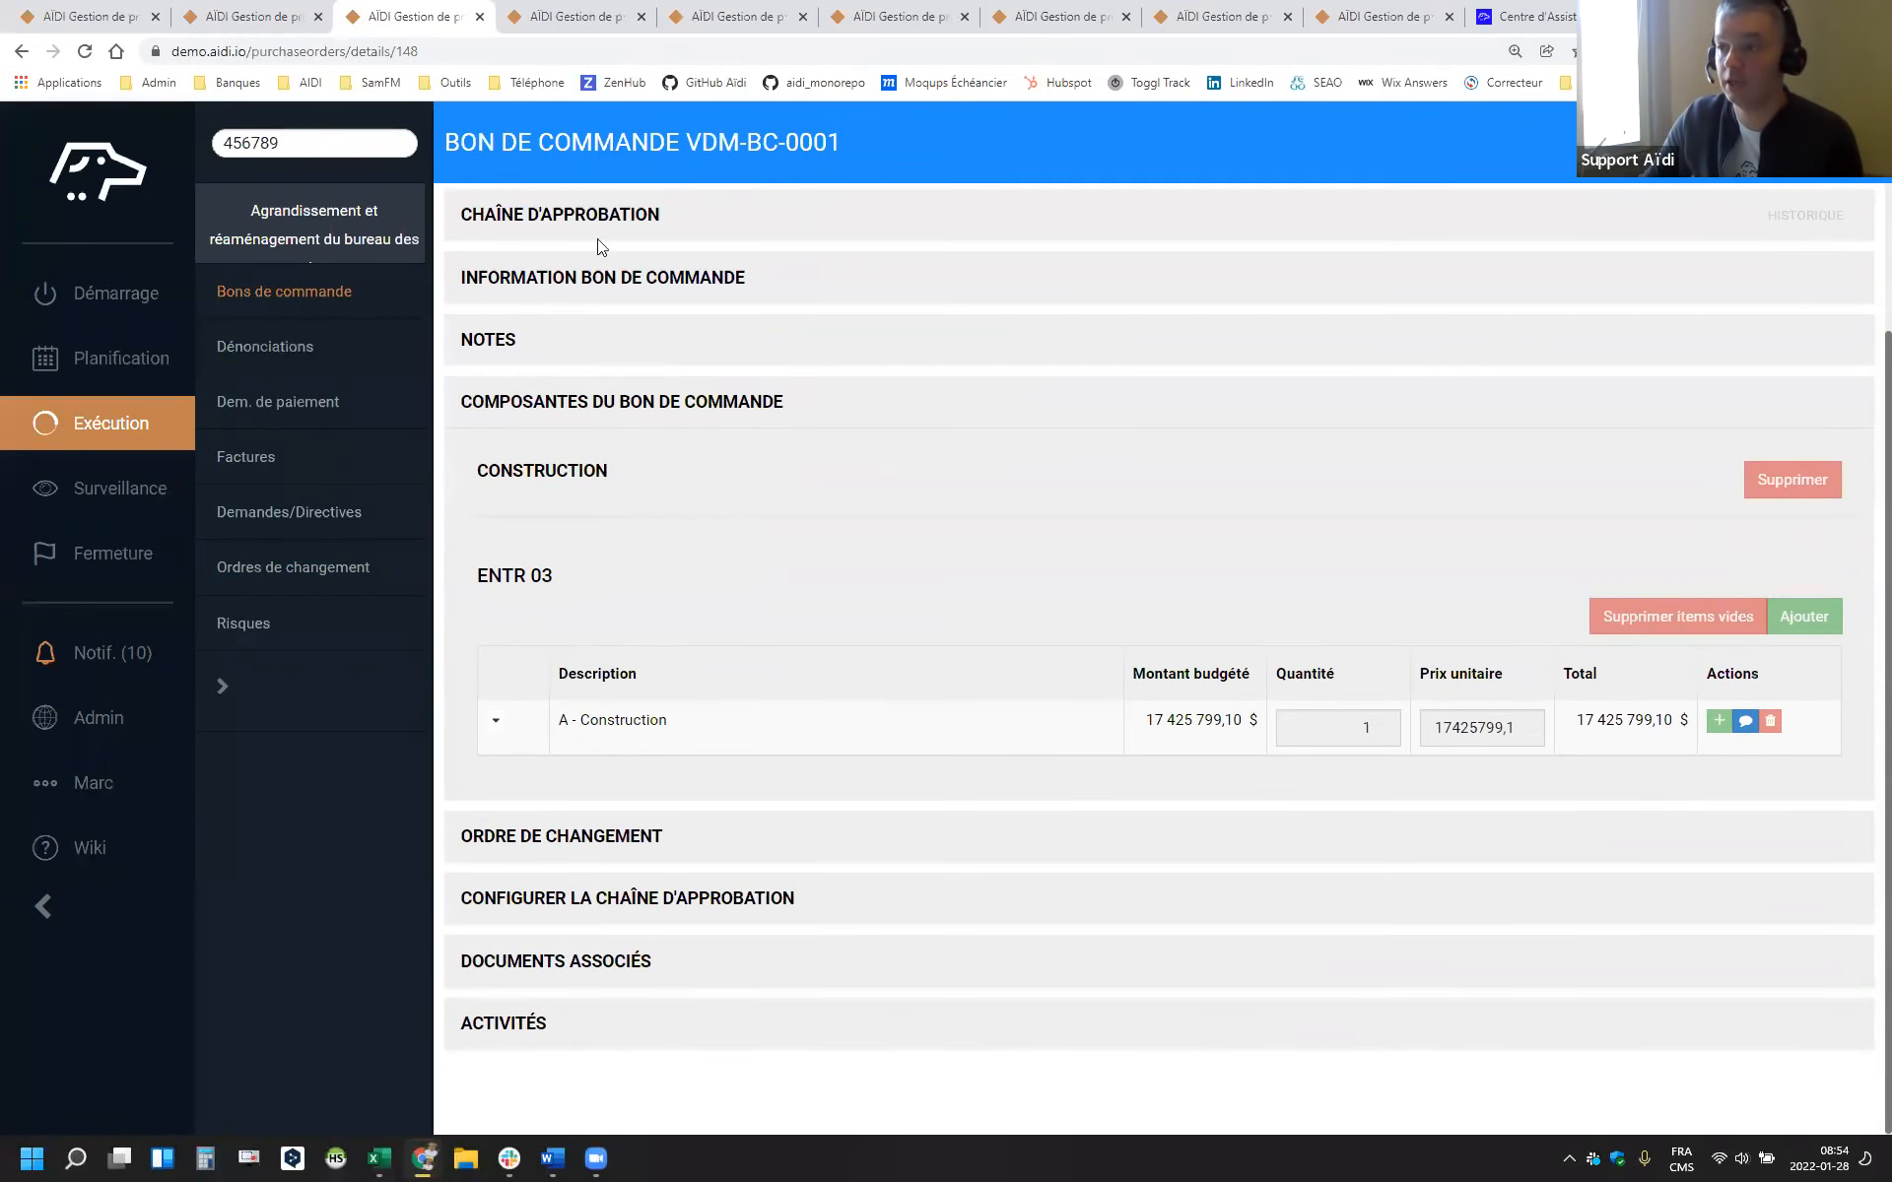
Expand the purchase order's change orders section and check the title, amount and status of ODC 005
left_click(534, 843)
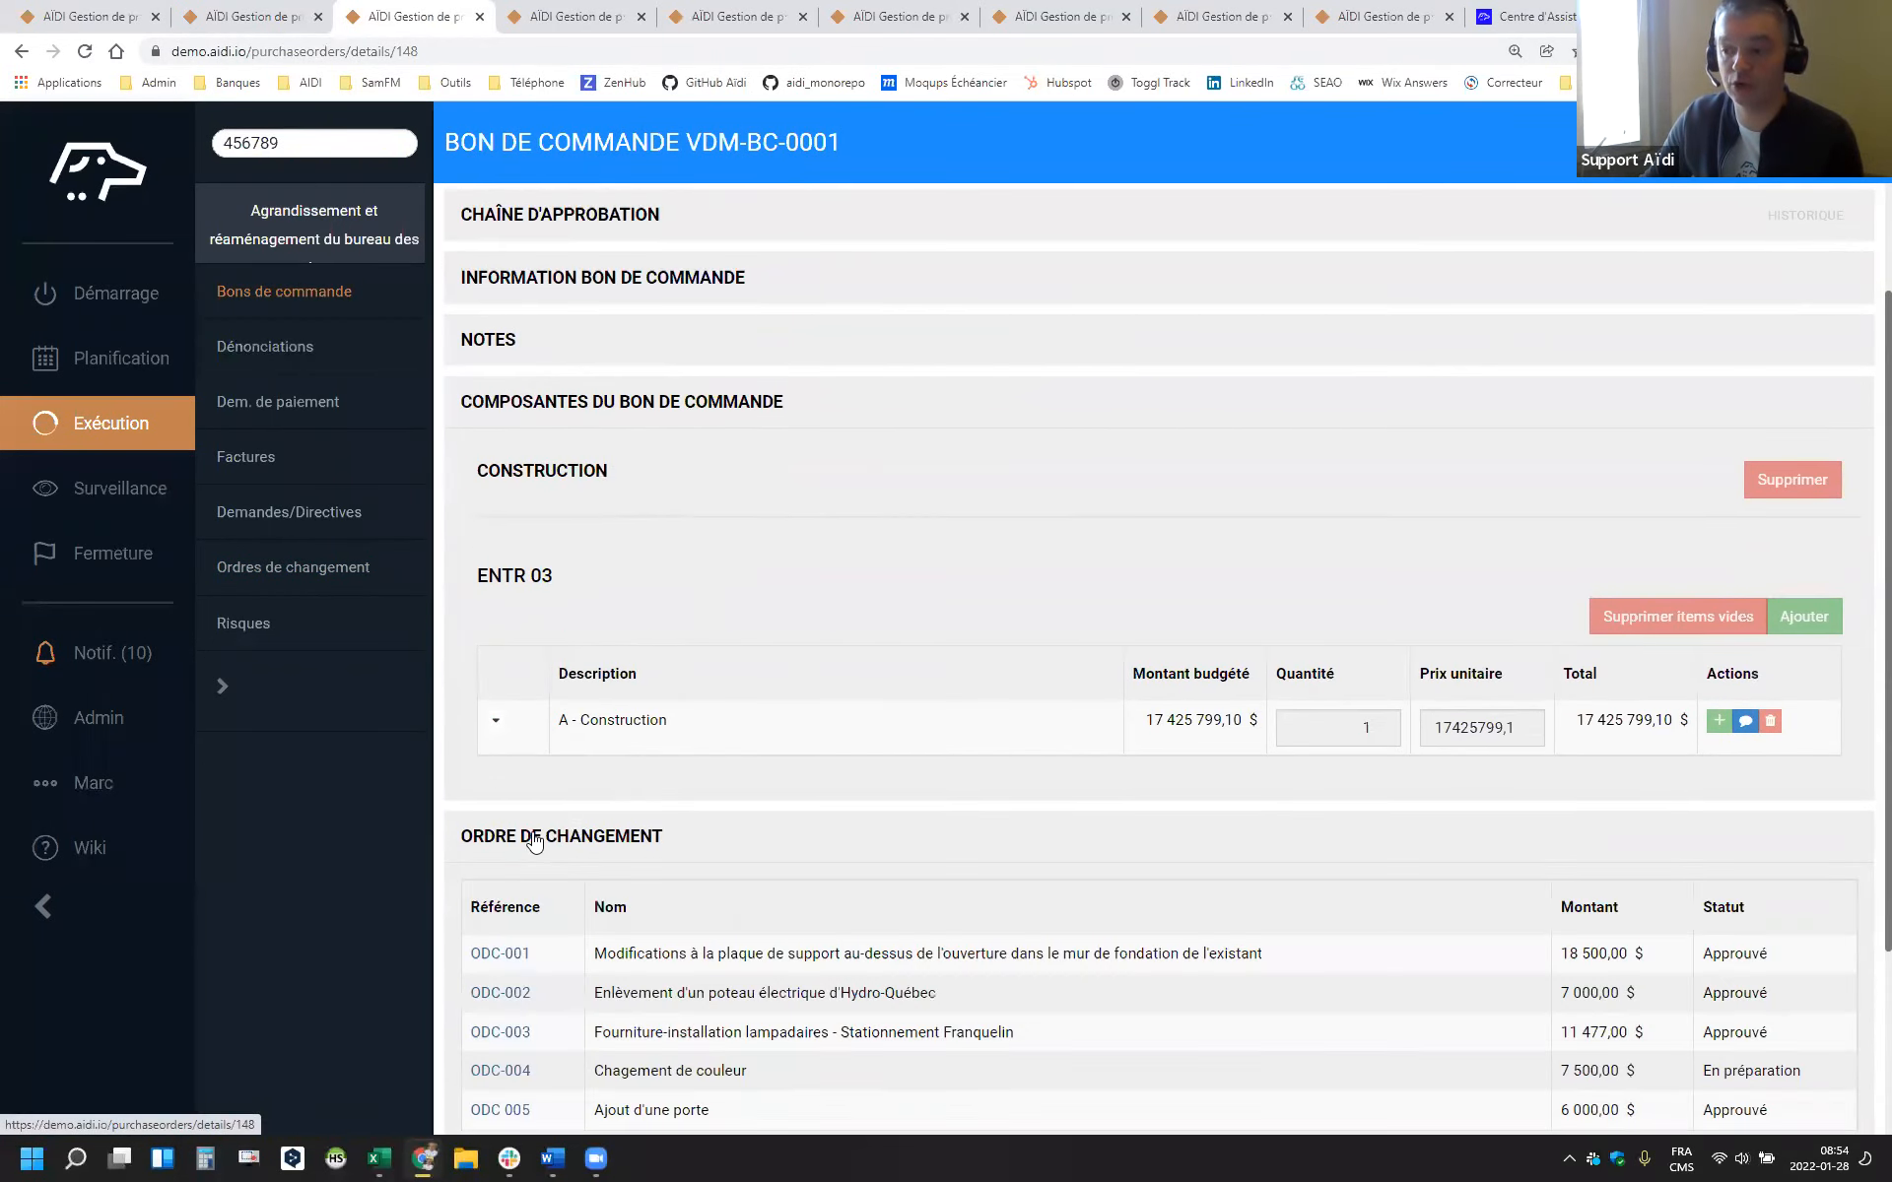
scroll(560, 583, "down", 3)
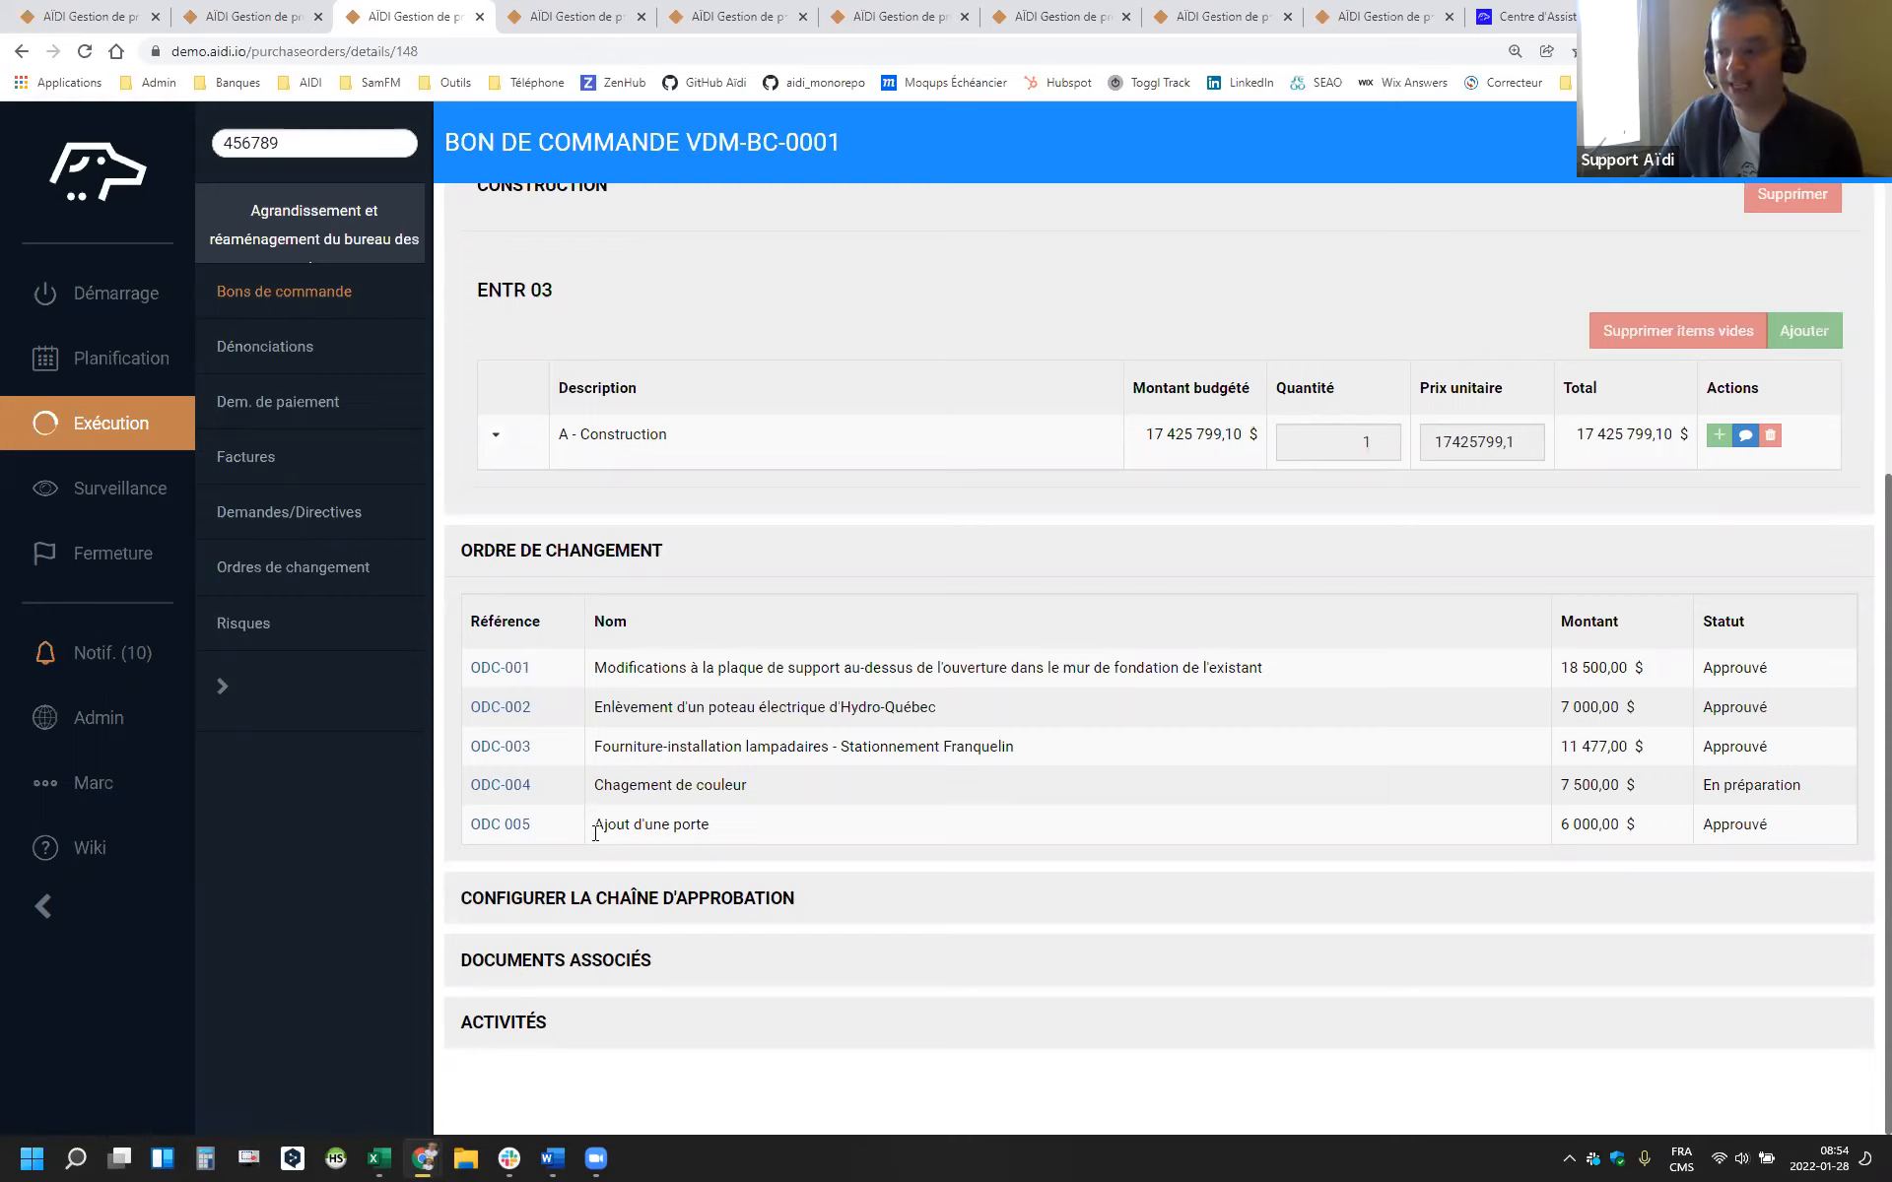
left_click_drag(597, 830, 704, 823)
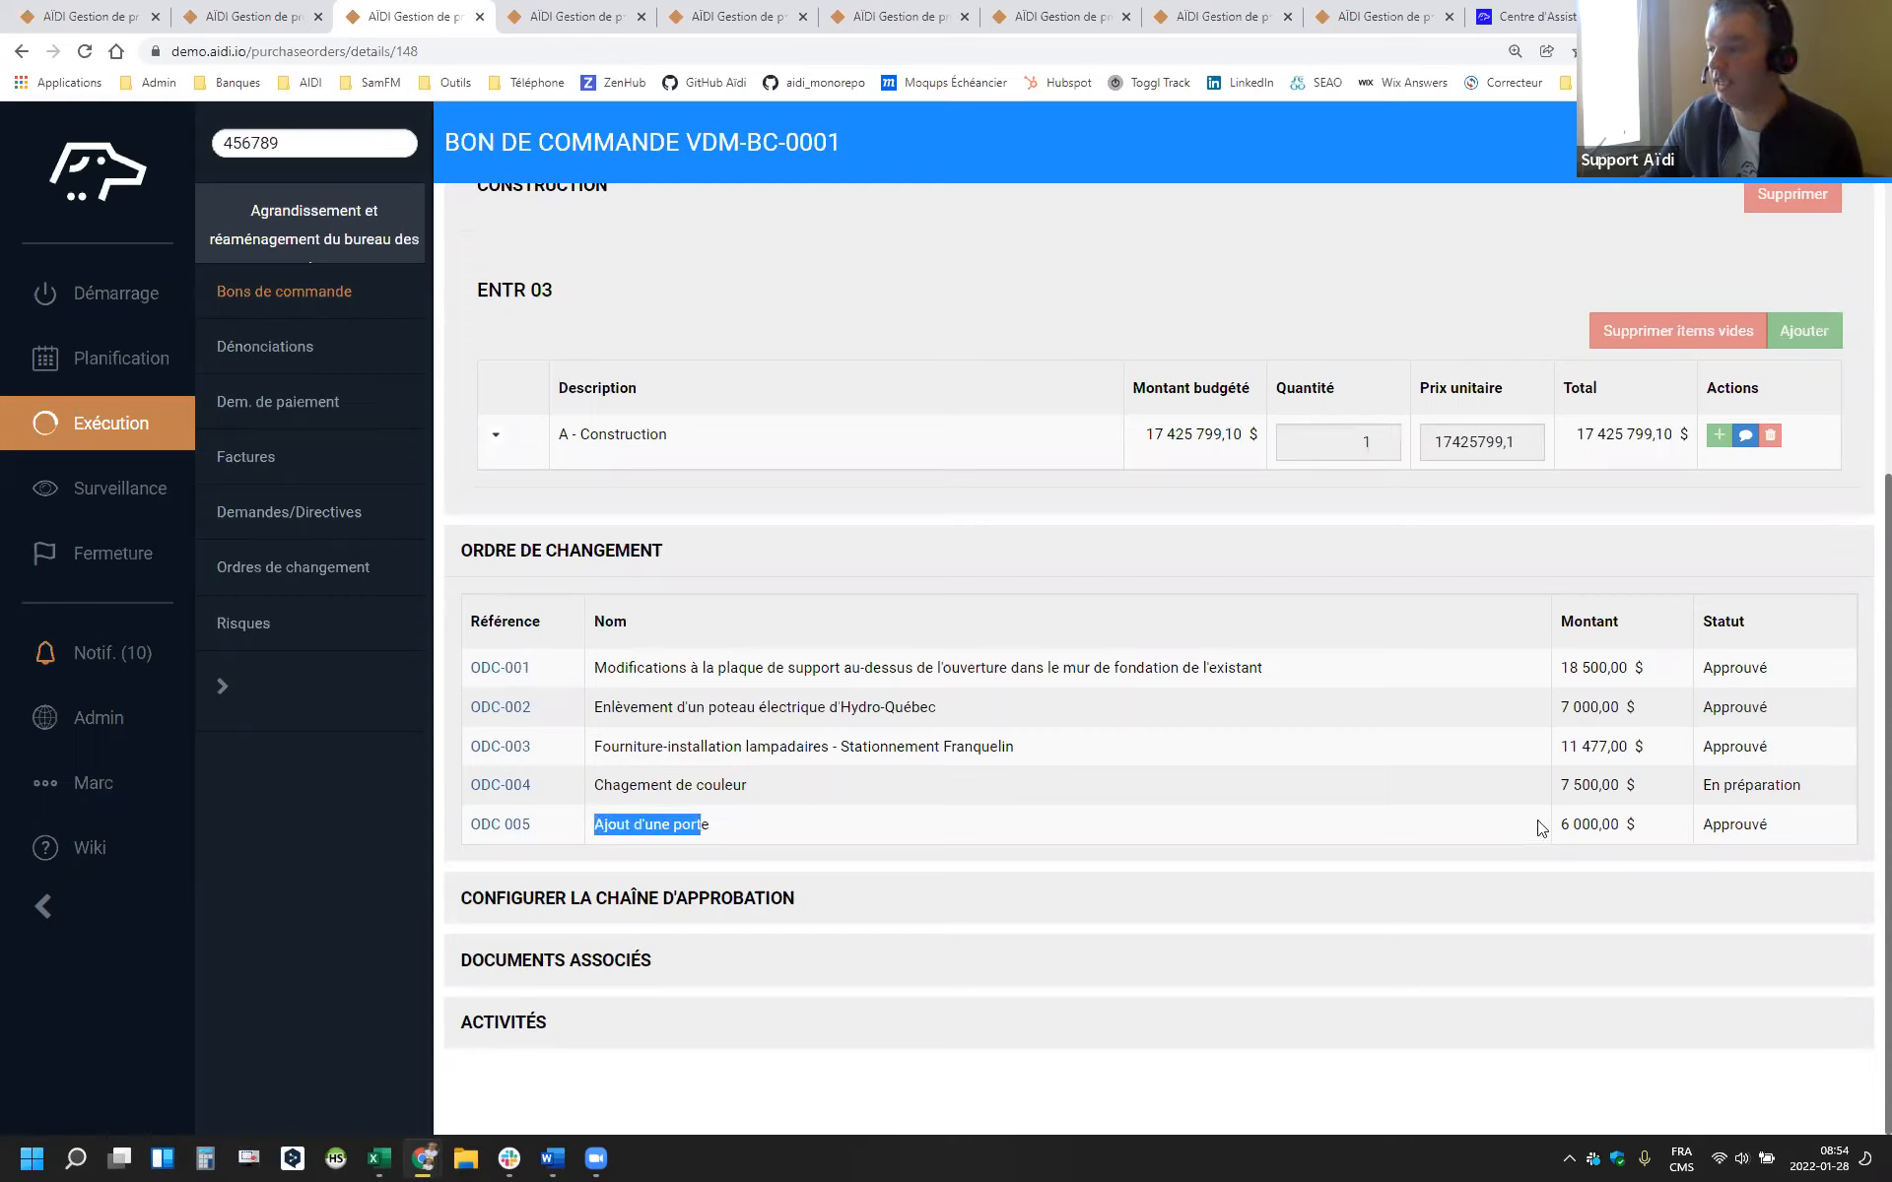
left_click_drag(1803, 830, 1535, 832)
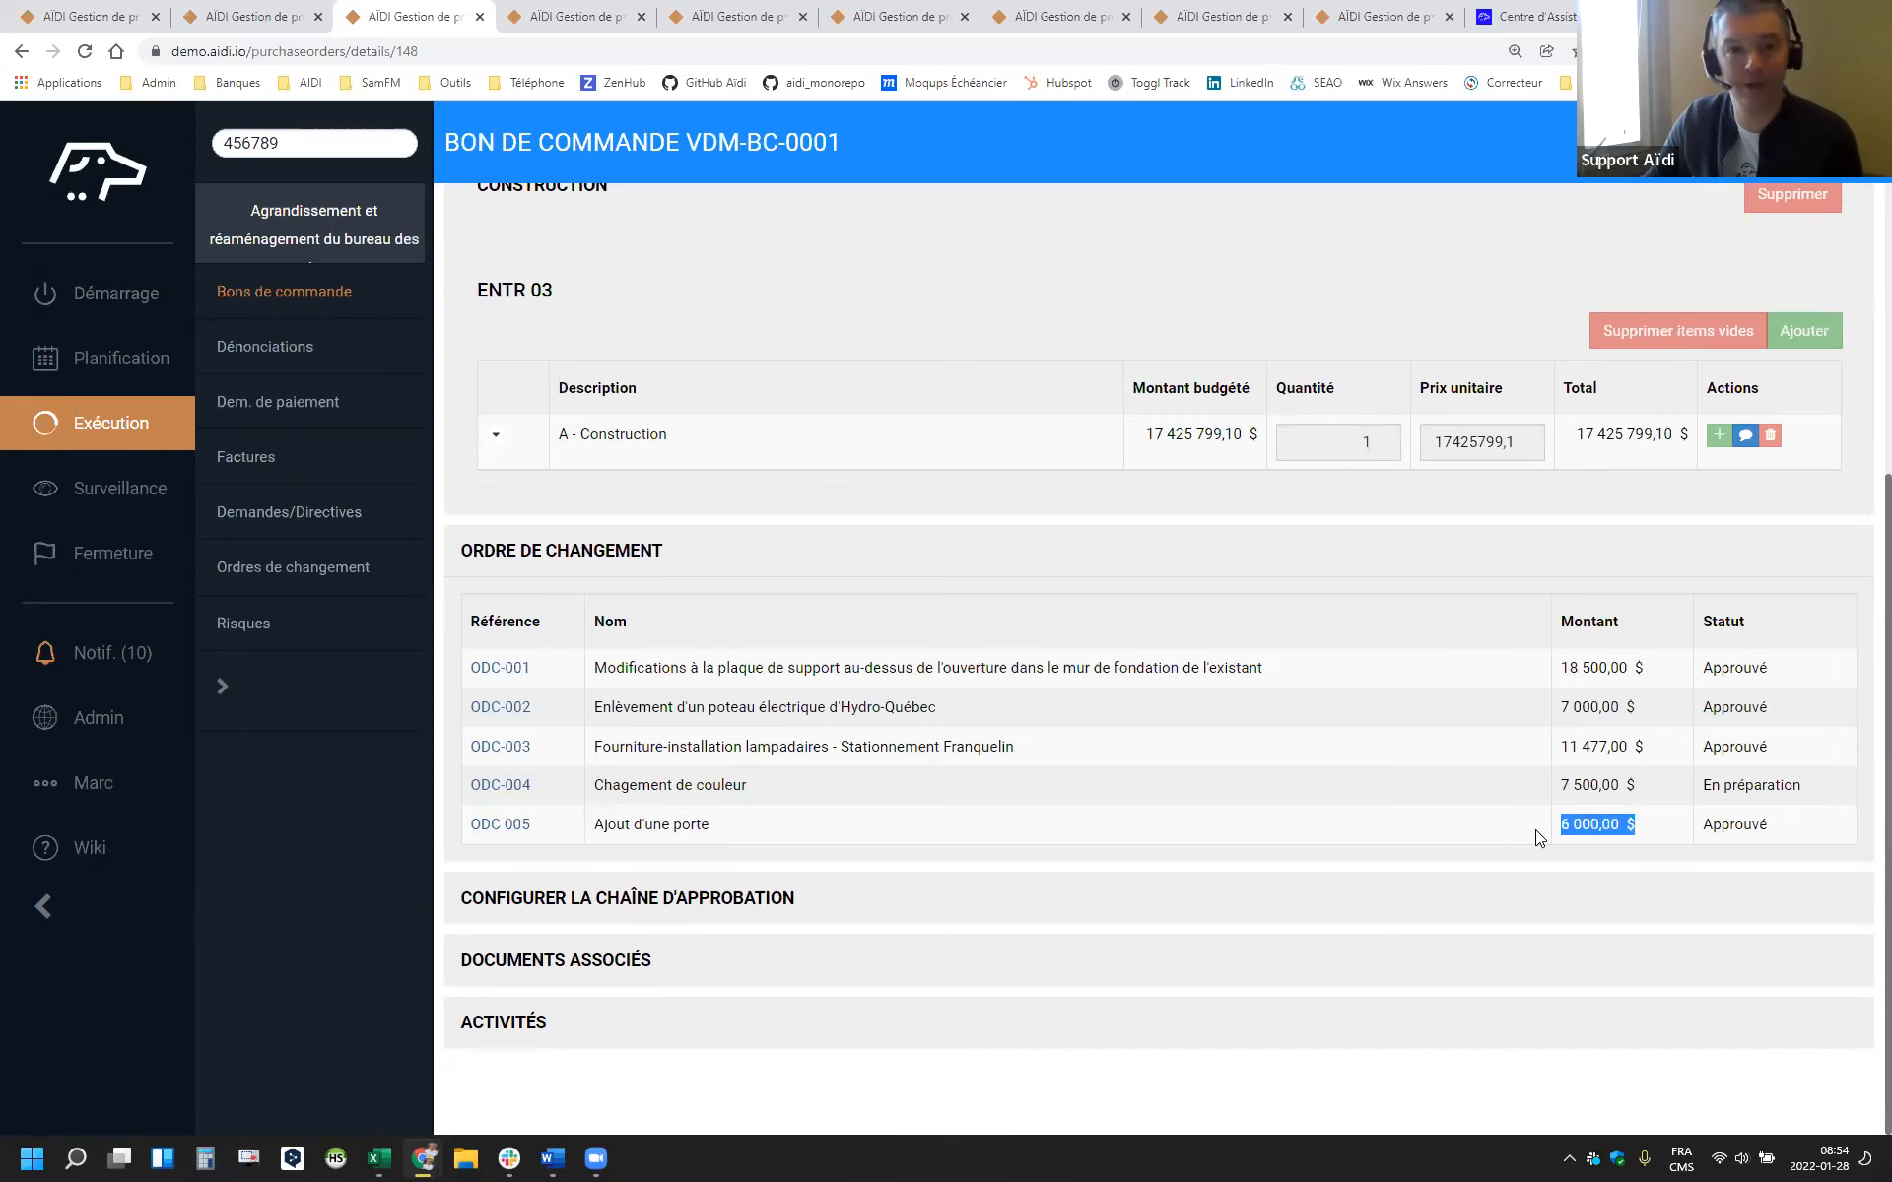
Compare the purchase order's total including change orders with the listed change orders, checking the amount and status of ODC-004
scroll(910, 635, "up", 2)
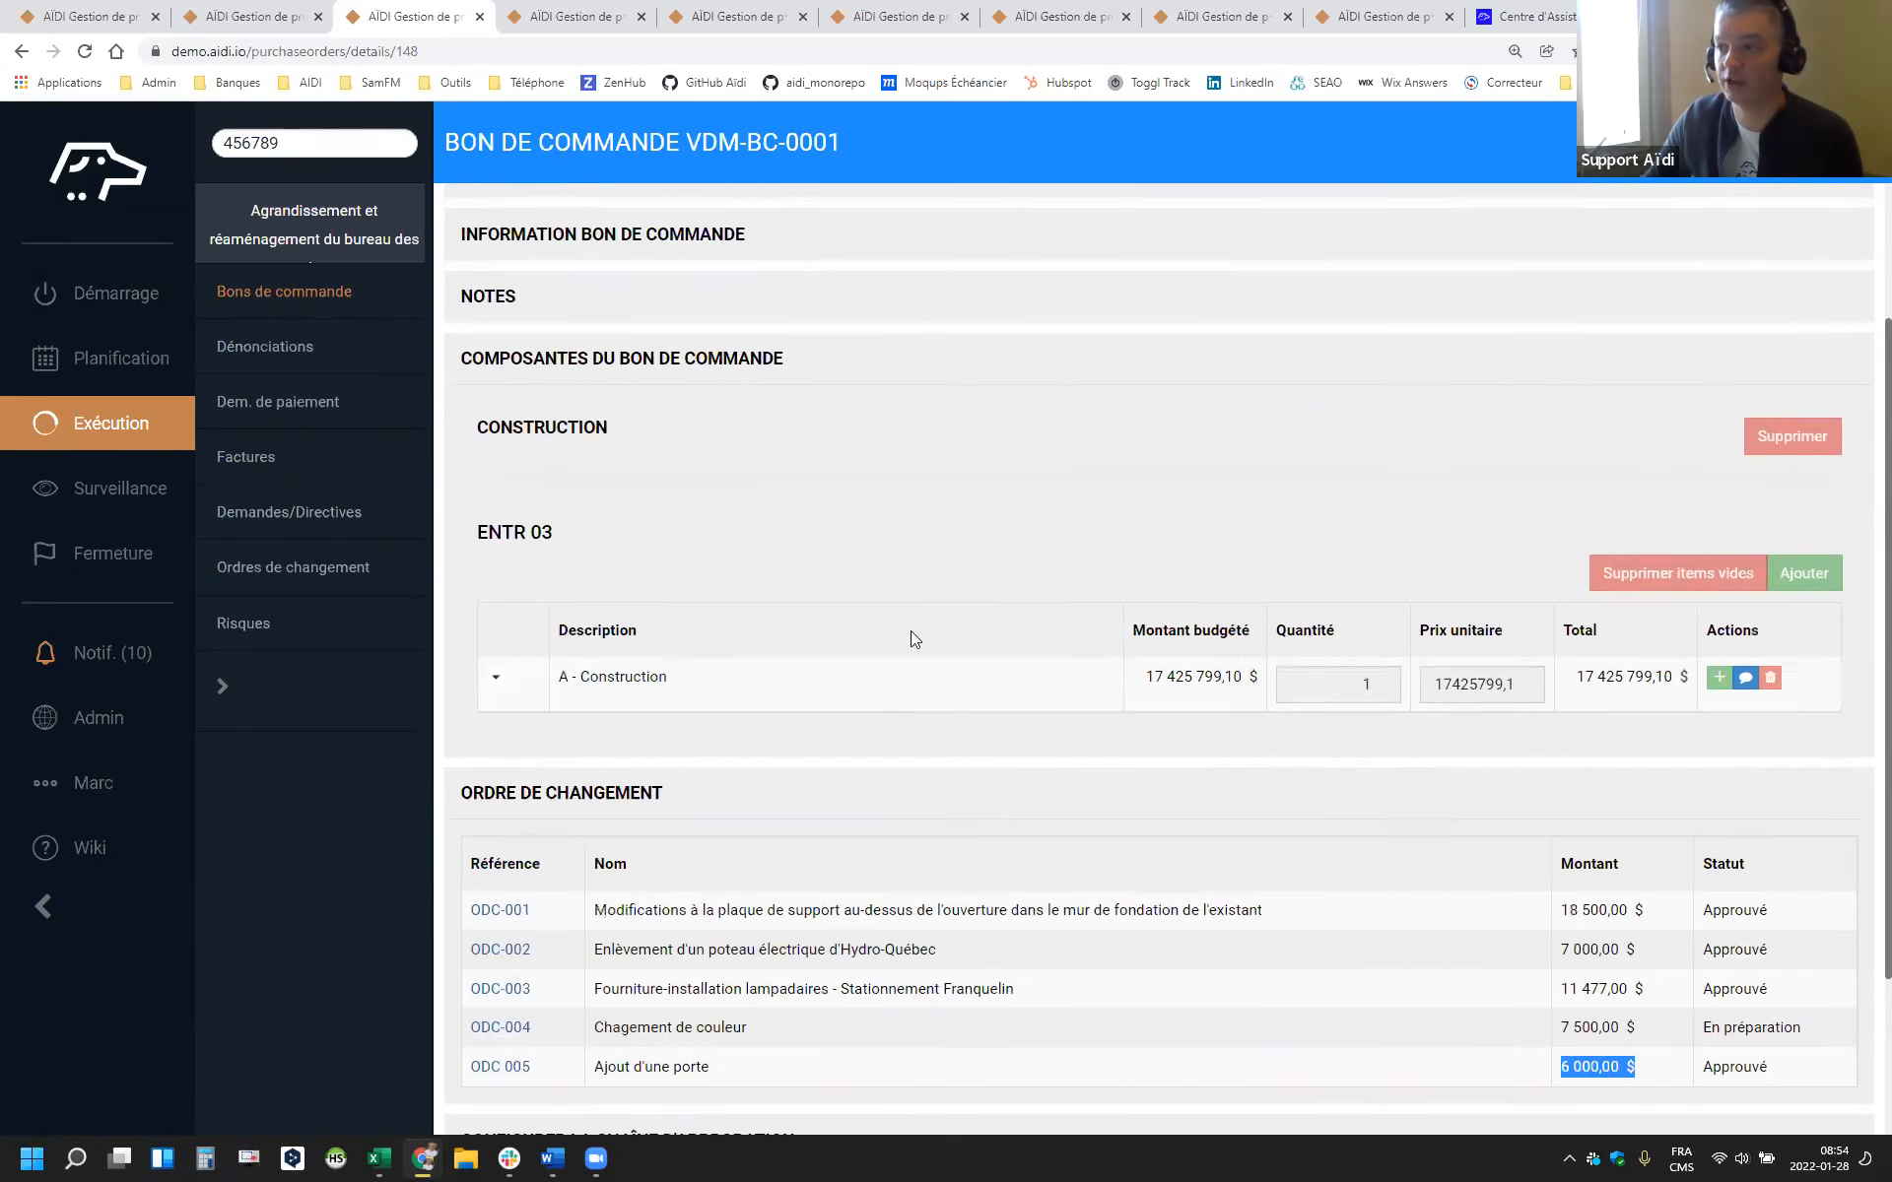
scroll(911, 638, "up", 3)
left_click_drag(721, 410, 836, 453)
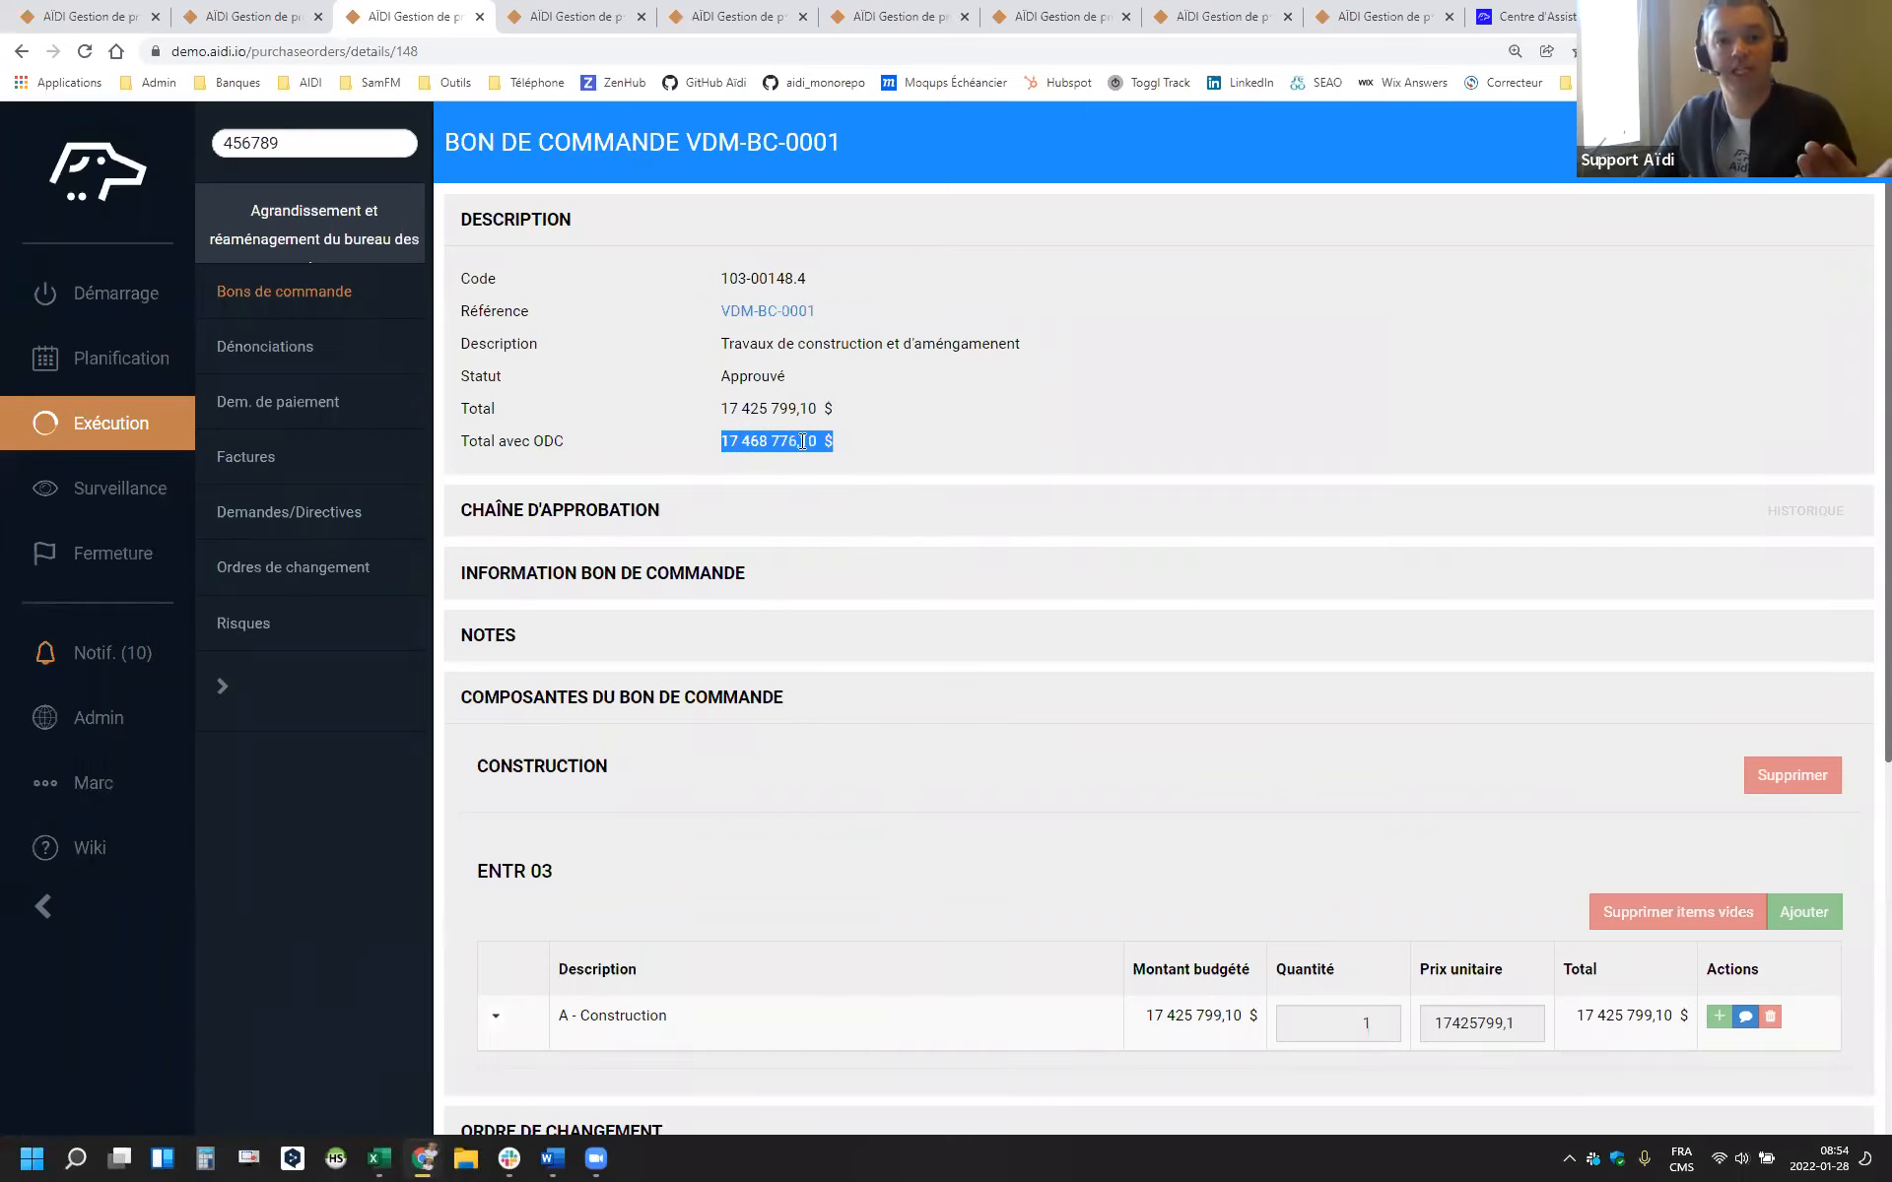
scroll(1220, 727, "down", 2)
scroll(1222, 727, "down", 4)
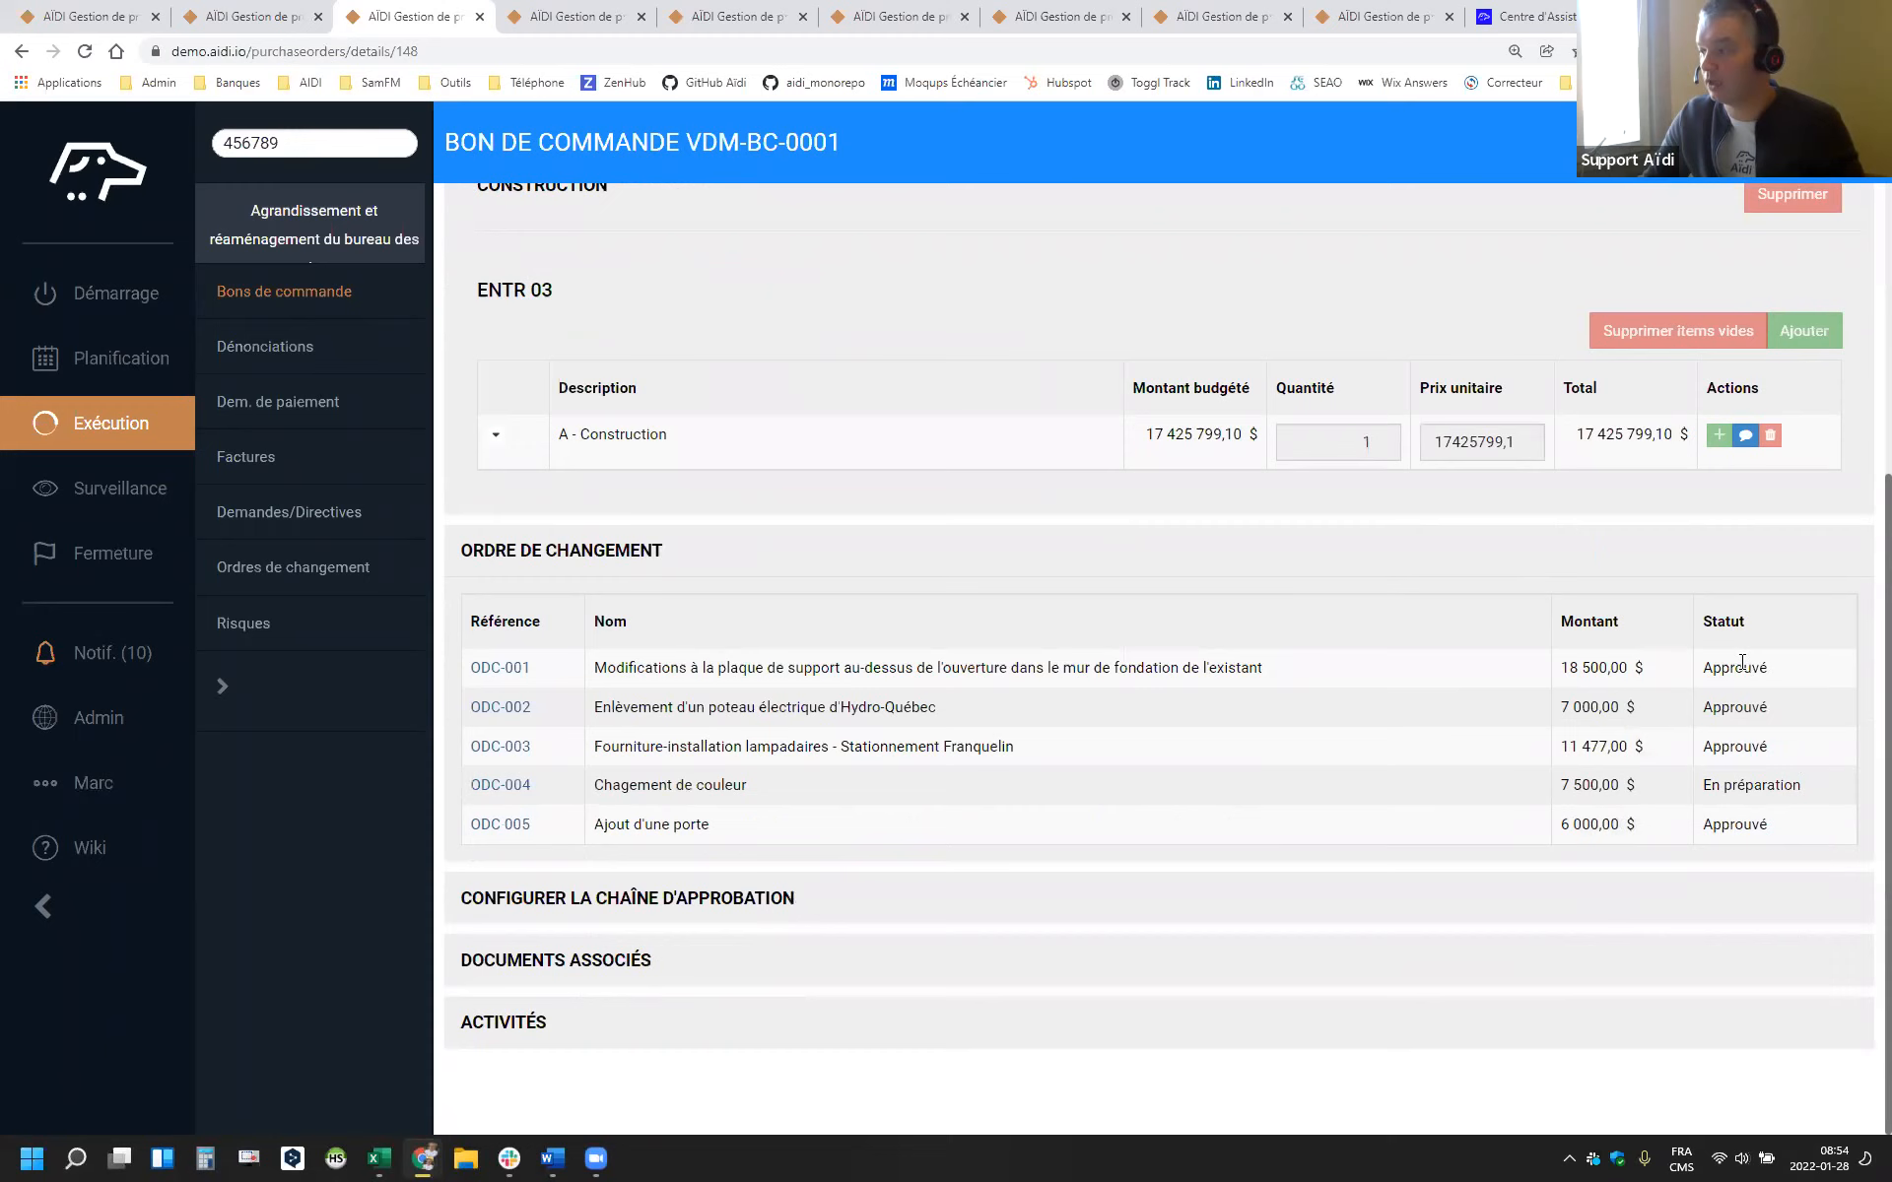
left_click_drag(1653, 790, 1562, 790)
left_click_drag(1825, 793, 1559, 793)
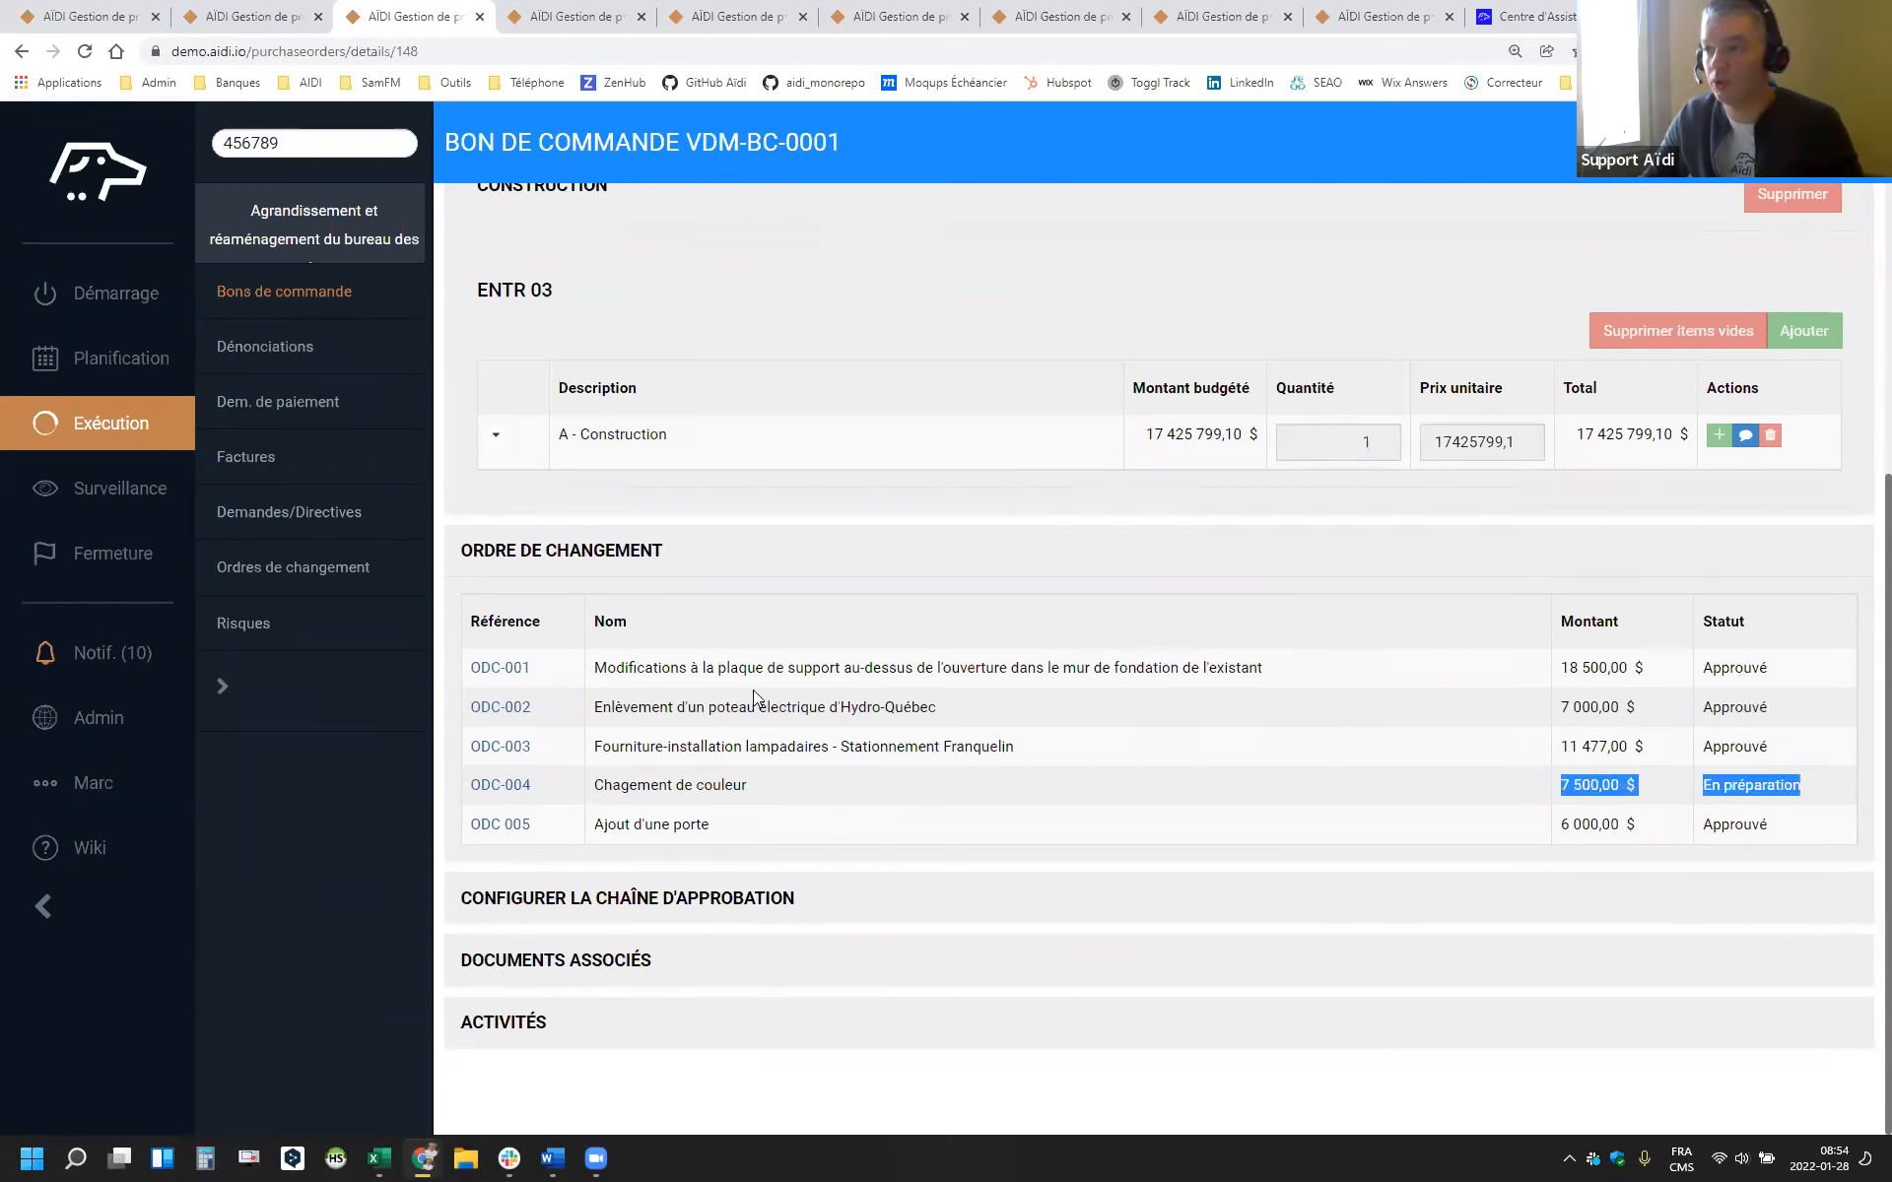
scroll(751, 696, "up", 6)
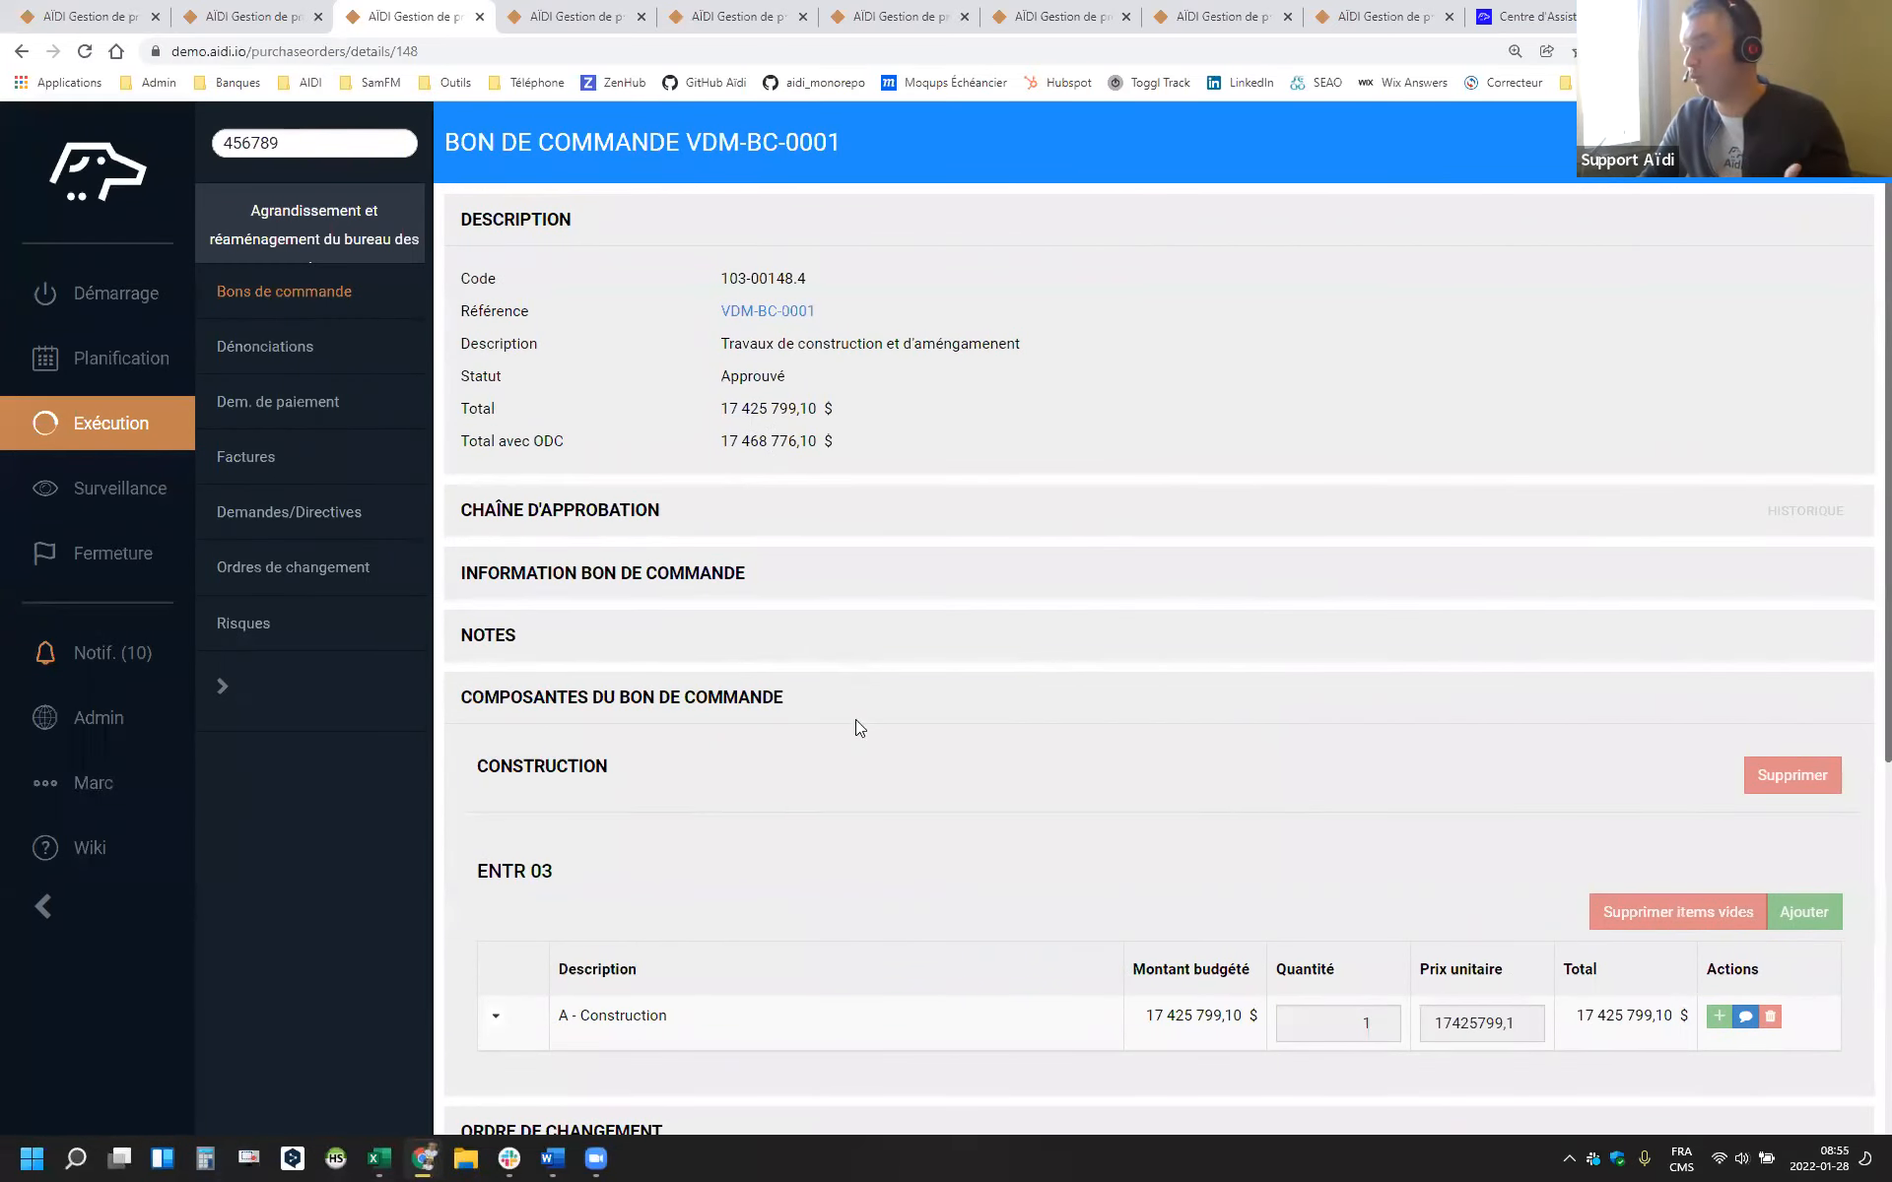
scroll(1064, 782, "down", 6)
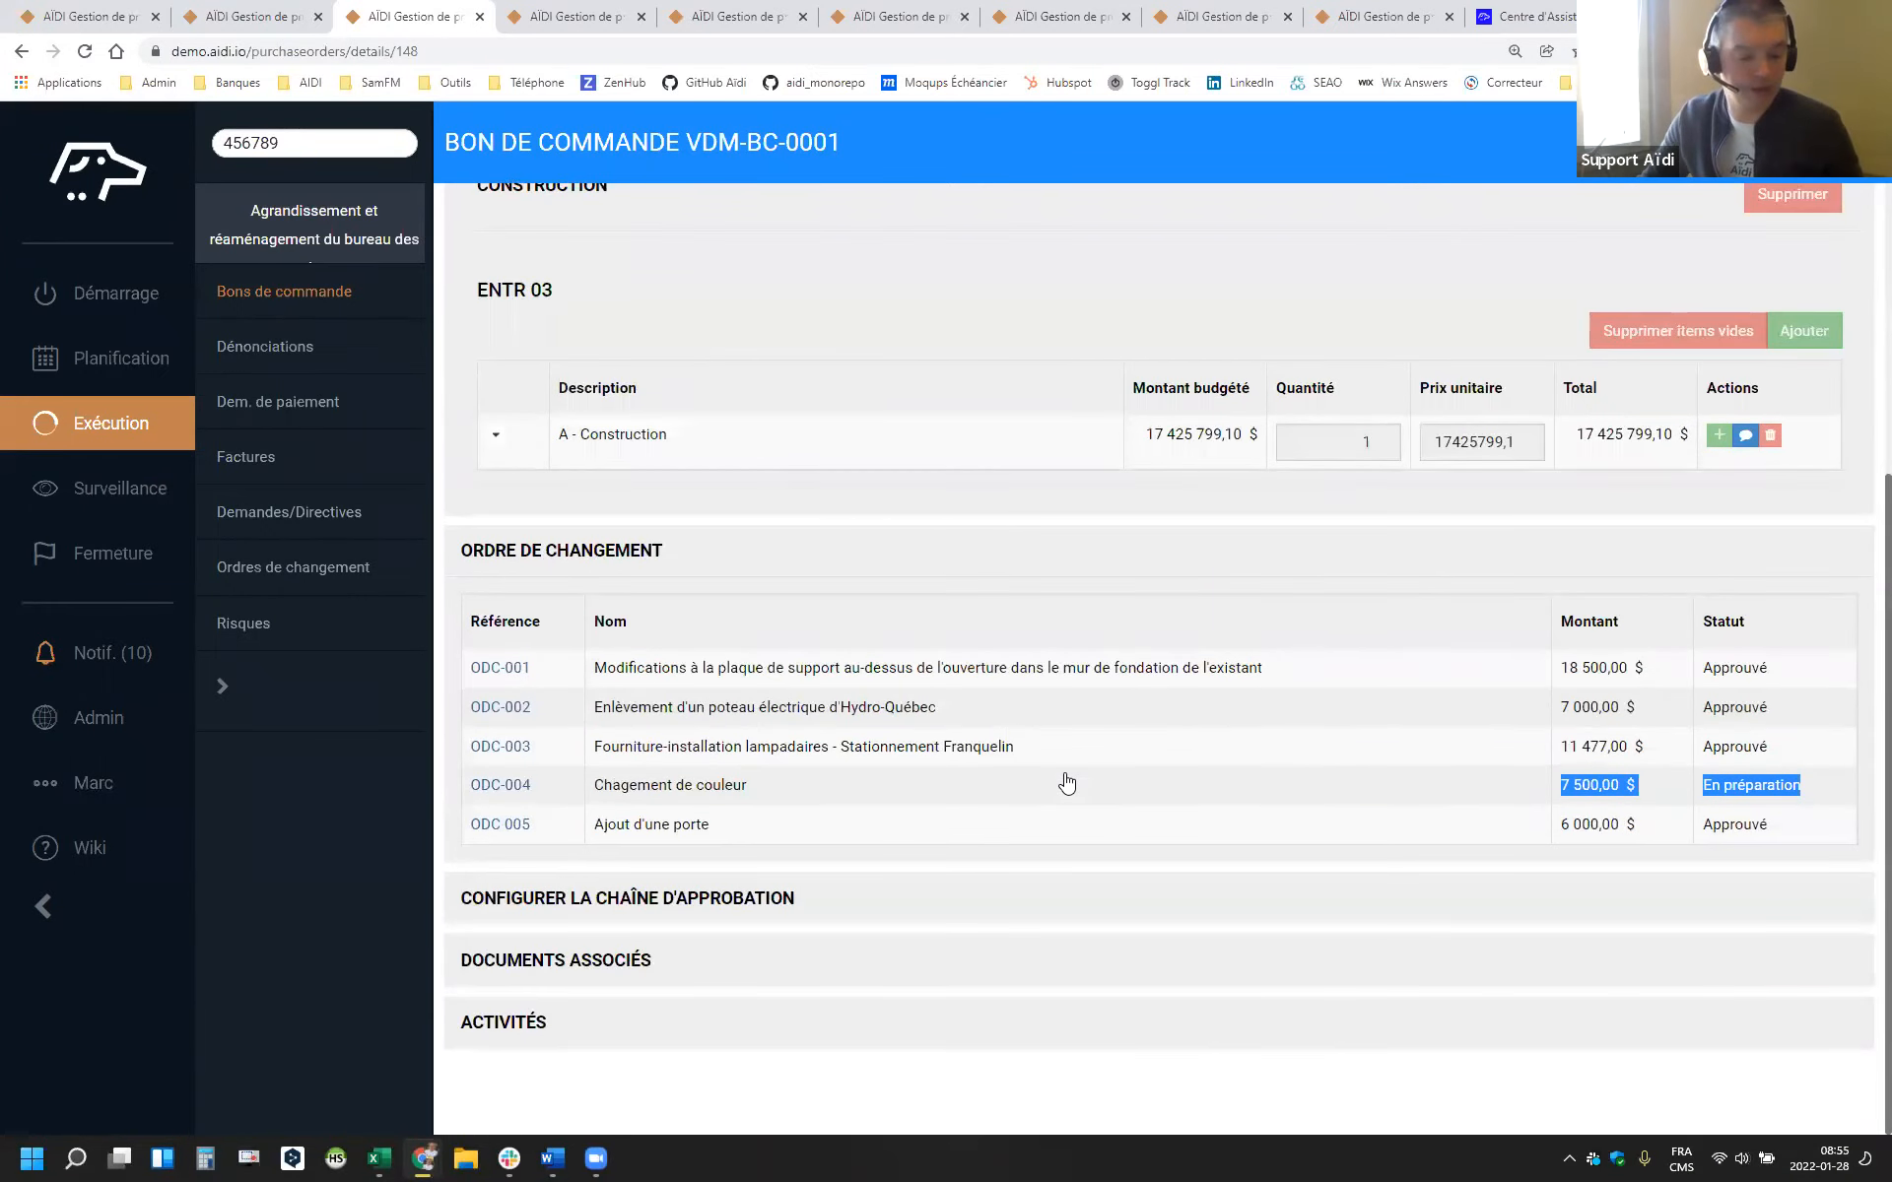
Find the tab showing the project's site journal (Journal de bord), checking its place in the Surveillance section of the demo project
left_click(576, 16)
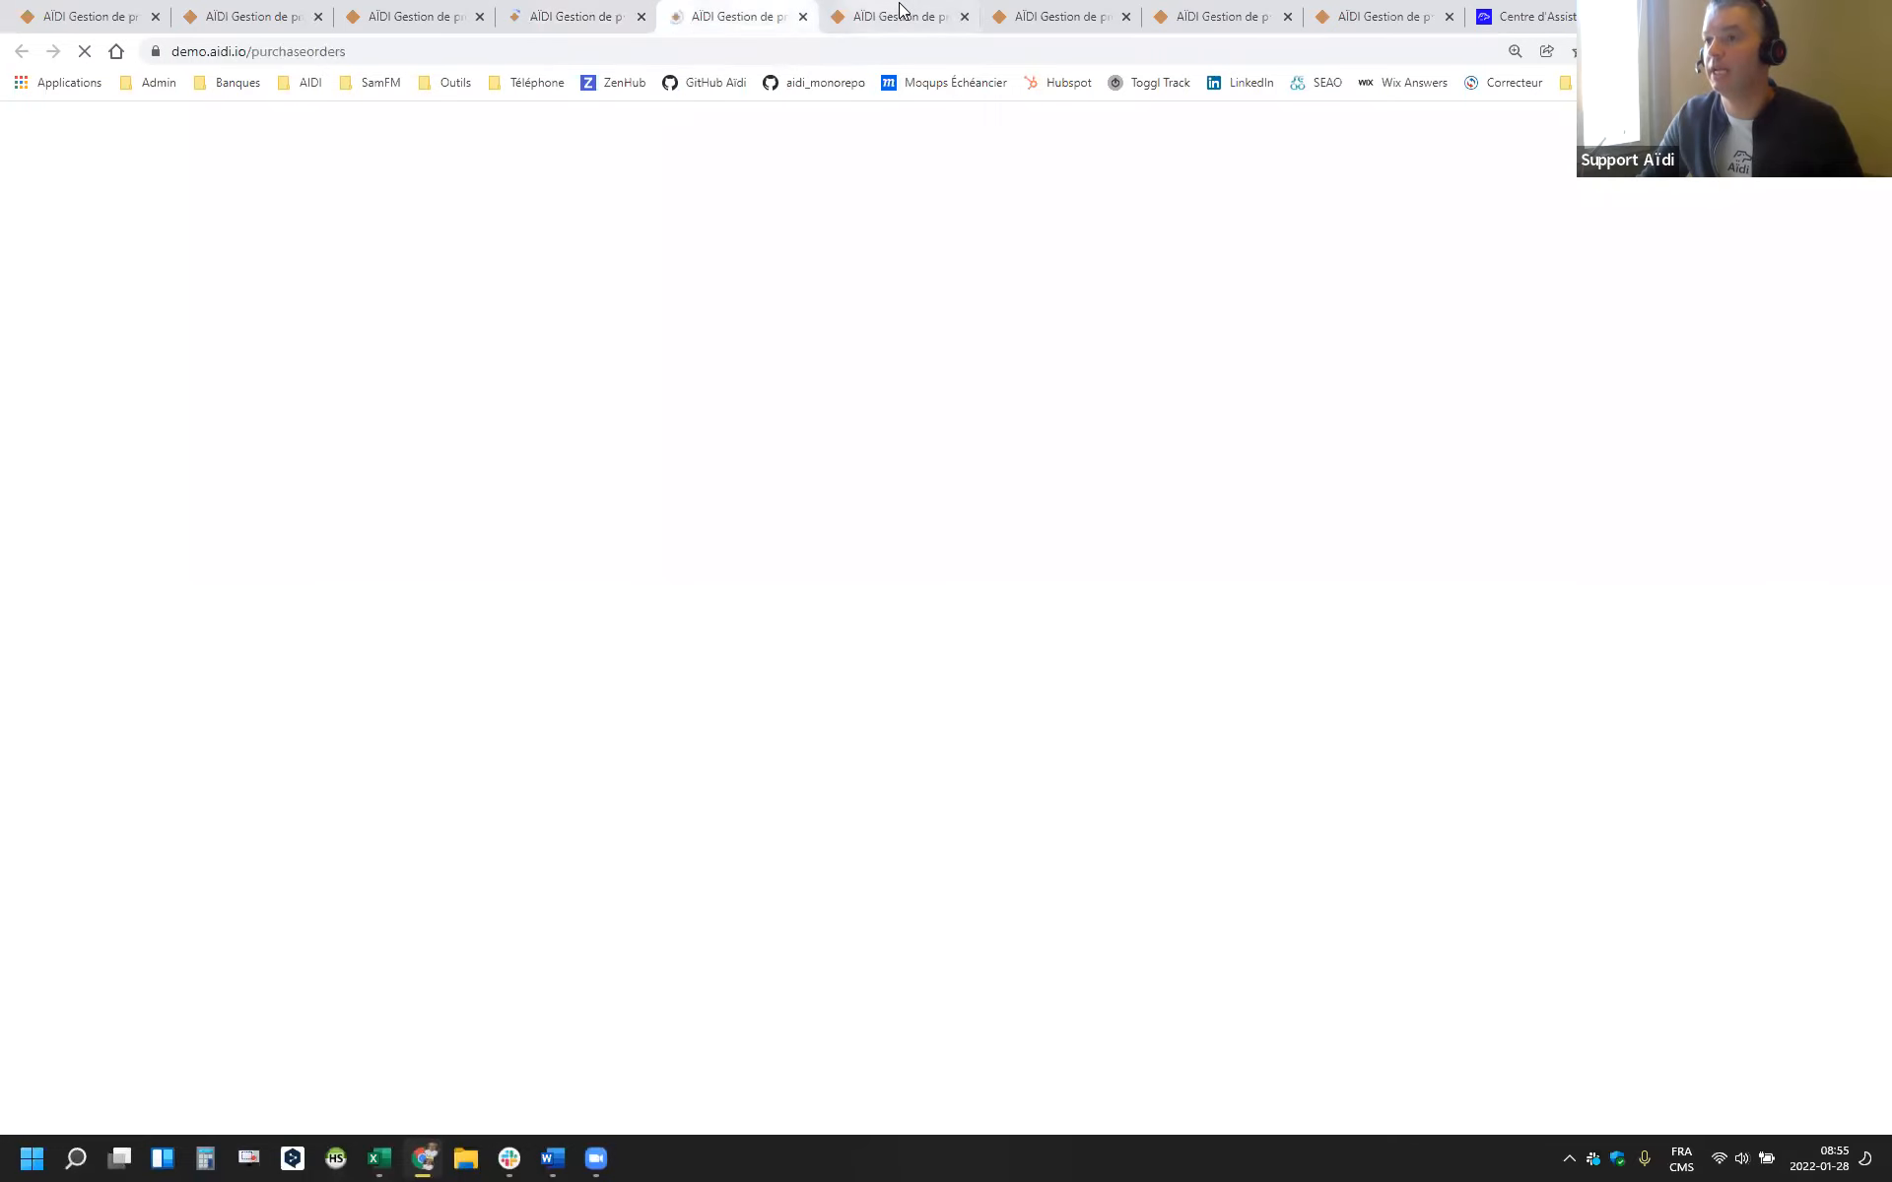
left_click(897, 15)
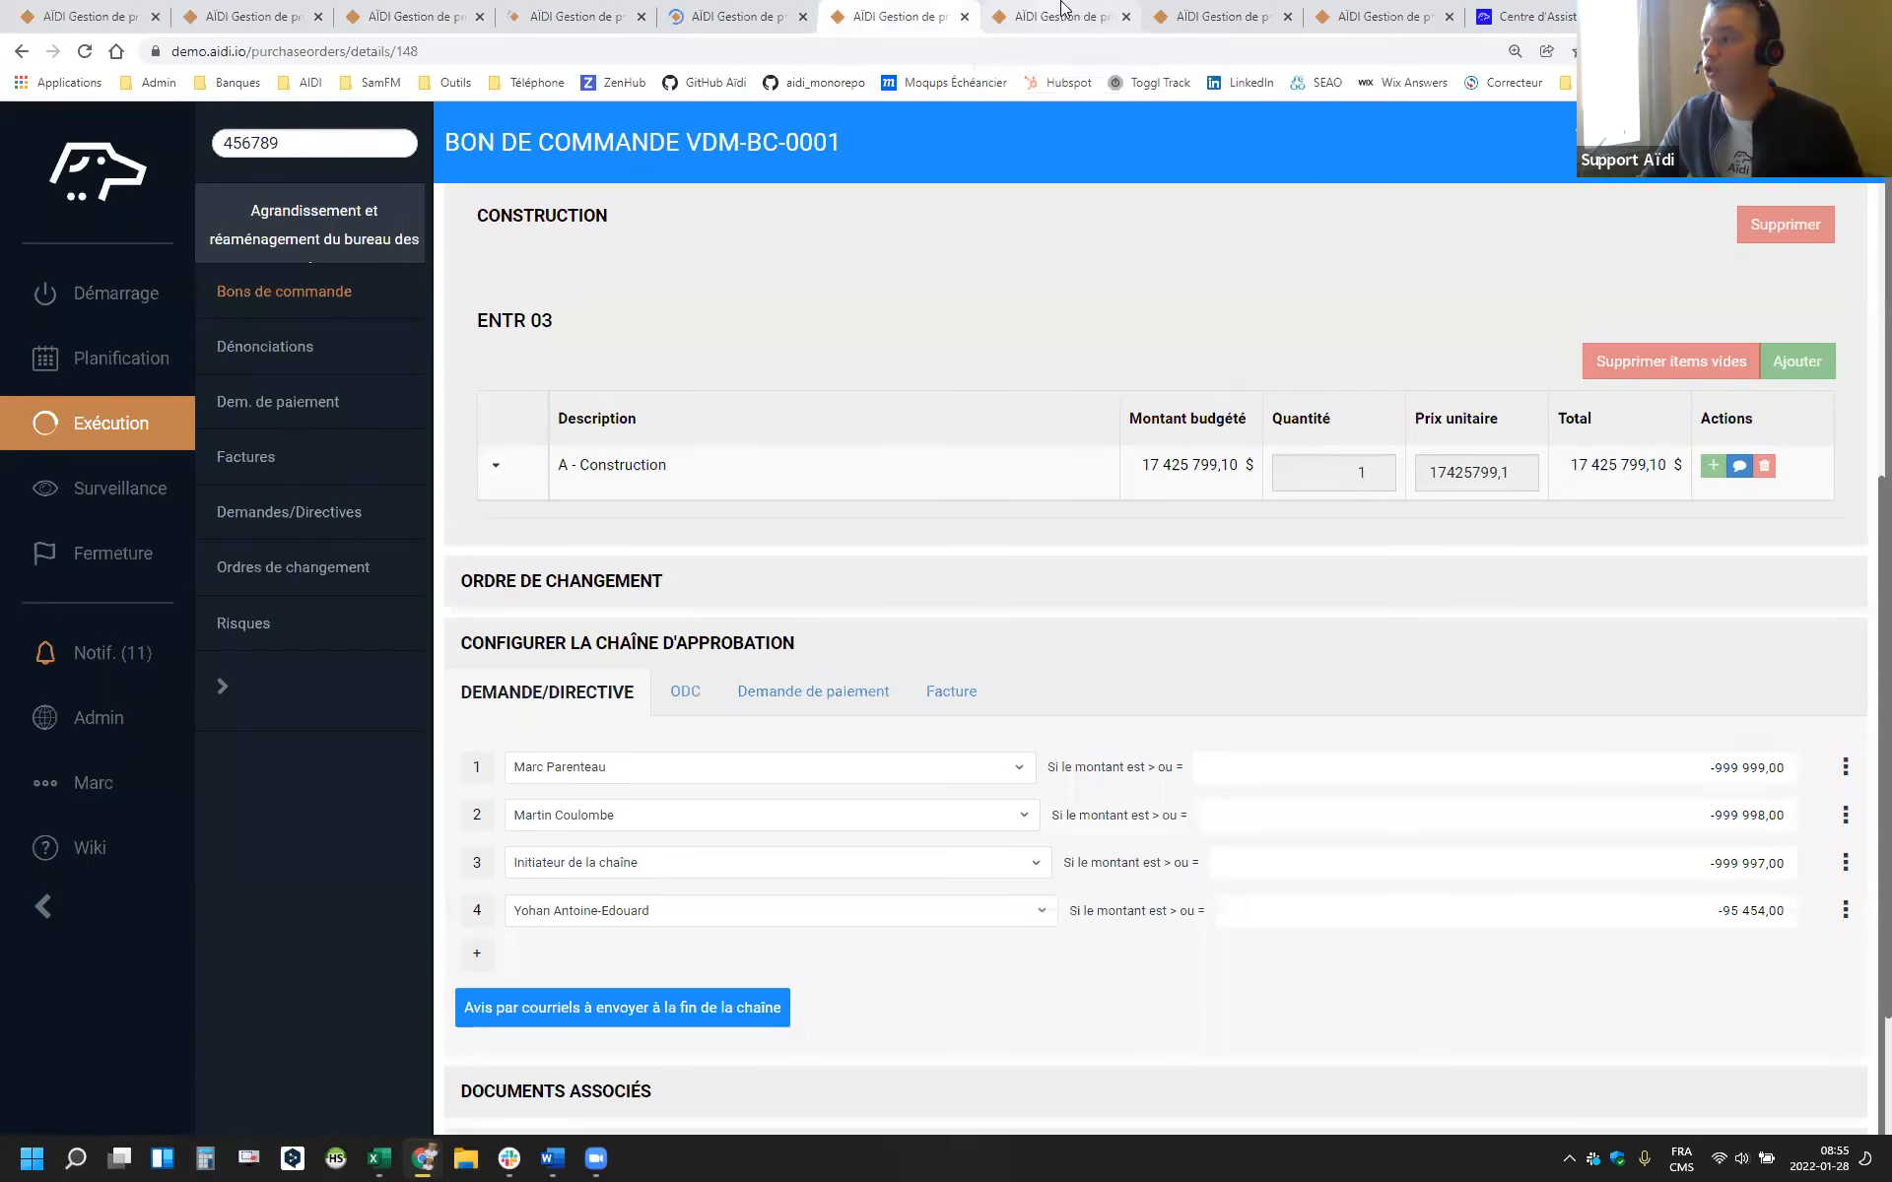
left_click(1065, 9)
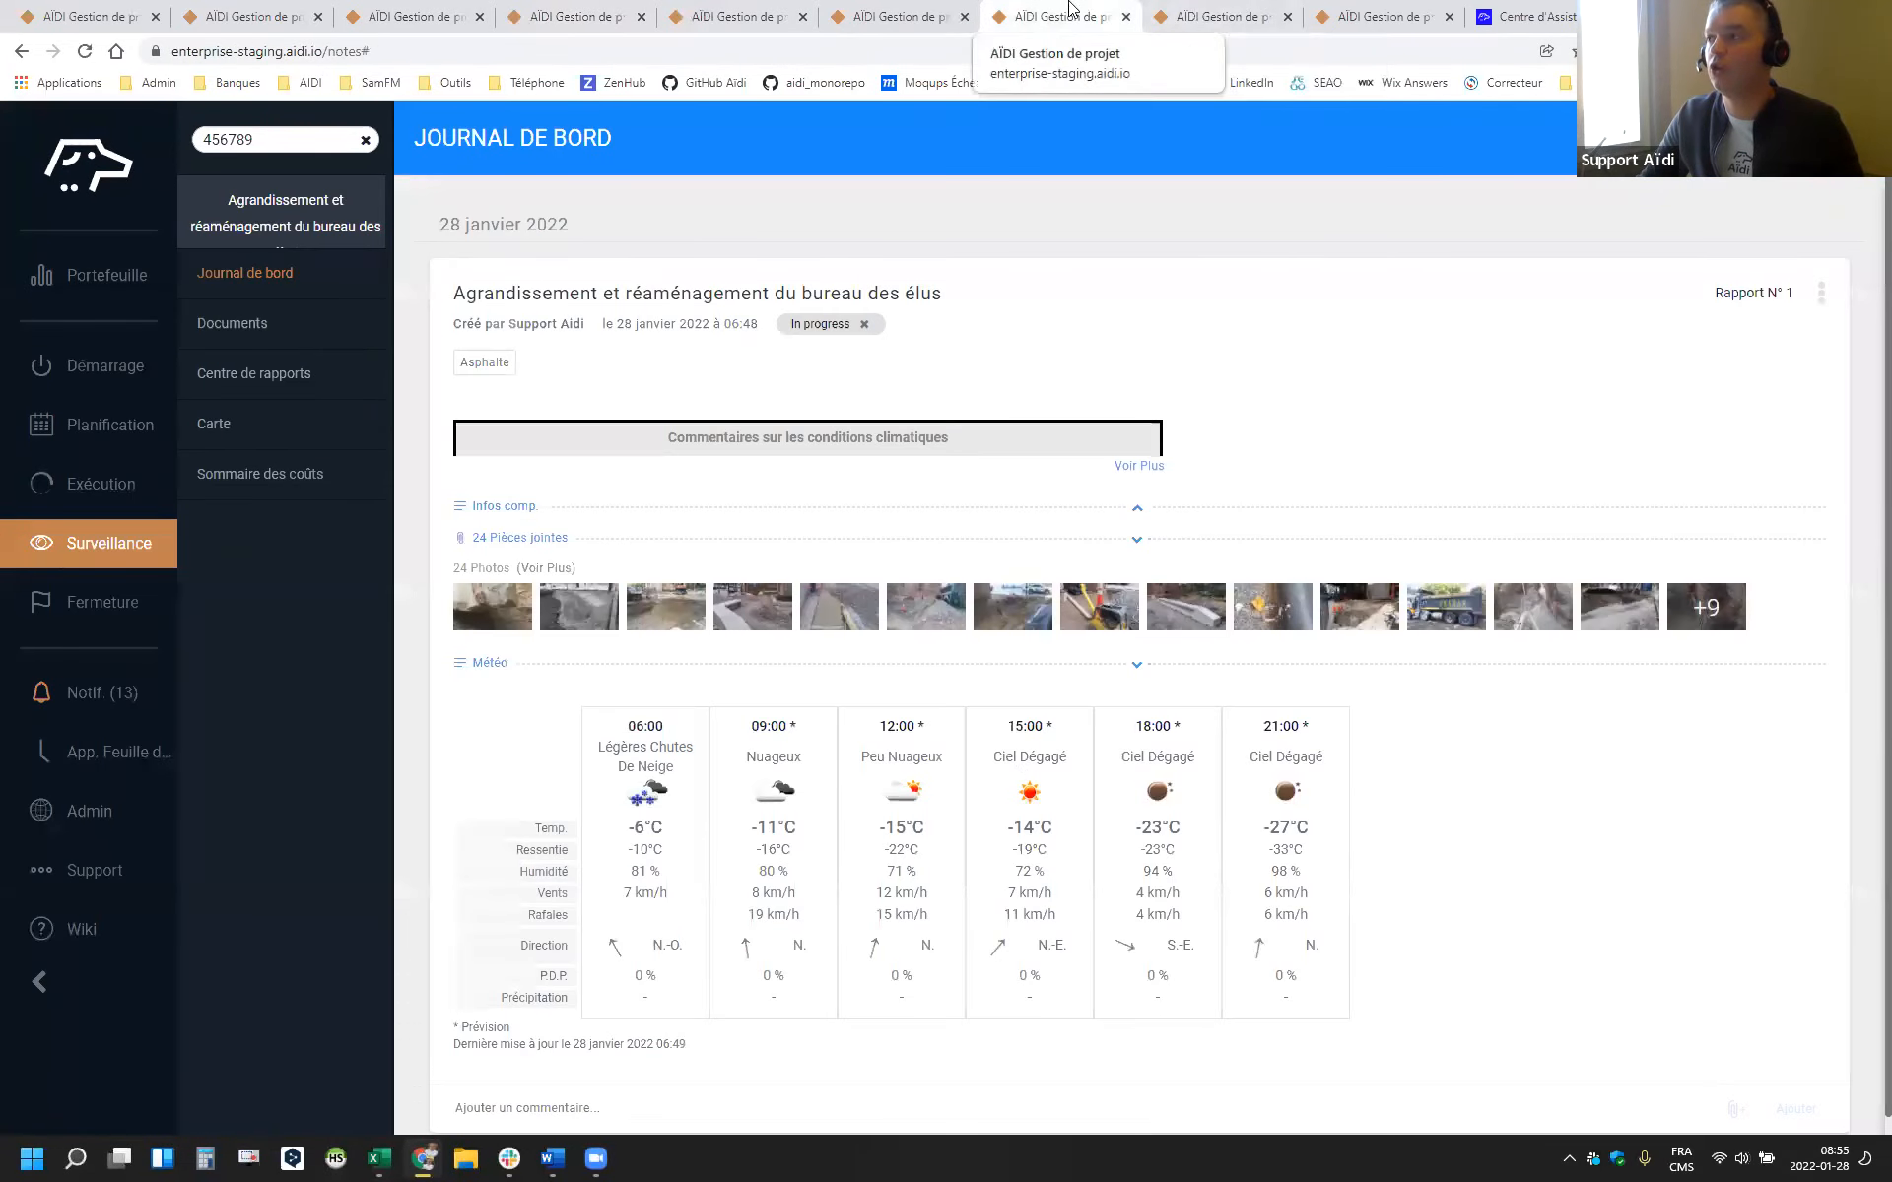
left_click(931, 10)
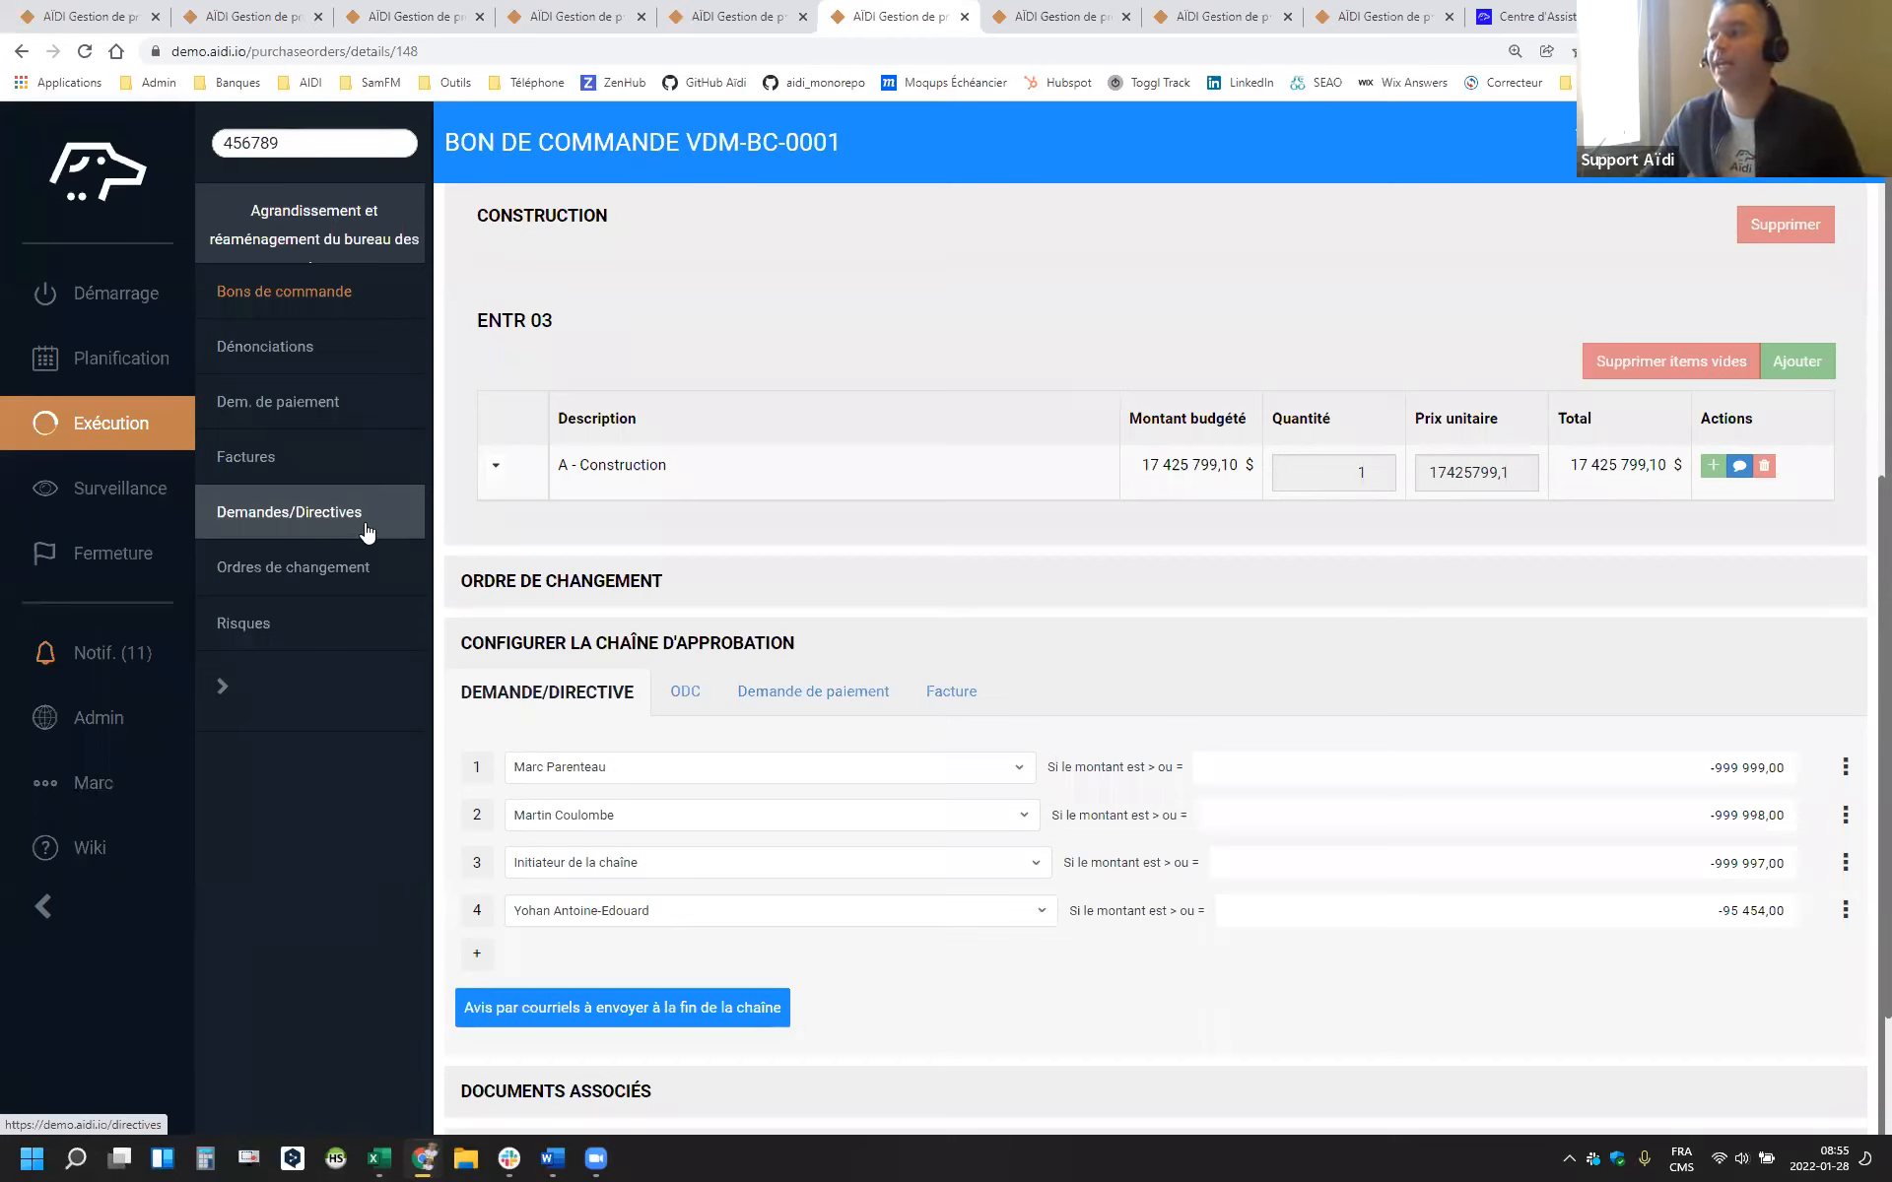
left_click(43, 489)
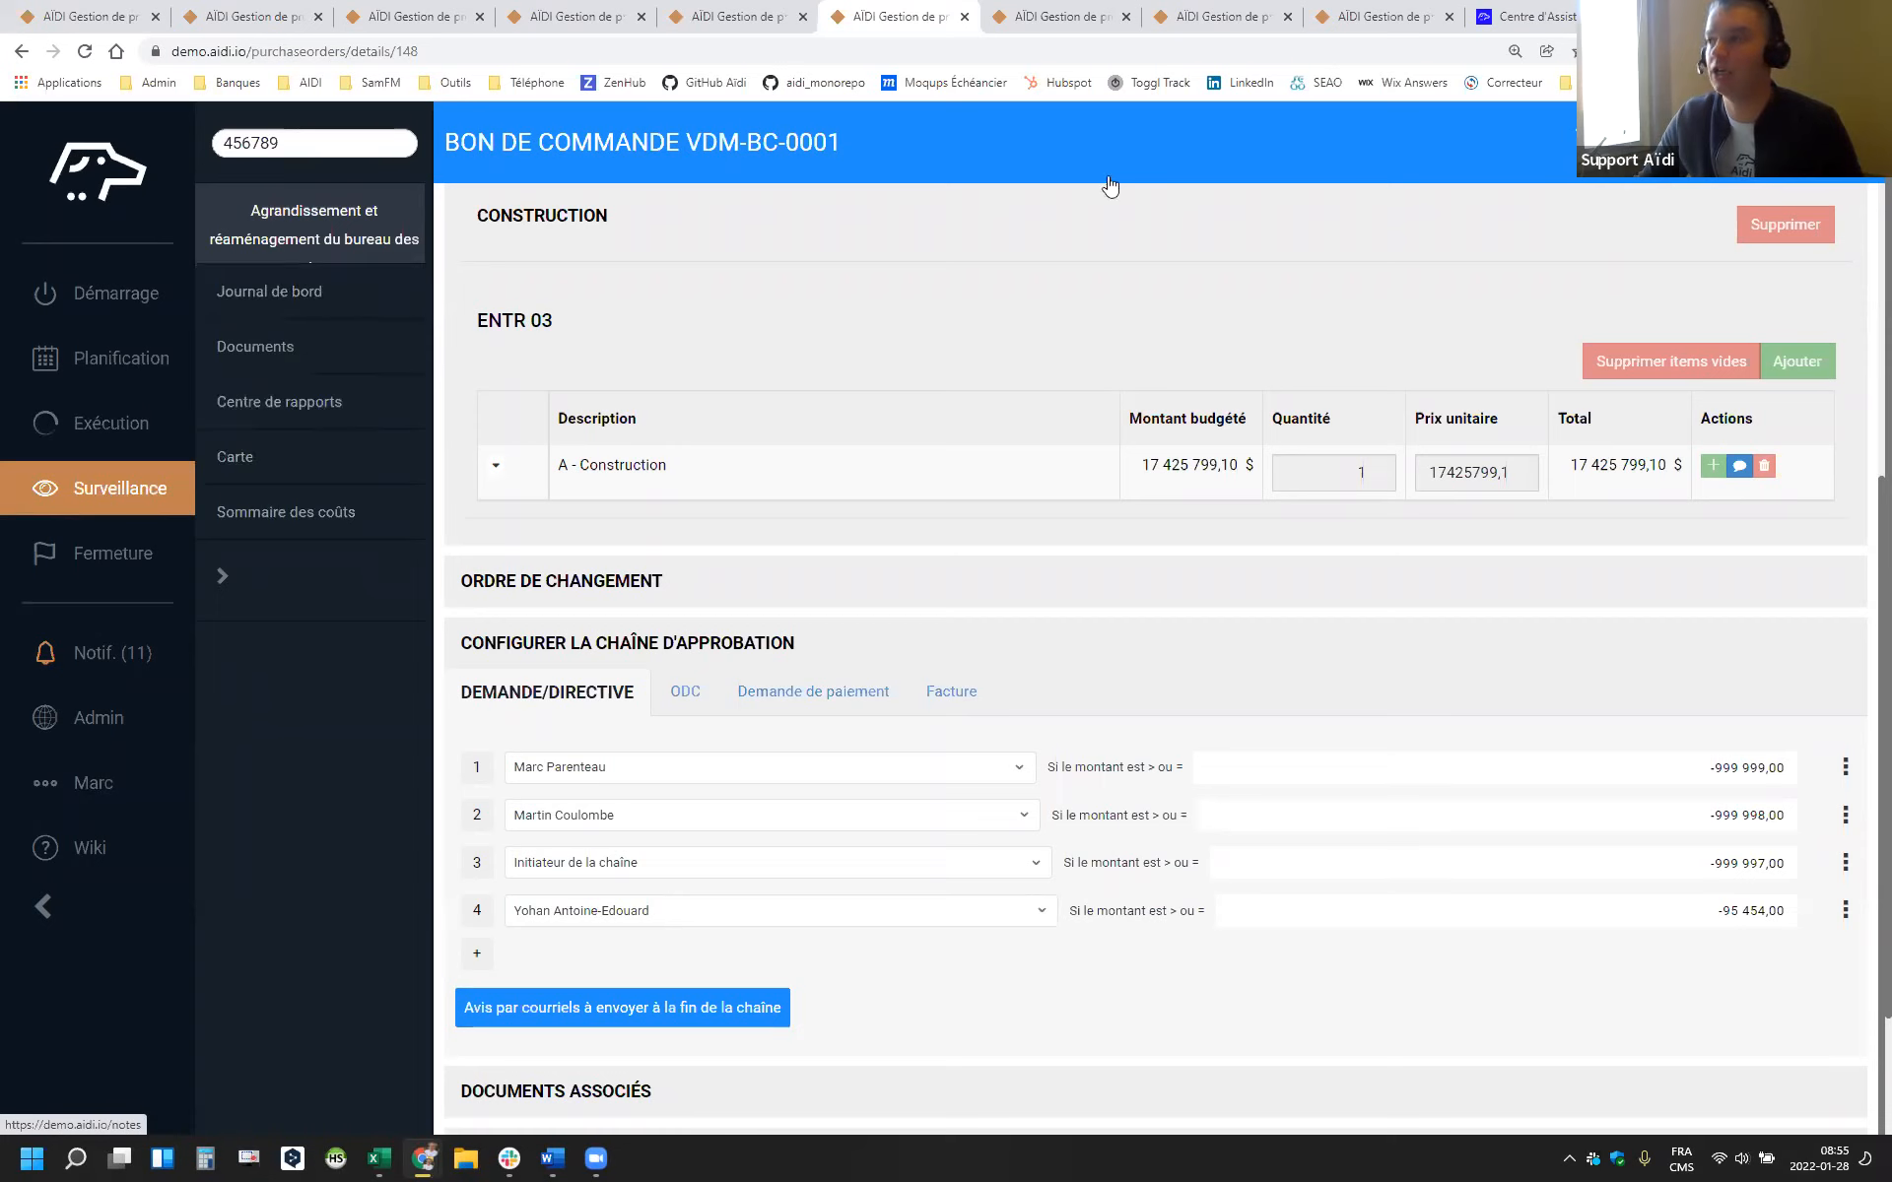
left_click(1163, 14)
left_click(1135, 10)
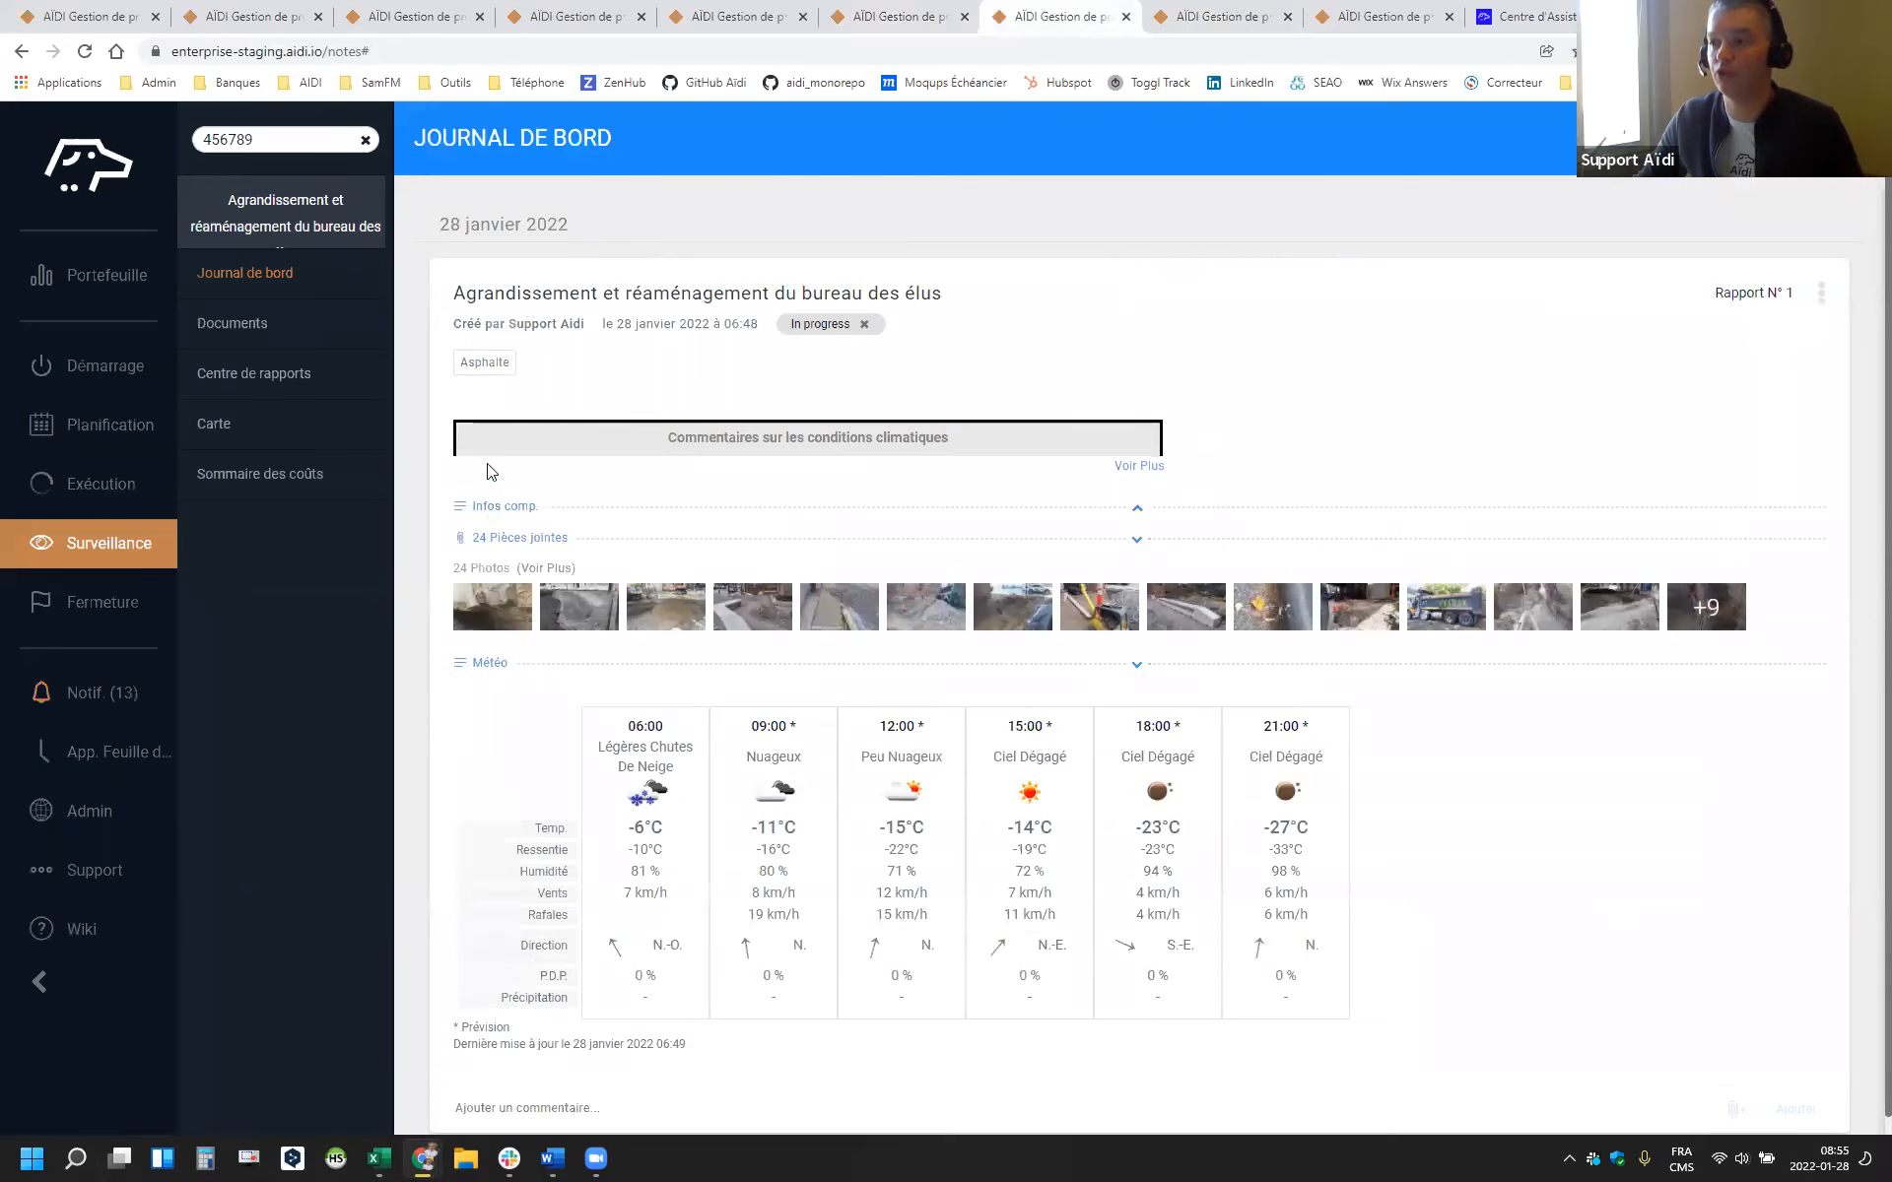
Collapse the attachments of the 28 January 2022 journal report, examine its full form from weather comments to signature, and shorten it again
left_click(493, 540)
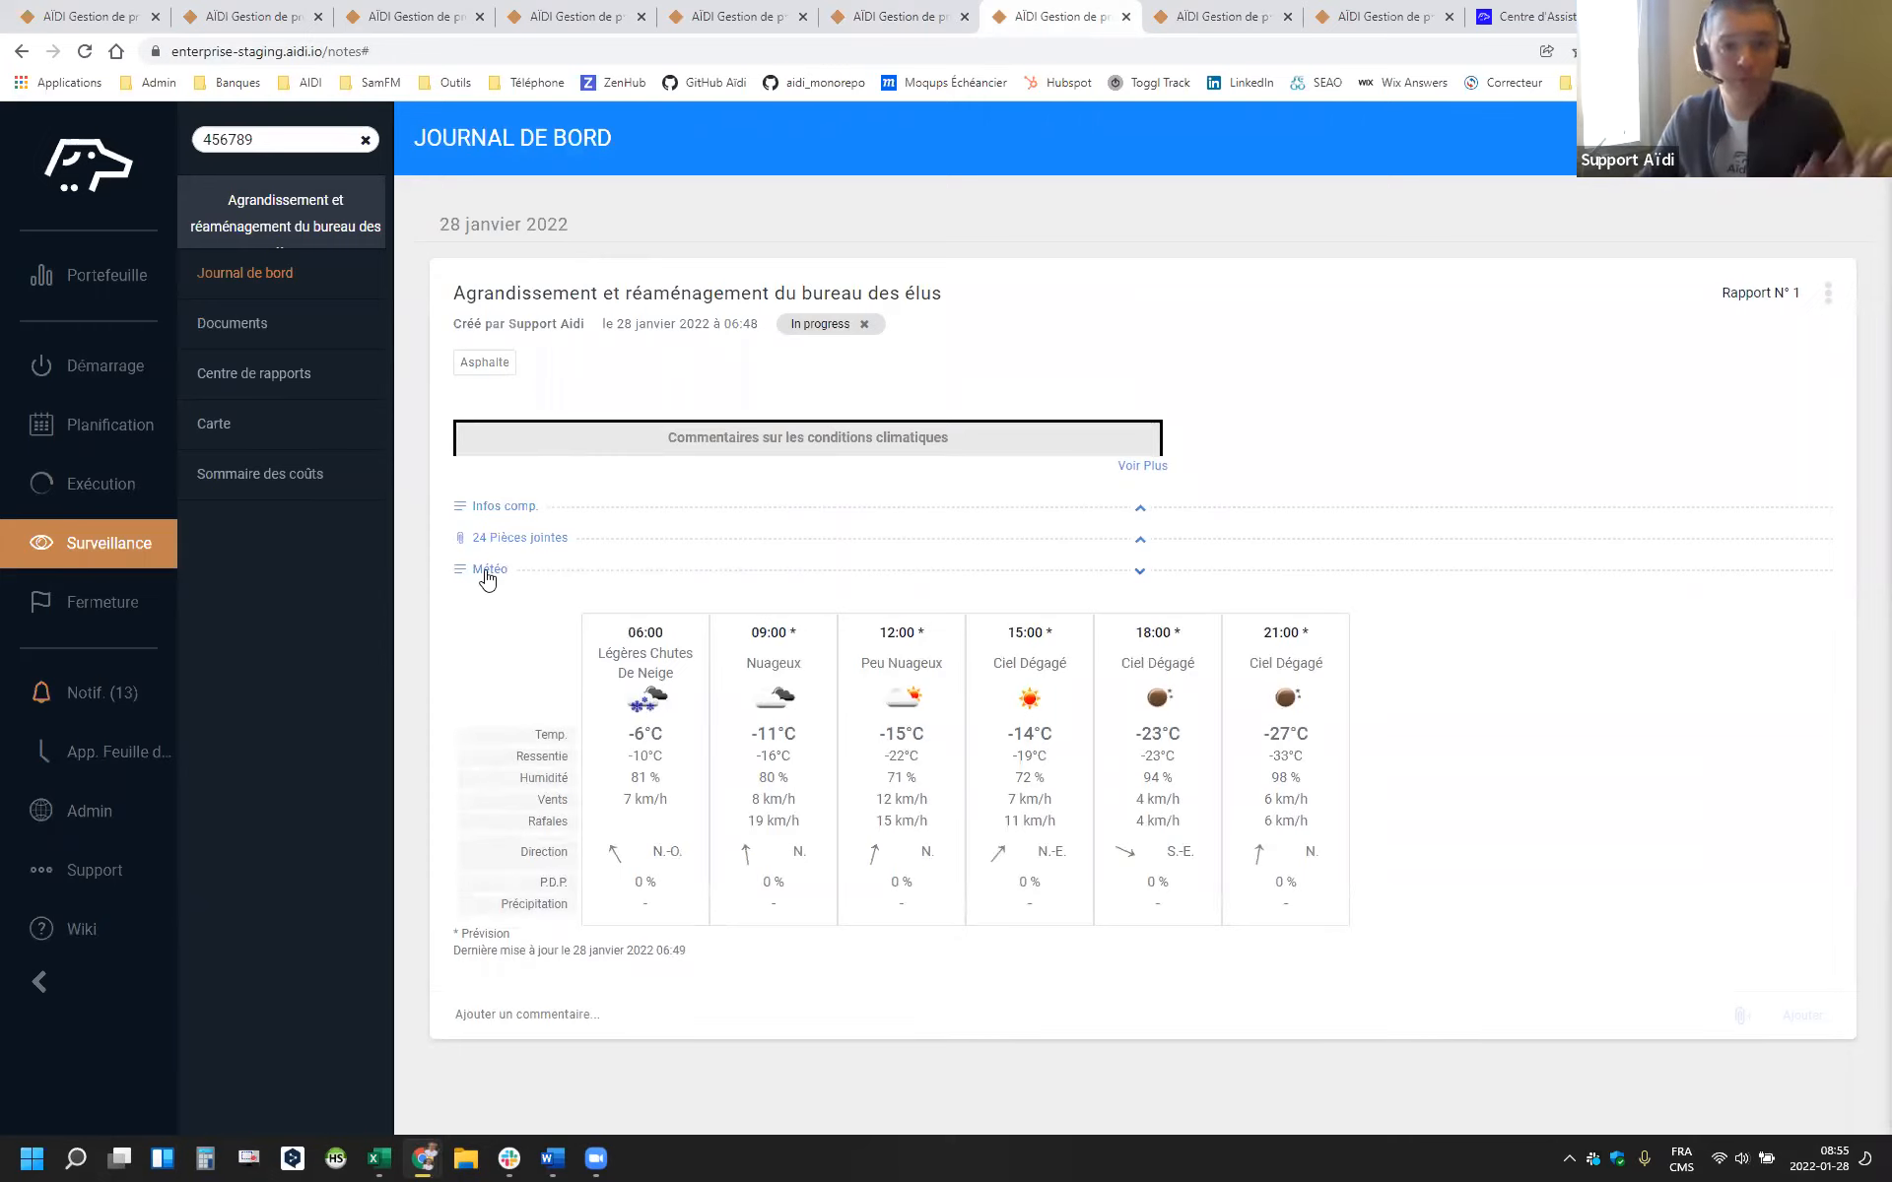
left_click(1142, 467)
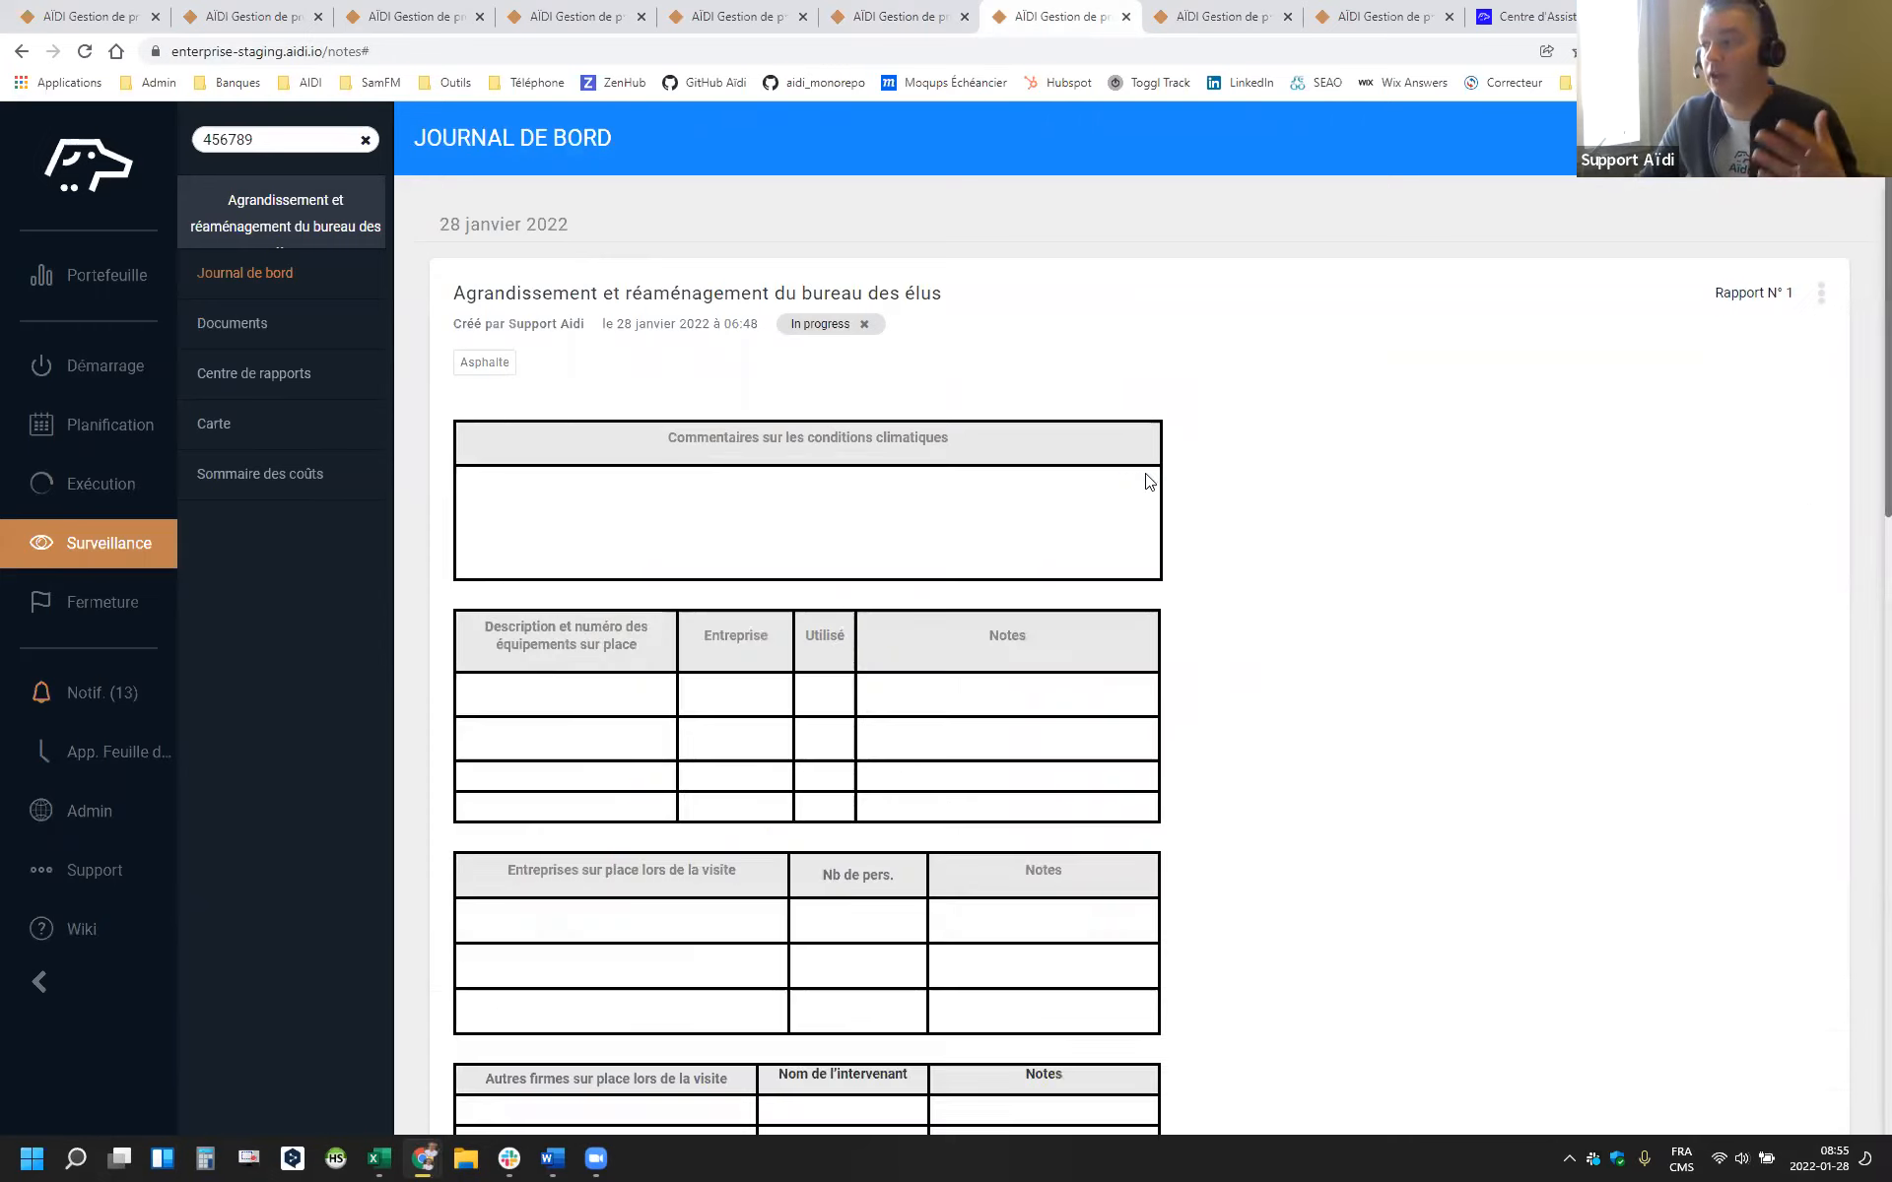
scroll(865, 613, "down", 5)
scroll(866, 611, "up", 5)
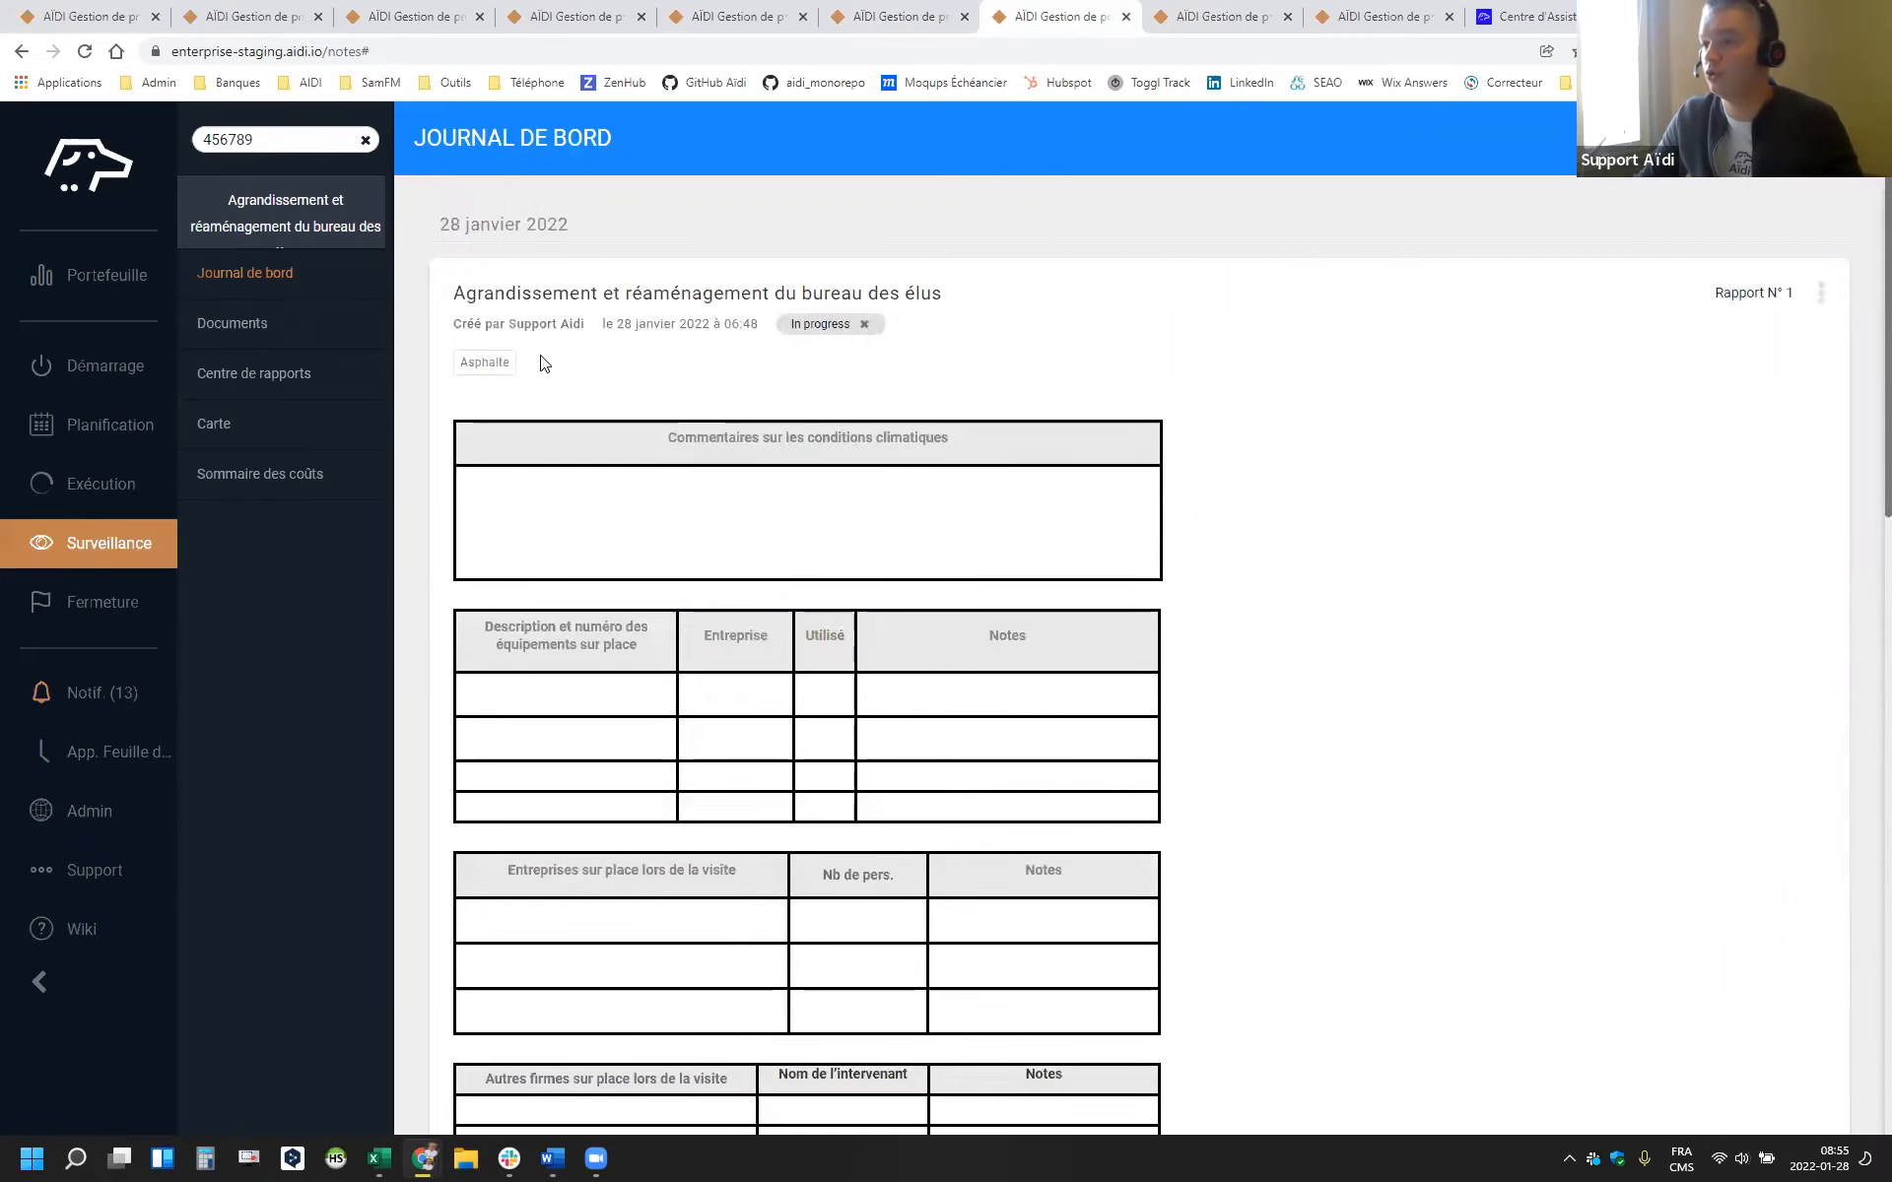
scroll(911, 495, "down", 1)
scroll(911, 496, "down", 10)
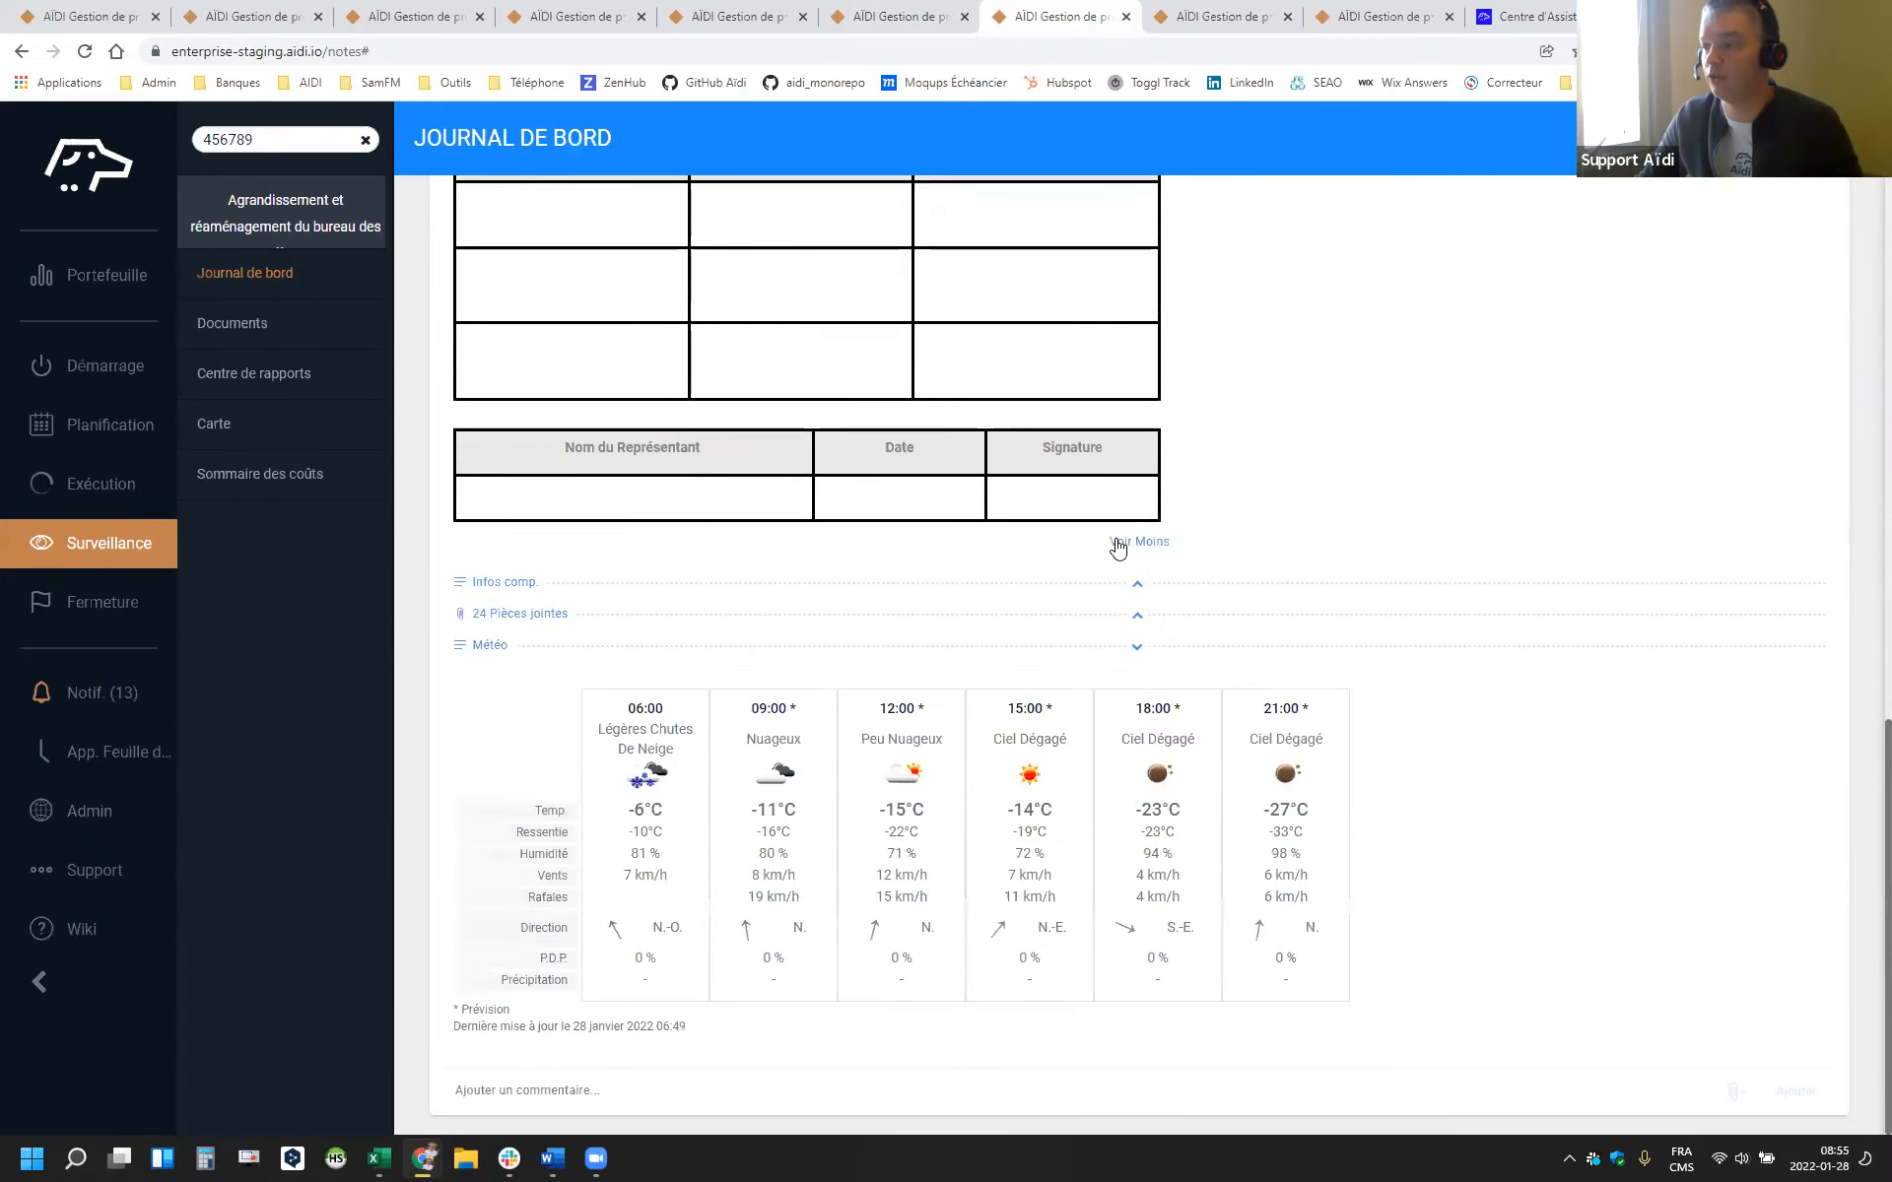
left_click(1119, 542)
Check the journal report's additional information, collapse it, and show the report's attached photos
left_click(521, 510)
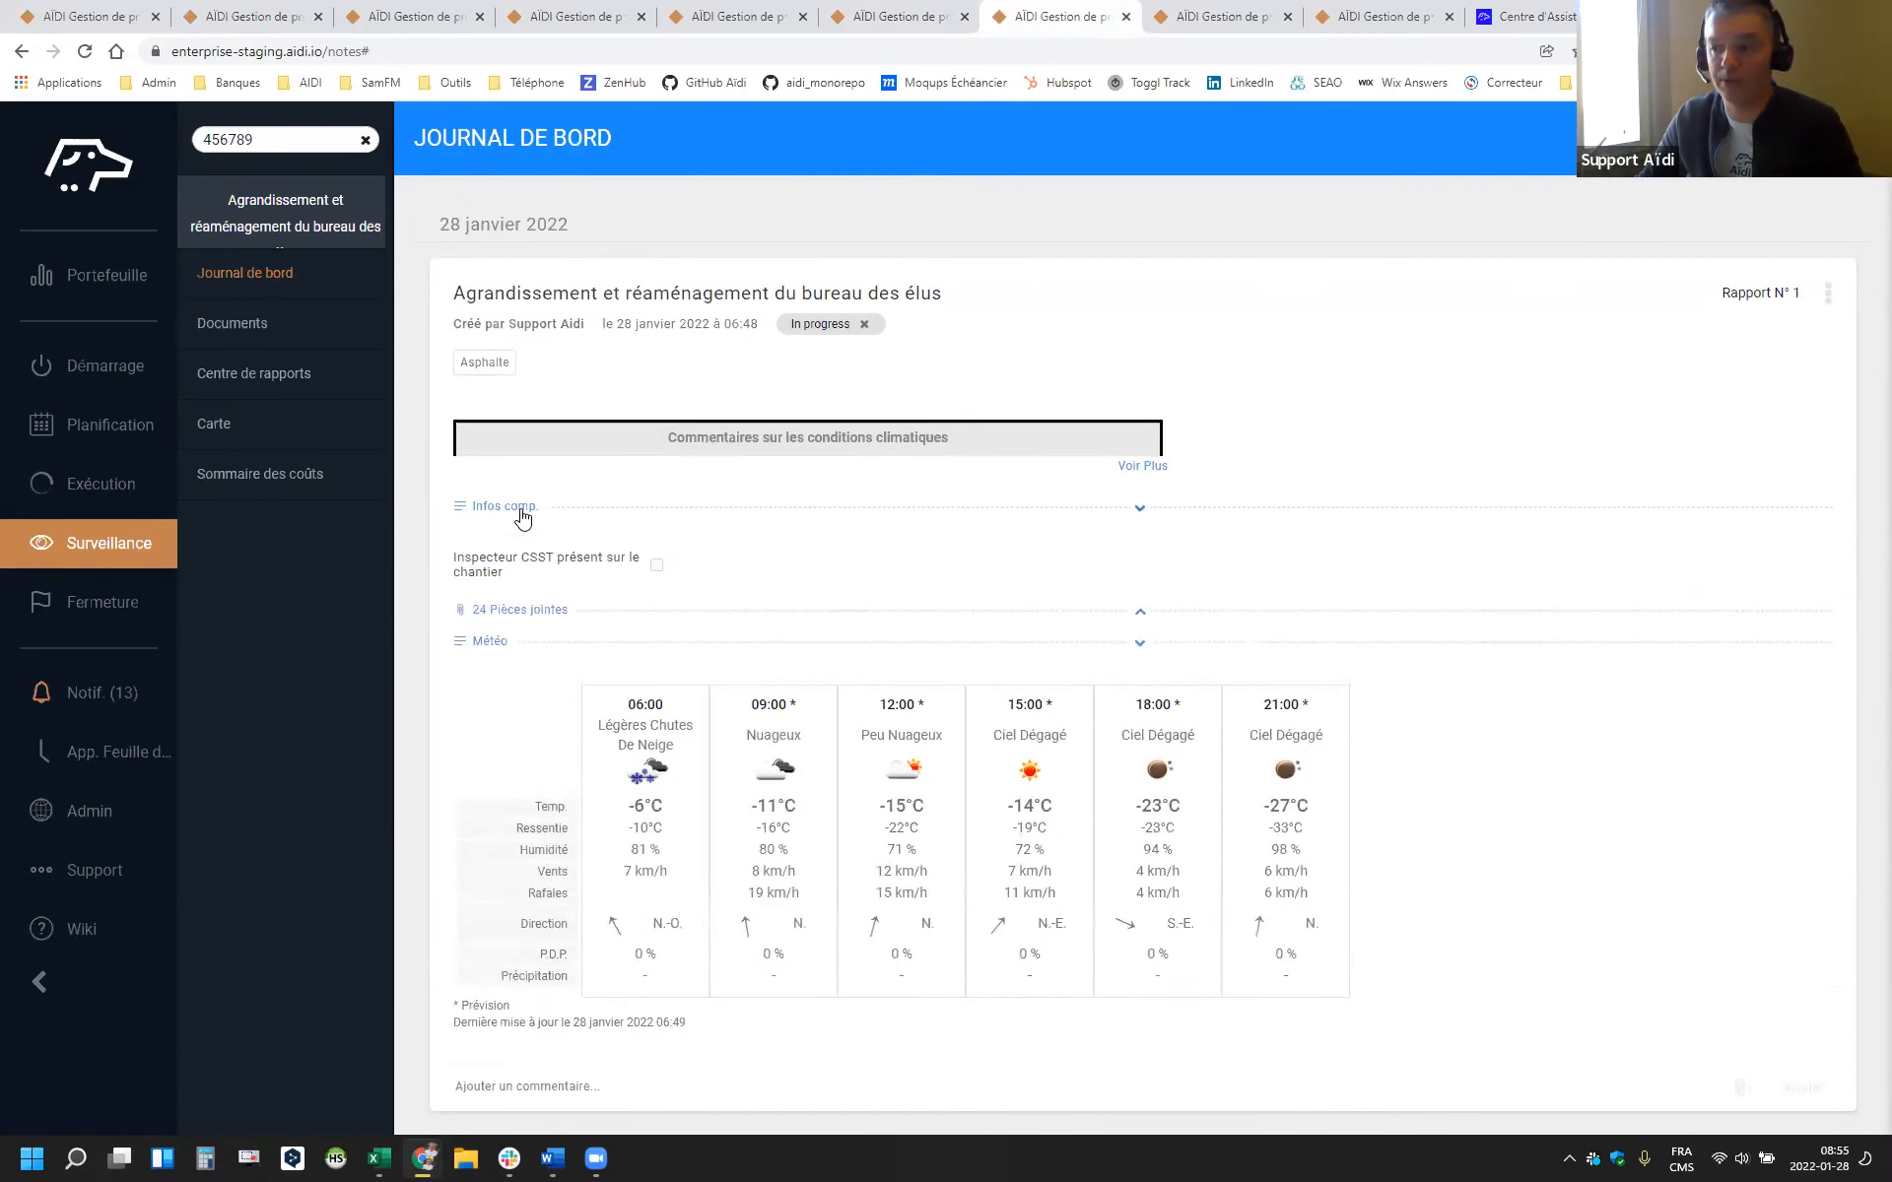
left_click(522, 512)
left_click(507, 540)
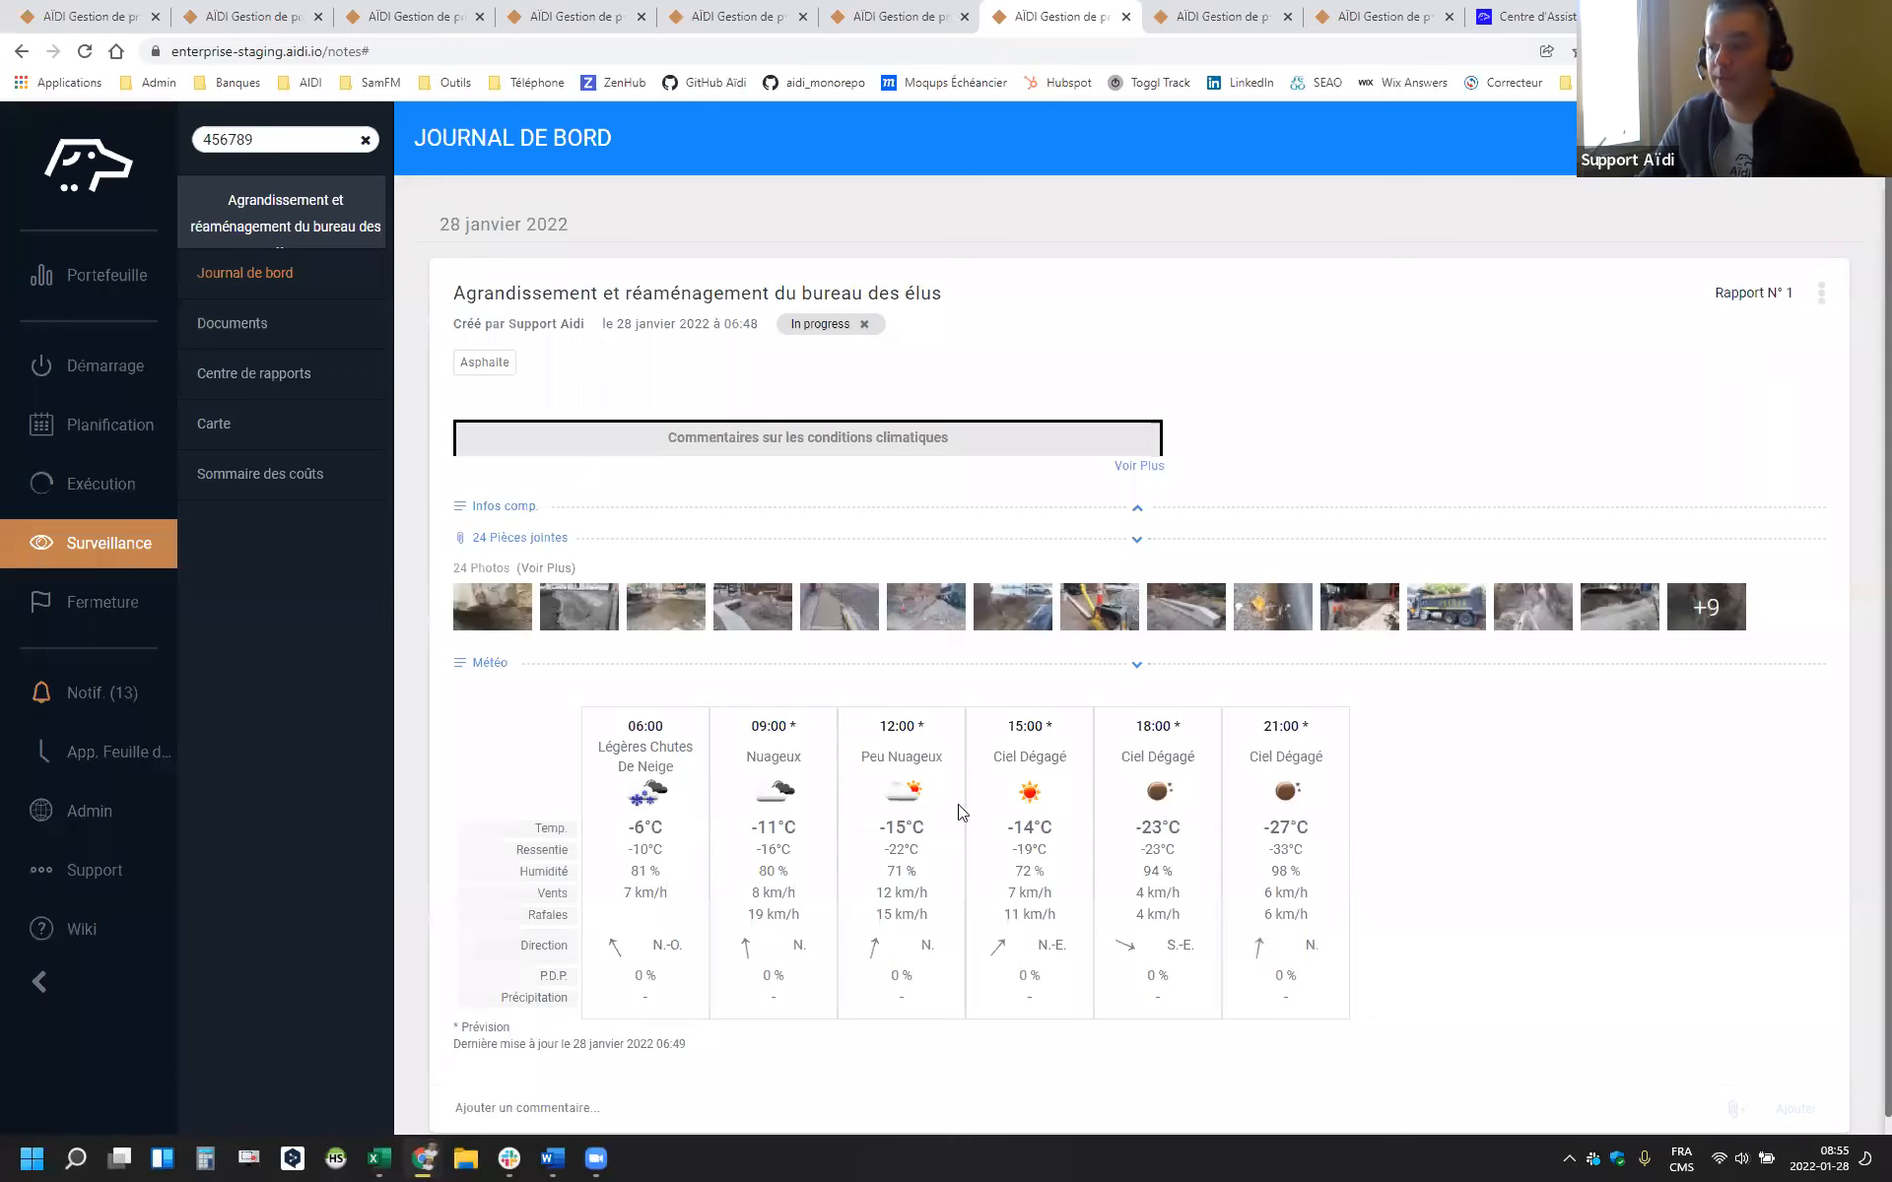
Post a placeholder comment mentioning a colleague on the journal report, and check the report's available actions, including adding a request/directive
scroll(723, 772, "down", 1)
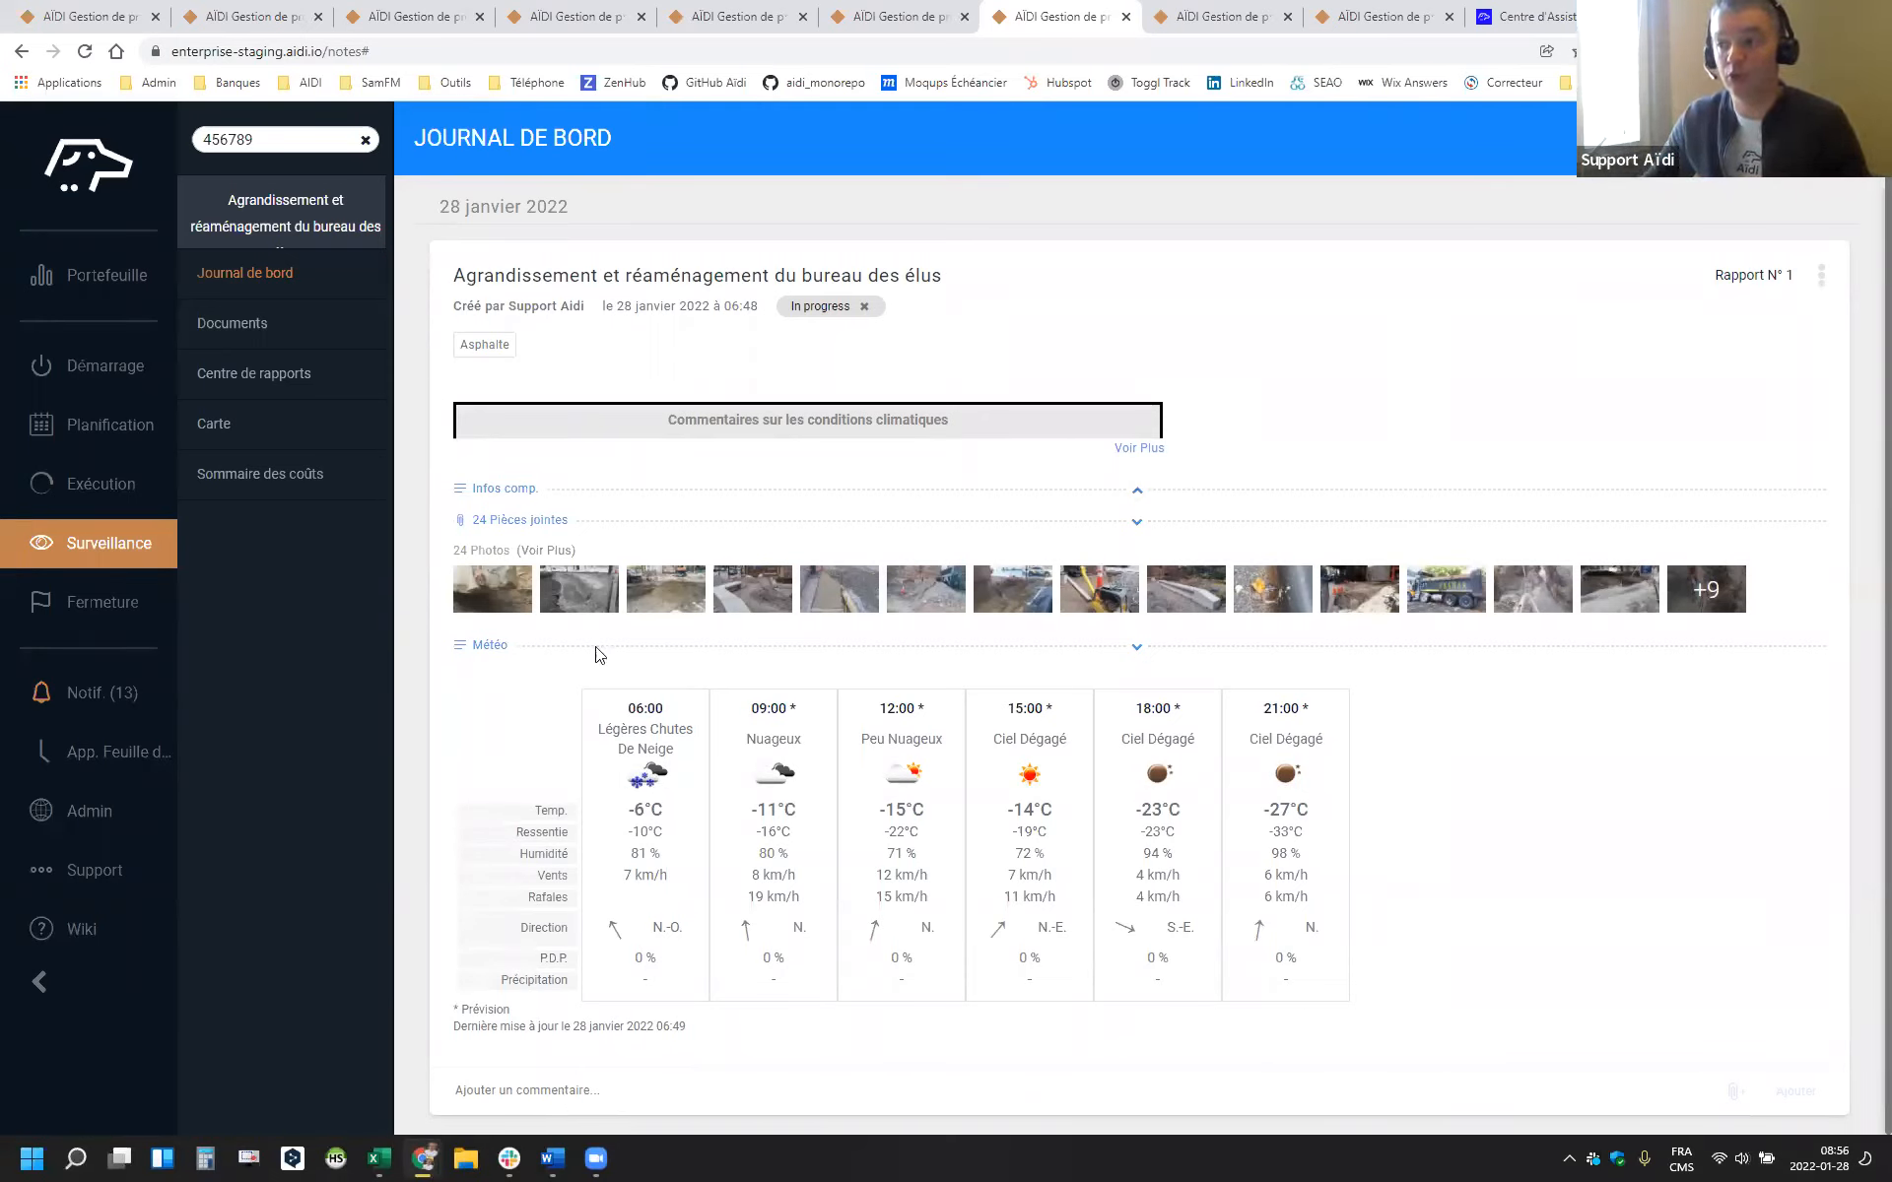
left_click(469, 1090)
type("@")
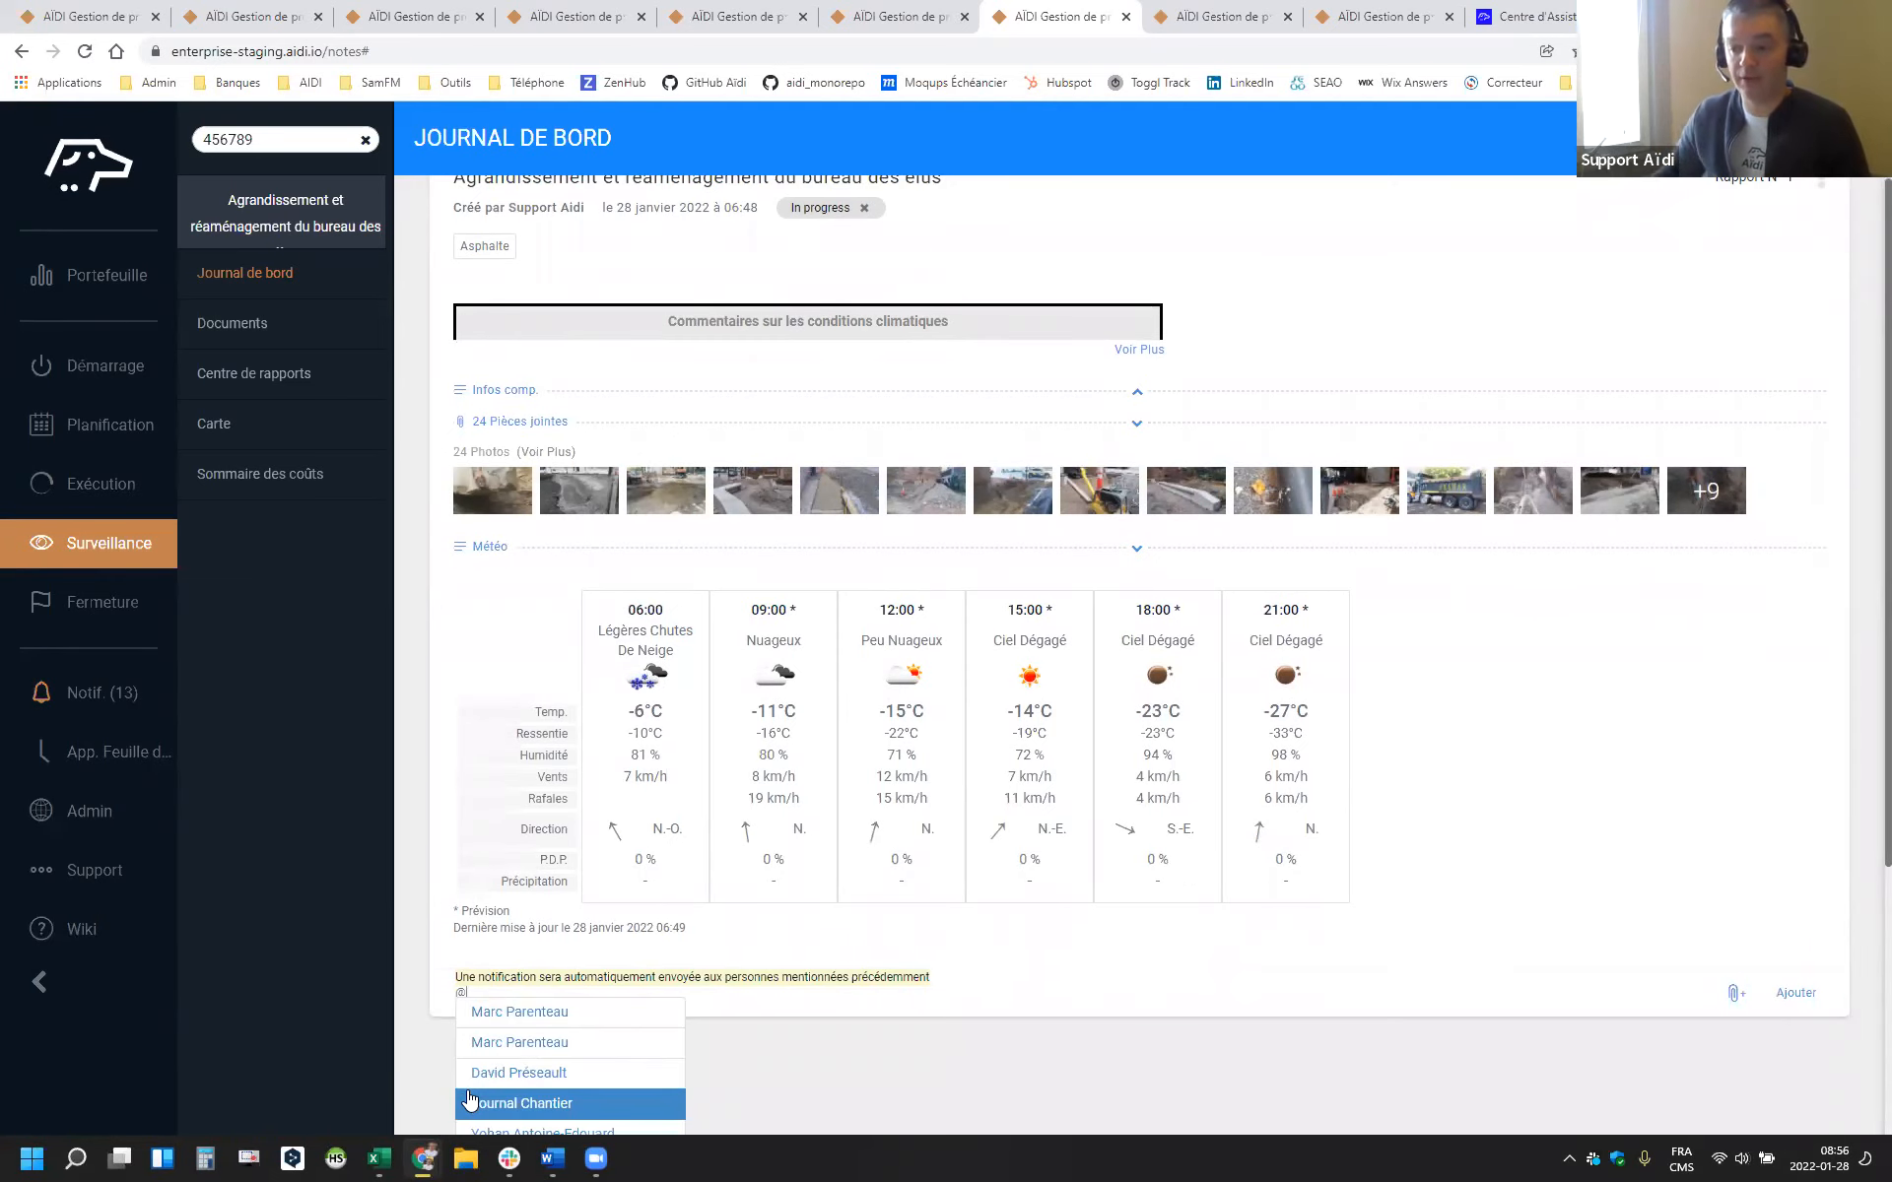
left_click(537, 1073)
type("ndshjrh j")
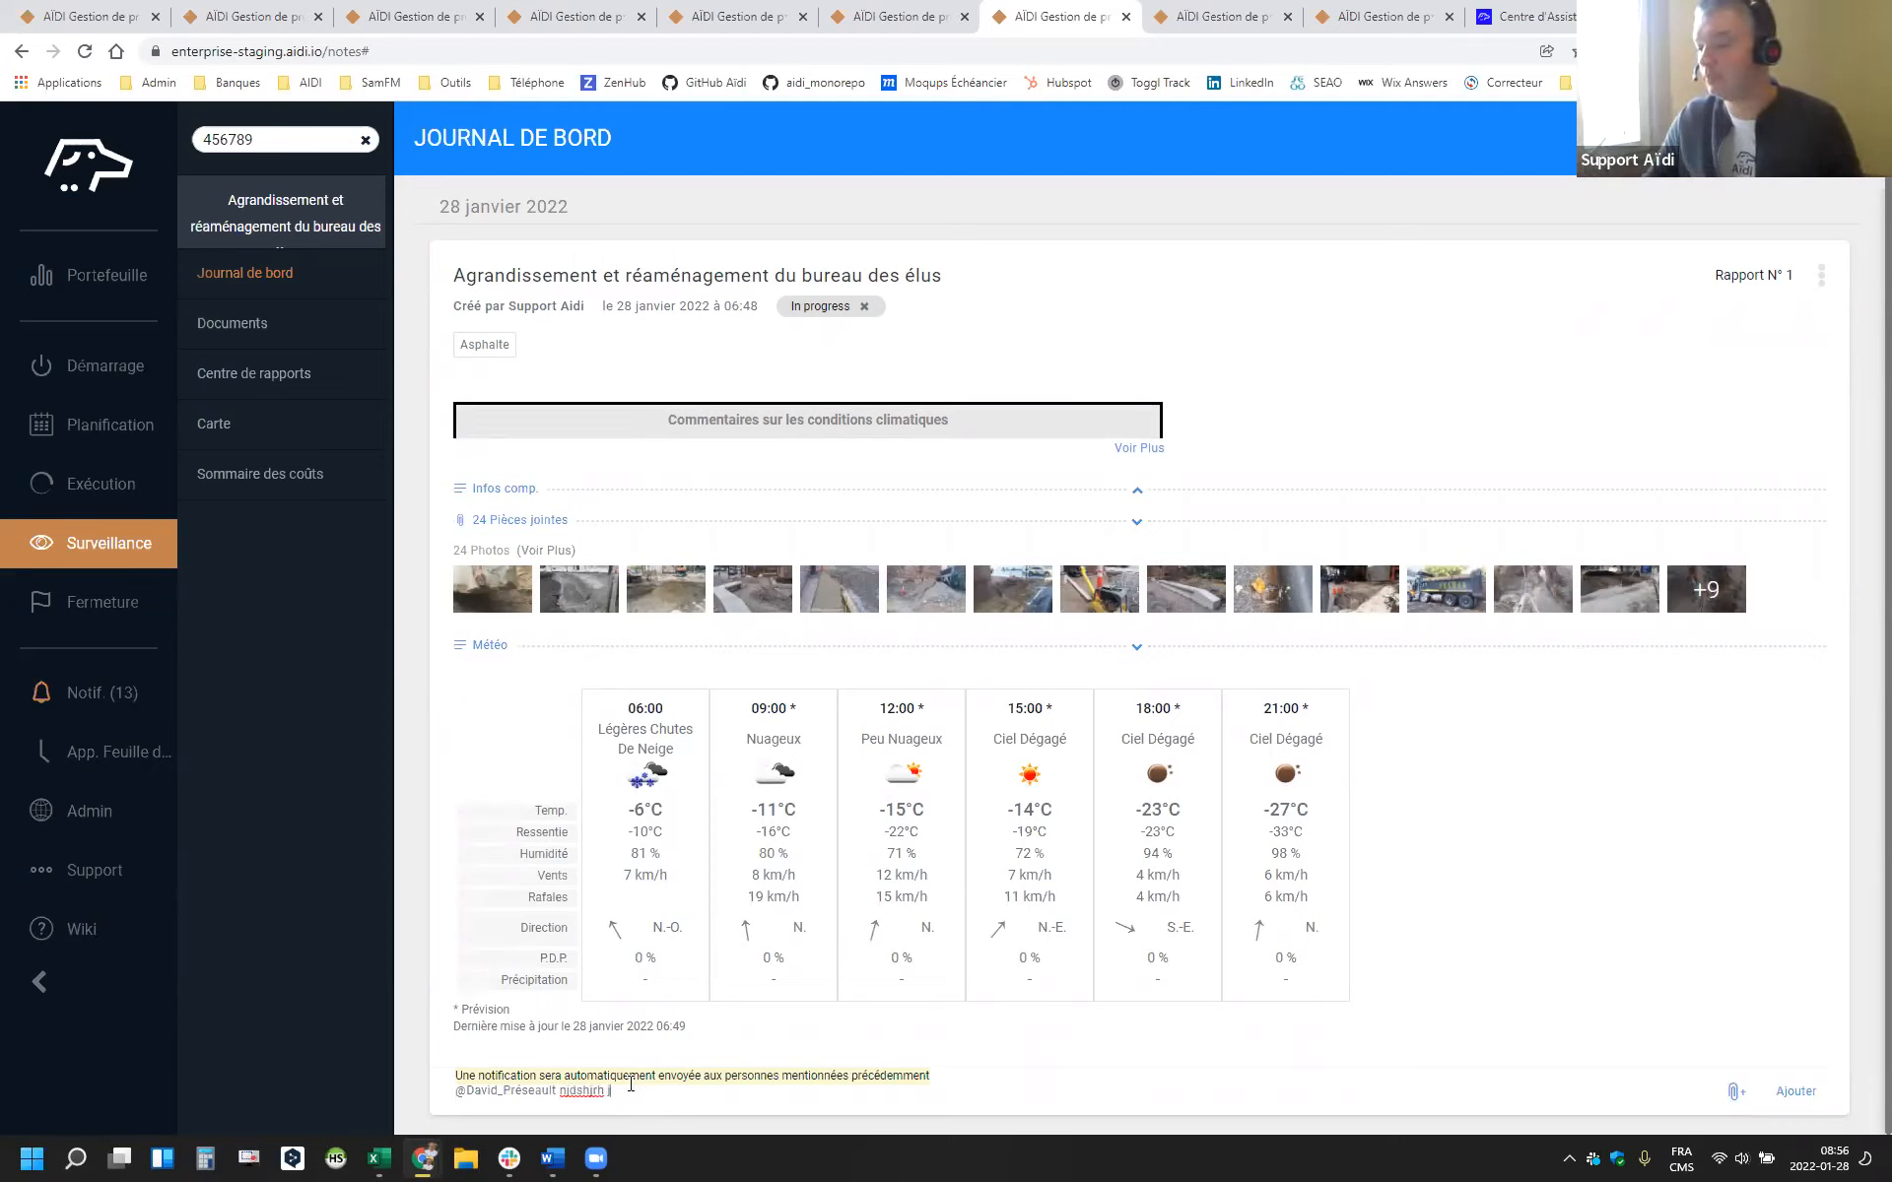
left_click(1793, 1090)
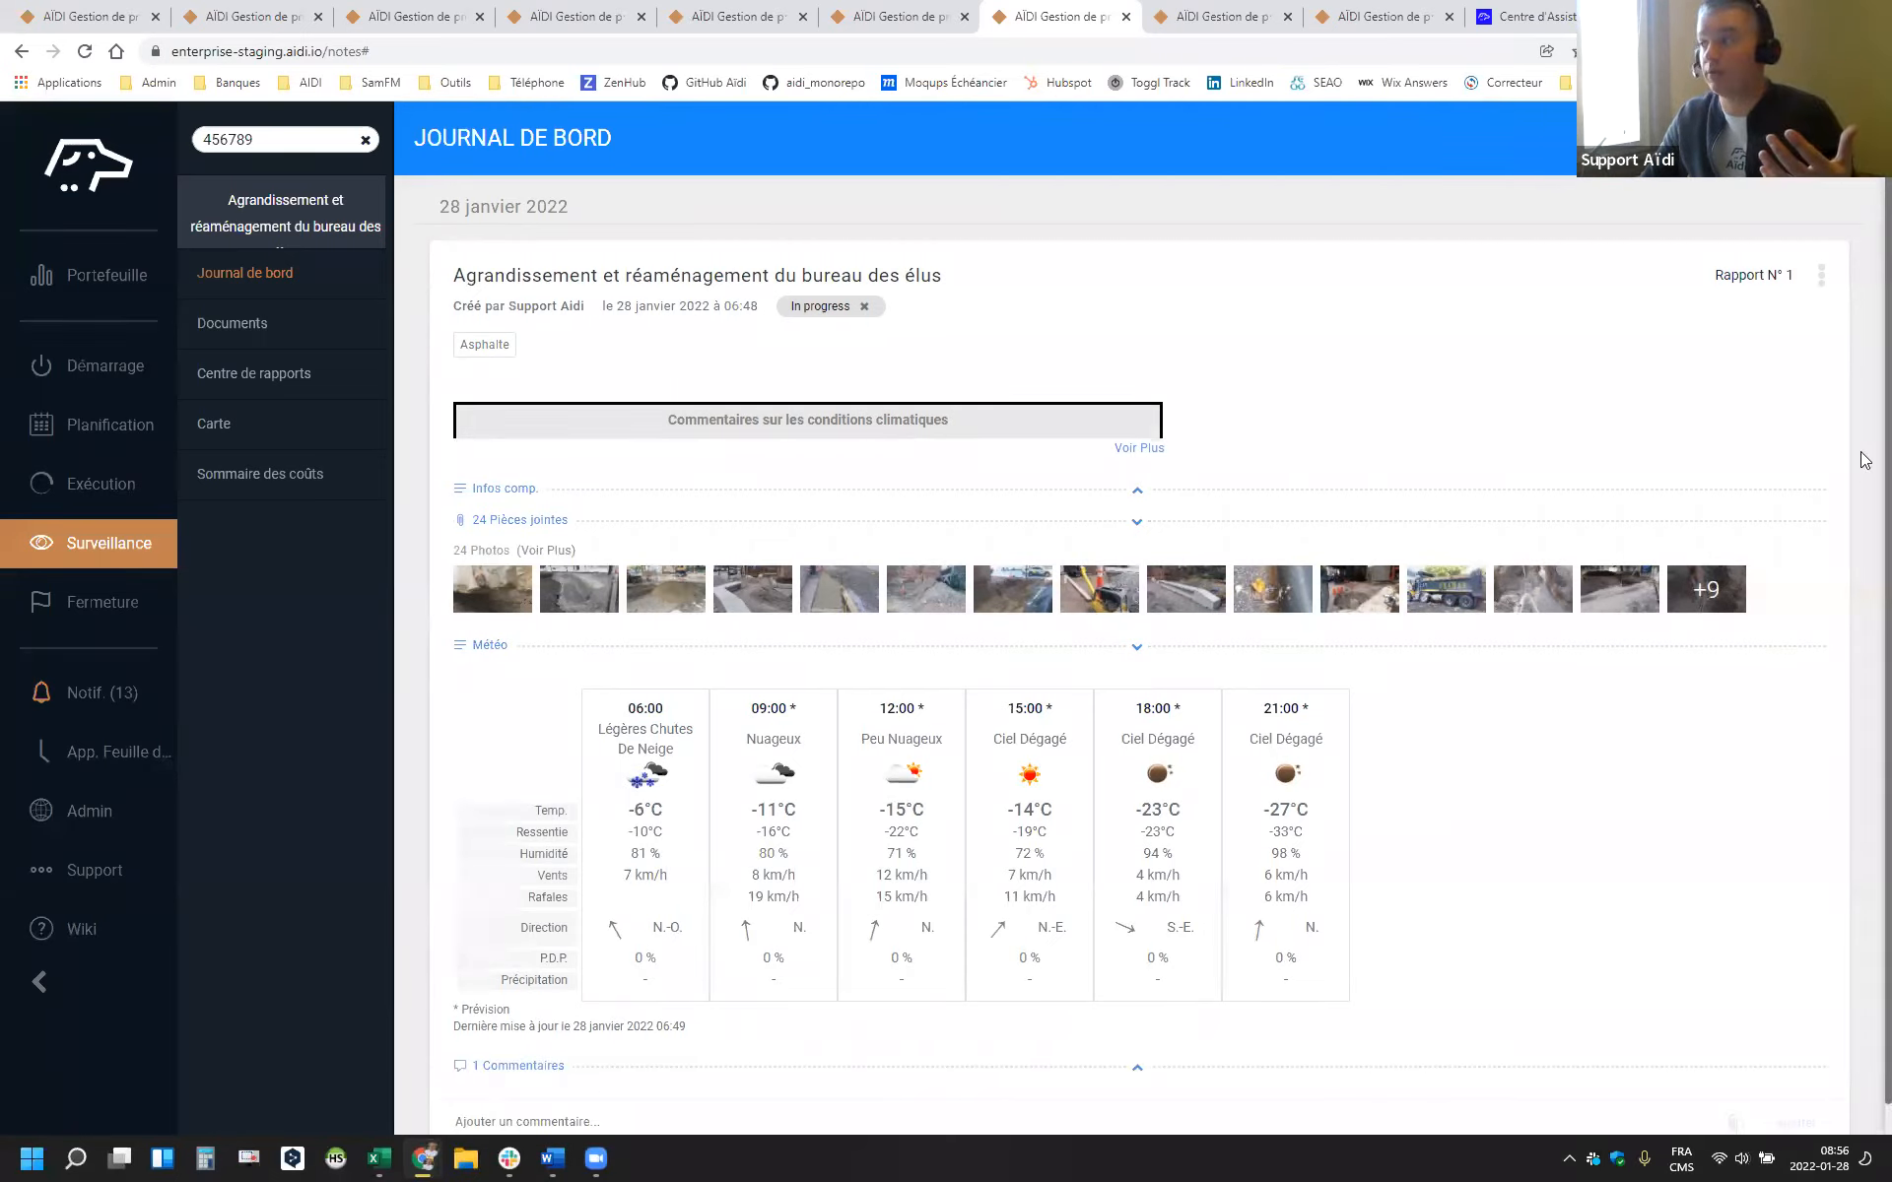
left_click(1820, 279)
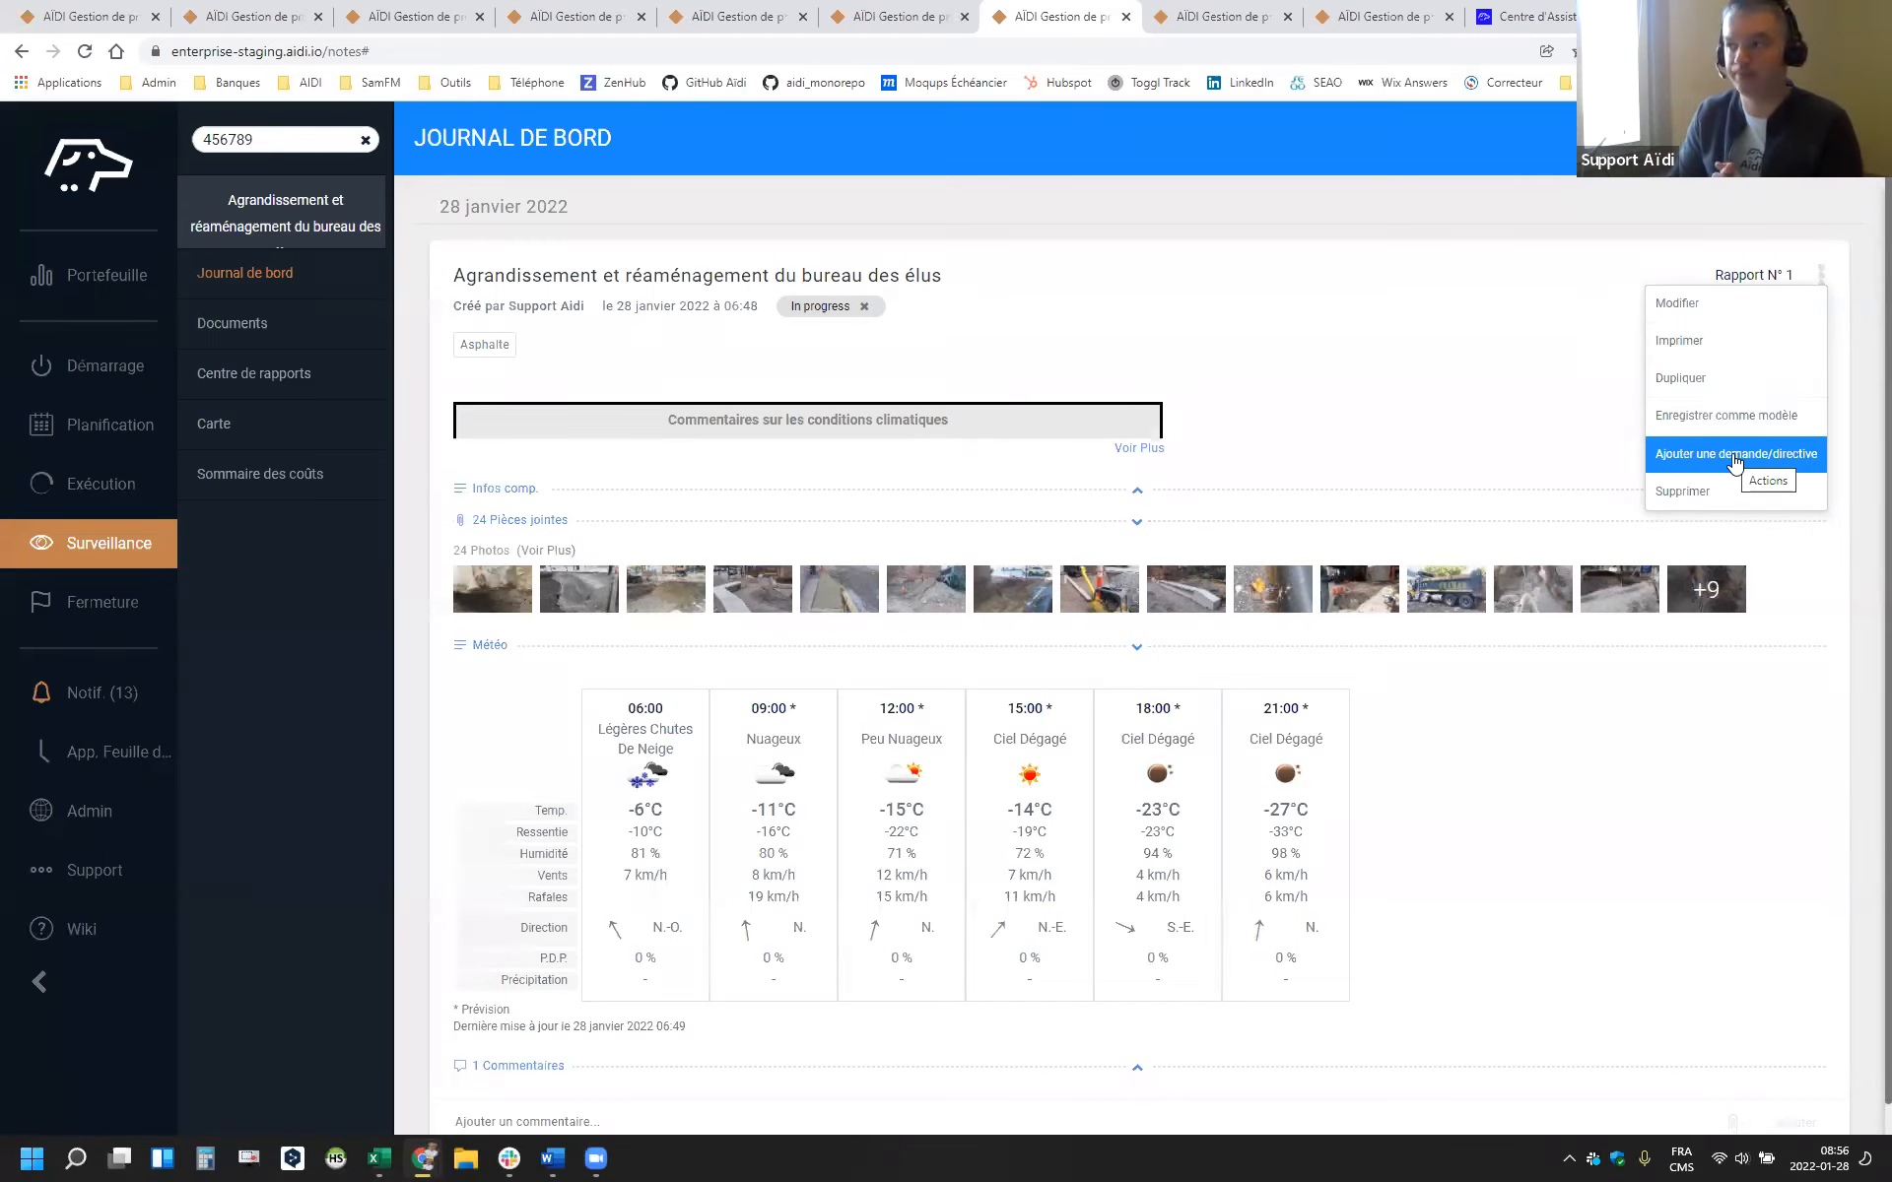
left_click(1398, 404)
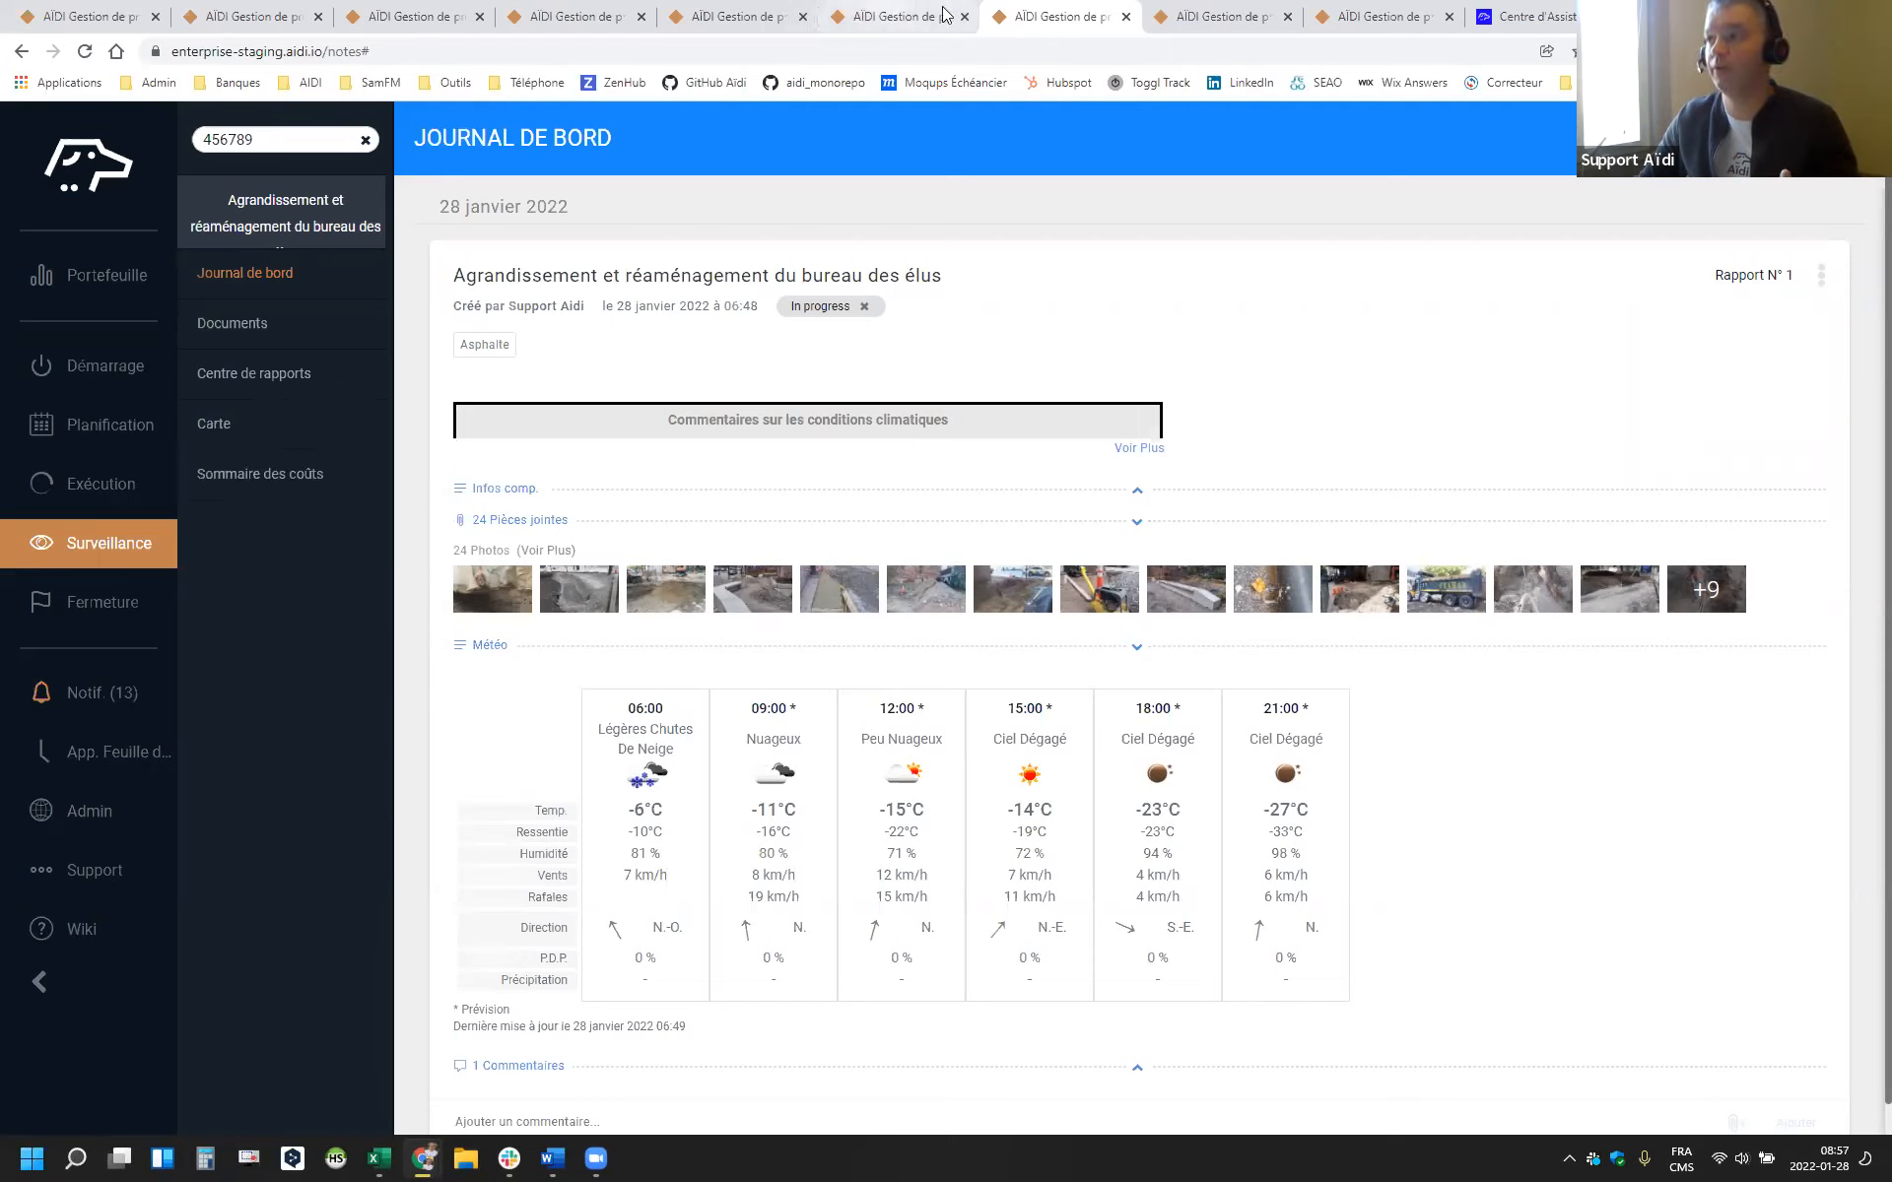
Go to the project's cost summary from the change orders list and open the Construction component's detailed costs
left_click(569, 10)
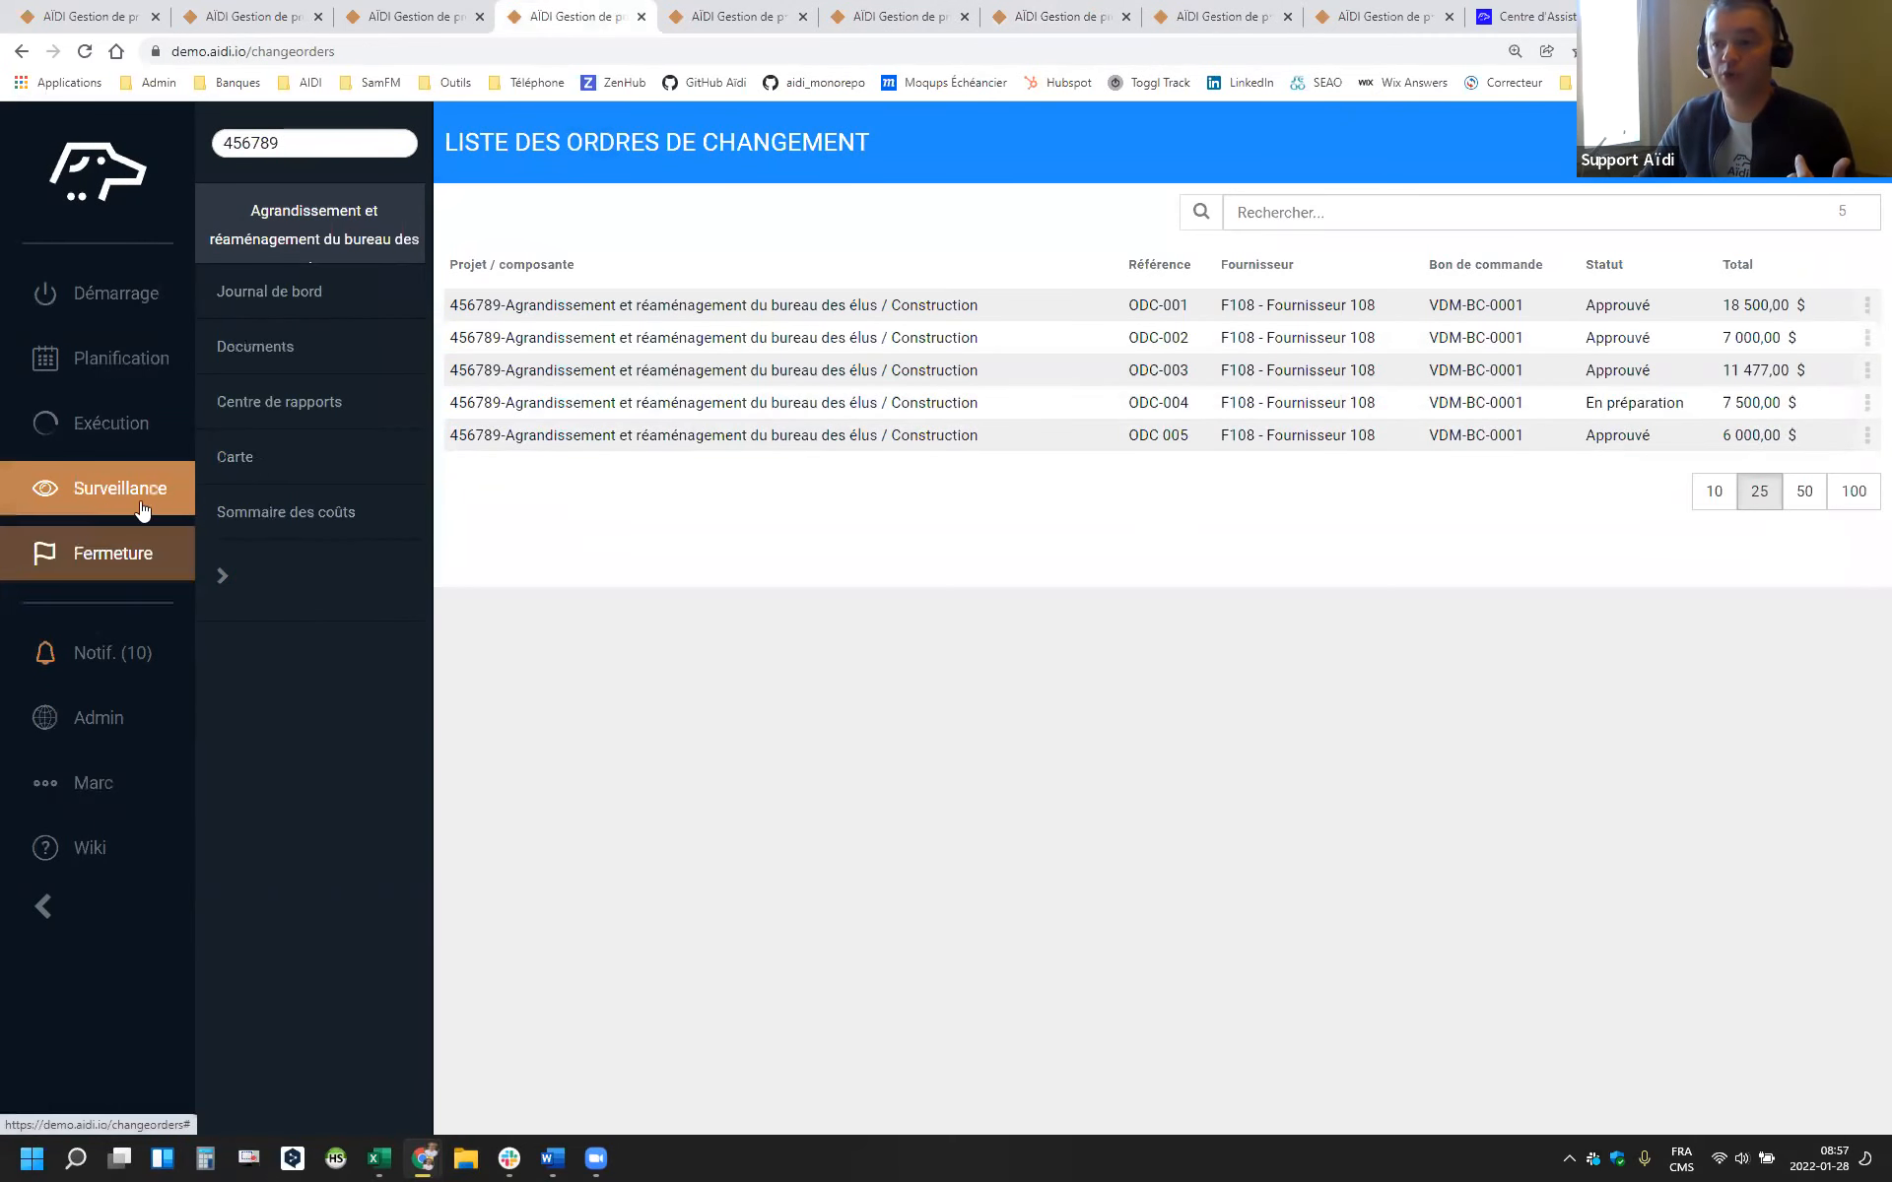
left_click(329, 524)
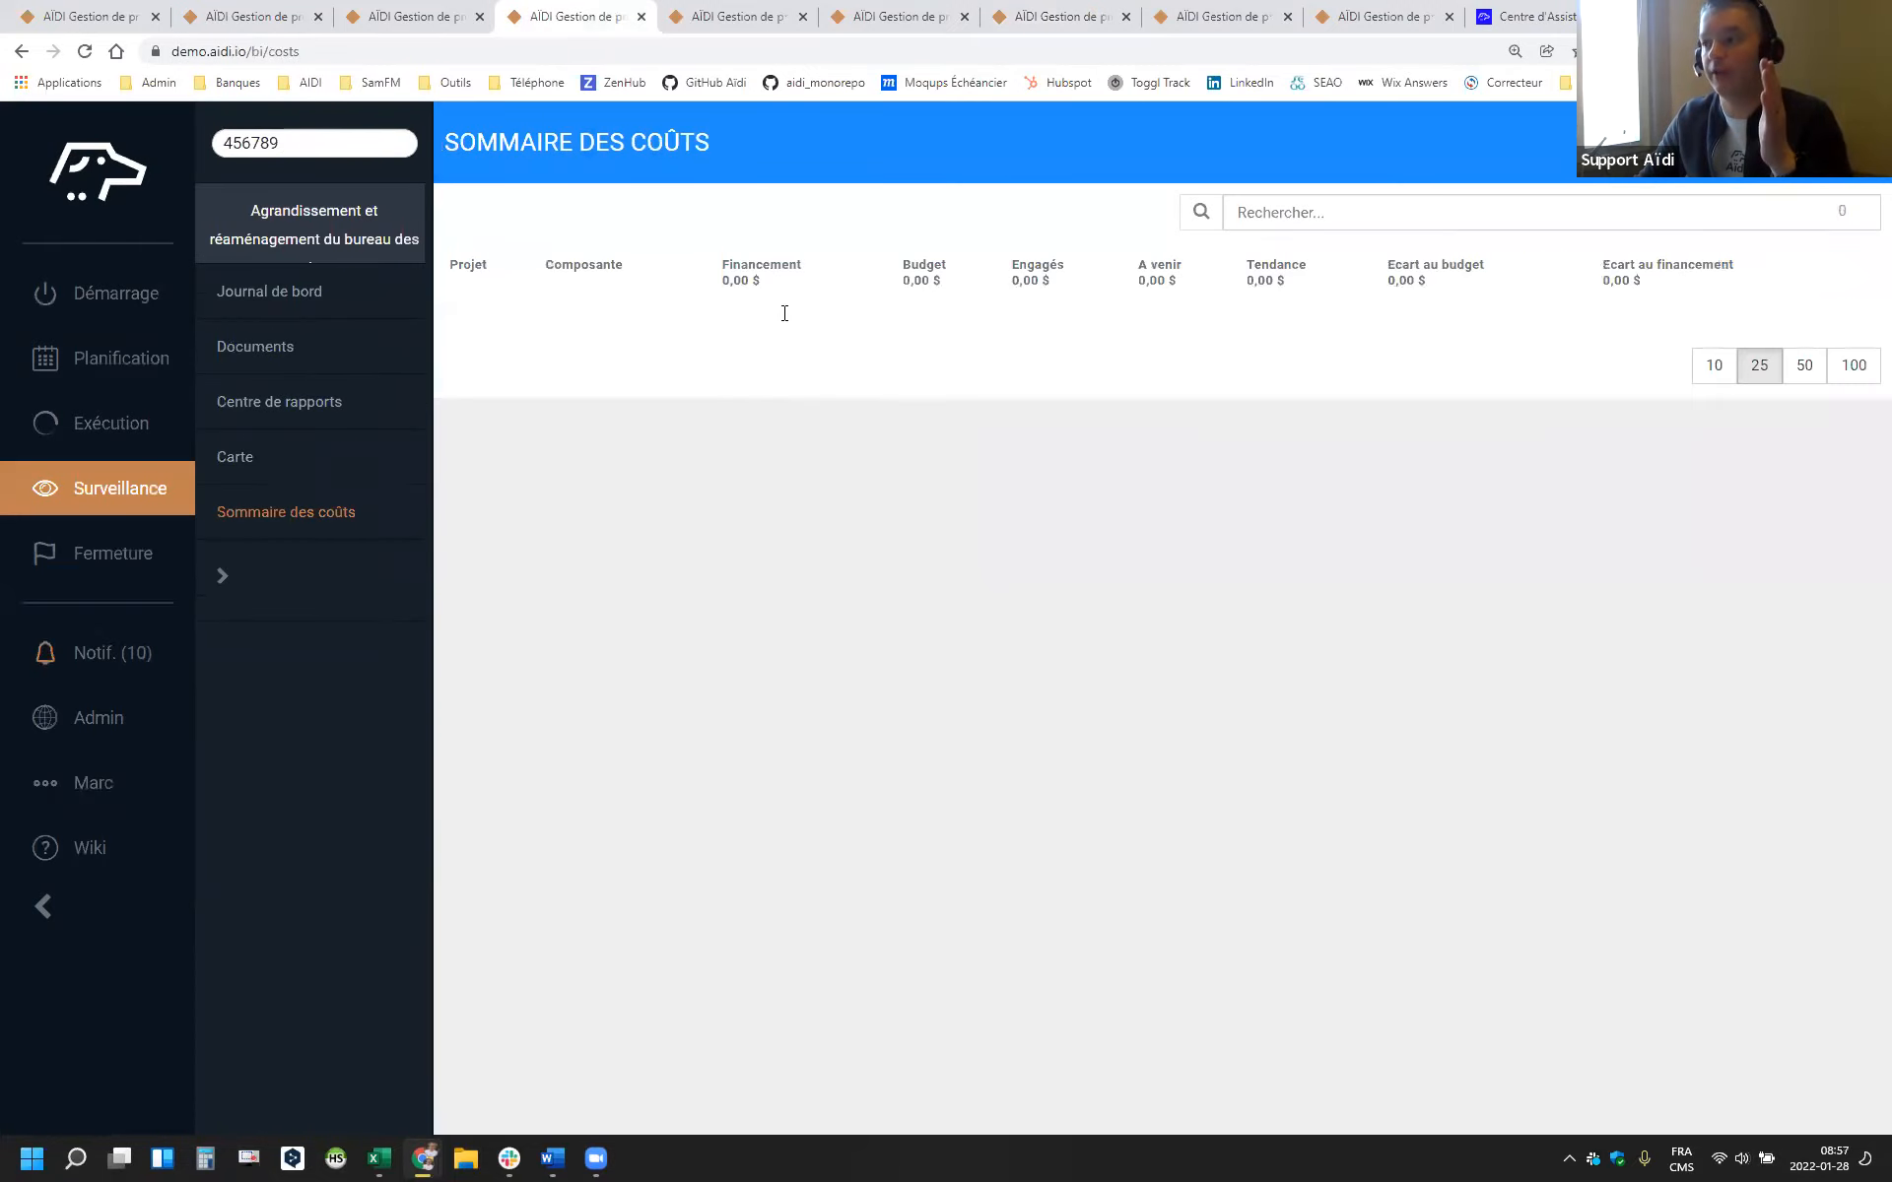
left_click(958, 316)
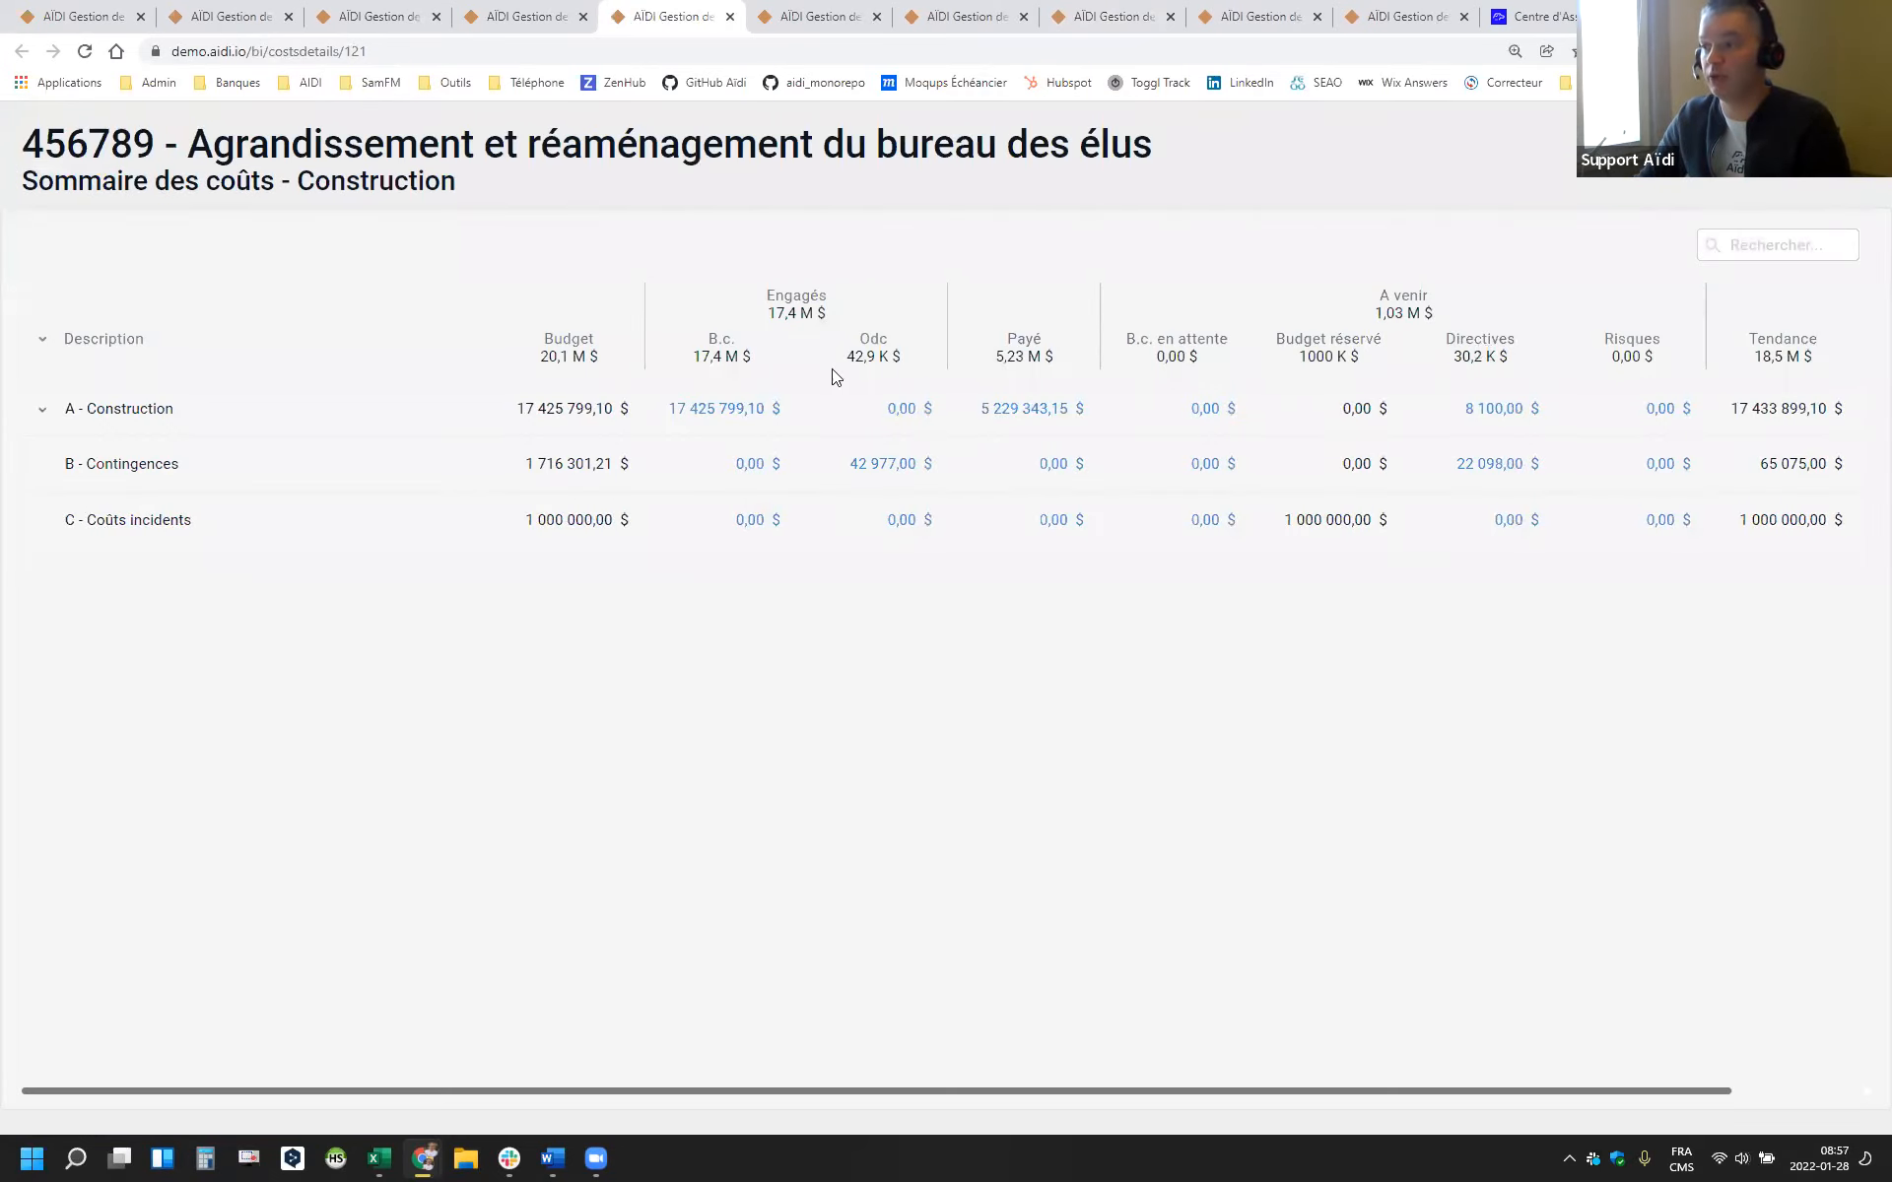
Examine the committed change order total in the Construction cost summary and toggle the A - Construction row
left_click_drag(843, 356, 926, 349)
left_click_drag(759, 307, 906, 365)
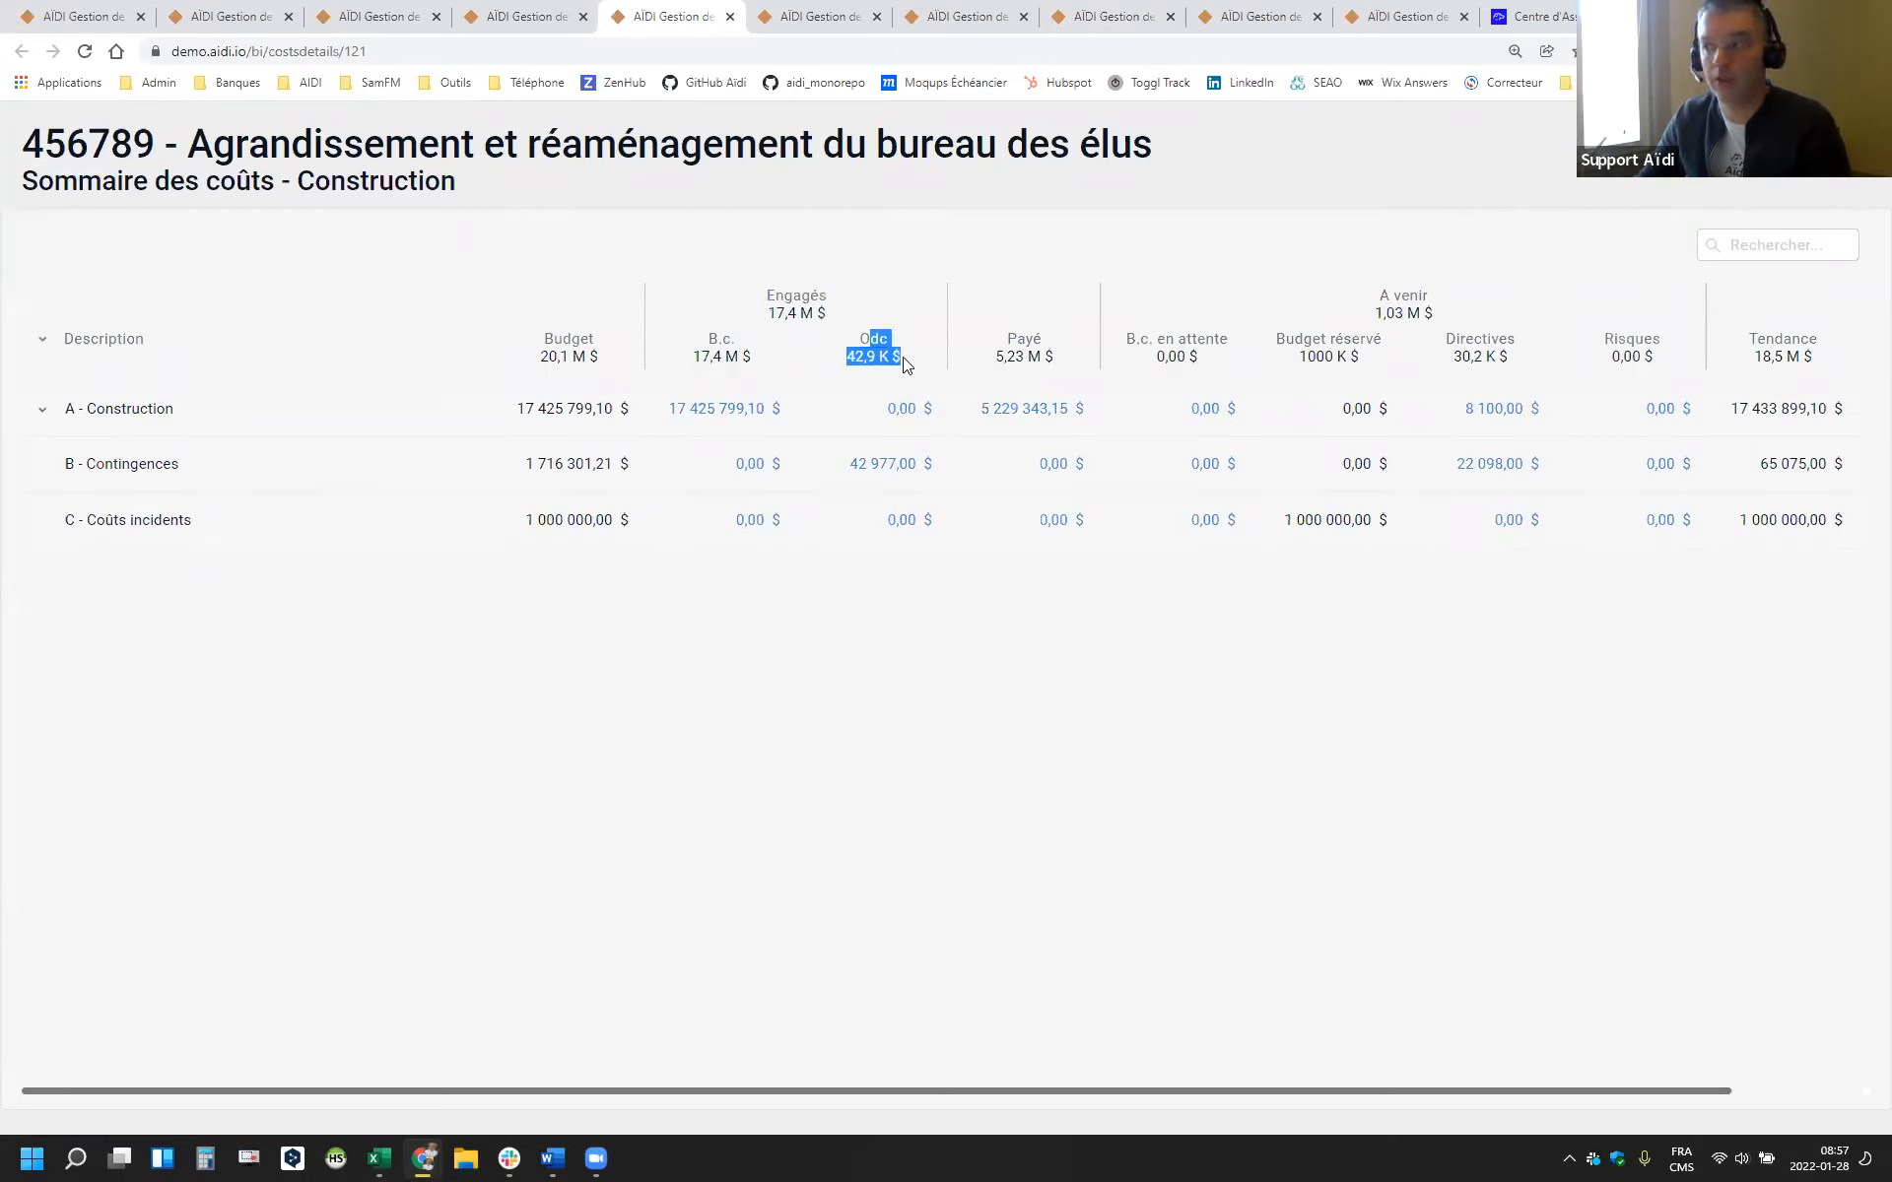
left_click(906, 365)
left_click(47, 418)
left_click(48, 418)
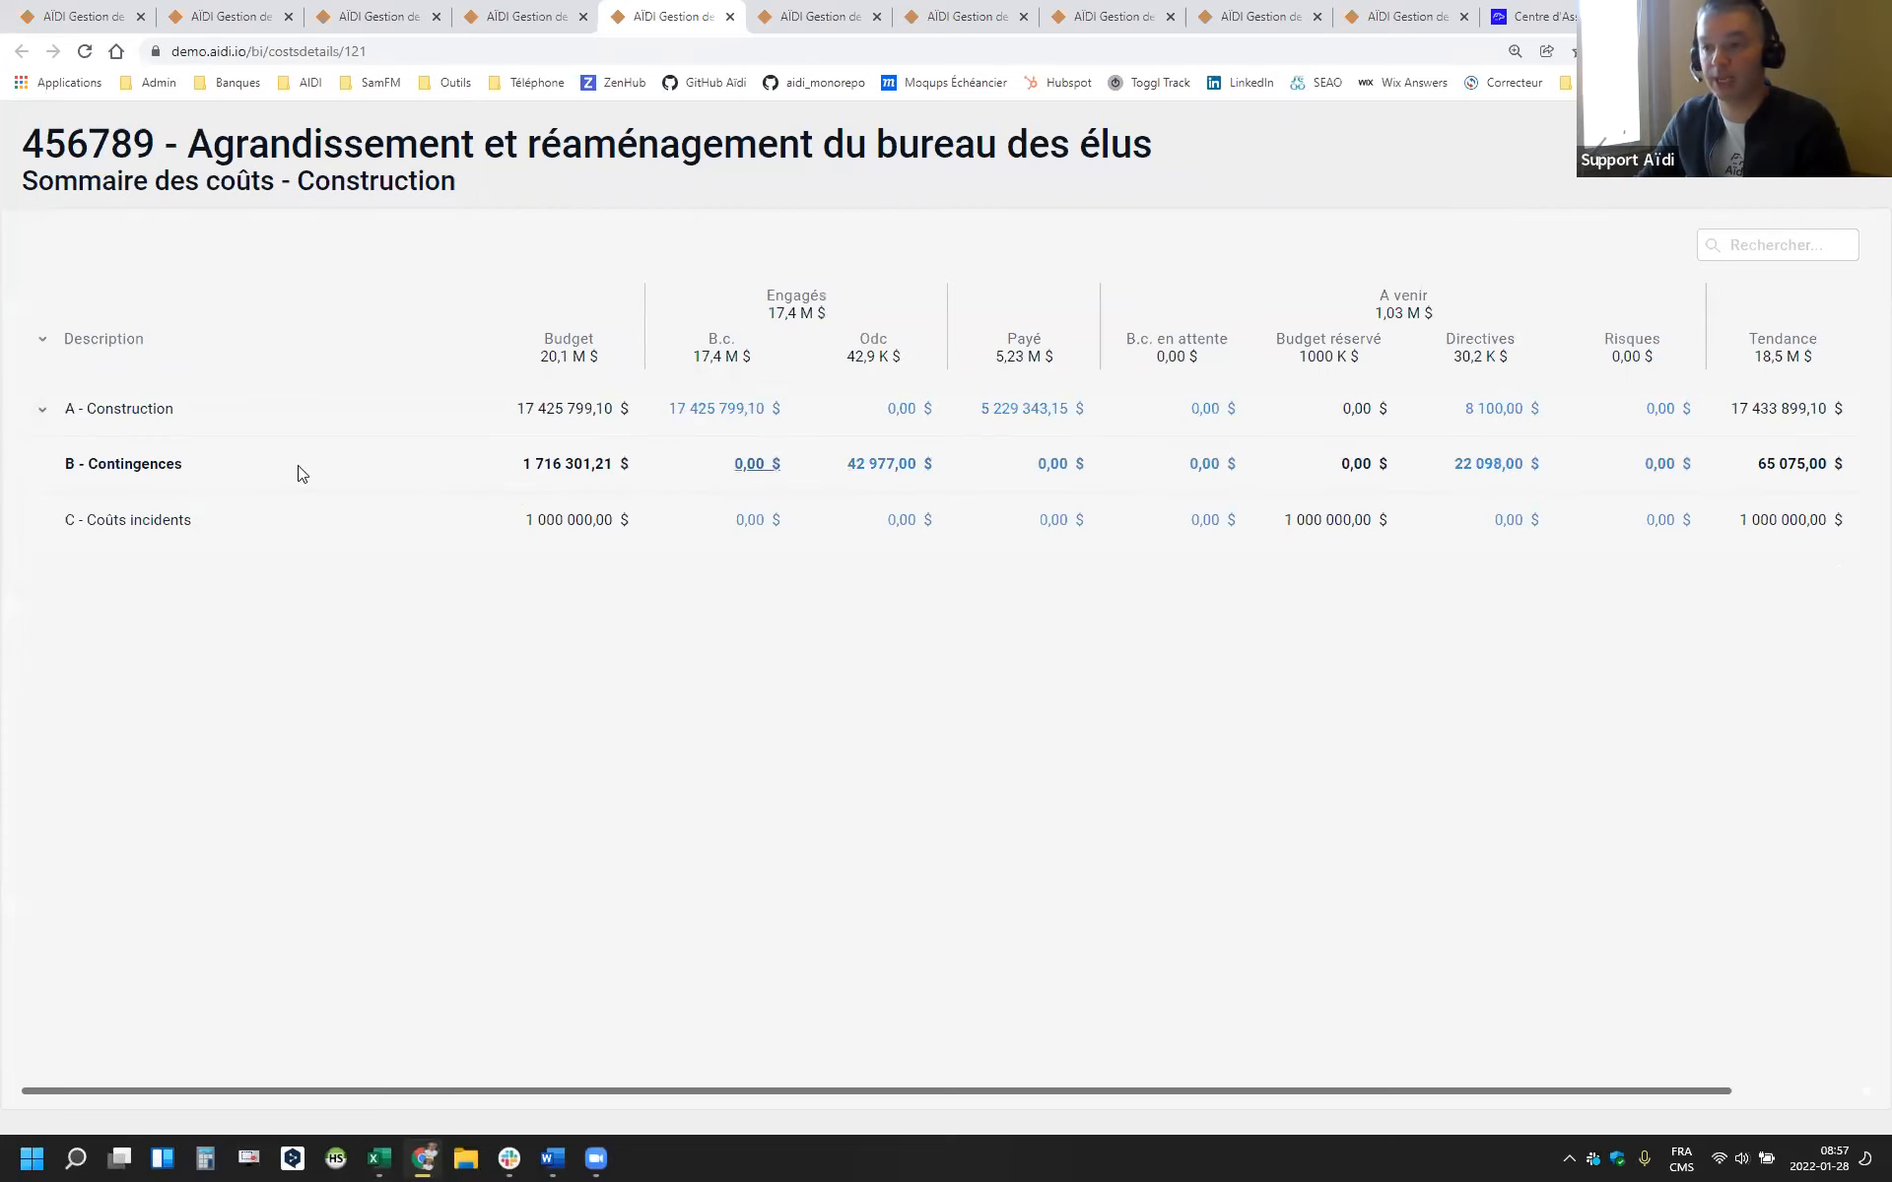
Review the change orders and upcoming directives making up the B - Contingences amounts, closing each breakdown
left_click(880, 465)
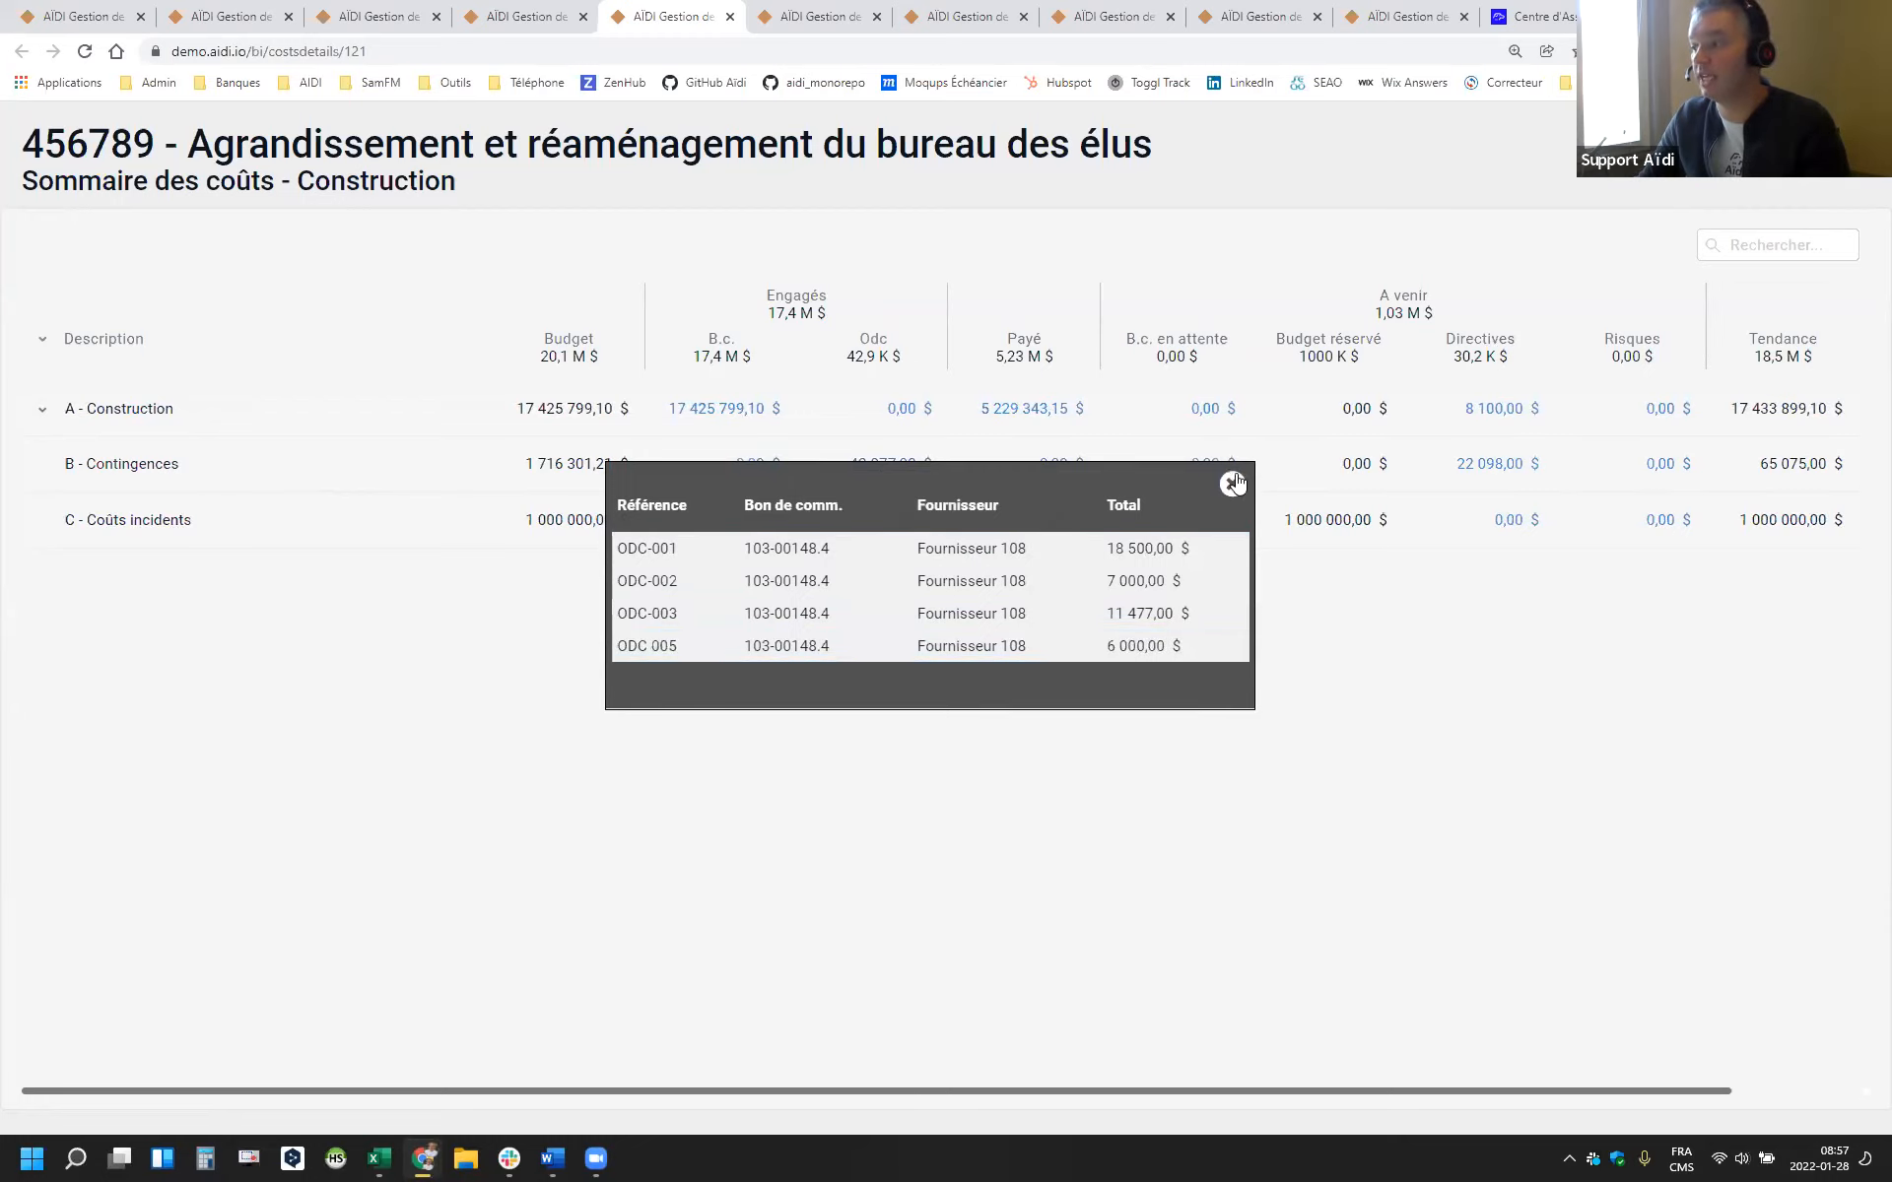
left_click(1475, 418)
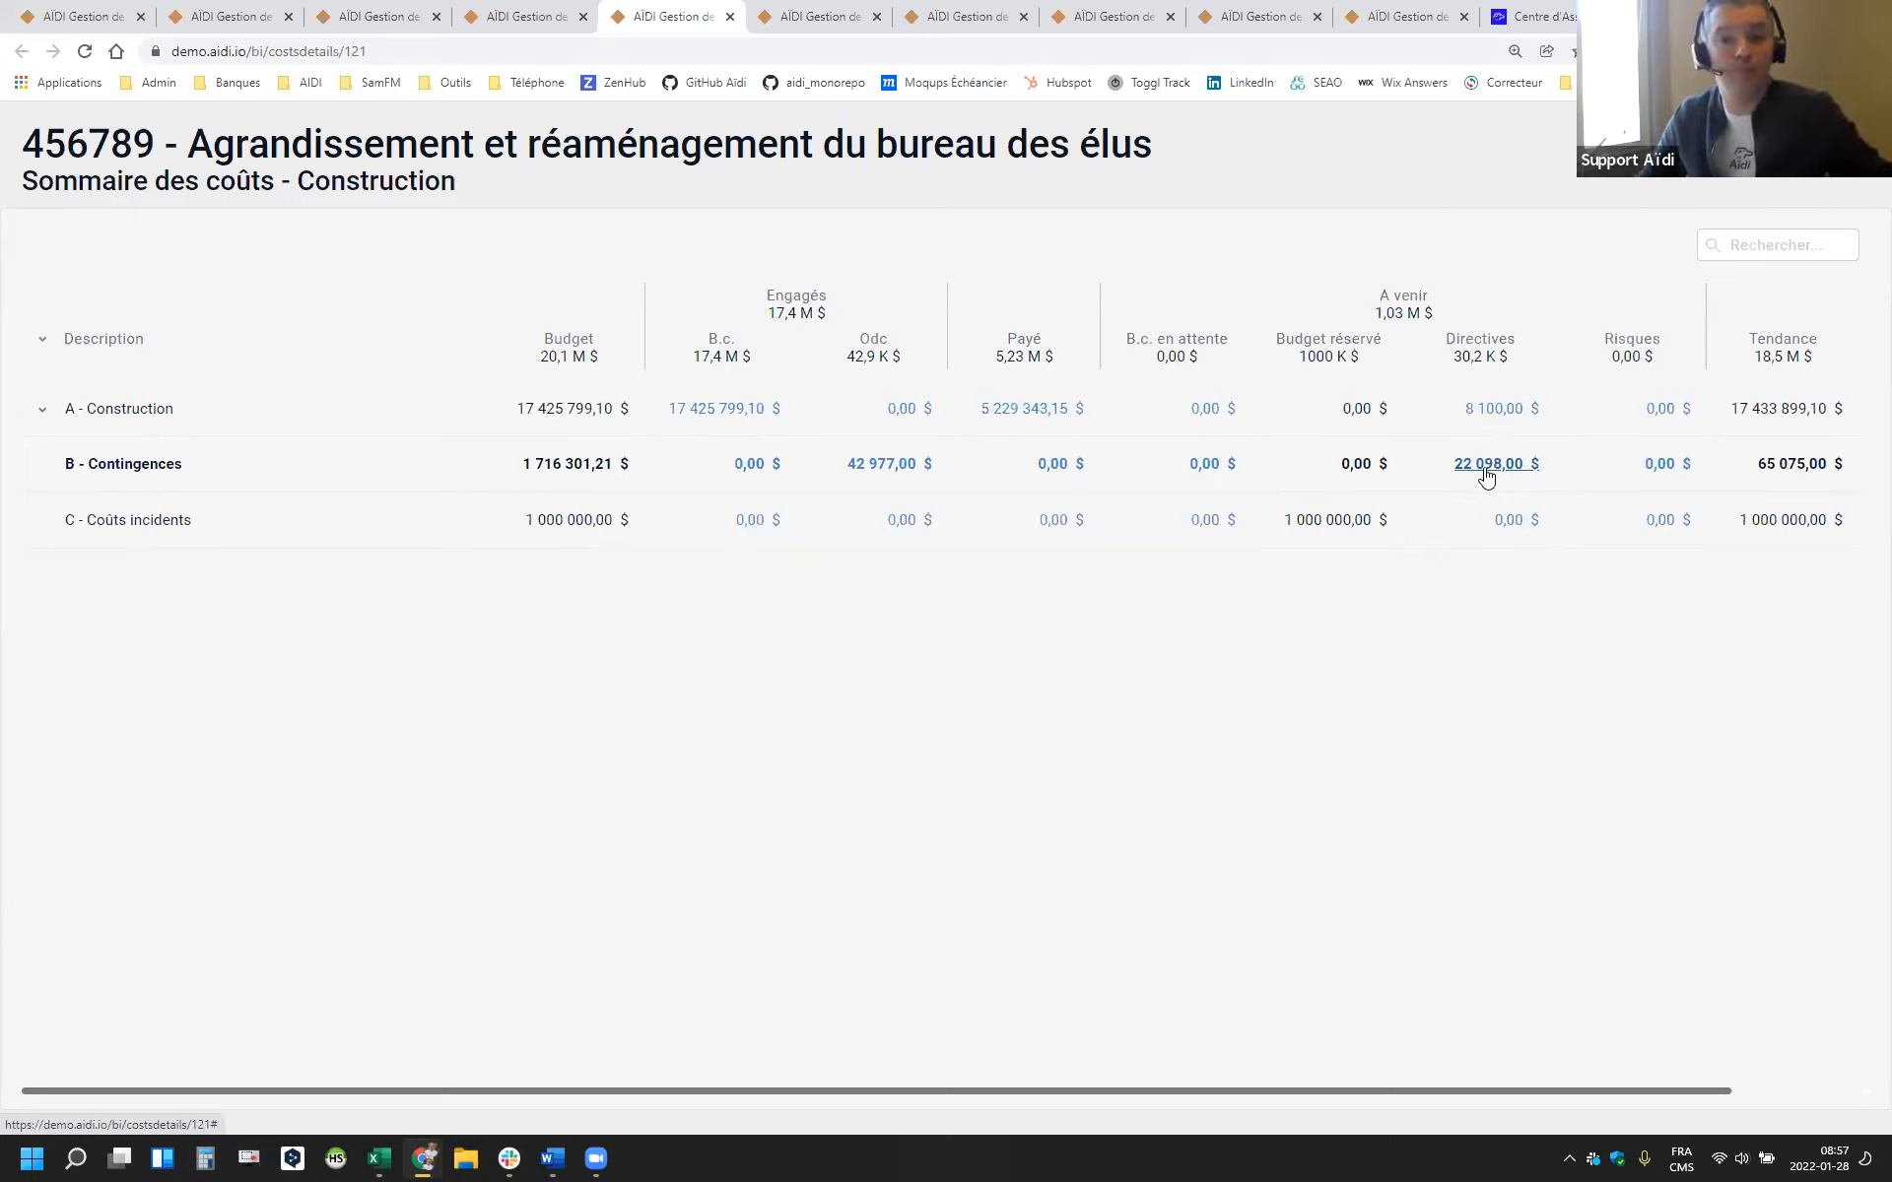
left_click(1487, 471)
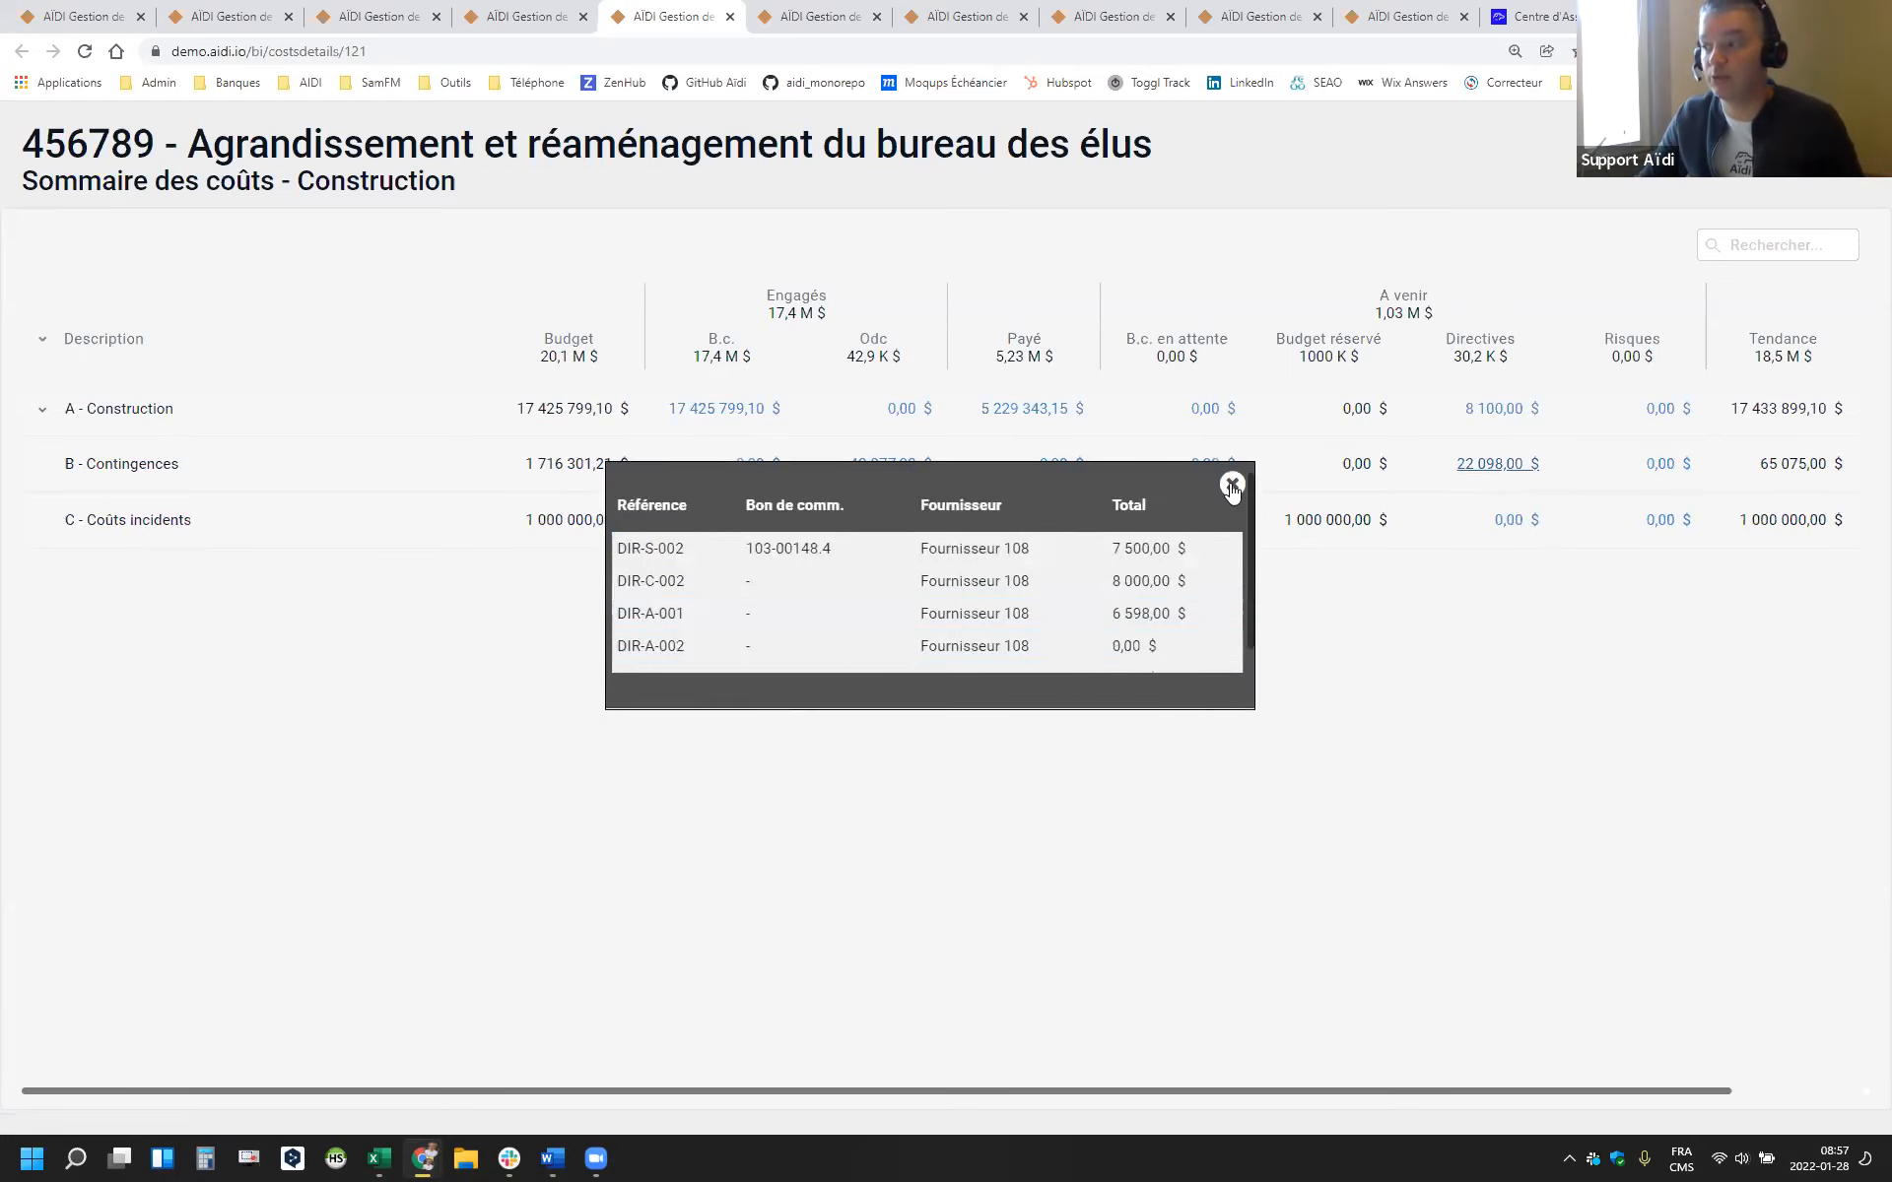
left_click(1231, 484)
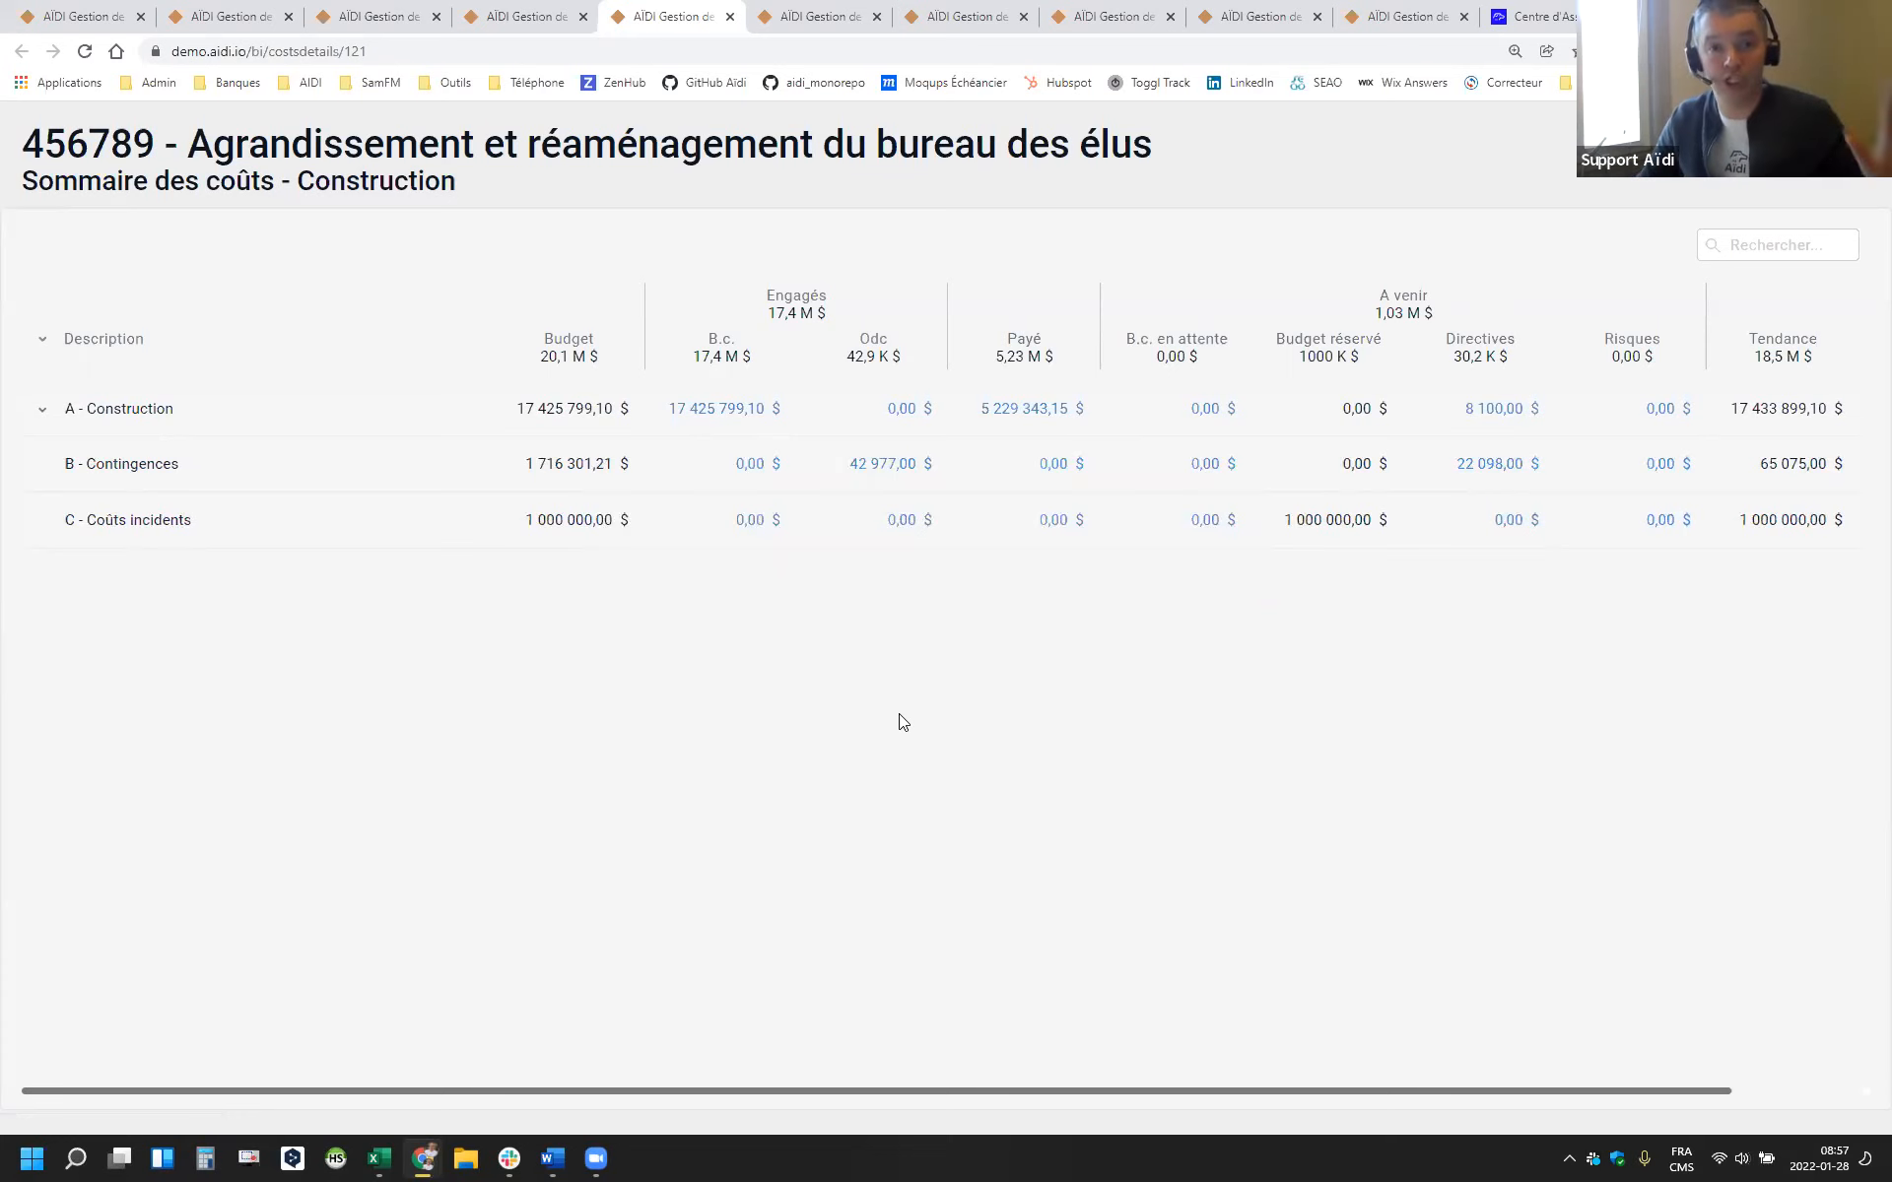
Switch to the portfolio dashboard and examine its Finances charts, including cumulative approved ODCs and unapproved directives with ODCs
left_click(1116, 8)
left_click(1246, 15)
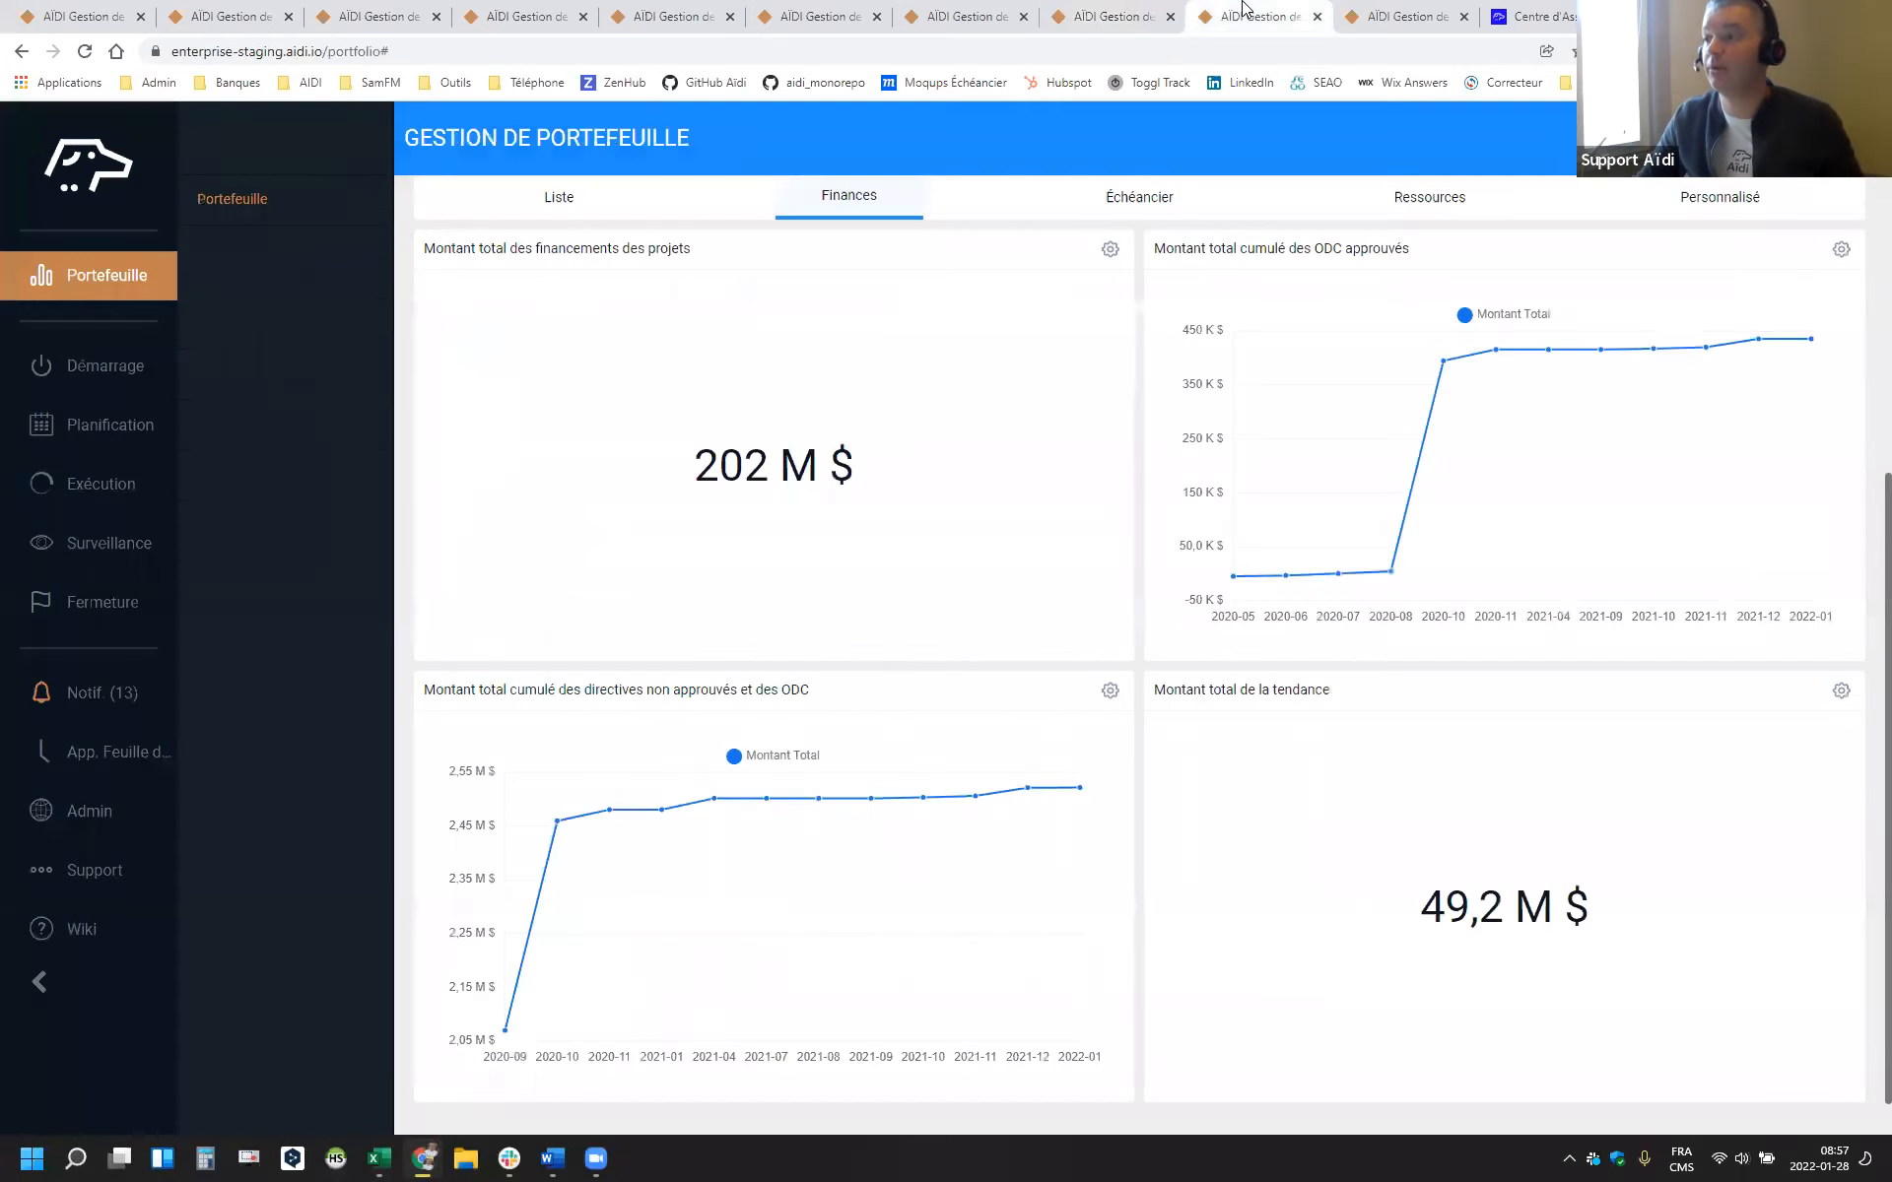
scroll(904, 463, "up", 6)
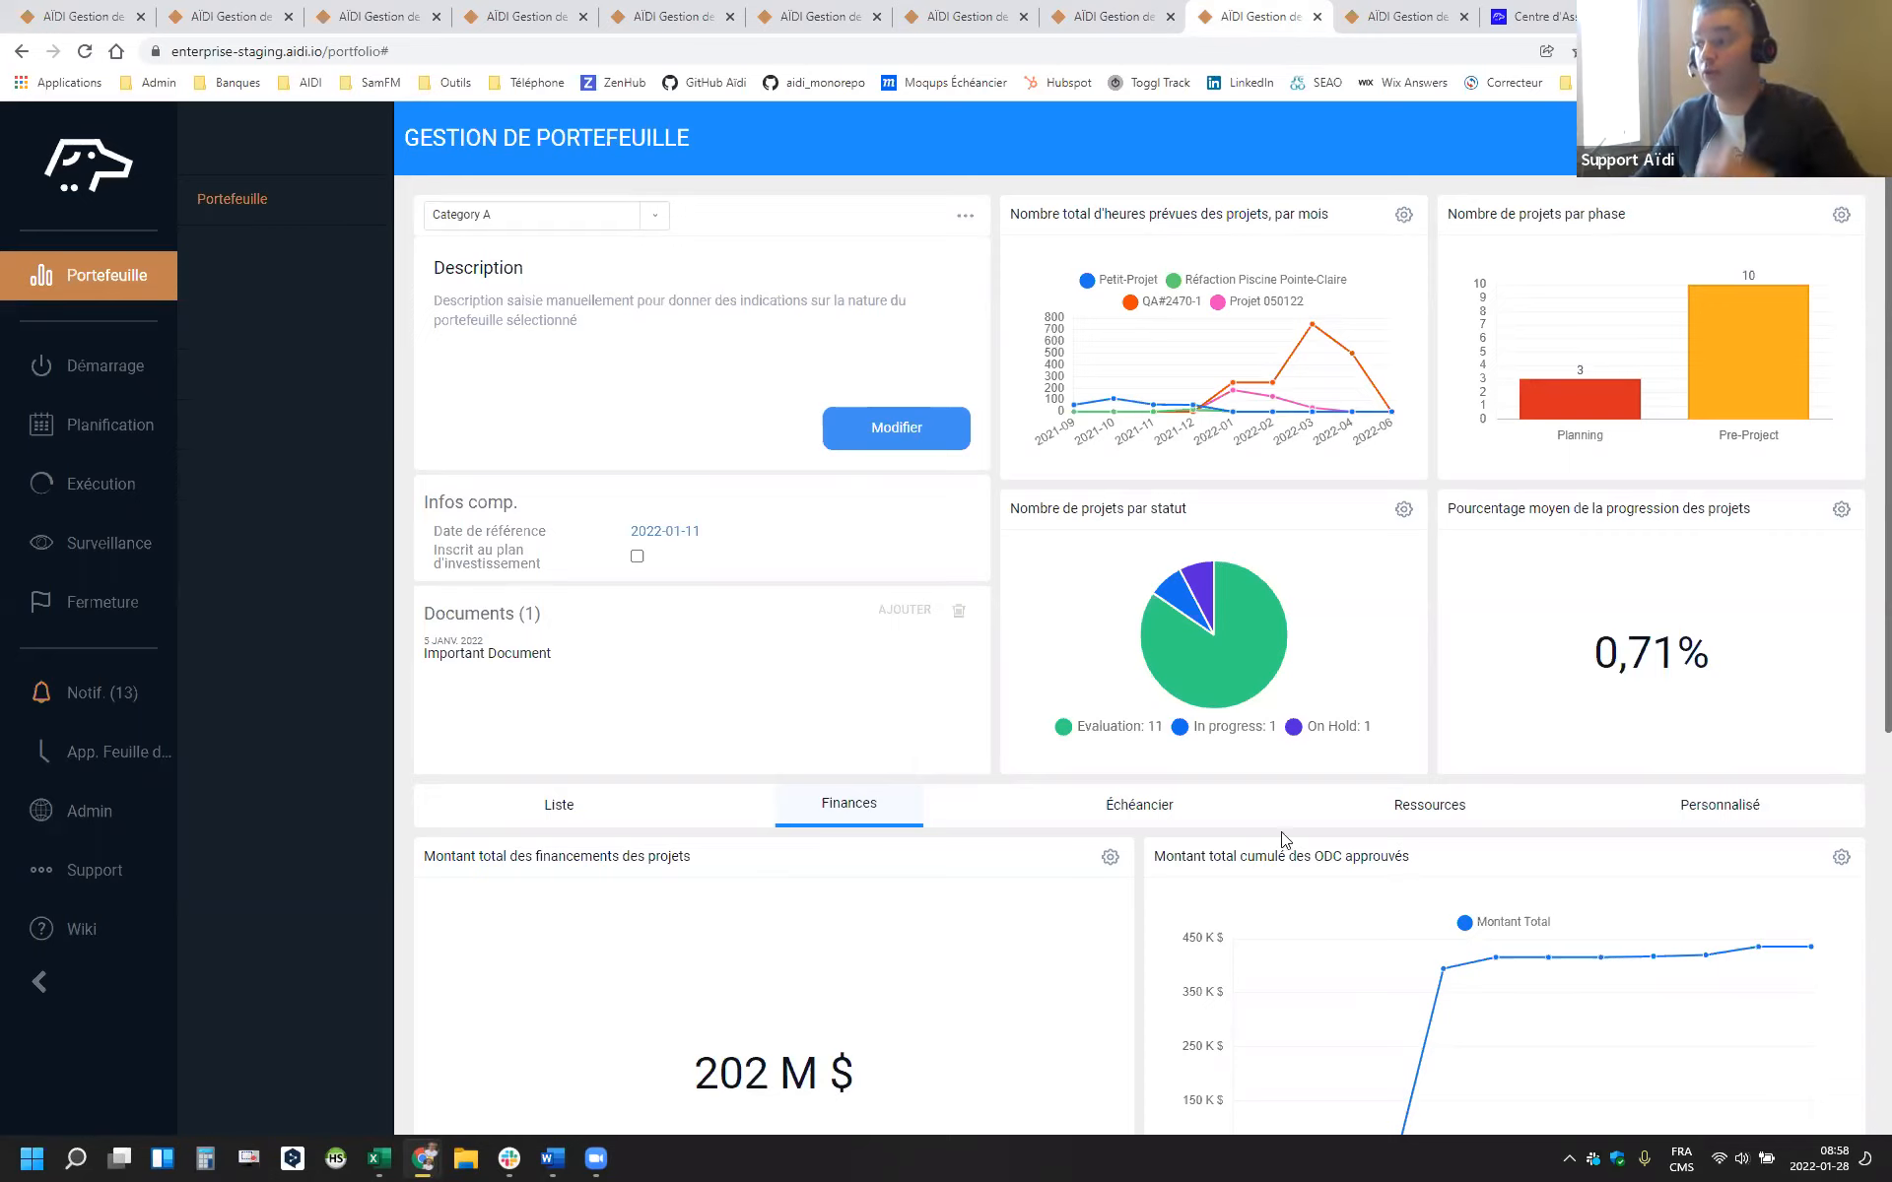
scroll(1195, 641, "down", 4)
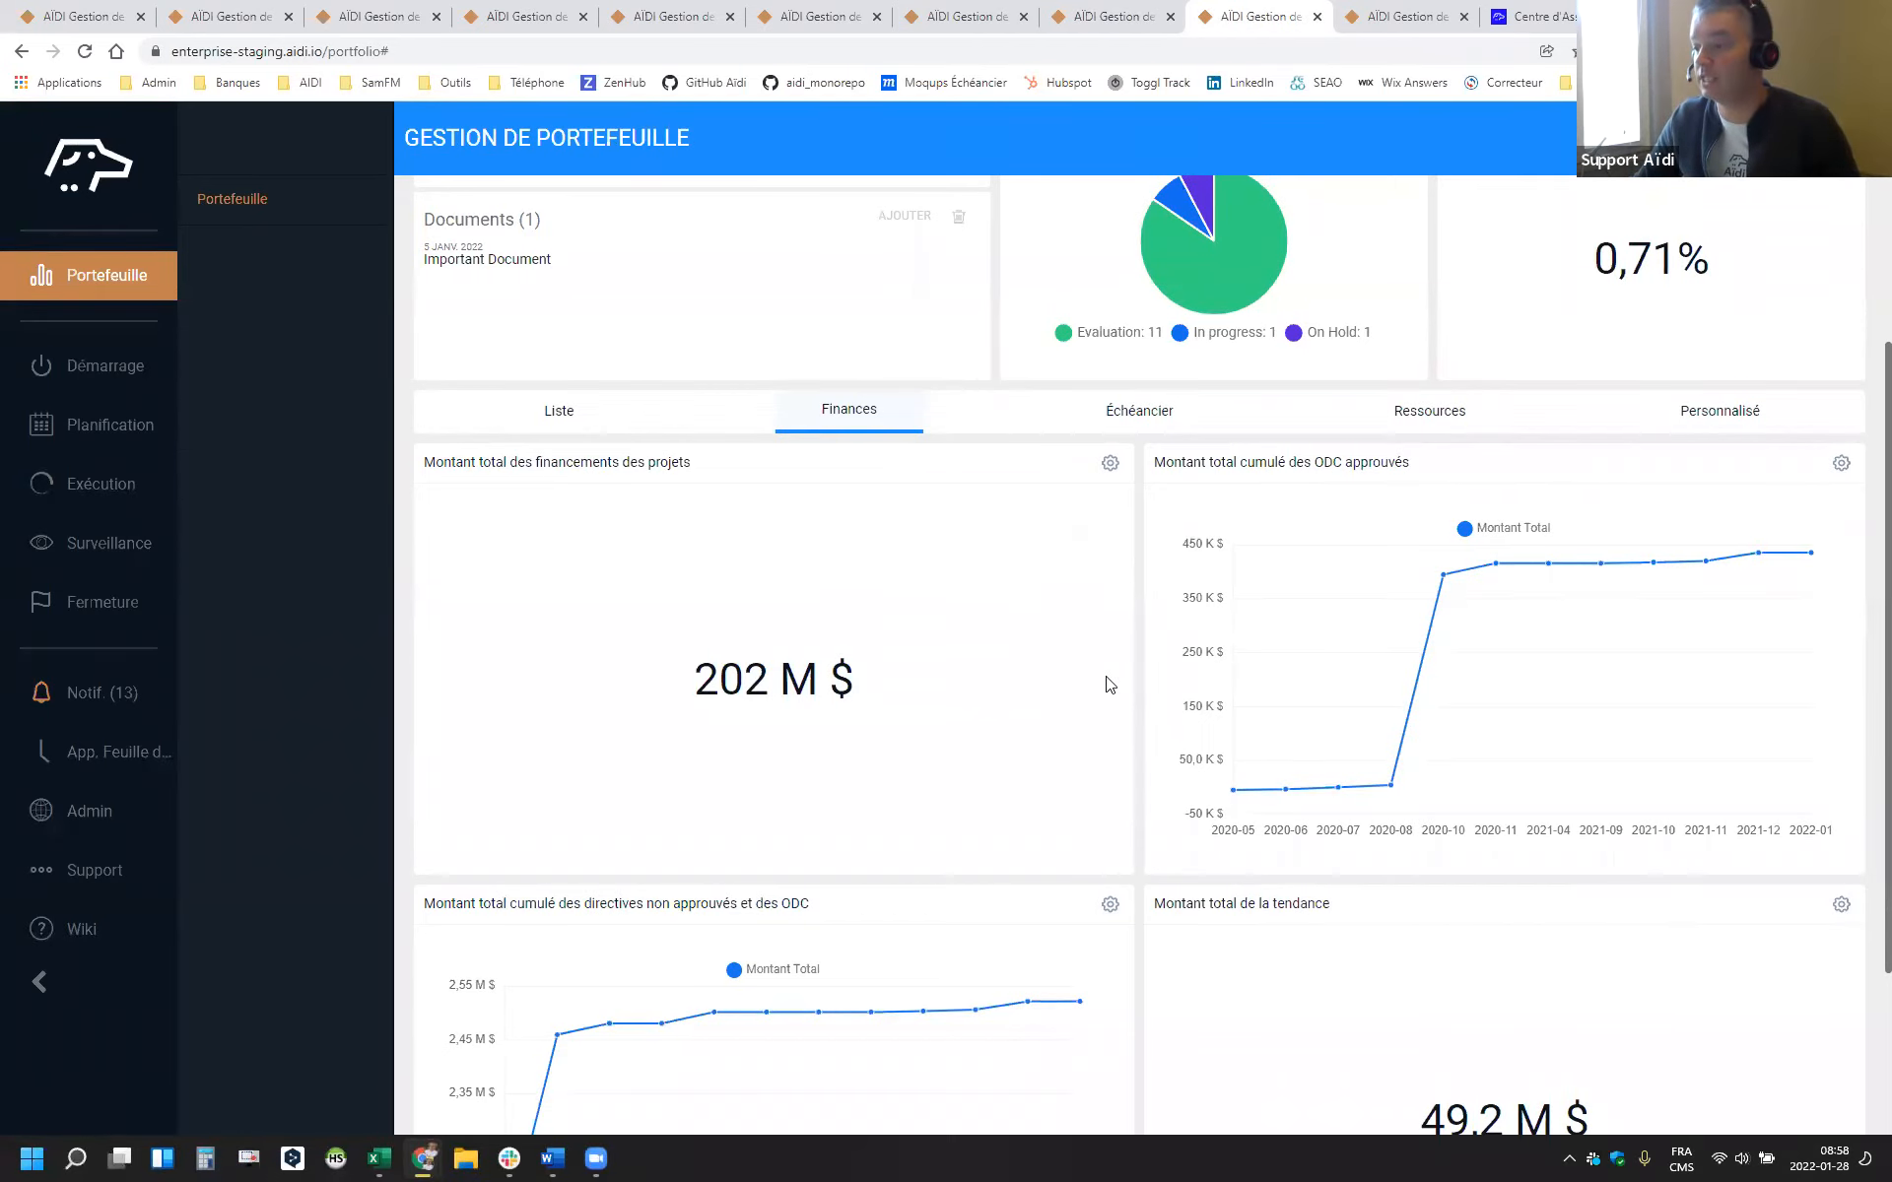
scroll(1110, 685, "down", 3)
left_click_drag(456, 645, 505, 646)
left_click(688, 644)
left_click_drag(688, 644, 777, 645)
left_click(845, 647)
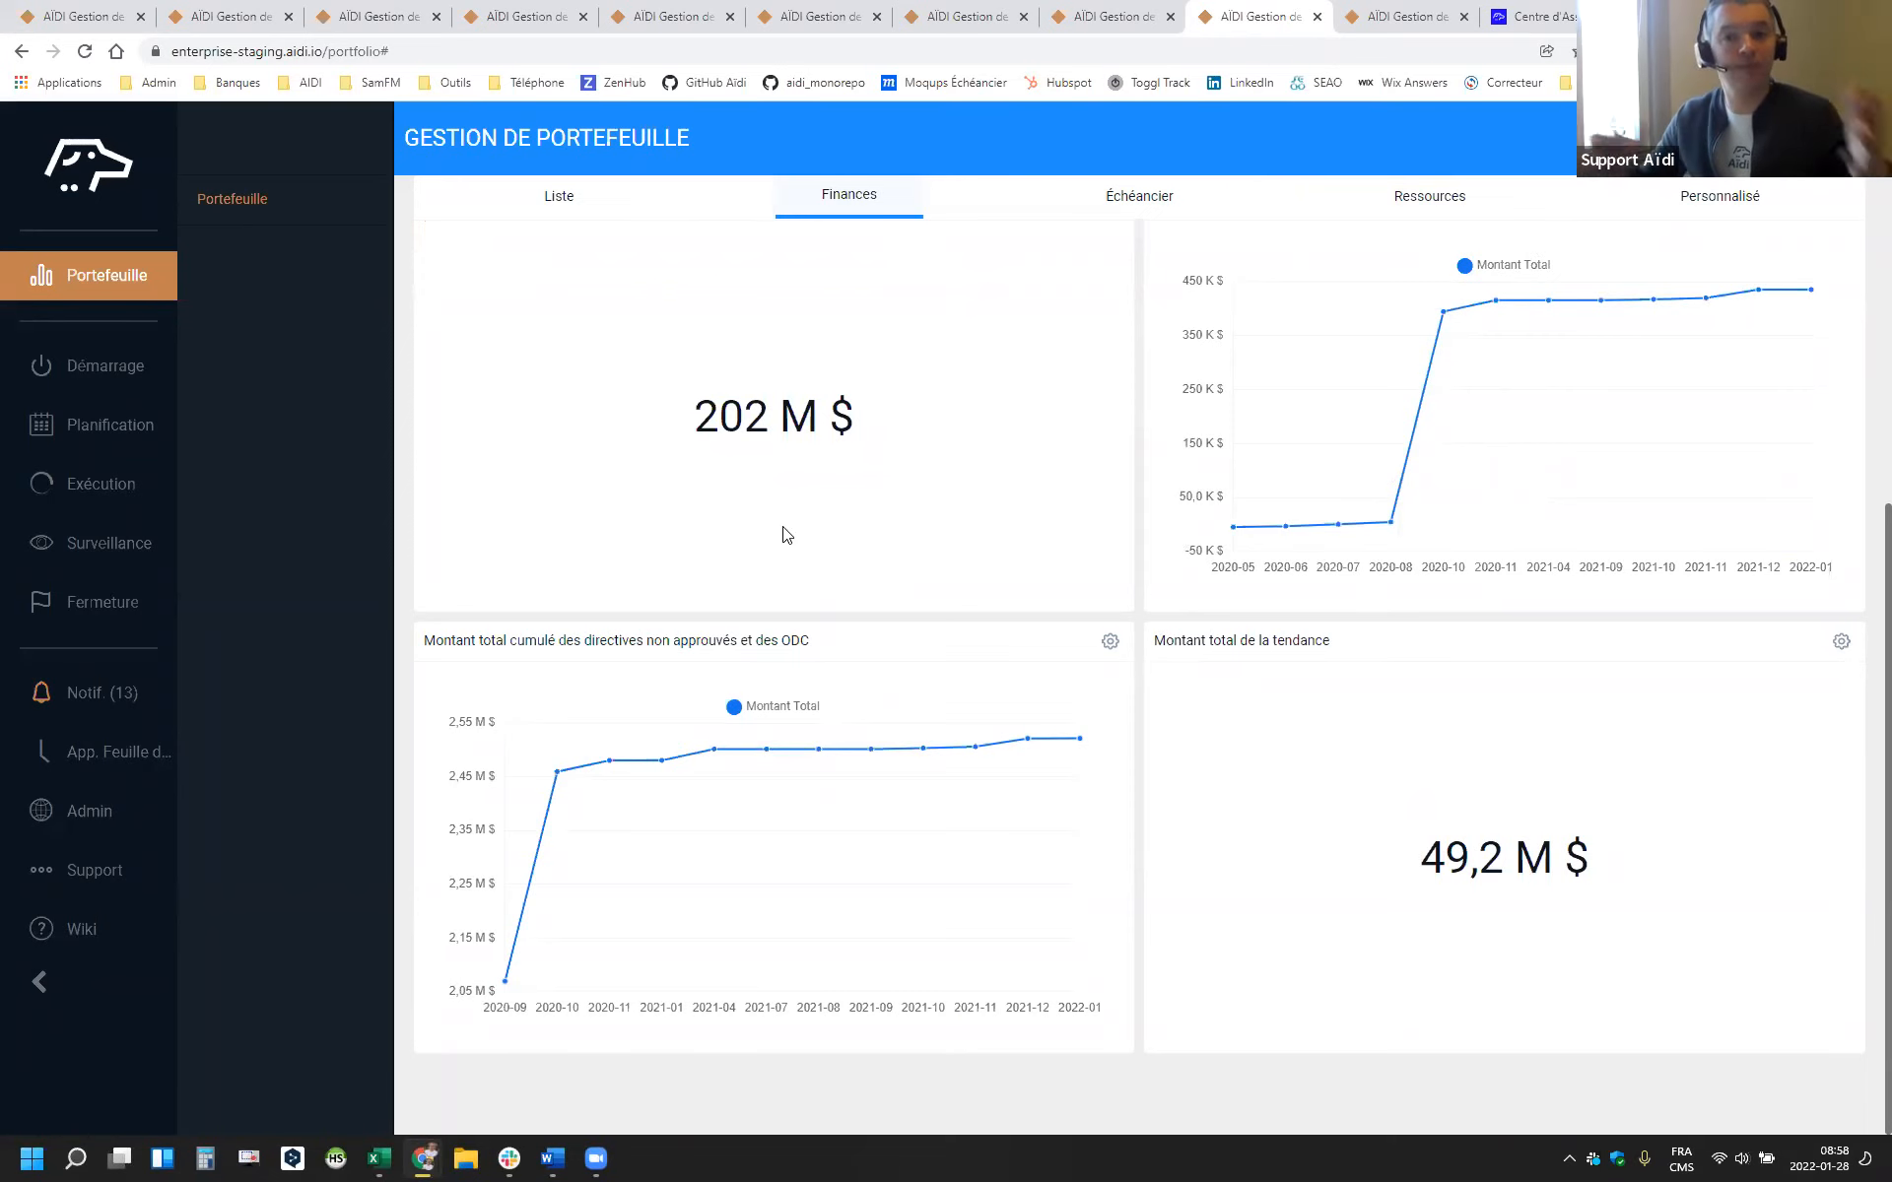
scroll(783, 532, "up", 6)
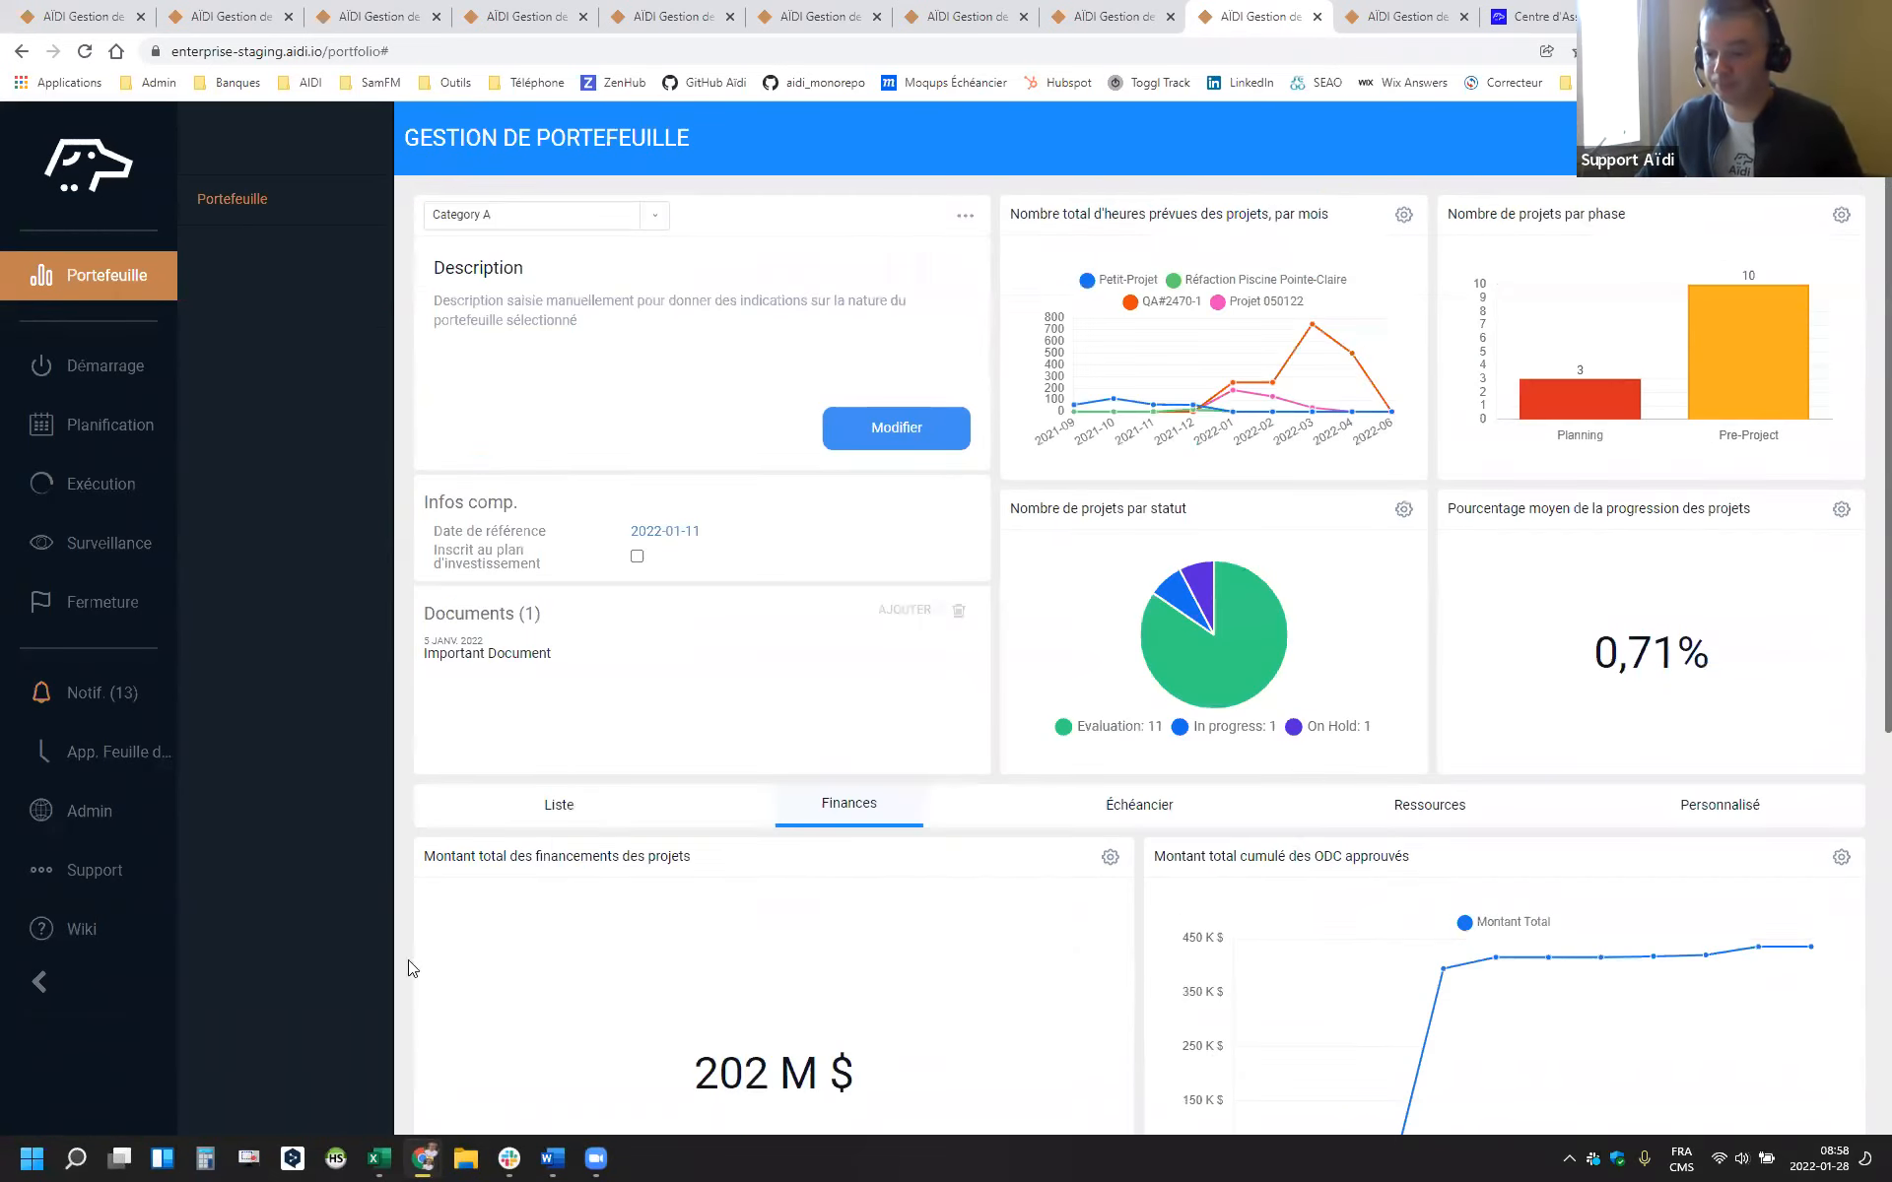
View the report centre's Rapport ODC et DDC_V1.17 template, switch to its Excel output, and inspect the projected situation's count
left_click(1395, 12)
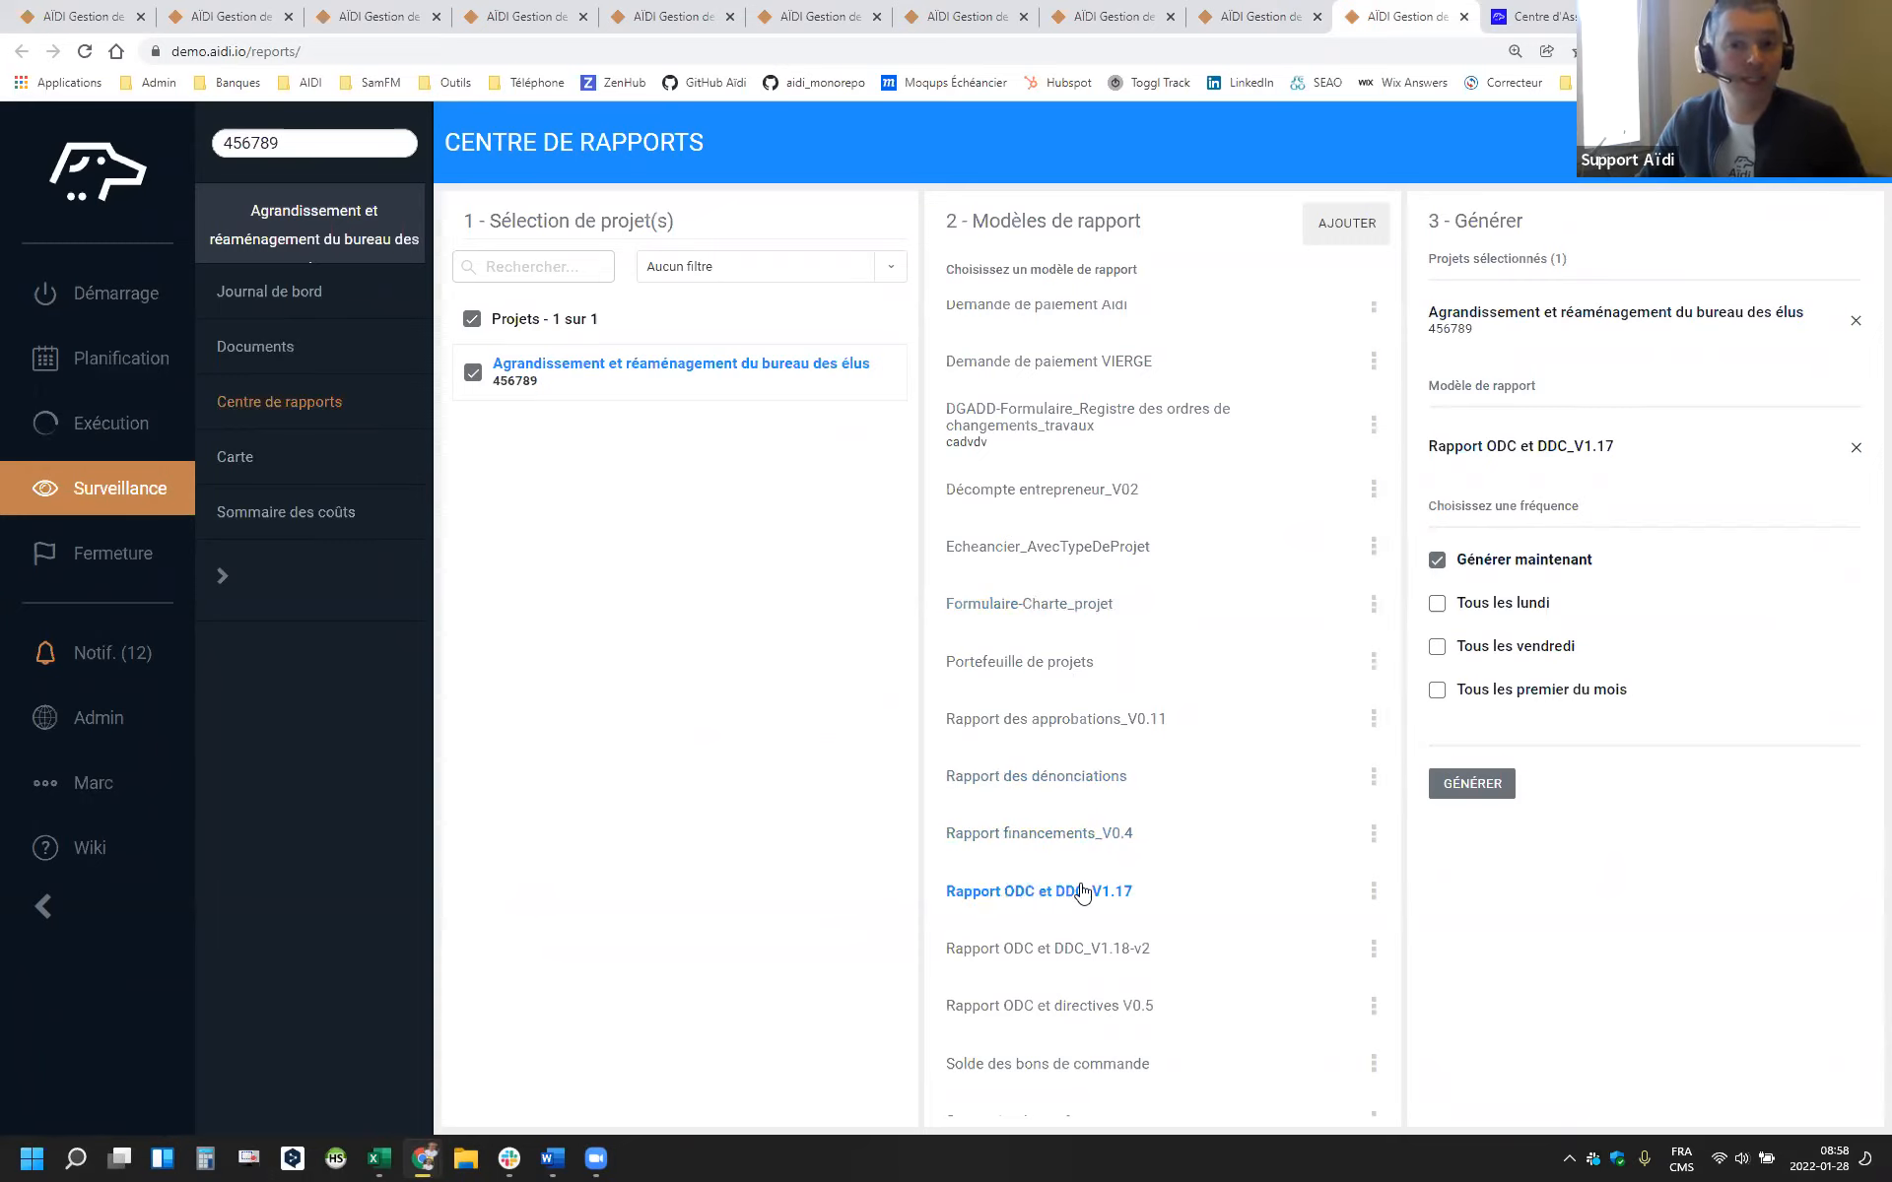
left_click(379, 1159)
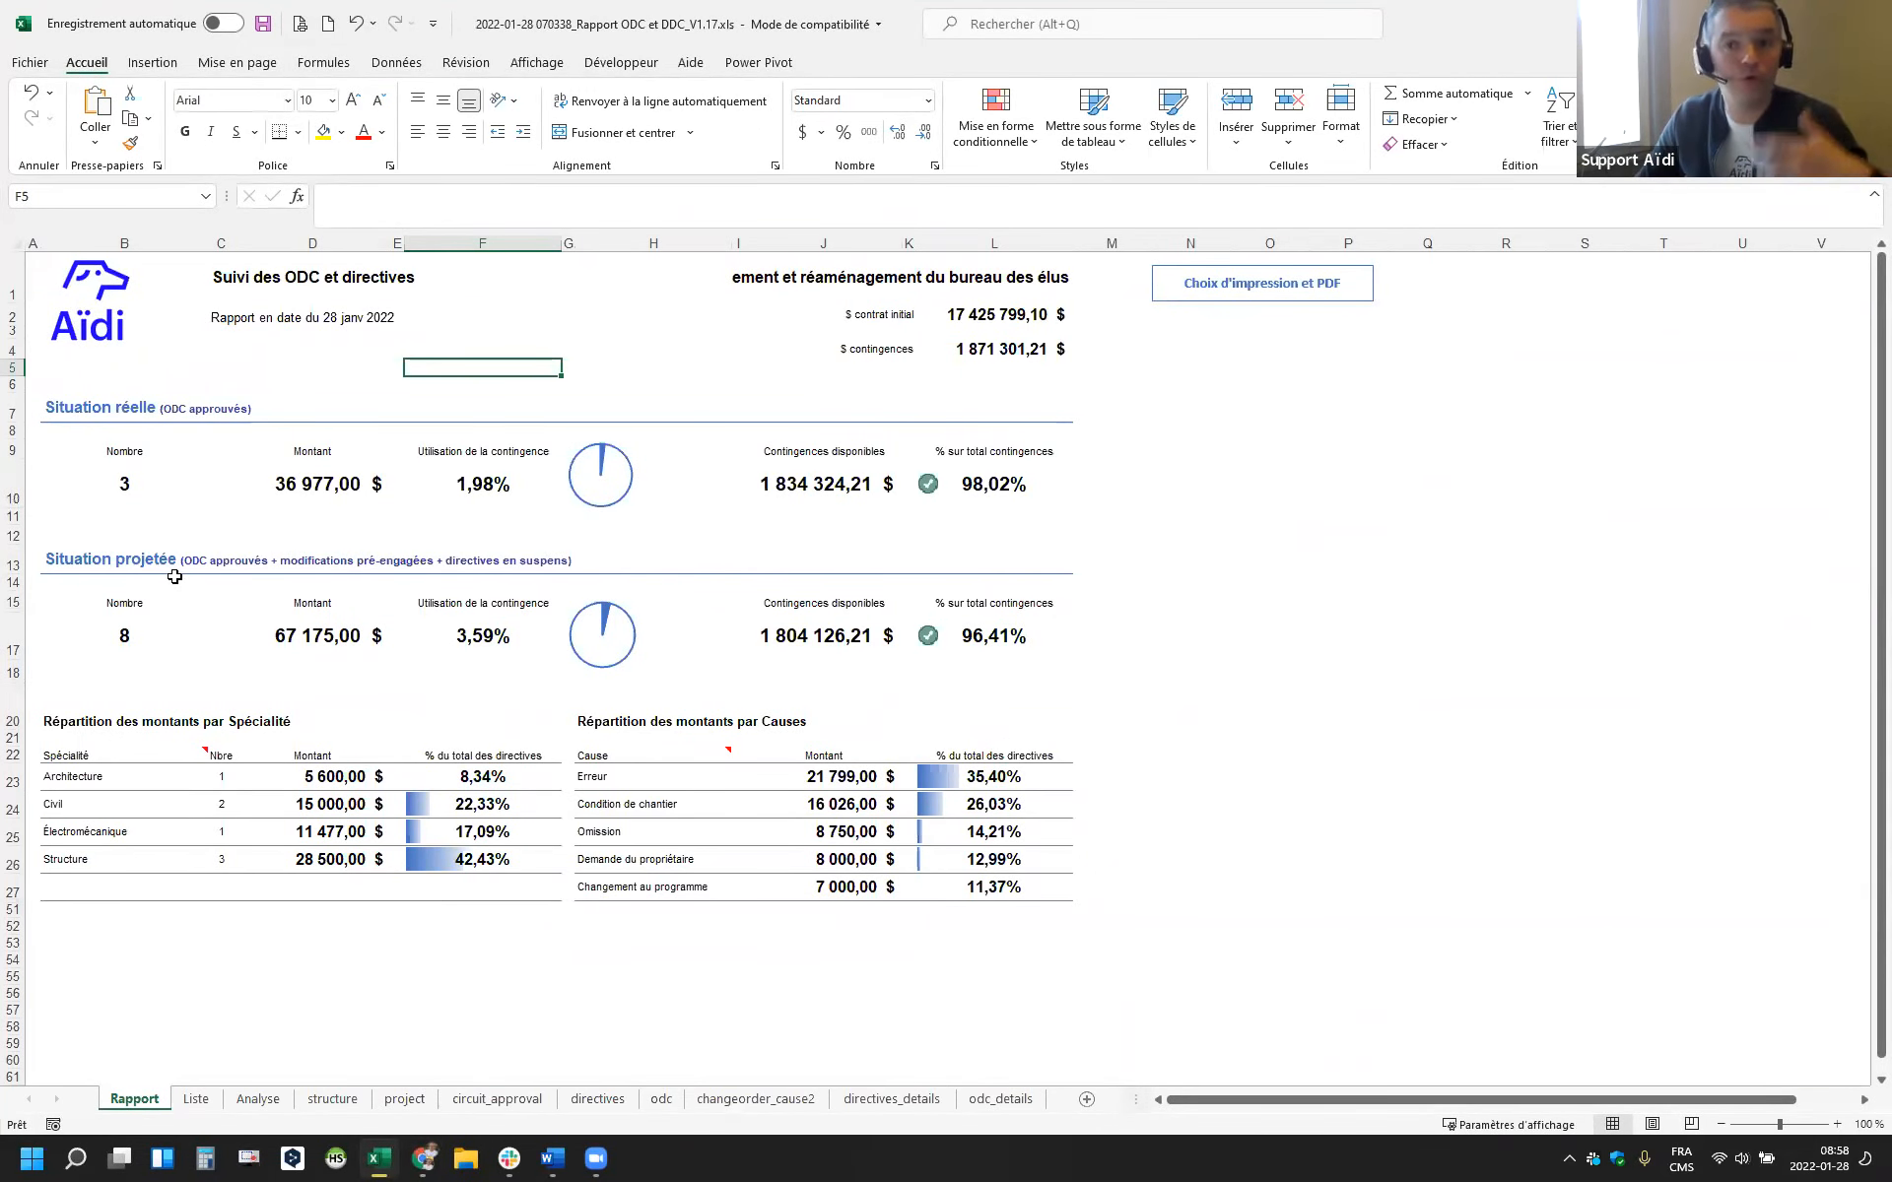
left_click(141, 633)
key("Up")
key("Down")
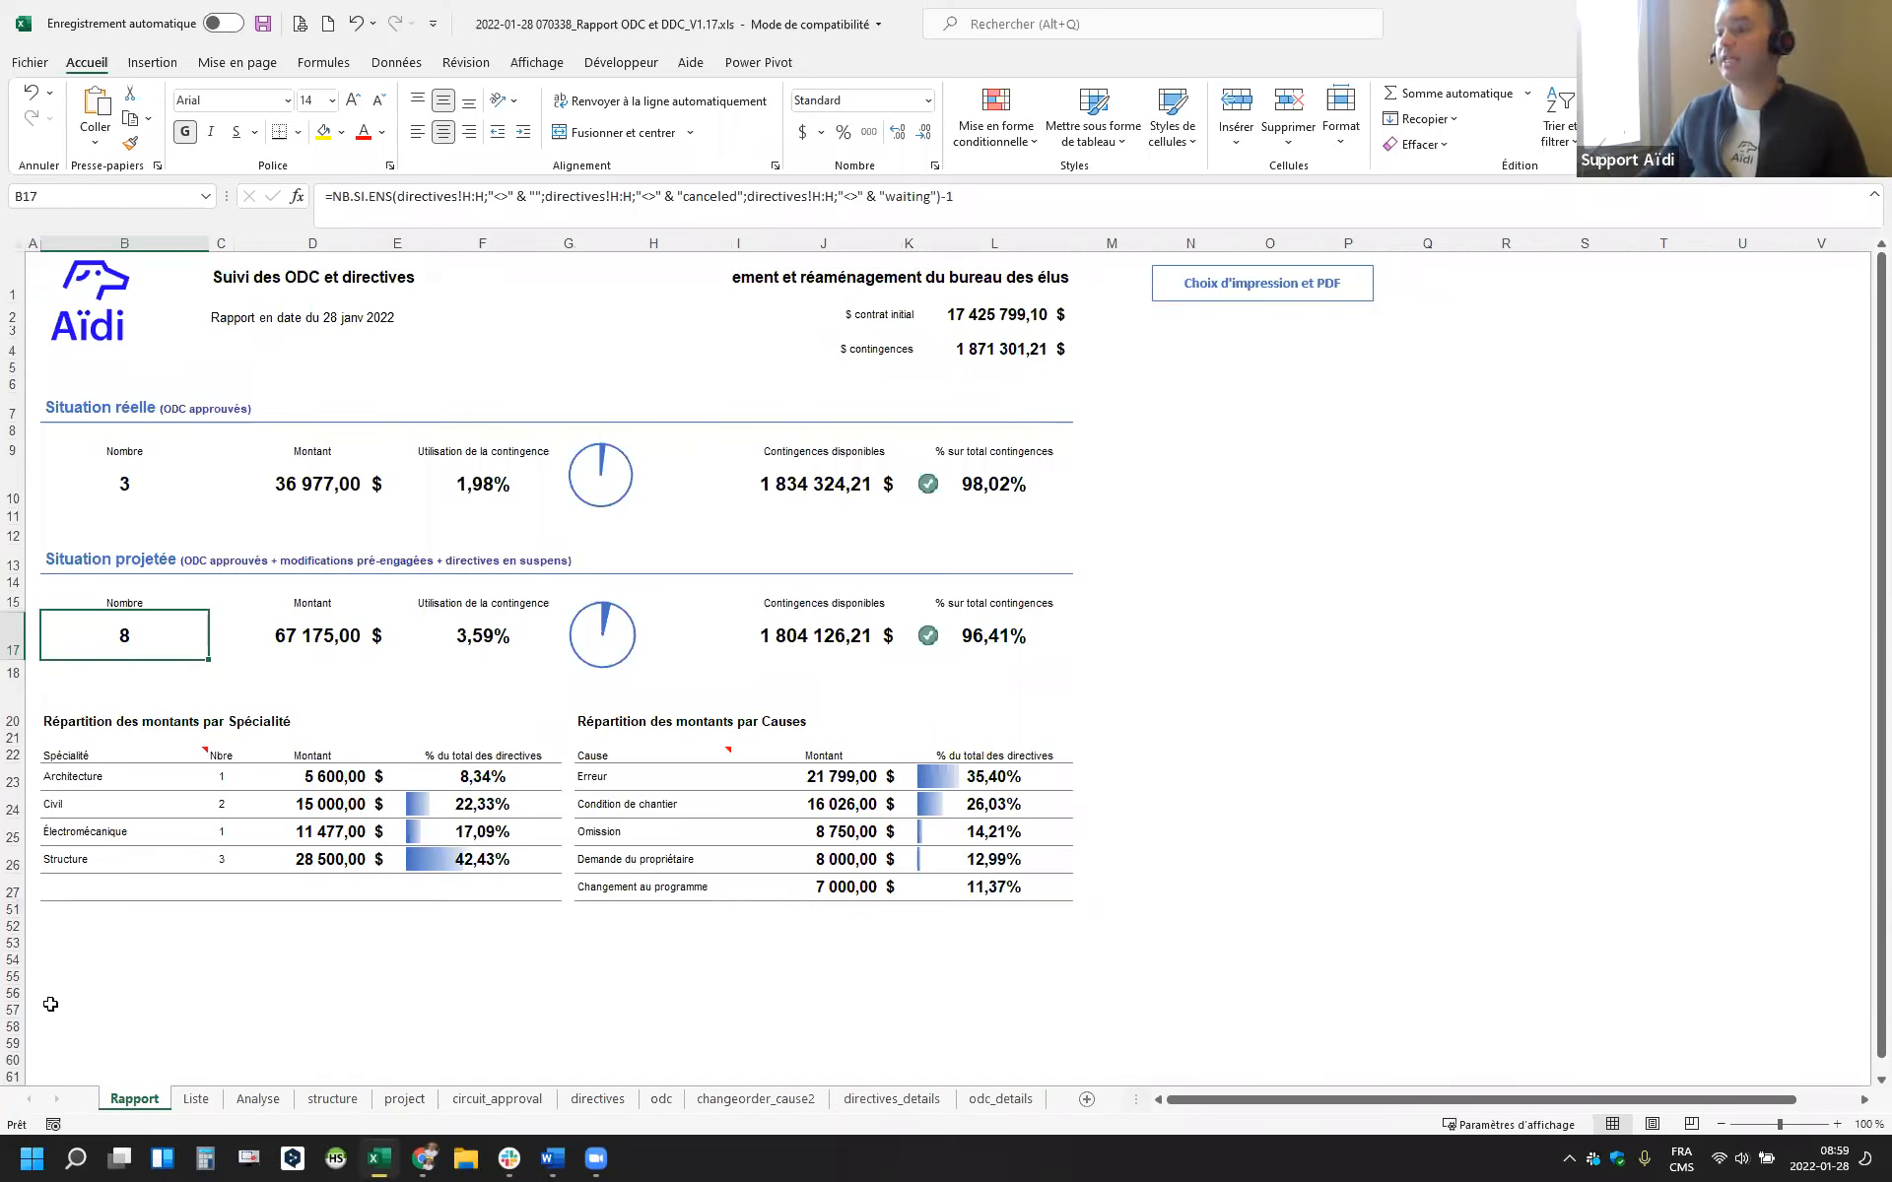
Switch from the Excel report to the Aïdi Centre d'assistance in the browser, search it for "odc", and dismiss the suggestions
mouse_move(424, 1159)
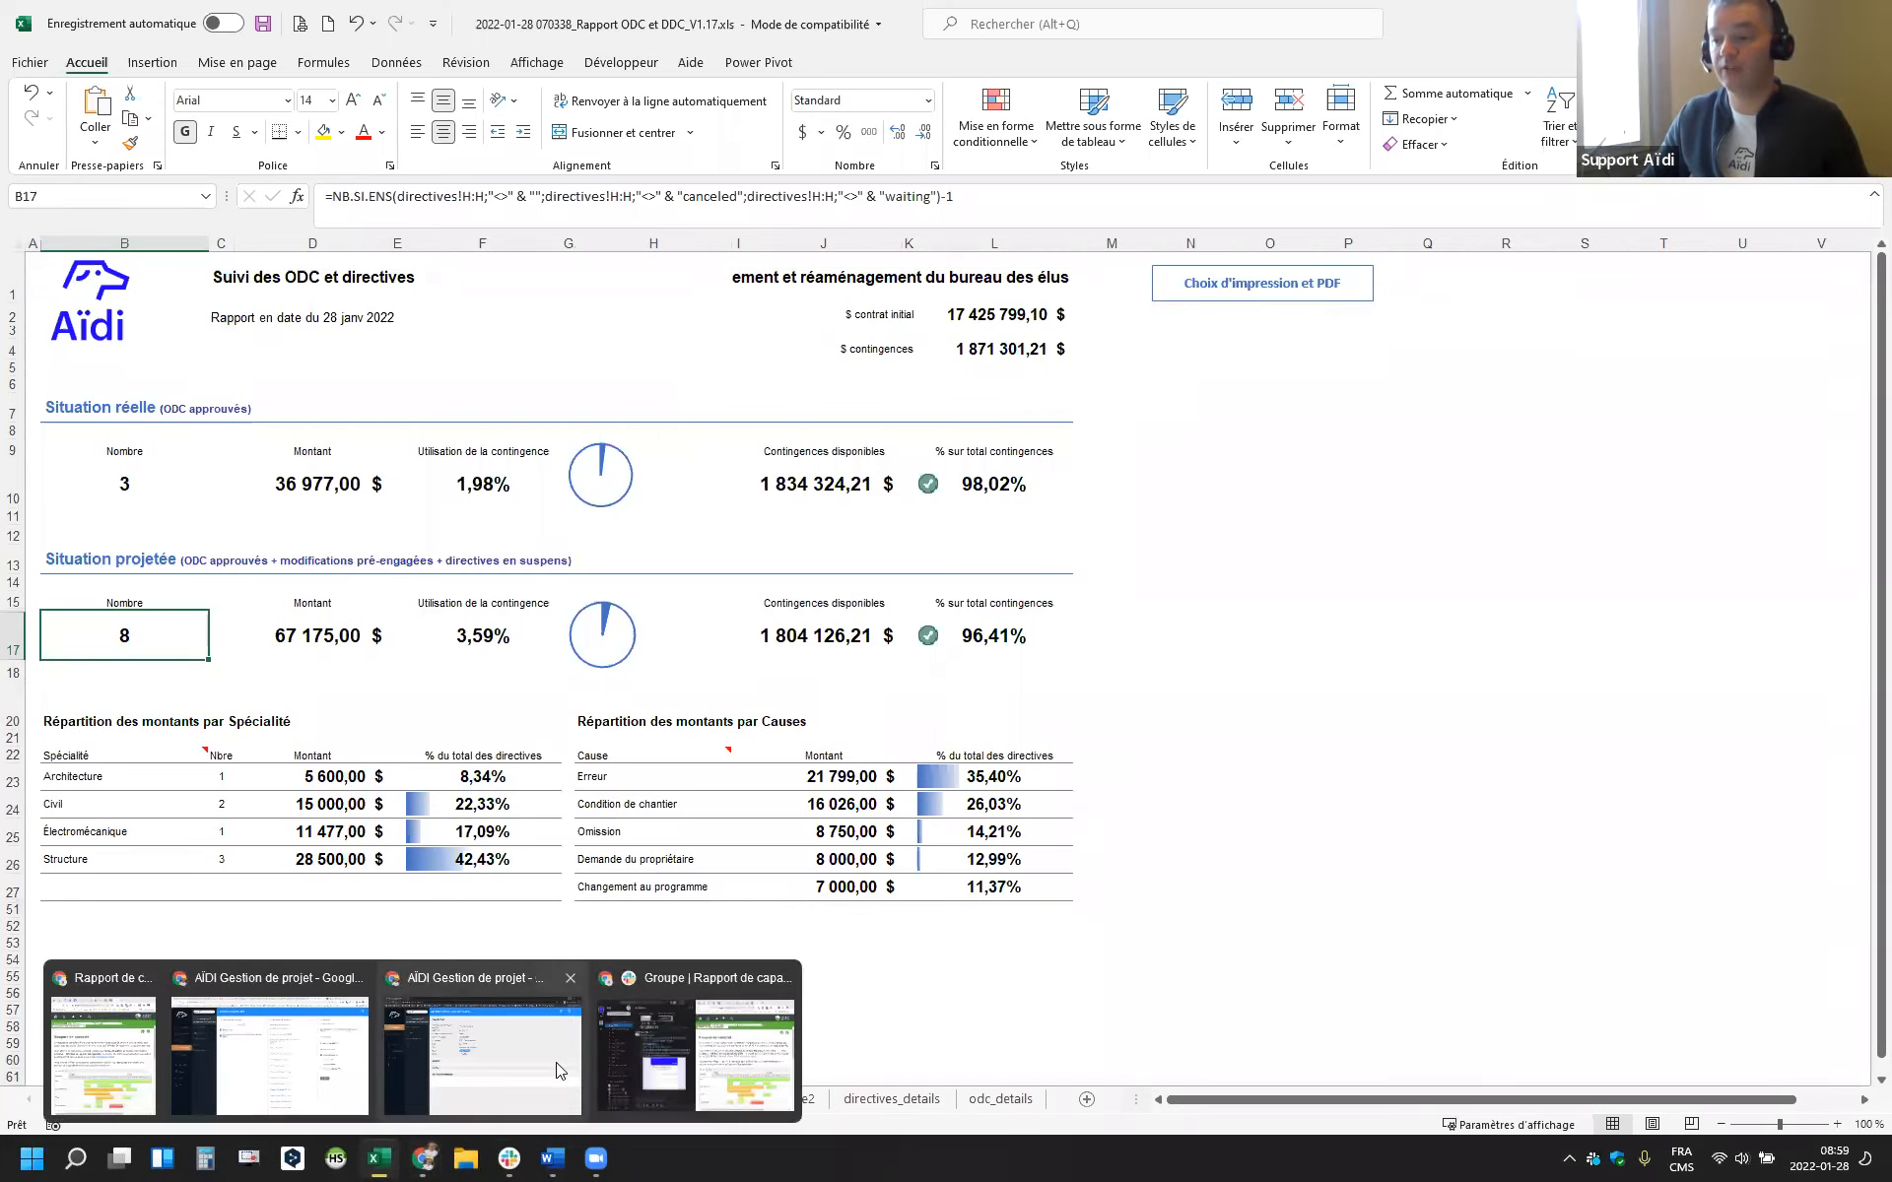
left_click(499, 1071)
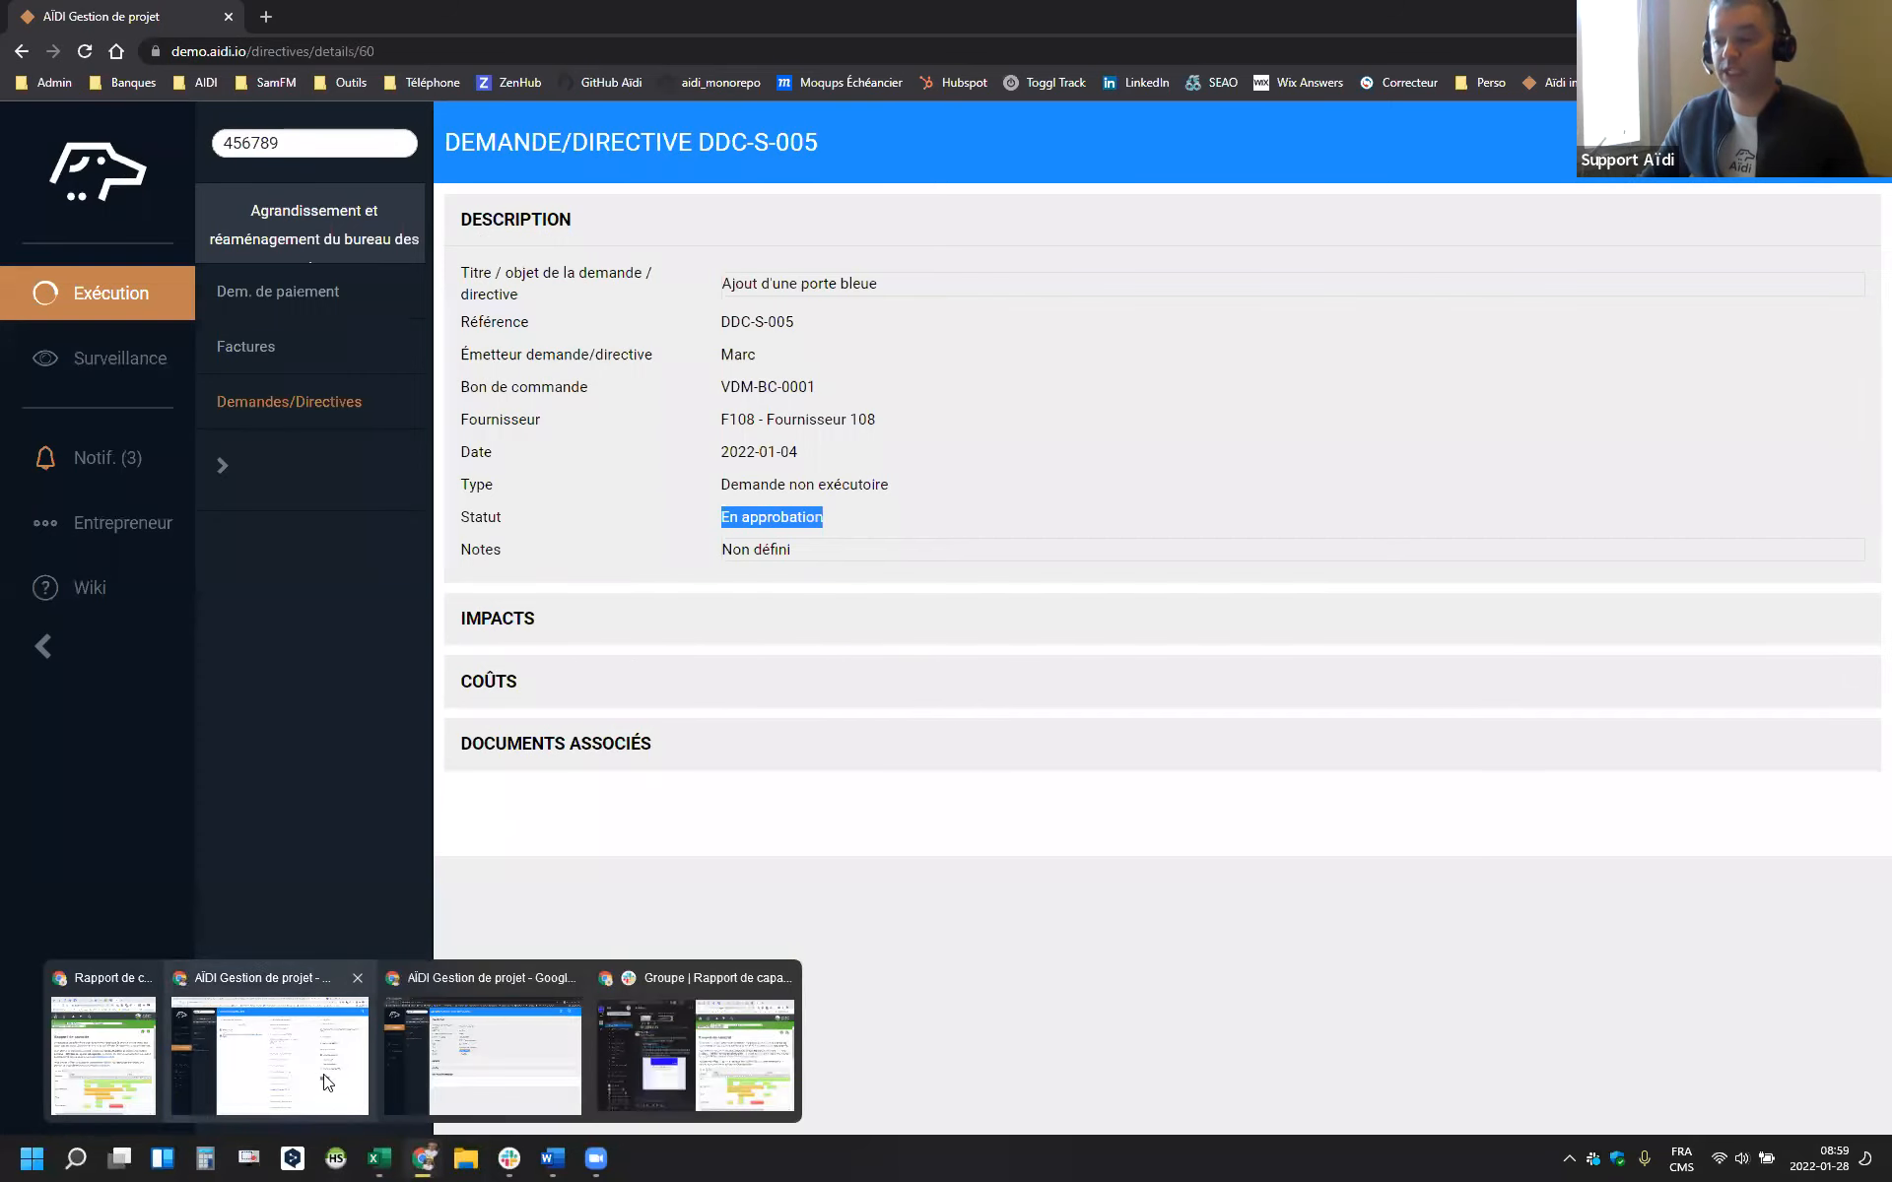
left_click(328, 1082)
left_click(1532, 16)
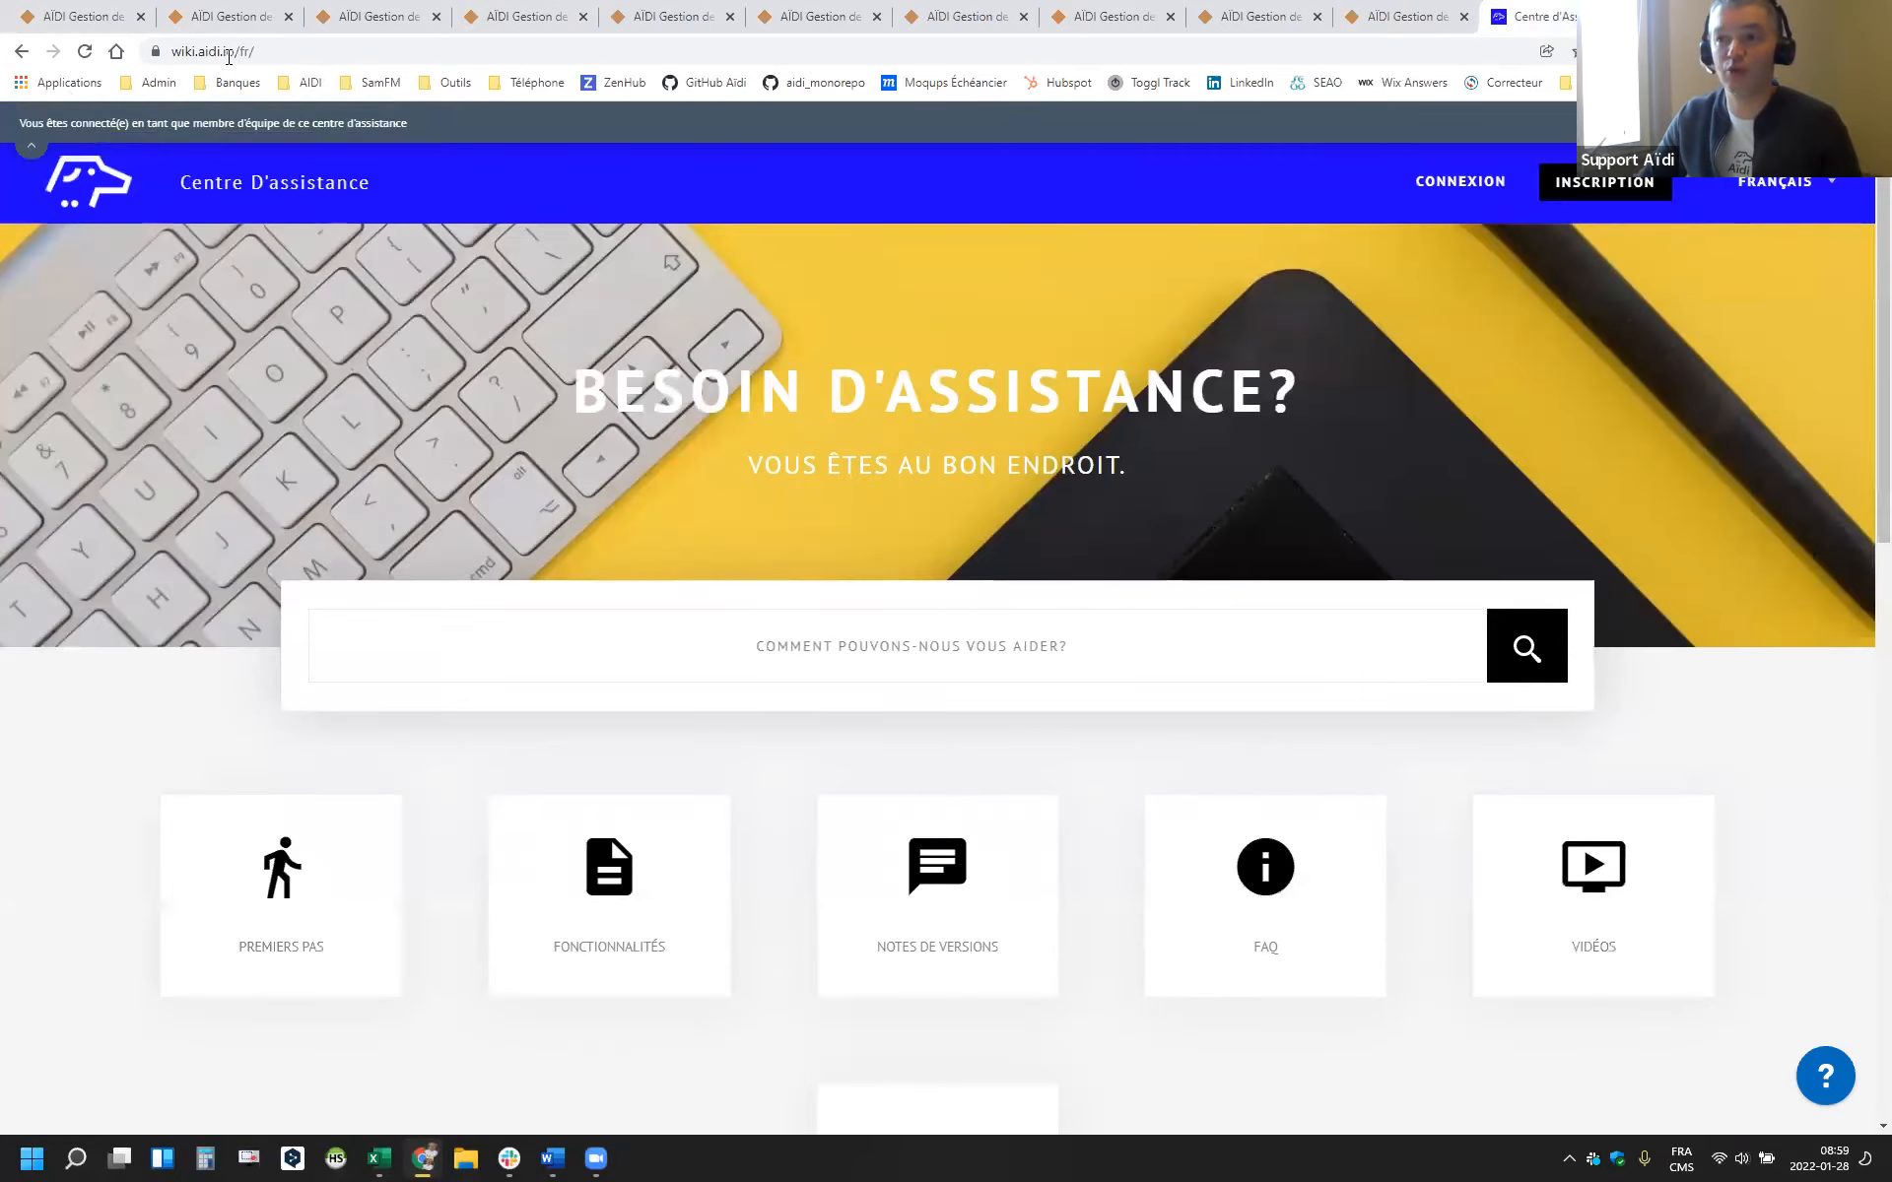
left_click(828, 656)
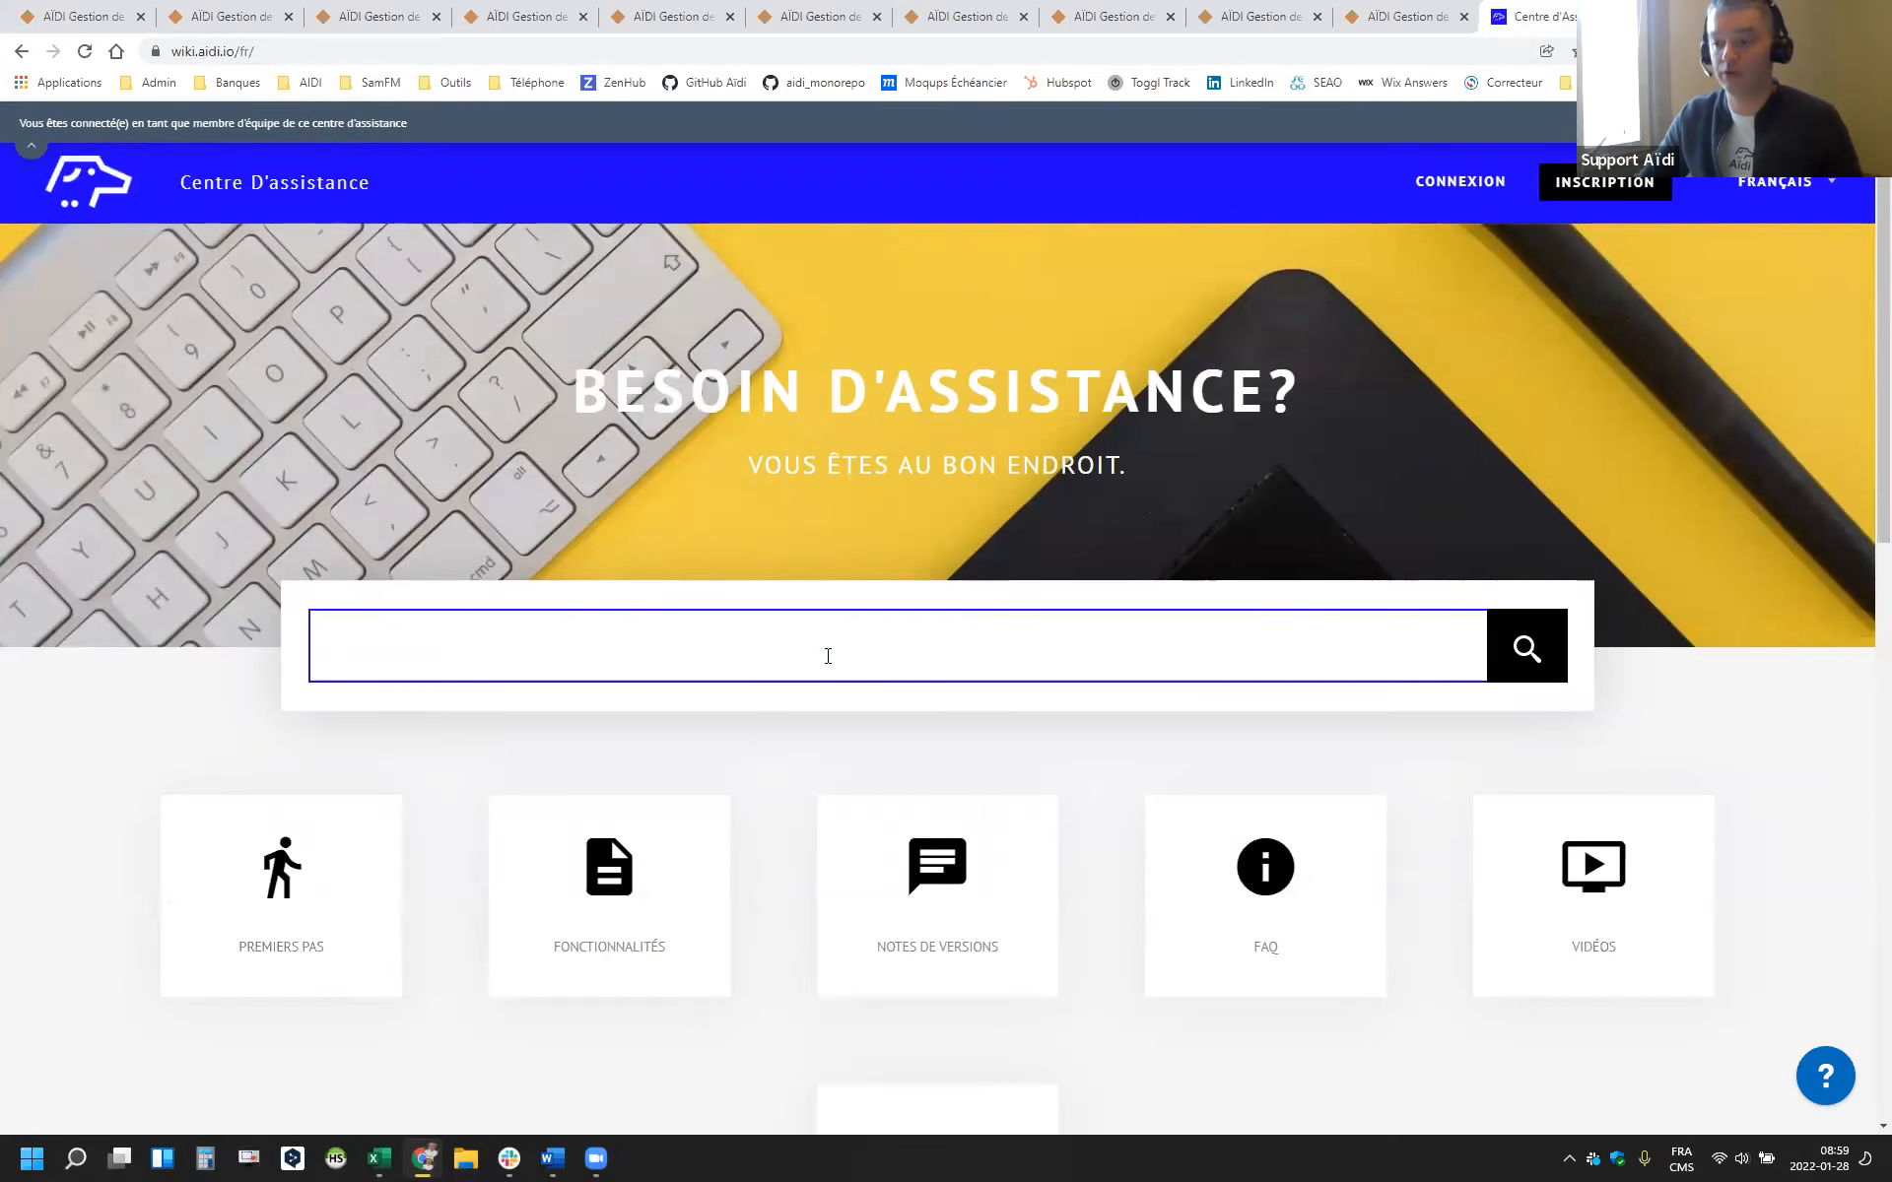
type("odc")
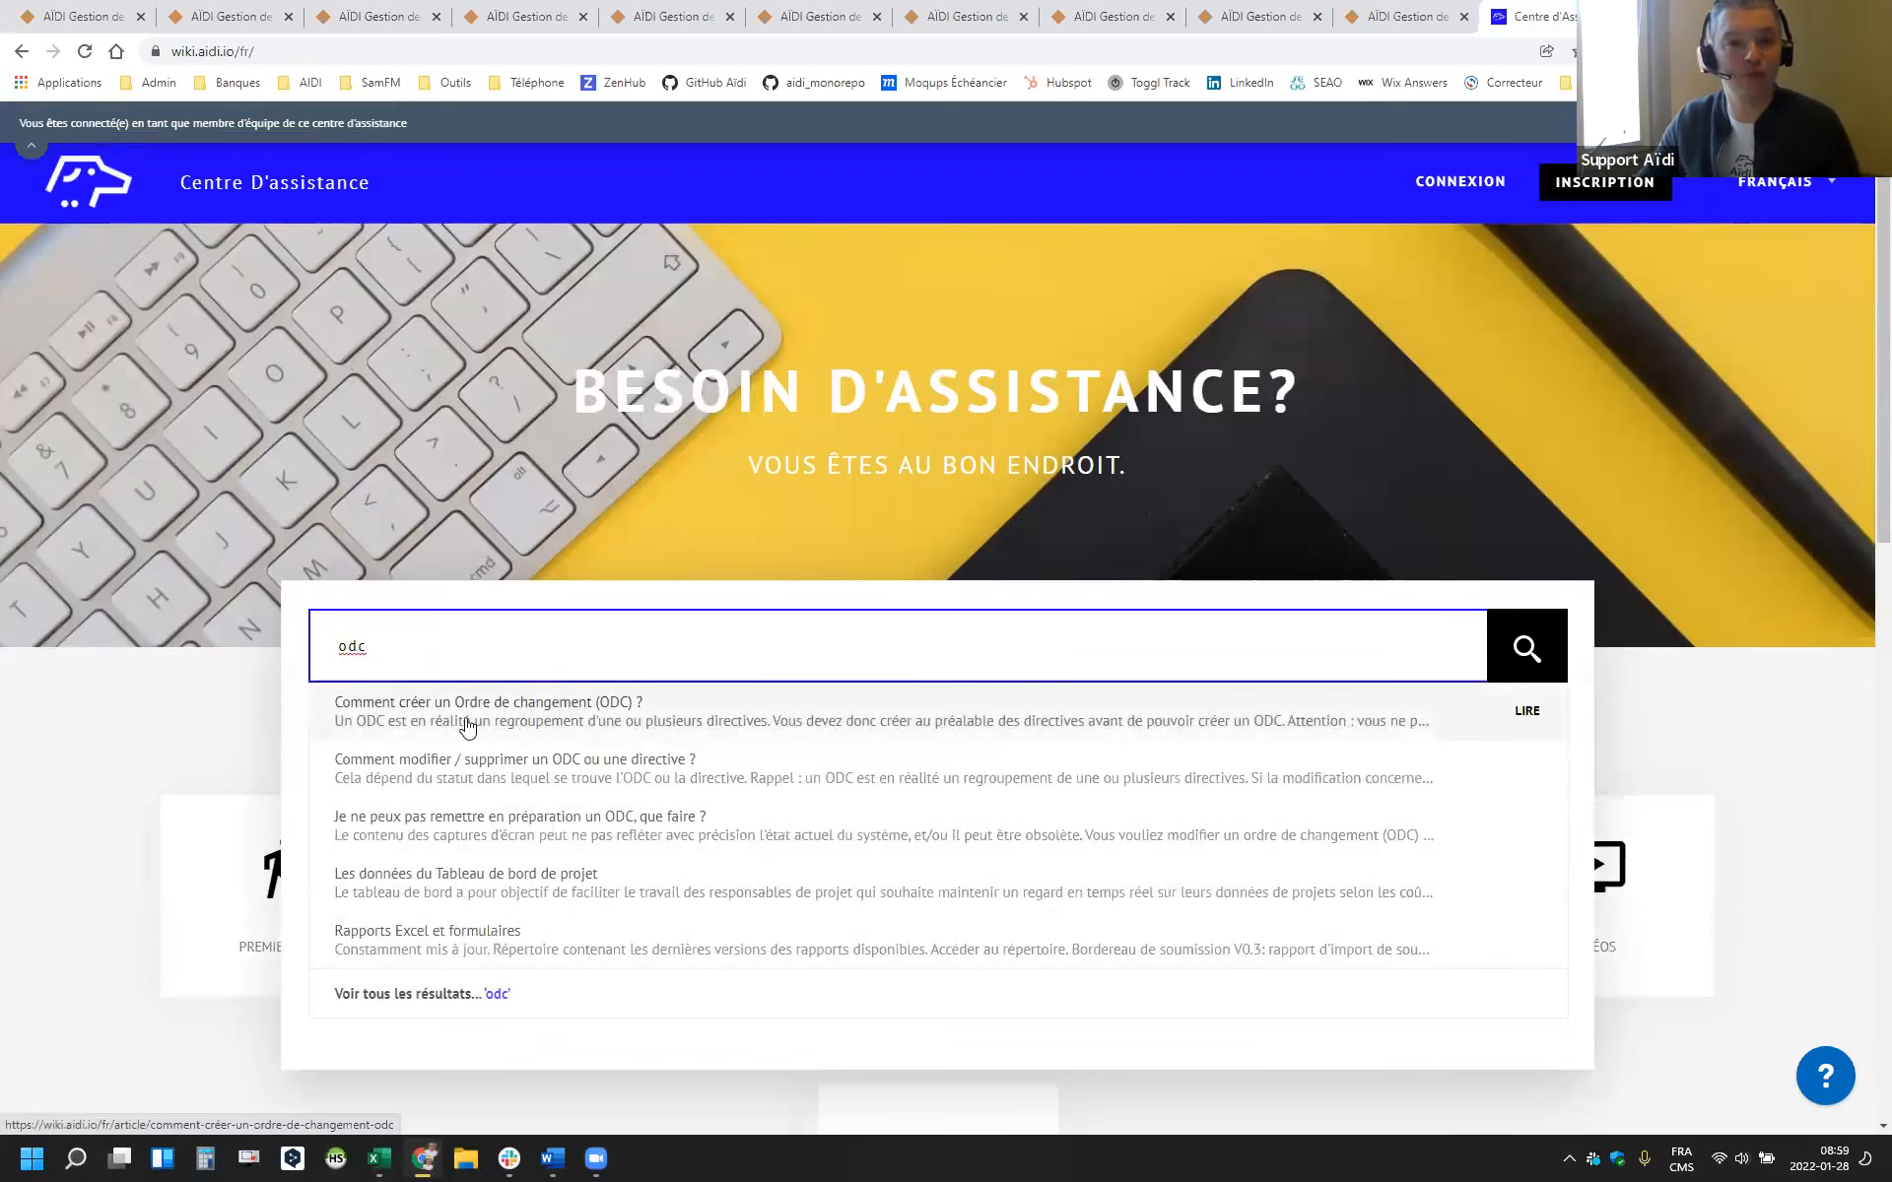
left_click(191, 644)
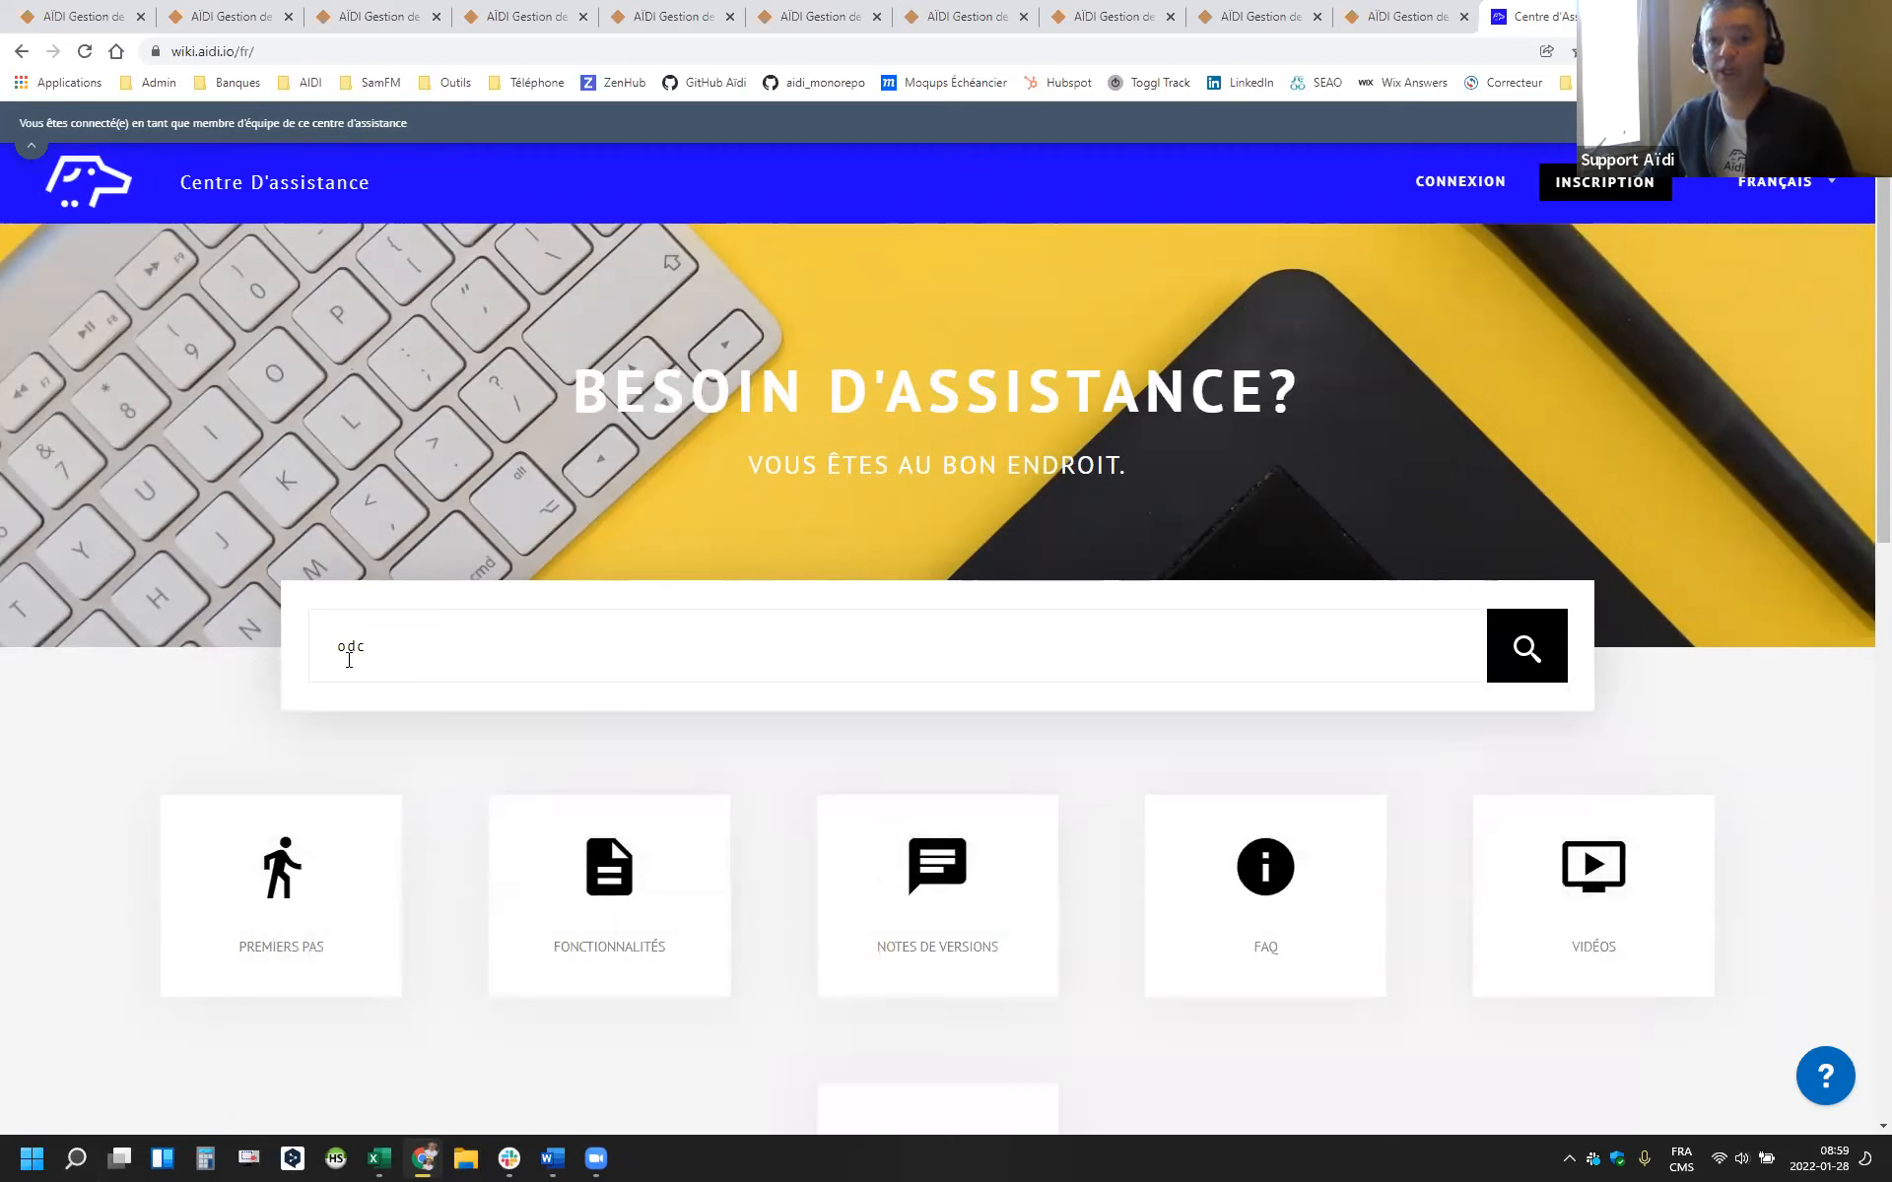
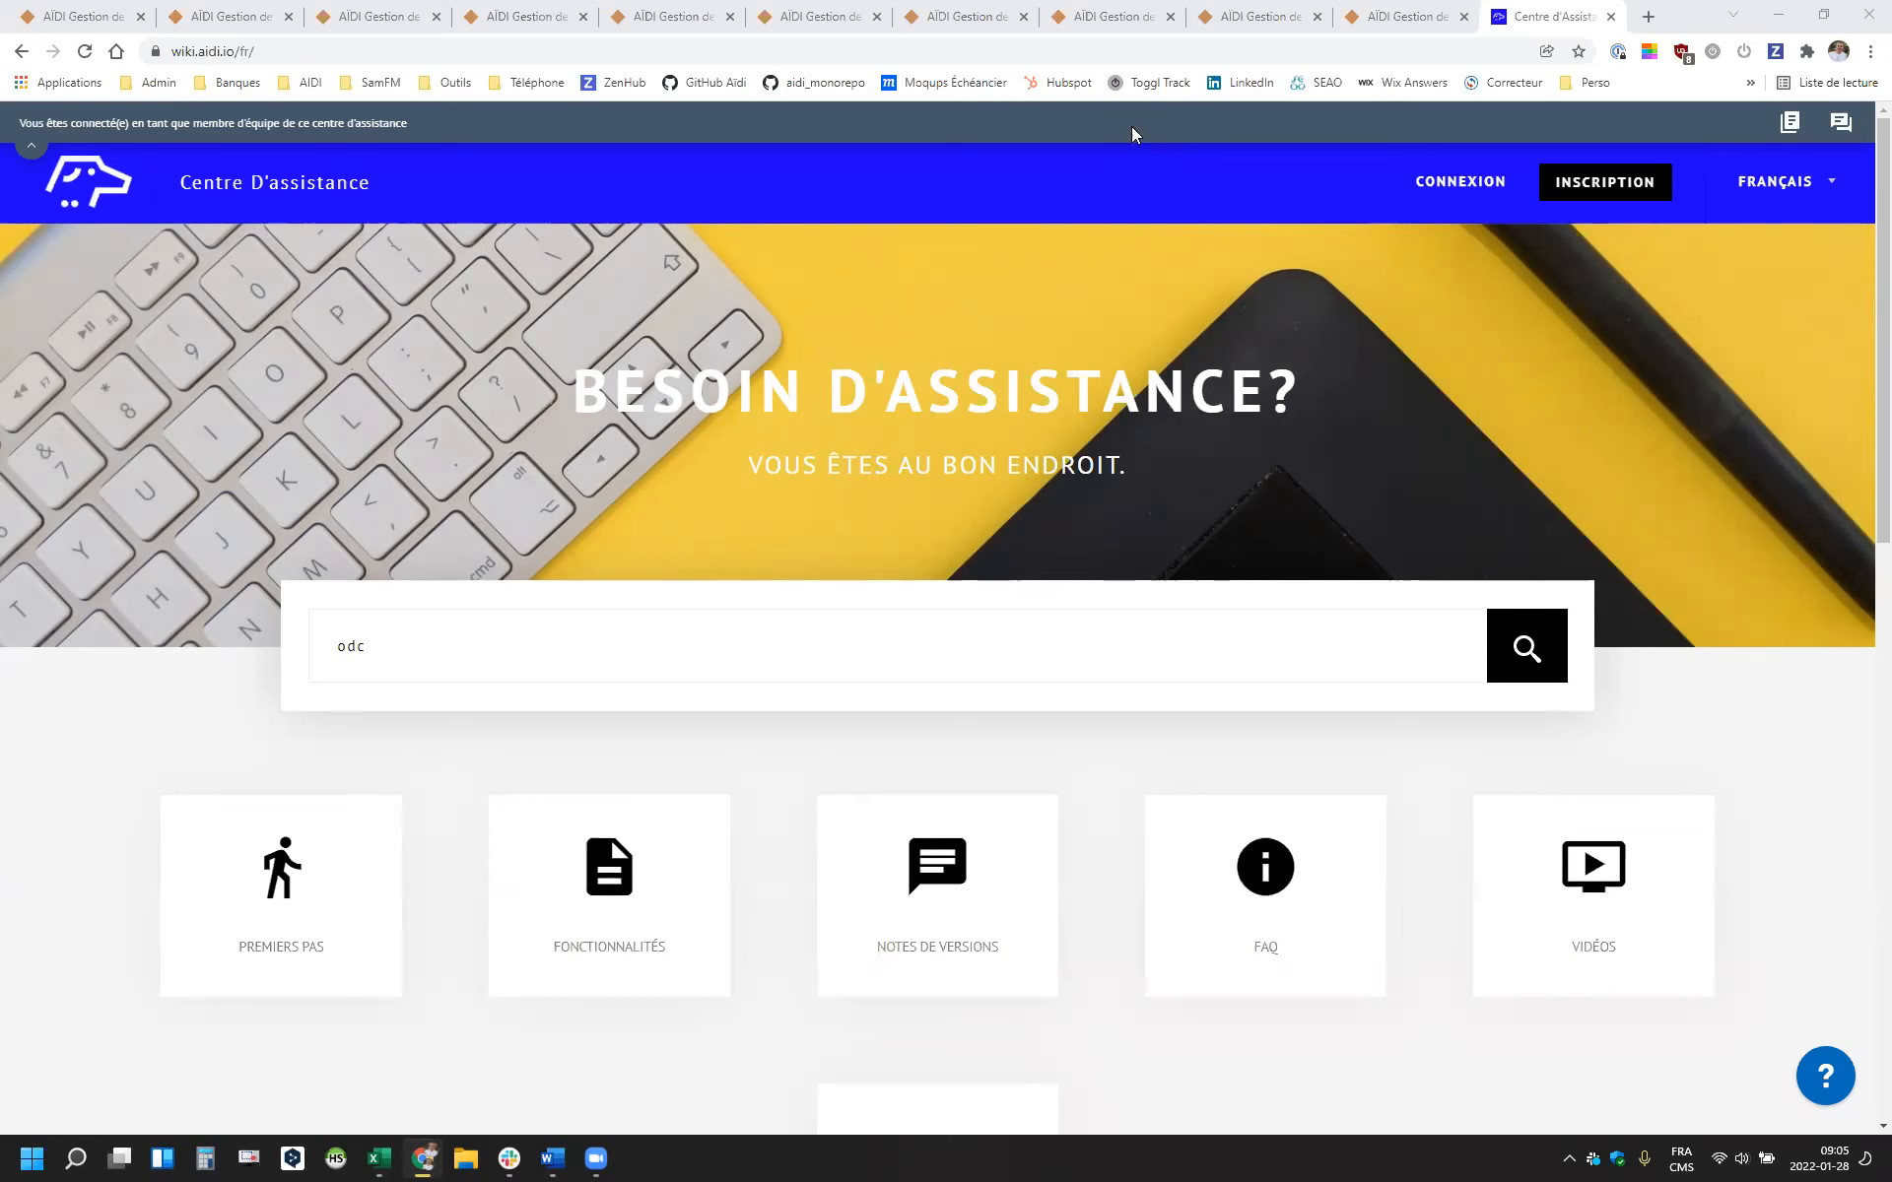
Minimize the open windows, including the help centre and the DDC-S-005 directive, to reveal the desktop
left_click(1781, 8)
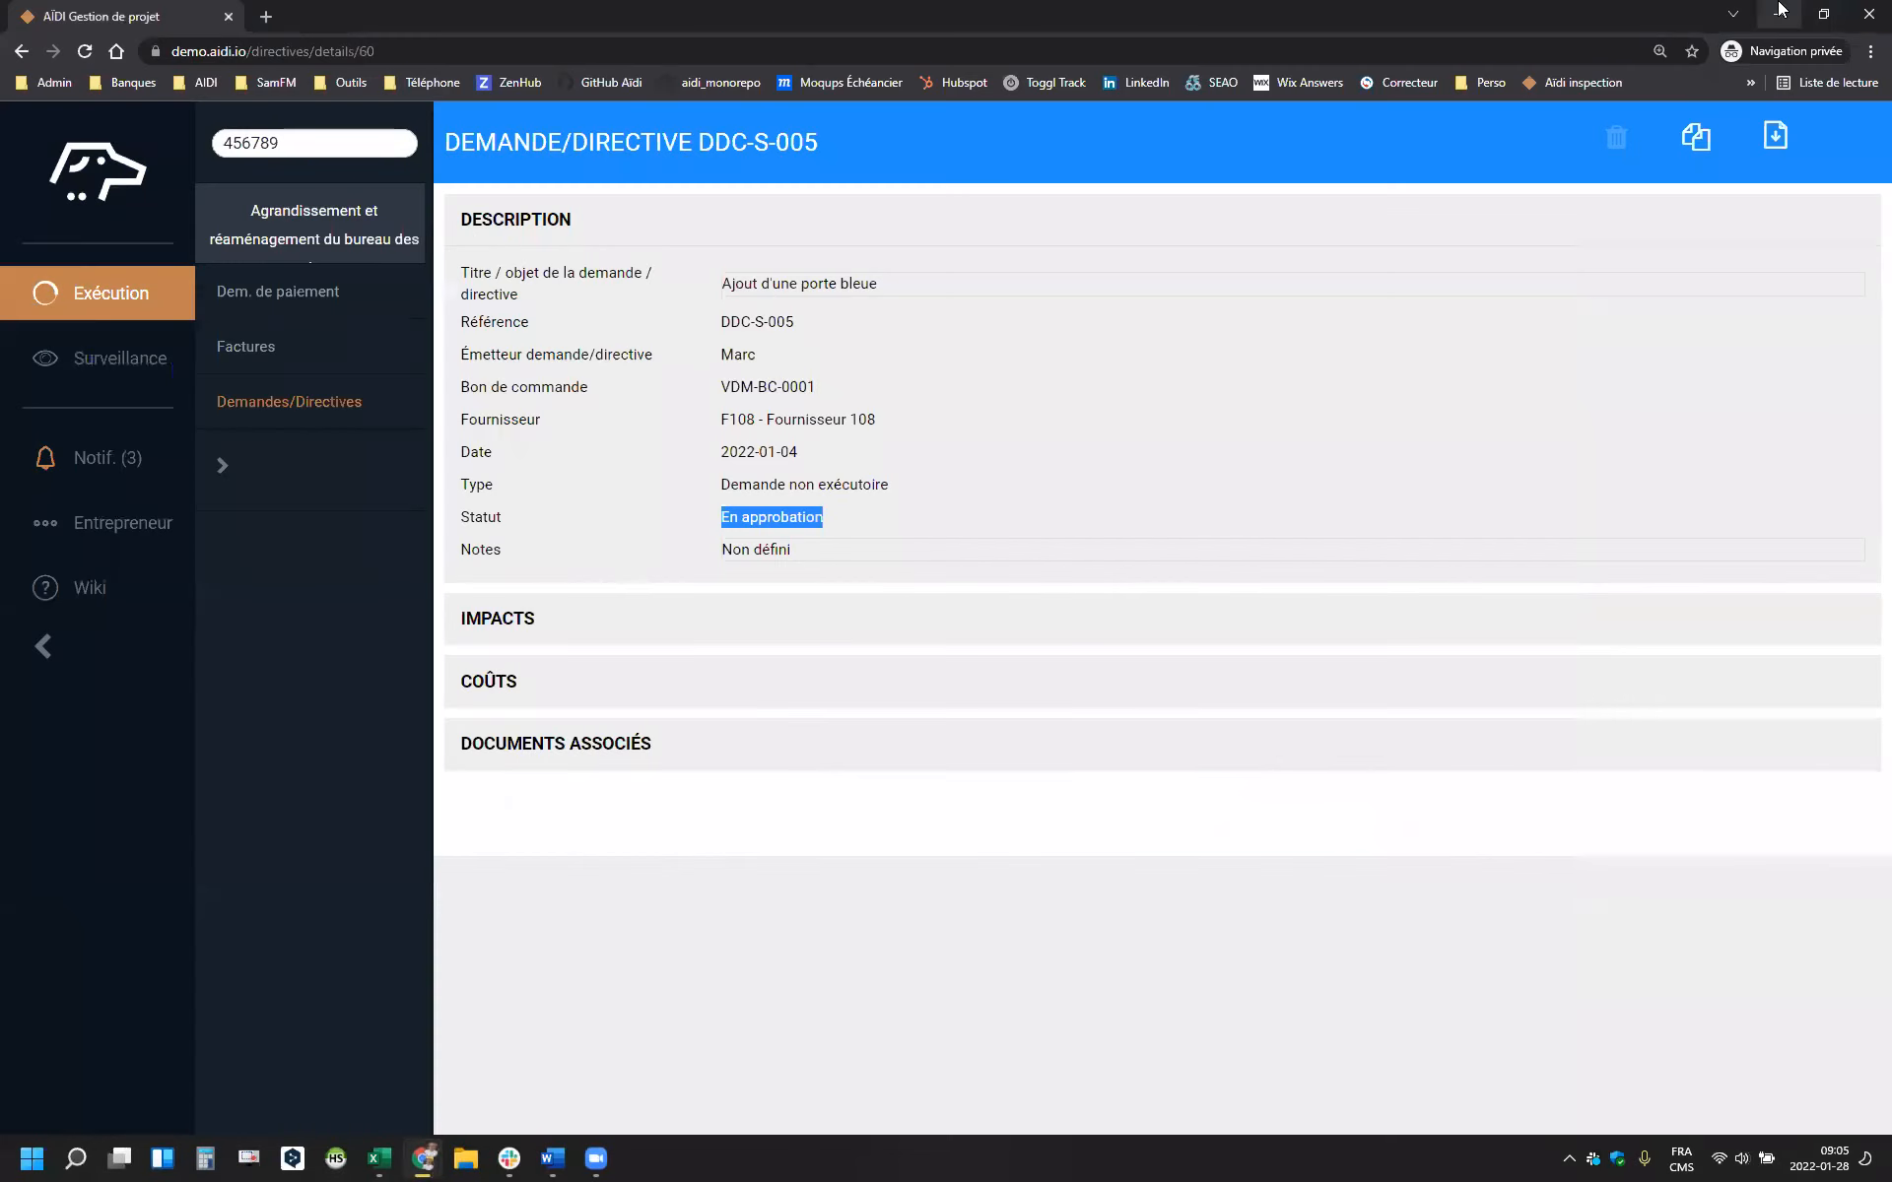
left_click(1781, 7)
left_click(1781, 7)
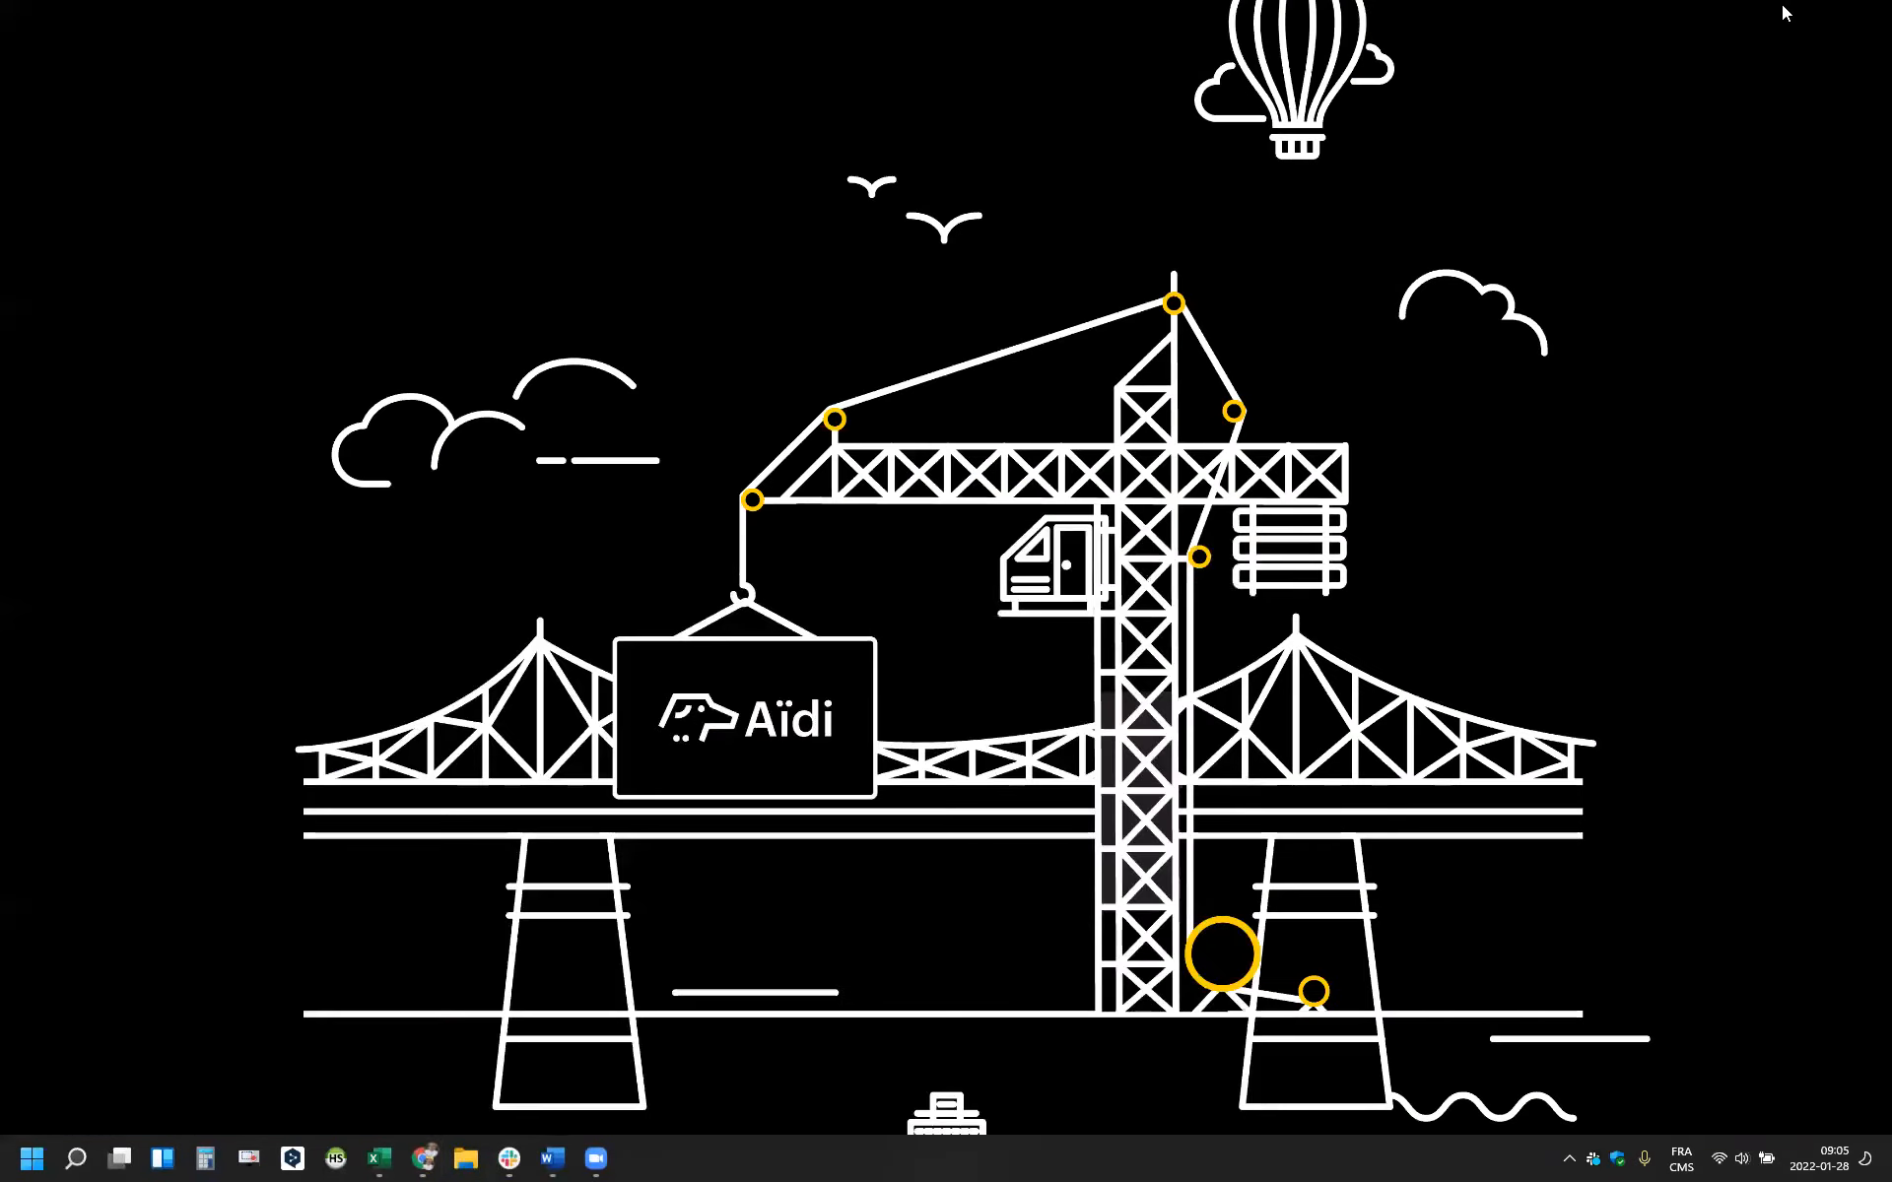